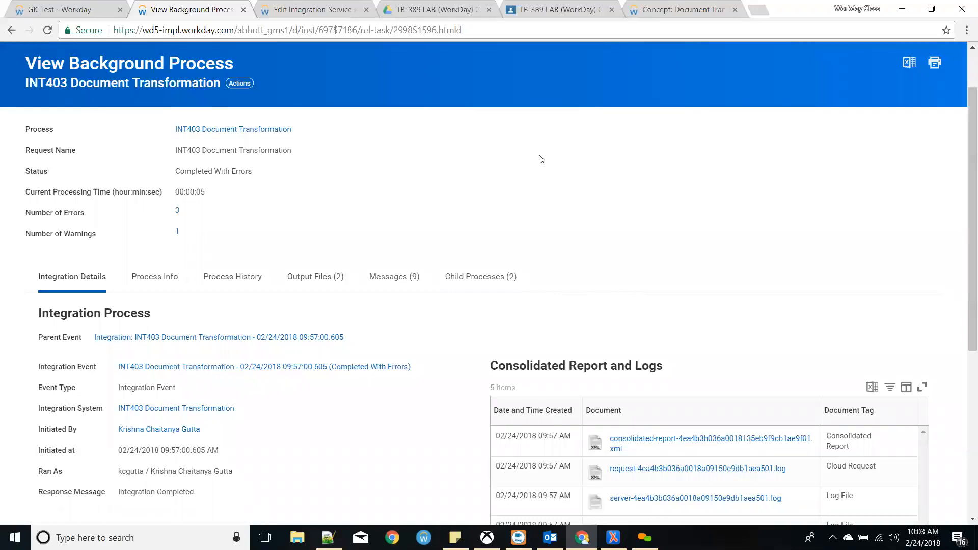
- Open the GK_Test custom report definition and review its Employee ID column
{"action": "left_click", "coordinate": [72, 9]}
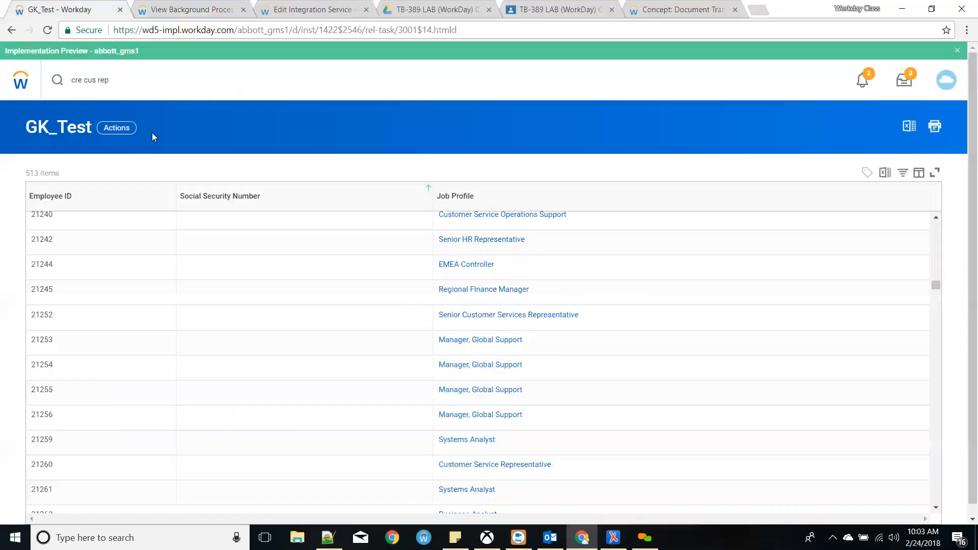
{"action": "left_click", "coordinate": [49, 133]}
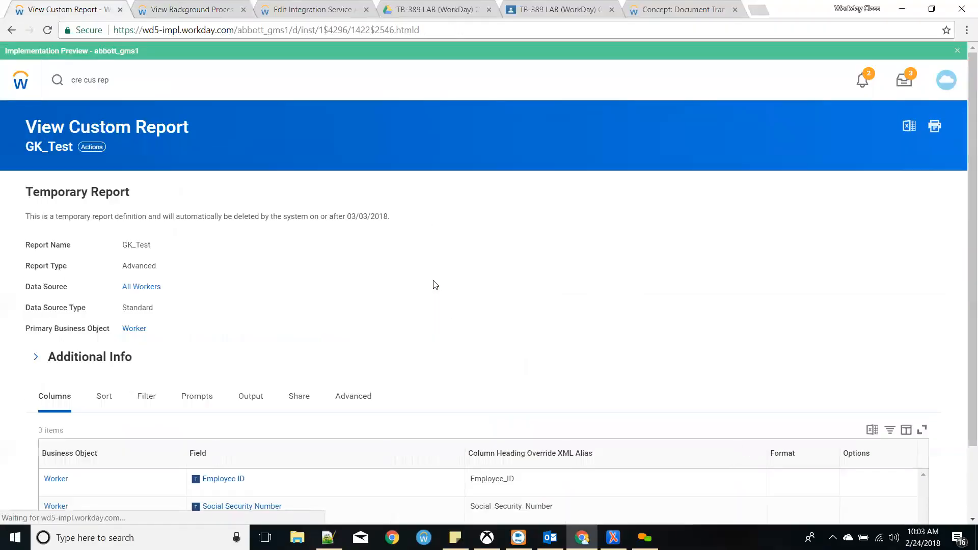
{"action": "scroll", "coordinate": [395, 309], "scroll_direction": "down", "scroll_amount": 2}
{"action": "left_click", "coordinate": [115, 400]}
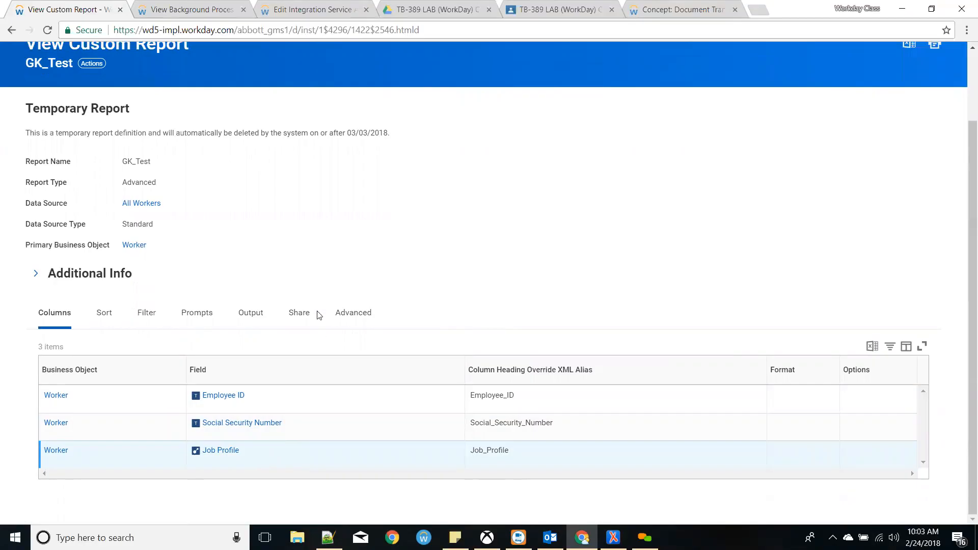
{"action": "scroll", "coordinate": [214, 188], "scroll_direction": "up", "scroll_amount": 2}
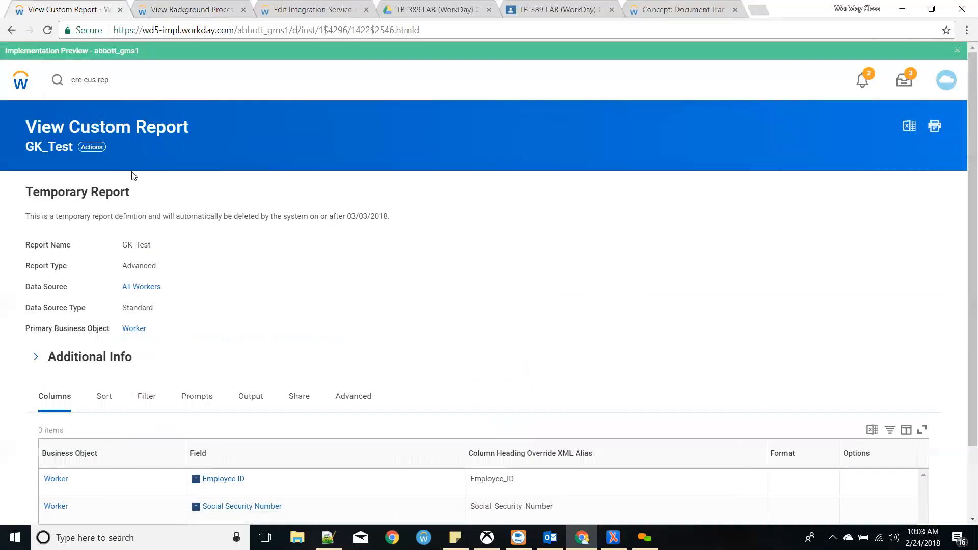
- View the GK_Test report's web service URLs through its Web Service actions
{"action": "left_click", "coordinate": [92, 146]}
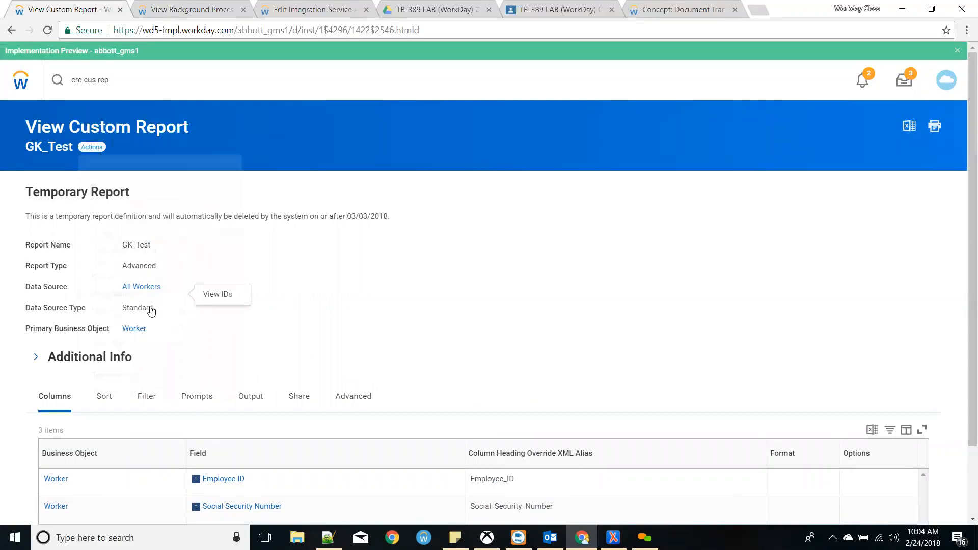
{"action": "mouse_move", "coordinate": [148, 391]}
{"action": "left_click", "coordinate": [216, 396]}
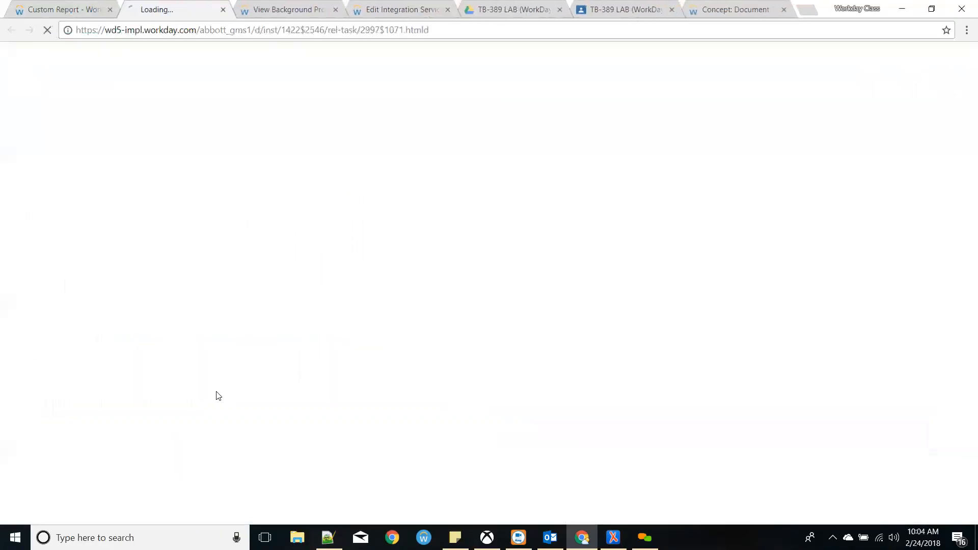
{"action": "left_click", "coordinate": [74, 7]}
{"action": "left_click", "coordinate": [125, 6]}
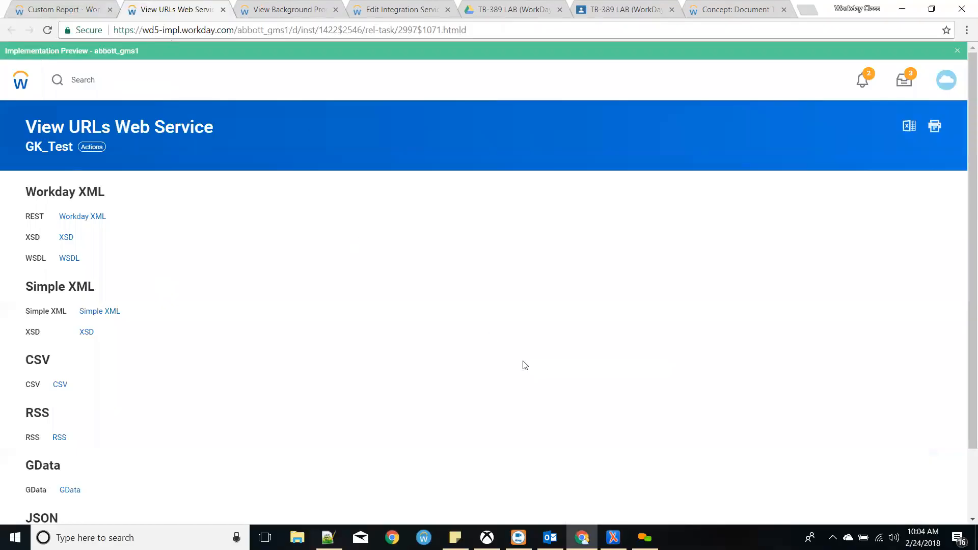
{"action": "left_click", "coordinate": [613, 538]}
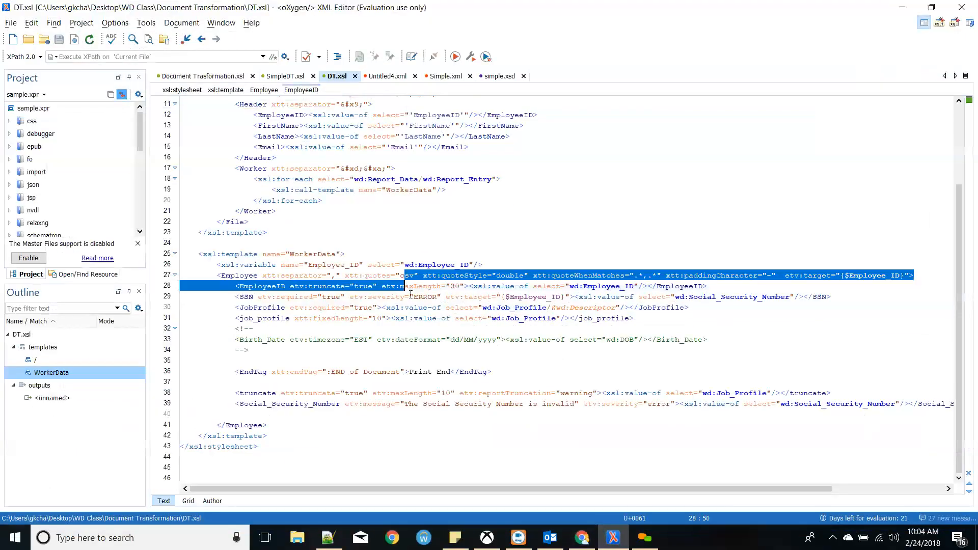
- Replace the FirstName and LastName header values with 'Social Security Number' and 'Job Profile'
{"action": "scroll", "coordinate": [412, 298], "scroll_direction": "up", "scroll_amount": 3}
{"action": "left_click", "coordinate": [383, 284]}
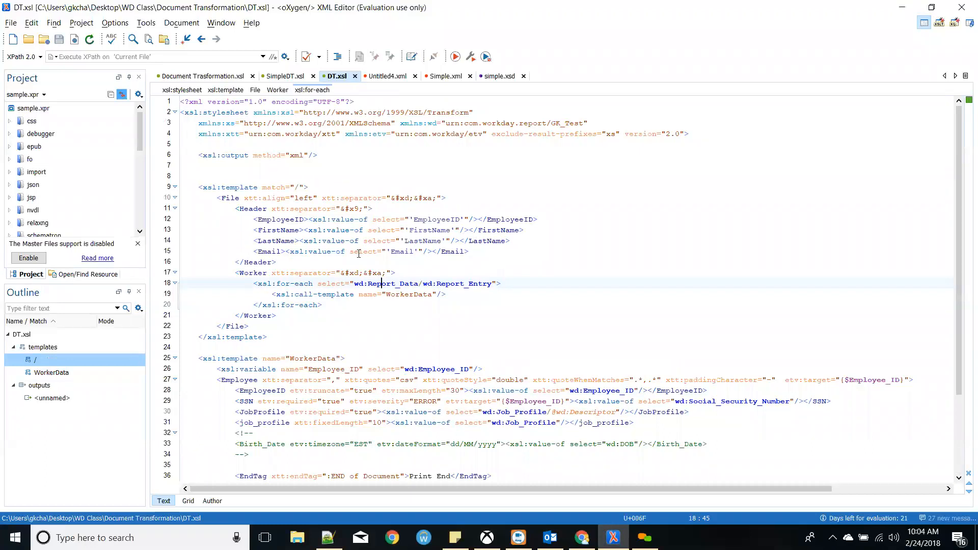
{"action": "double_click", "coordinate": [431, 230]}
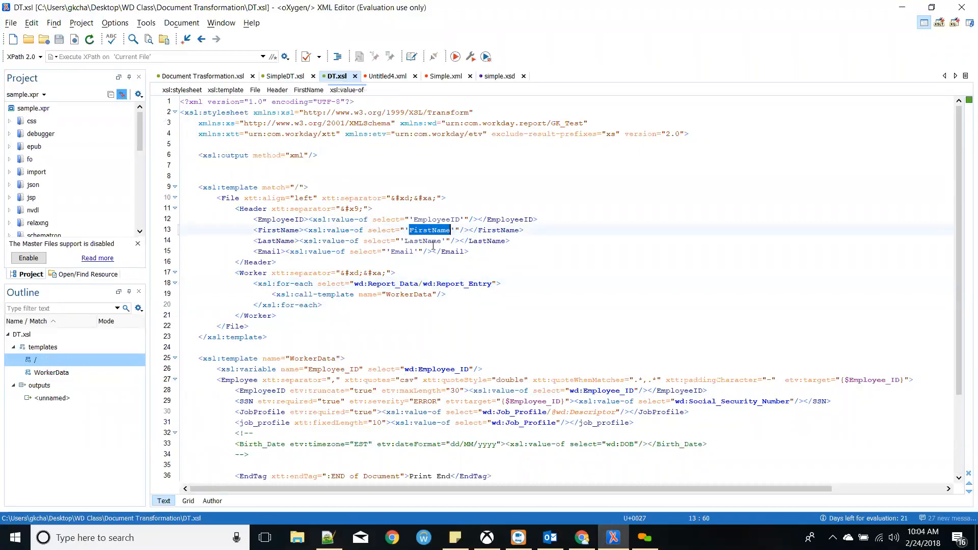
{"action": "type", "text": "Social S"}
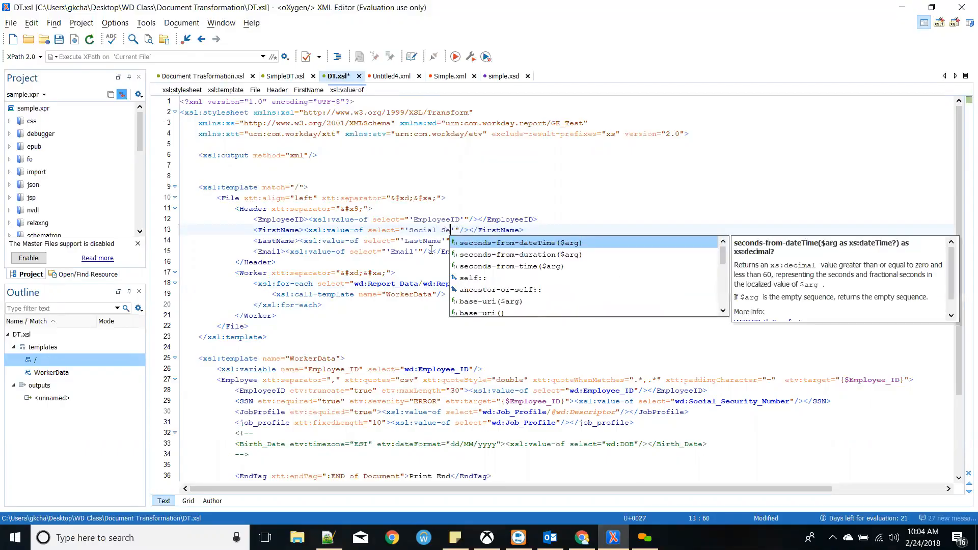
{"action": "type", "text": "ecuri"}
{"action": "type", "text": "ty Numb"}
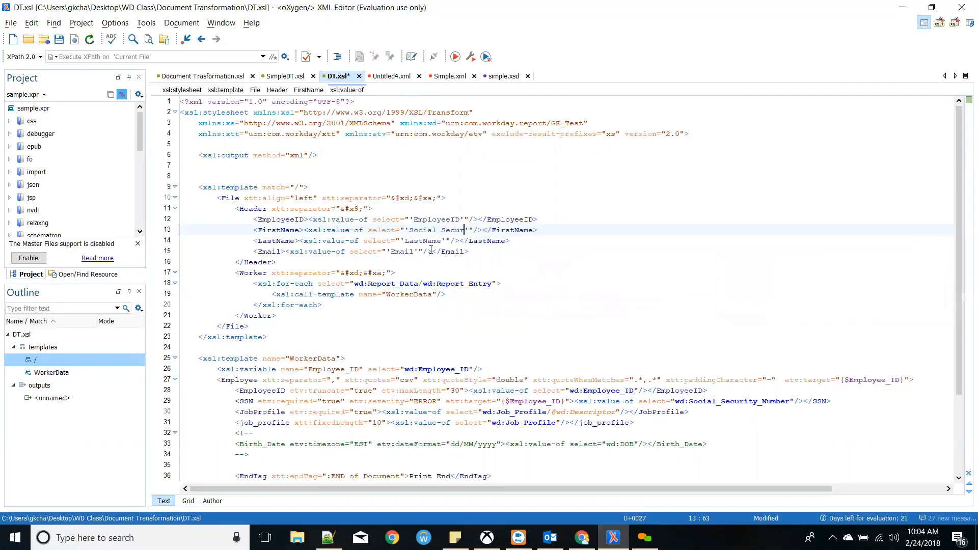
{"action": "type", "text": "er"}
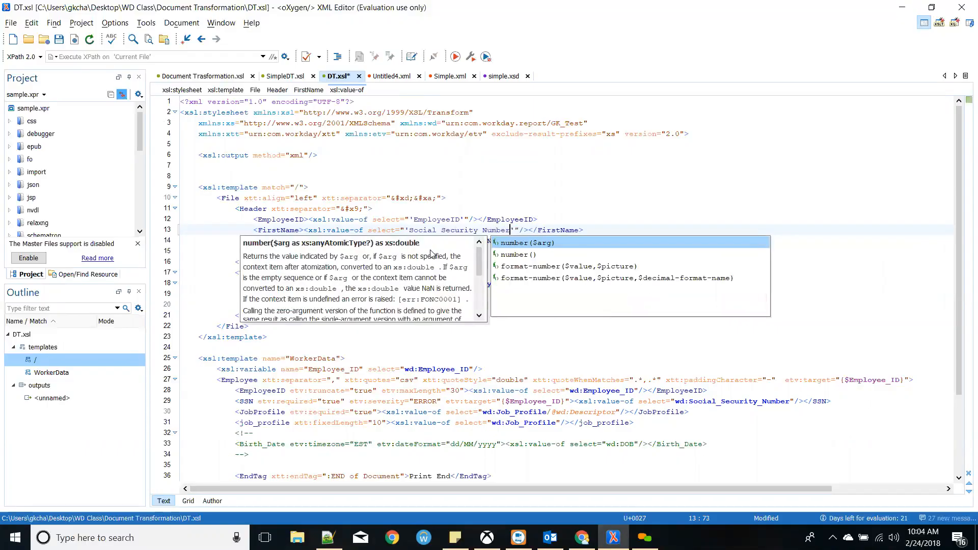
{"action": "left_click", "coordinate": [470, 219]}
{"action": "double_click", "coordinate": [421, 241]}
{"action": "type", "text": "JOb"}
{"action": "key", "text": "BackSpace"}
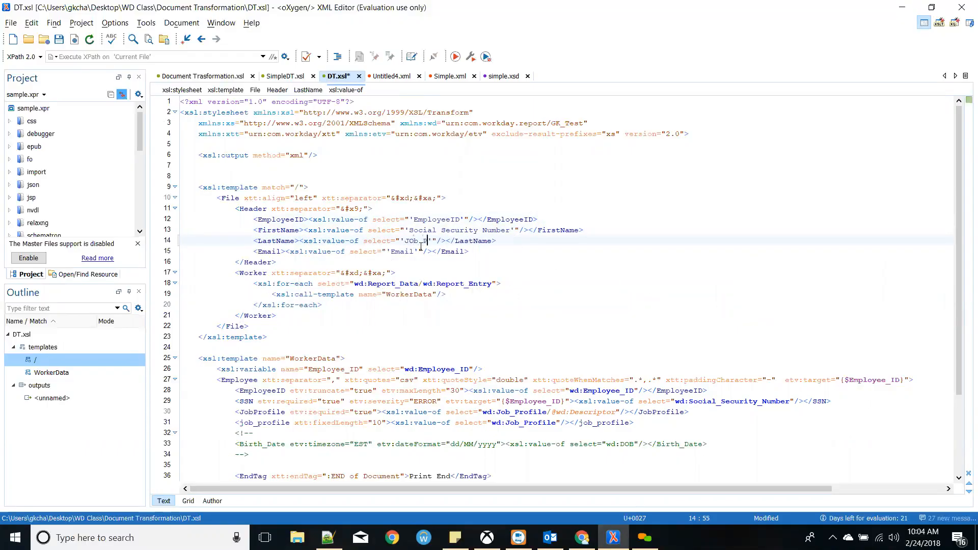
{"action": "type", "text": "Profile"}
- Delete the Email header element from DT.xsl
{"action": "mouse_move", "coordinate": [475, 258]}
{"action": "left_mouse_down"}
{"action": "mouse_move", "coordinate": [254, 253]}
{"action": "mouse_move", "coordinate": [471, 260]}
{"action": "mouse_move", "coordinate": [470, 252]}
{"action": "left_mouse_up"}
{"action": "left_click", "coordinate": [258, 253]}
{"action": "key", "text": "Left"}
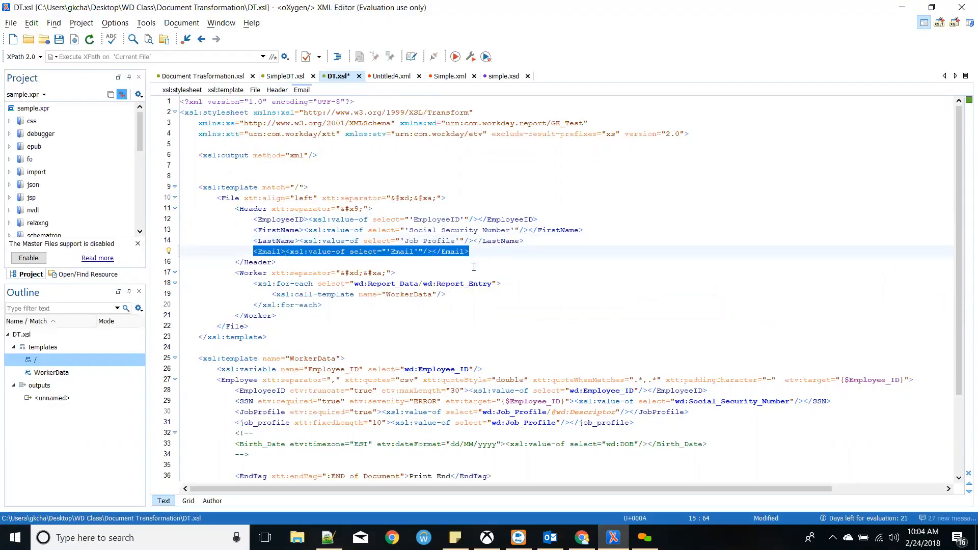
{"action": "key", "text": "Delete"}
{"action": "key", "text": "Delete"}
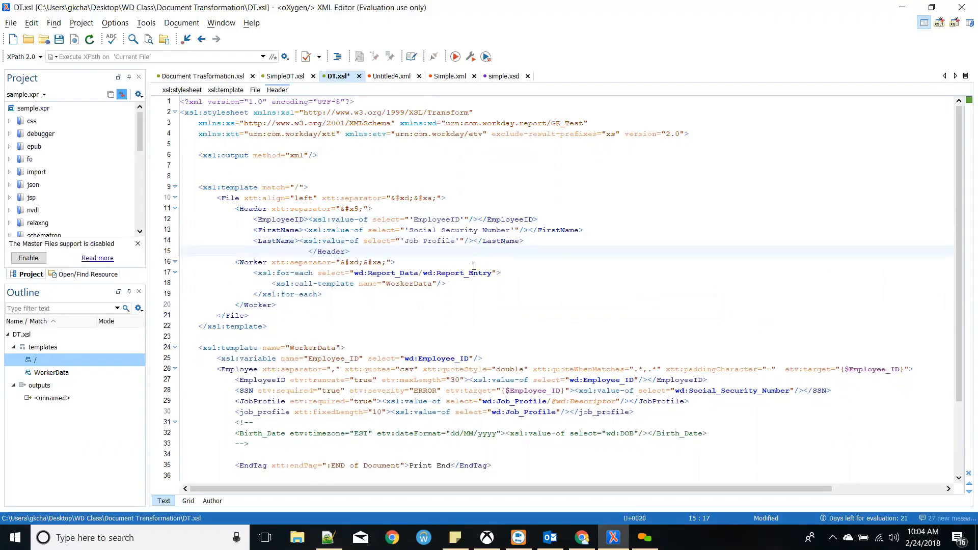
- Format and indent DT.xsl, then inspect its xtt, etv and wd namespace declarations
{"action": "left_click", "coordinate": [337, 56]}
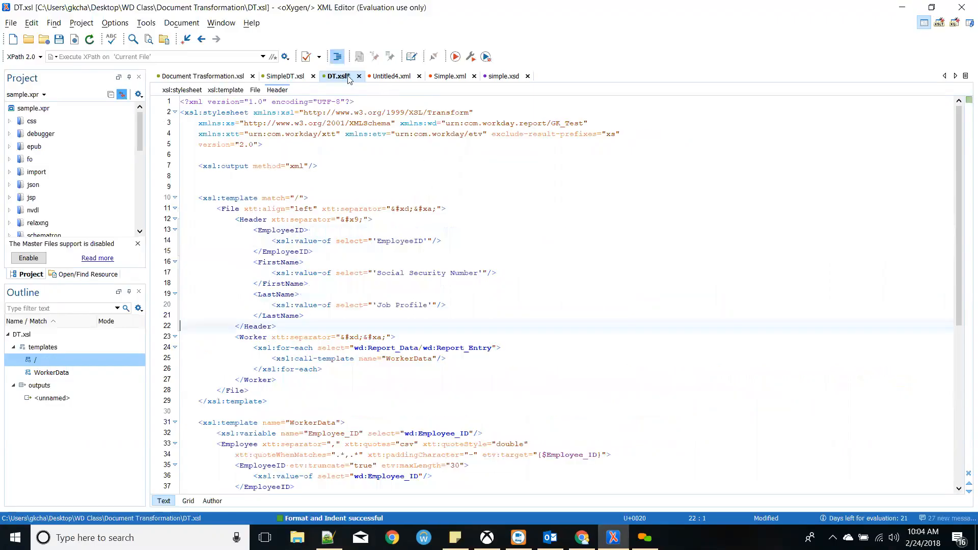
{"action": "left_click", "coordinate": [355, 291]}
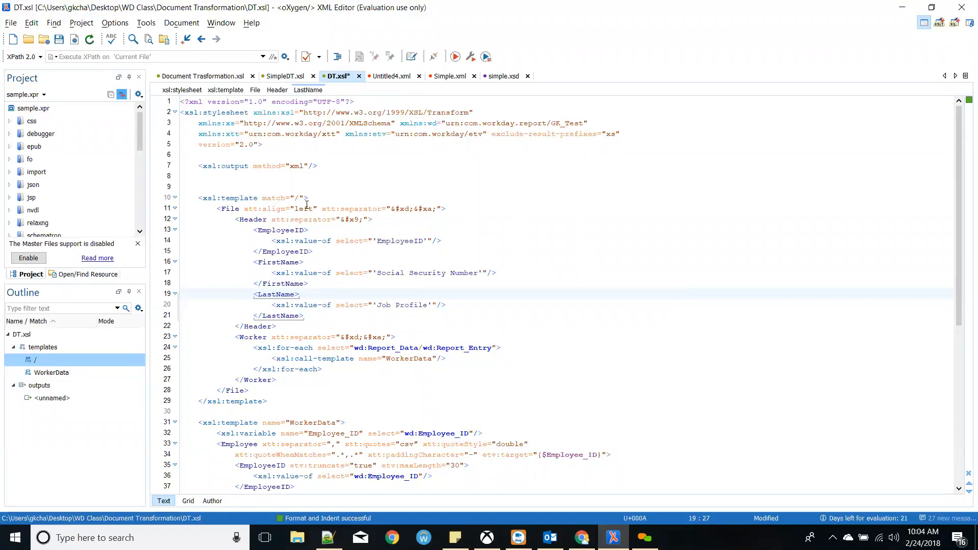
{"action": "left_click_drag", "start_coordinate": [181, 112], "coordinate": [397, 146]}
{"action": "left_click", "coordinate": [399, 154]}
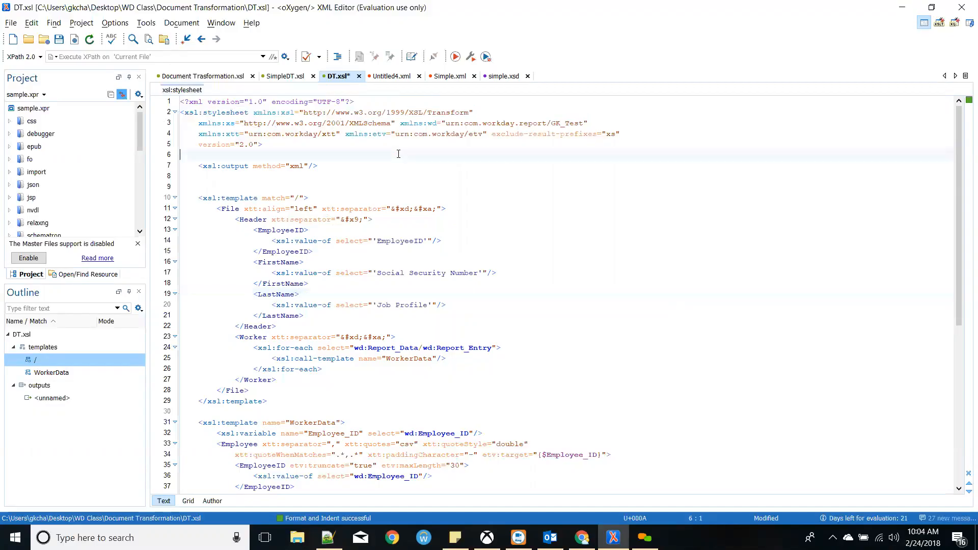
{"action": "left_click_drag", "start_coordinate": [488, 134], "coordinate": [201, 136]}
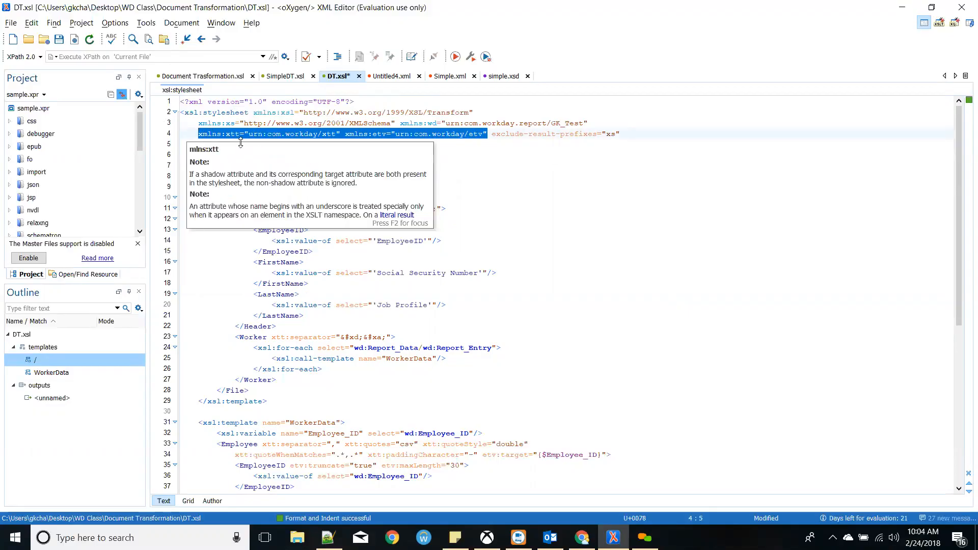
{"action": "left_click", "coordinate": [538, 153]}
{"action": "left_click_drag", "start_coordinate": [597, 125], "coordinate": [400, 123]}
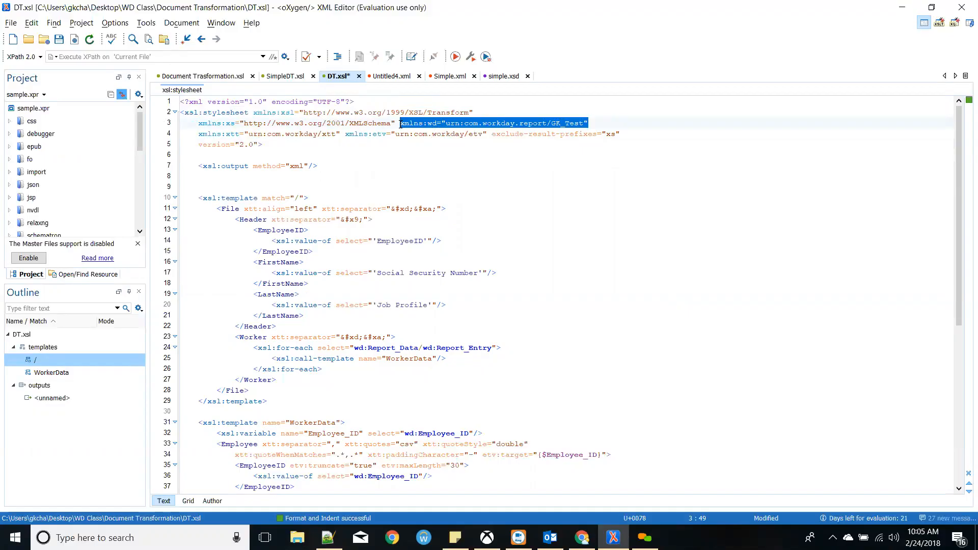
- Compare the wd namespace with the GK_Test report's web service namespace in Workday
{"action": "key", "text": "alt+Tab"}
{"action": "left_click", "coordinate": [68, 7]}
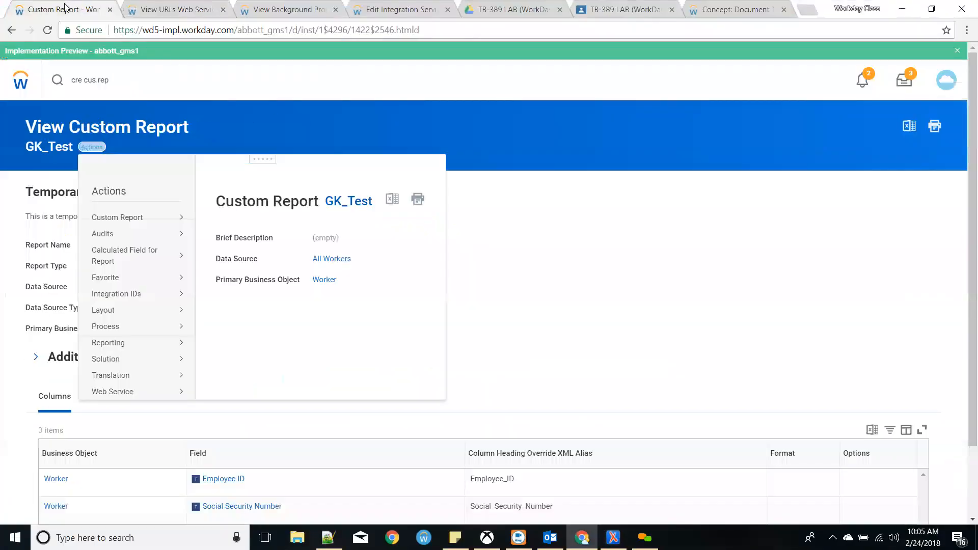
{"action": "left_click", "coordinate": [416, 199]}
{"action": "left_click", "coordinate": [353, 393]}
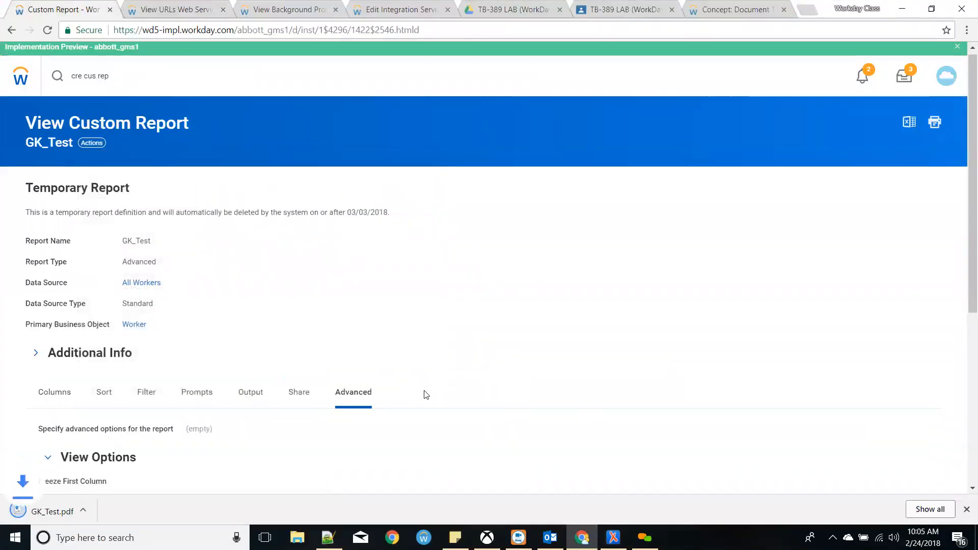
{"action": "scroll", "coordinate": [426, 395], "scroll_direction": "down", "scroll_amount": 6}
{"action": "left_click_drag", "start_coordinate": [488, 363], "coordinate": [374, 365]}
{"action": "left_click", "coordinate": [393, 376]}
{"action": "key", "text": "alt+Tab"}
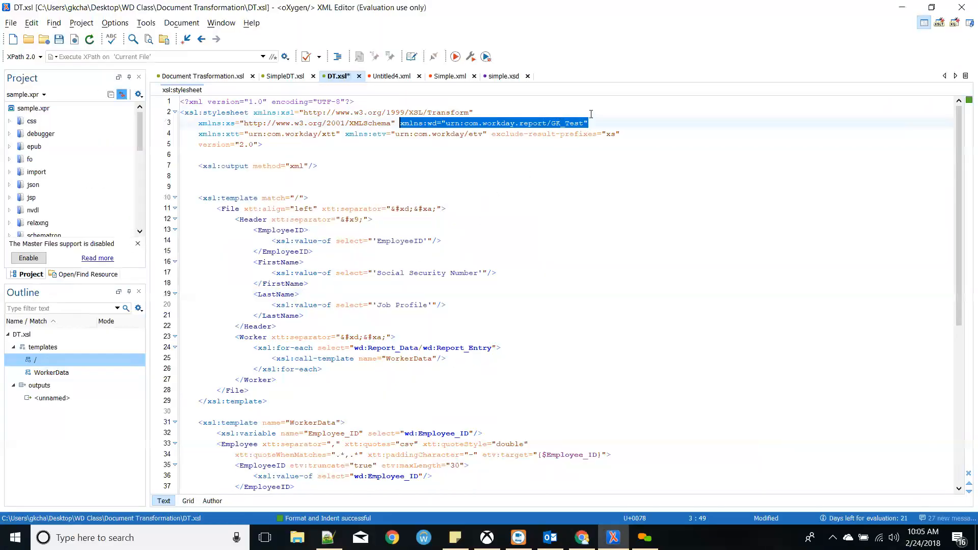
{"action": "left_click", "coordinate": [595, 122]}
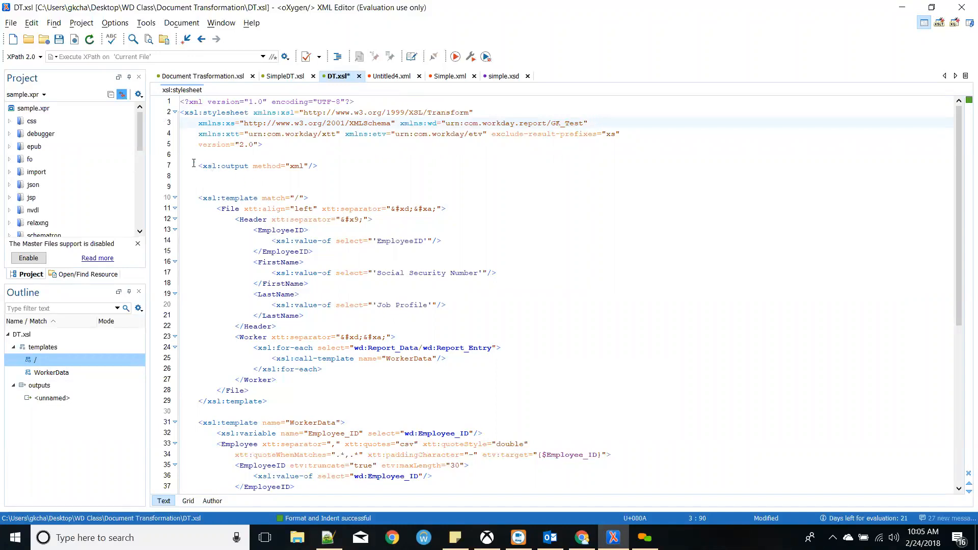
{"action": "left_click_drag", "start_coordinate": [194, 163], "coordinate": [316, 165]}
{"action": "left_click", "coordinate": [314, 164]}
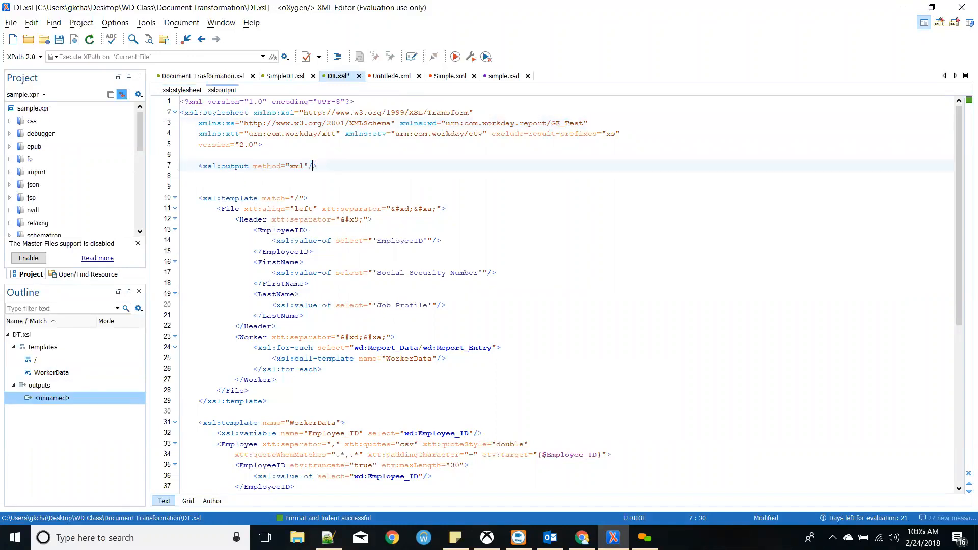
{"action": "left_click", "coordinate": [359, 233]}
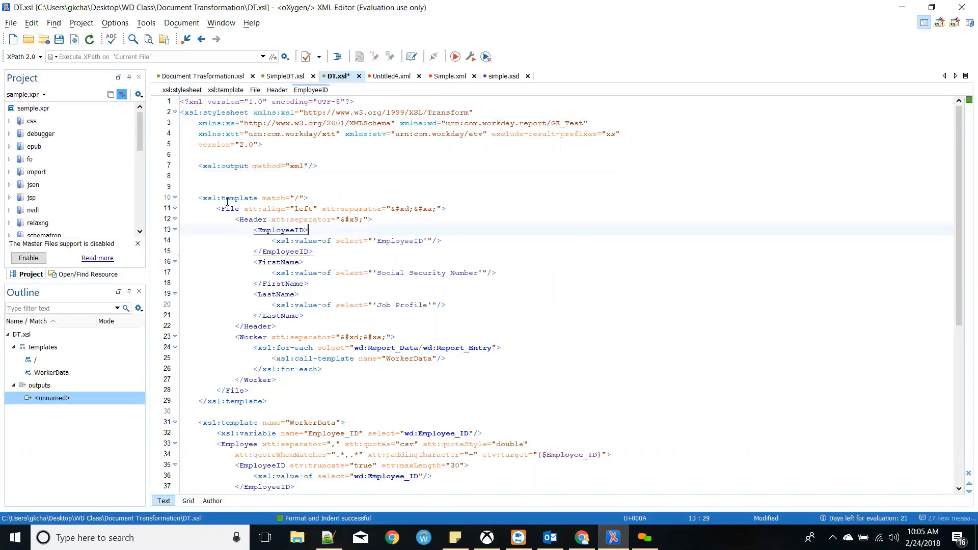
{"action": "left_click_drag", "start_coordinate": [194, 198], "coordinate": [310, 198]}
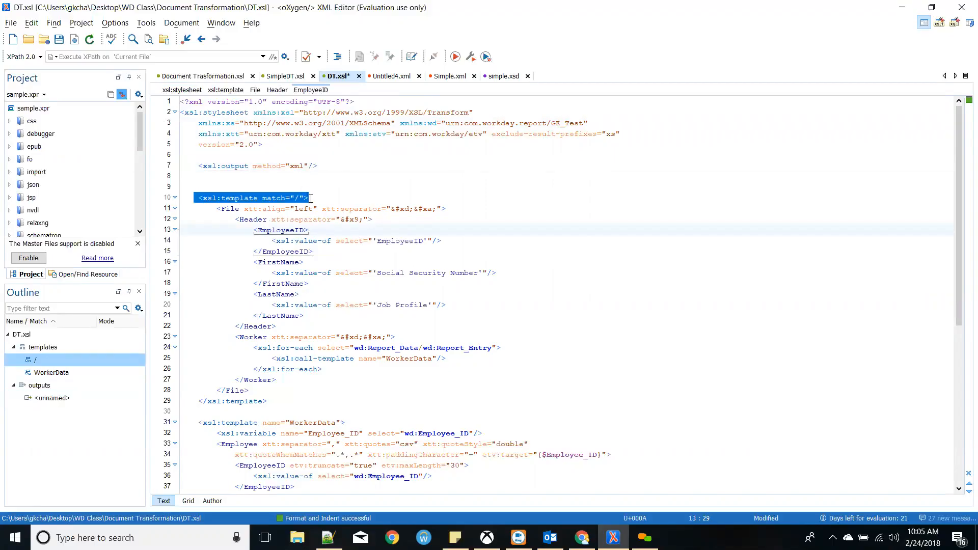
{"action": "left_click", "coordinate": [304, 198]}
{"action": "double_click", "coordinate": [297, 199]}
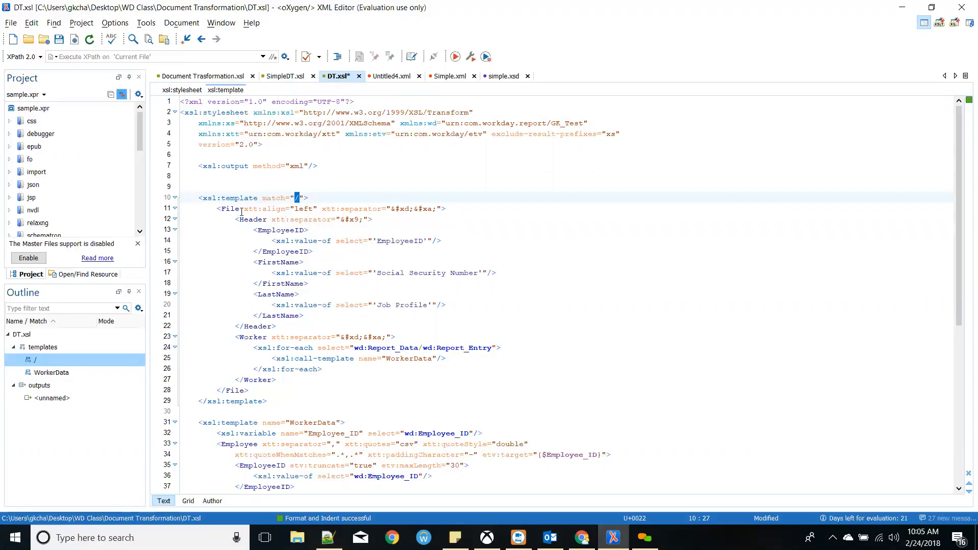
{"action": "left_click_drag", "start_coordinate": [245, 209], "coordinate": [304, 209]}
{"action": "left_click", "coordinate": [308, 219]}
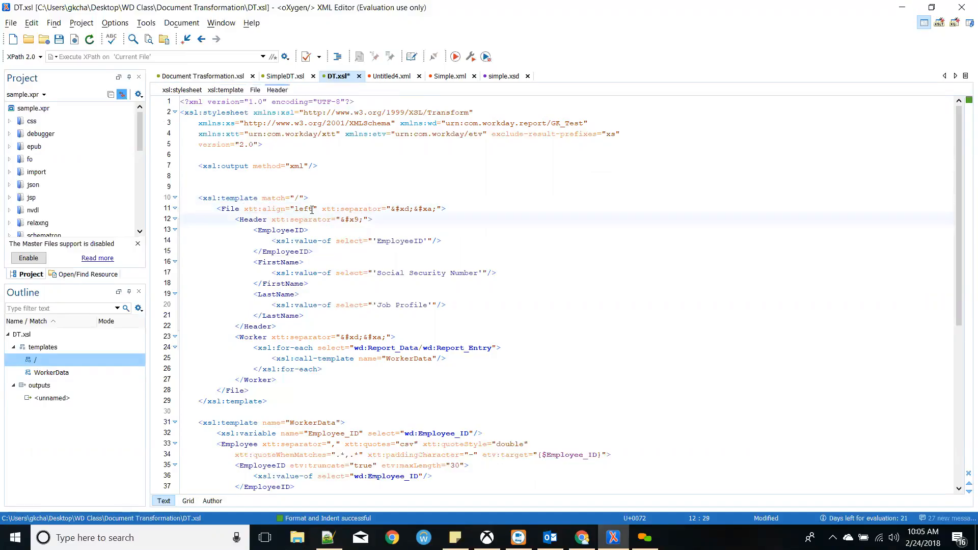
{"action": "left_click_drag", "start_coordinate": [436, 209], "coordinate": [392, 210]}
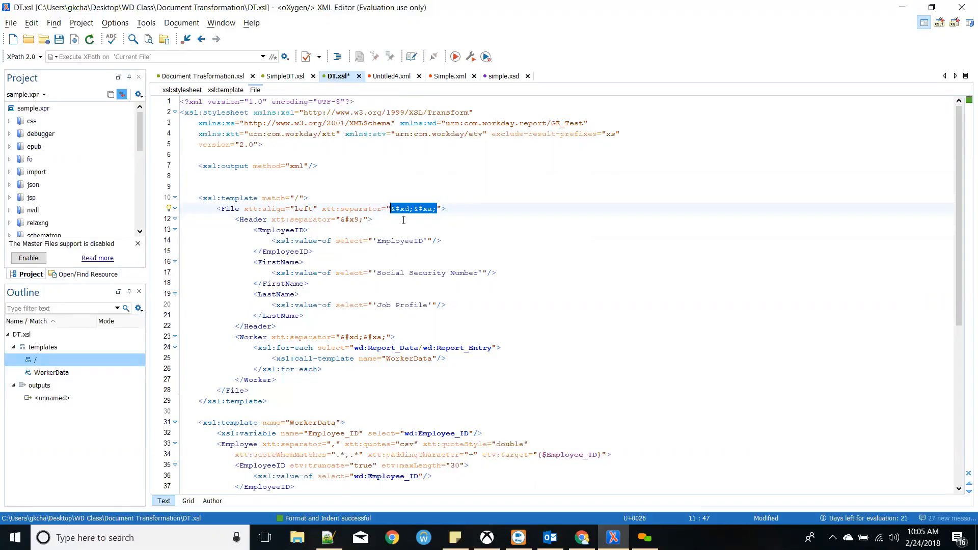
{"action": "left_click", "coordinate": [405, 221]}
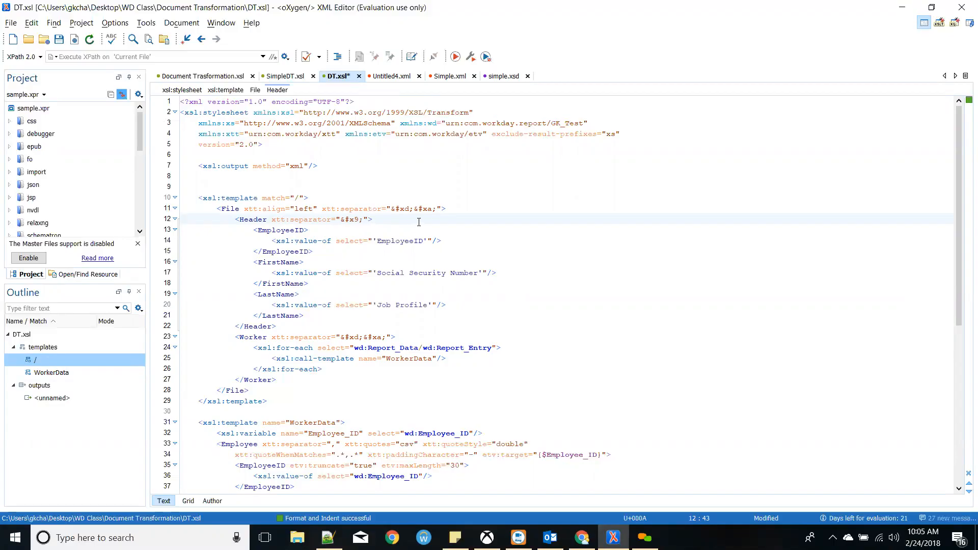
{"action": "left_click_drag", "start_coordinate": [434, 213], "coordinate": [389, 210]}
{"action": "left_click", "coordinate": [393, 218]}
{"action": "left_click", "coordinate": [328, 538]}
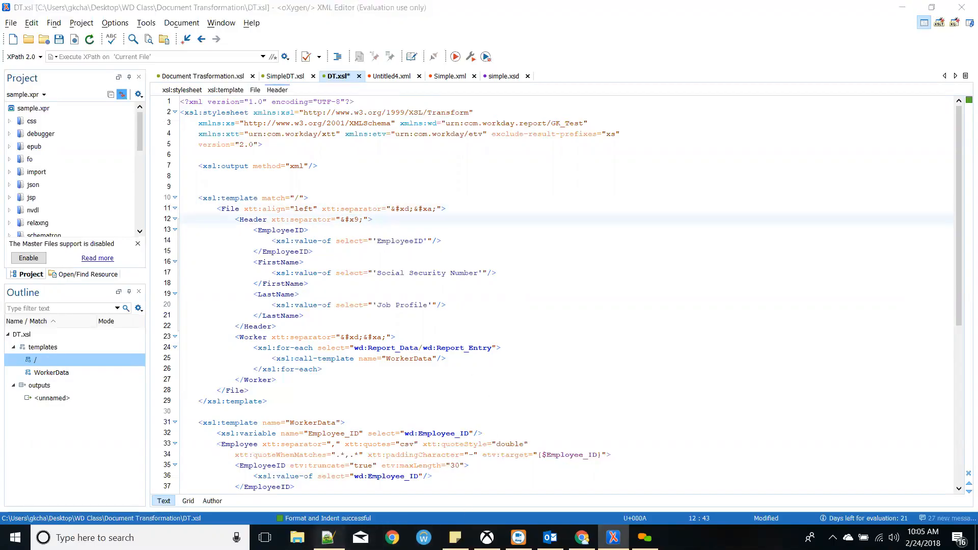
{"action": "key", "text": "alt+Tab"}
{"action": "left_click", "coordinate": [363, 358]}
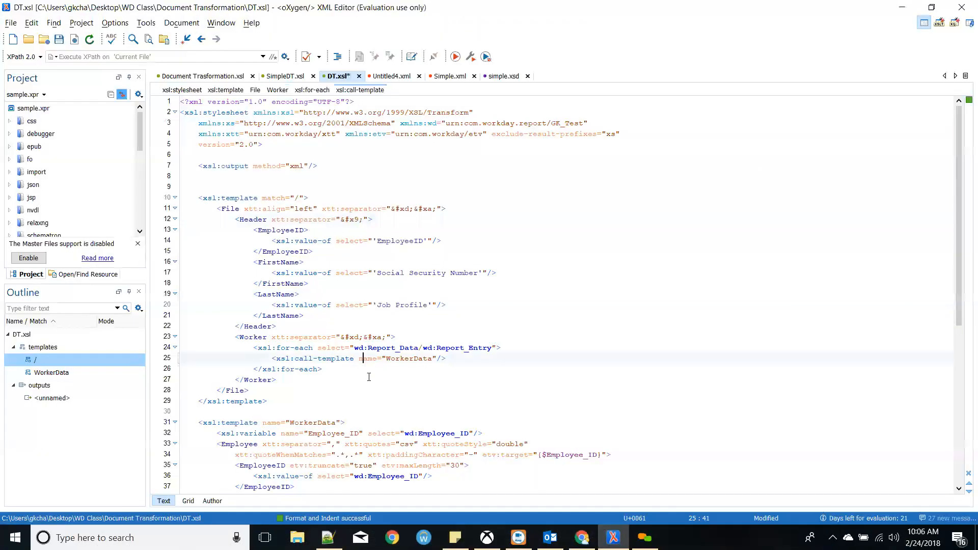
{"action": "key", "text": "alt+Tab"}
{"action": "key", "text": "alt+Tab"}
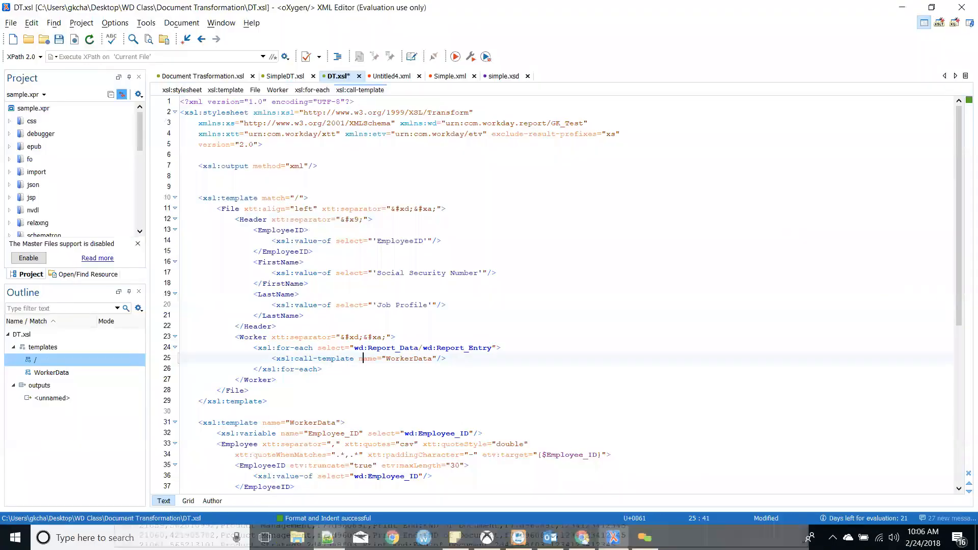
{"action": "left_click", "coordinate": [328, 538]}
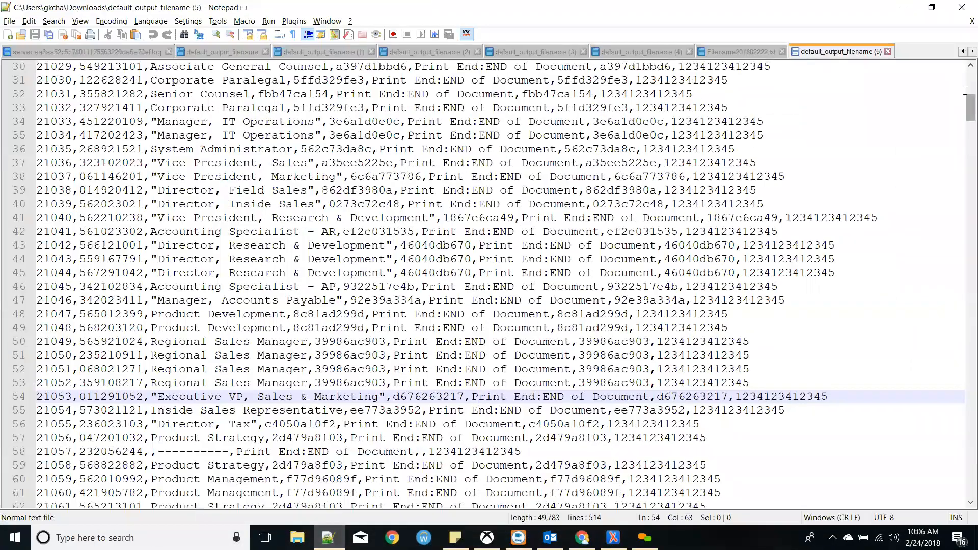
{"action": "scroll", "coordinate": [907, 81], "scroll_direction": "up", "scroll_amount": 10}
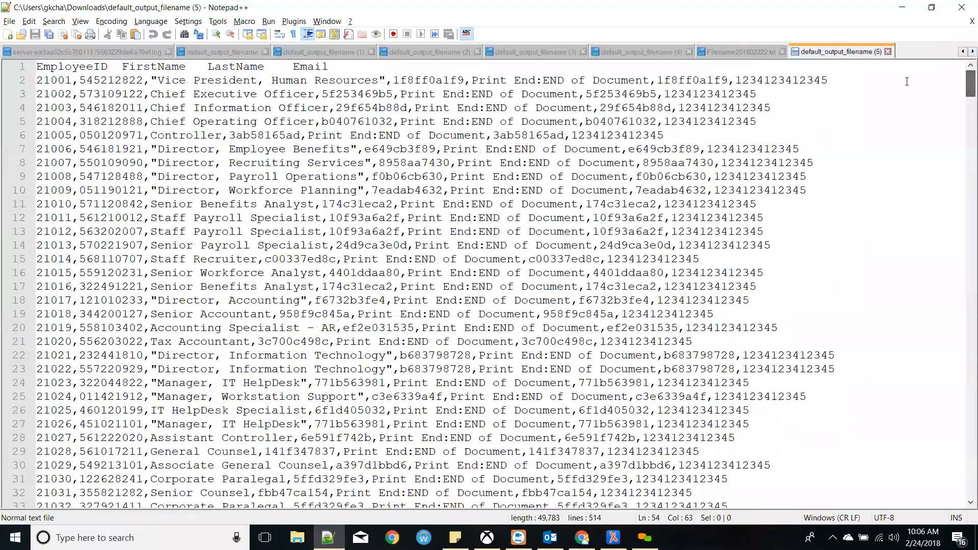
{"action": "left_click", "coordinate": [901, 7]}
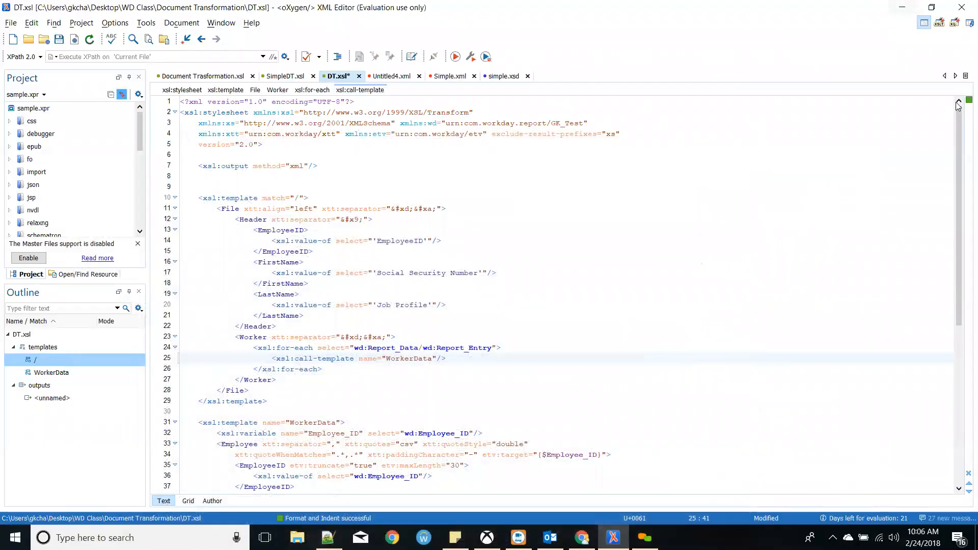
{"action": "left_click_drag", "start_coordinate": [363, 223], "coordinate": [340, 221]}
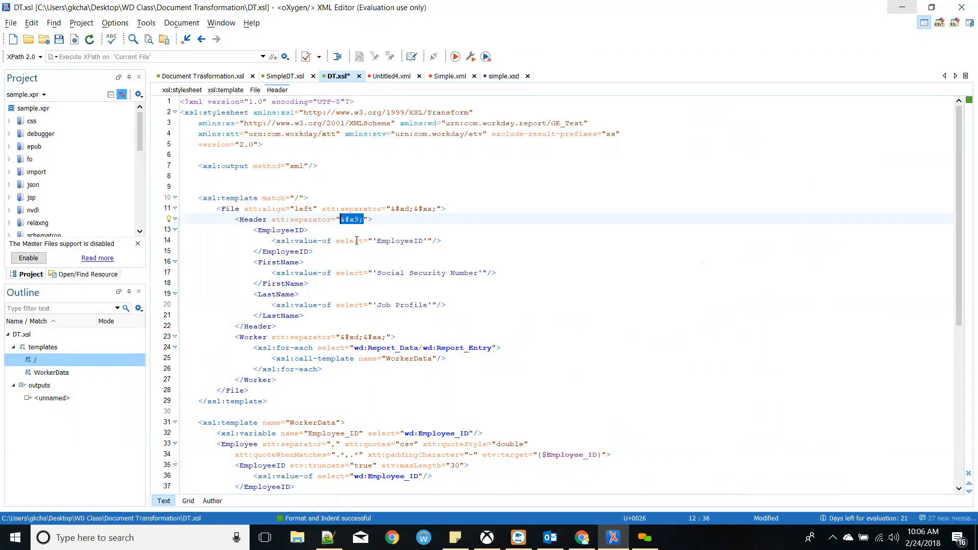
{"action": "left_click_drag", "start_coordinate": [273, 219], "coordinate": [331, 219]}
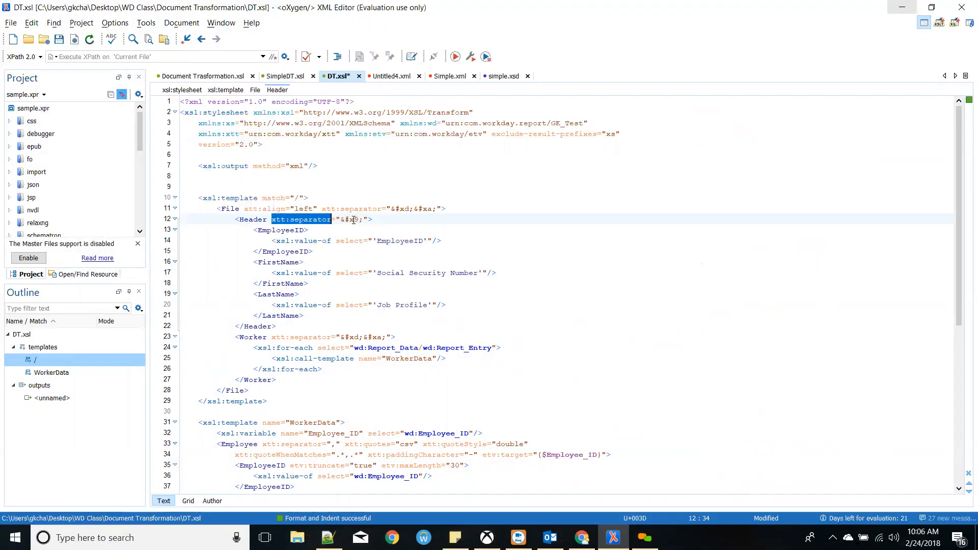
{"action": "double_click", "coordinate": [353, 219]}
{"action": "left_click", "coordinate": [356, 227]}
{"action": "left_click_drag", "start_coordinate": [364, 220], "coordinate": [338, 219]}
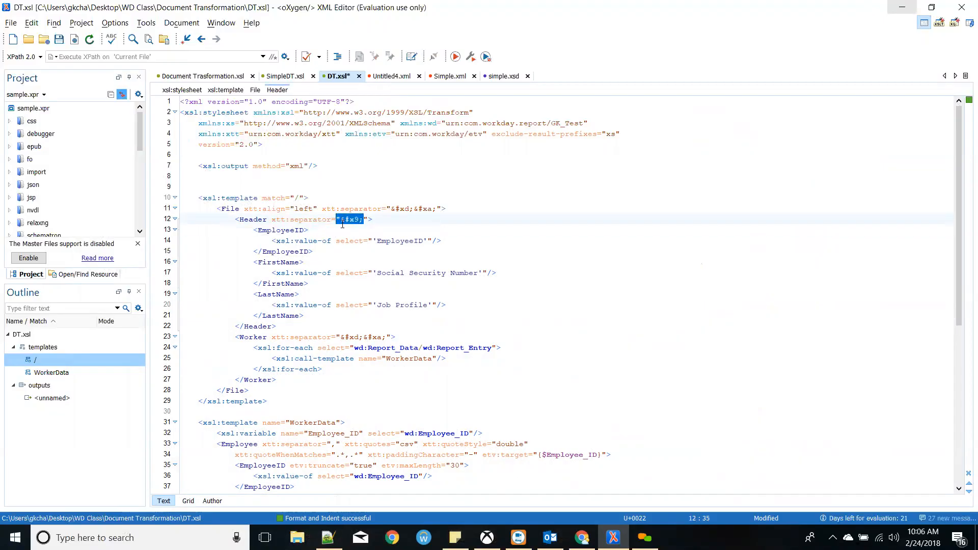
{"action": "left_click_drag", "start_coordinate": [244, 226], "coordinate": [346, 315]}
{"action": "left_click", "coordinate": [346, 315]}
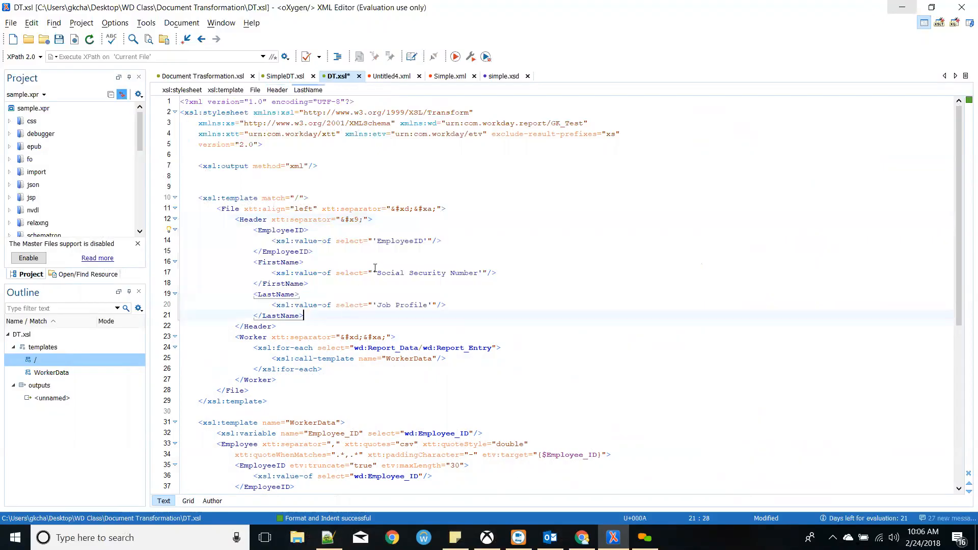
{"action": "double_click", "coordinate": [391, 249]}
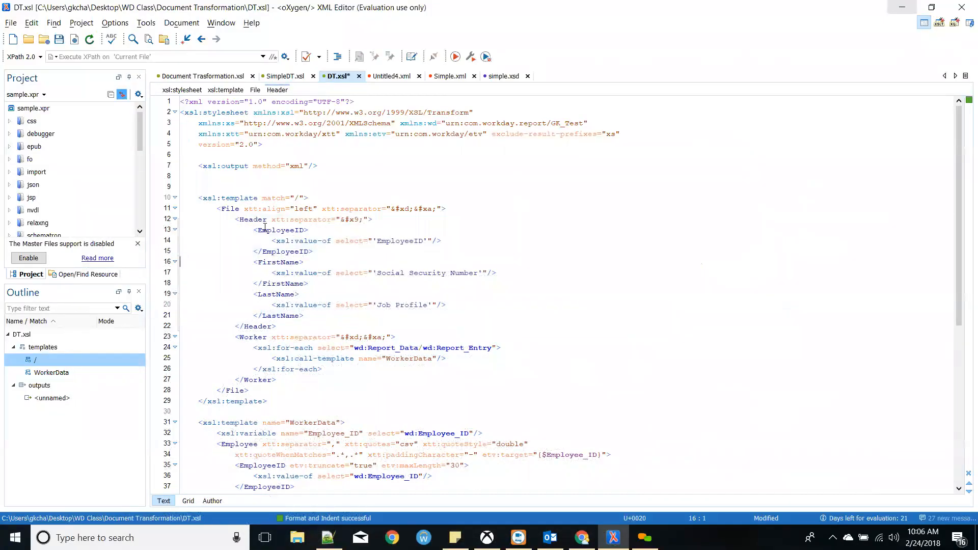
{"action": "double_click", "coordinate": [379, 240]}
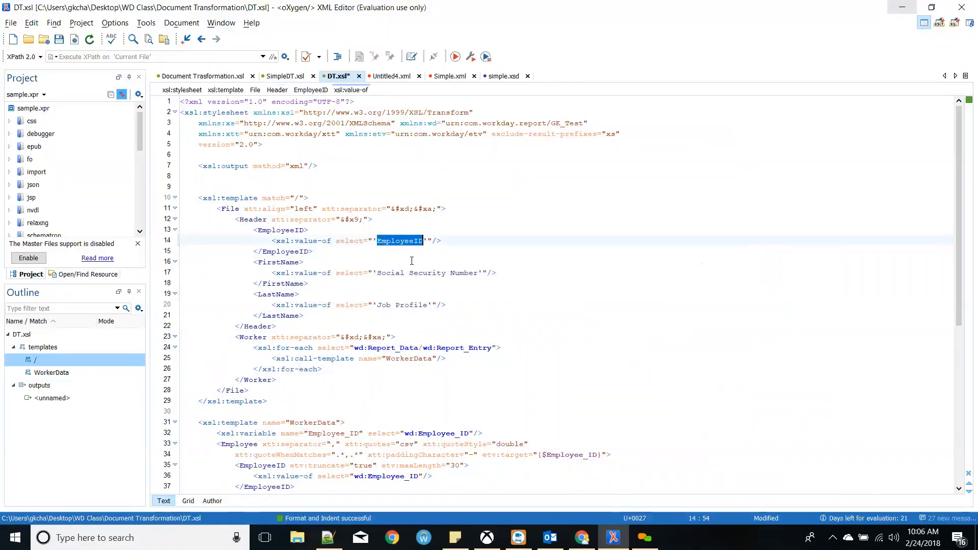
{"action": "left_click_drag", "start_coordinate": [387, 274], "coordinate": [454, 274]}
{"action": "left_click", "coordinate": [451, 274]}
{"action": "left_click_drag", "start_coordinate": [378, 305], "coordinate": [425, 307]}
{"action": "scroll", "coordinate": [357, 311], "scroll_direction": "down", "scroll_amount": 2}
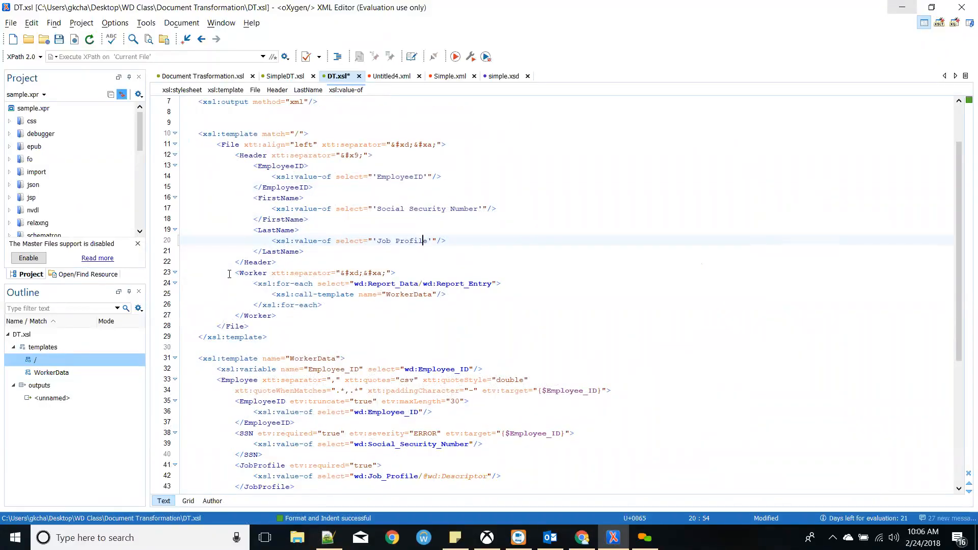
{"action": "double_click", "coordinate": [256, 274]}
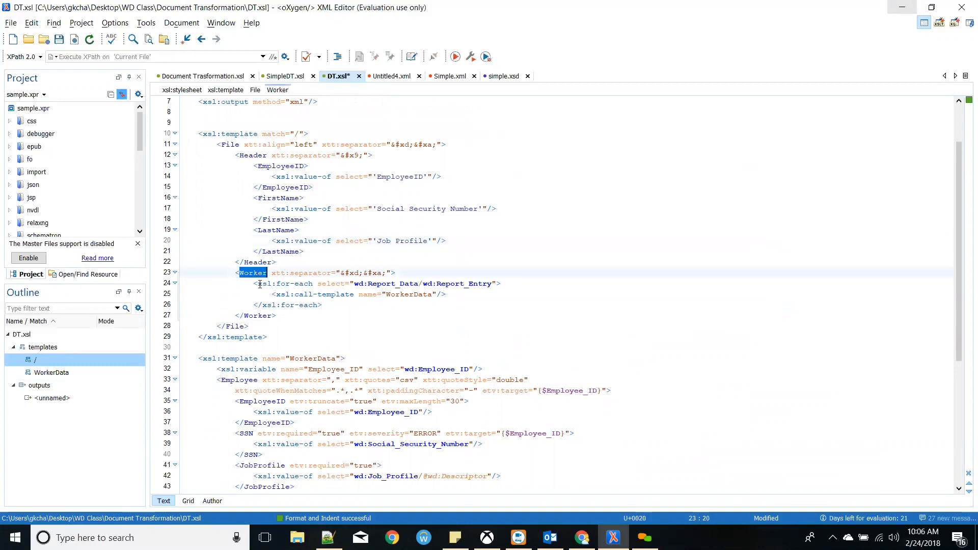
{"action": "key", "text": "Down"}
{"action": "key", "text": "Down"}
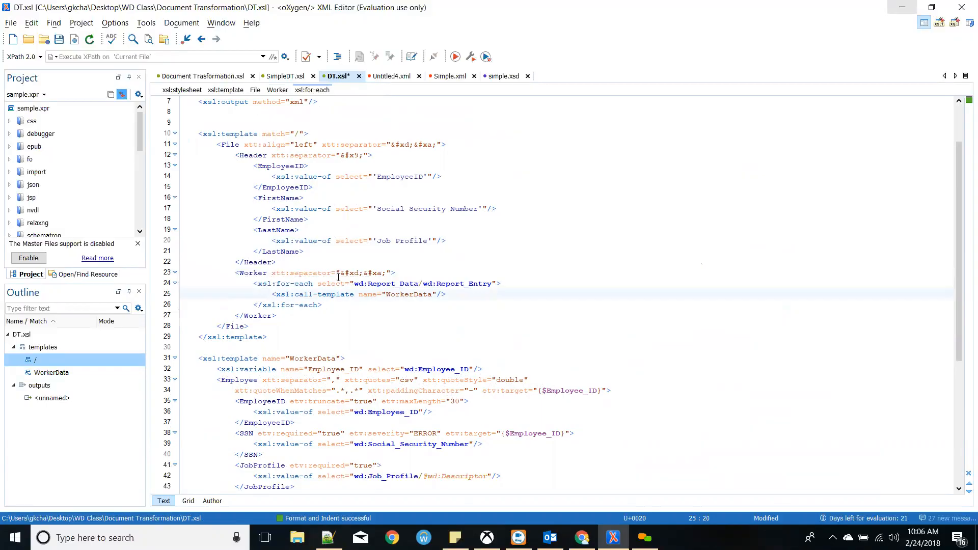
{"action": "left_click_drag", "start_coordinate": [337, 274], "coordinate": [388, 273]}
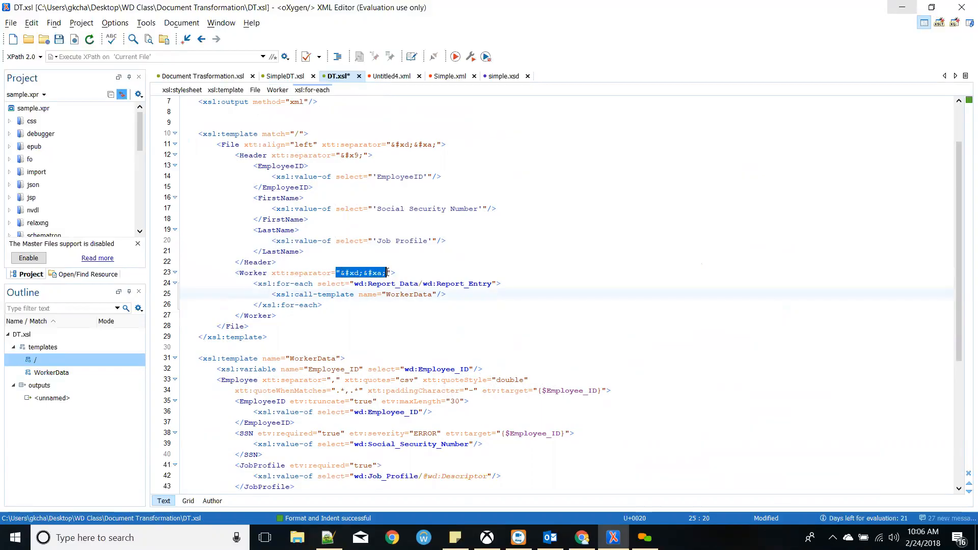
{"action": "left_click", "coordinate": [386, 284]}
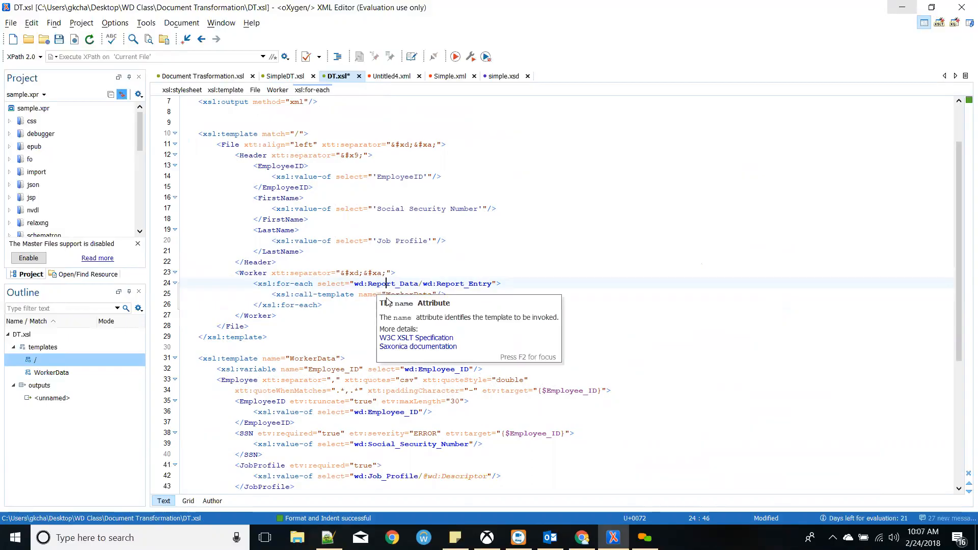
{"action": "left_click", "coordinate": [357, 305]}
{"action": "left_click_drag", "start_coordinate": [272, 295], "coordinate": [387, 295]}
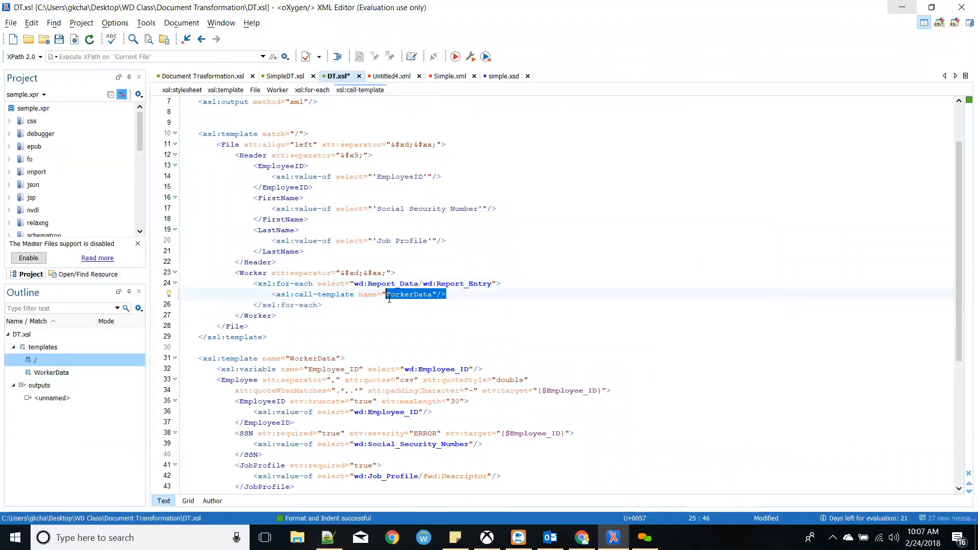
{"action": "double_click", "coordinate": [403, 295]}
{"action": "scroll", "coordinate": [353, 334], "scroll_direction": "down", "scroll_amount": 1}
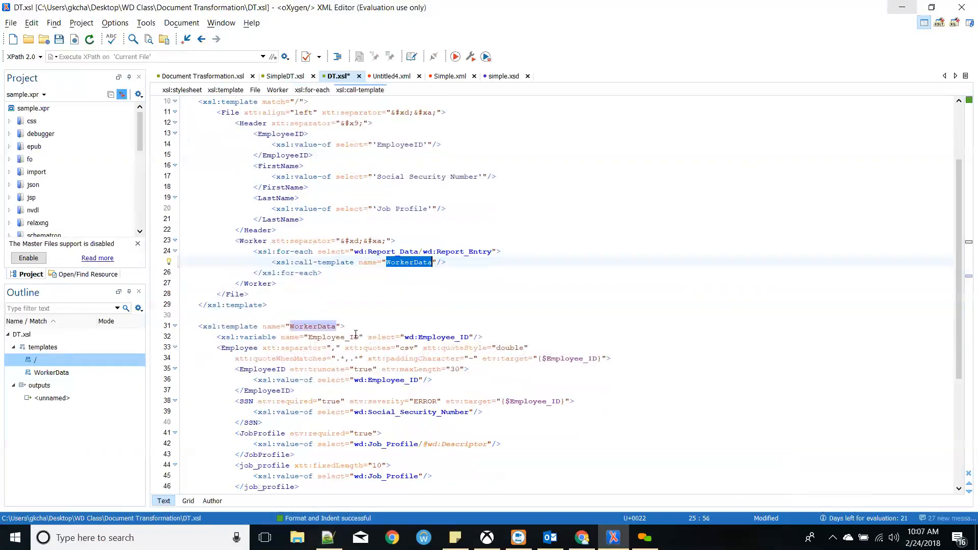
{"action": "double_click", "coordinate": [320, 326]}
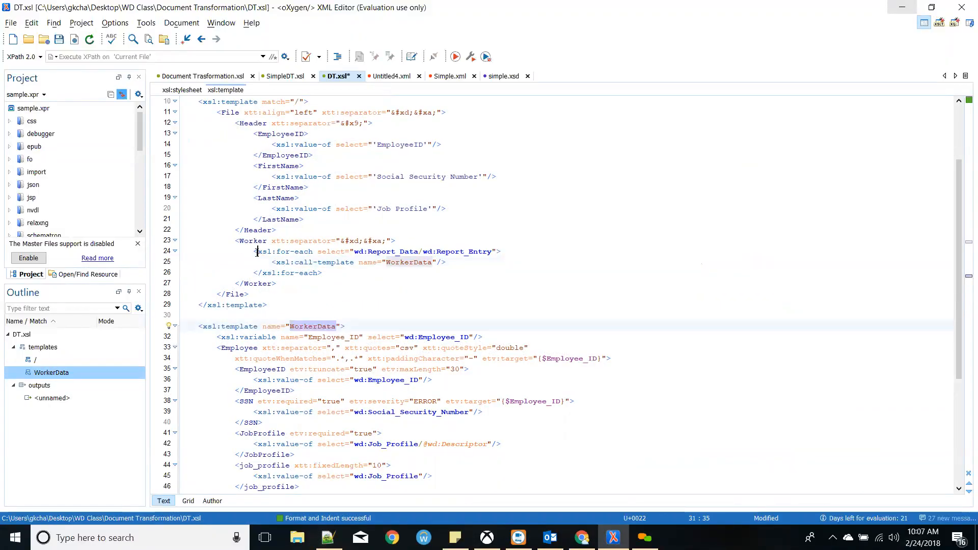
{"action": "left_click", "coordinate": [279, 252]}
{"action": "left_click_drag", "start_coordinate": [279, 253], "coordinate": [428, 253]}
{"action": "left_click", "coordinate": [414, 253]}
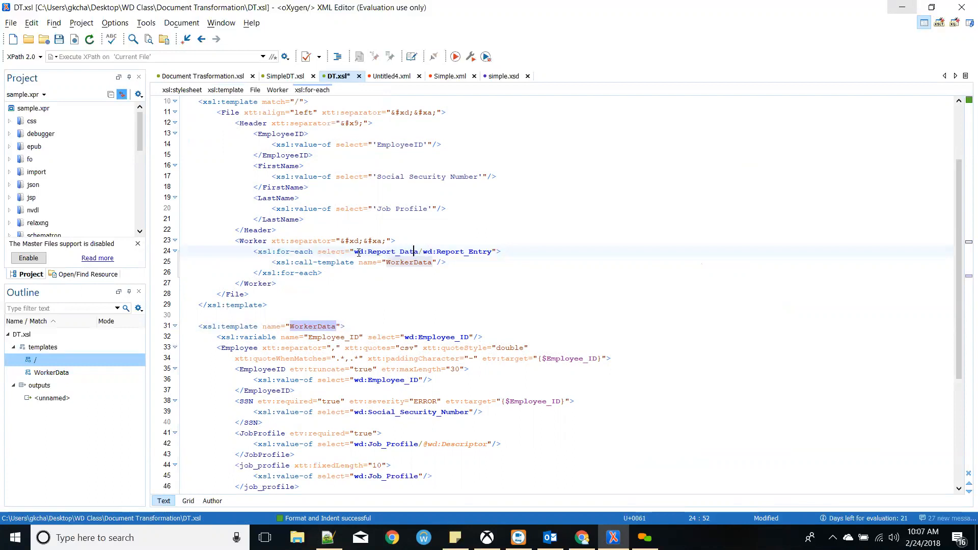
{"action": "left_click_drag", "start_coordinate": [357, 252], "coordinate": [494, 251]}
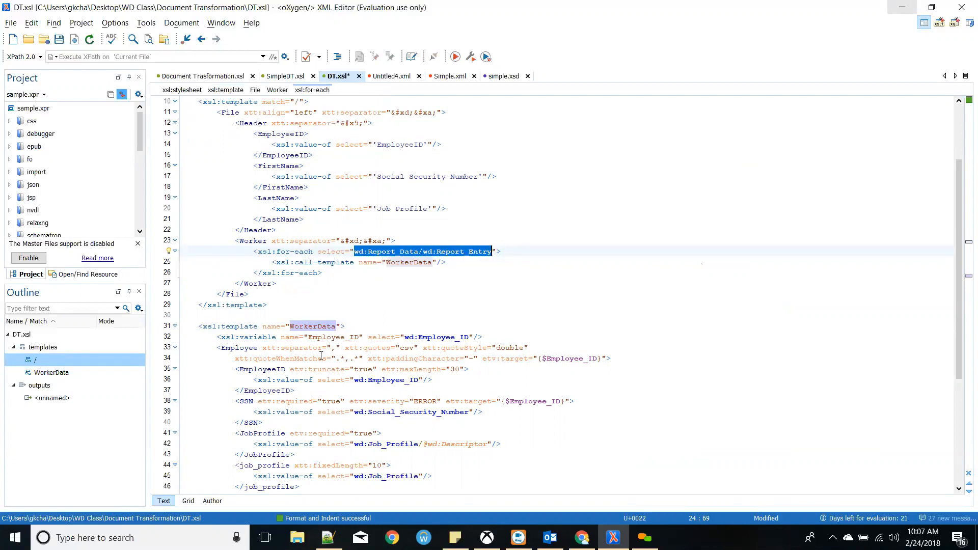
{"action": "left_click", "coordinate": [345, 328]}
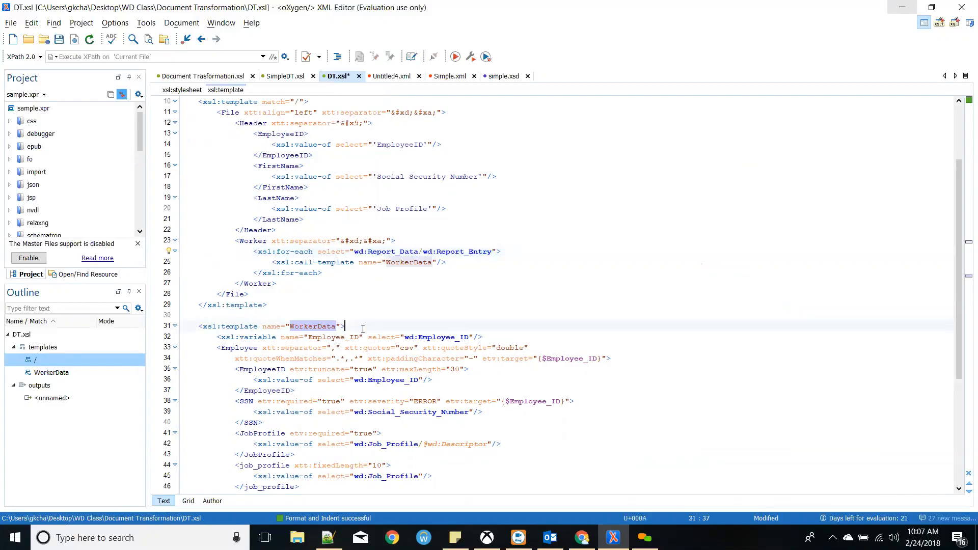
{"action": "scroll", "coordinate": [448, 294], "scroll_direction": "down", "scroll_amount": 1}
{"action": "double_click", "coordinate": [407, 306]}
{"action": "left_click", "coordinate": [406, 314]}
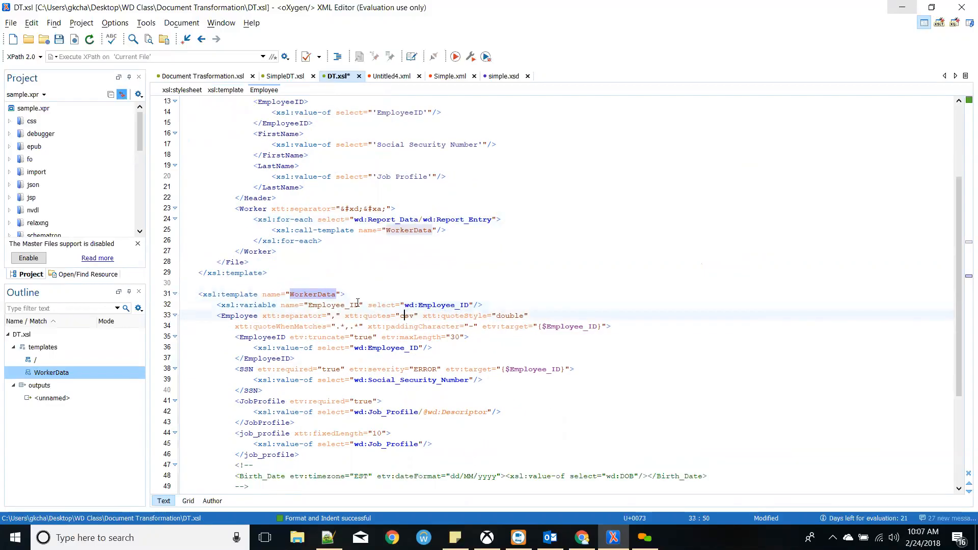
{"action": "double_click", "coordinate": [458, 220]}
{"action": "left_click_drag", "start_coordinate": [267, 230], "coordinate": [457, 237]}
{"action": "left_click", "coordinate": [277, 316]}
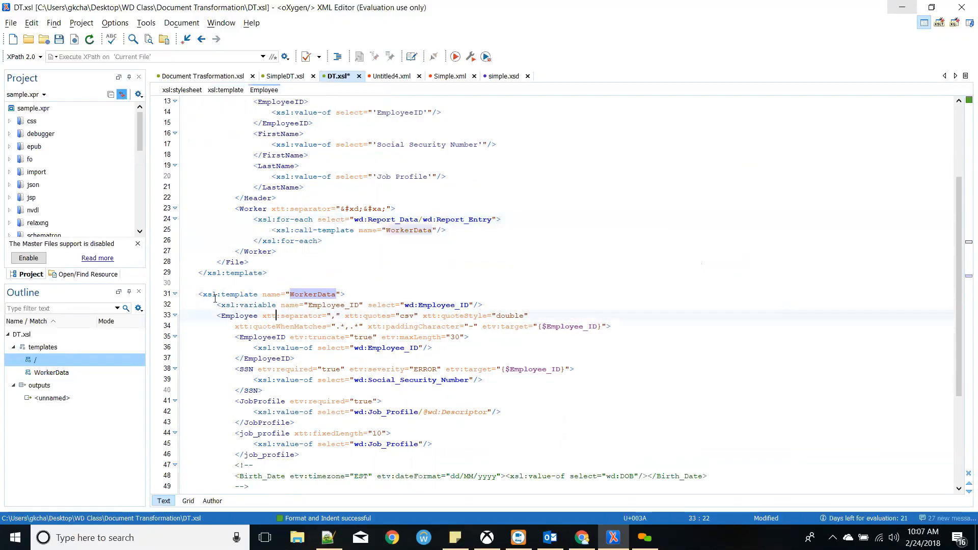
{"action": "double_click", "coordinate": [303, 295]}
{"action": "left_click", "coordinate": [406, 231]}
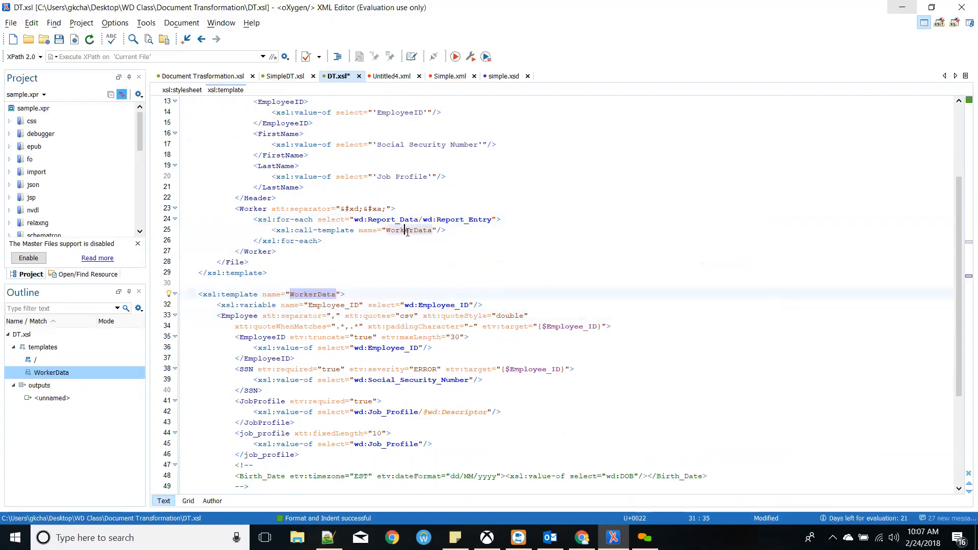
{"action": "double_click", "coordinate": [406, 231]}
{"action": "left_click_drag", "start_coordinate": [218, 306], "coordinate": [336, 306]}
{"action": "left_click", "coordinate": [336, 306]}
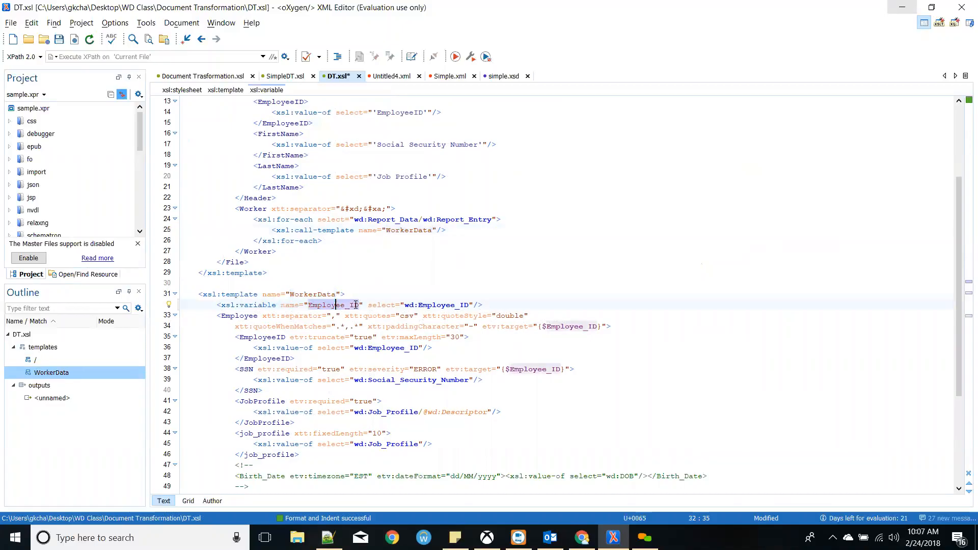
{"action": "double_click", "coordinate": [457, 306]}
{"action": "left_click", "coordinate": [455, 326]}
{"action": "scroll", "coordinate": [382, 306], "scroll_direction": "down", "scroll_amount": 1}
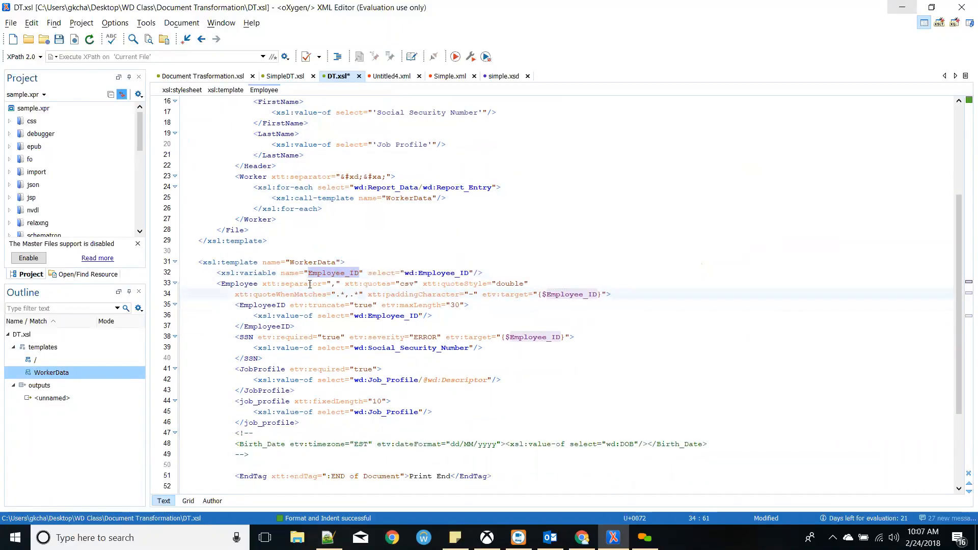
{"action": "left_click_drag", "start_coordinate": [404, 273], "coordinate": [474, 273]}
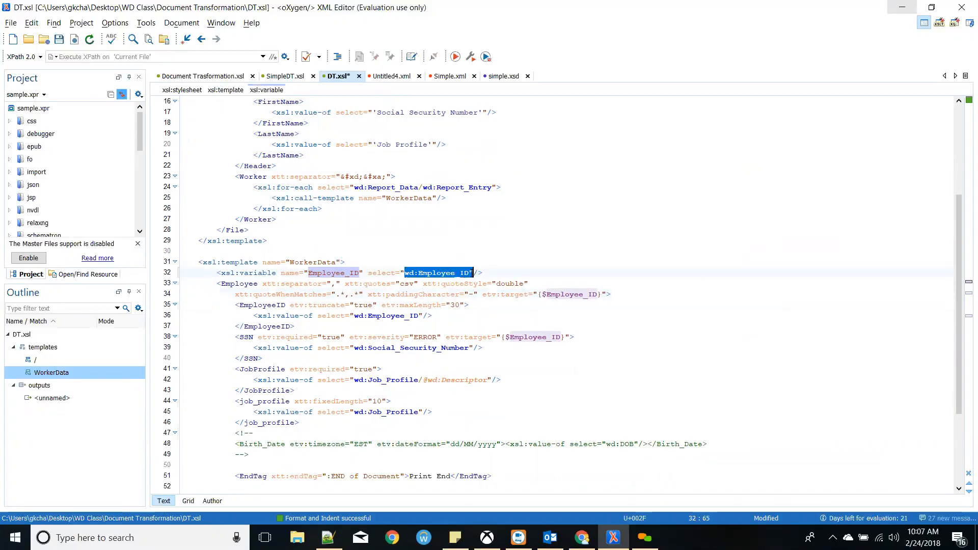
{"action": "left_click", "coordinate": [470, 272]}
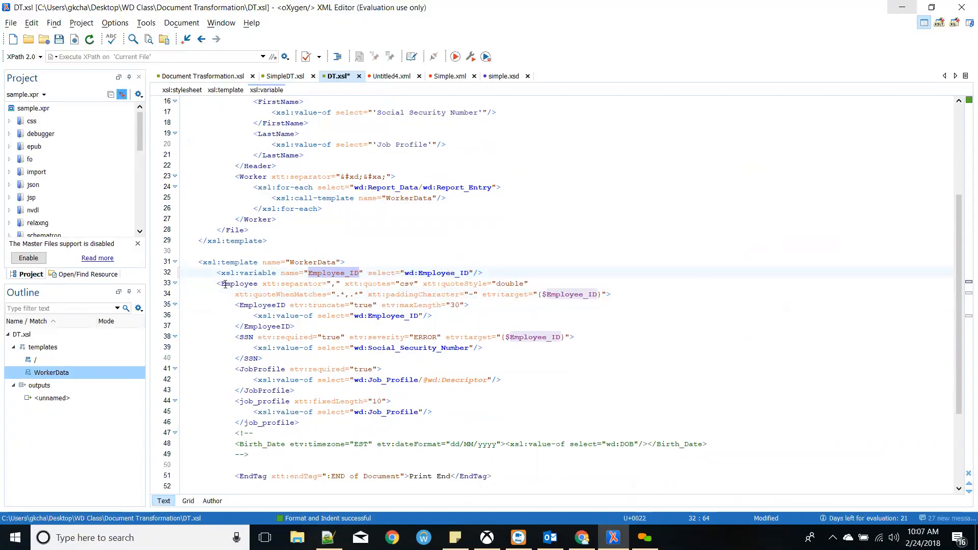
{"action": "left_click_drag", "start_coordinate": [225, 285], "coordinate": [286, 317]}
{"action": "left_click", "coordinate": [286, 317]}
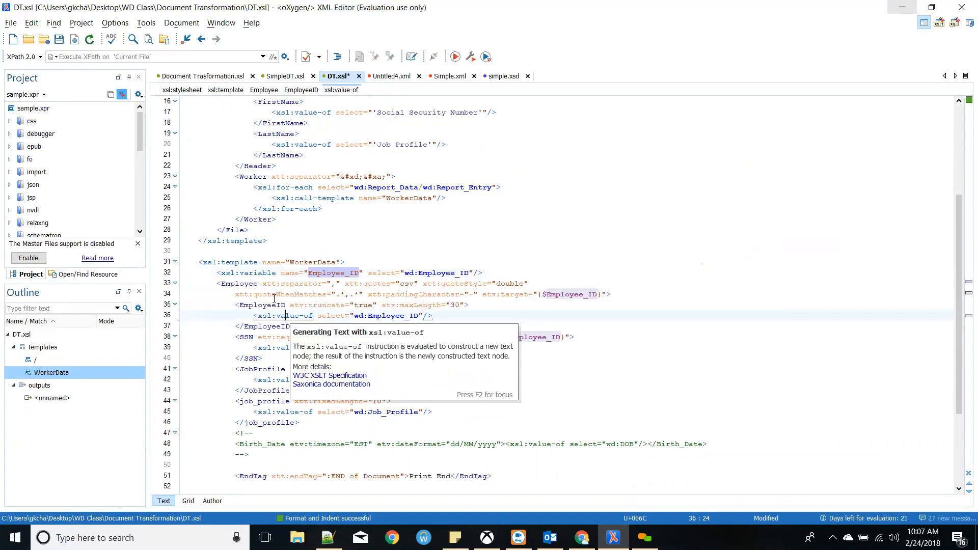
{"action": "left_click_drag", "start_coordinate": [264, 283], "coordinate": [342, 284]}
{"action": "left_click", "coordinate": [342, 284]}
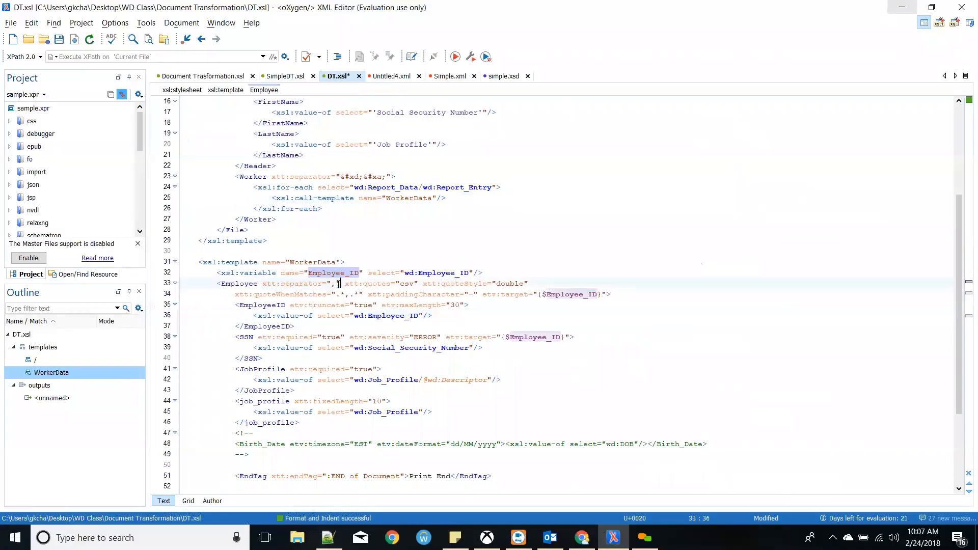
{"action": "double_click", "coordinate": [313, 283]}
{"action": "left_click", "coordinate": [334, 285]}
{"action": "left_click", "coordinate": [377, 284]}
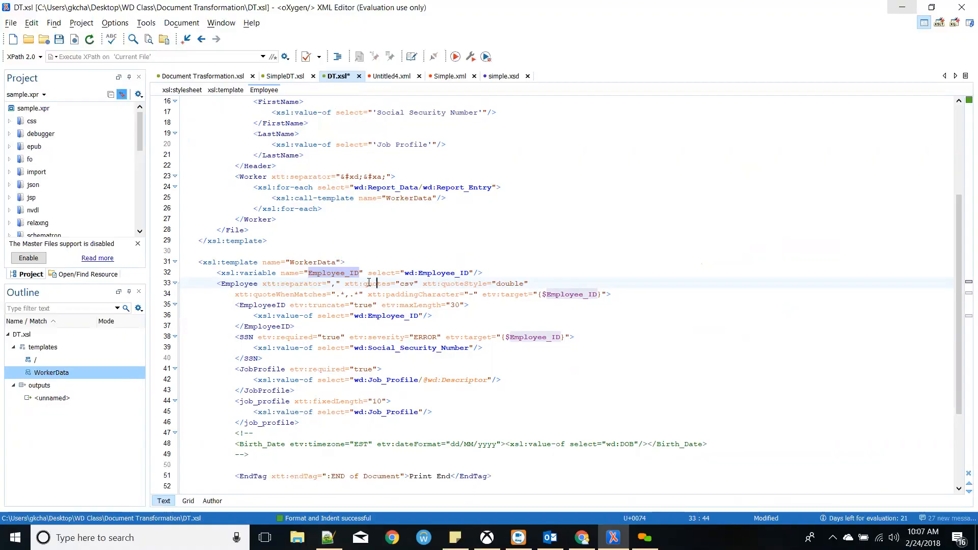
{"action": "double_click", "coordinate": [408, 283]}
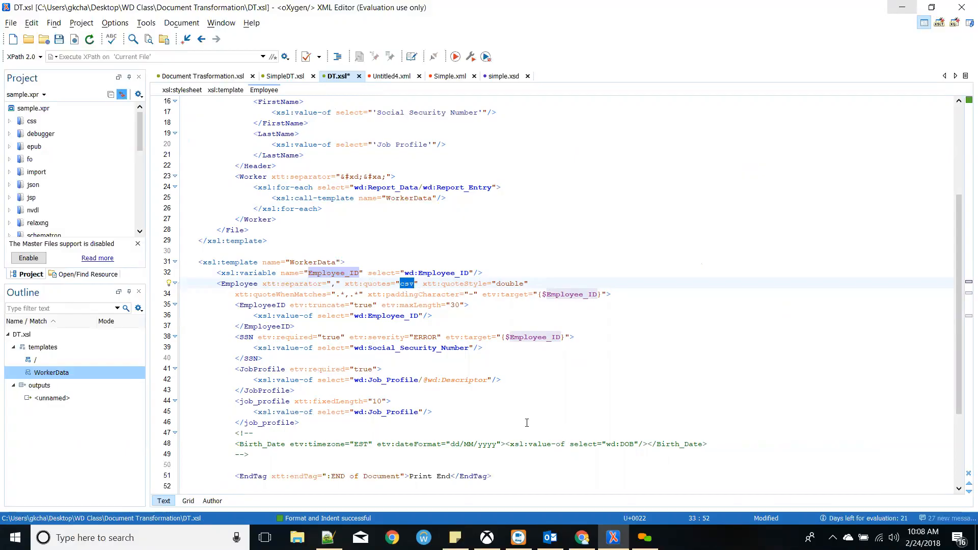
{"action": "left_click_drag", "start_coordinate": [341, 286], "coordinate": [391, 285]}
{"action": "double_click", "coordinate": [406, 285]}
{"action": "left_click_drag", "start_coordinate": [333, 286], "coordinate": [341, 285]}
{"action": "left_click_drag", "start_coordinate": [524, 284], "coordinate": [496, 284]}
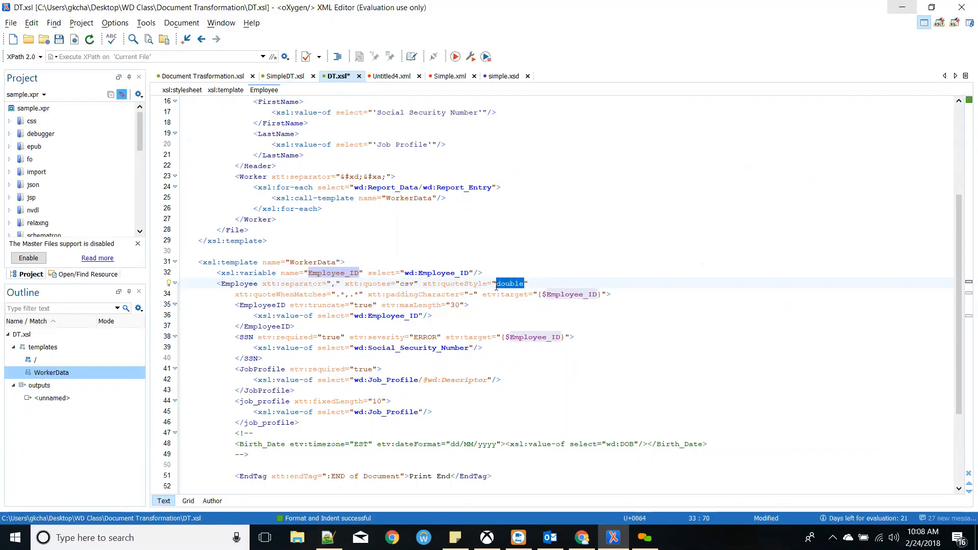
{"action": "scroll", "coordinate": [496, 287], "scroll_direction": "down", "scroll_amount": 1}
{"action": "left_click", "coordinate": [496, 285]}
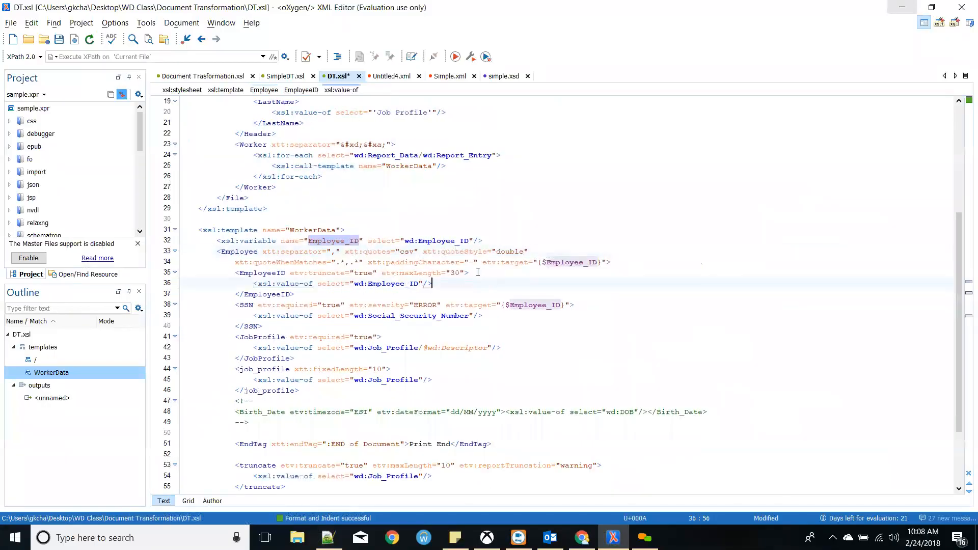
{"action": "left_click_drag", "start_coordinate": [537, 255], "coordinate": [424, 254]}
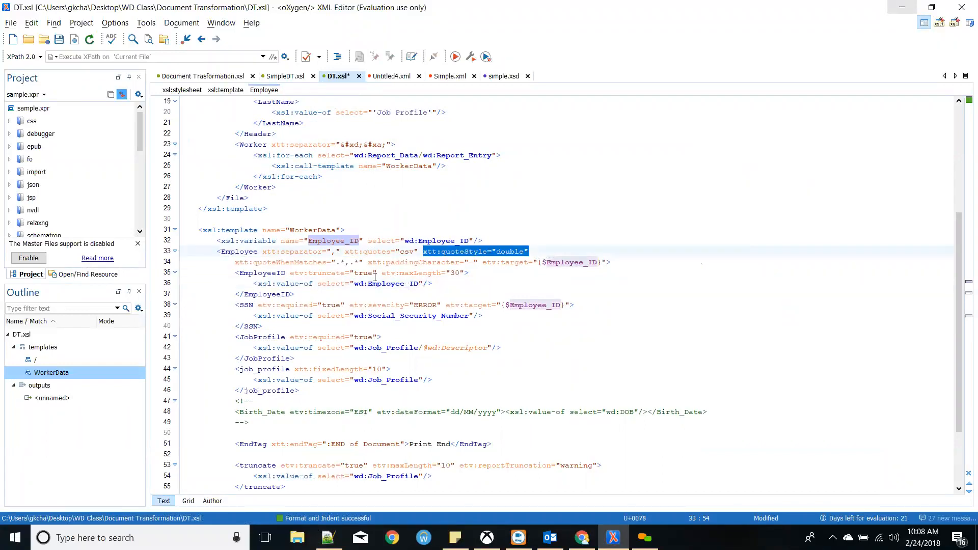
{"action": "left_click", "coordinate": [277, 283]}
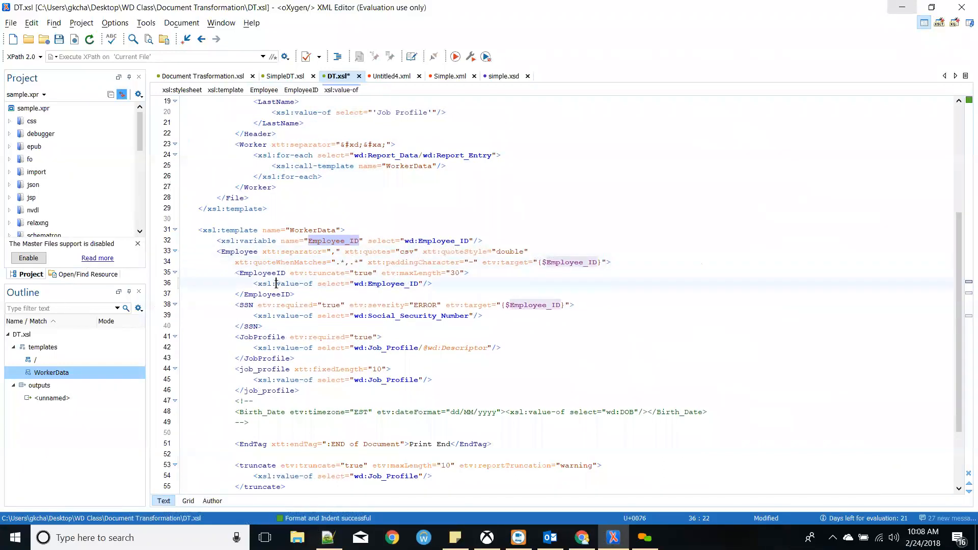
{"action": "left_click_drag", "start_coordinate": [235, 262], "coordinate": [340, 261]}
{"action": "left_click", "coordinate": [348, 262]}
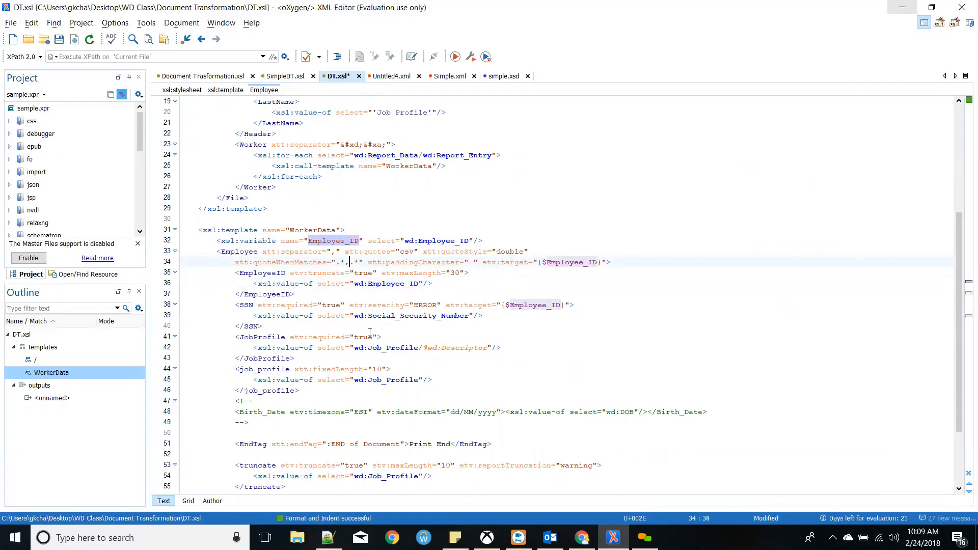
{"action": "key", "text": "shift+Left"}
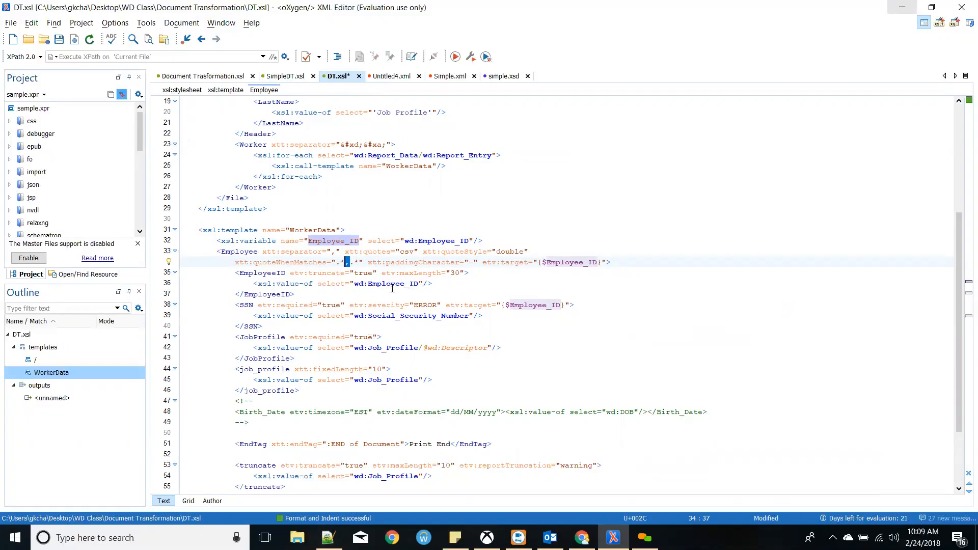
{"action": "left_click_drag", "start_coordinate": [368, 263], "coordinate": [478, 263]}
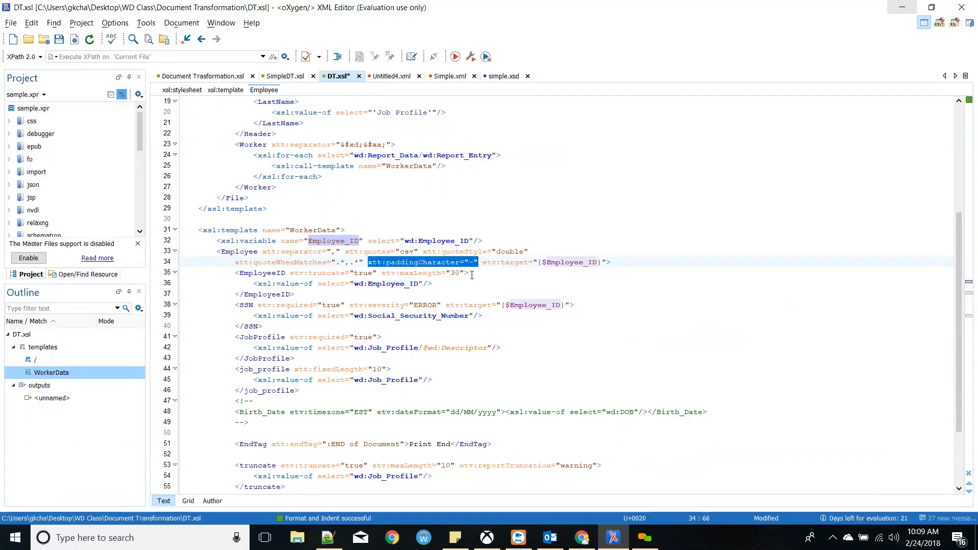
{"action": "key", "text": "Left"}
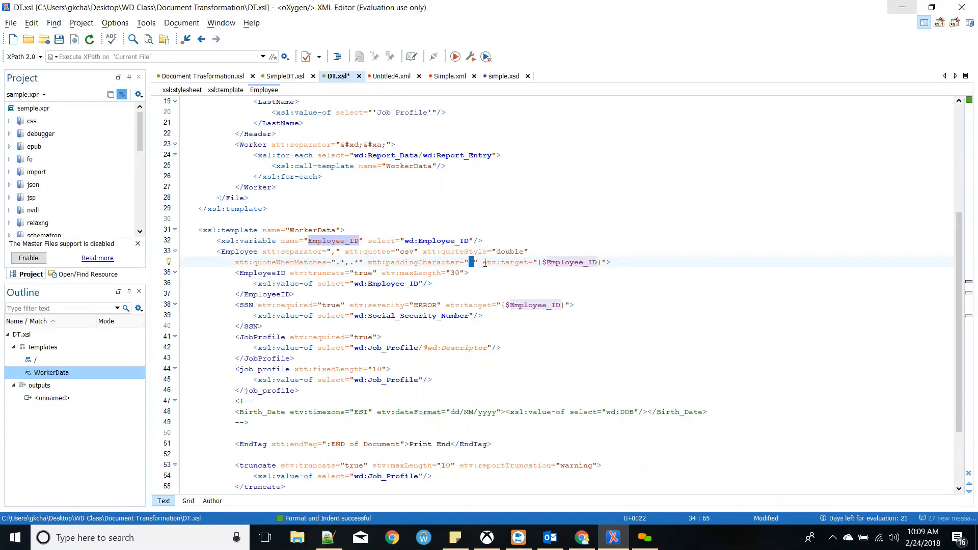
{"action": "left_click_drag", "start_coordinate": [482, 263], "coordinate": [531, 264]}
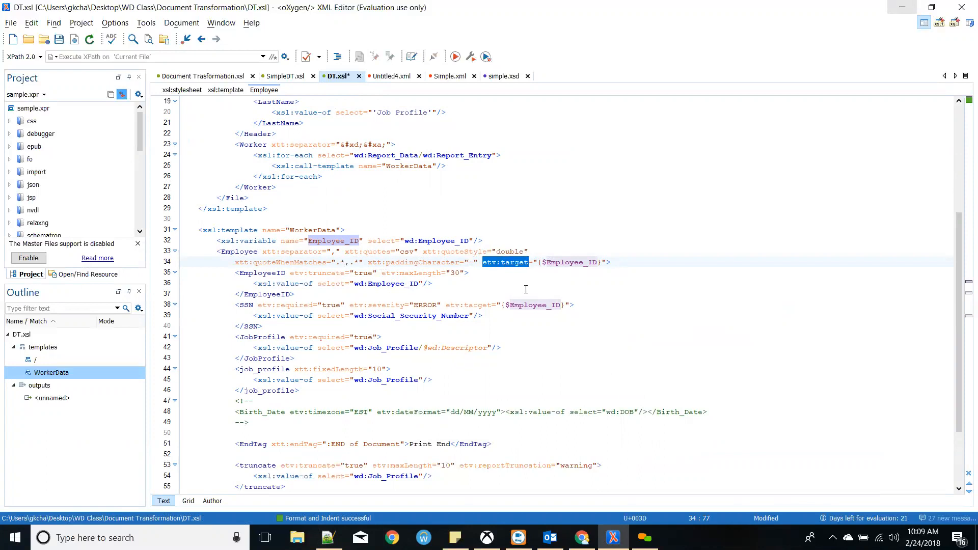
{"action": "left_click_drag", "start_coordinate": [219, 253], "coordinate": [458, 422]}
{"action": "left_click", "coordinate": [461, 424]}
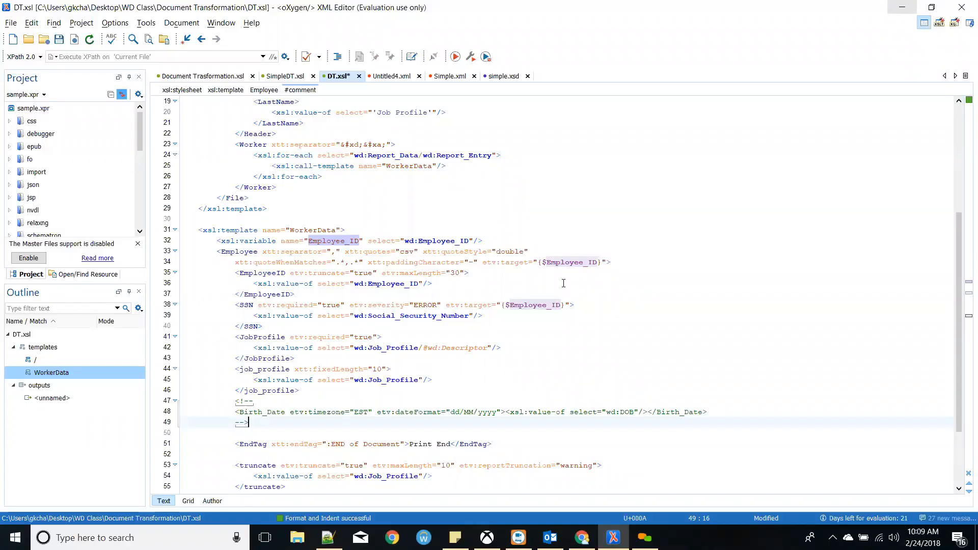
{"action": "double_click", "coordinate": [561, 262]}
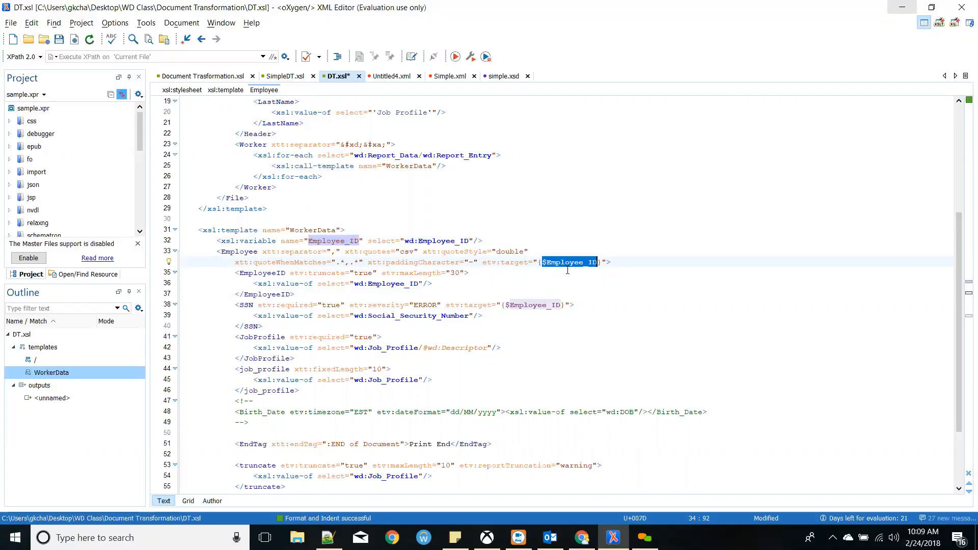
{"action": "left_click", "coordinate": [570, 264]}
{"action": "double_click", "coordinate": [569, 263]}
{"action": "left_click_drag", "start_coordinate": [234, 270], "coordinate": [302, 294]}
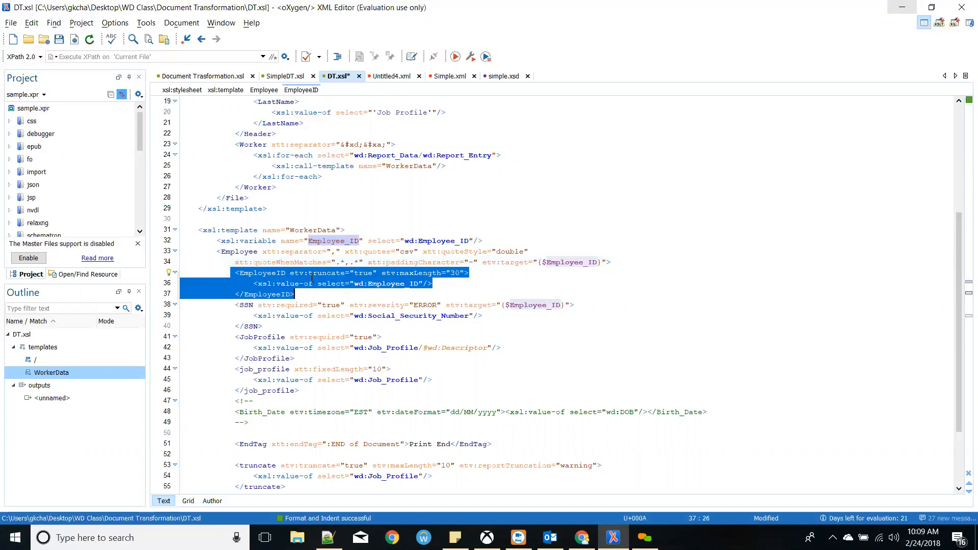
{"action": "double_click", "coordinate": [312, 274]}
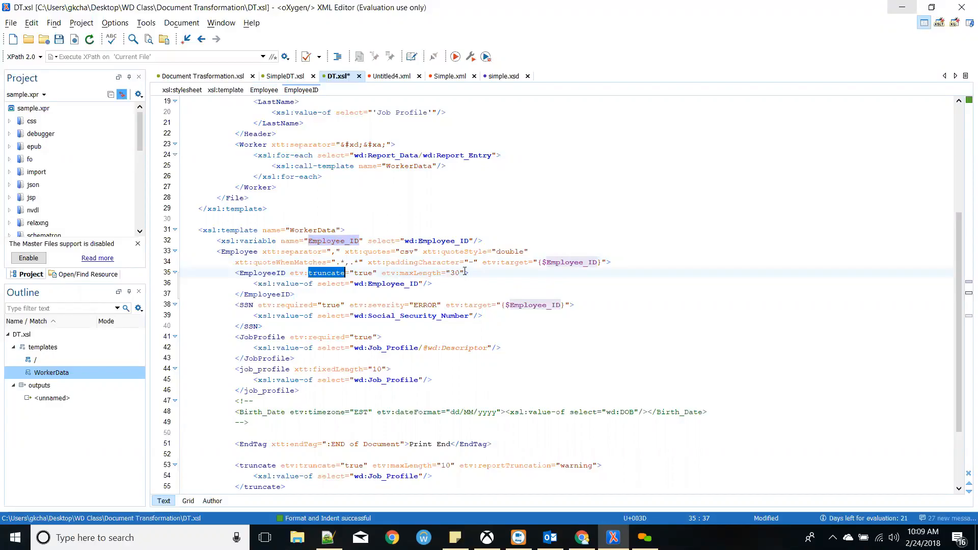
{"action": "left_click_drag", "start_coordinate": [465, 273], "coordinate": [381, 274]}
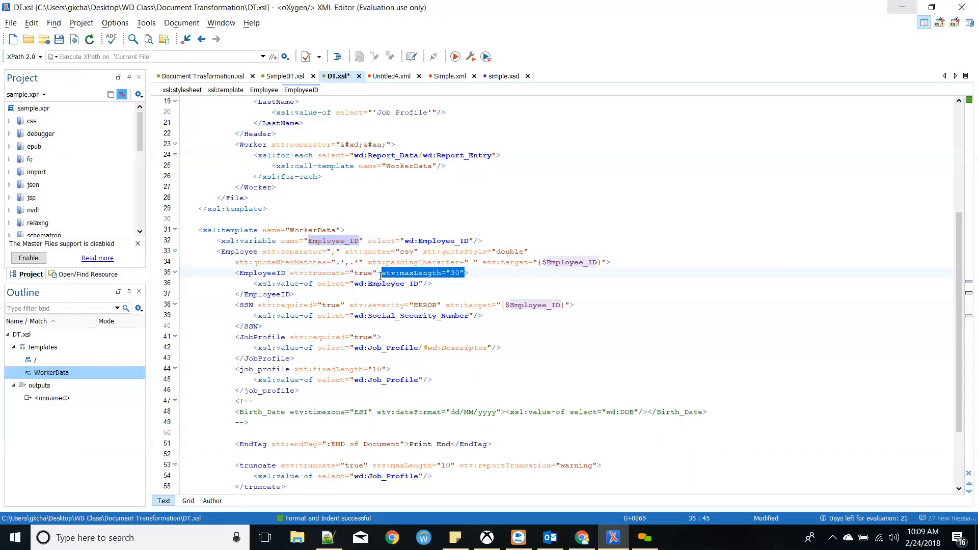
{"action": "left_click", "coordinate": [372, 283]}
{"action": "left_click_drag", "start_coordinate": [260, 305], "coordinate": [354, 299]}
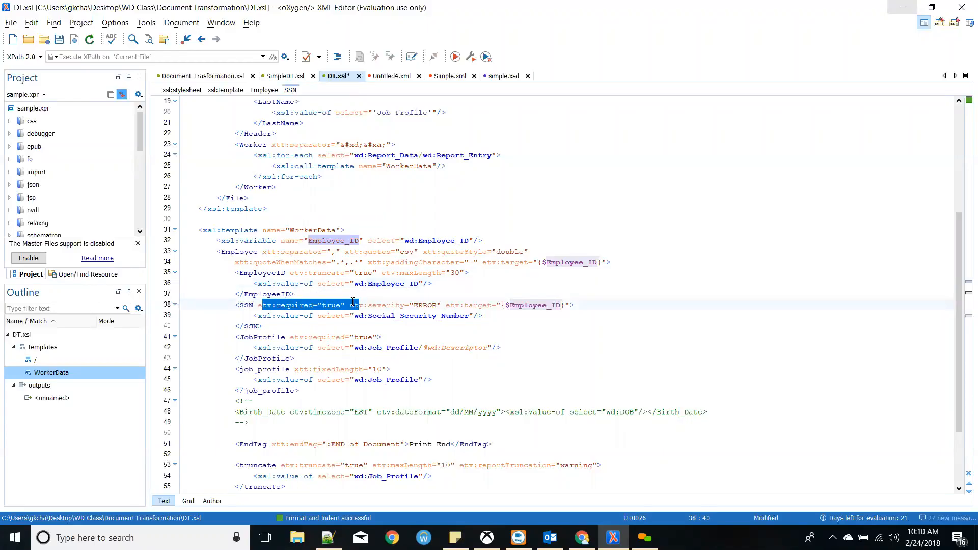
{"action": "left_click", "coordinate": [351, 305]}
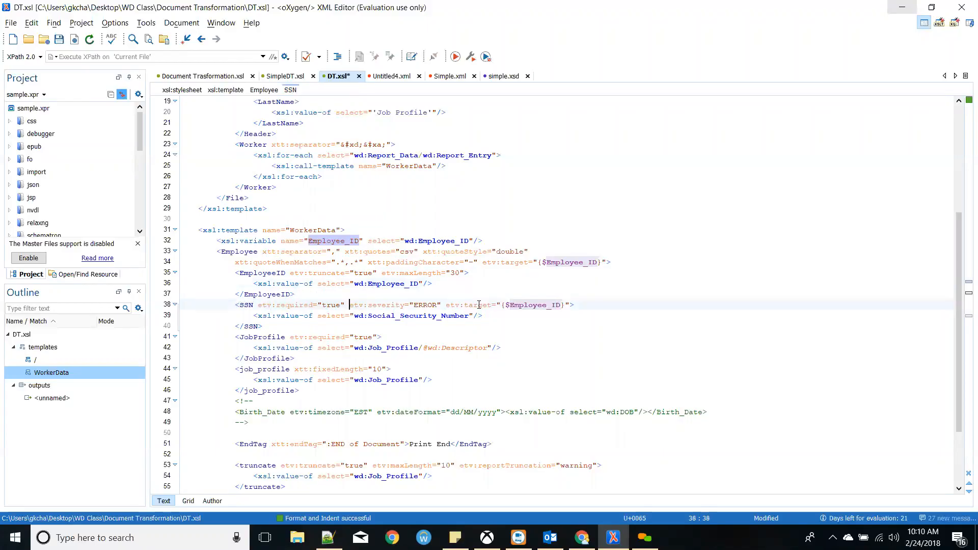
{"action": "double_click", "coordinate": [391, 304]}
{"action": "double_click", "coordinate": [483, 305]}
{"action": "double_click", "coordinate": [533, 304]}
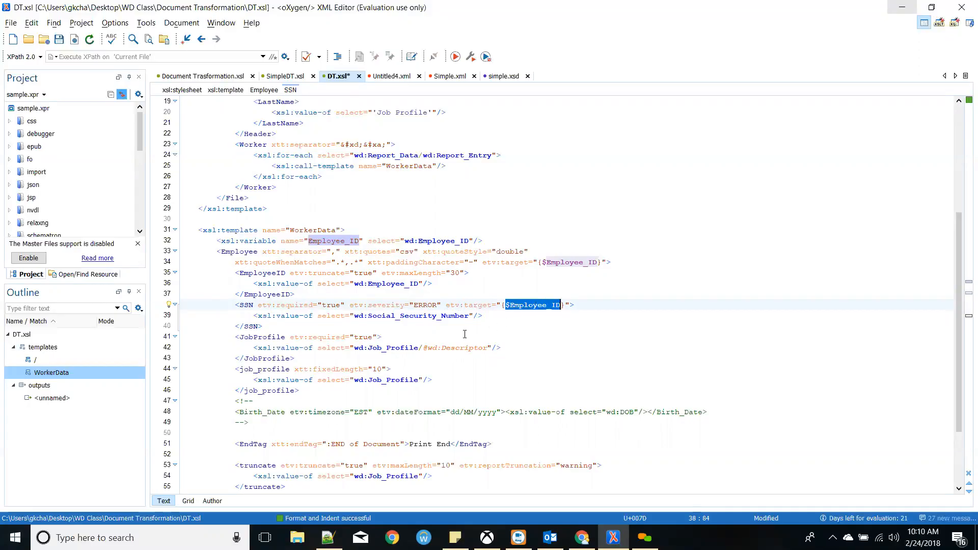
{"action": "scroll", "coordinate": [457, 333], "scroll_direction": "down", "scroll_amount": 1}
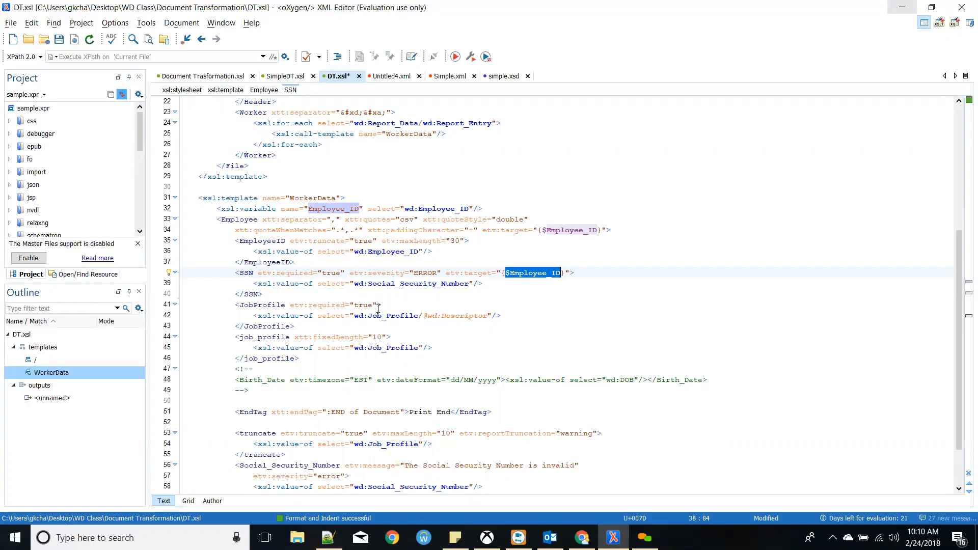
{"action": "scroll", "coordinate": [377, 307], "scroll_direction": "down", "scroll_amount": 1}
{"action": "left_click_drag", "start_coordinate": [258, 285], "coordinate": [436, 283]}
{"action": "left_click", "coordinate": [437, 284]}
{"action": "left_click_drag", "start_coordinate": [235, 305], "coordinate": [300, 326]}
{"action": "left_click", "coordinate": [300, 326]}
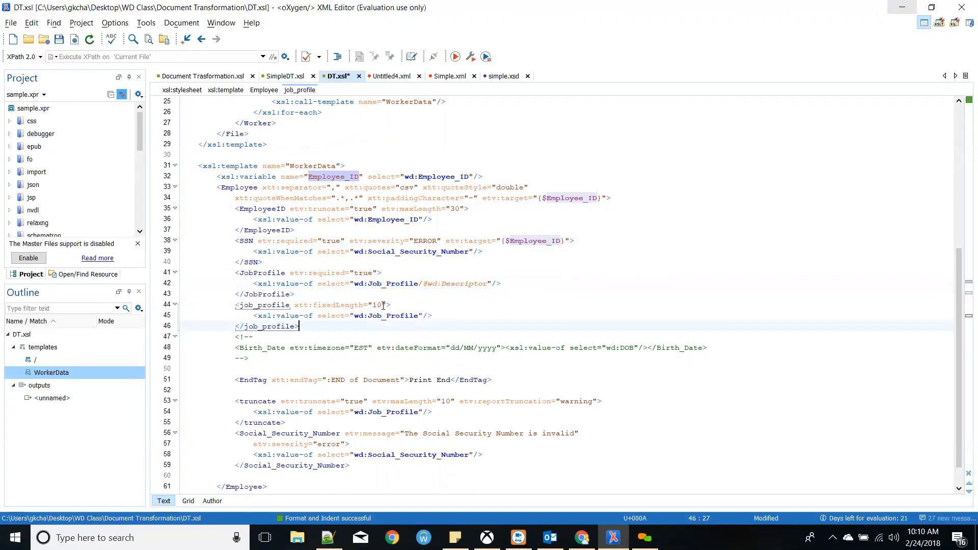
- Add xtt:paddingCharacter="-" to the job_profile element next to its xtt:fixedLength="10"
{"action": "left_click_drag", "start_coordinate": [364, 305], "coordinate": [295, 306]}
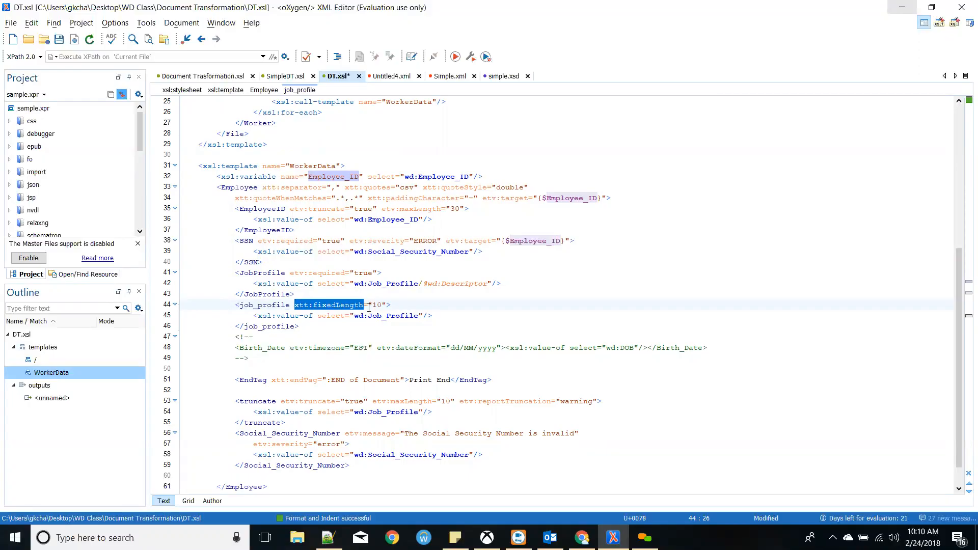
{"action": "left_click", "coordinate": [389, 306]}
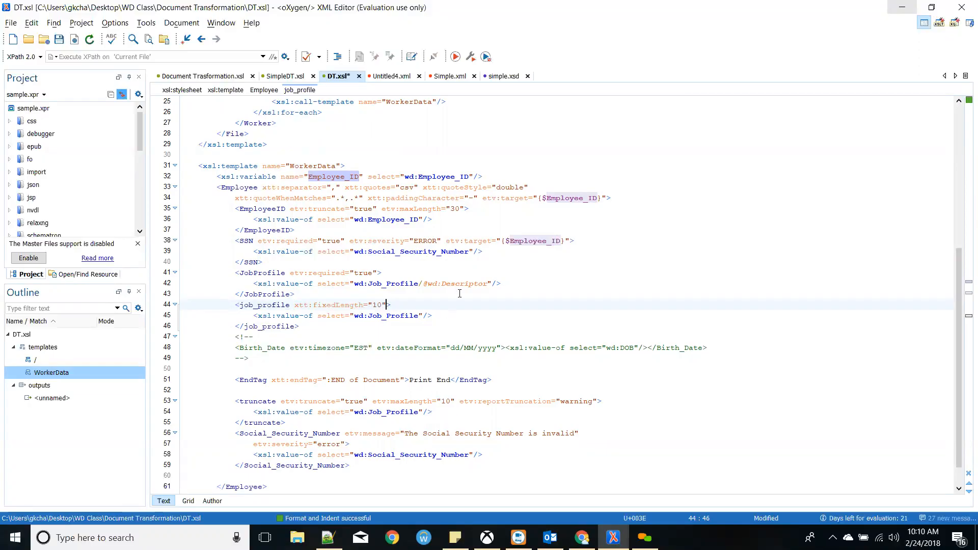
{"action": "left_click_drag", "start_coordinate": [478, 198], "coordinate": [368, 197]}
{"action": "key", "text": "ctrl+c"}
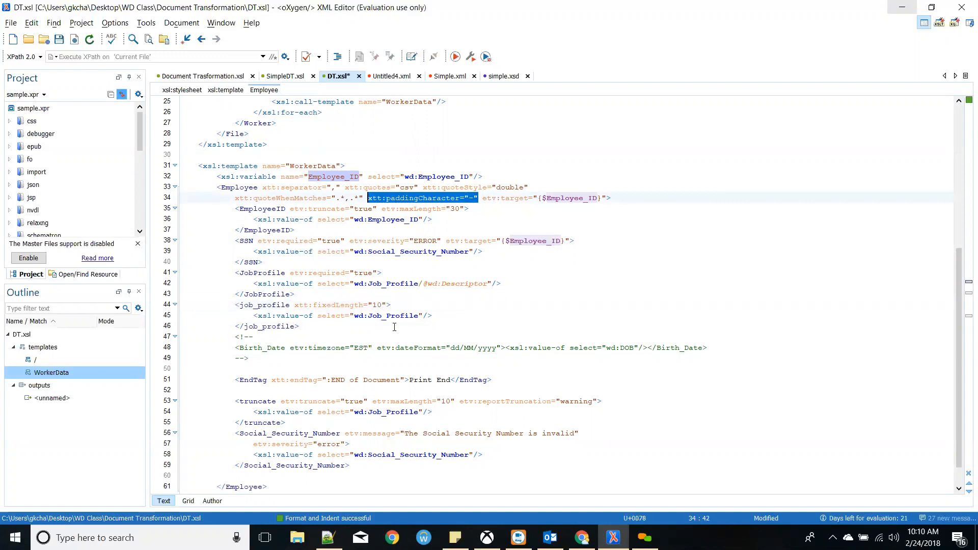
{"action": "left_click", "coordinate": [384, 303]}
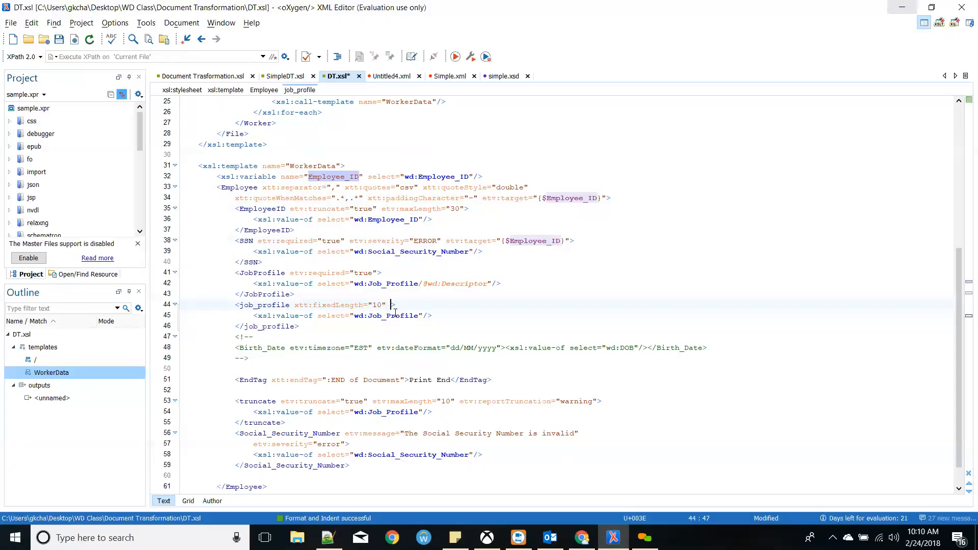
{"action": "key", "text": "ctrl+v"}
{"action": "key", "text": "End"}
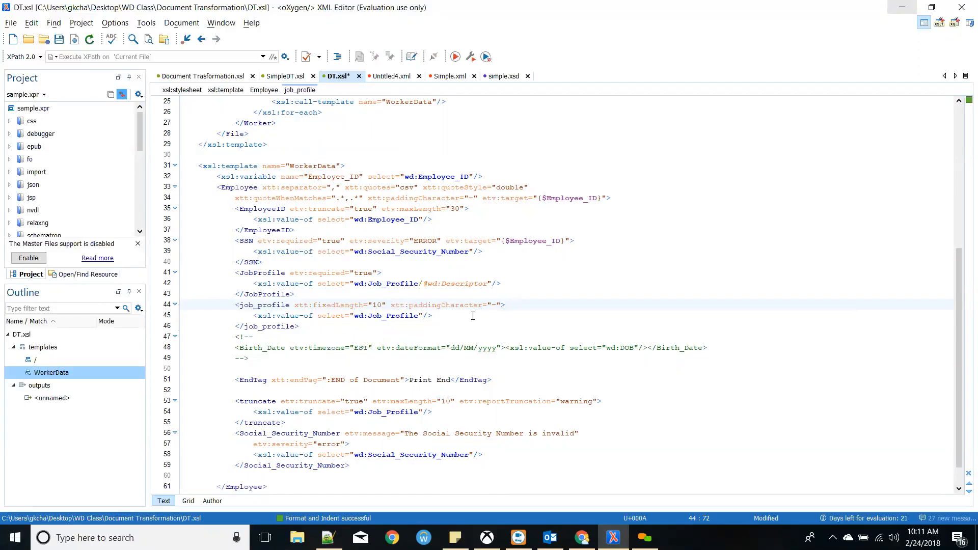
{"action": "scroll", "coordinate": [468, 317], "scroll_direction": "down", "scroll_amount": 1}
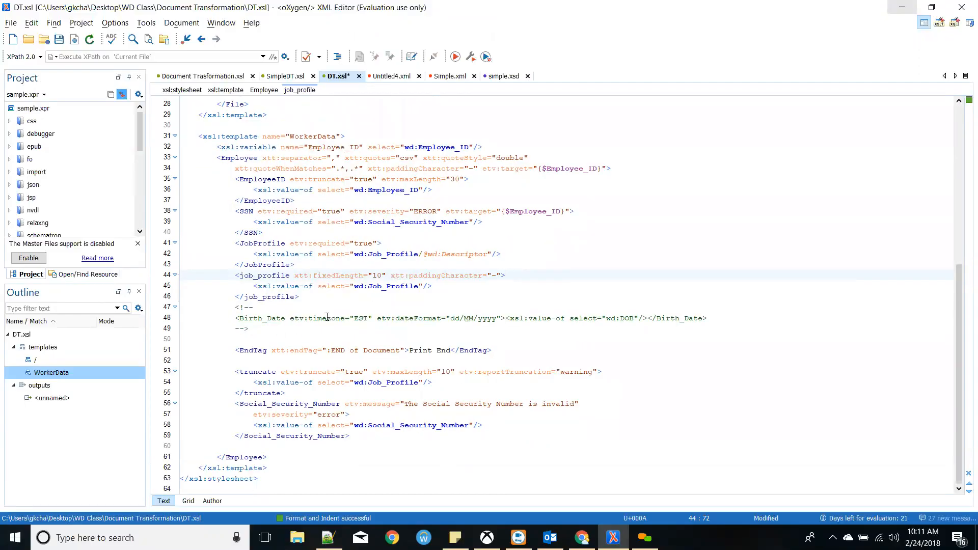
{"action": "left_click", "coordinate": [306, 339]}
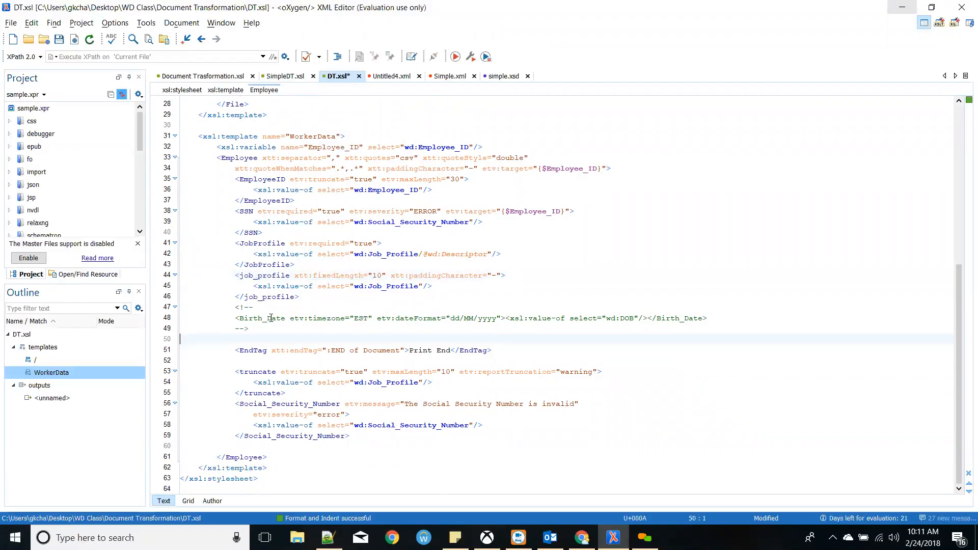
{"action": "left_click_drag", "start_coordinate": [237, 318], "coordinate": [372, 317]}
{"action": "left_click", "coordinate": [285, 327]}
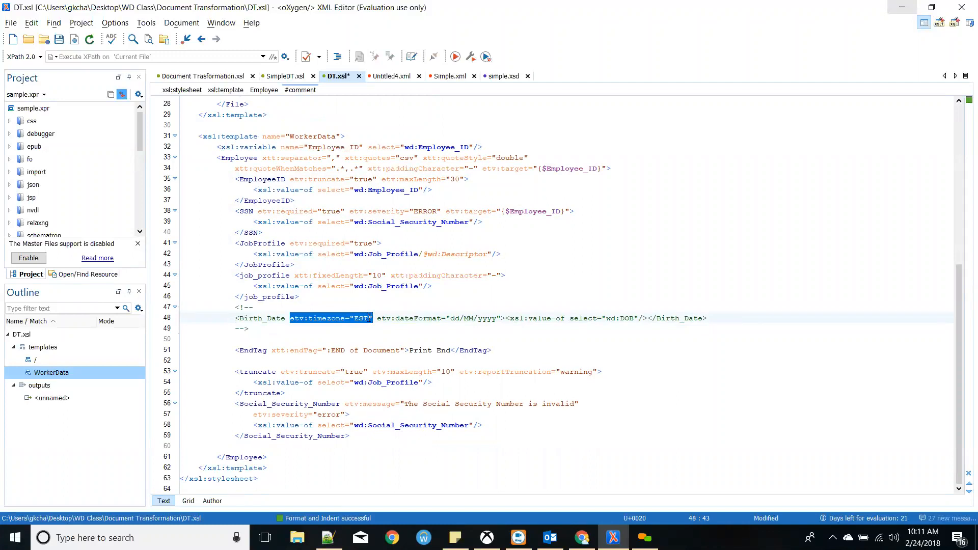
{"action": "double_click", "coordinate": [344, 319]}
{"action": "double_click", "coordinate": [411, 320]}
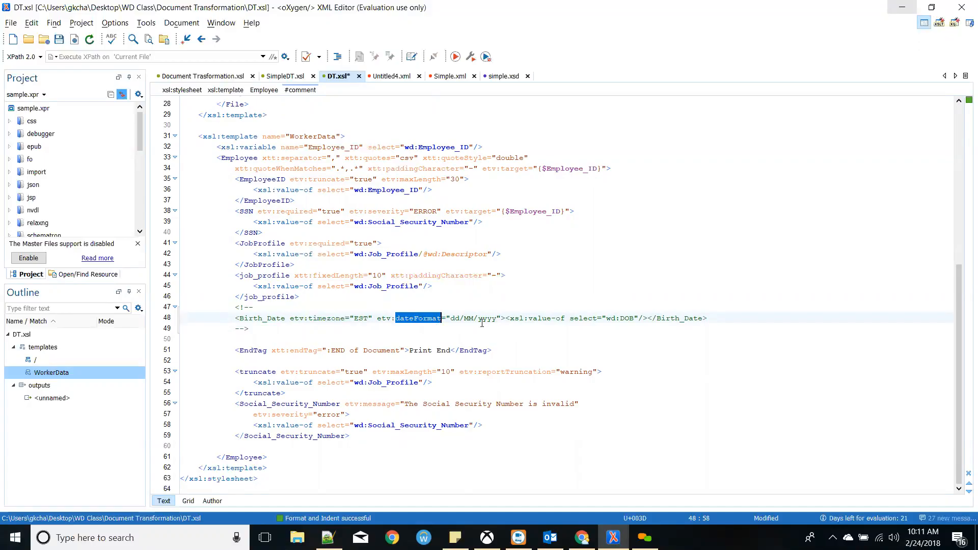
{"action": "left_click_drag", "start_coordinate": [451, 318], "coordinate": [497, 319]}
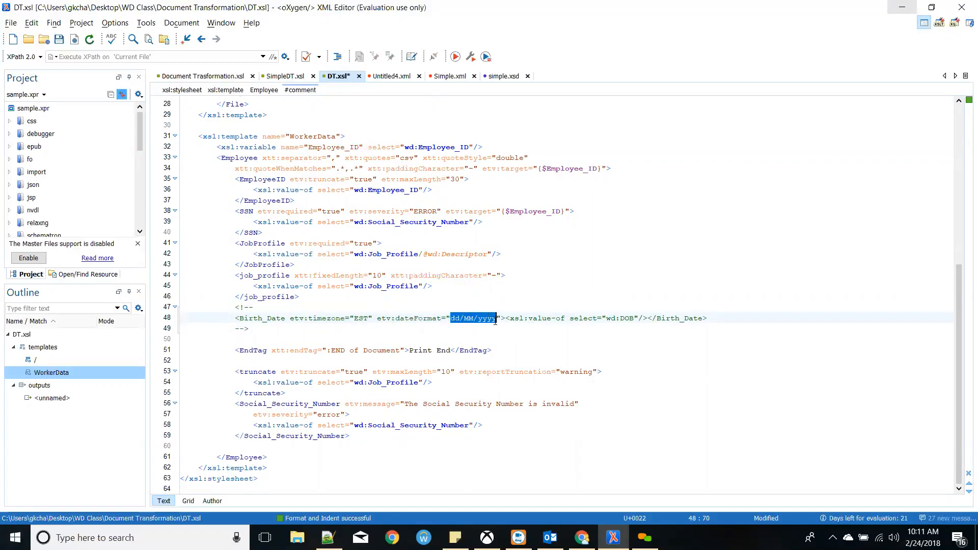
{"action": "left_click_drag", "start_coordinate": [377, 320], "coordinate": [442, 317]}
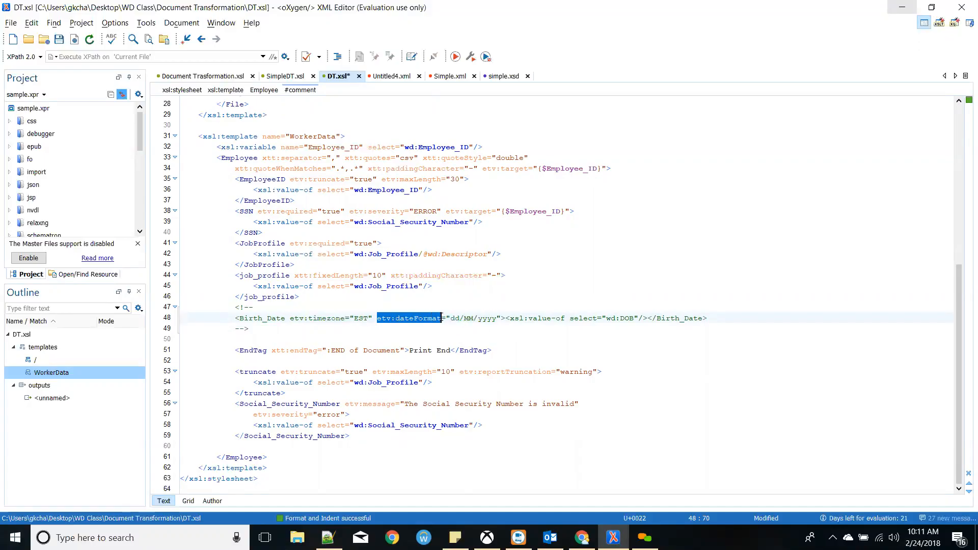
{"action": "left_click", "coordinate": [475, 326]}
{"action": "left_click_drag", "start_coordinate": [638, 320], "coordinate": [581, 328]}
{"action": "left_click", "coordinate": [587, 325]}
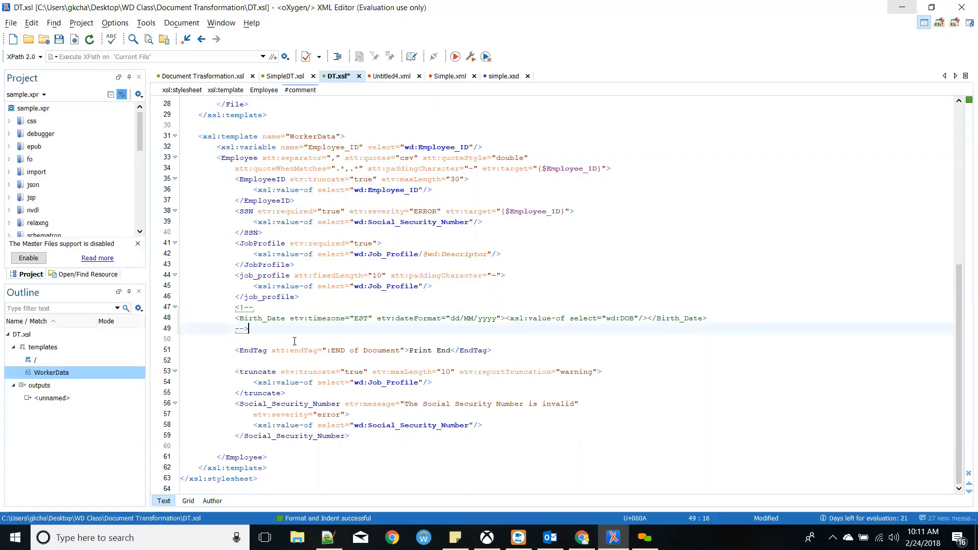
{"action": "left_click_drag", "start_coordinate": [270, 351], "coordinate": [319, 351]}
{"action": "left_click", "coordinate": [268, 351]}
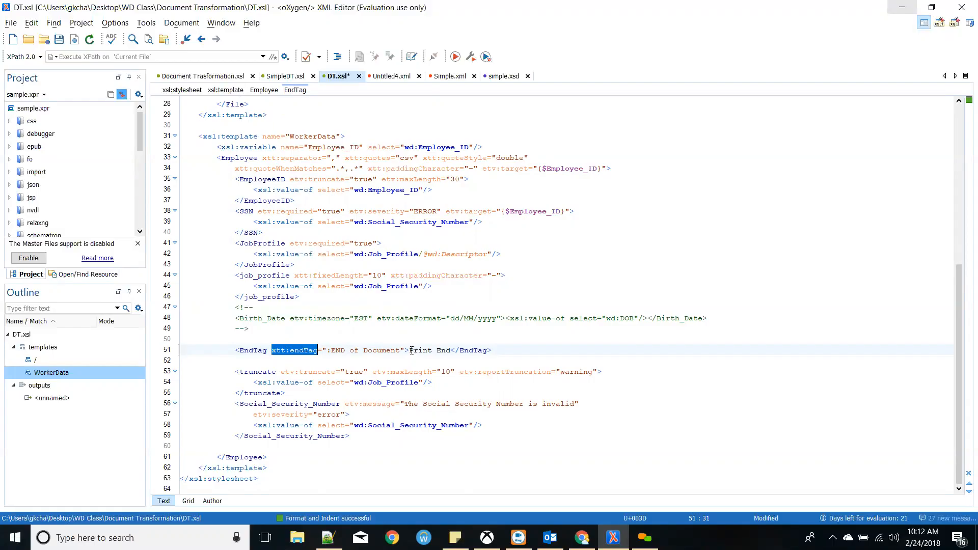
{"action": "key", "text": "alt+Tab"}
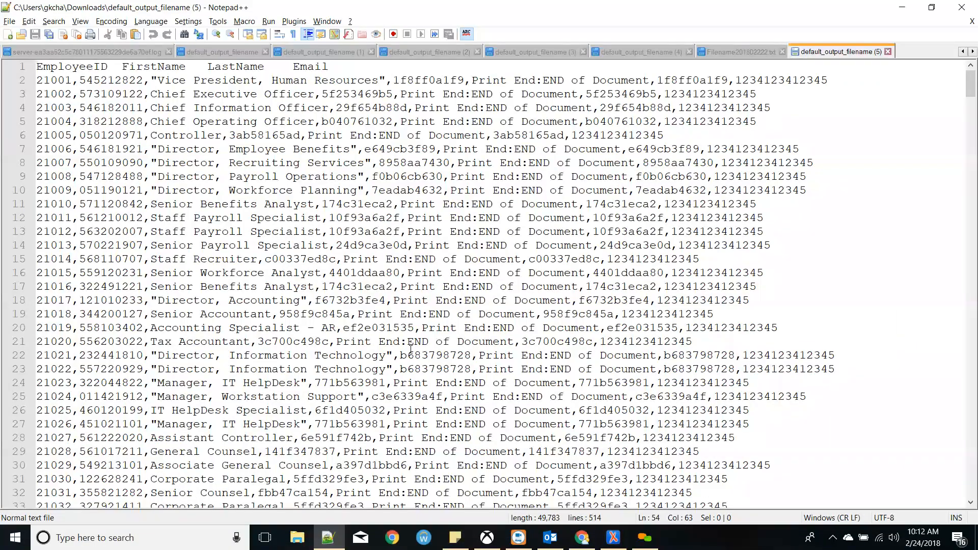
{"action": "key", "text": "alt+Tab"}
{"action": "left_click_drag", "start_coordinate": [411, 351], "coordinate": [451, 352]}
{"action": "left_click", "coordinate": [452, 351]}
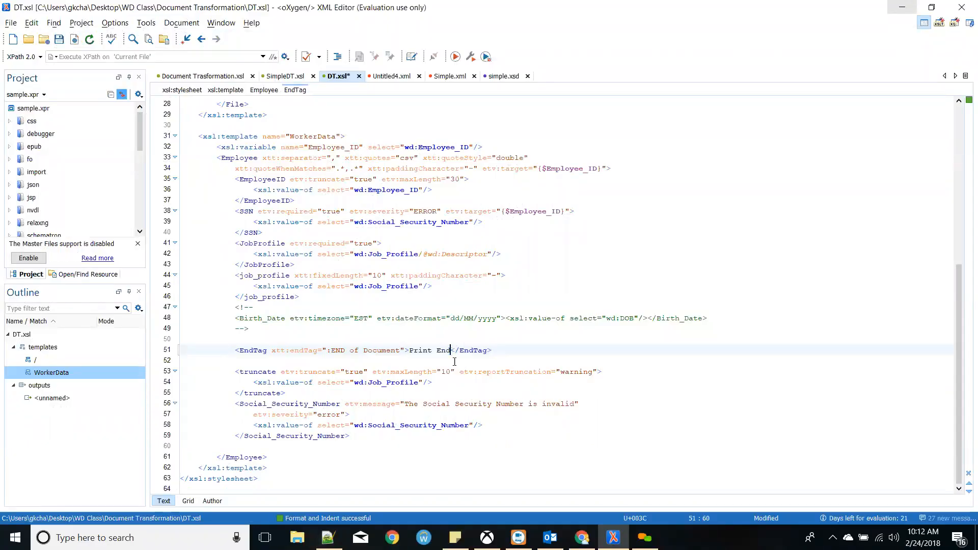
{"action": "type", "text": ": P"}
{"action": "key", "text": "BackSpace"}
{"action": "type", "text": "EENd"}
{"action": "key", "text": "BackSpace"}
{"action": "key", "text": "BackSpace"}
{"action": "key", "text": "BackSpace"}
{"action": "key", "text": "BackSpace"}
{"action": "type", "text": "End Of "}
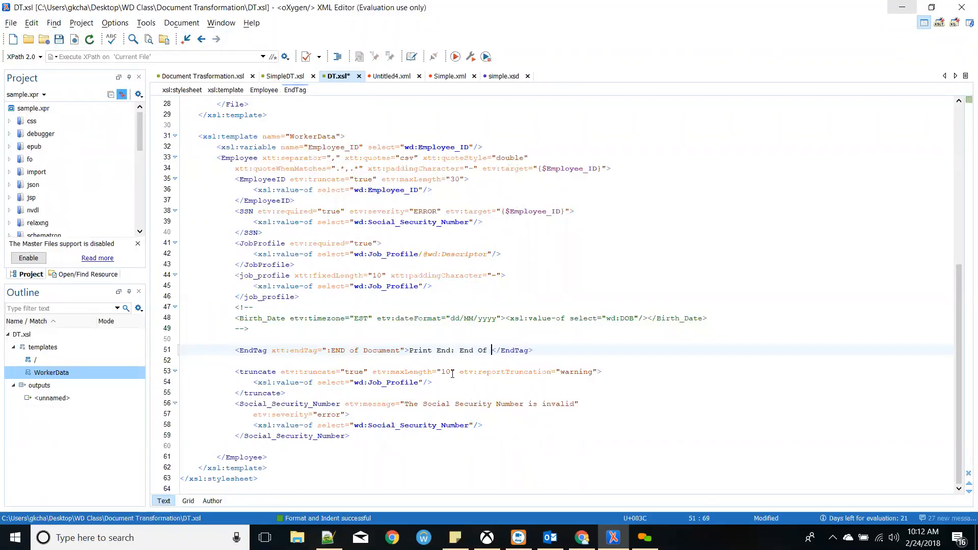
{"action": "type", "text": "Document"}
{"action": "key", "text": "BackSpace"}
{"action": "key", "text": "BackSpace"}
{"action": "key", "text": "BackSpace"}
{"action": "key", "text": "BackSpace"}
{"action": "key", "text": "BackSpace"}
{"action": "key", "text": "BackSpace"}
{"action": "key", "text": "BackSpace"}
{"action": "key", "text": "BackSpace"}
{"action": "key", "text": "BackSpace"}
{"action": "key", "text": "BackSpace"}
{"action": "key", "text": "BackSpace"}
{"action": "key", "text": "BackSpace"}
{"action": "key", "text": "BackSpace"}
{"action": "key", "text": "BackSpace"}
{"action": "key", "text": "BackSpace"}
{"action": "key", "text": "BackSpace"}
{"action": "key", "text": "BackSpace"}
{"action": "key", "text": "BackSpace"}
- Review the truncate element's attributes and undo the accidental move of maxLength 10
{"action": "left_click", "coordinate": [333, 391]}
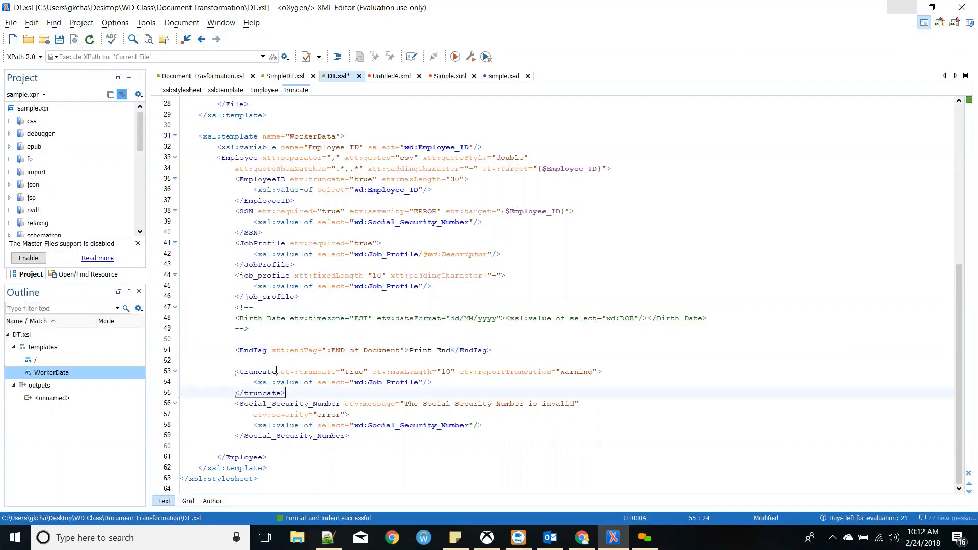
{"action": "left_click", "coordinate": [449, 384]}
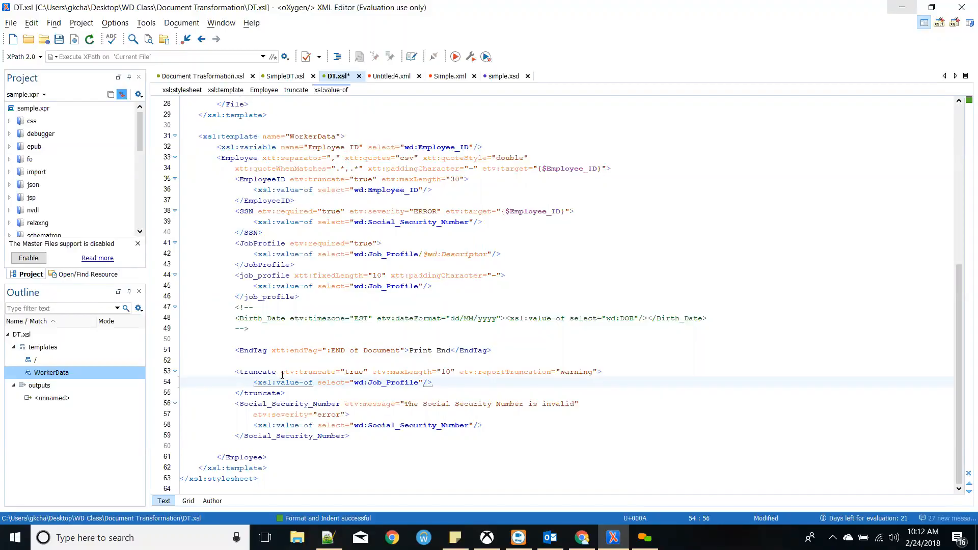
{"action": "left_click_drag", "start_coordinate": [279, 372], "coordinate": [243, 372]}
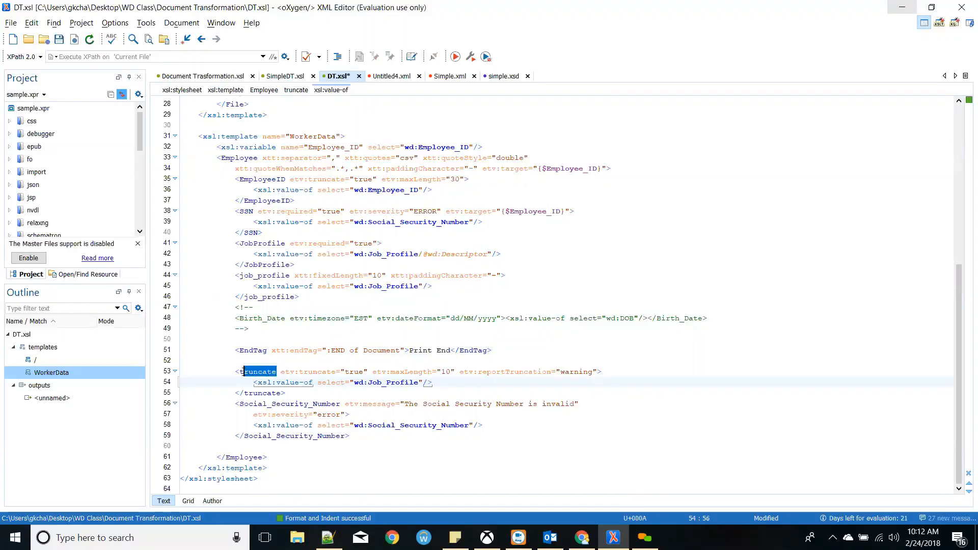
{"action": "left_click_drag", "start_coordinate": [354, 383], "coordinate": [418, 382]}
{"action": "left_click_drag", "start_coordinate": [282, 374], "coordinate": [455, 374]}
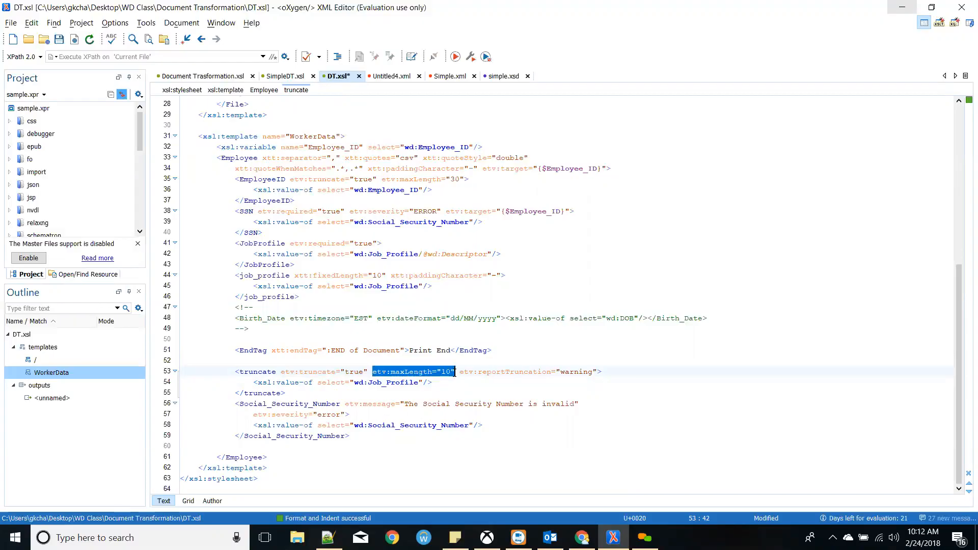
{"action": "left_click_drag", "start_coordinate": [374, 371], "coordinate": [326, 374]}
{"action": "key", "text": "ctrl+z"}
- Make room after reportTruncation="warning" and select etv:target="{$Employee_ID}" on line 34
{"action": "left_click", "coordinate": [419, 372]}
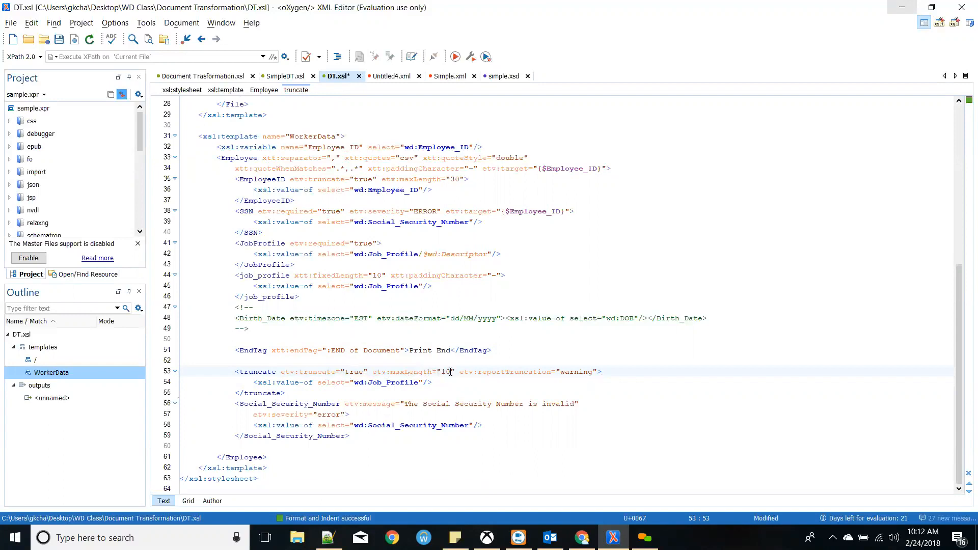
{"action": "left_click_drag", "start_coordinate": [460, 372], "coordinate": [597, 374]}
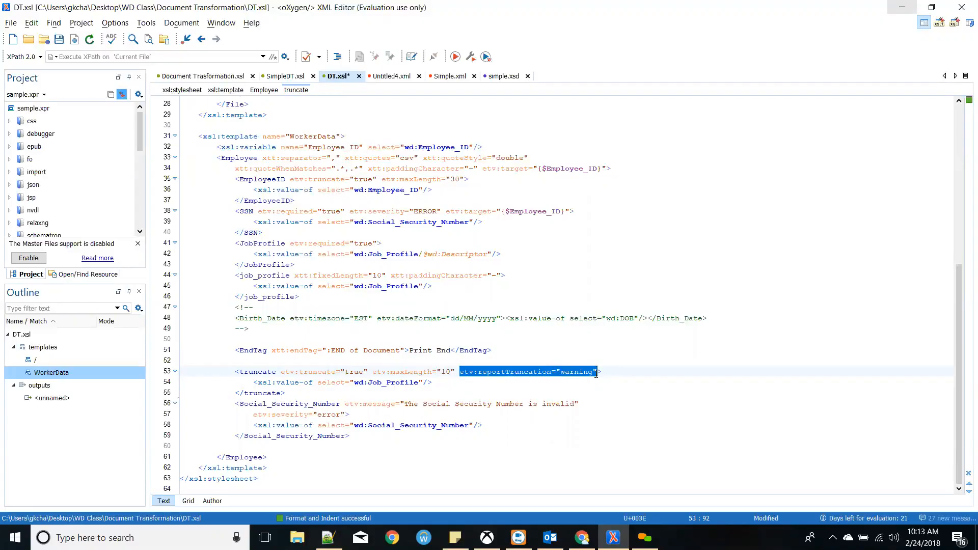
{"action": "left_click", "coordinate": [598, 371]}
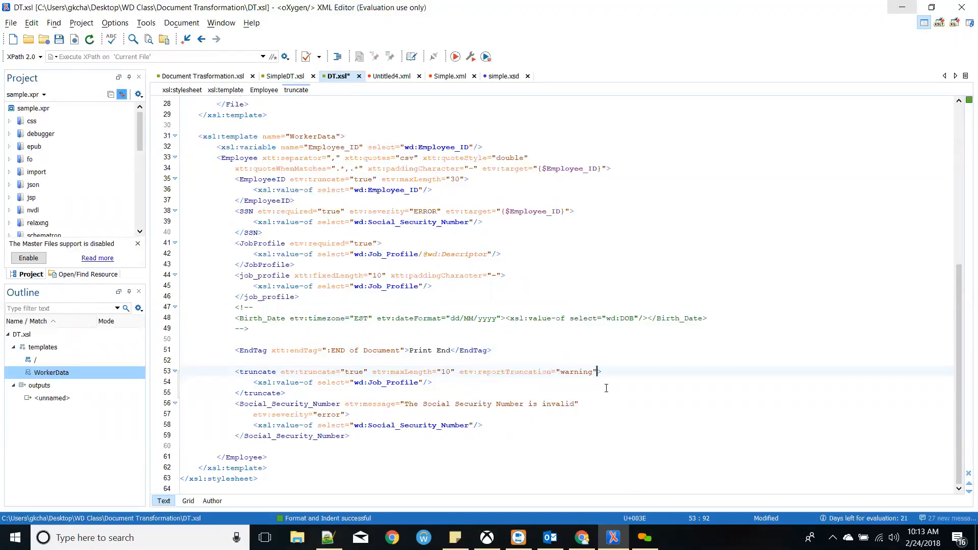
{"action": "left_click_drag", "start_coordinate": [483, 168], "coordinate": [608, 169]}
{"action": "key", "text": "ctrl+c"}
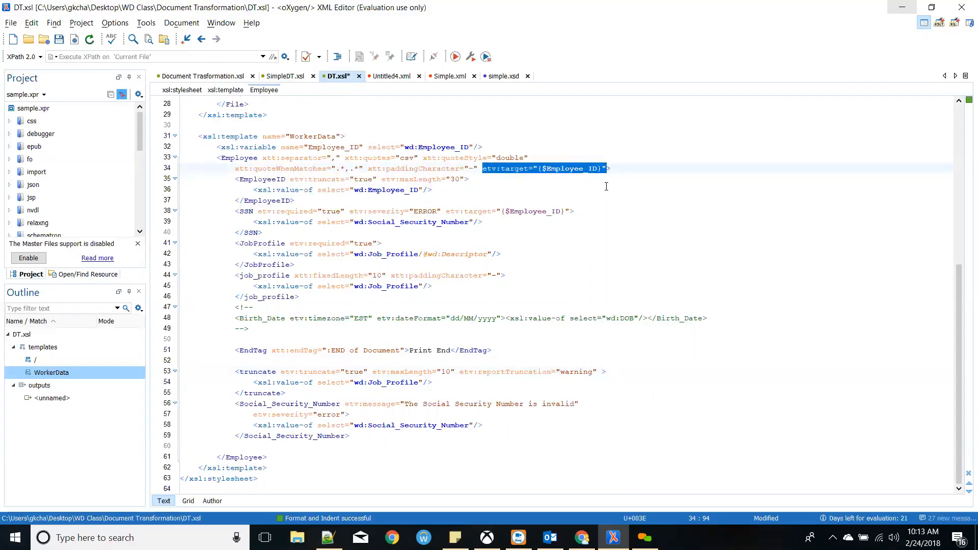
- Paste etv:target="{$Employee_ID}" into the truncate start tag on line 53
{"action": "left_click", "coordinate": [601, 370]}
{"action": "key", "text": "ctrl+v"}
{"action": "key", "text": "Down"}
{"action": "key", "text": "Down"}
{"action": "key", "text": "Down"}
{"action": "key", "text": "Down"}
{"action": "left_click_drag", "start_coordinate": [594, 372], "coordinate": [715, 378]}
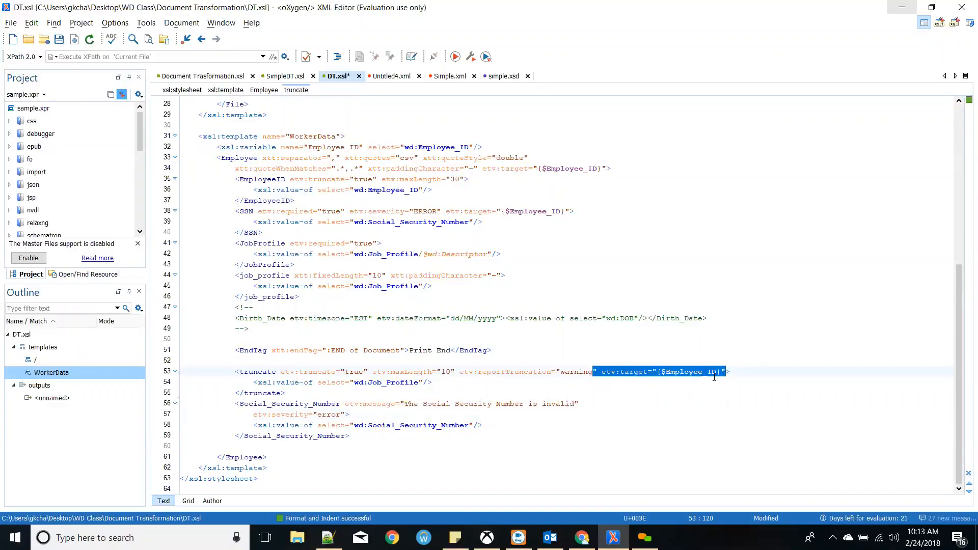
{"action": "left_click", "coordinate": [650, 390]}
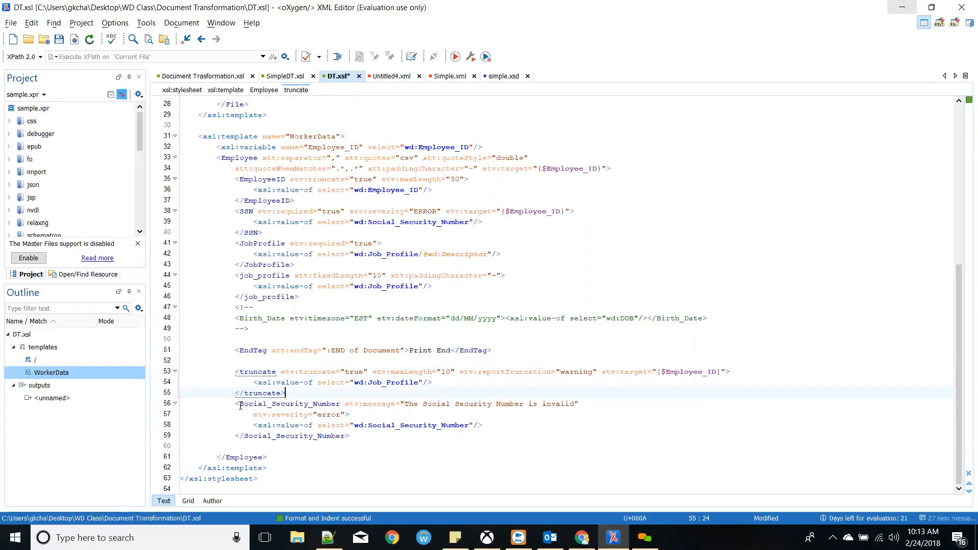
- Add etv:message="Job Profile exceeds max length" to the truncate tag and save DT.xsl
{"action": "left_click_drag", "start_coordinate": [240, 404], "coordinate": [335, 425]}
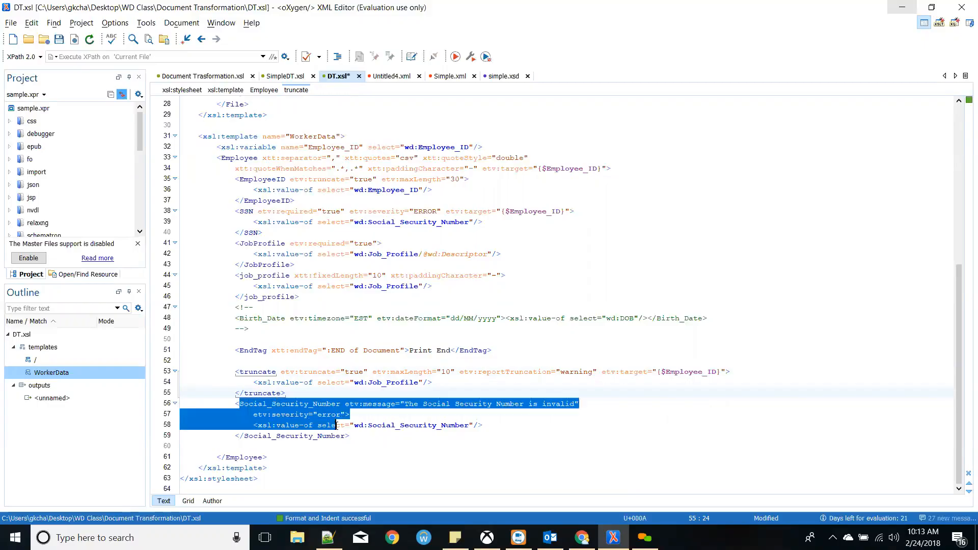
{"action": "left_click", "coordinate": [336, 425]}
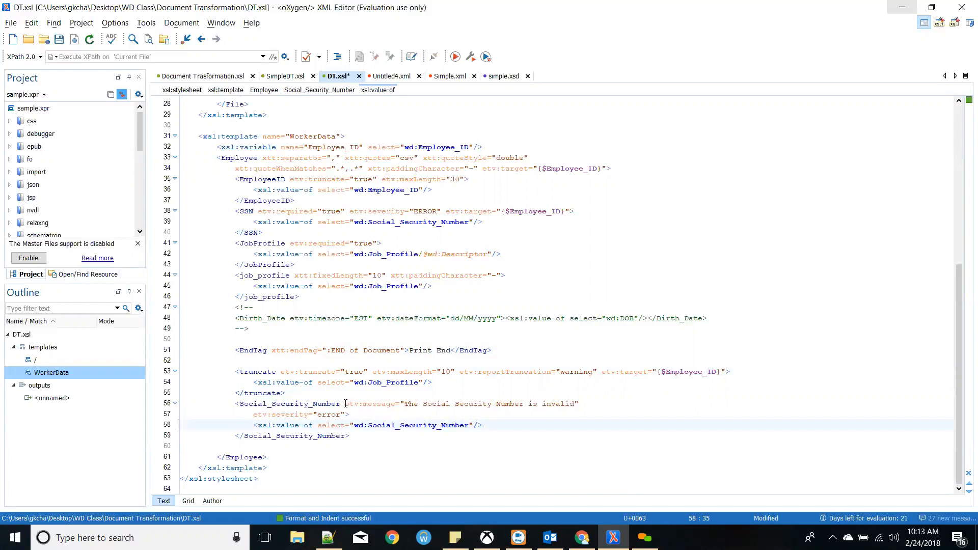
{"action": "left_click_drag", "start_coordinate": [346, 404], "coordinate": [396, 404]}
{"action": "key", "text": "ctrl+c"}
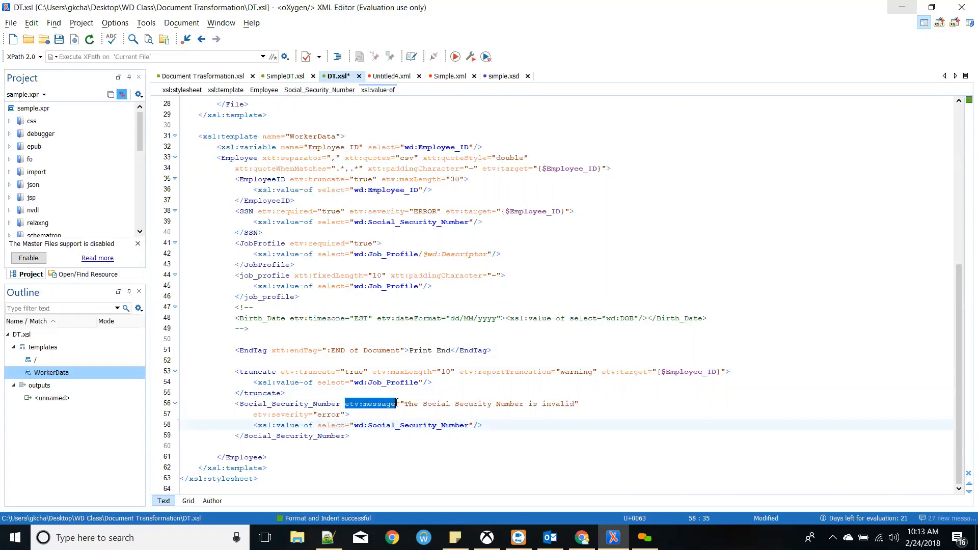
{"action": "left_click", "coordinate": [728, 371]}
{"action": "key", "text": "ctrl+v"}
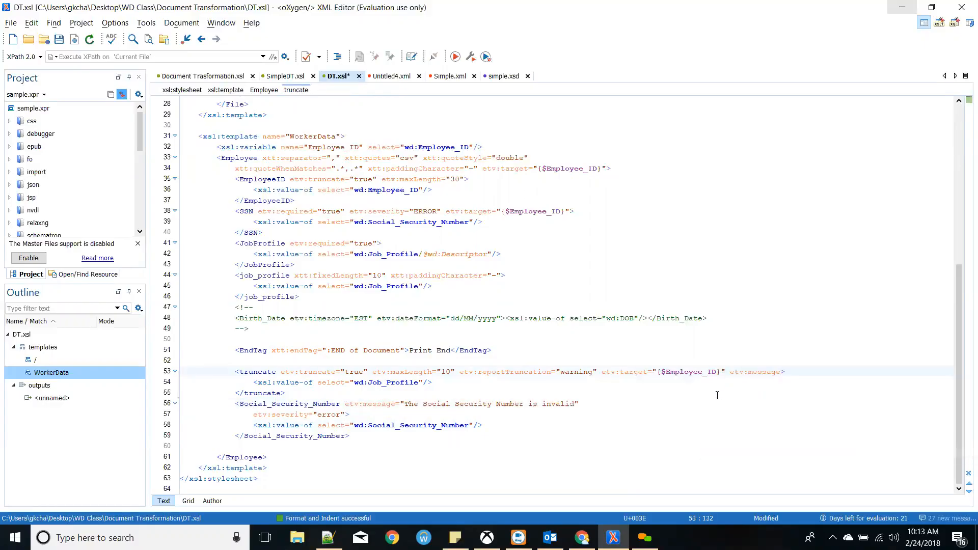
{"action": "type", "text": "=\""}
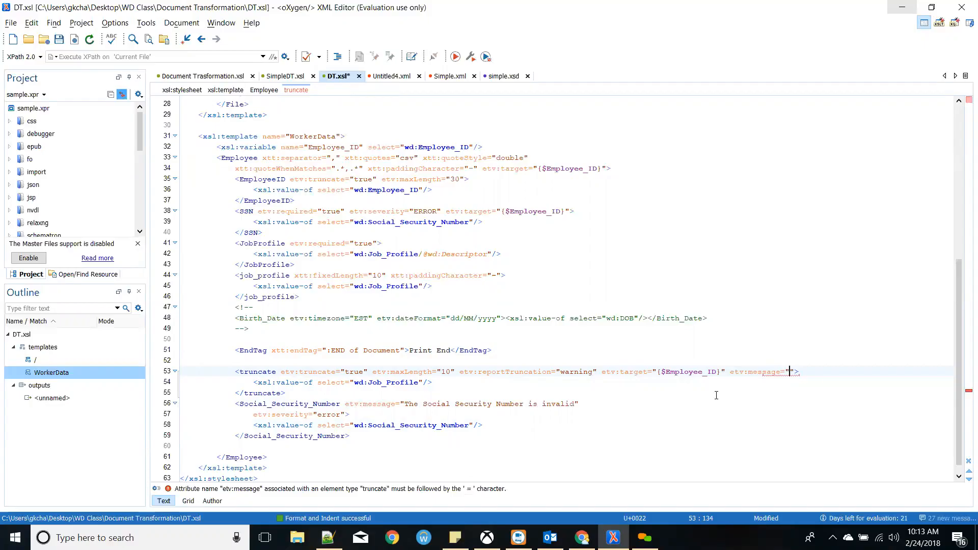
{"action": "type", "text": "JOb Pro"}
{"action": "type", "text": "file"}
{"action": "type", "text": " exceeds"}
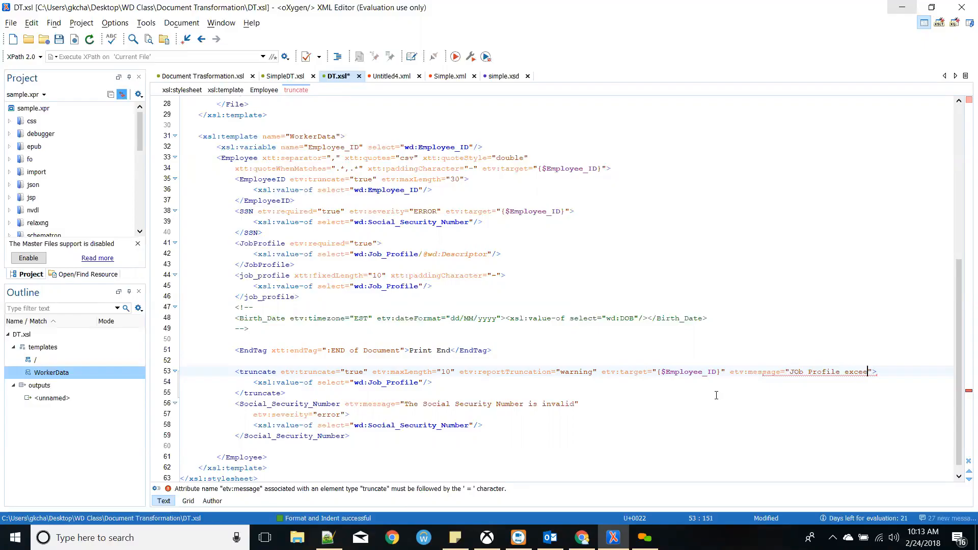
{"action": "type", "text": " max lenght"}
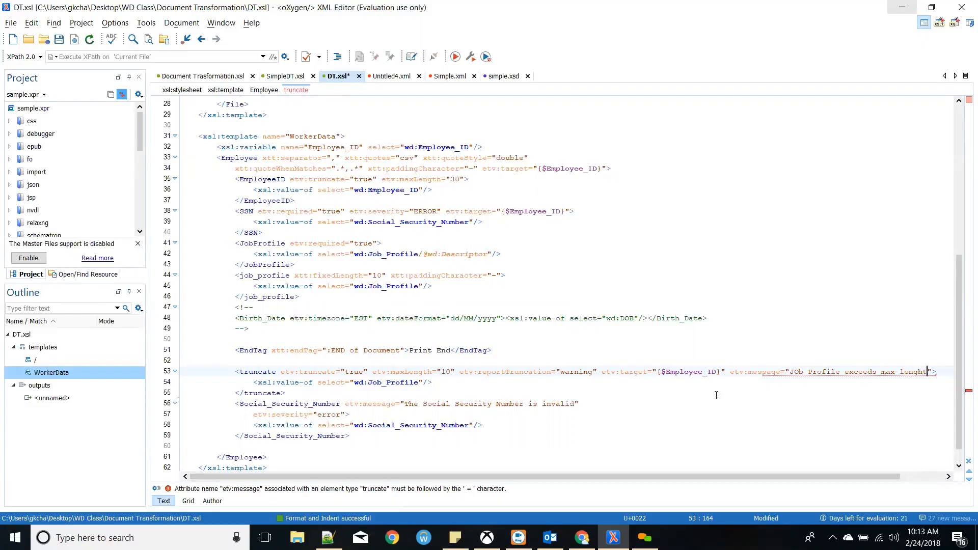
{"action": "key", "text": "BackSpace"}
{"action": "key", "text": "BackSpace"}
{"action": "type", "text": "th"}
{"action": "left_click", "coordinate": [798, 371]}
{"action": "key", "text": "BackSpace"}
{"action": "type", "text": "o"}
{"action": "key", "text": "ctrl+s"}
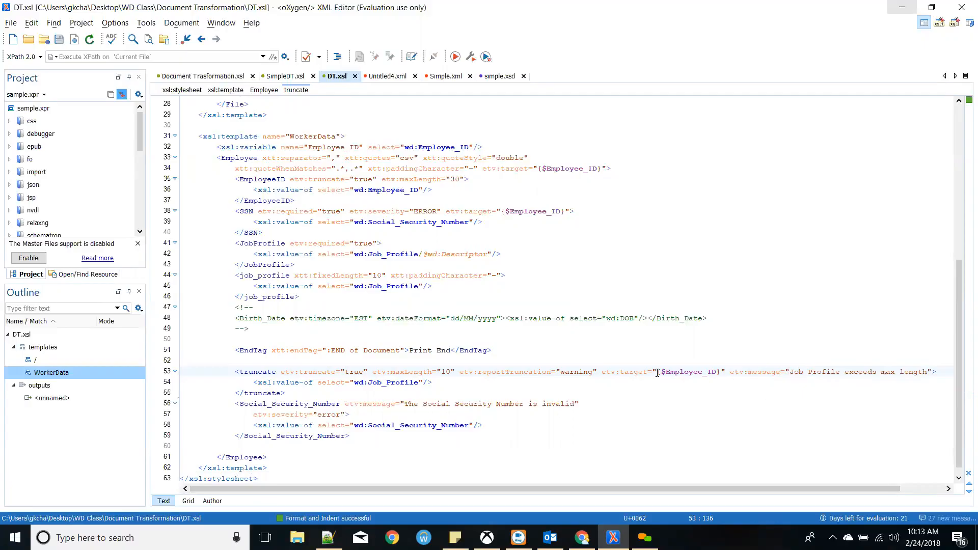
{"action": "scroll", "coordinate": [518, 391], "scroll_direction": "down", "scroll_amount": 1}
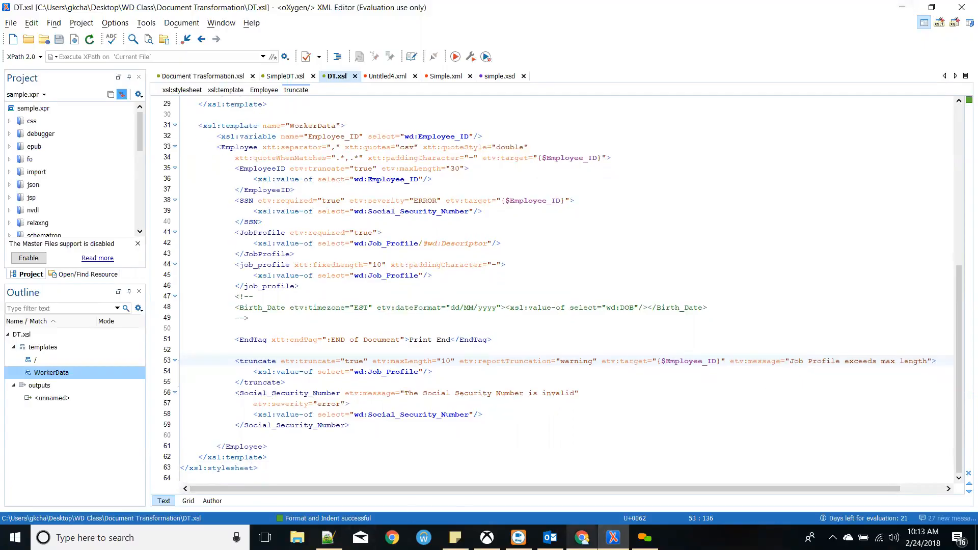
- Start Edit Integration Service Attachment for the DT.xsl attachment in Workday
{"action": "left_click", "coordinate": [582, 538]}
{"action": "left_click", "coordinate": [195, 9]}
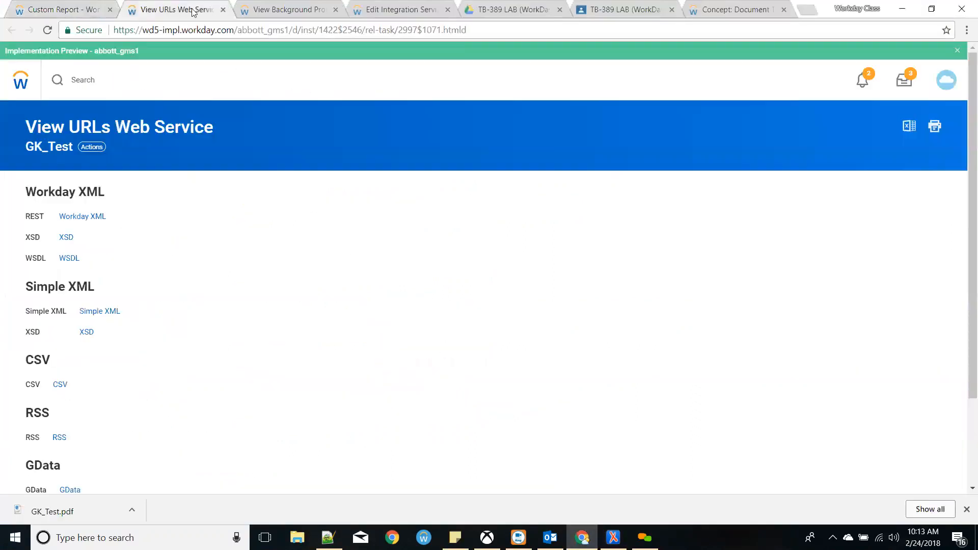
{"action": "left_click", "coordinate": [242, 9]}
{"action": "left_click", "coordinate": [402, 9]}
{"action": "left_click", "coordinate": [193, 73]}
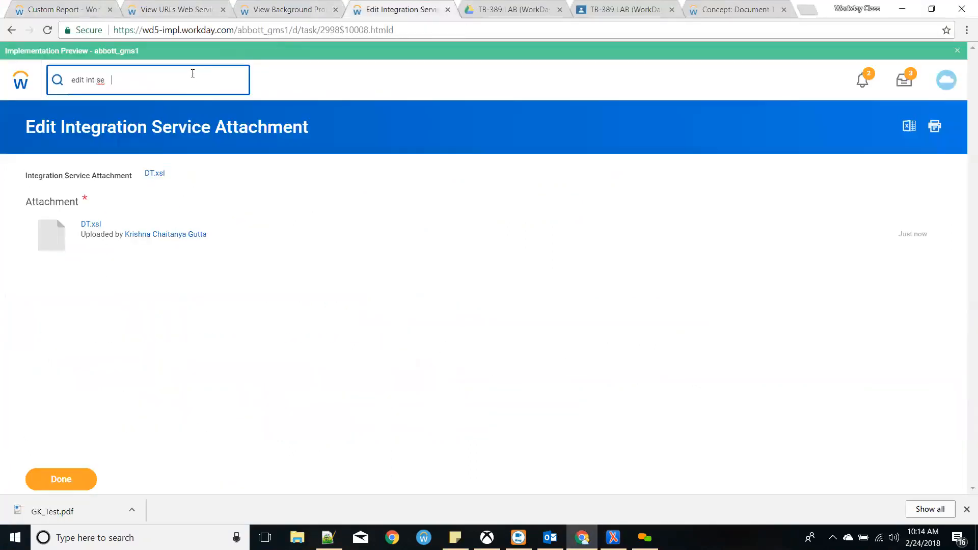
{"action": "left_click", "coordinate": [151, 140]}
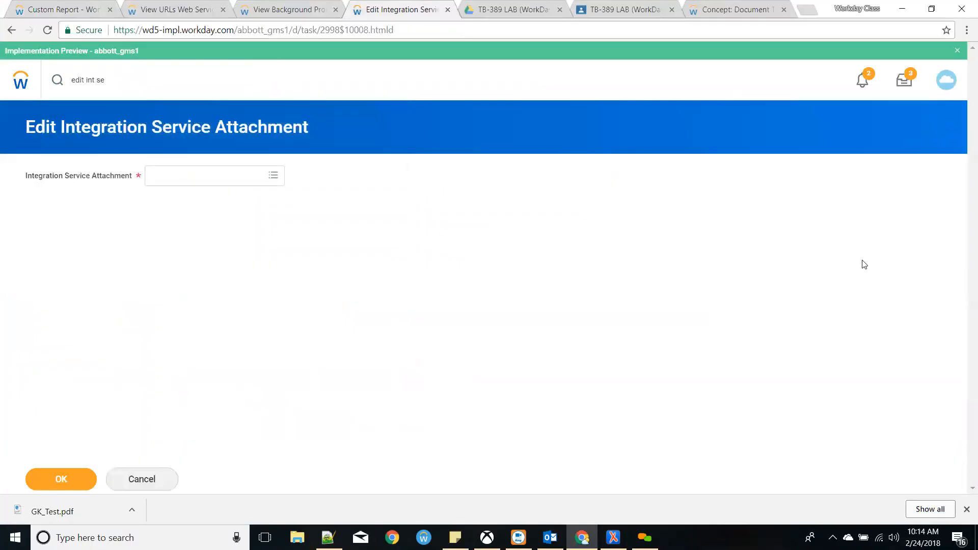
{"action": "left_click", "coordinate": [205, 187]}
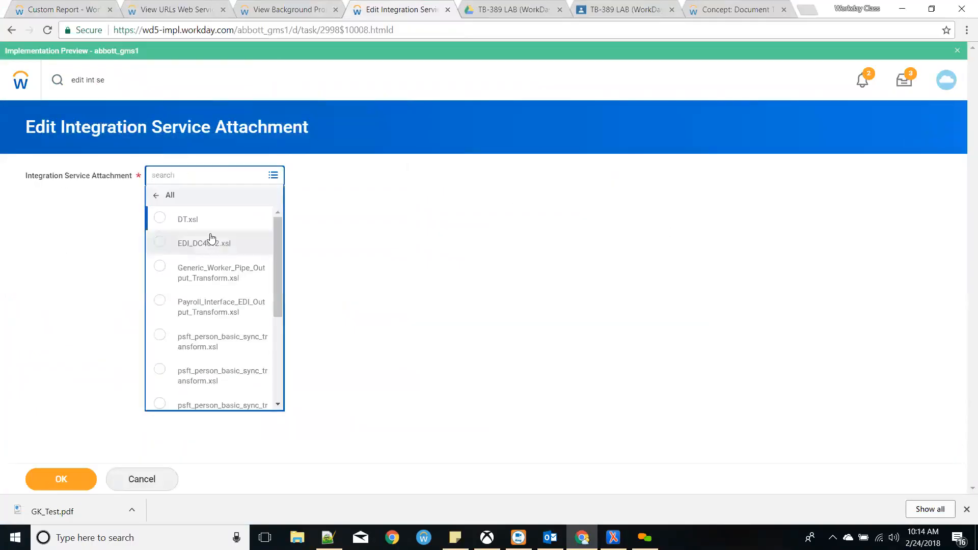
{"action": "left_click", "coordinate": [176, 218]}
{"action": "left_click", "coordinate": [51, 479]}
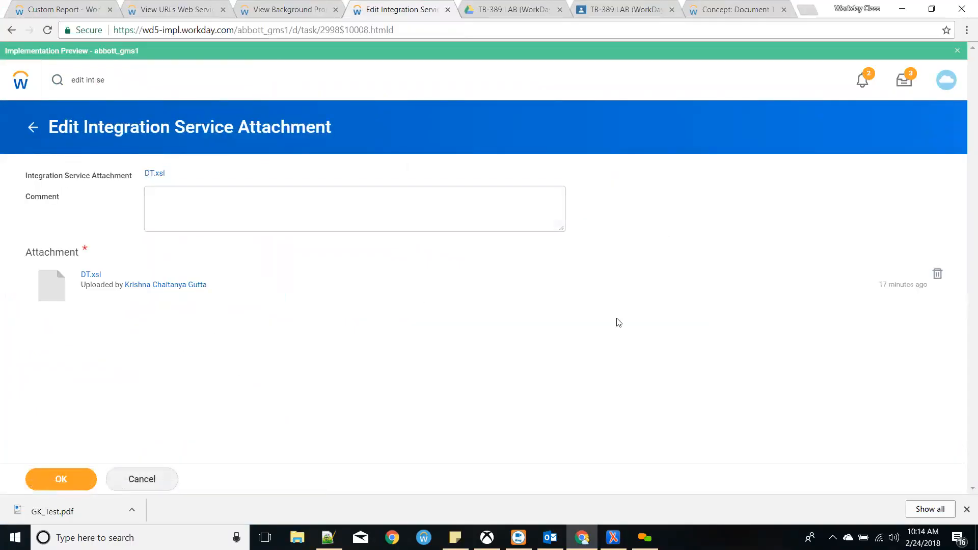
- Remove the old DT.xsl file, upload the updated DT.xsl and submit
{"action": "left_click", "coordinate": [938, 274]}
{"action": "left_click", "coordinate": [453, 353]}
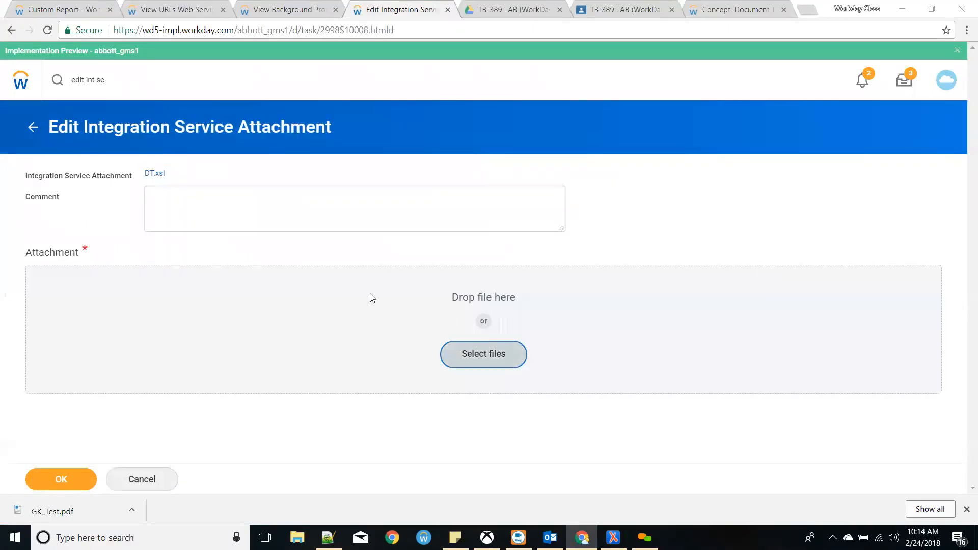
{"action": "left_click", "coordinate": [183, 92]}
{"action": "key", "text": "Return"}
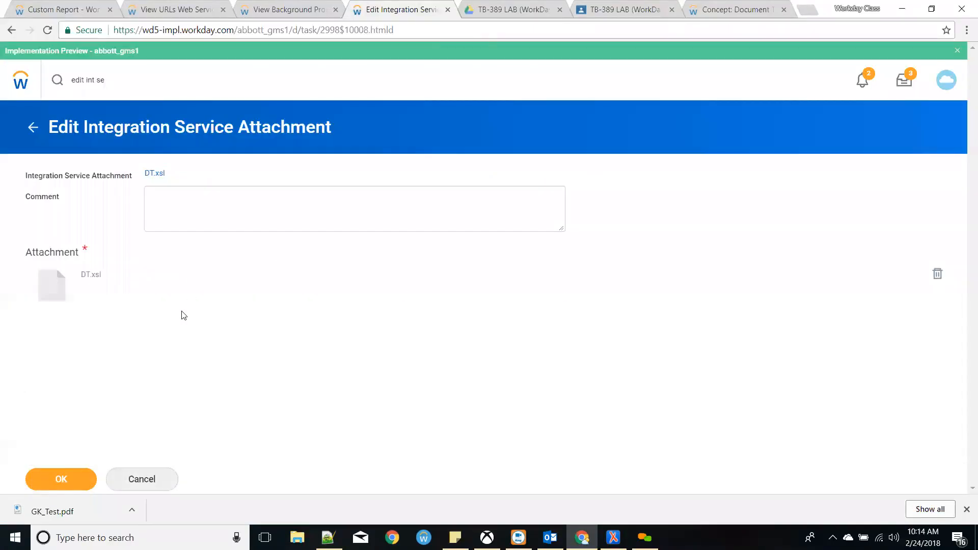
{"action": "left_click", "coordinate": [80, 481]}
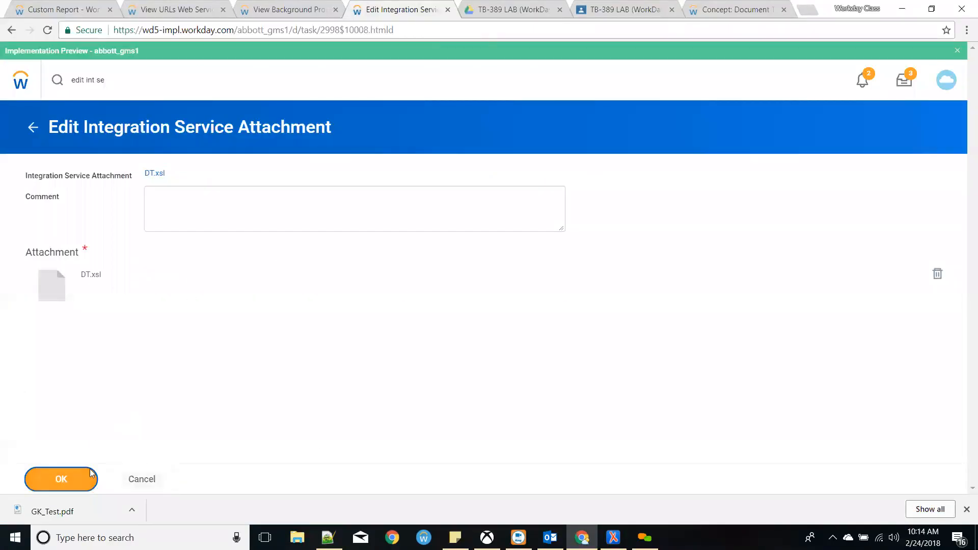
- Search Workday for intsys:INT403
{"action": "left_click", "coordinate": [964, 511]}
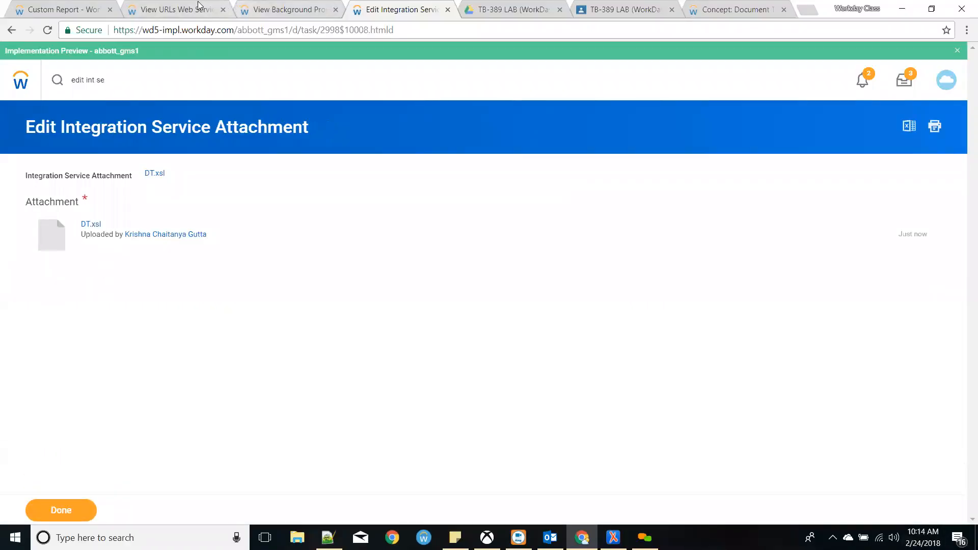
{"action": "left_click", "coordinate": [94, 6]}
{"action": "left_click", "coordinate": [136, 74]}
{"action": "type", "text": "intsys:INT403"}
{"action": "key", "text": "Return"}
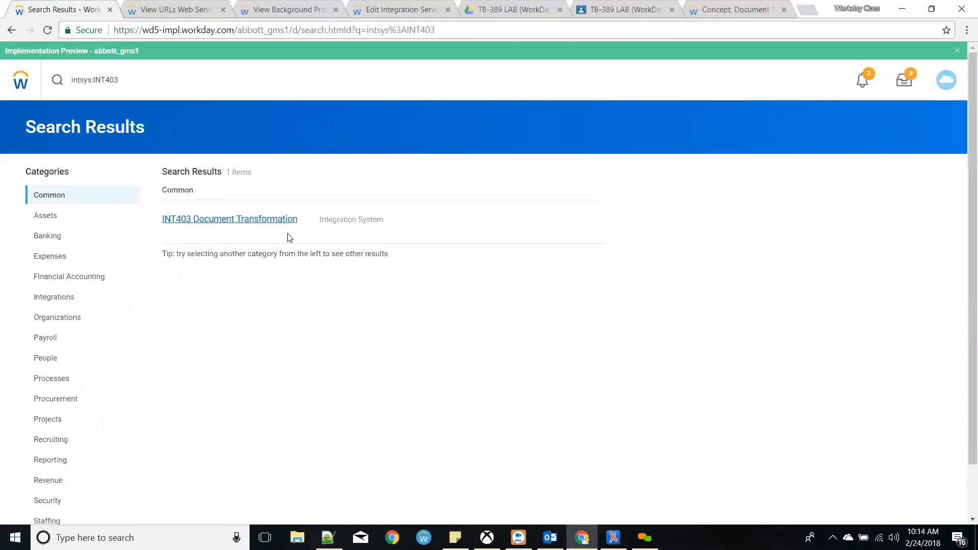
{"action": "left_click", "coordinate": [265, 219]}
{"action": "scroll", "coordinate": [344, 258], "scroll_direction": "down", "scroll_amount": 5}
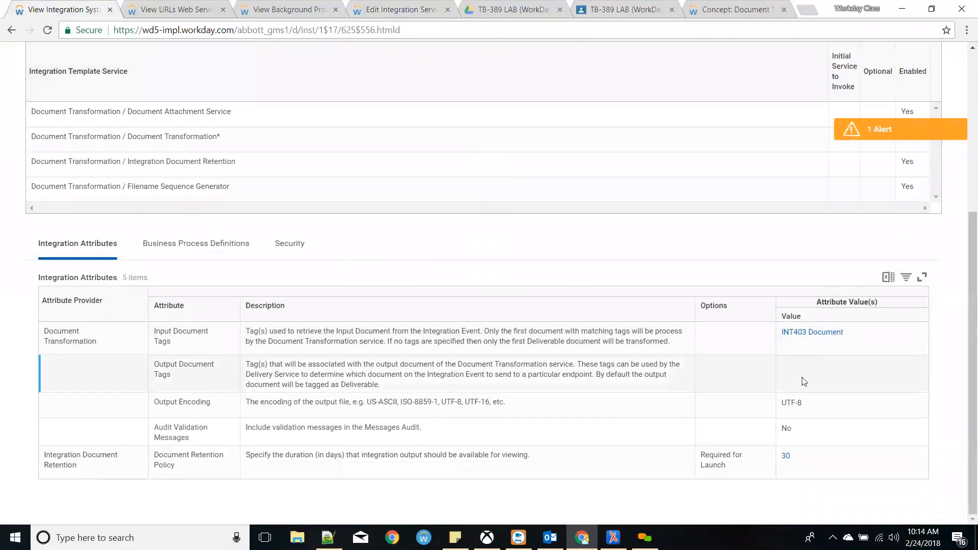
{"action": "left_click", "coordinate": [205, 259]}
{"action": "left_click", "coordinate": [320, 450]}
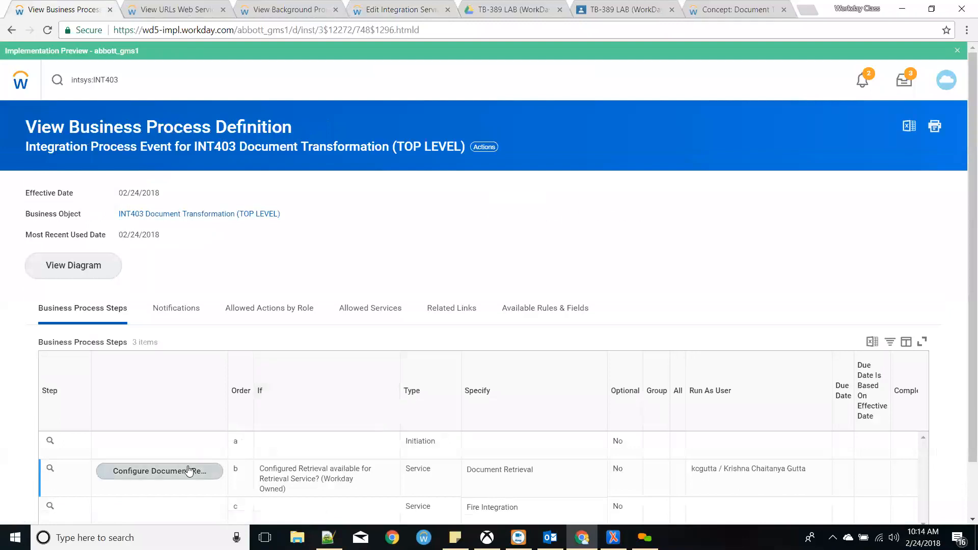
{"action": "left_click", "coordinate": [189, 472]}
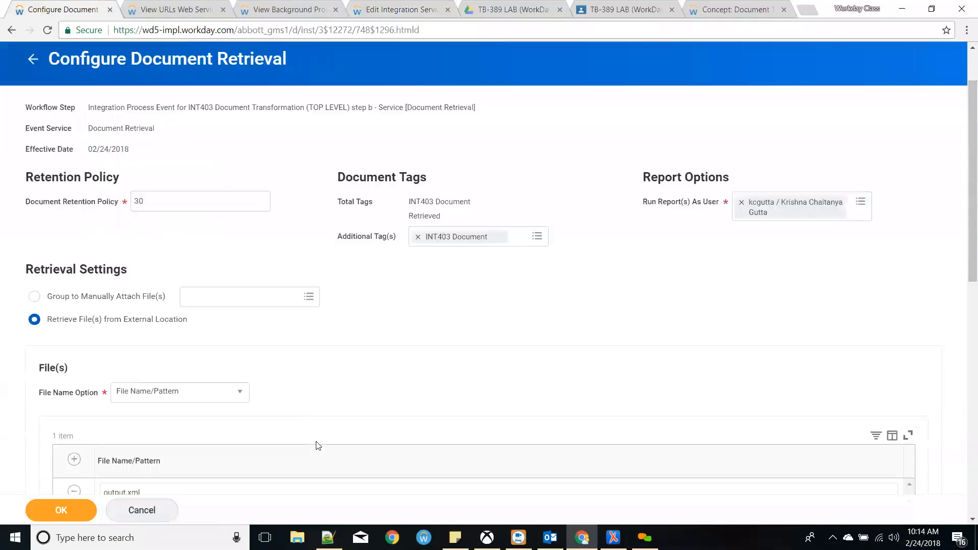
{"action": "scroll", "coordinate": [318, 446], "scroll_direction": "down", "scroll_amount": 2}
{"action": "scroll", "coordinate": [380, 309], "scroll_direction": "down", "scroll_amount": 4}
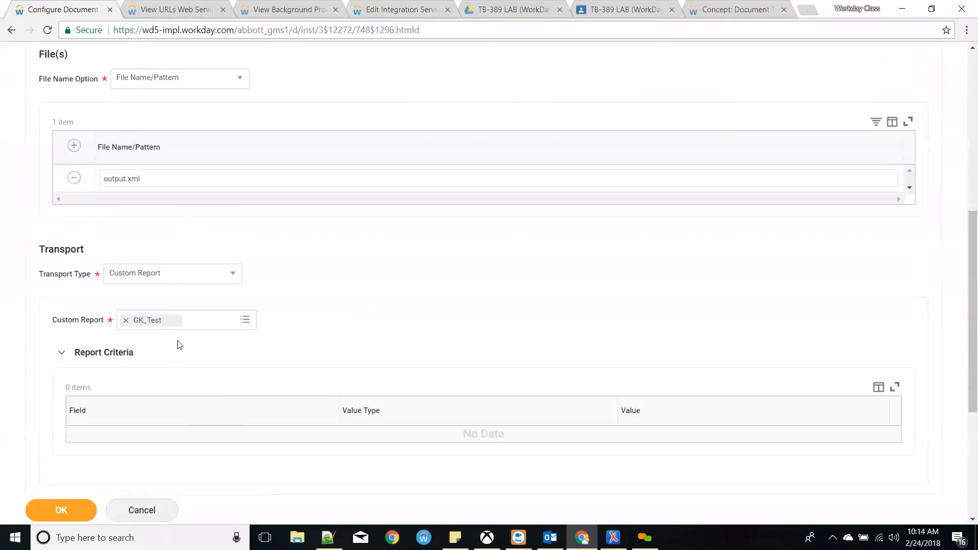
{"action": "scroll", "coordinate": [137, 361], "scroll_direction": "up", "scroll_amount": 3}
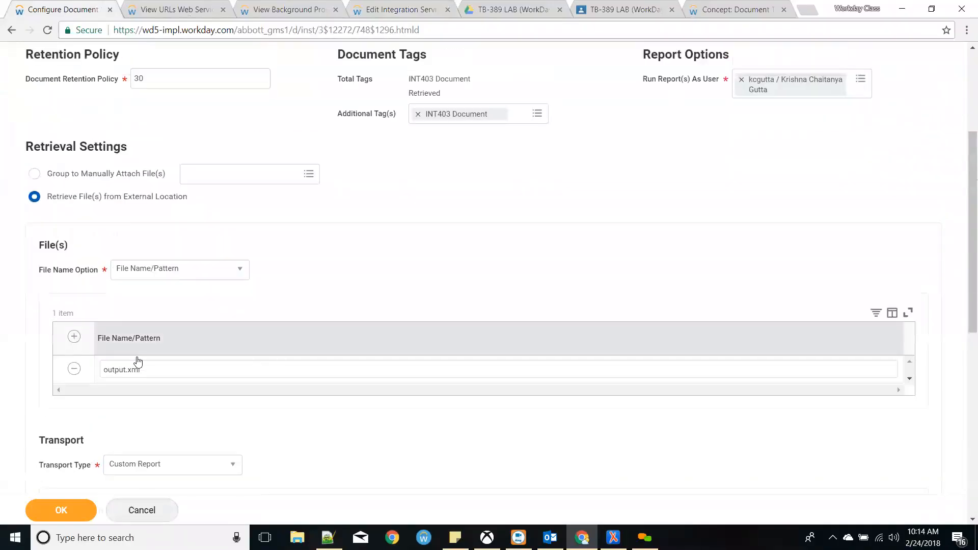
{"action": "scroll", "coordinate": [364, 281], "scroll_direction": "up", "scroll_amount": 1}
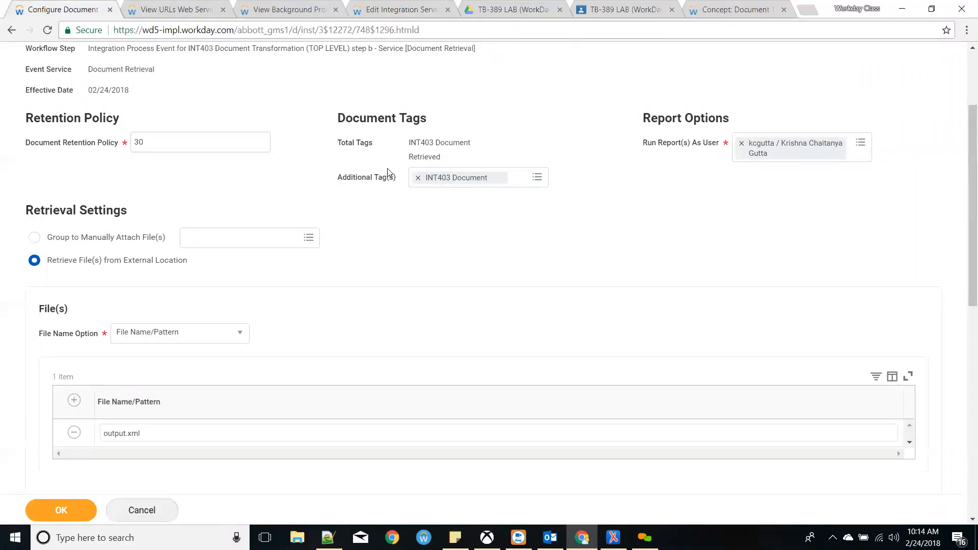
{"action": "scroll", "coordinate": [387, 168], "scroll_direction": "up", "scroll_amount": 2}
{"action": "left_click", "coordinate": [141, 78]}
- Open INT403 Document Transformation and launch it with Run Now via Launch / Schedule
{"action": "key", "text": "Return"}
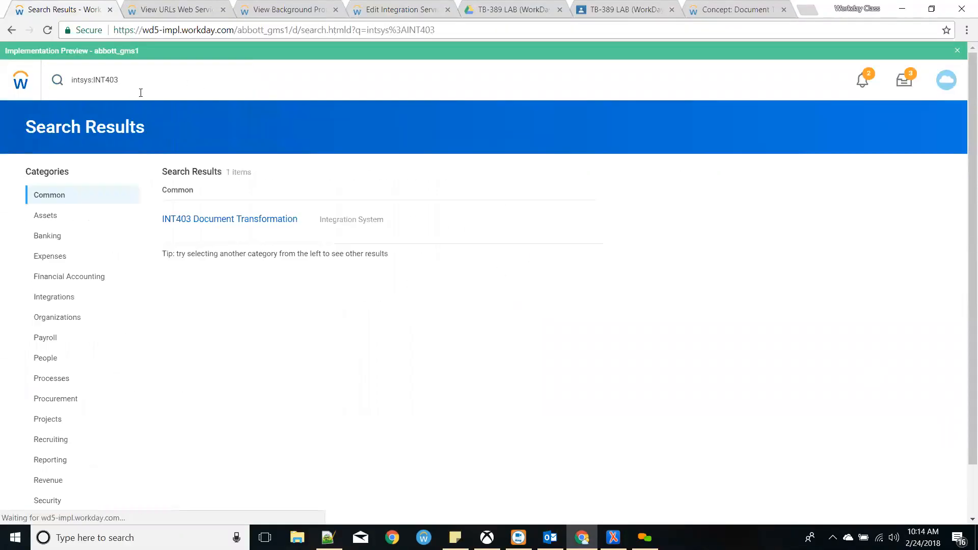
{"action": "left_click", "coordinate": [229, 218]}
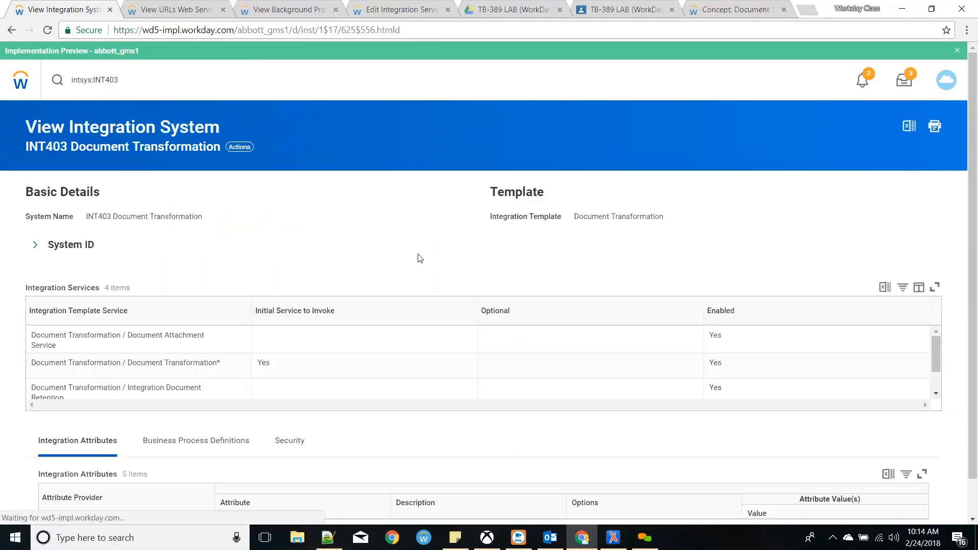
{"action": "scroll", "coordinate": [722, 308], "scroll_direction": "down", "scroll_amount": 5}
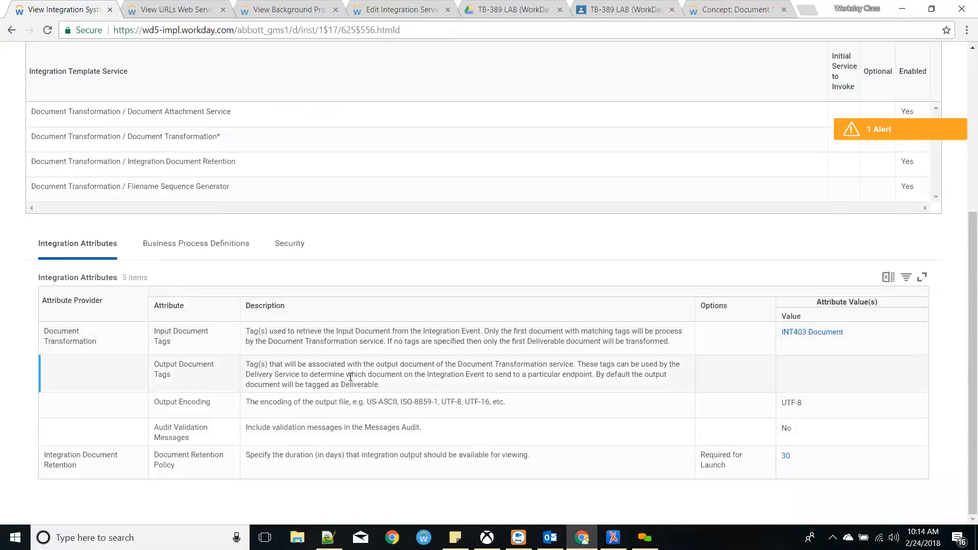
{"action": "scroll", "coordinate": [447, 329], "scroll_direction": "up", "scroll_amount": 5}
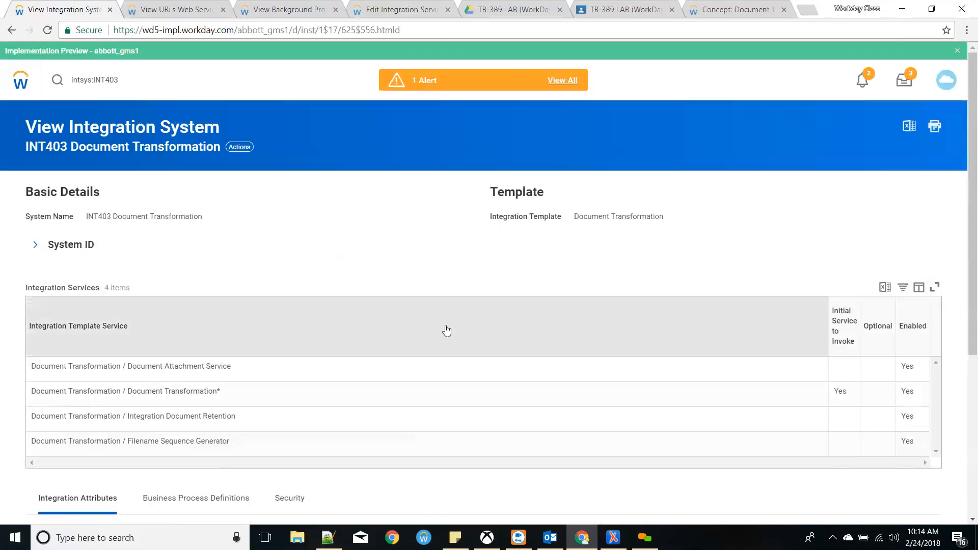
{"action": "left_click", "coordinate": [239, 148]}
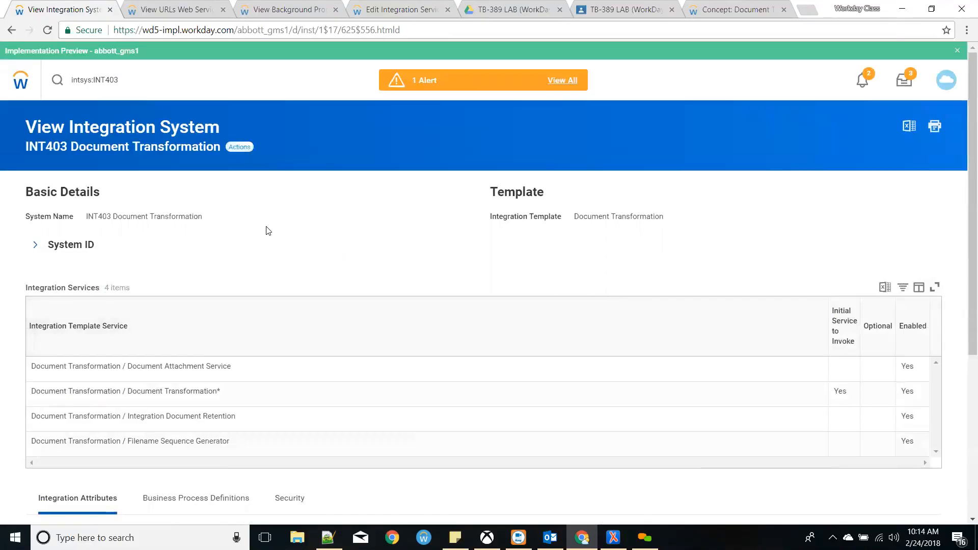
{"action": "mouse_move", "coordinate": [273, 330]}
{"action": "left_click", "coordinate": [398, 332]}
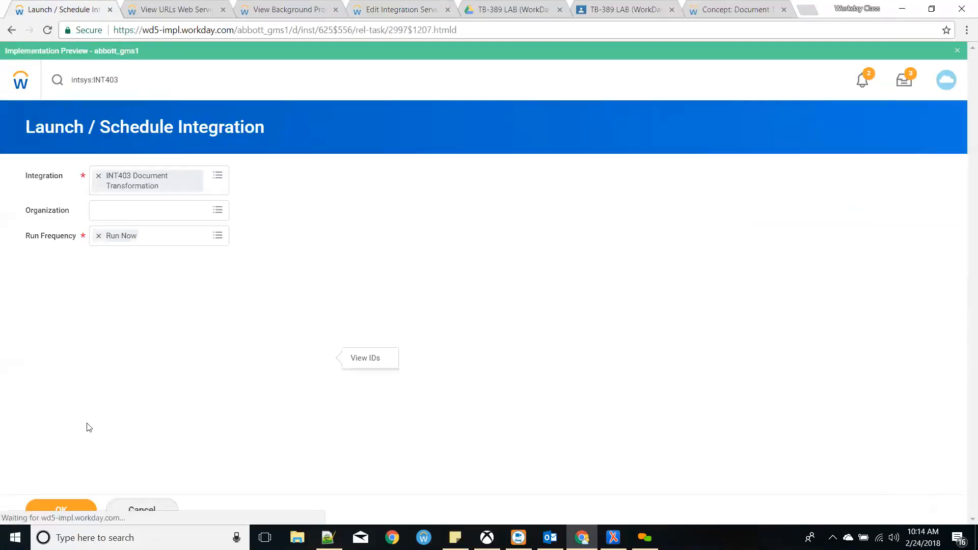
{"action": "left_click", "coordinate": [74, 507]}
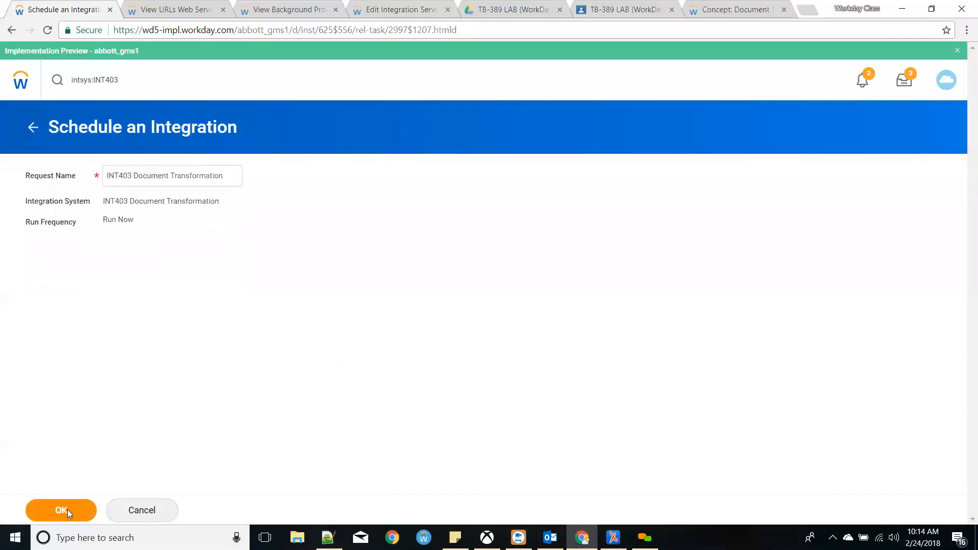
{"action": "left_click", "coordinate": [69, 508]}
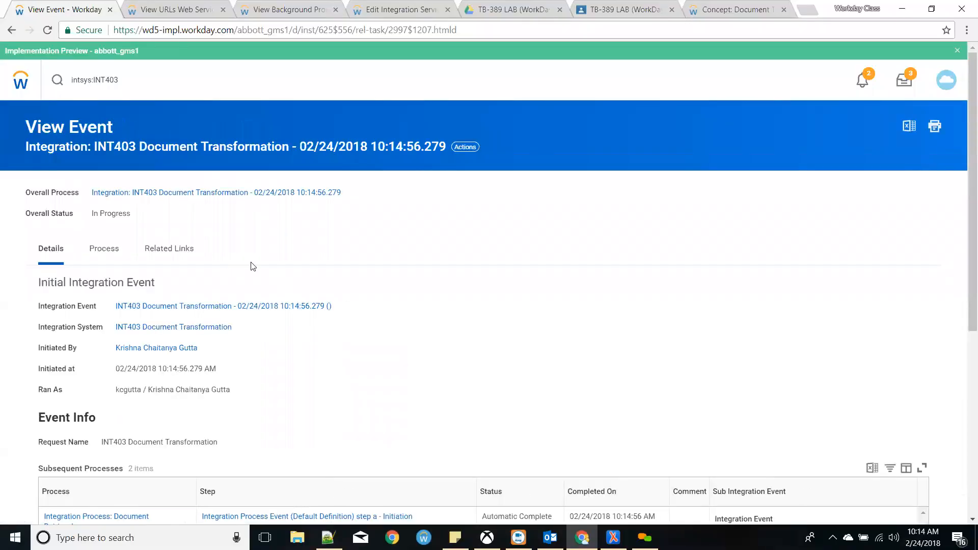
- Refresh the INT403 event until Completed With Errors (4 errors, 1 warning), then list its output files
{"action": "left_click", "coordinate": [183, 306]}
{"action": "left_click", "coordinate": [62, 310]}
{"action": "left_click", "coordinate": [61, 310]}
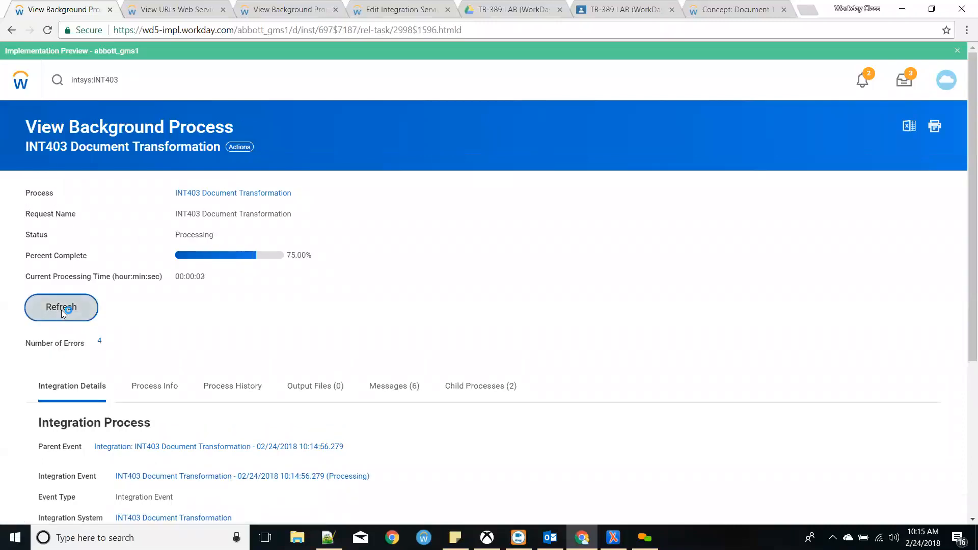
{"action": "left_click", "coordinate": [61, 312]}
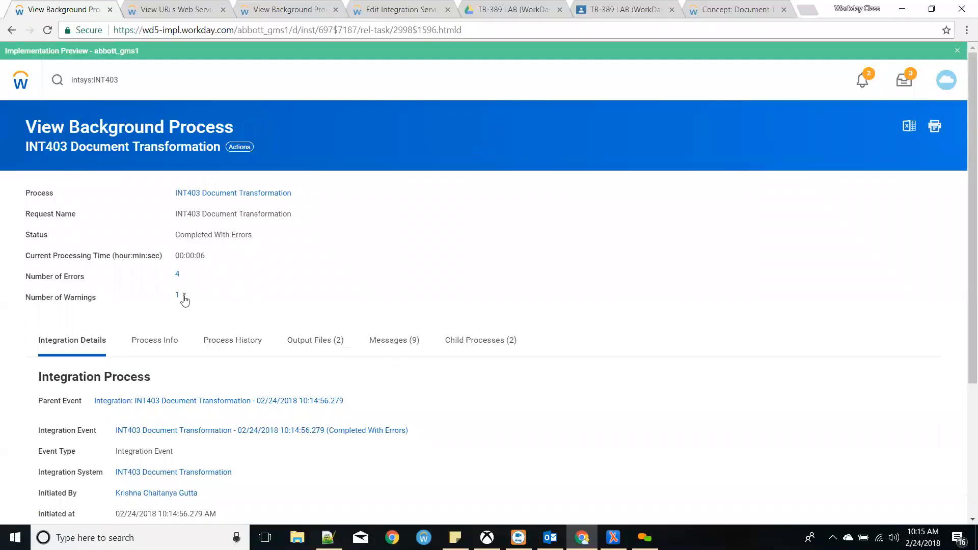
{"action": "left_click", "coordinate": [325, 341]}
- Open the downloaded output file in Notepad++ with Show All Characters turned on
{"action": "left_click", "coordinate": [204, 488]}
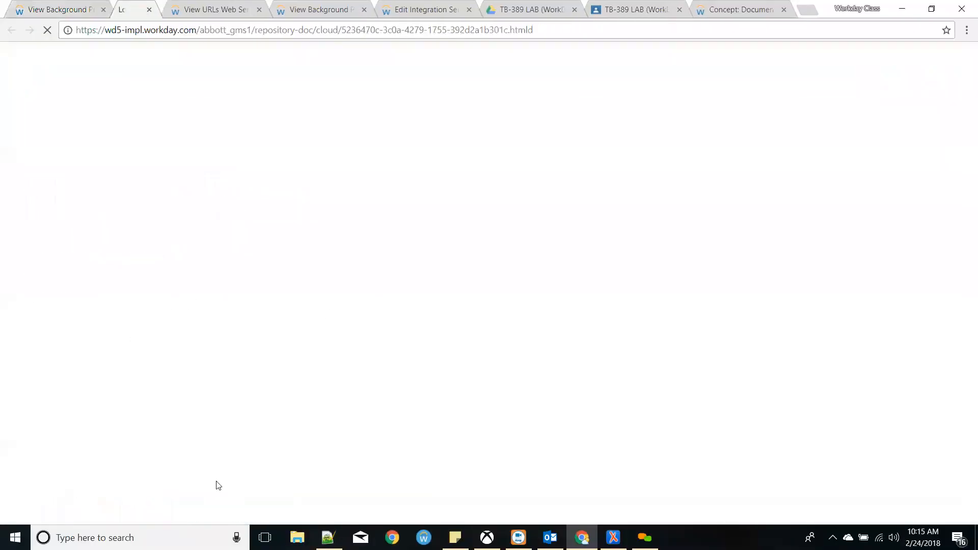
{"action": "left_click_drag", "start_coordinate": [66, 511], "coordinate": [393, 346]}
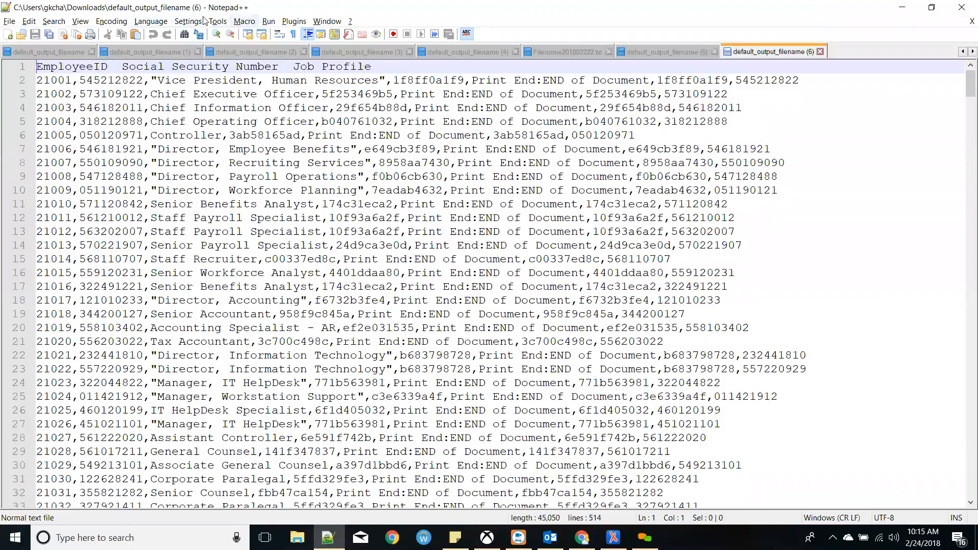
{"action": "left_click", "coordinate": [86, 21]}
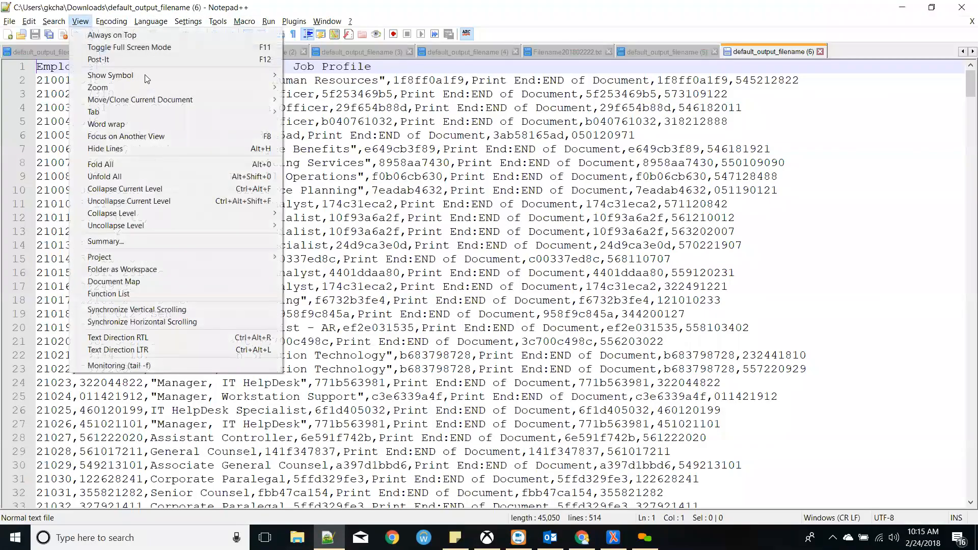
{"action": "mouse_move", "coordinate": [261, 78]}
{"action": "left_click", "coordinate": [332, 100]}
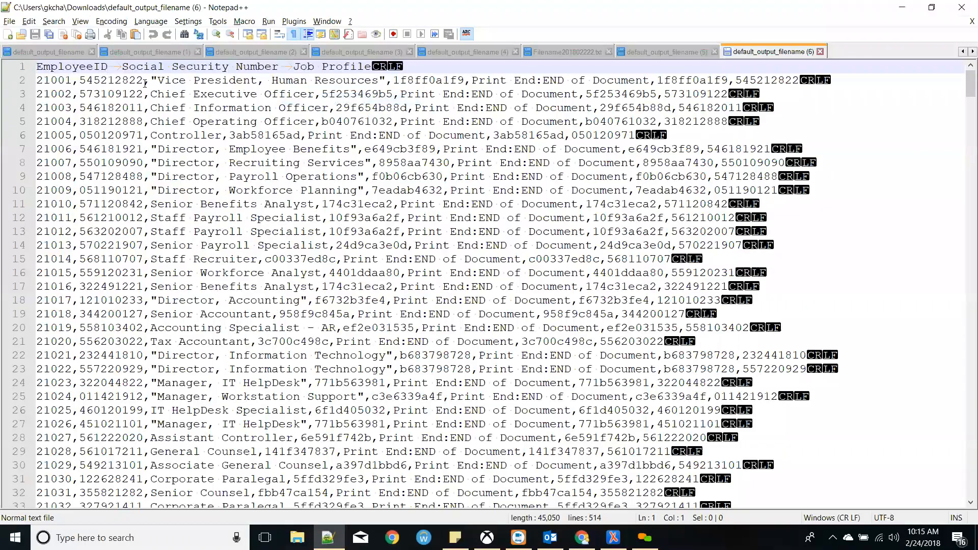
- Inspect the header tab delimiters and the quoted job titles such as Human Resources and Director
{"action": "left_click_drag", "start_coordinate": [124, 67], "coordinate": [108, 66]}
{"action": "left_click", "coordinate": [409, 70]}
{"action": "left_click_drag", "start_coordinate": [152, 80], "coordinate": [261, 84]}
{"action": "left_click", "coordinate": [260, 83]}
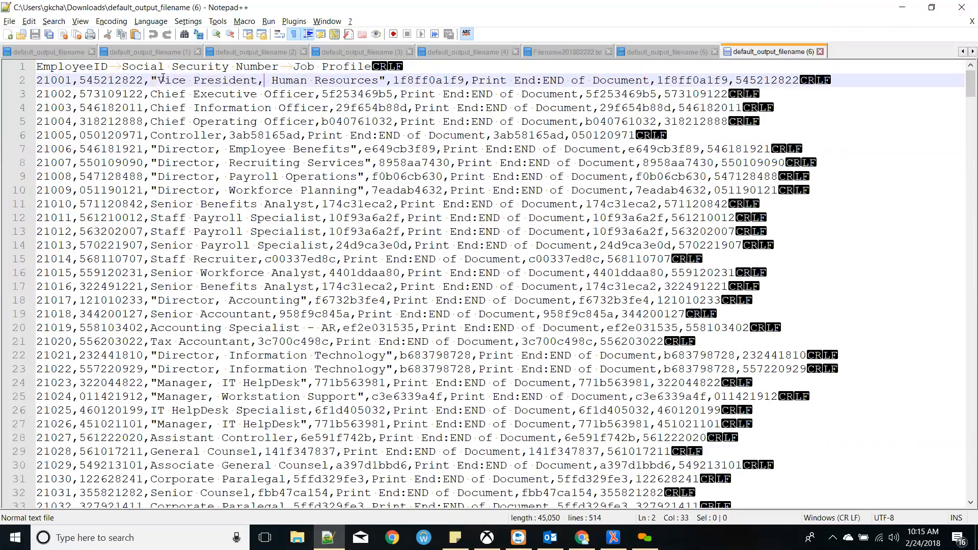
{"action": "left_click_drag", "start_coordinate": [158, 80], "coordinate": [150, 80]}
{"action": "left_click_drag", "start_coordinate": [385, 80], "coordinate": [378, 80]}
{"action": "left_click_drag", "start_coordinate": [150, 93], "coordinate": [314, 94]}
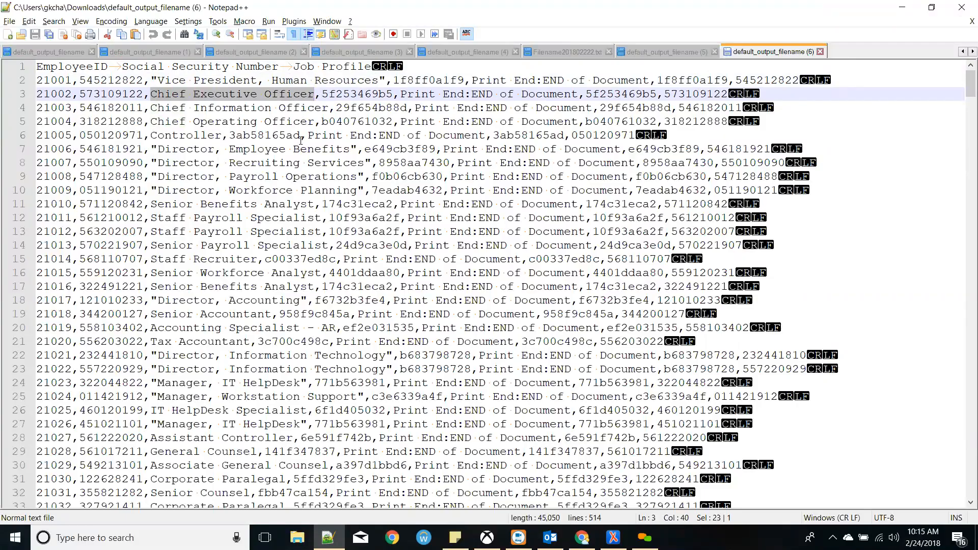
{"action": "left_click_drag", "start_coordinate": [151, 148], "coordinate": [300, 162]}
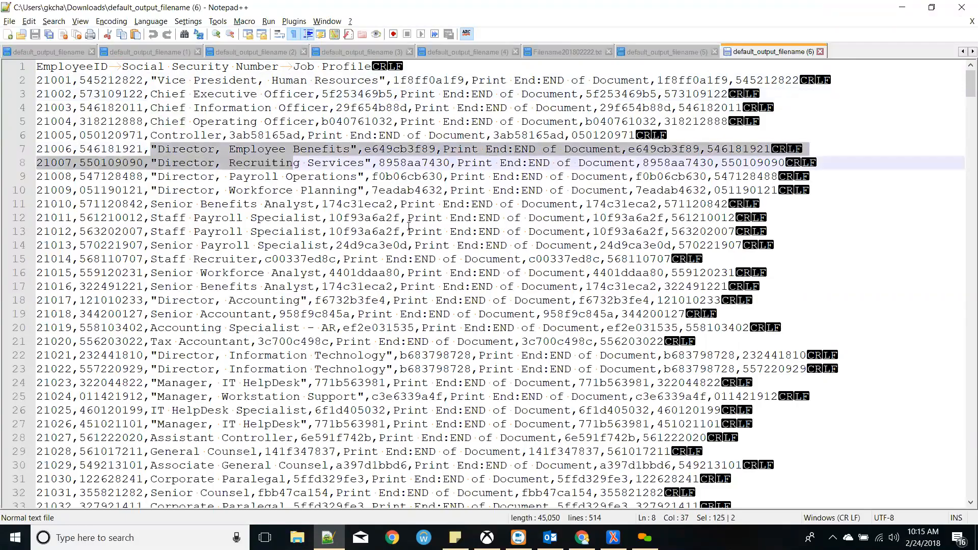
{"action": "key", "text": "alt+Tab"}
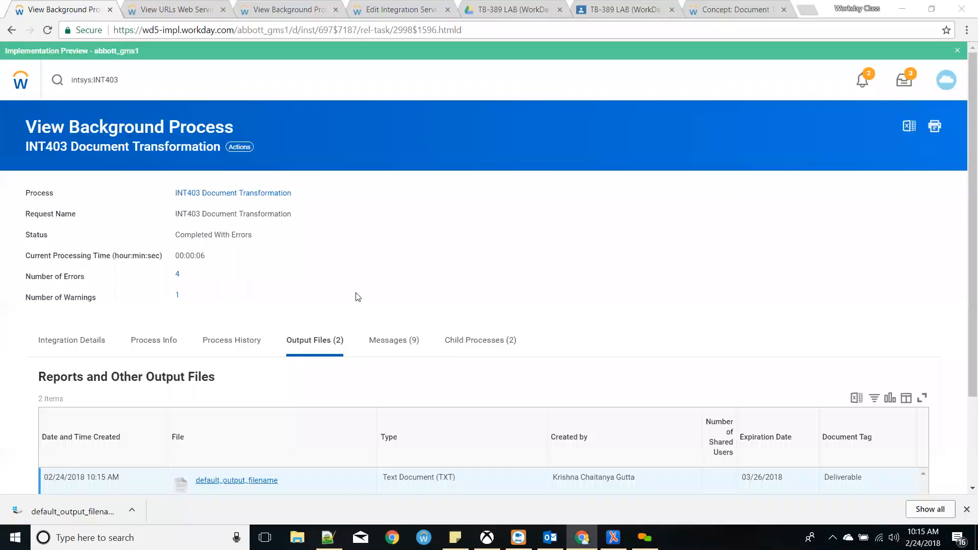
- Inspect the Employee element's xtt:quotes, quoteWhenMatches comma pattern and xtt:paddingCharacter settings in DT.xsl
{"action": "key", "text": "alt+Tab"}
{"action": "key", "text": "alt+Tab"}
{"action": "key", "text": "alt+Tab"}
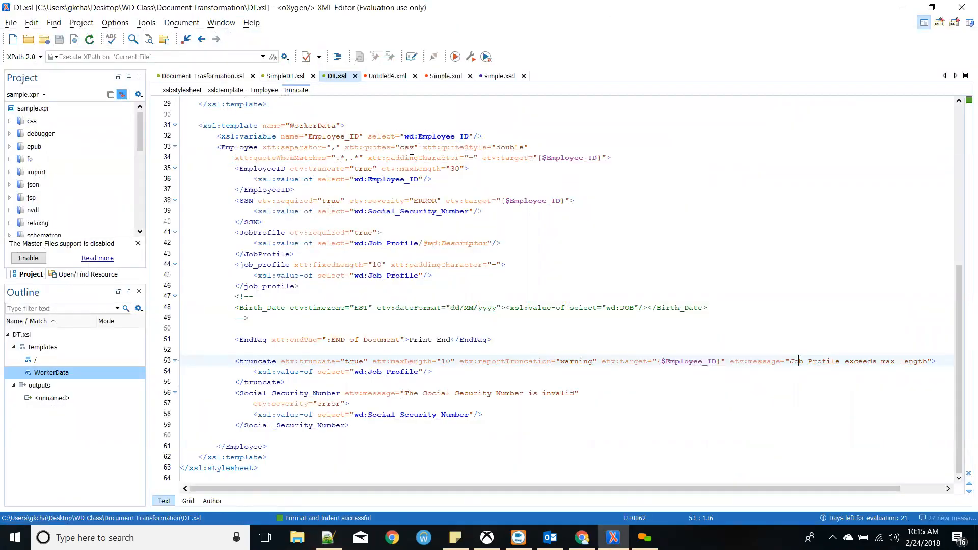
{"action": "left_click_drag", "start_coordinate": [344, 148], "coordinate": [420, 155]}
{"action": "left_click", "coordinate": [404, 168]}
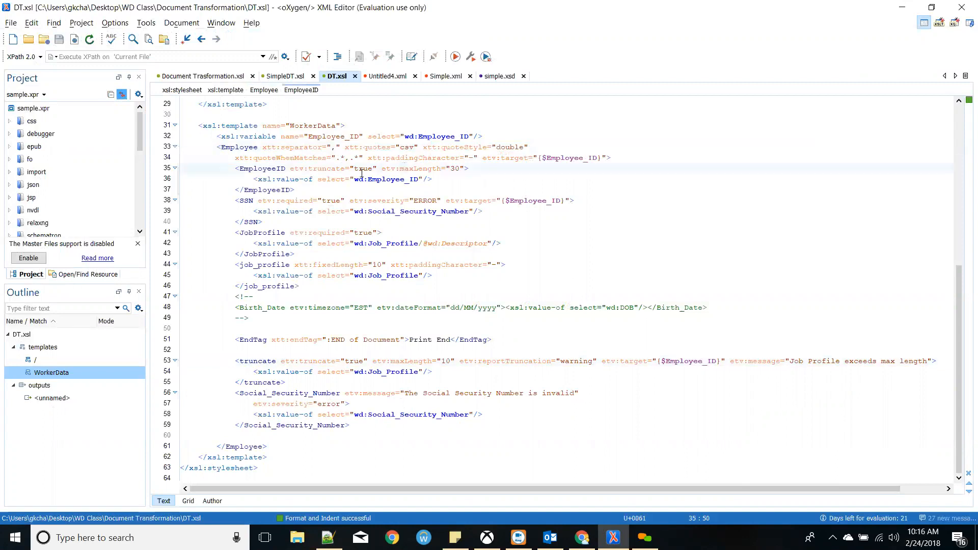
{"action": "left_click_drag", "start_coordinate": [344, 158], "coordinate": [350, 158]}
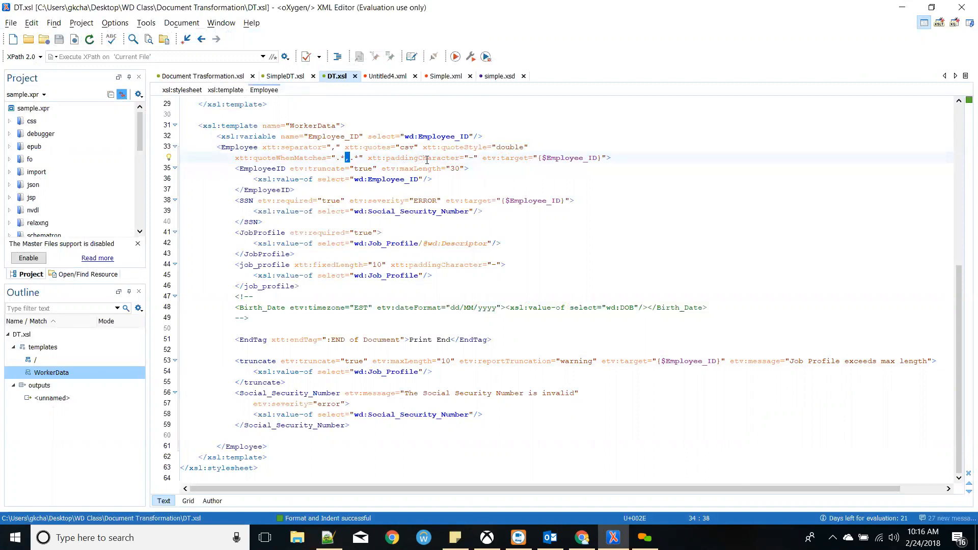
{"action": "double_click", "coordinate": [427, 159]}
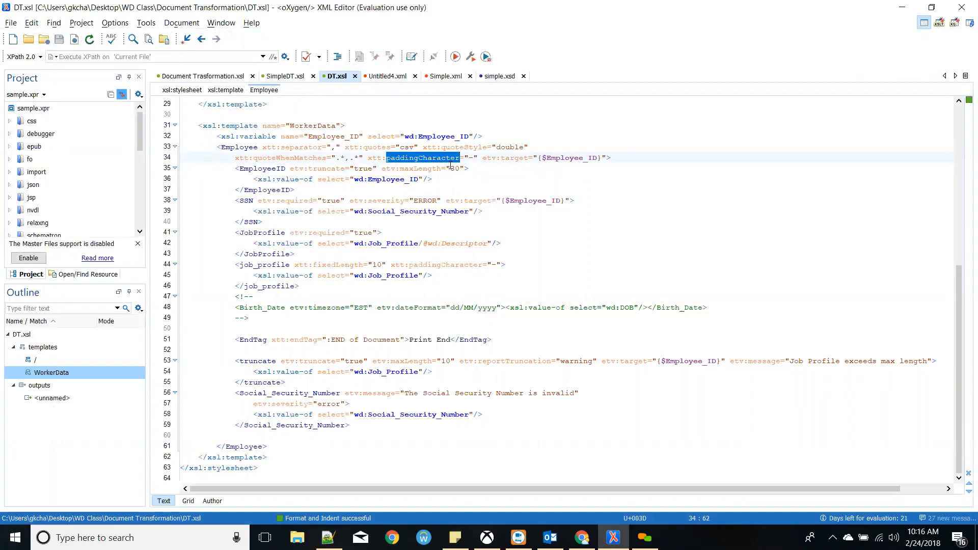
{"action": "key", "text": "alt+Tab"}
- Check line 58's ten-dash job profile and the repeated ID c4050a10f2 on line 56
{"action": "scroll", "coordinate": [300, 253], "scroll_direction": "down", "scroll_amount": 14}
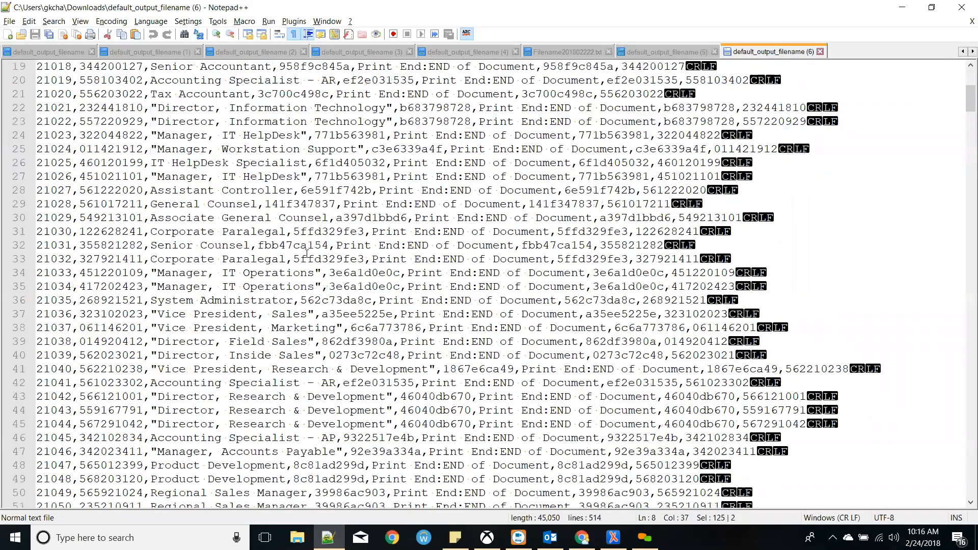
{"action": "left_click_drag", "start_coordinate": [228, 273], "coordinate": [156, 271]}
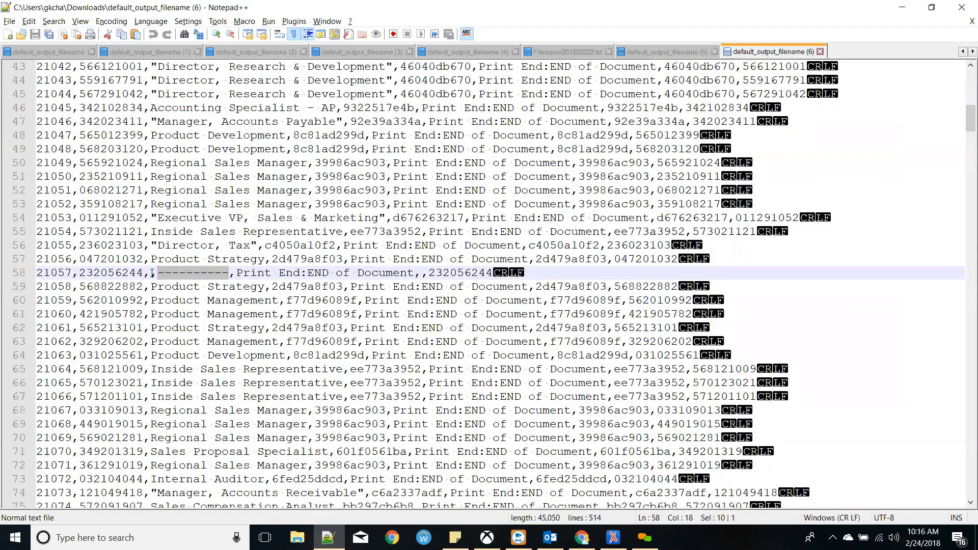
{"action": "left_click", "coordinate": [153, 274]}
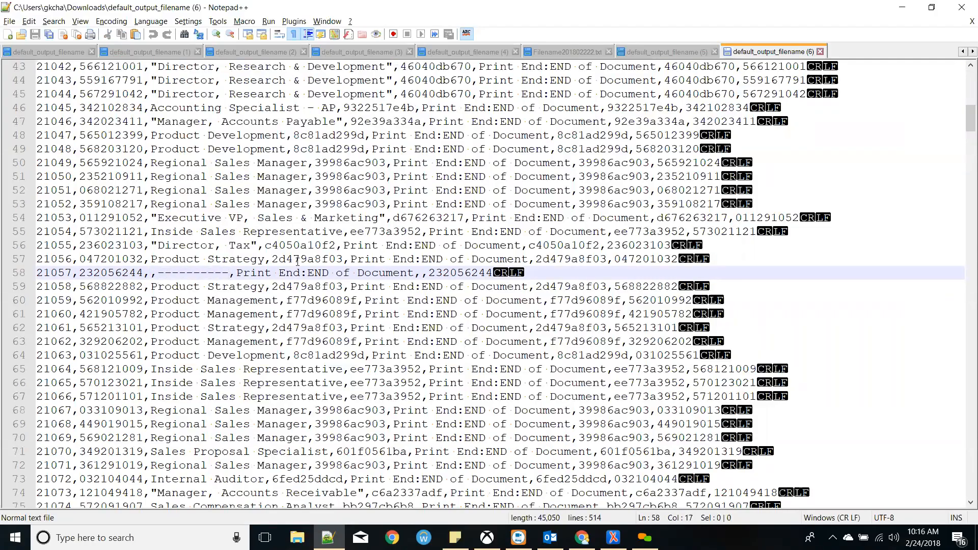
{"action": "left_click", "coordinate": [330, 249]}
{"action": "double_click", "coordinate": [328, 252]}
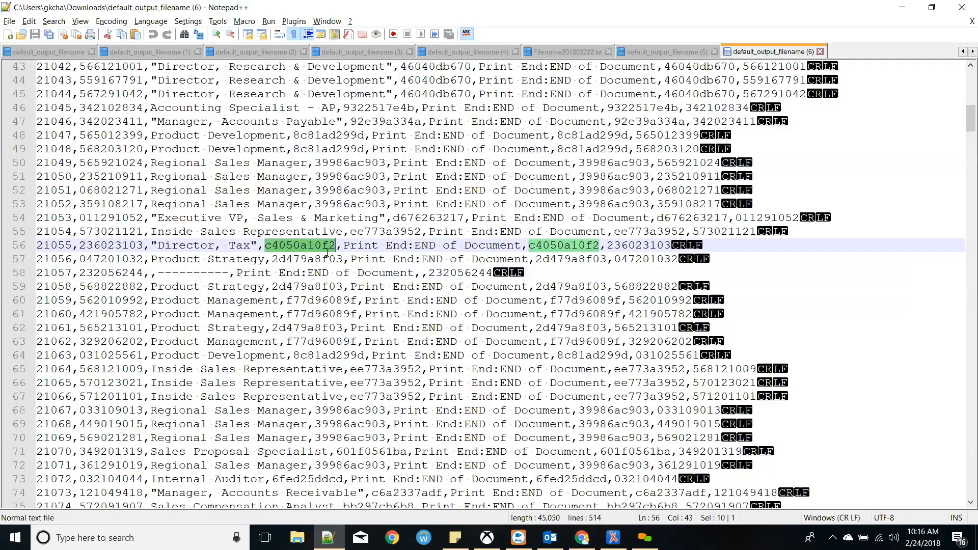
{"action": "scroll", "coordinate": [322, 256], "scroll_direction": "up", "scroll_amount": 14}
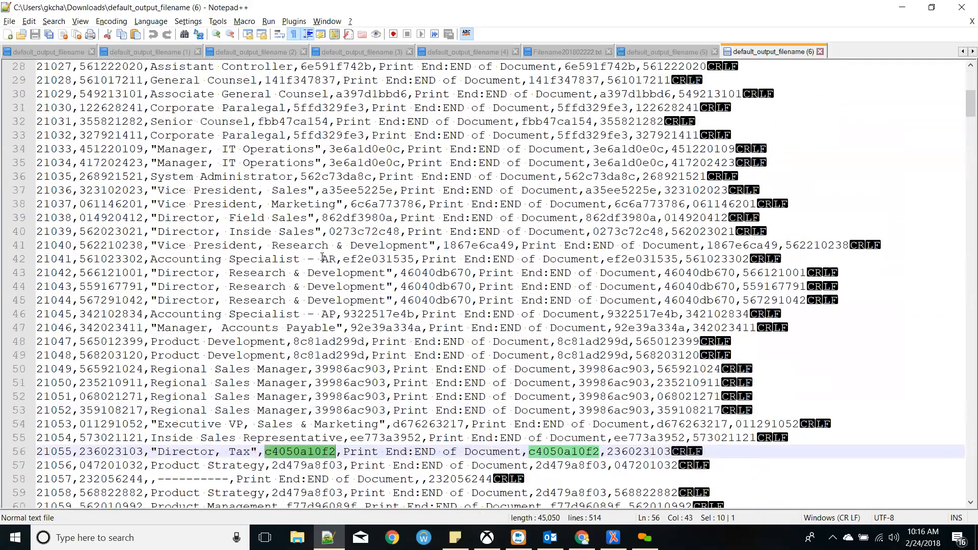
{"action": "scroll", "coordinate": [320, 257], "scroll_direction": "down", "scroll_amount": 14}
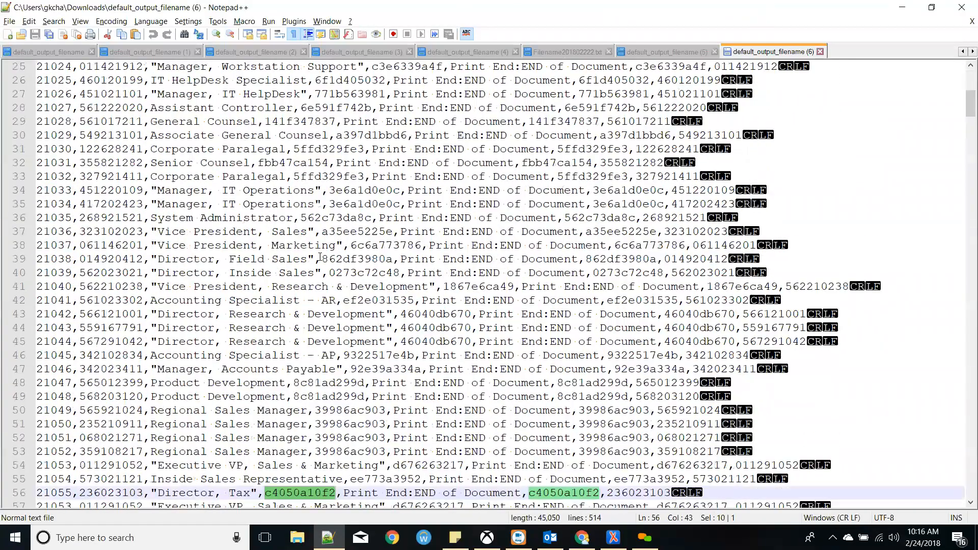
{"action": "key", "text": "alt+Tab"}
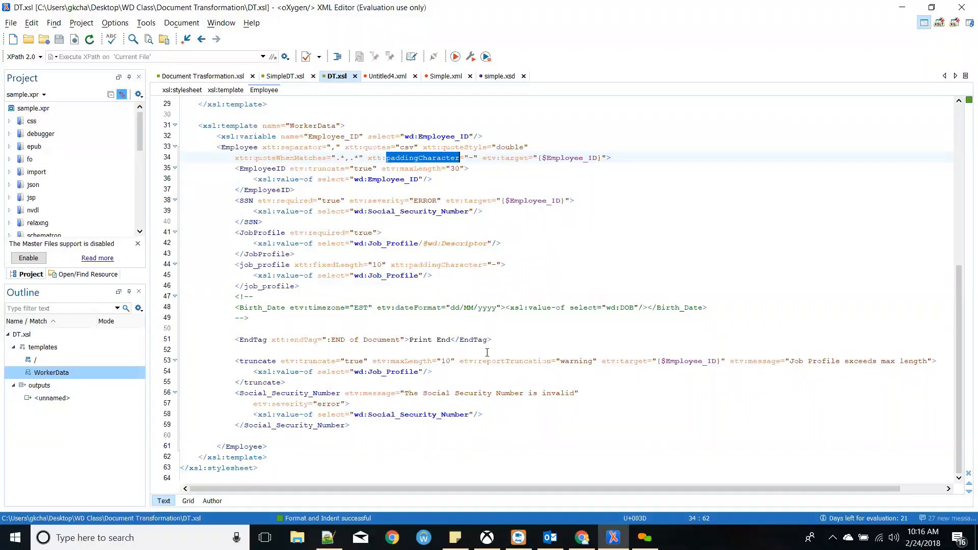
{"action": "key", "text": "alt+Tab"}
{"action": "key", "text": "alt+Tab"}
{"action": "left_click", "coordinate": [317, 199]}
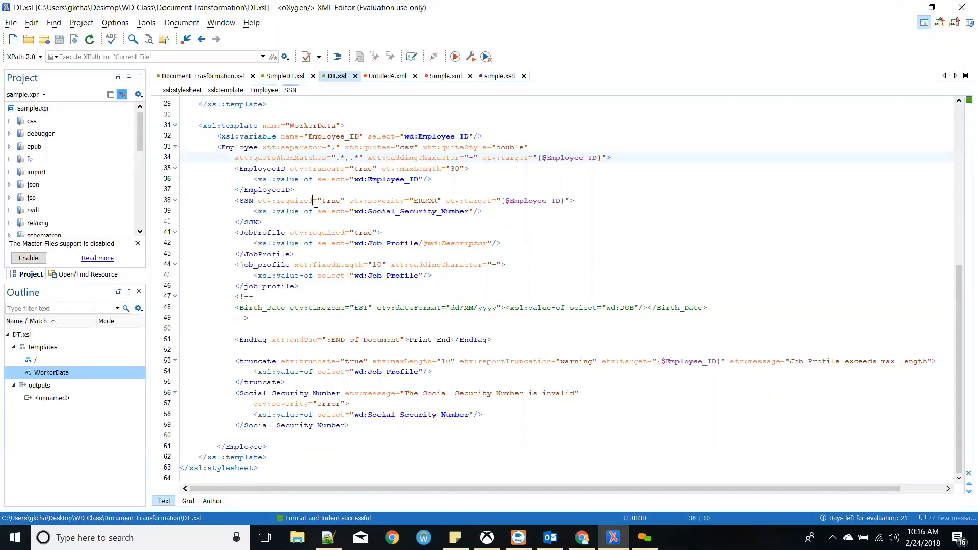
{"action": "double_click", "coordinate": [272, 172]}
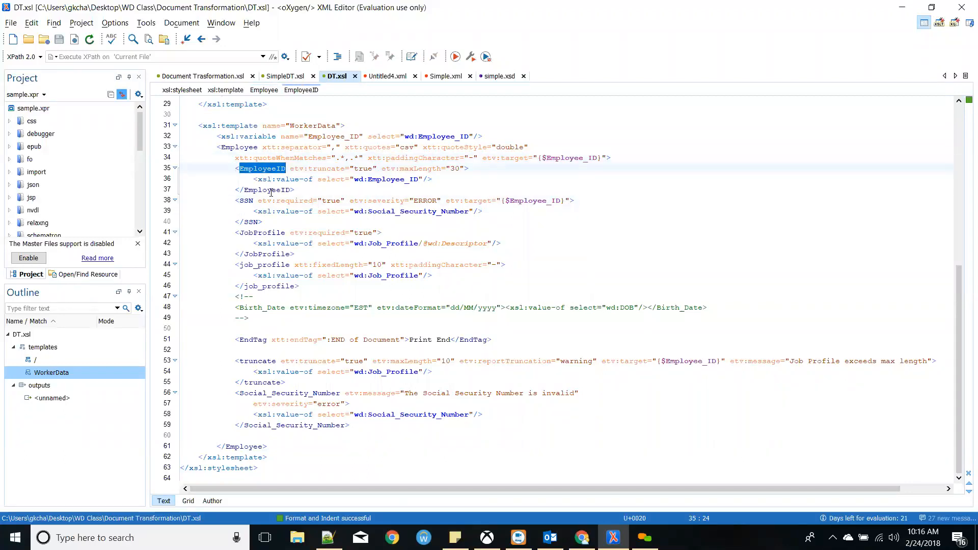
{"action": "left_click", "coordinate": [267, 201]}
{"action": "left_click", "coordinate": [288, 234]}
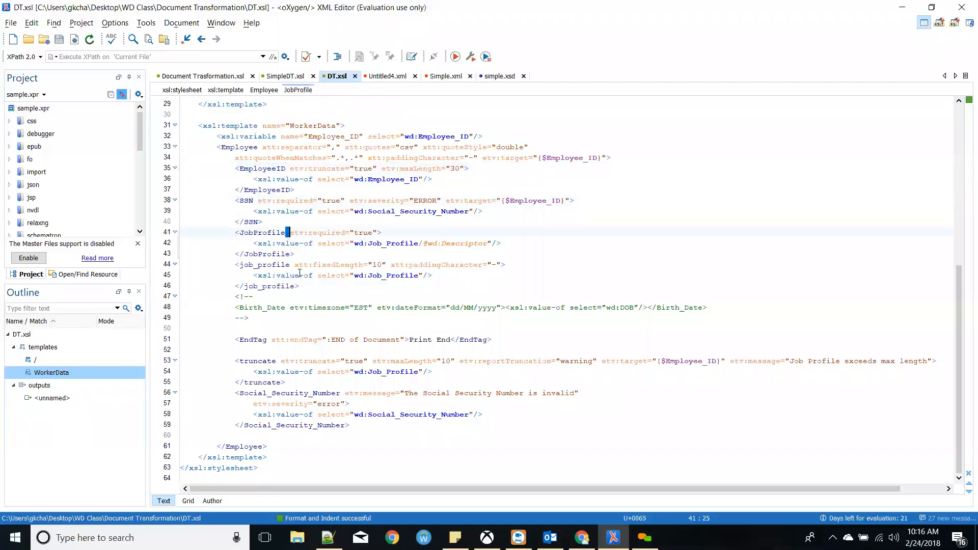
{"action": "double_click", "coordinate": [299, 266]}
{"action": "double_click", "coordinate": [273, 267]}
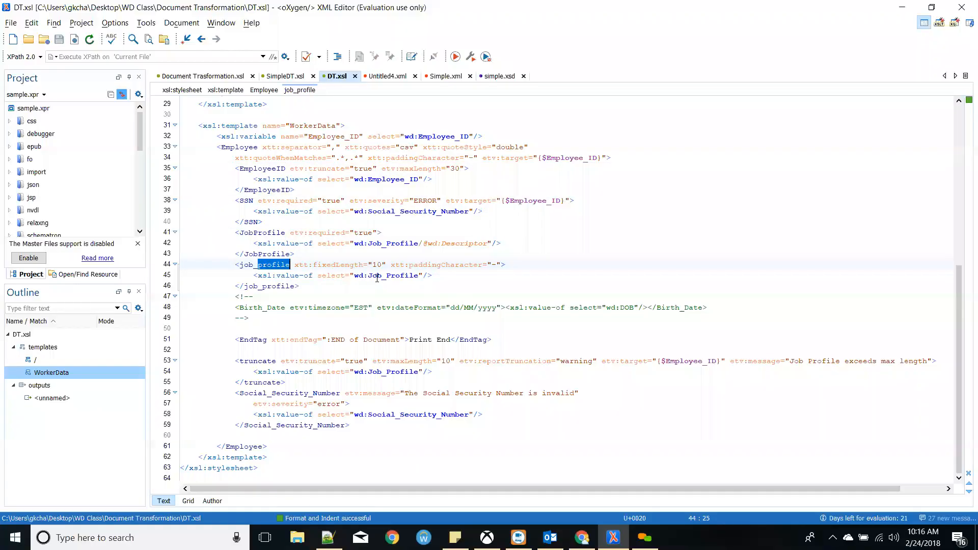
{"action": "left_click_drag", "start_coordinate": [294, 264], "coordinate": [387, 264]}
{"action": "key", "text": "alt+Tab"}
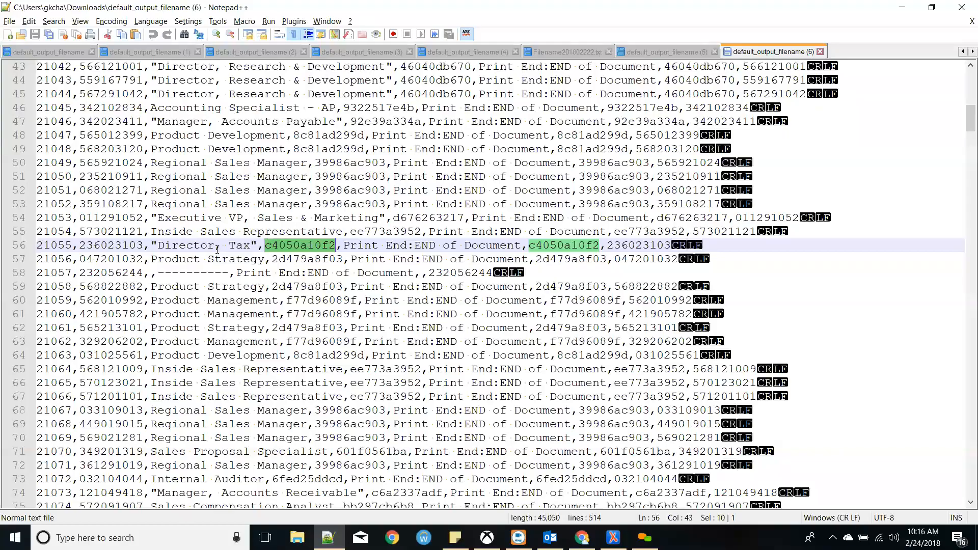
{"action": "left_click_drag", "start_coordinate": [252, 245], "coordinate": [158, 245]}
{"action": "left_click_drag", "start_coordinate": [265, 245], "coordinate": [334, 244]}
{"action": "key", "text": "alt+Tab"}
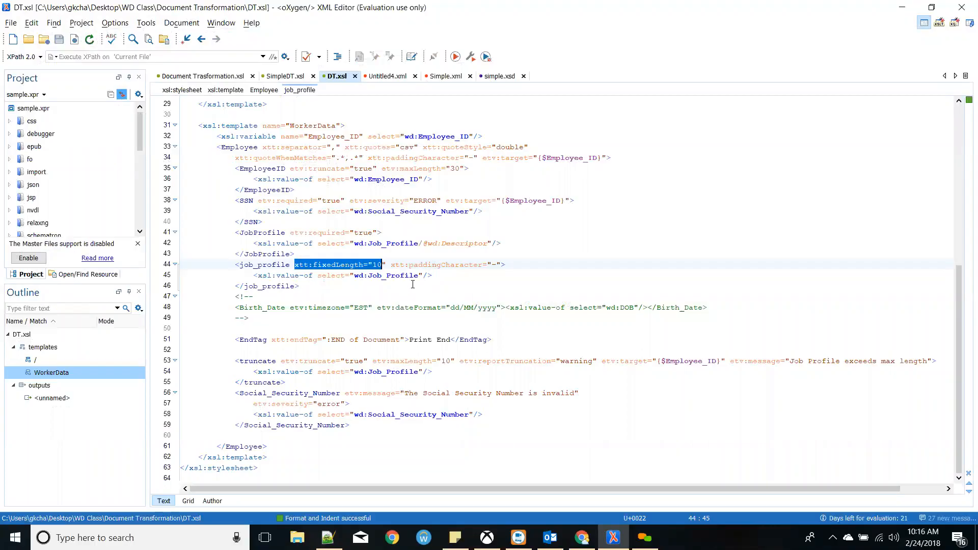
{"action": "double_click", "coordinate": [402, 277]}
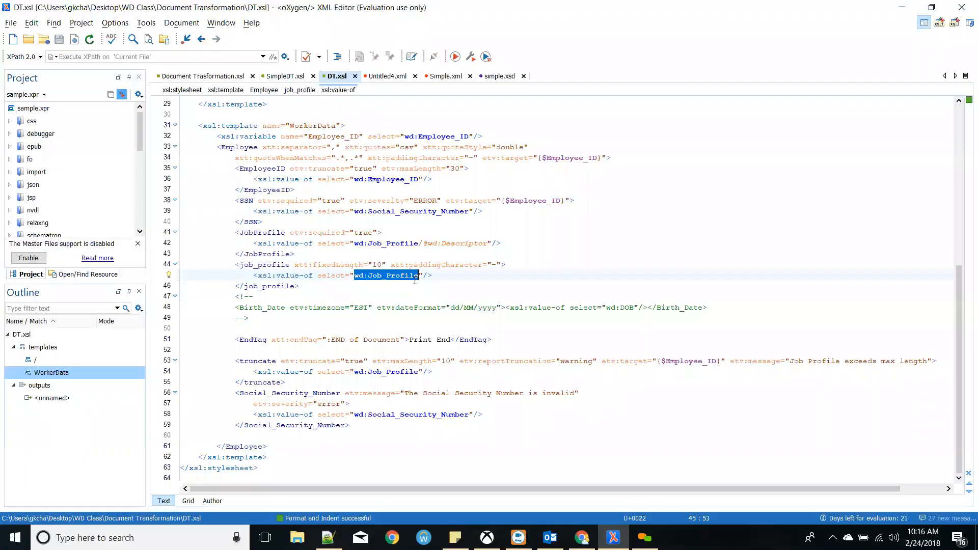
{"action": "left_click", "coordinate": [419, 276]}
{"action": "type", "text": "/"}
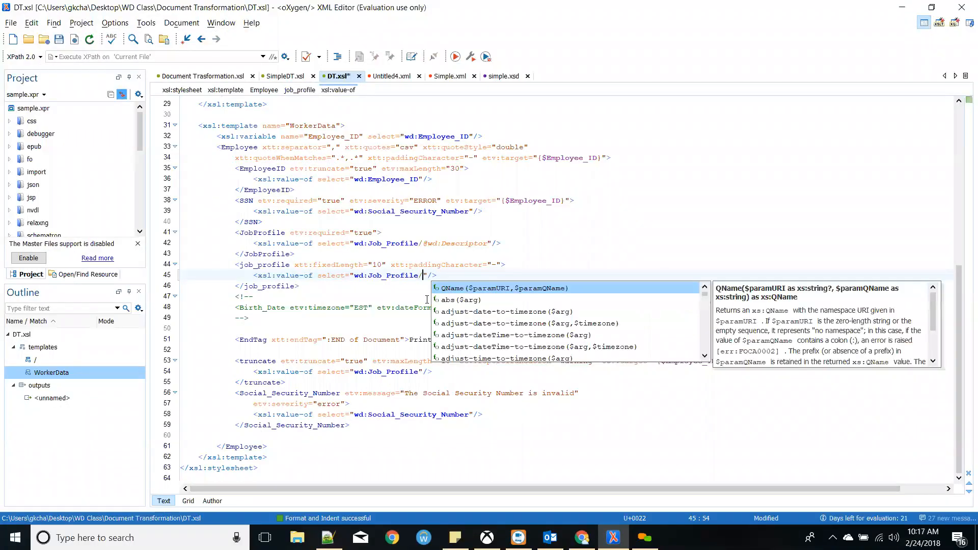
{"action": "type", "text": "@wd"}
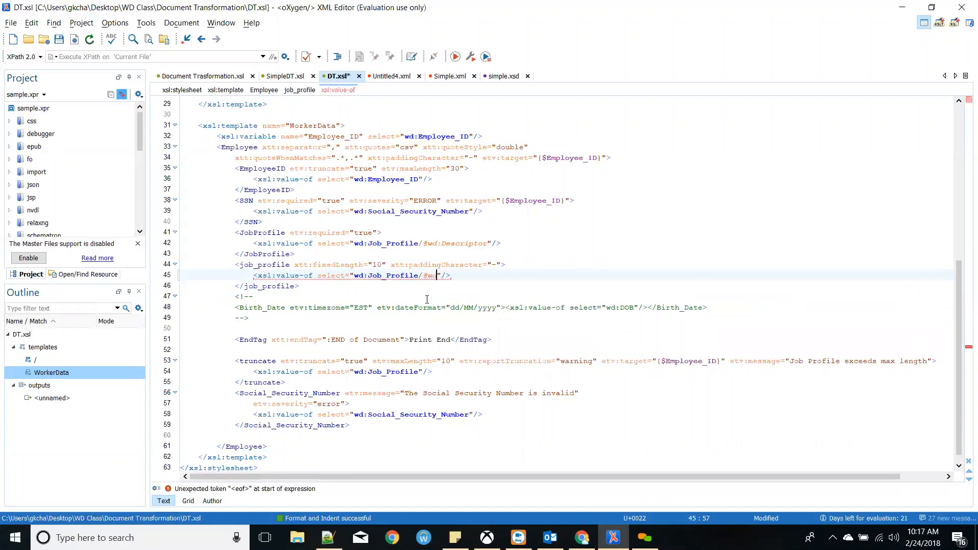
{"action": "type", "text": ":Des"}
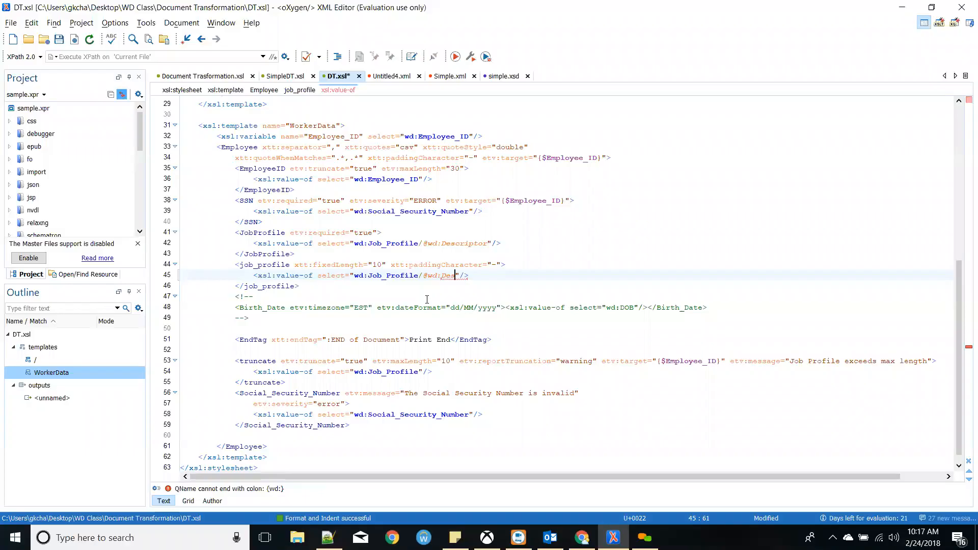
{"action": "type", "text": "cripti"}
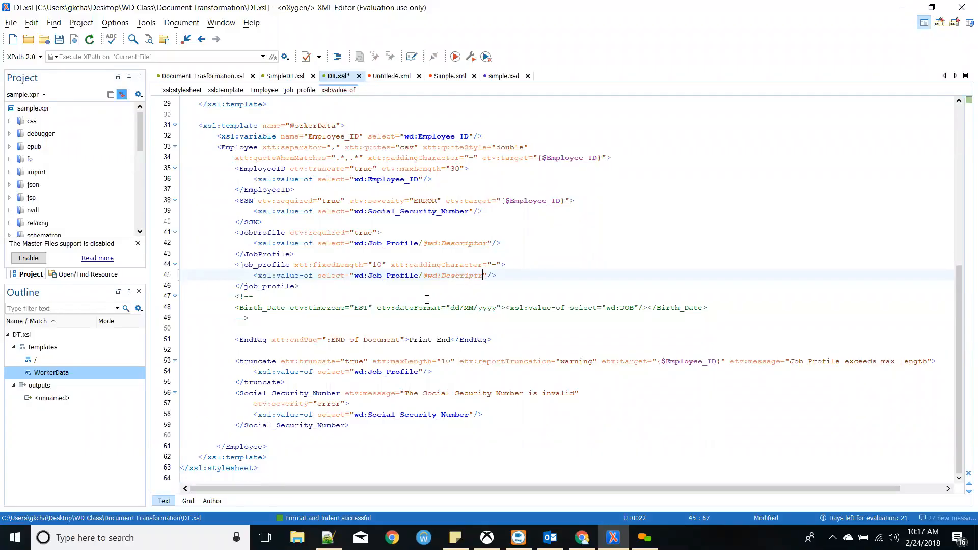
{"action": "type", "text": "r"}
{"action": "double_click", "coordinate": [413, 276]}
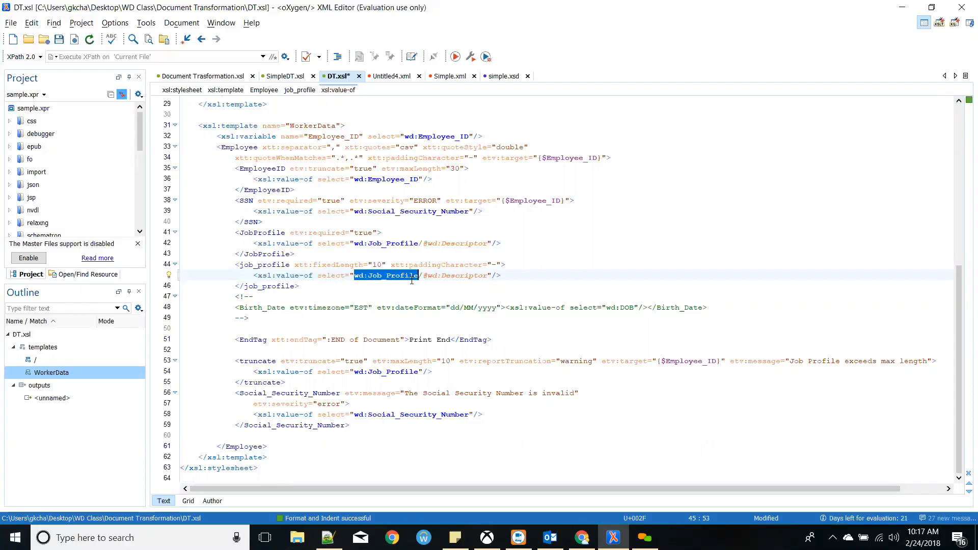
{"action": "key", "text": "alt+Tab"}
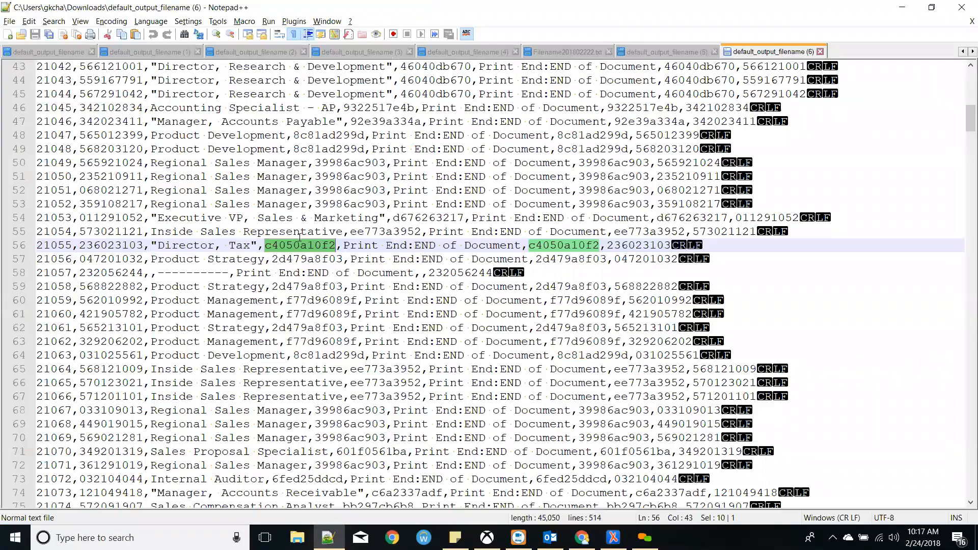
{"action": "left_click_drag", "start_coordinate": [231, 276], "coordinate": [158, 274]}
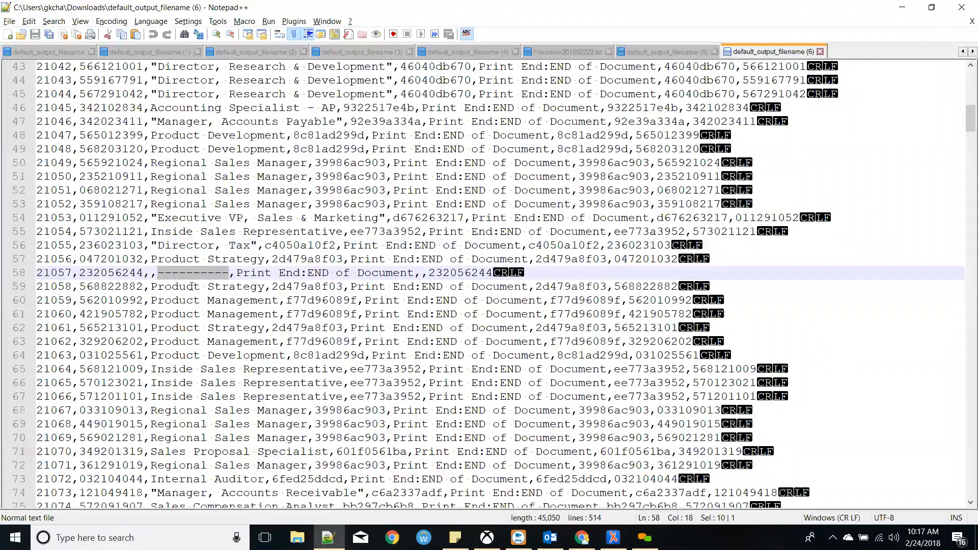
{"action": "scroll", "coordinate": [191, 286], "scroll_direction": "down", "scroll_amount": 4}
{"action": "key", "text": "alt+Tab"}
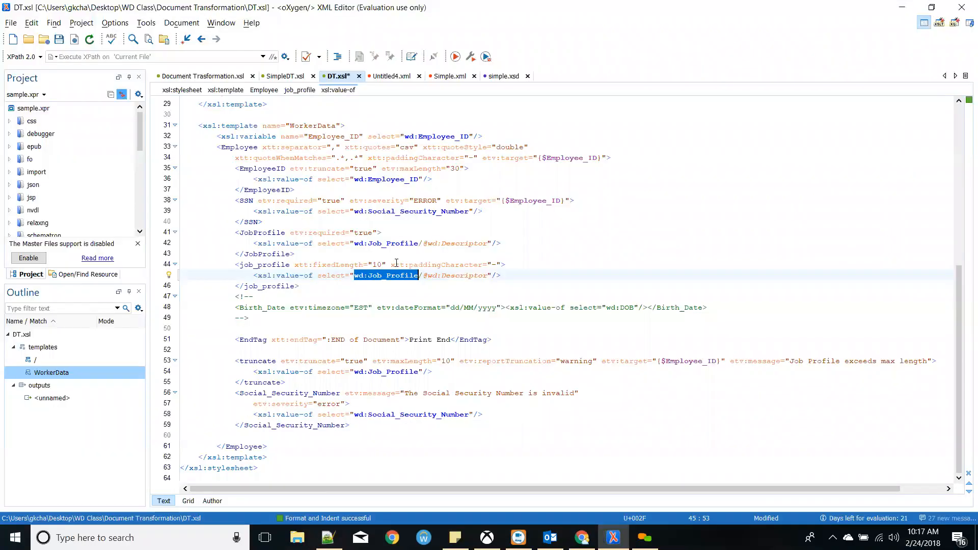
{"action": "left_click", "coordinate": [496, 265]}
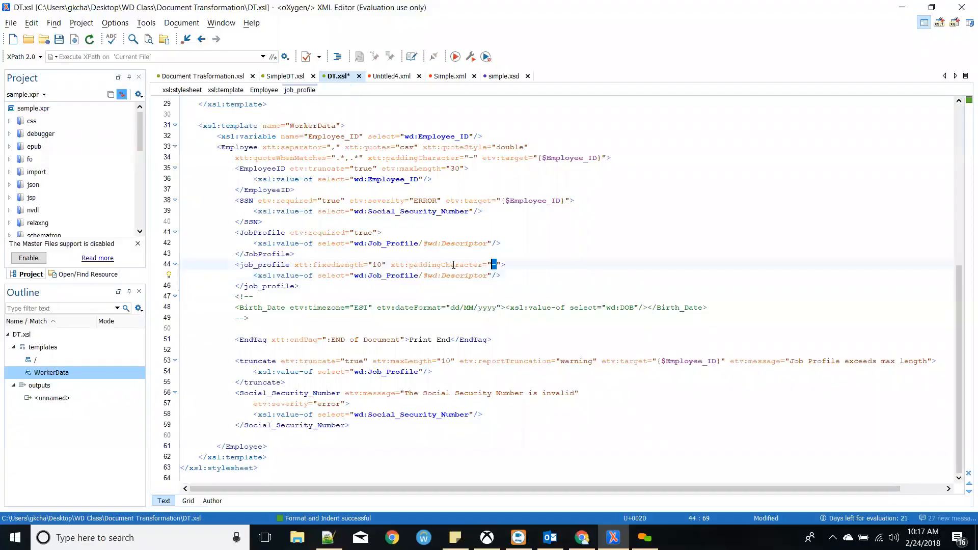
{"action": "left_click_drag", "start_coordinate": [383, 264], "coordinate": [368, 265]}
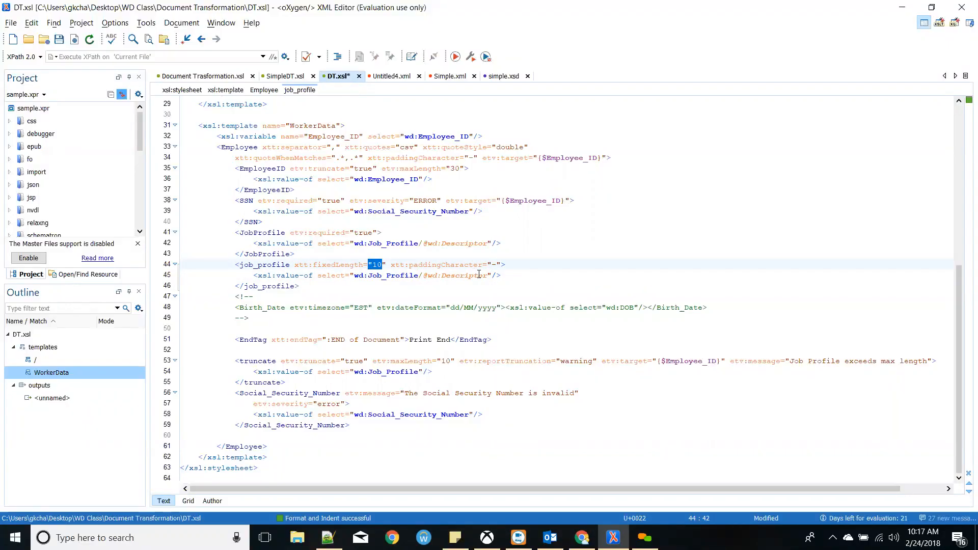
{"action": "key", "text": "alt+Tab"}
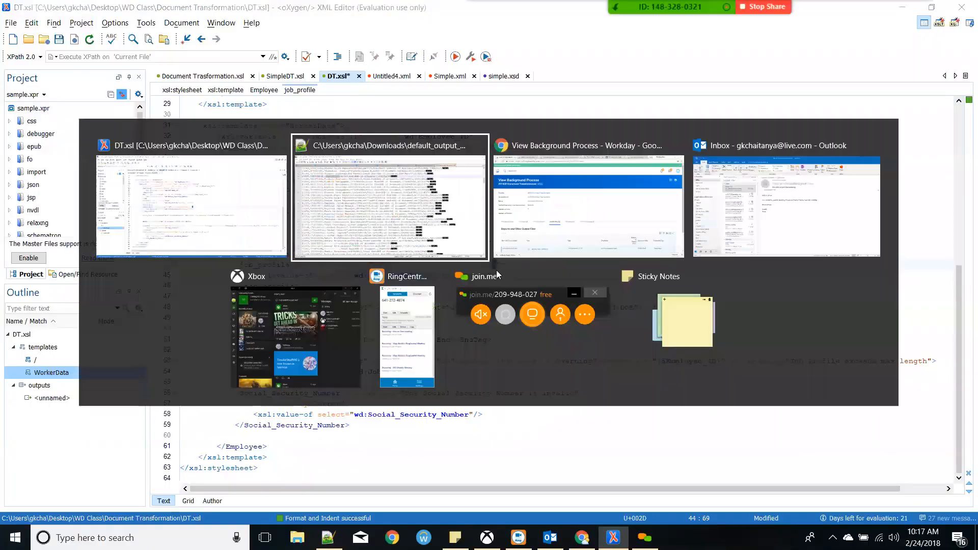
{"action": "scroll", "coordinate": [465, 270], "scroll_direction": "down", "scroll_amount": 4}
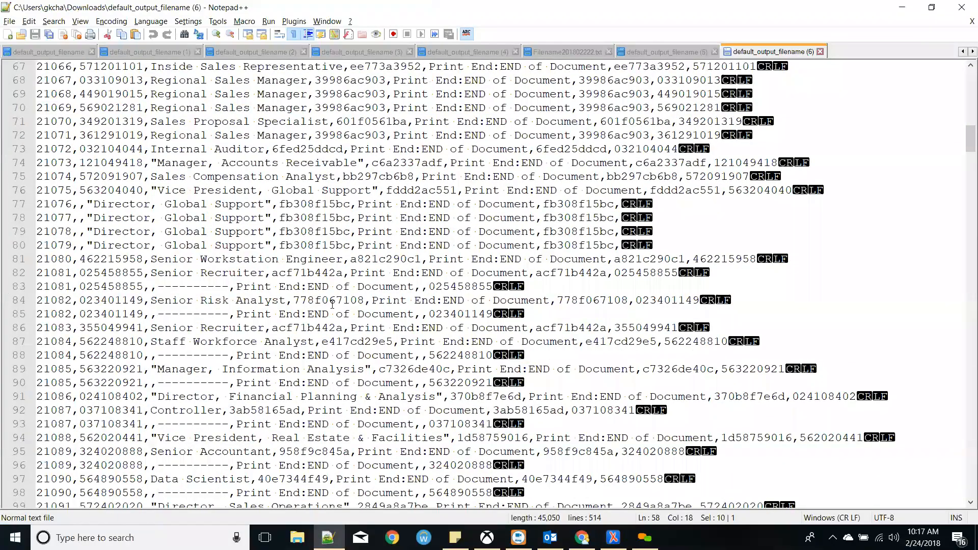
{"action": "scroll", "coordinate": [167, 233], "scroll_direction": "down", "scroll_amount": 19}
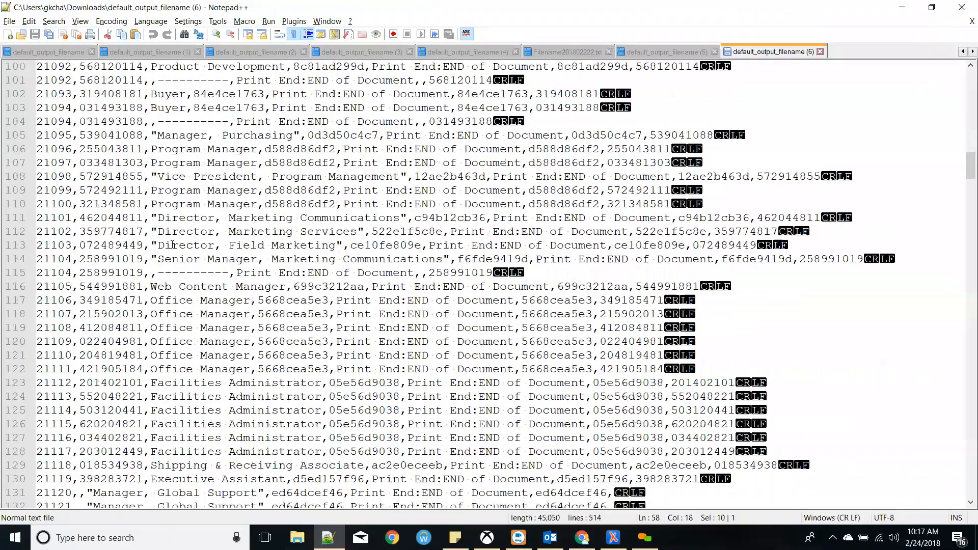
- Compare the EndTag element on line 51 with the 'END of Document' text on output line 139
{"action": "key", "text": "alt+Tab"}
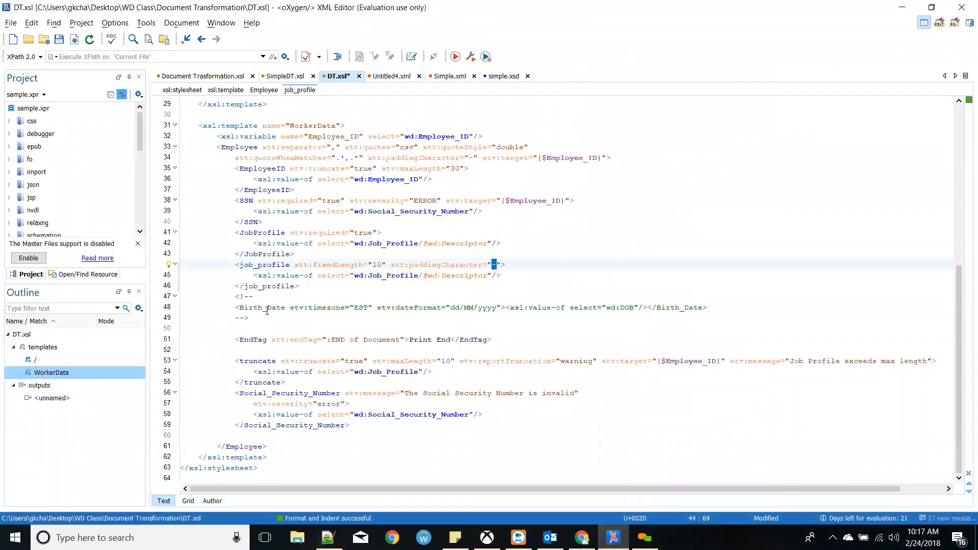
{"action": "double_click", "coordinate": [244, 340]}
{"action": "key", "text": "alt+Tab"}
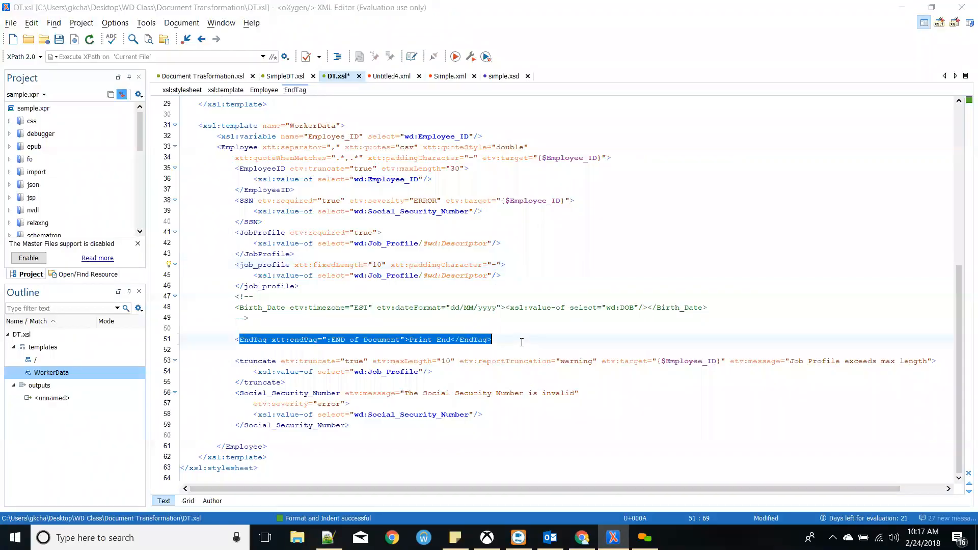
{"action": "left_click_drag", "start_coordinate": [173, 273], "coordinate": [351, 276]}
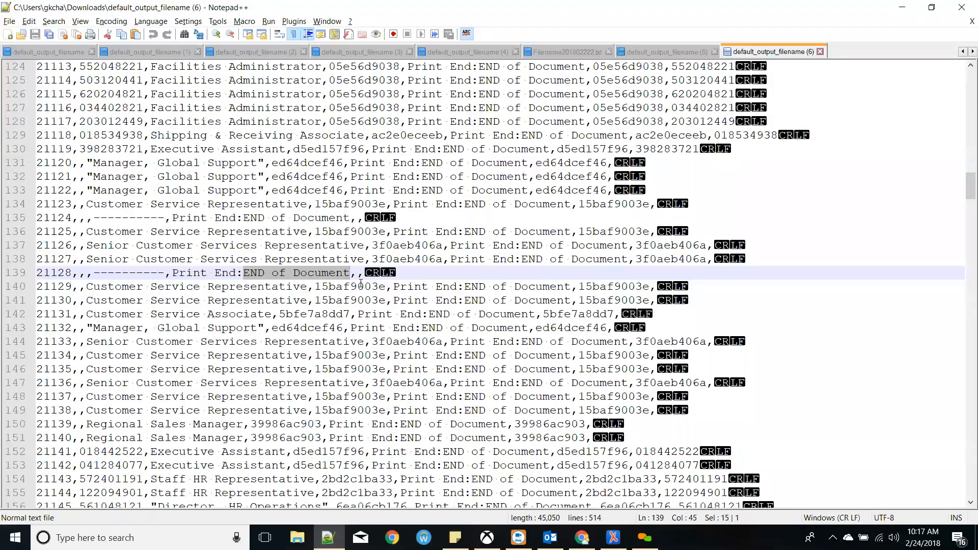
{"action": "left_click", "coordinate": [239, 272]}
{"action": "left_click_drag", "start_coordinate": [239, 273], "coordinate": [352, 273]}
{"action": "key", "text": "alt+Tab"}
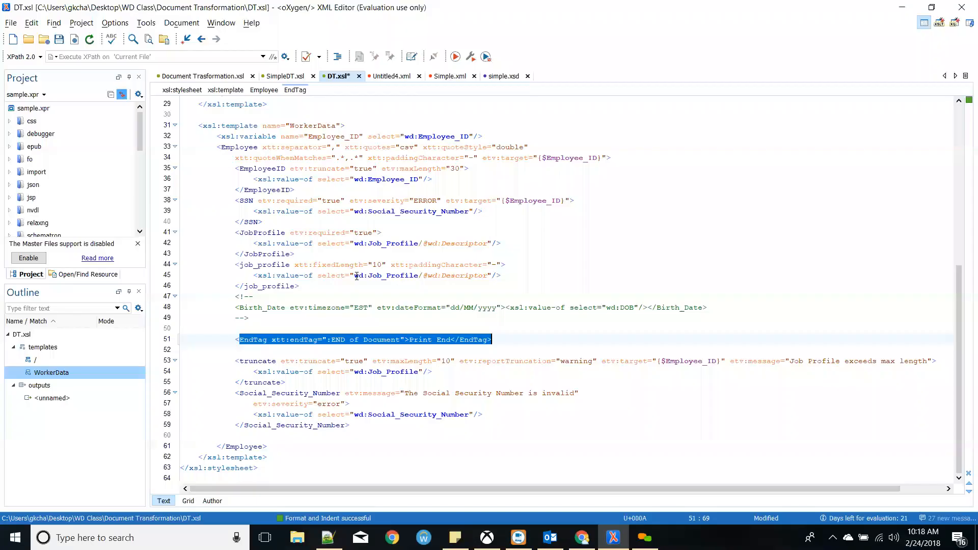
- Review line 53's truncate rule: etv:maxLength 10, reportTruncation="warning" and its etv:target
{"action": "left_click_drag", "start_coordinate": [339, 347], "coordinate": [368, 360]}
{"action": "left_click", "coordinate": [275, 372]}
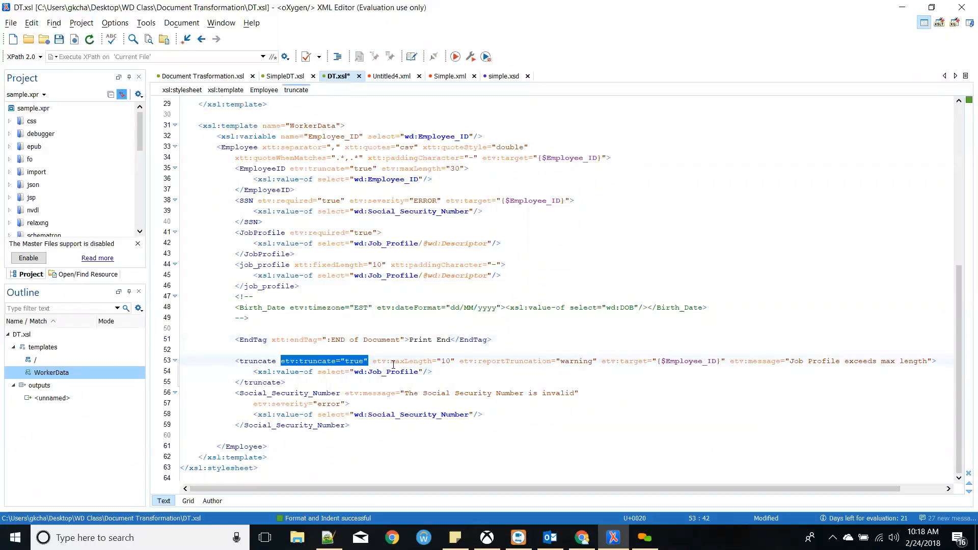
{"action": "left_click_drag", "start_coordinate": [454, 361], "coordinate": [417, 362]}
{"action": "left_click", "coordinate": [506, 362]}
{"action": "left_click_drag", "start_coordinate": [607, 363], "coordinate": [533, 361]}
{"action": "left_click", "coordinate": [657, 359]}
{"action": "left_click_drag", "start_coordinate": [597, 364], "coordinate": [474, 362]}
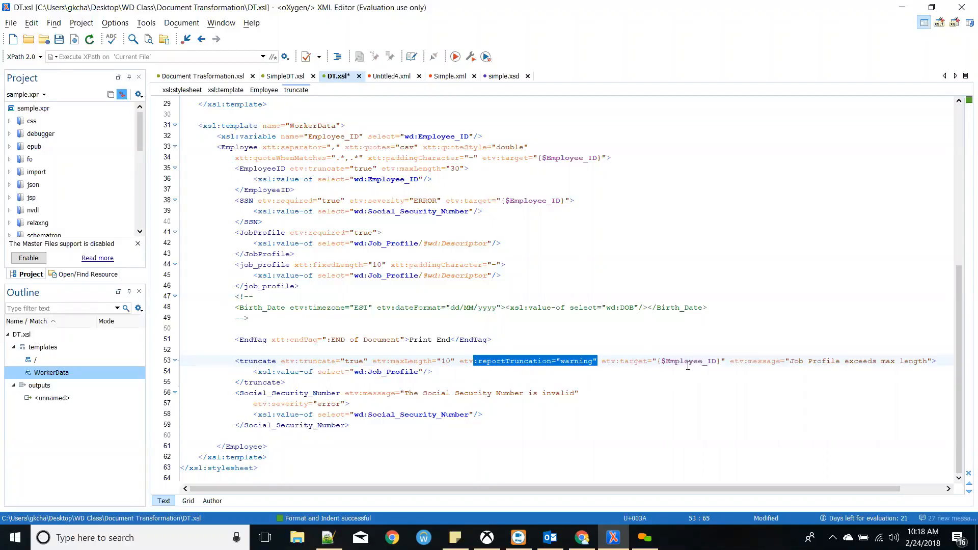
{"action": "left_click_drag", "start_coordinate": [730, 361], "coordinate": [605, 362]}
{"action": "left_click", "coordinate": [753, 360]}
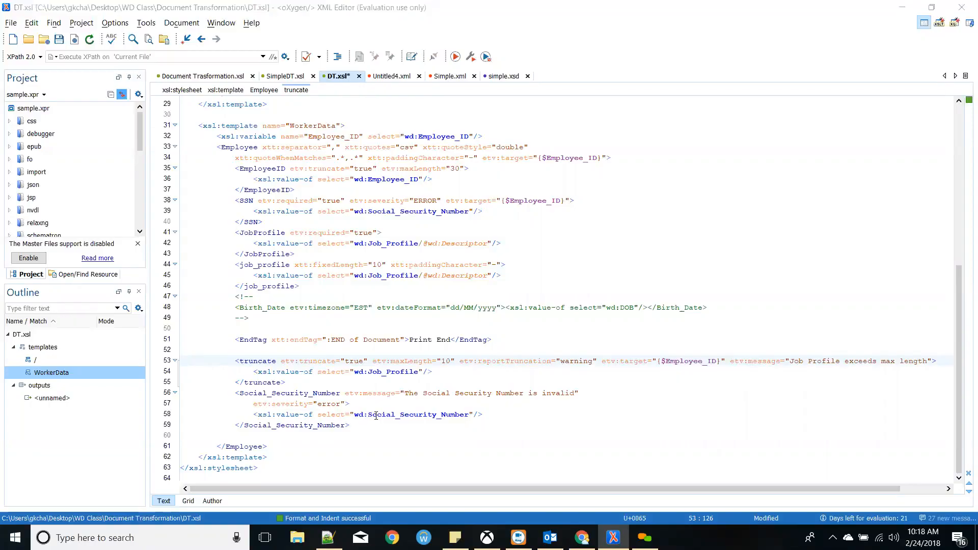
{"action": "key", "text": "alt+Tab"}
{"action": "key", "text": "alt+Tab"}
{"action": "key", "text": "alt+Tab"}
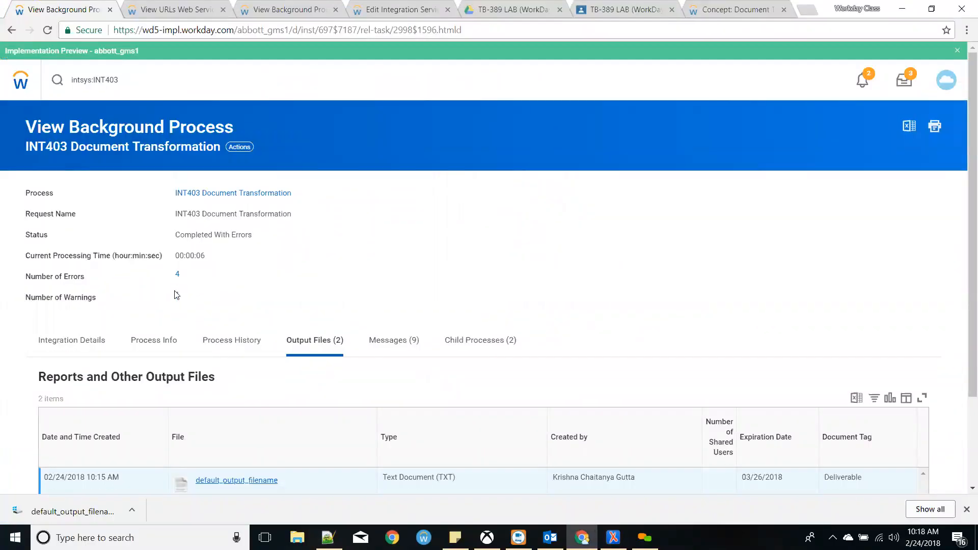
- Open the run's truncate warning message and read its summary
{"action": "left_click", "coordinate": [178, 296]}
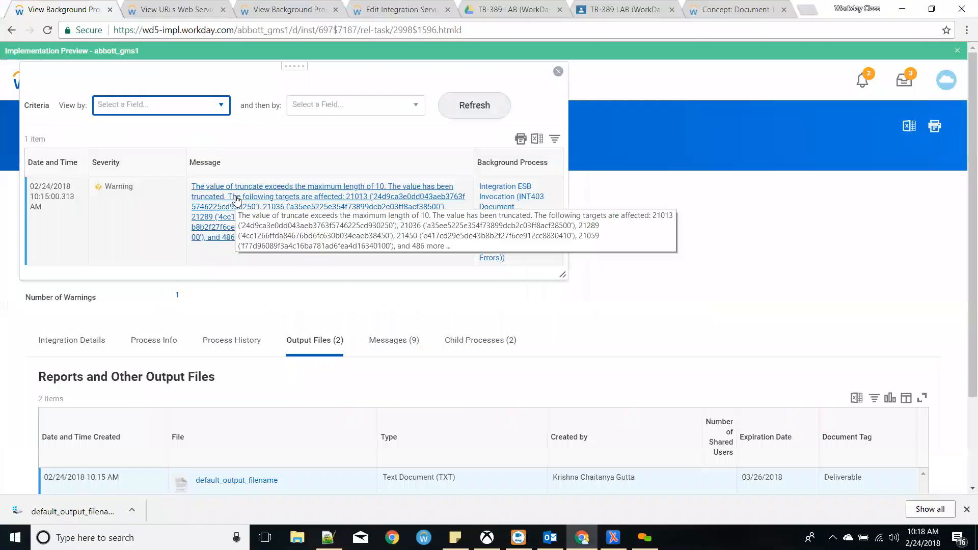
{"action": "left_click", "coordinate": [236, 198]}
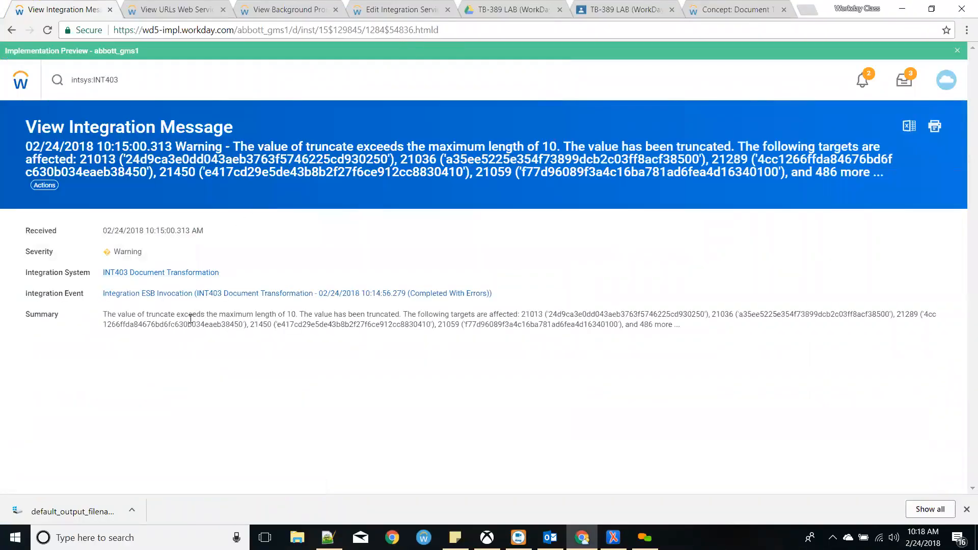
{"action": "left_click_drag", "start_coordinate": [189, 314], "coordinate": [275, 321]}
{"action": "left_click", "coordinate": [299, 314]}
{"action": "double_click", "coordinate": [168, 314]}
- Compare the warning with the truncate element on line 53 of DT.xsl
{"action": "key", "text": "alt+Tab"}
{"action": "key", "text": "alt+Tab"}
{"action": "key", "text": "alt+Tab"}
{"action": "key", "text": "Tab"}
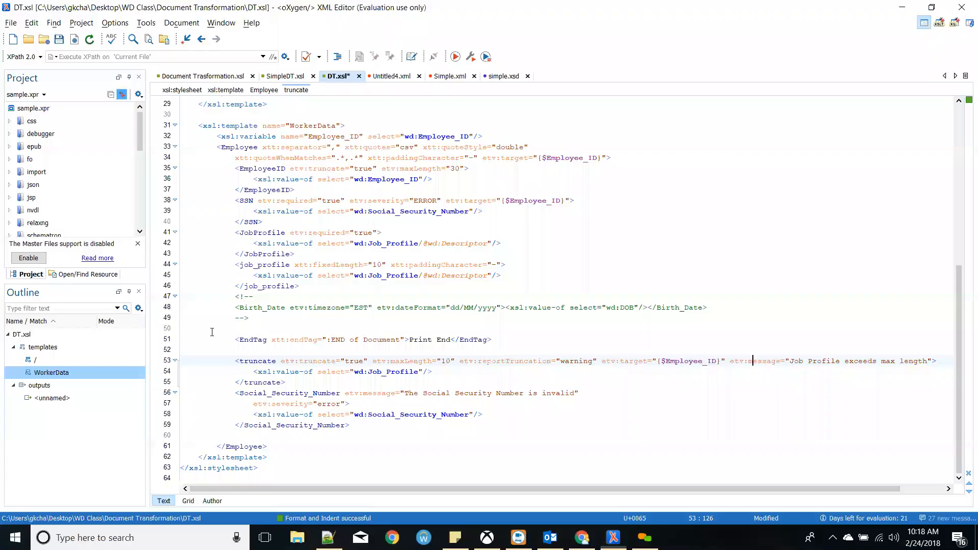
{"action": "double_click", "coordinate": [257, 361]}
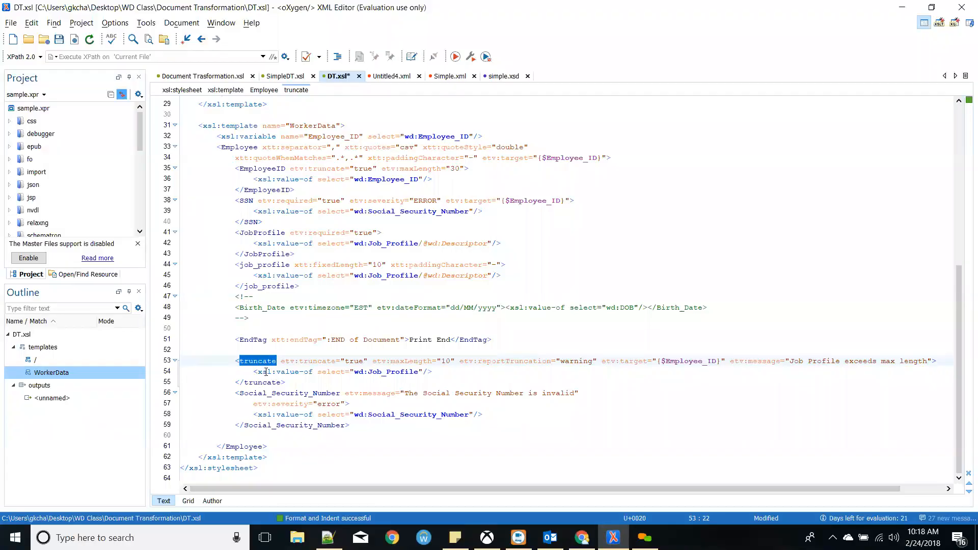
{"action": "mouse_move", "coordinate": [267, 373]}
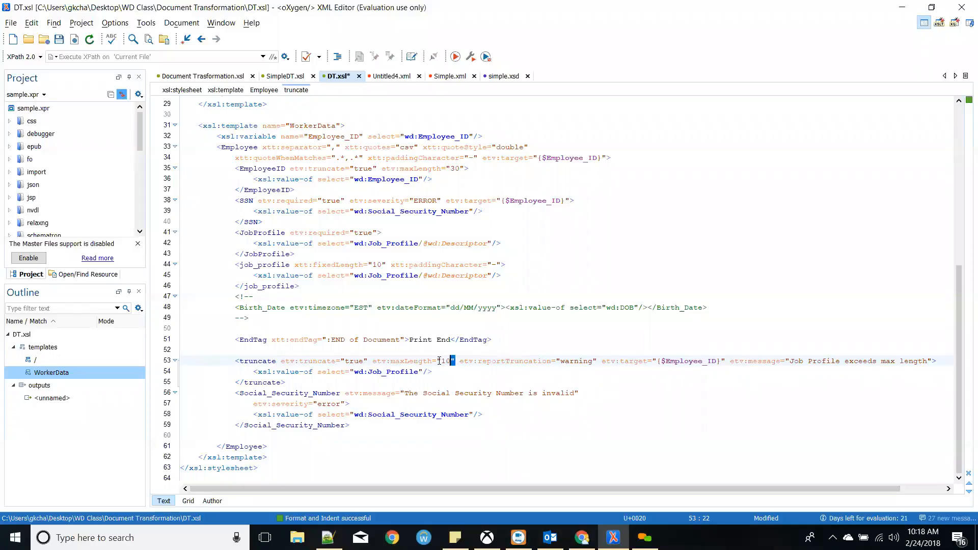
- Reread the warning summary and the first affected target's ID, then return to the process page
{"action": "key", "text": "alt+Tab"}
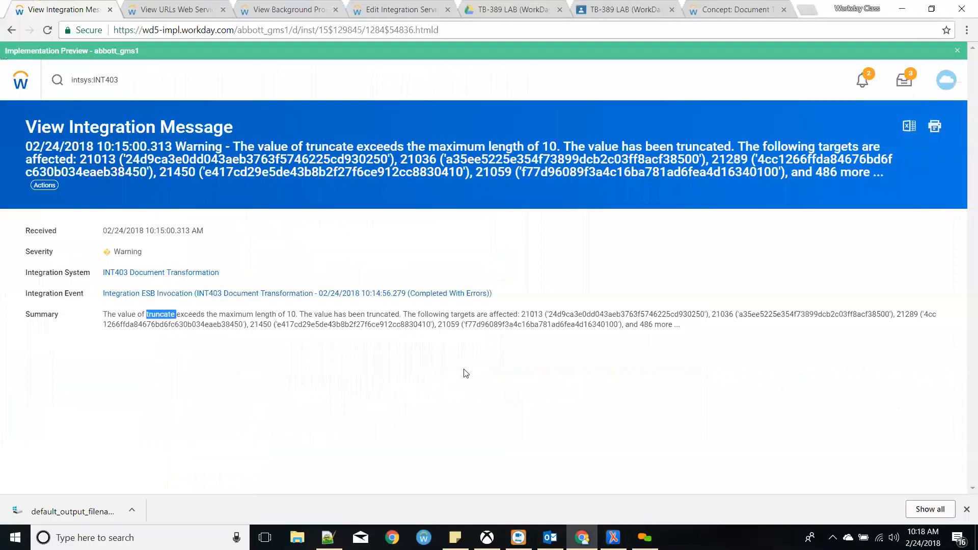
{"action": "left_click", "coordinate": [426, 360]}
{"action": "left_click_drag", "start_coordinate": [303, 315], "coordinate": [615, 325]}
{"action": "left_click", "coordinate": [616, 326]}
{"action": "double_click", "coordinate": [539, 314]}
{"action": "left_click", "coordinate": [11, 29]}
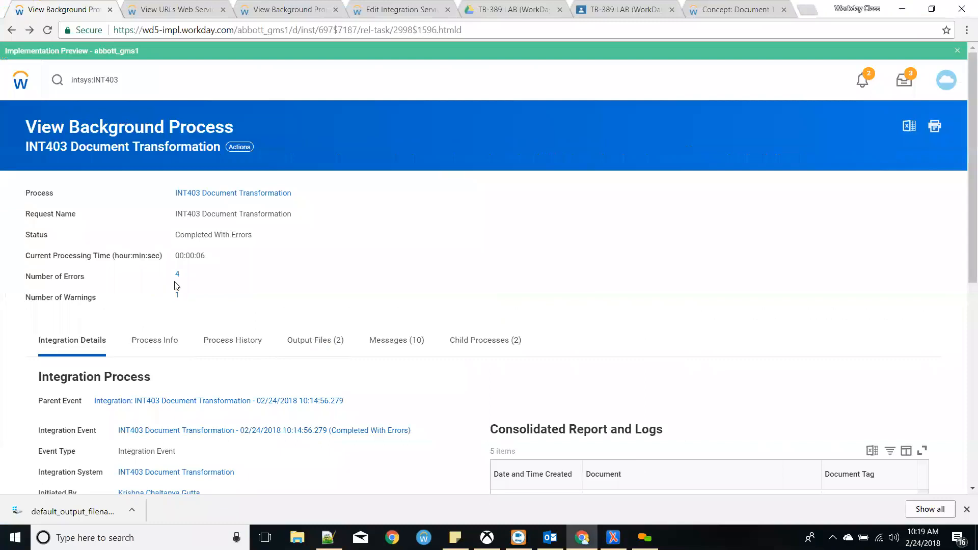
- Review the run's four error messages
{"action": "left_click", "coordinate": [178, 274]}
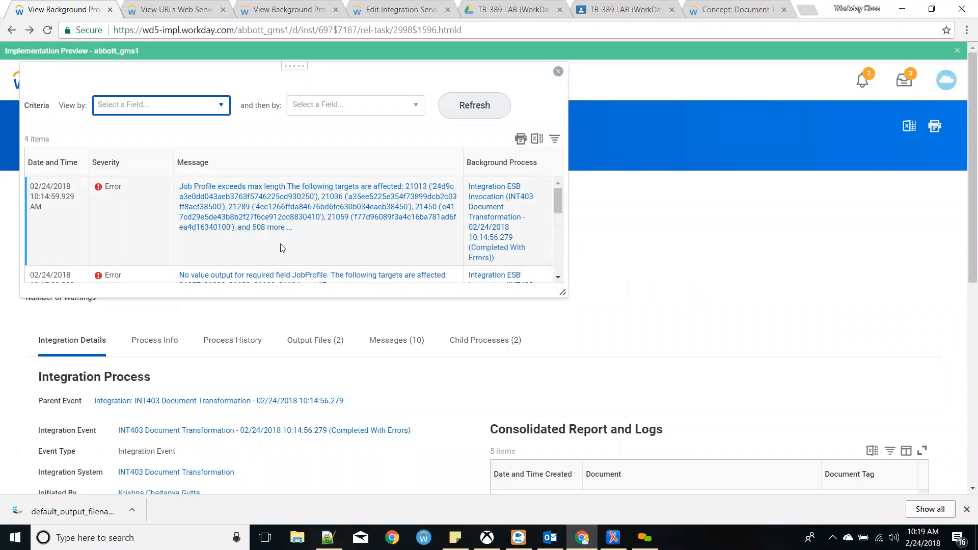
{"action": "scroll", "coordinate": [277, 247], "scroll_direction": "down", "scroll_amount": 1}
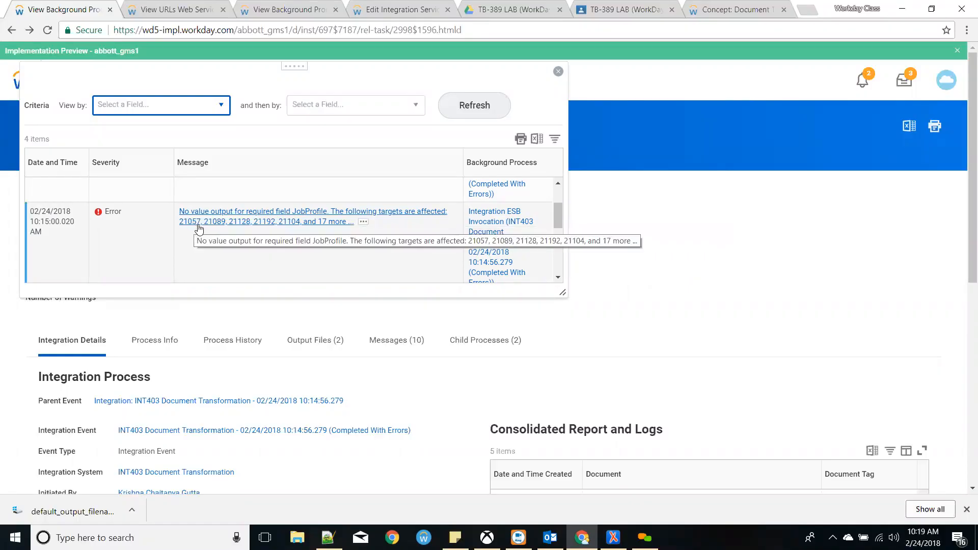
{"action": "scroll", "coordinate": [334, 236], "scroll_direction": "down", "scroll_amount": 2}
{"action": "scroll", "coordinate": [336, 236], "scroll_direction": "down", "scroll_amount": 5}
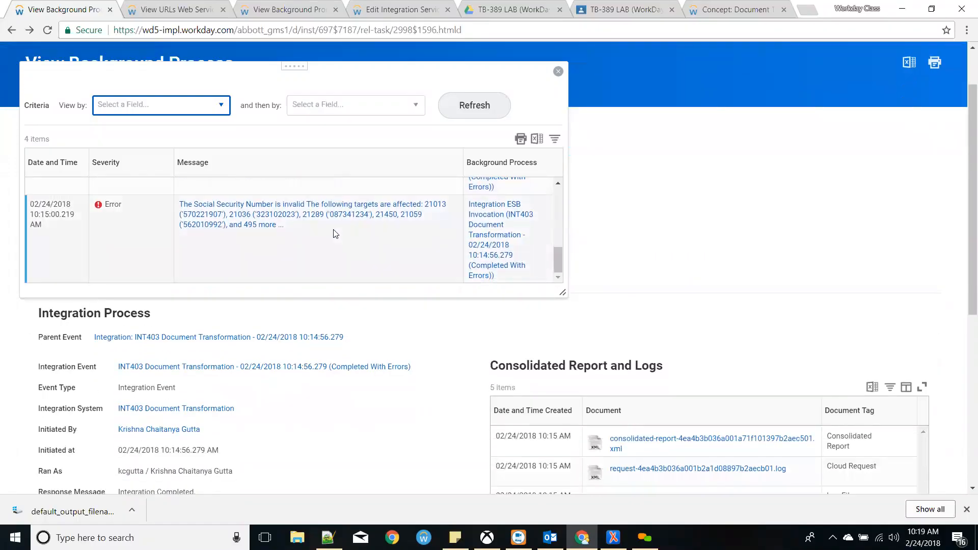
{"action": "scroll", "coordinate": [330, 235], "scroll_direction": "down", "scroll_amount": 2}
{"action": "scroll", "coordinate": [325, 235], "scroll_direction": "up", "scroll_amount": 2}
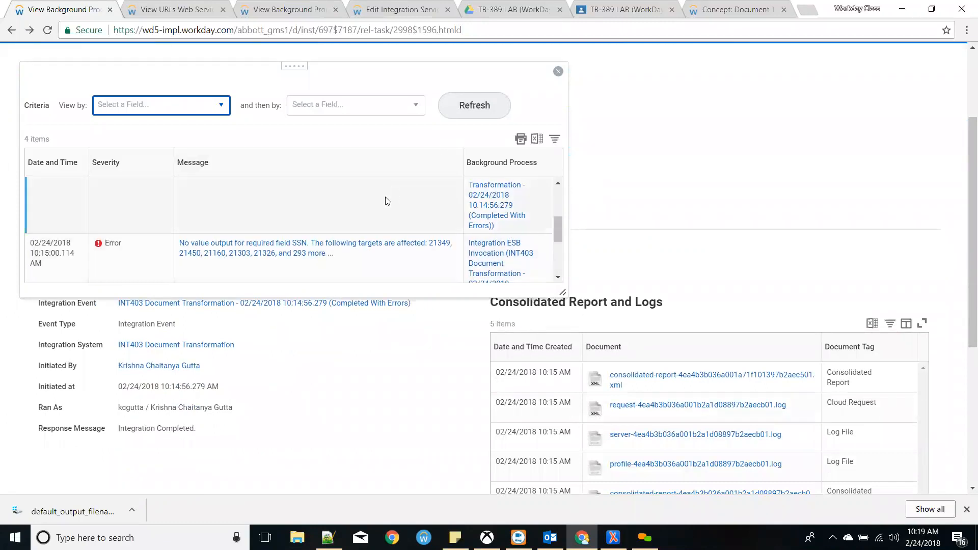
{"action": "left_click", "coordinate": [557, 73]}
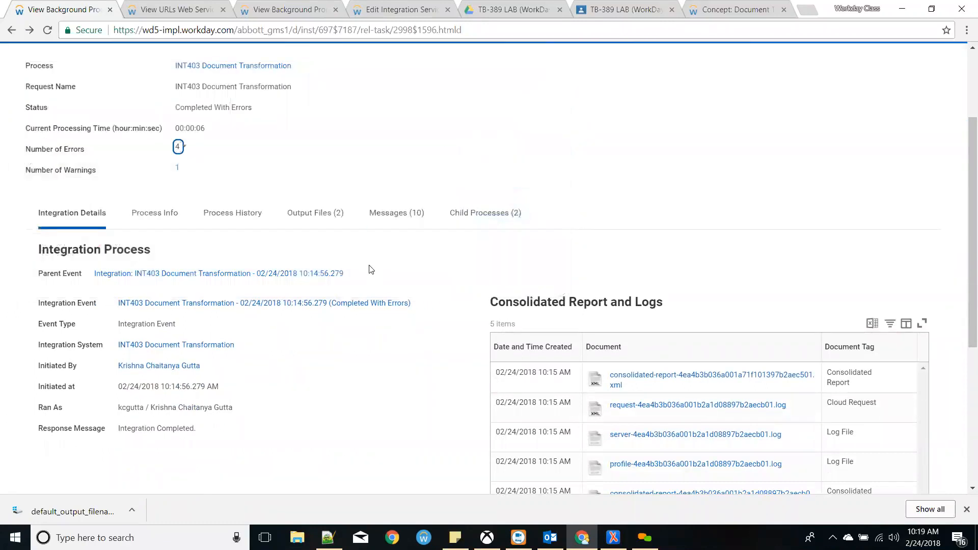
- Show the run's output files and download MessagesAudit_1.zip
{"action": "left_click", "coordinate": [334, 224]}
{"action": "left_click", "coordinate": [397, 257]}
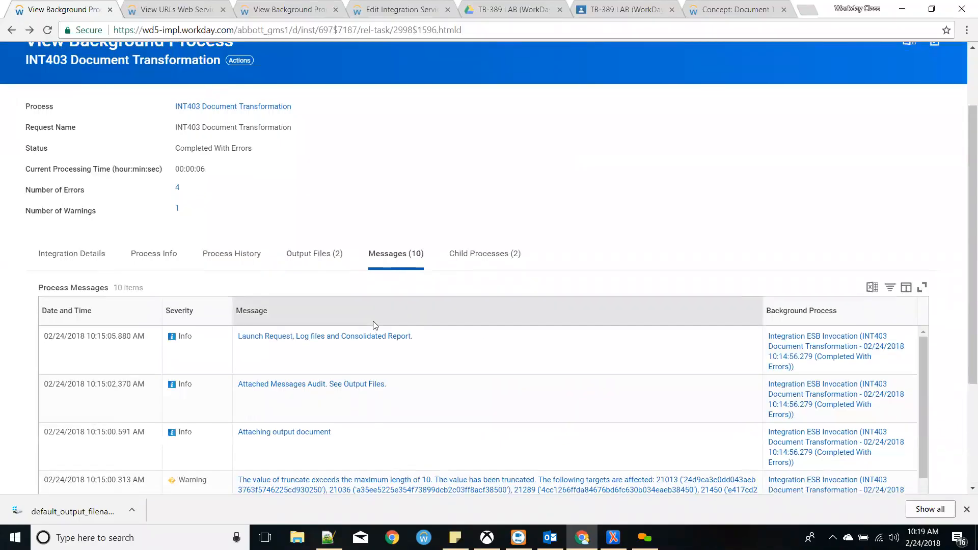
{"action": "scroll", "coordinate": [373, 321], "scroll_direction": "down", "scroll_amount": 3}
{"action": "scroll", "coordinate": [371, 335], "scroll_direction": "down", "scroll_amount": 4}
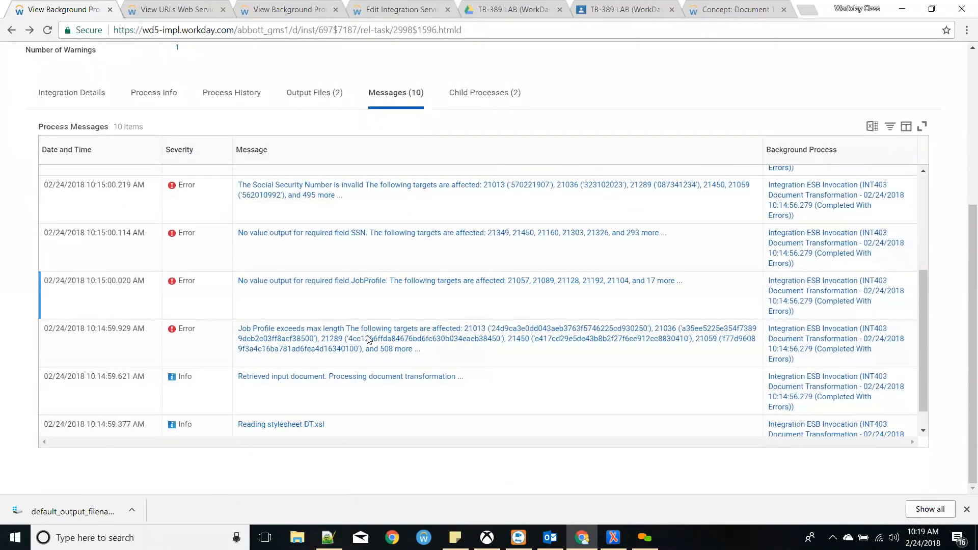
{"action": "scroll", "coordinate": [483, 354], "scroll_direction": "down", "scroll_amount": 1}
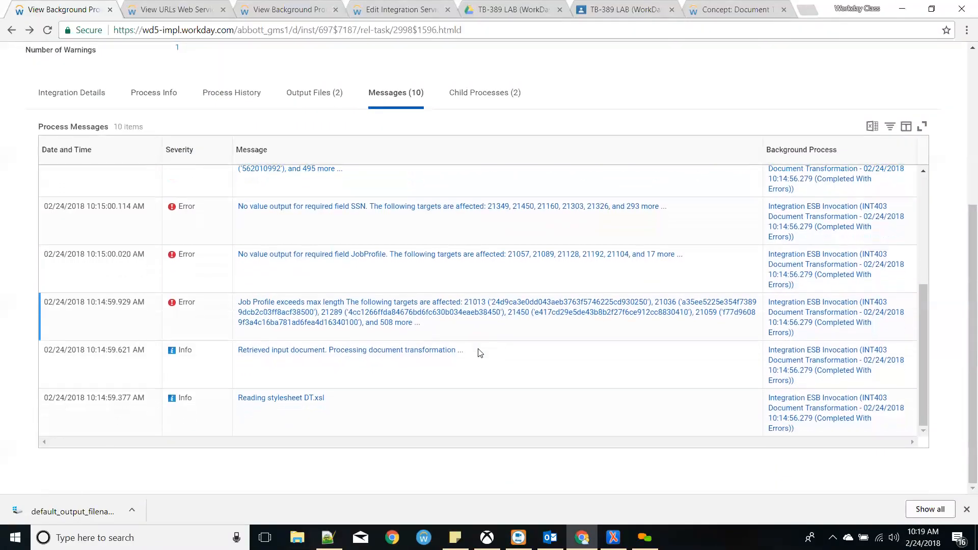
{"action": "scroll", "coordinate": [481, 204], "scroll_direction": "up", "scroll_amount": 5}
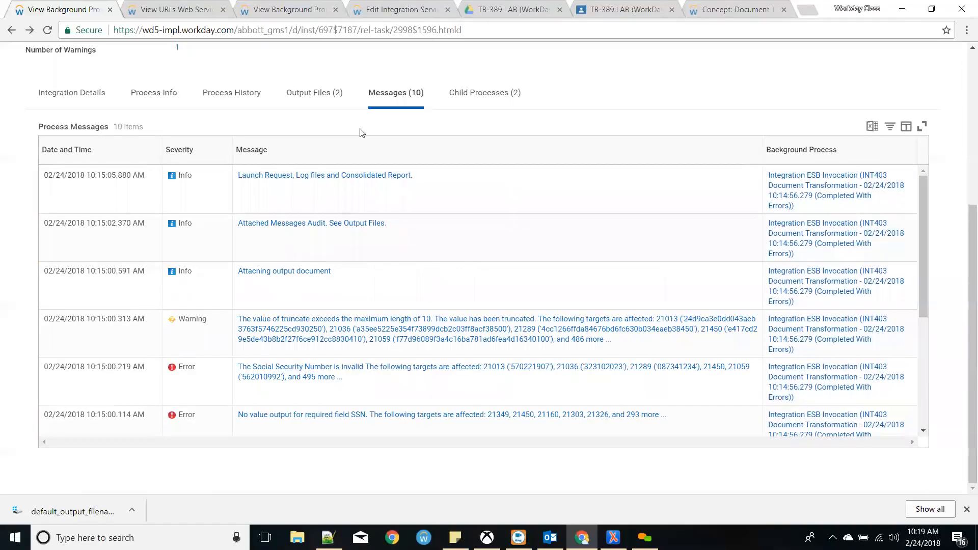
{"action": "left_click", "coordinate": [329, 95]}
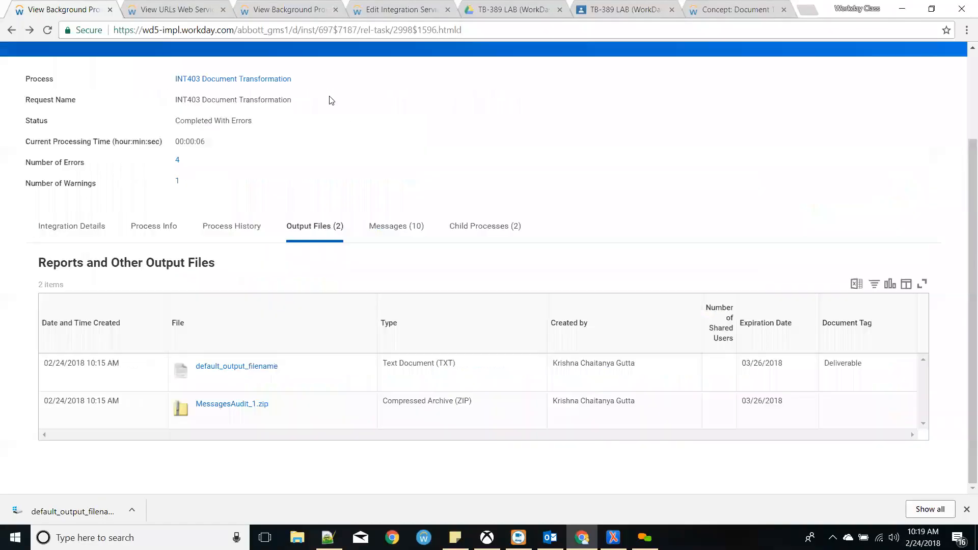
{"action": "left_click", "coordinate": [236, 408]}
- Open transformed_document.xml from the audit zip and inspect Employee 21001's EmployeeID truncate attribute
{"action": "left_click", "coordinate": [89, 518]}
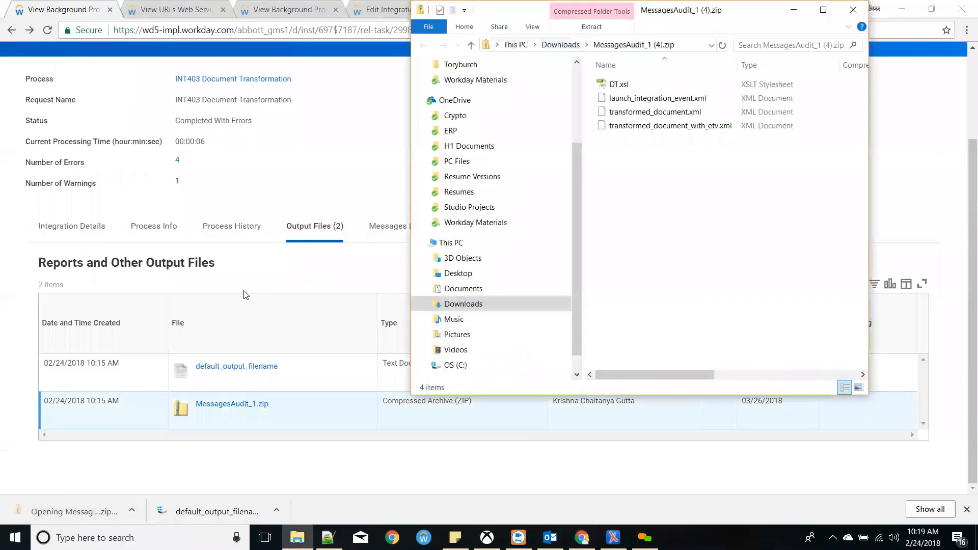
{"action": "double_click", "coordinate": [654, 113]}
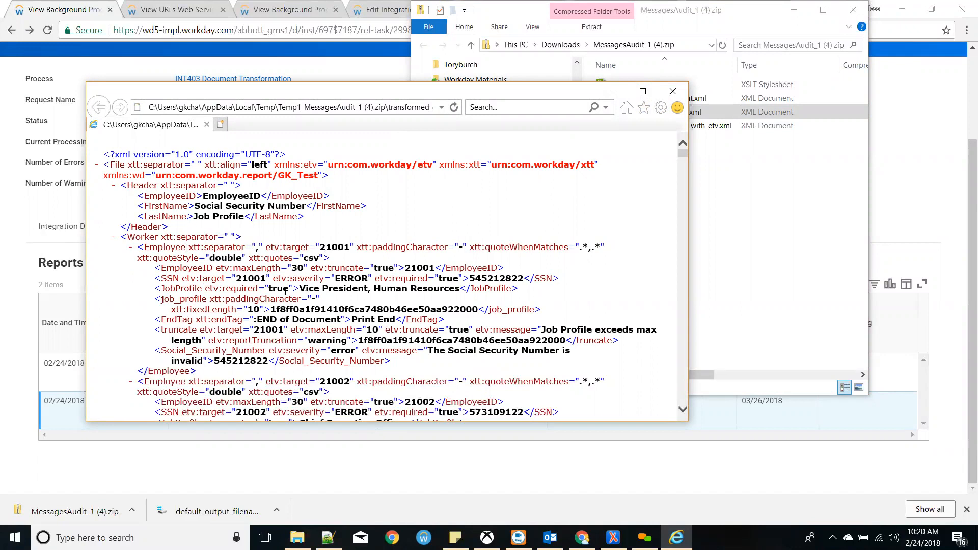
{"action": "left_click", "coordinate": [170, 249]}
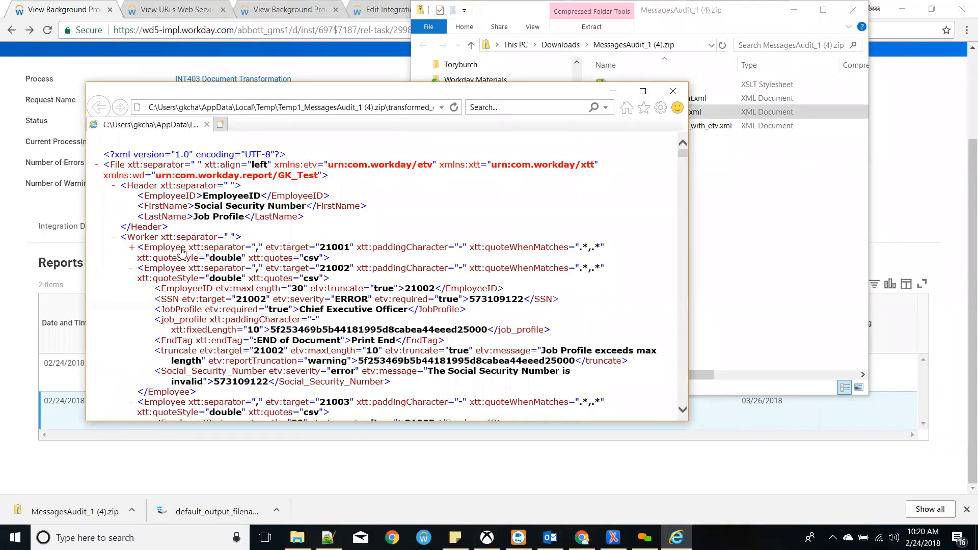
{"action": "left_click", "coordinate": [177, 250]}
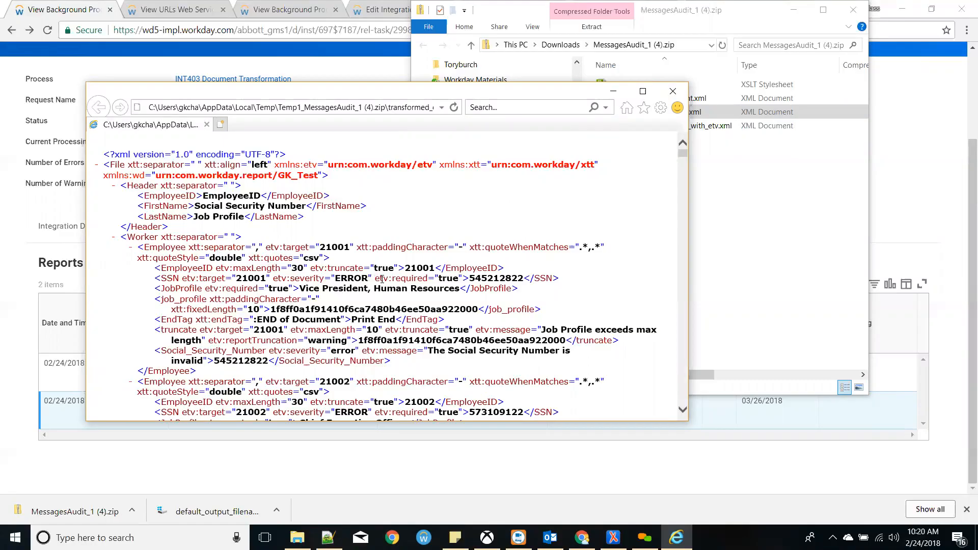
{"action": "left_click_drag", "start_coordinate": [403, 268], "coordinate": [328, 269]}
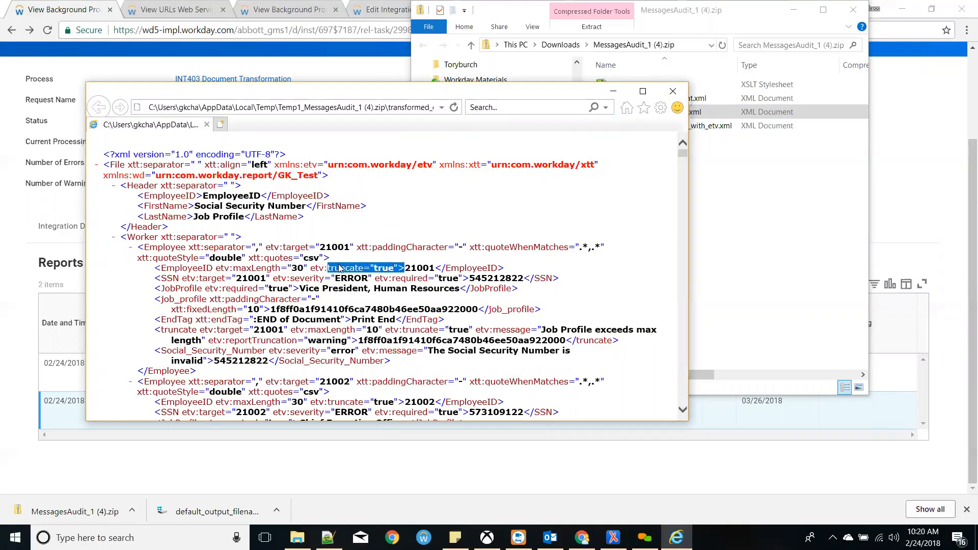
{"action": "left_click", "coordinate": [359, 12]}
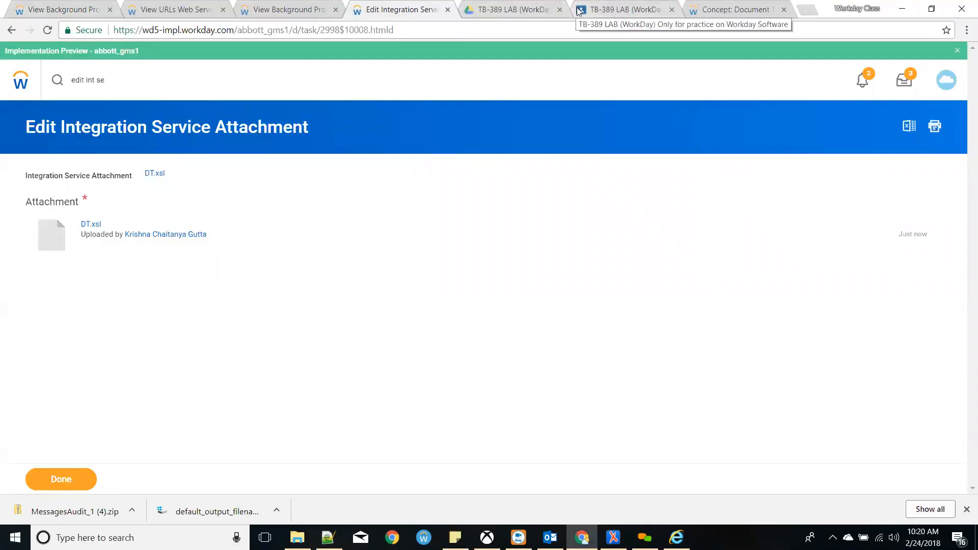
- Close the TB-389 LAB Drive page and view the City truncation example on the concept page
{"action": "left_click", "coordinate": [604, 11]}
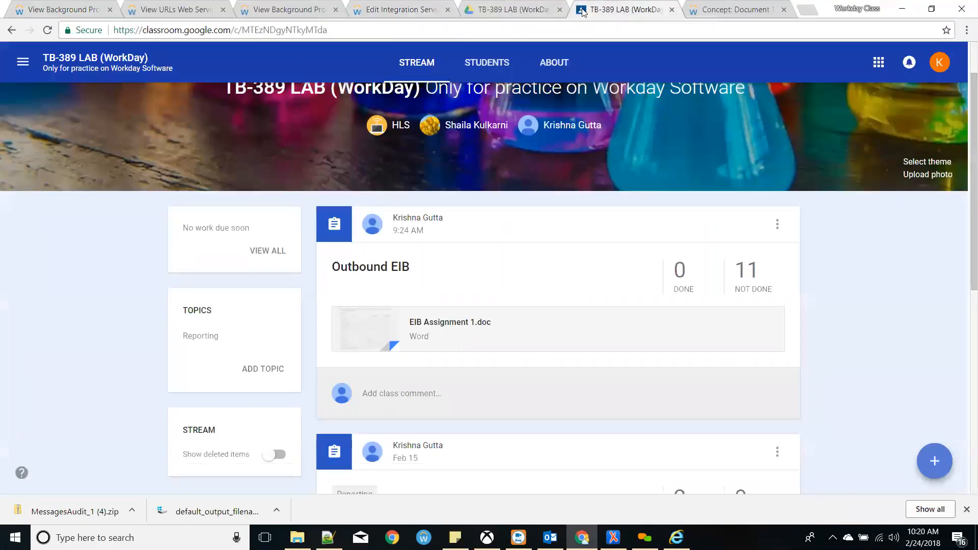
{"action": "left_click", "coordinate": [560, 10]}
{"action": "left_click", "coordinate": [581, 12]}
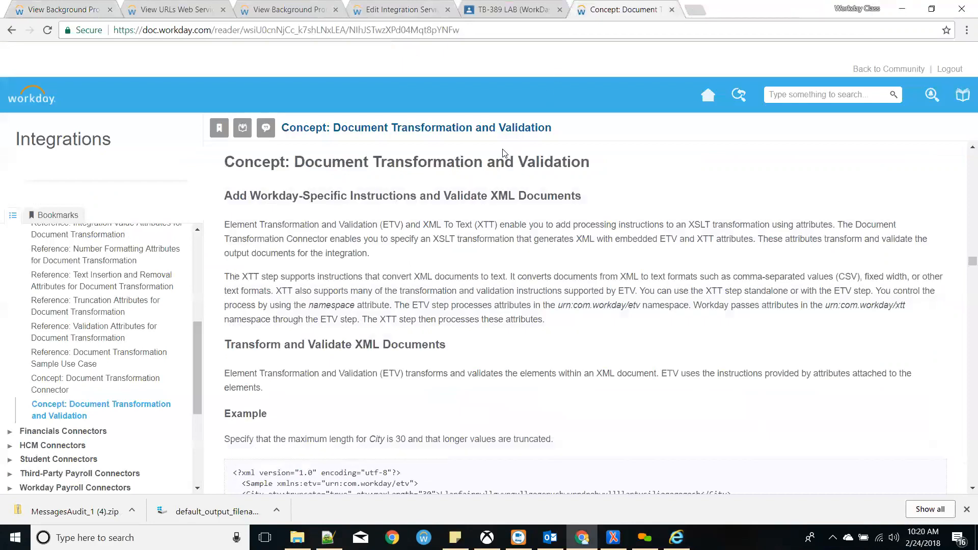
{"action": "scroll", "coordinate": [280, 311], "scroll_direction": "down", "scroll_amount": 1}
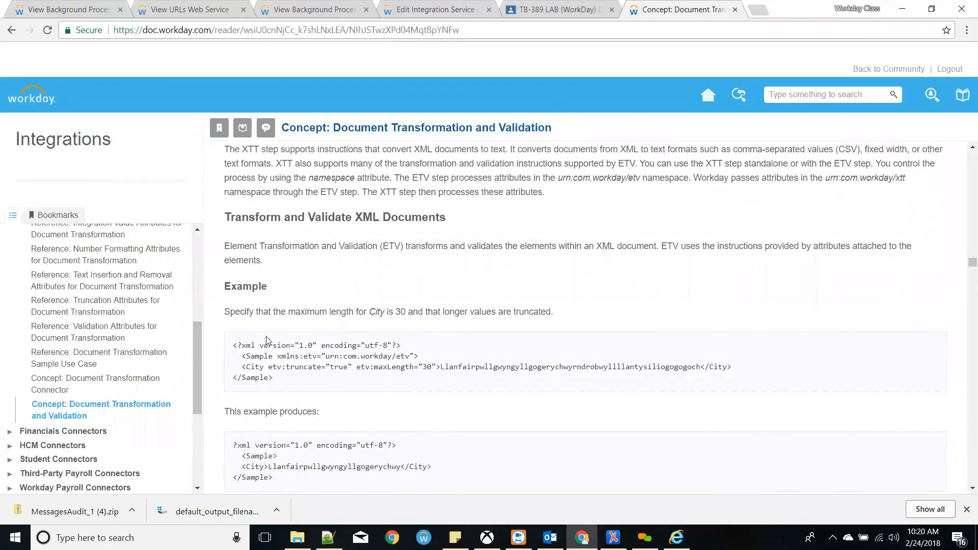
{"action": "left_click_drag", "start_coordinate": [238, 347], "coordinate": [369, 389]}
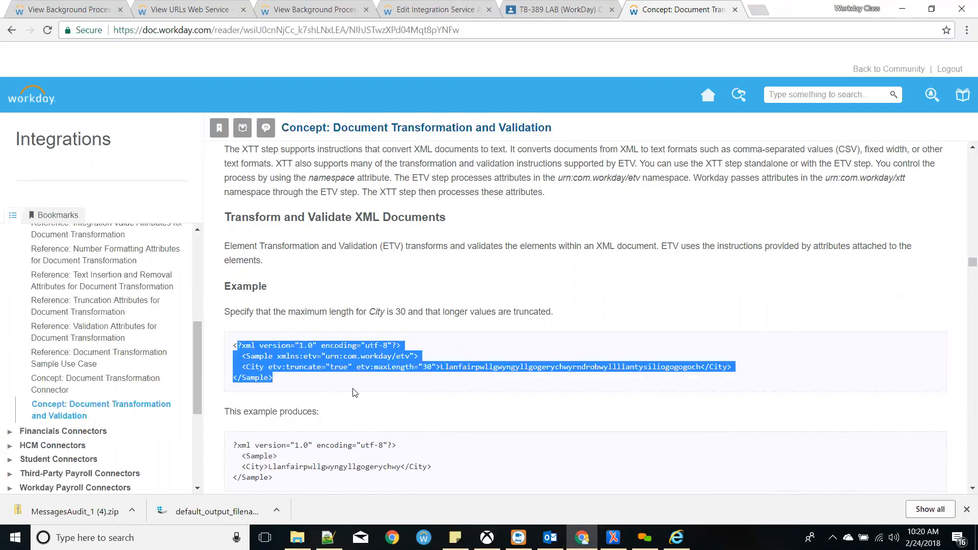
- Scroll up to the Reference: Validation Attributes for Document Transformation page
{"action": "scroll", "coordinate": [351, 390], "scroll_direction": "down", "scroll_amount": 2}
{"action": "scroll", "coordinate": [311, 379], "scroll_direction": "up", "scroll_amount": 20}
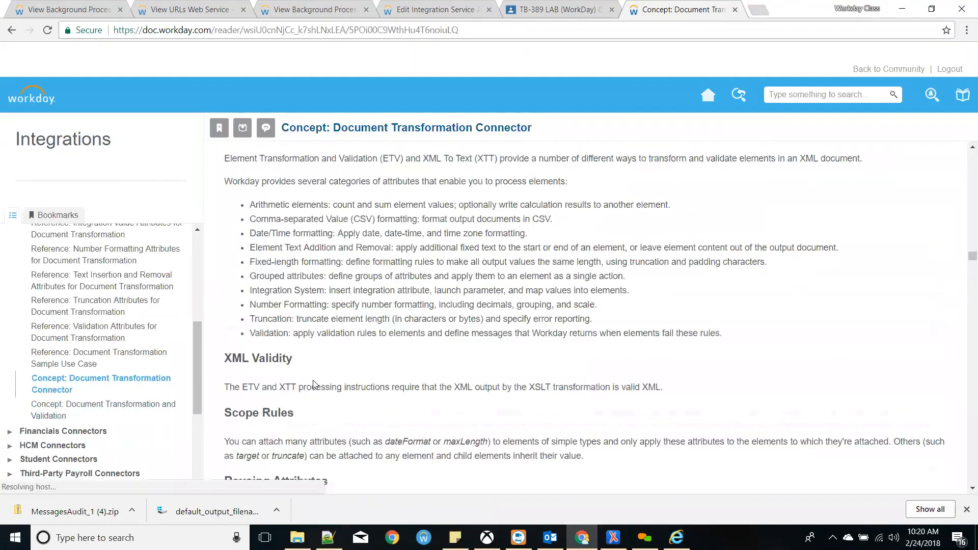
{"action": "scroll", "coordinate": [316, 379], "scroll_direction": "up", "scroll_amount": 15}
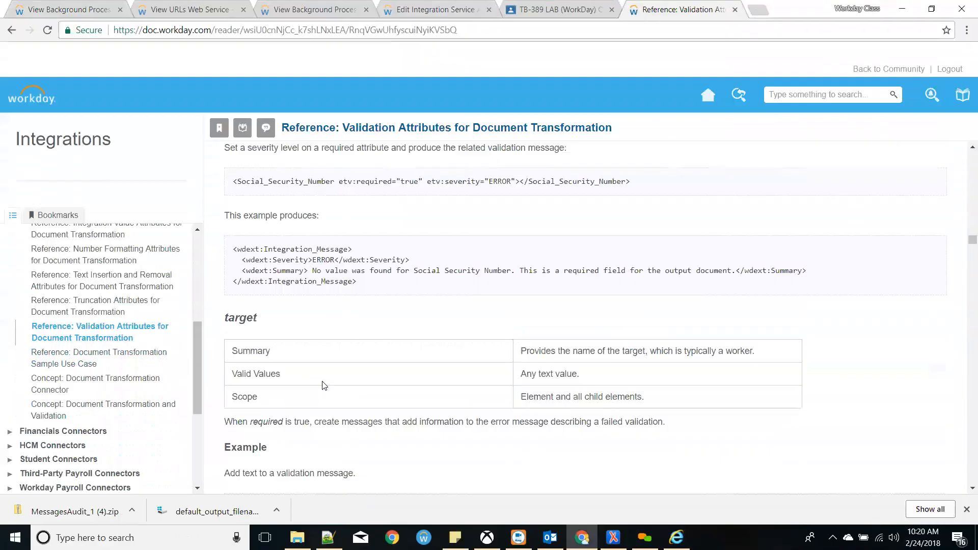
{"action": "scroll", "coordinate": [328, 390], "scroll_direction": "up", "scroll_amount": 15}
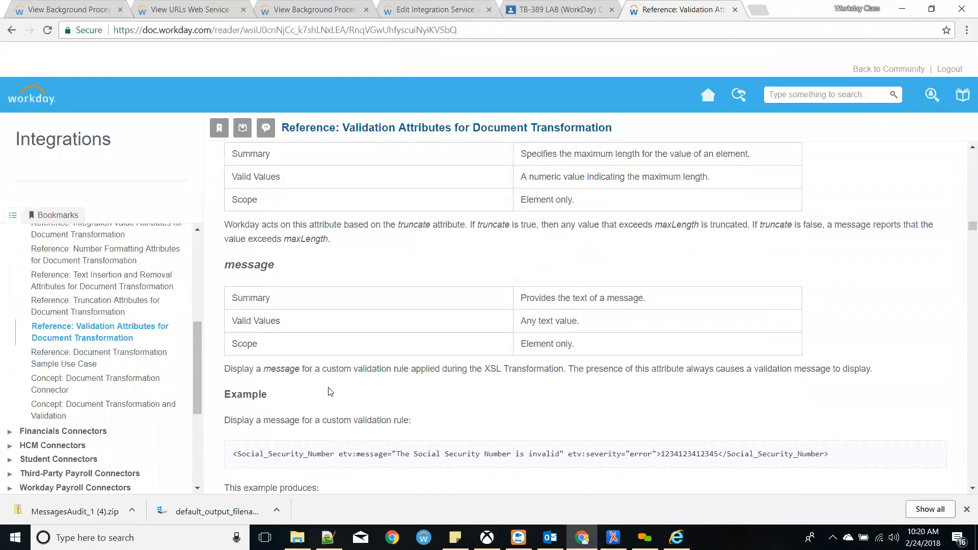
{"action": "scroll", "coordinate": [330, 390], "scroll_direction": "up", "scroll_amount": 2}
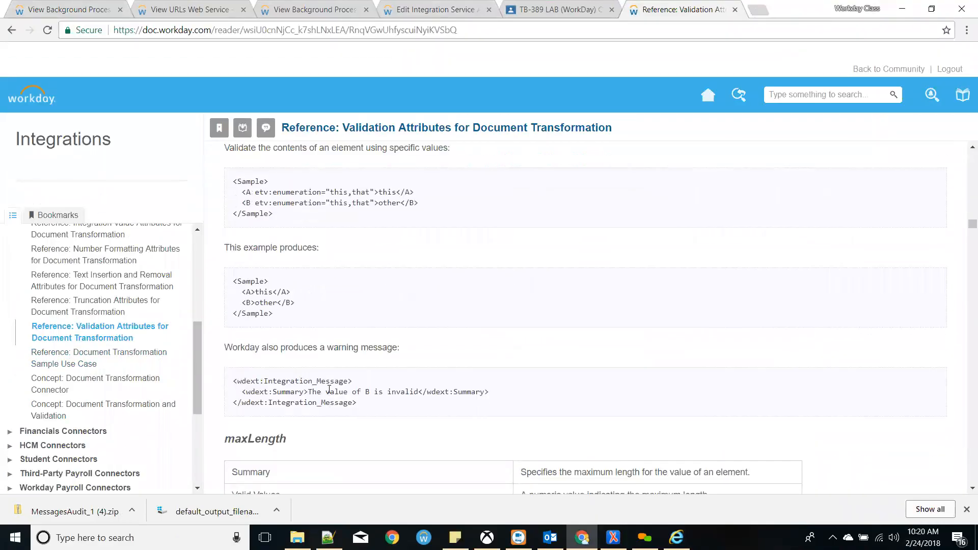
{"action": "scroll", "coordinate": [329, 391], "scroll_direction": "up", "scroll_amount": 15}
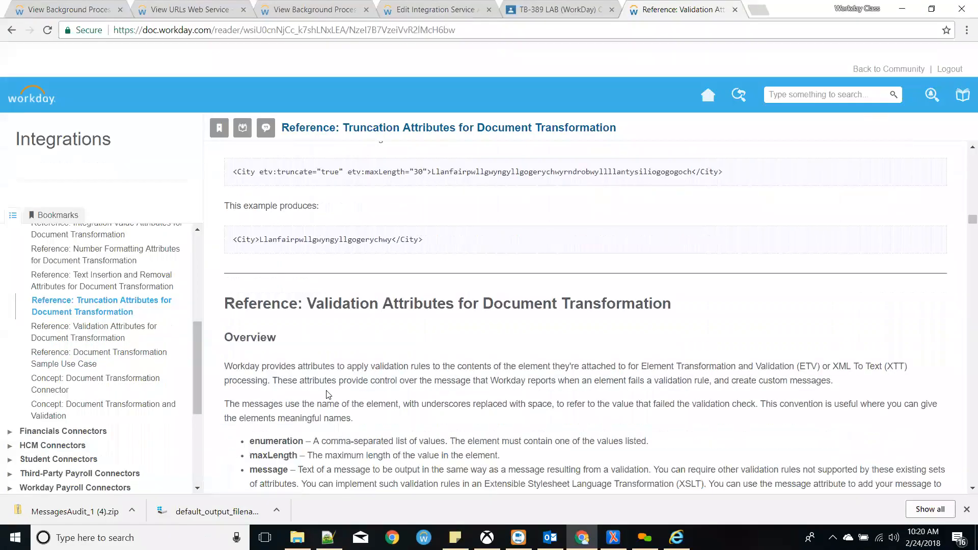
- Highlight the required, target and targetWID attributes in the Validation Attributes Overview
{"action": "scroll", "coordinate": [328, 394], "scroll_direction": "down", "scroll_amount": 4}
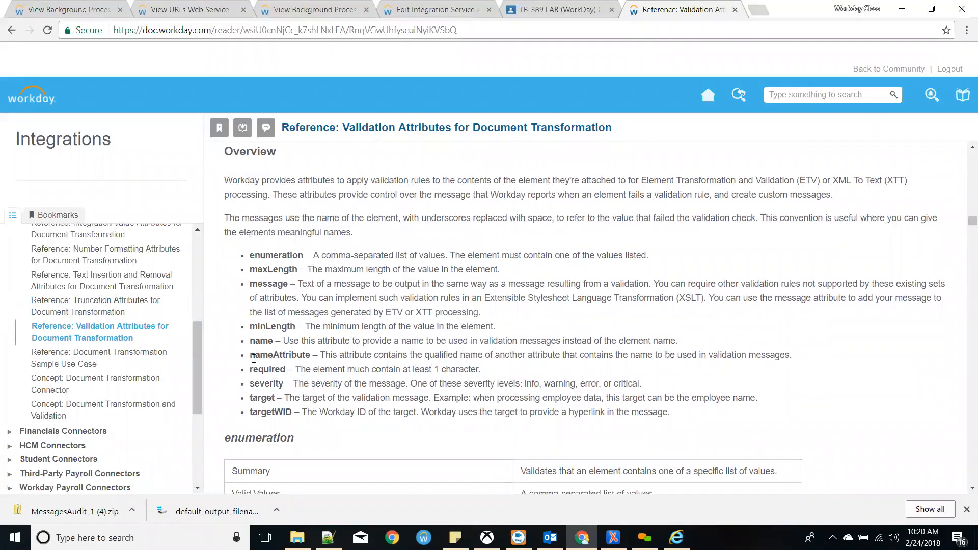
{"action": "mouse_move", "coordinate": [250, 370]}
{"action": "left_mouse_down"}
{"action": "mouse_move", "coordinate": [286, 373]}
{"action": "mouse_move", "coordinate": [249, 384]}
{"action": "left_mouse_up"}
{"action": "left_click", "coordinate": [280, 383]}
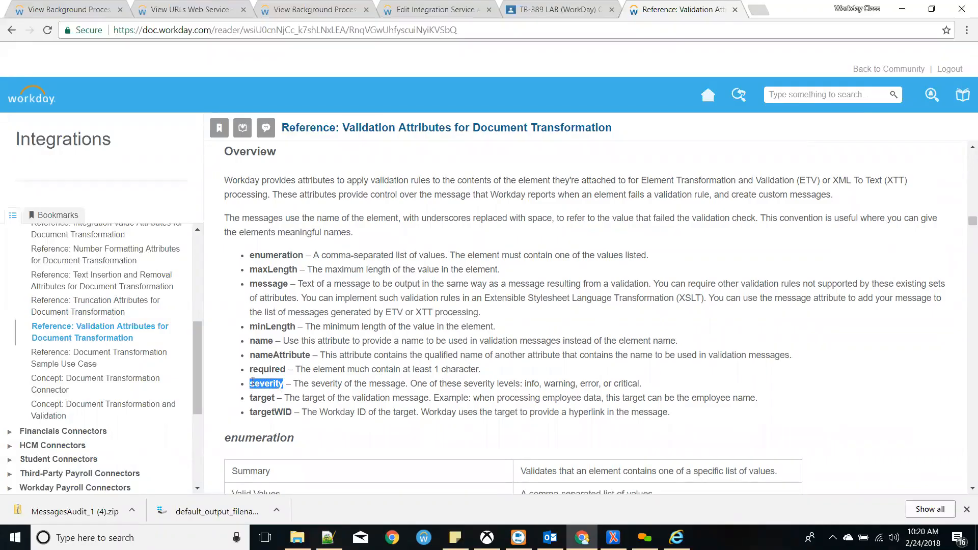
{"action": "double_click", "coordinate": [265, 399]}
{"action": "double_click", "coordinate": [270, 412]}
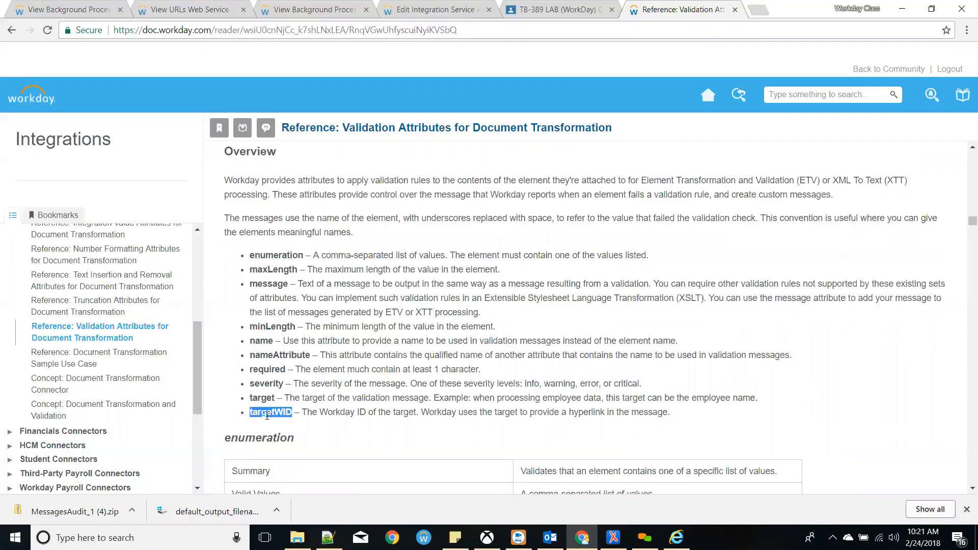
{"action": "left_click_drag", "start_coordinate": [430, 413], "coordinate": [247, 408]}
{"action": "left_click", "coordinate": [673, 414]}
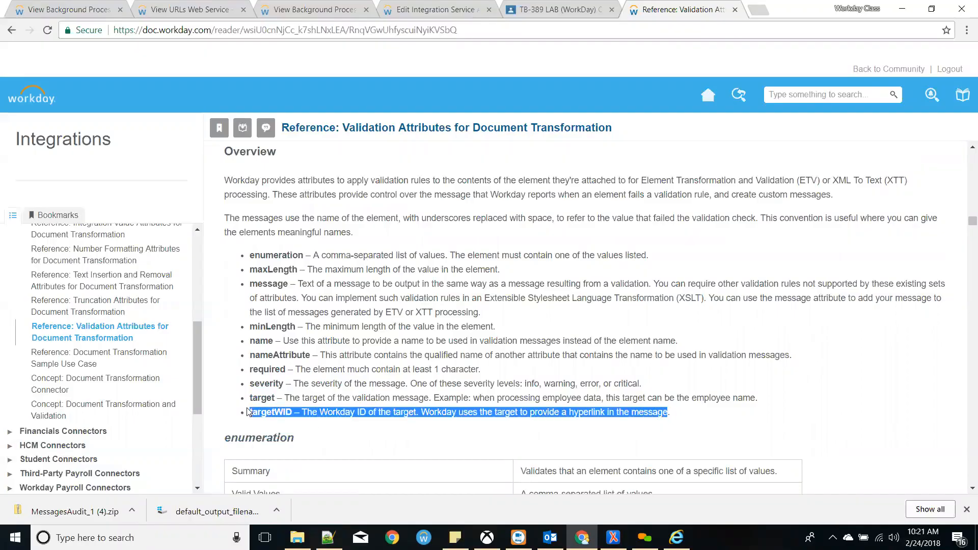
{"action": "left_click", "coordinate": [249, 412]}
{"action": "double_click", "coordinate": [263, 411]}
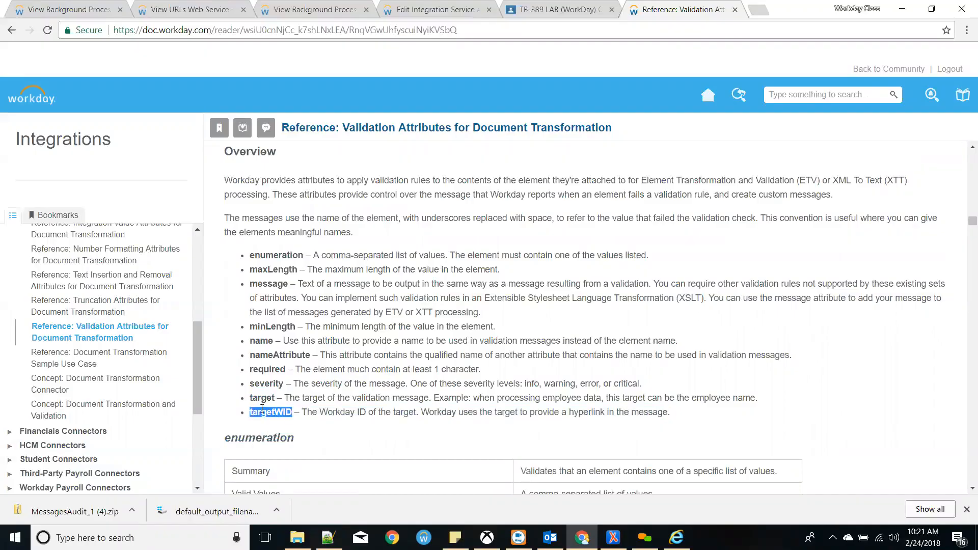
- Scroll down to the targetWID section and its example
{"action": "scroll", "coordinate": [263, 412], "scroll_direction": "down", "scroll_amount": 9}
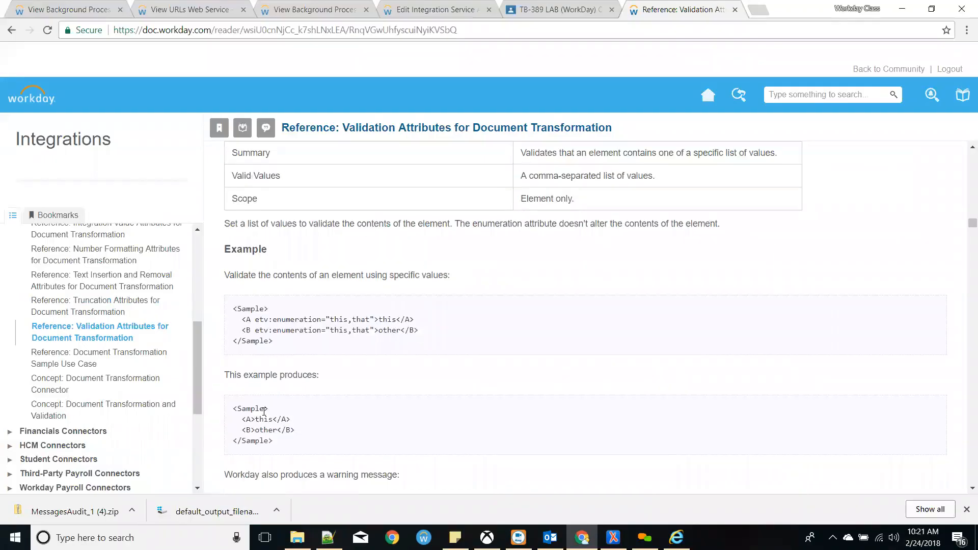
{"action": "scroll", "coordinate": [263, 411], "scroll_direction": "down", "scroll_amount": 10}
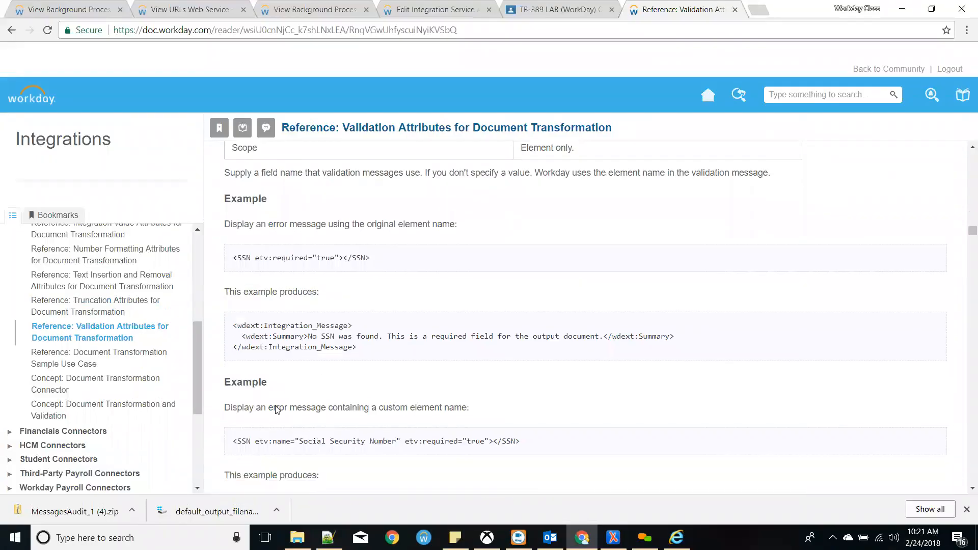
{"action": "scroll", "coordinate": [275, 411], "scroll_direction": "down", "scroll_amount": 10}
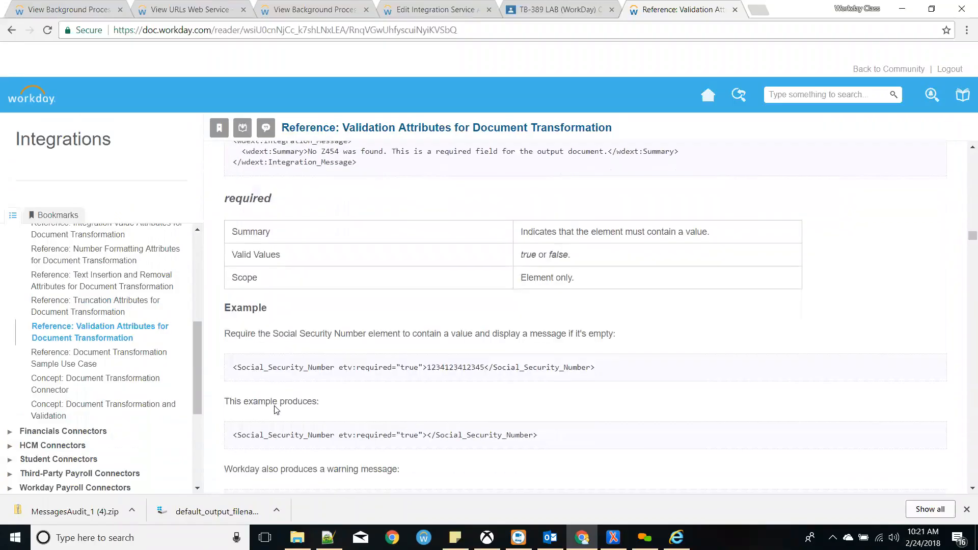
{"action": "scroll", "coordinate": [275, 411], "scroll_direction": "down", "scroll_amount": 9}
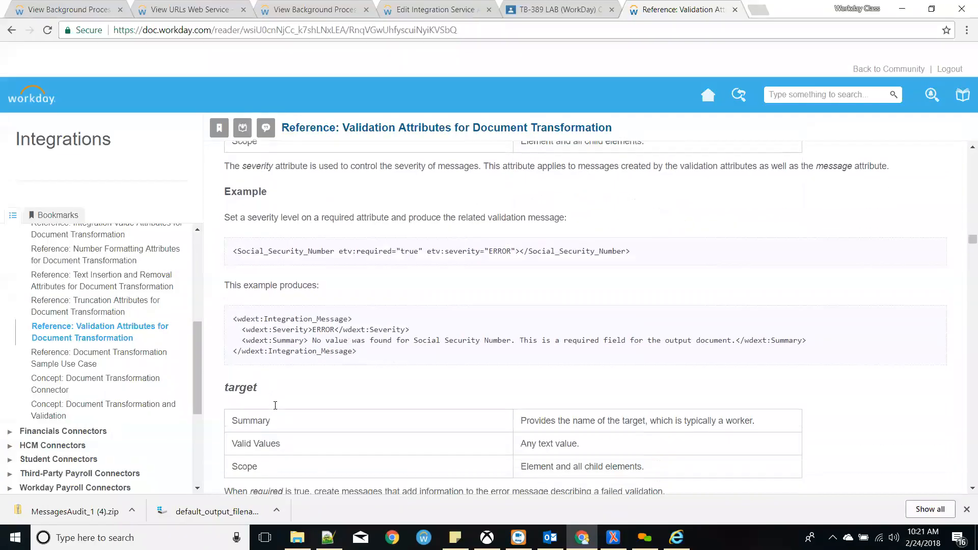
{"action": "scroll", "coordinate": [276, 409], "scroll_direction": "down", "scroll_amount": 10}
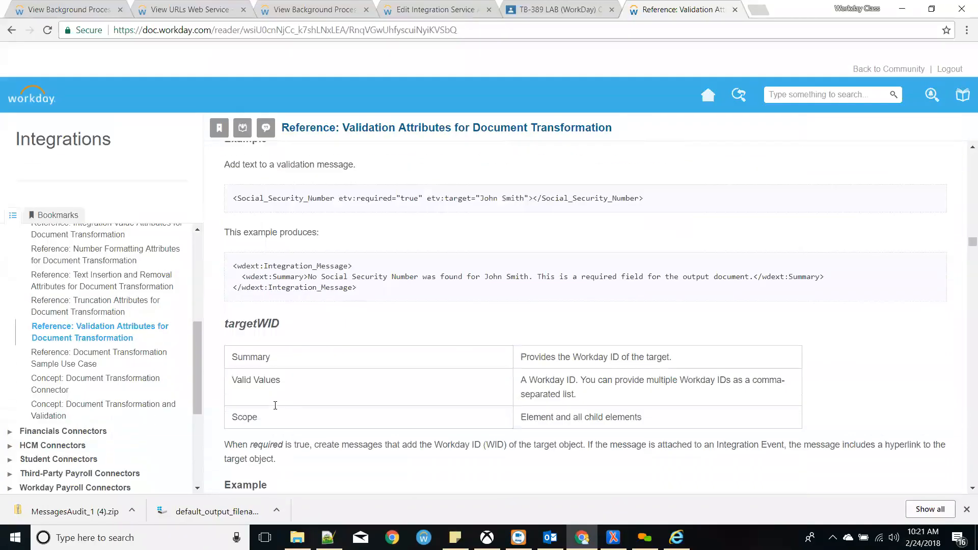
{"action": "scroll", "coordinate": [275, 409], "scroll_direction": "down", "scroll_amount": 1}
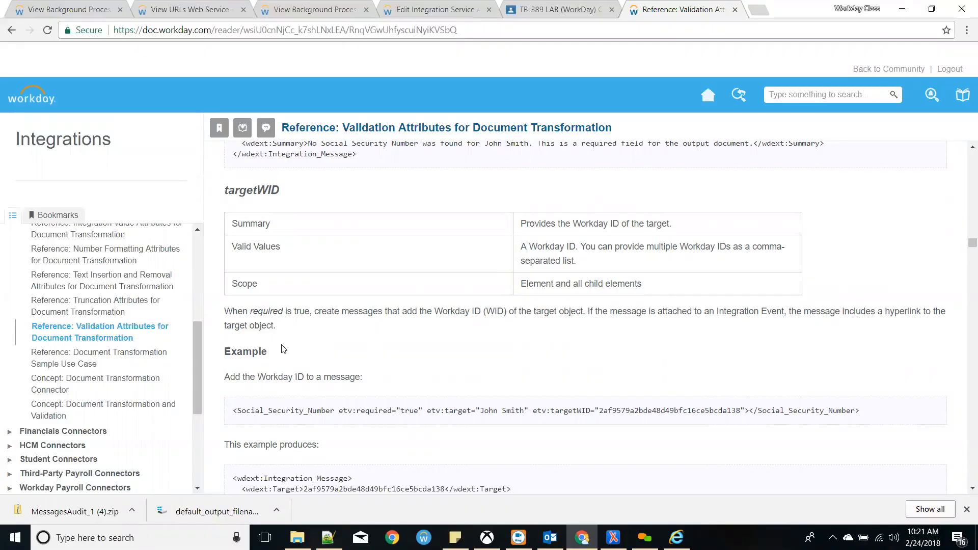
- Highlight the sample targetWID value in the example, then return to the GK_Test web service URLs
{"action": "scroll", "coordinate": [282, 348], "scroll_direction": "down", "scroll_amount": 4}
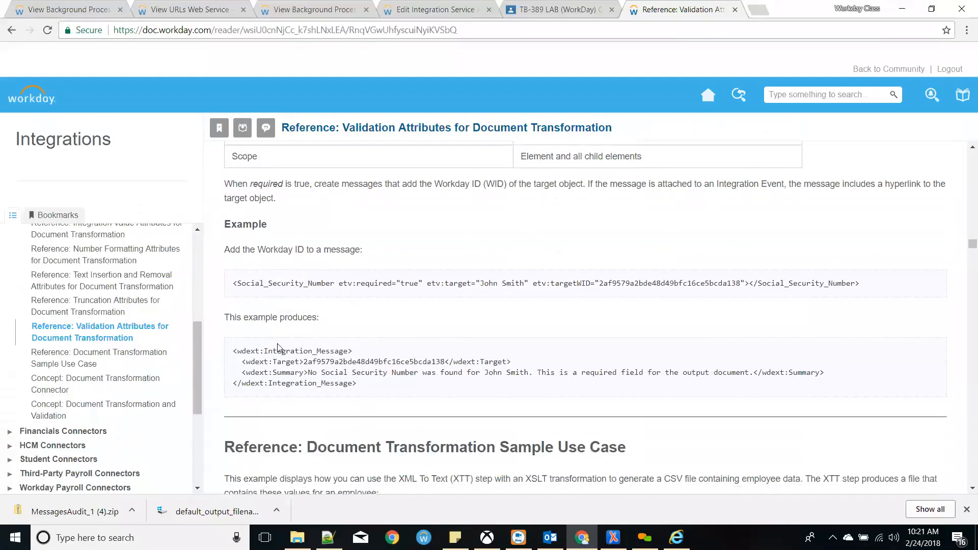
{"action": "scroll", "coordinate": [278, 348], "scroll_direction": "up", "scroll_amount": 2}
{"action": "left_click_drag", "start_coordinate": [601, 282], "coordinate": [742, 279]}
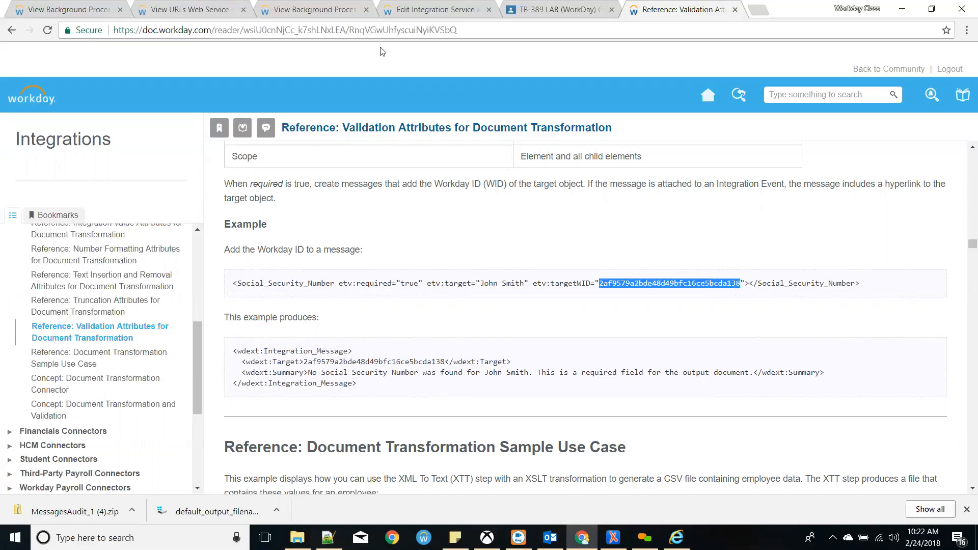
{"action": "left_click", "coordinate": [174, 6]}
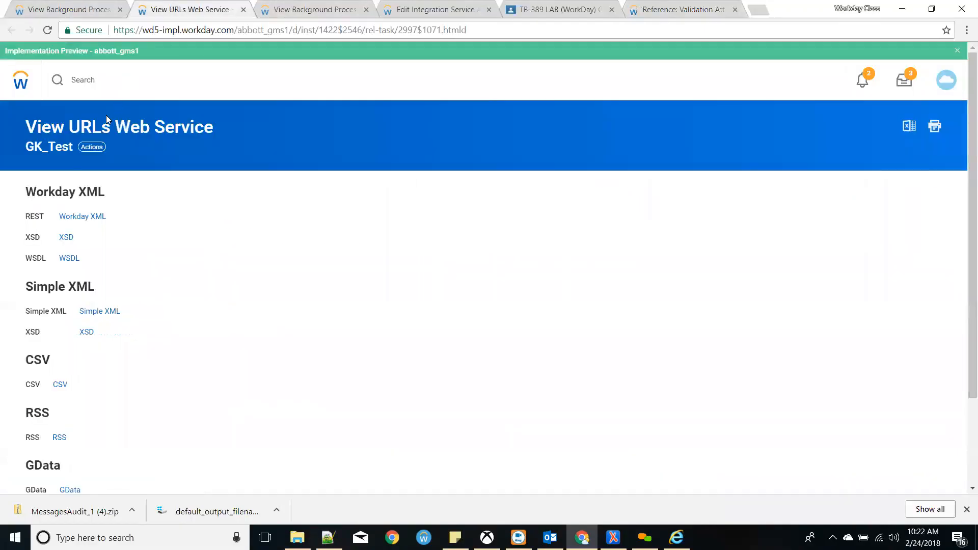
- Add a Workday ID column below Employee ID in the GK_Test custom report and save it
{"action": "mouse_move", "coordinate": [145, 217]}
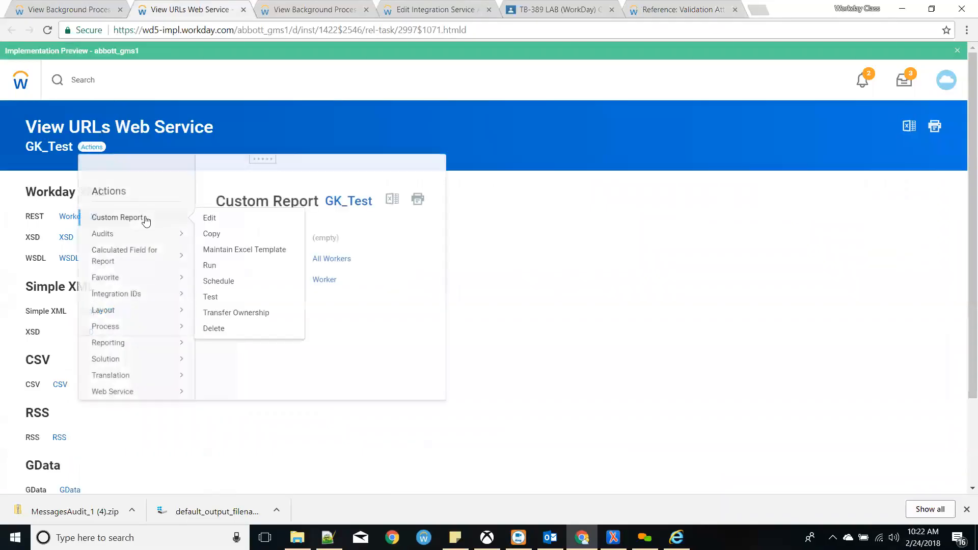
{"action": "left_click", "coordinate": [209, 216]}
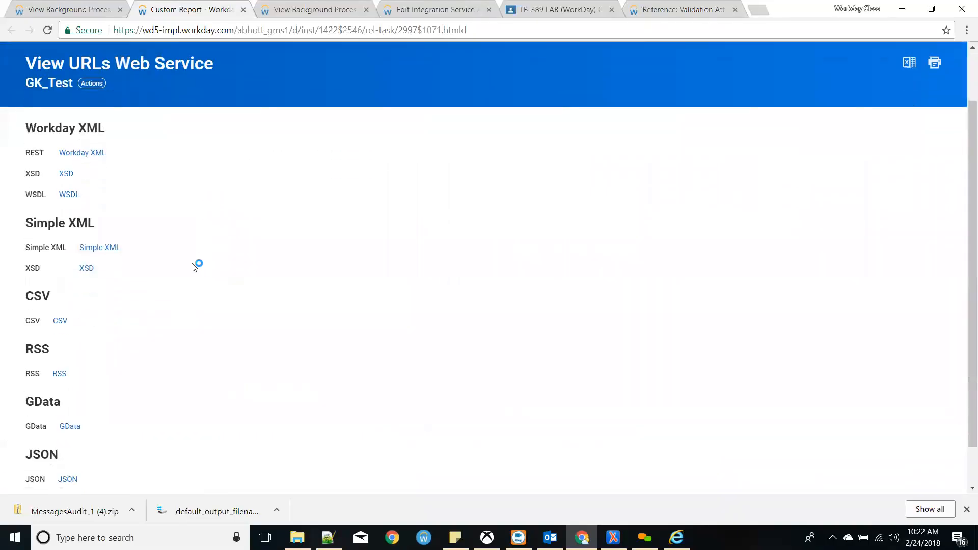
{"action": "scroll", "coordinate": [191, 276], "scroll_direction": "down", "scroll_amount": 1}
{"action": "left_click", "coordinate": [52, 266]}
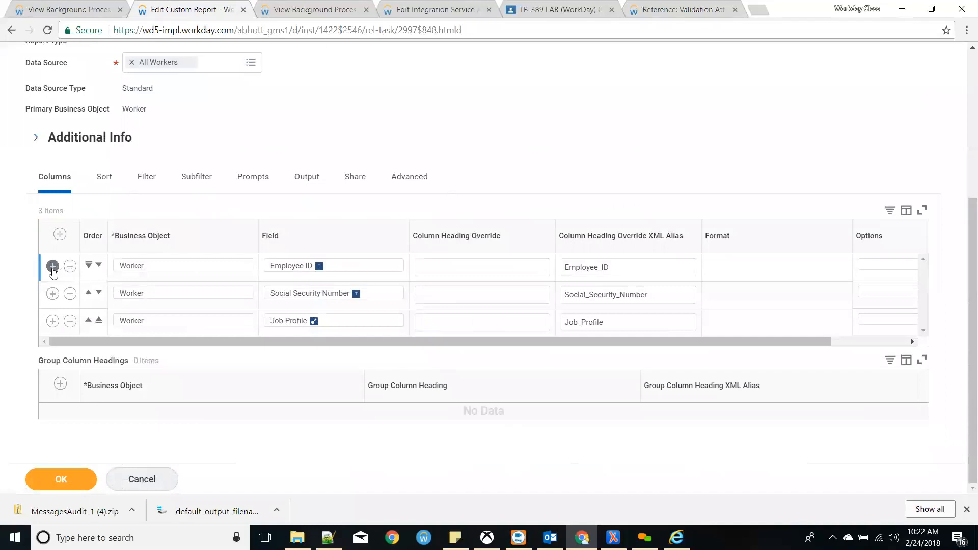
{"action": "left_click", "coordinate": [301, 297]}
{"action": "type", "text": "Wid"}
{"action": "key", "text": "Return"}
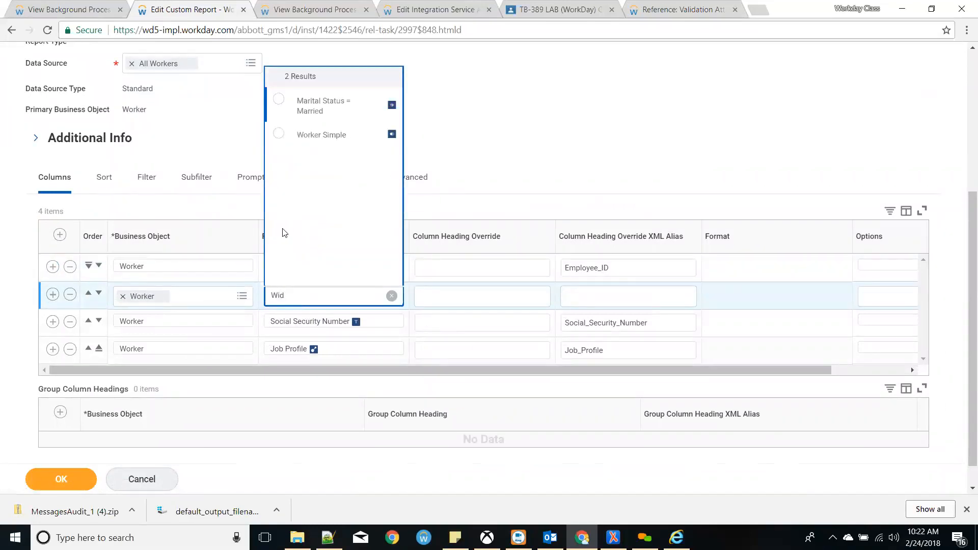
{"action": "type", "text": "workday ID"}
{"action": "key", "text": "Return"}
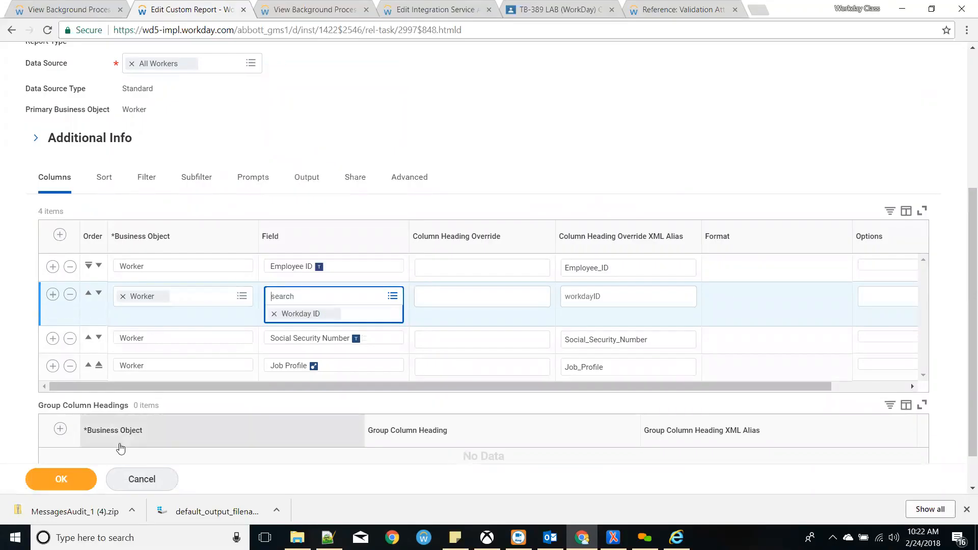
{"action": "left_click", "coordinate": [61, 481]}
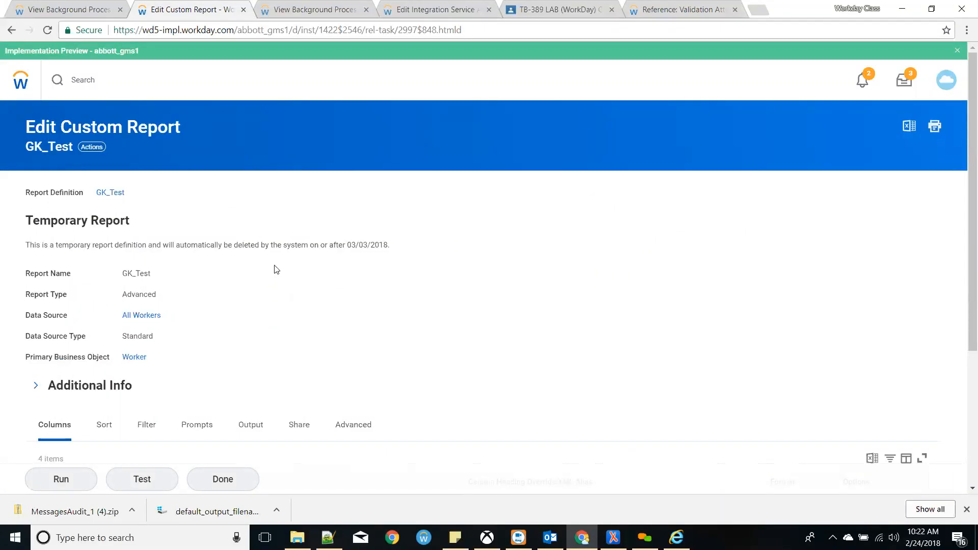
- Check the report's column aliases, including workdayID, then bring up DT.xsl in oXygen
{"action": "scroll", "coordinate": [274, 269], "scroll_direction": "down", "scroll_amount": 4}
{"action": "left_click_drag", "start_coordinate": [509, 335], "coordinate": [467, 346]}
{"action": "key", "text": "ctrl+c"}
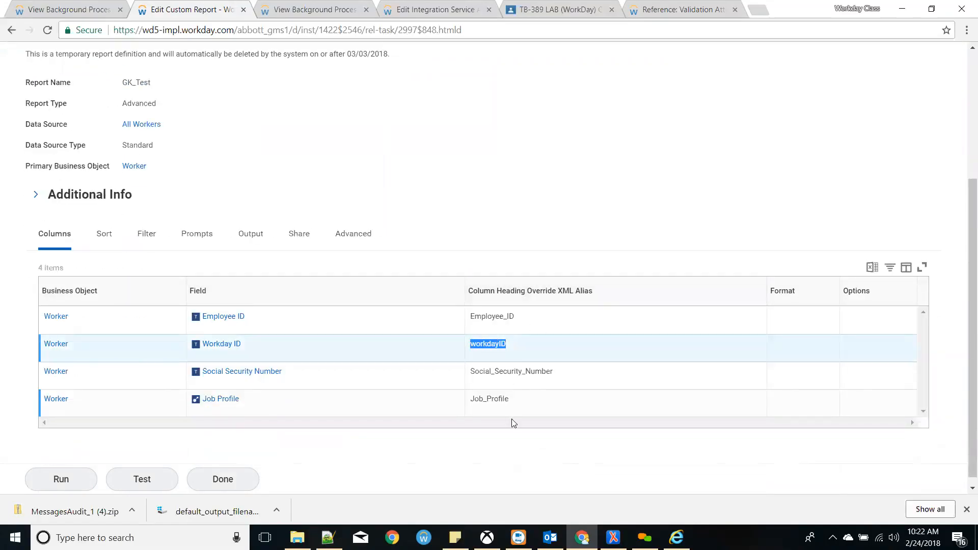
{"action": "left_click", "coordinate": [613, 536]}
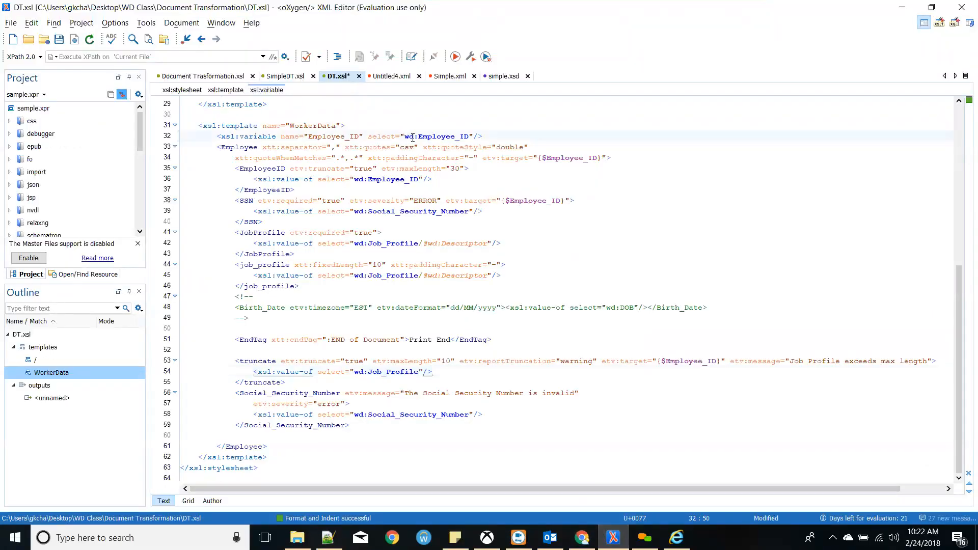
- Make line 32's Employee_ID variable select wd:workdayID and save DT.xsl
{"action": "left_click_drag", "start_coordinate": [418, 136], "coordinate": [465, 135]}
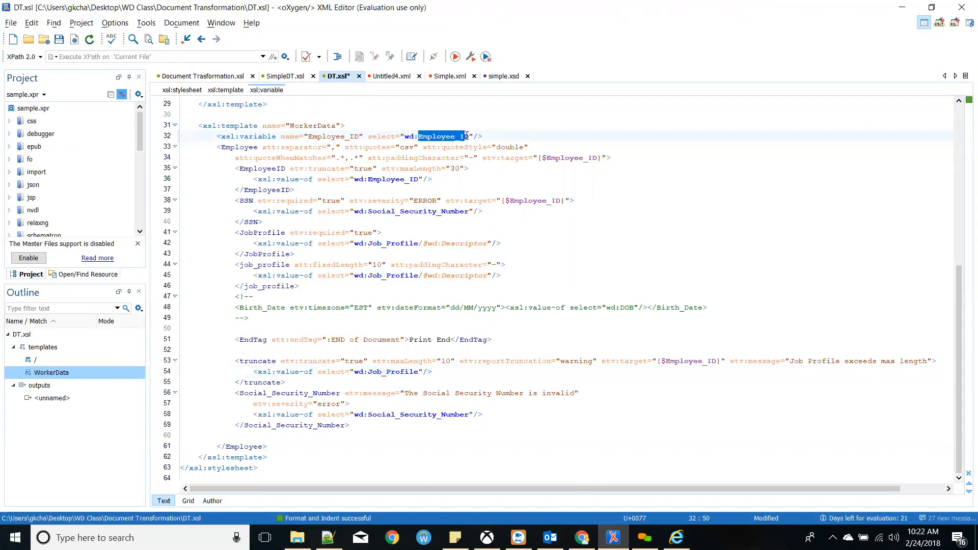
{"action": "key", "text": "ctrl+v"}
{"action": "left_click", "coordinate": [463, 176]}
{"action": "key", "text": "ctrl+s"}
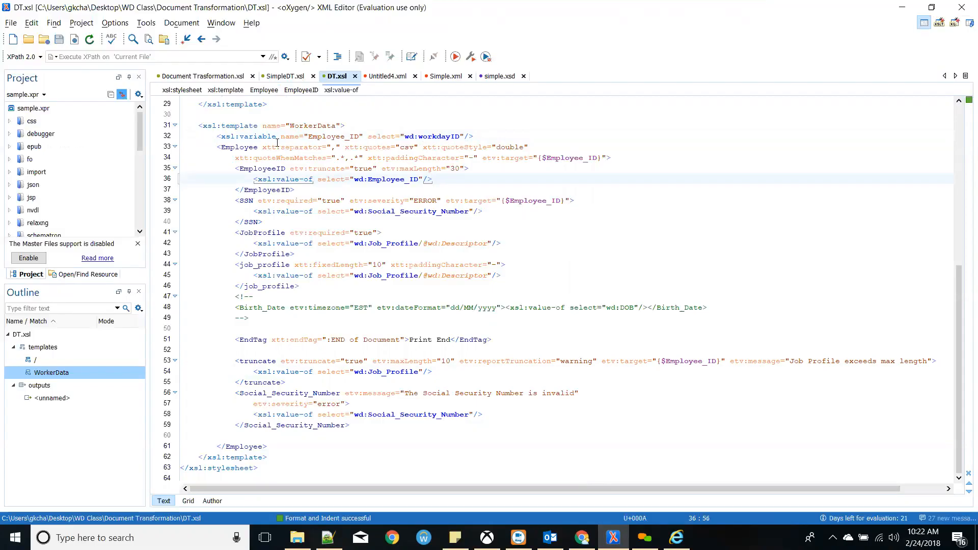
- Recheck the line 32 variable declaration, then return to the Workday report
{"action": "left_click_drag", "start_coordinate": [218, 136], "coordinate": [474, 136]}
{"action": "left_click", "coordinate": [497, 137]}
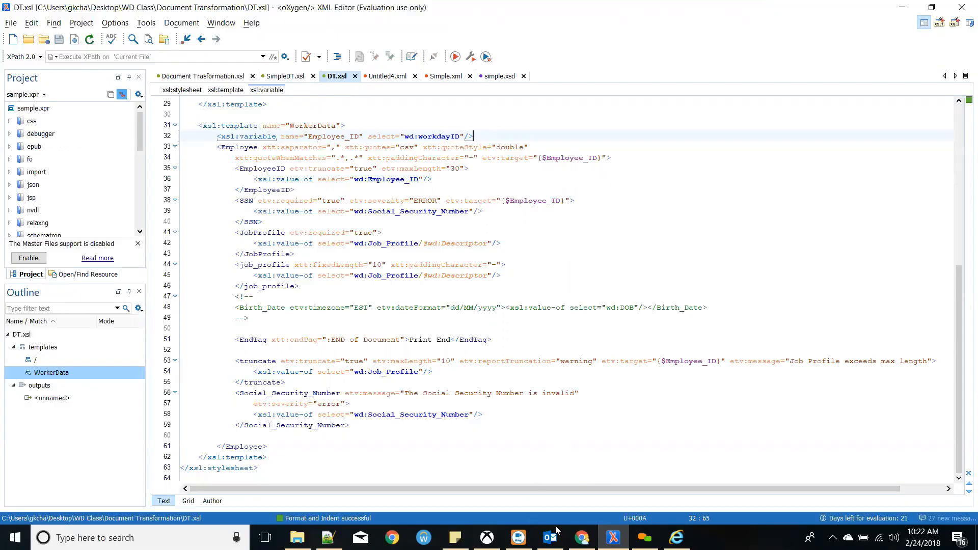
{"action": "left_click", "coordinate": [582, 537]}
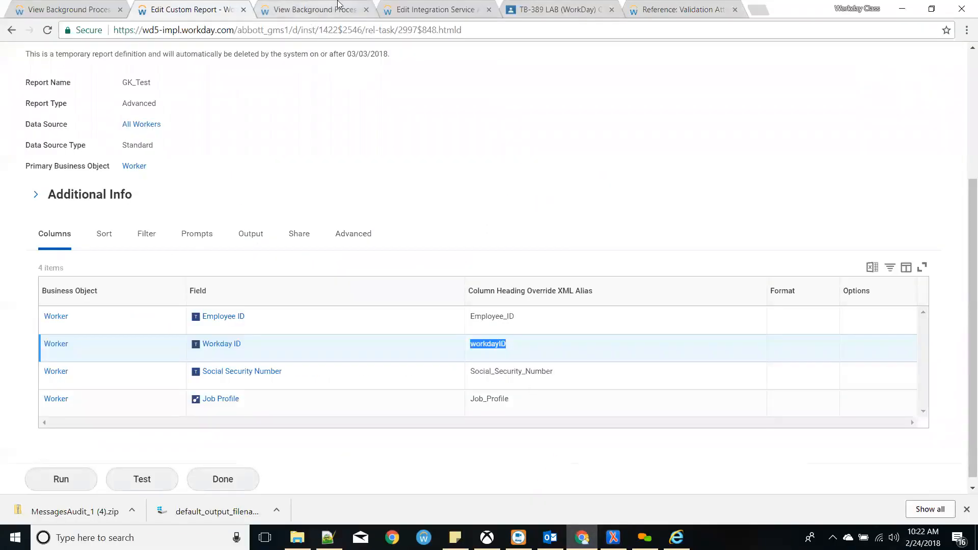
- Replace the DT.xsl integration service attachment with the updated DT.xsl file
{"action": "left_click", "coordinate": [306, 10]}
{"action": "left_click", "coordinate": [433, 9]}
{"action": "left_click", "coordinate": [151, 79]}
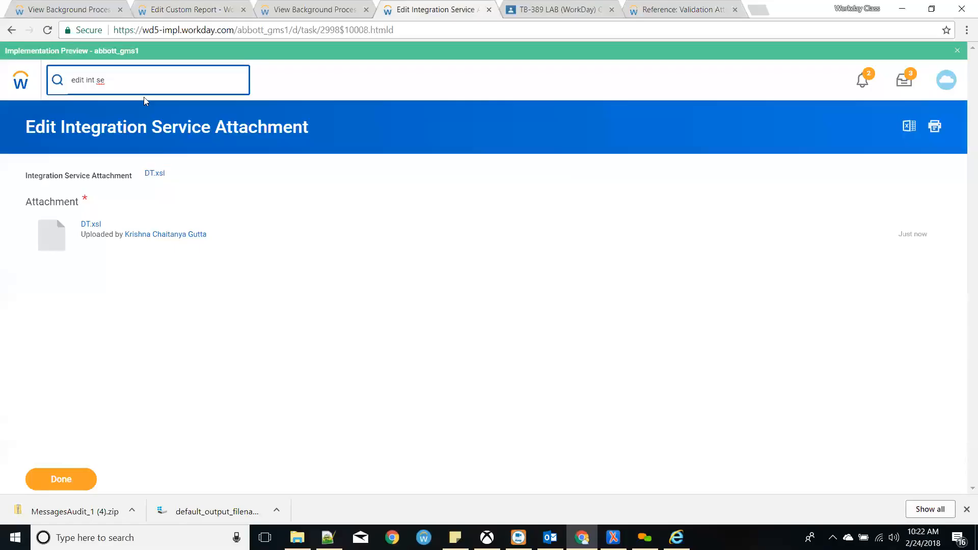
{"action": "left_click", "coordinate": [142, 142]}
{"action": "left_click", "coordinate": [172, 177]}
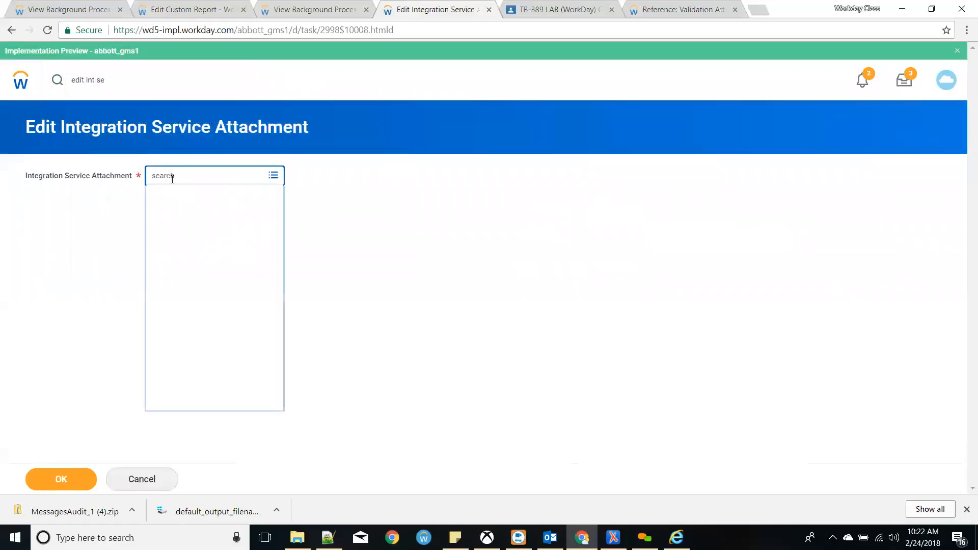
{"action": "left_click", "coordinate": [170, 198]}
{"action": "left_click", "coordinate": [183, 219]}
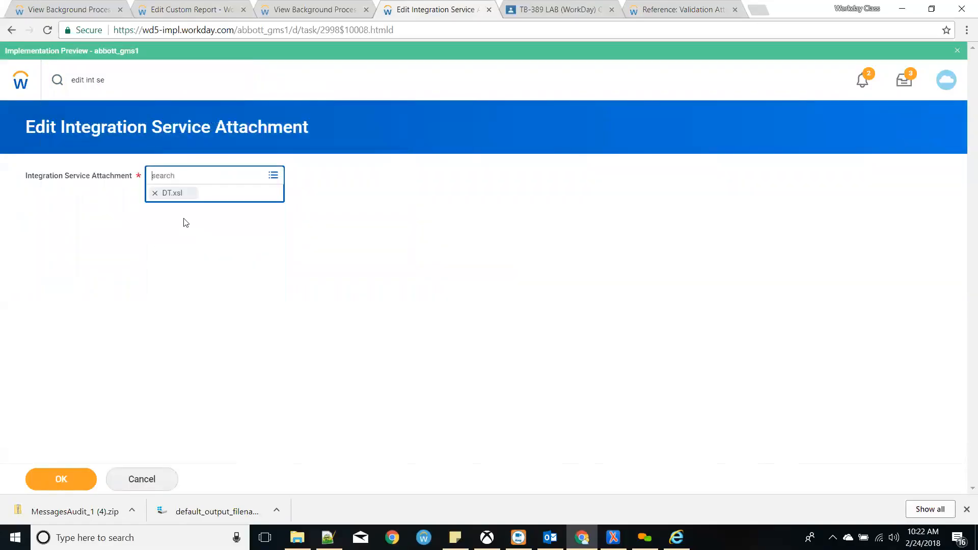
{"action": "left_click", "coordinate": [71, 470]}
{"action": "left_click", "coordinate": [939, 270]}
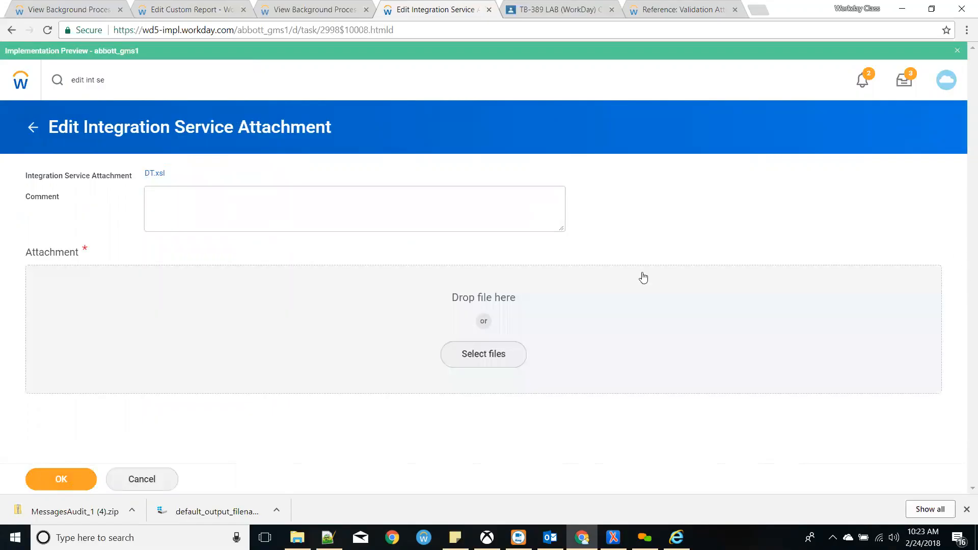
{"action": "left_click", "coordinate": [509, 356]}
{"action": "double_click", "coordinate": [153, 91]}
{"action": "left_click", "coordinate": [69, 484]}
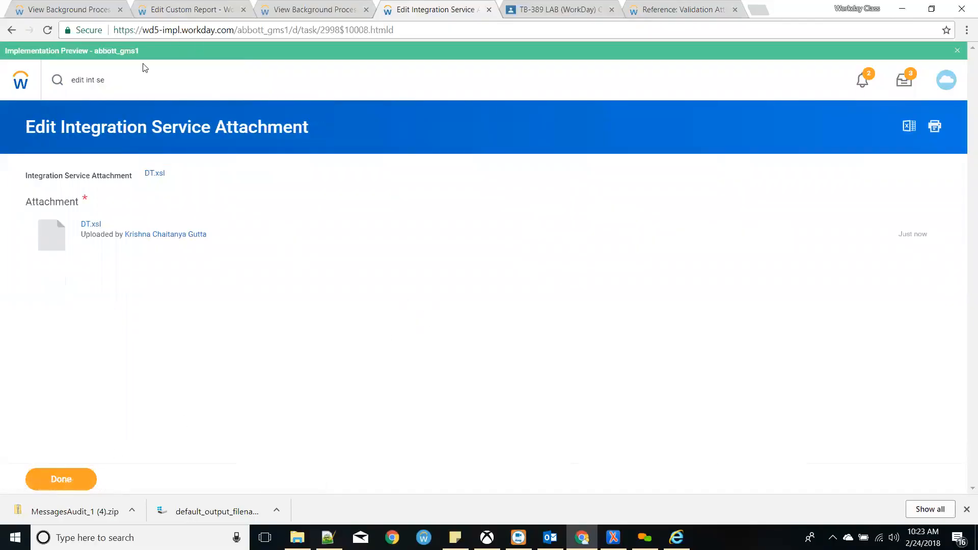
- Open the Launch / Schedule Integration form for INT403 Document Transformation
{"action": "left_click", "coordinate": [200, 8]}
{"action": "left_click", "coordinate": [84, 7]}
{"action": "left_click", "coordinate": [300, 80]}
{"action": "mouse_move", "coordinate": [387, 247]}
{"action": "left_click", "coordinate": [471, 246]}
- Run INT403 now and review its 4 errors, including the first error's full details
{"action": "left_click", "coordinate": [60, 474]}
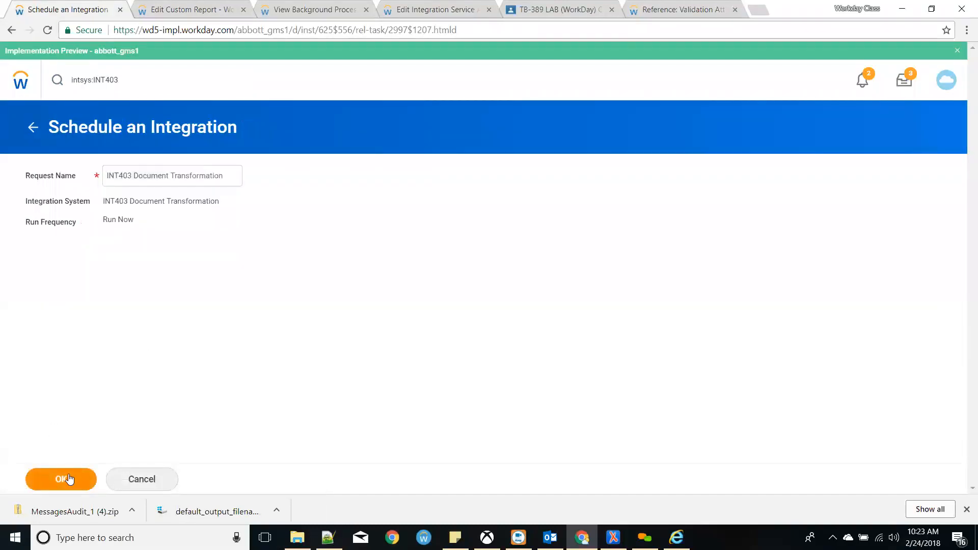
{"action": "left_click", "coordinate": [70, 479]}
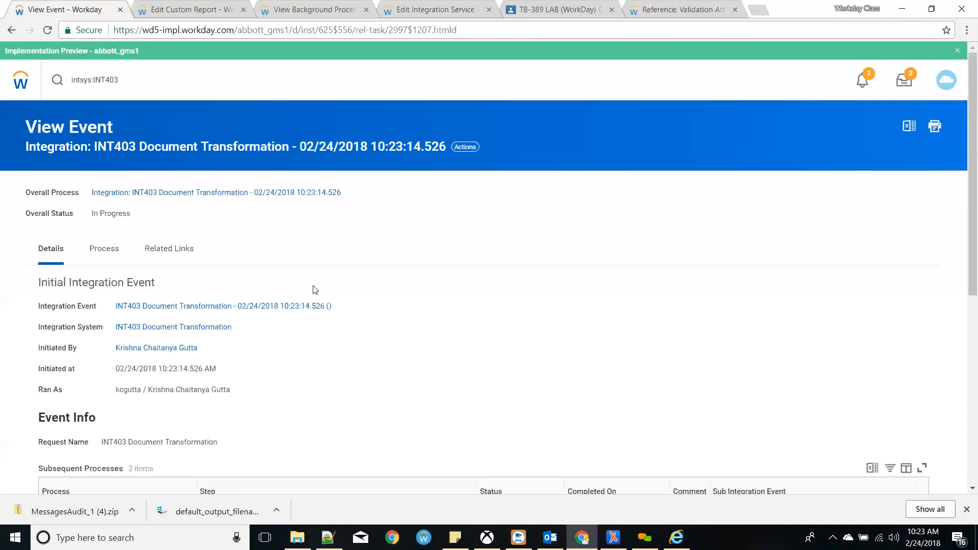
{"action": "left_click", "coordinate": [282, 307]}
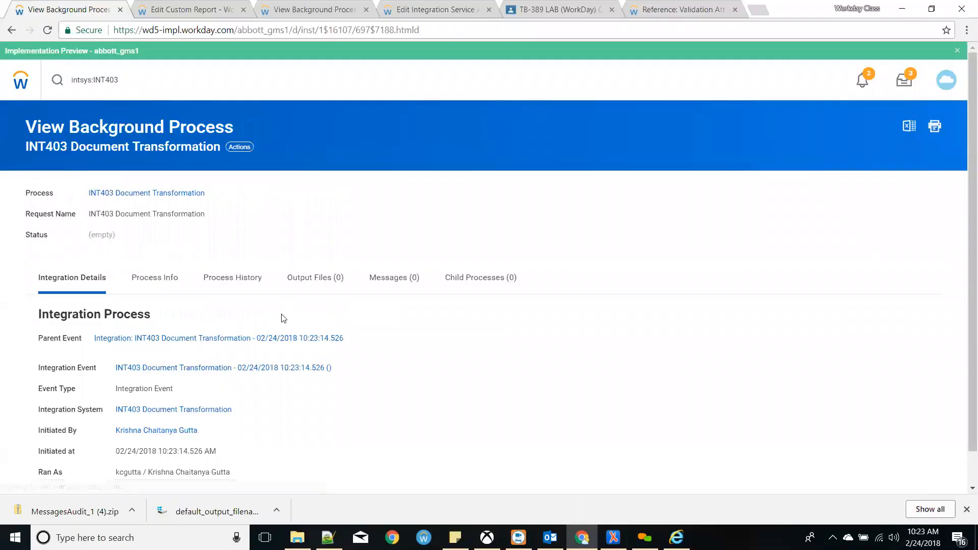
{"action": "left_click", "coordinate": [269, 338]}
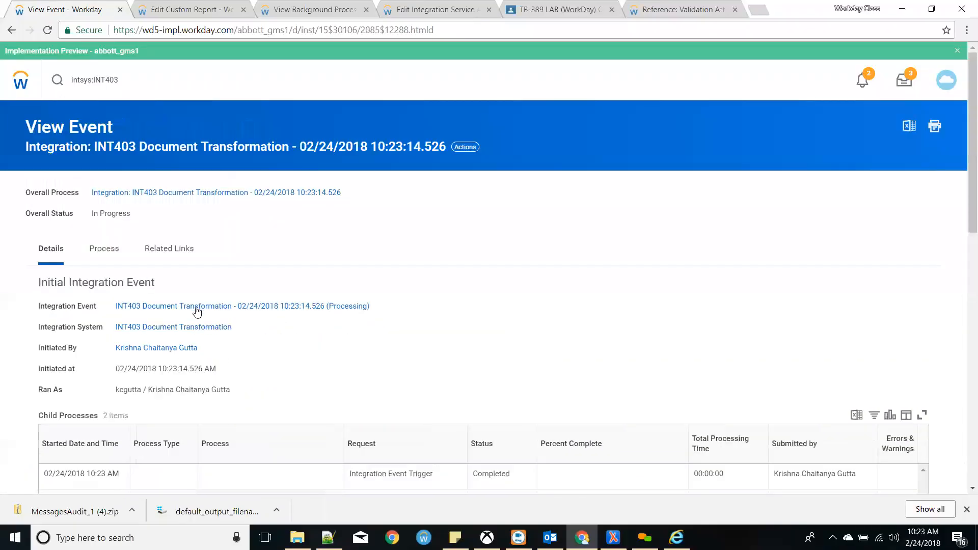
{"action": "left_click", "coordinate": [131, 306]}
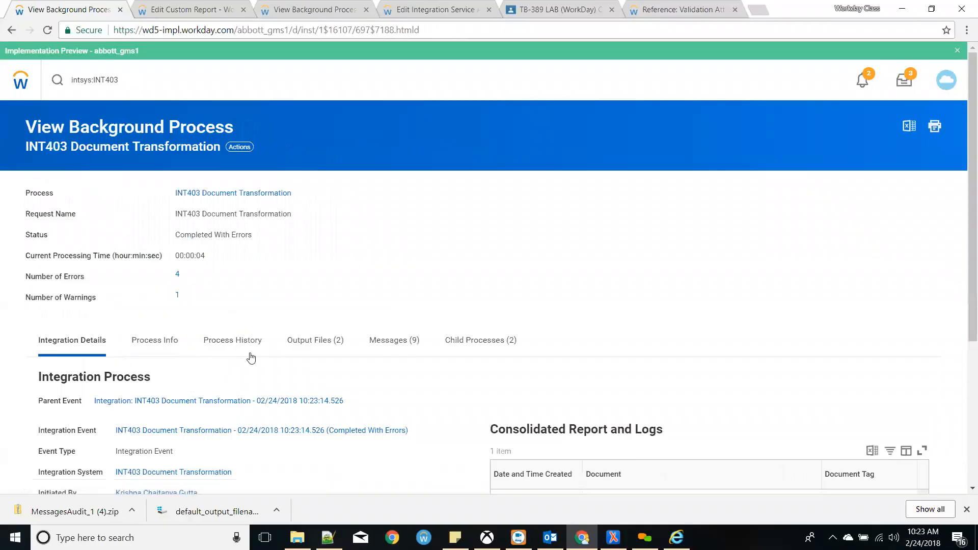
{"action": "left_click", "coordinate": [177, 275]}
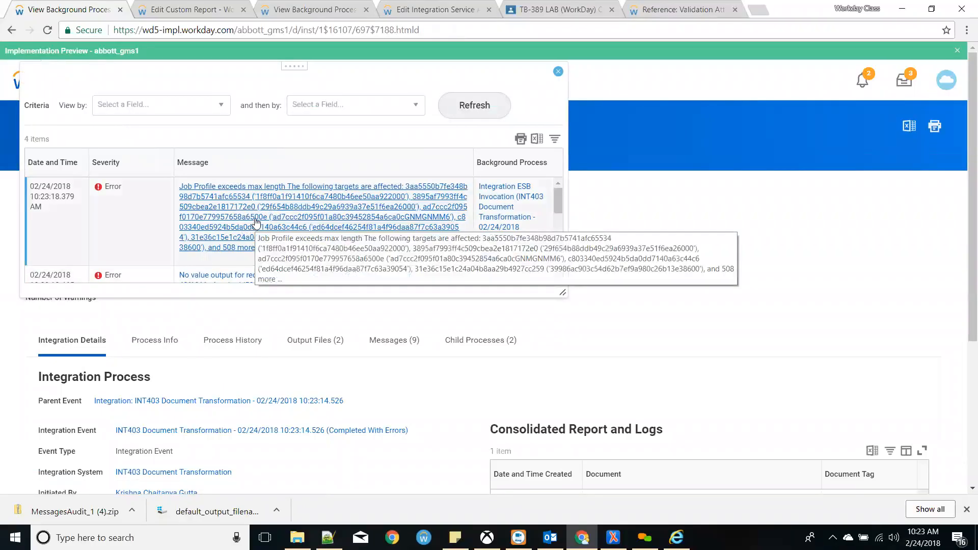
{"action": "left_click", "coordinate": [256, 225]}
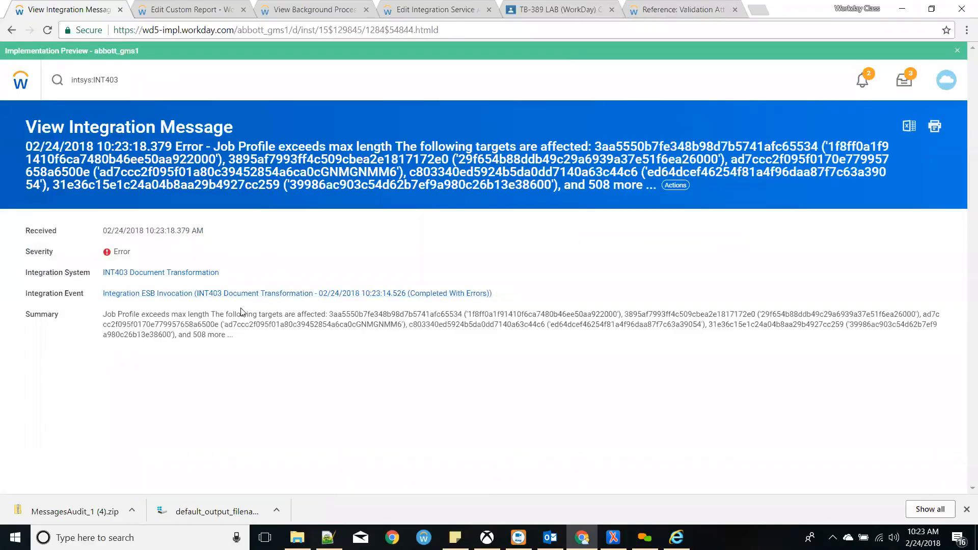
{"action": "left_click", "coordinate": [11, 30]}
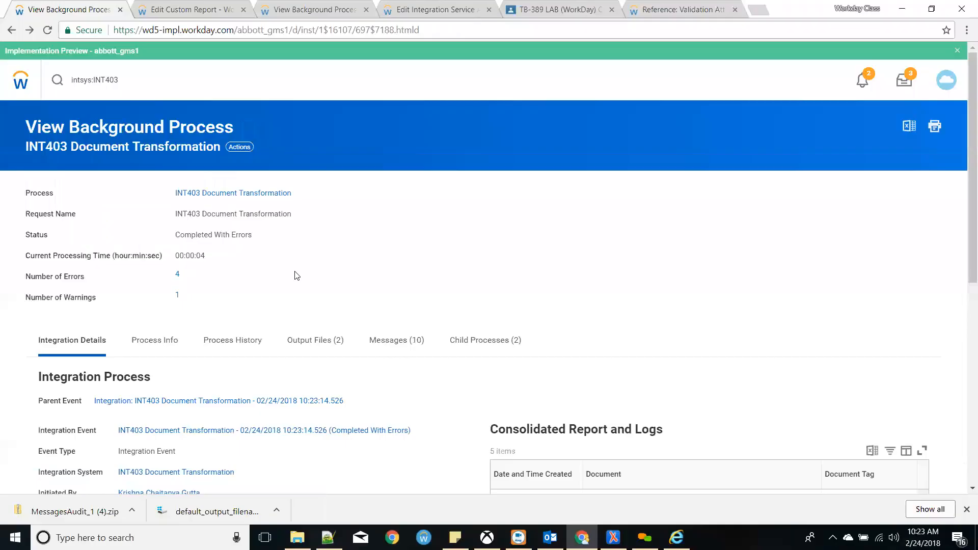
- Inspect the etv:target attribute on DT.xsl line 53, then return to the background process
{"action": "key", "text": "alt+Tab"}
{"action": "key", "text": "alt+Tab"}
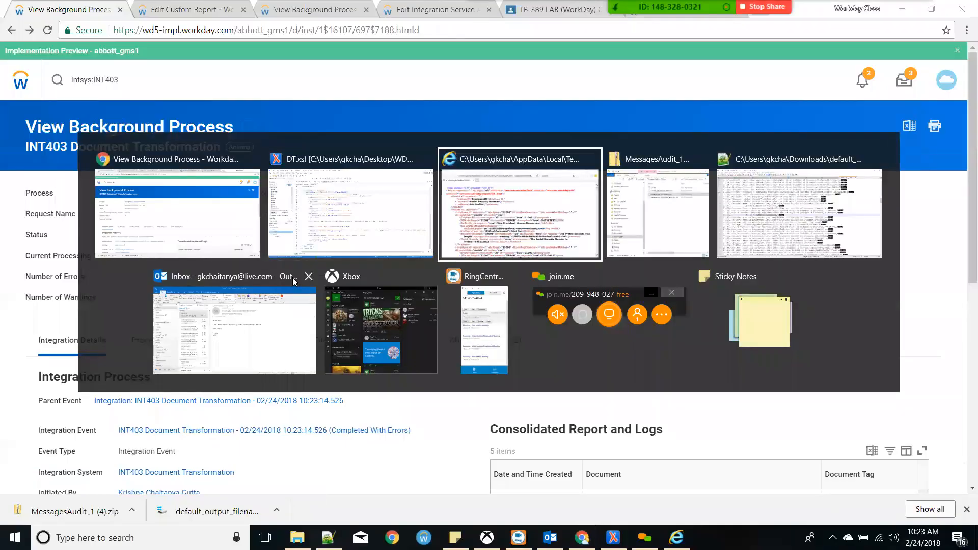
{"action": "left_click", "coordinate": [392, 222]}
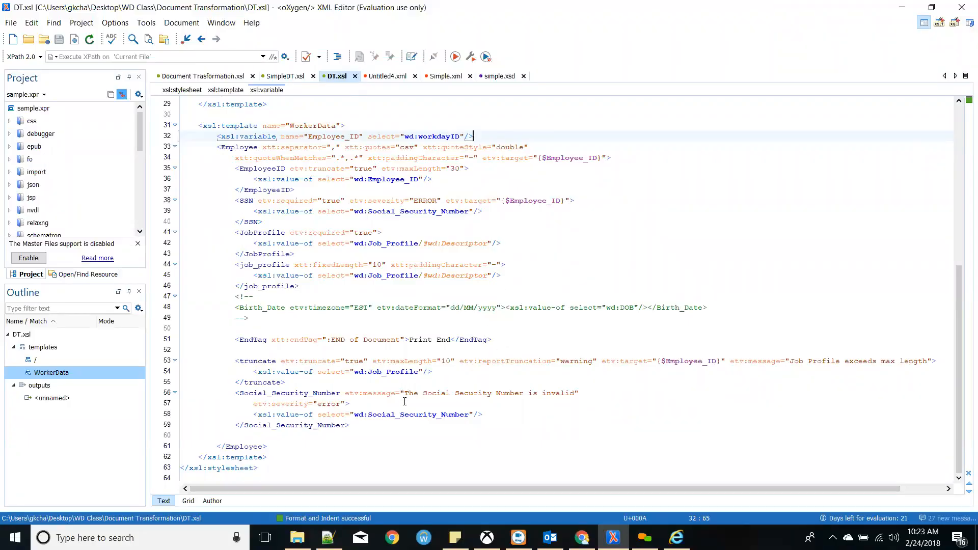
{"action": "left_click", "coordinate": [338, 392]}
{"action": "left_click", "coordinate": [469, 381]}
{"action": "left_click", "coordinate": [646, 361]}
{"action": "key", "text": "alt+Tab"}
{"action": "key", "text": "alt+Tab"}
{"action": "key", "text": "alt+Tab"}
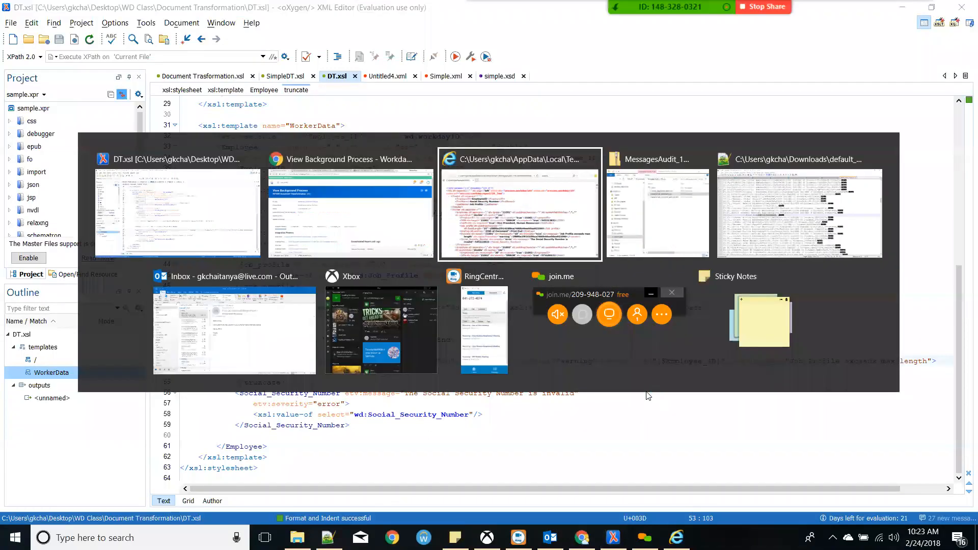
{"action": "left_click", "coordinate": [335, 227]}
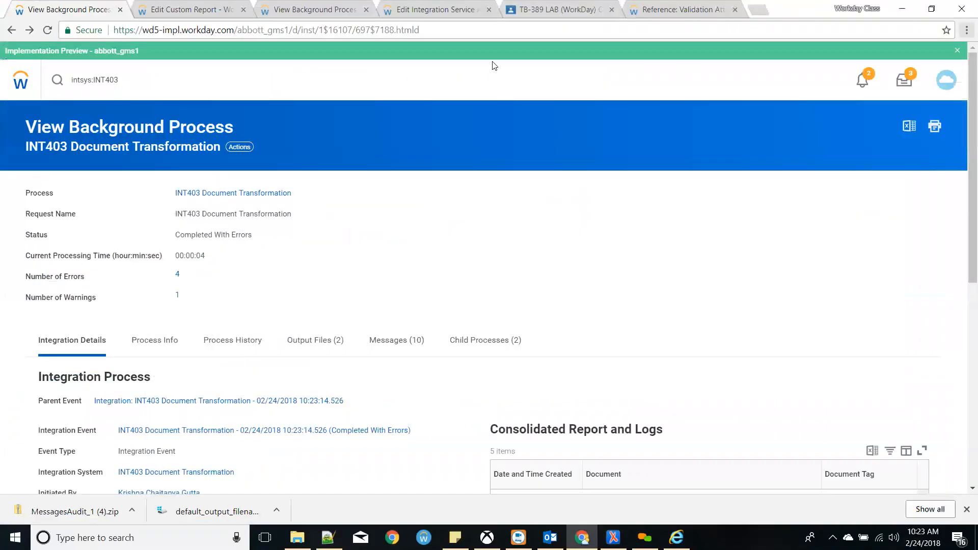
- Check the targetWID attribute name in the Validation Attributes reference example
{"action": "left_click", "coordinate": [587, 16]}
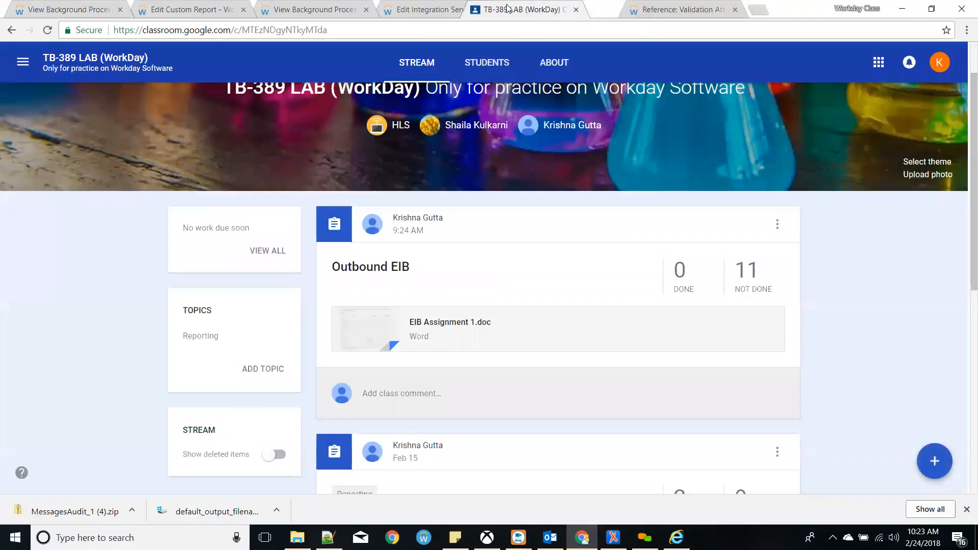
{"action": "left_click", "coordinate": [366, 9]}
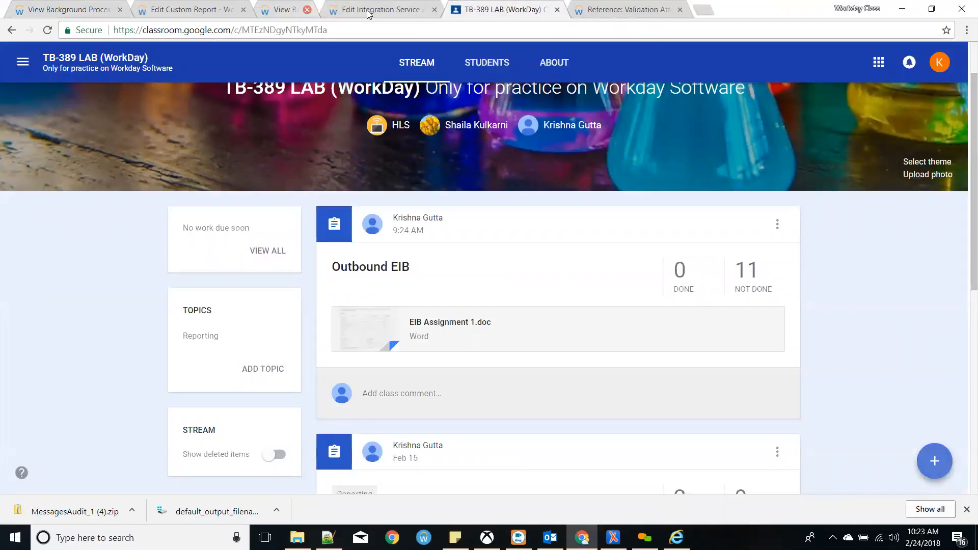
{"action": "left_click", "coordinate": [530, 10]}
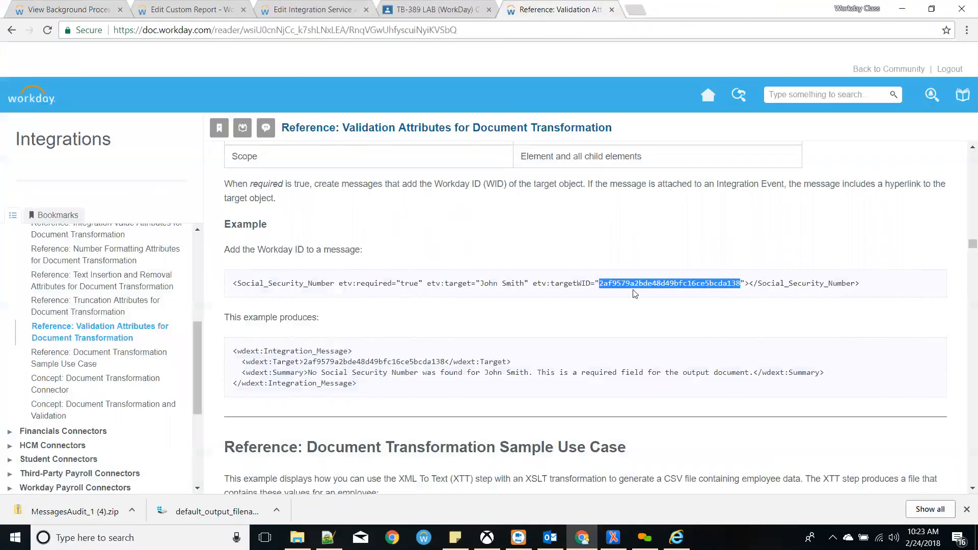
{"action": "left_click_drag", "start_coordinate": [589, 285], "coordinate": [554, 281]}
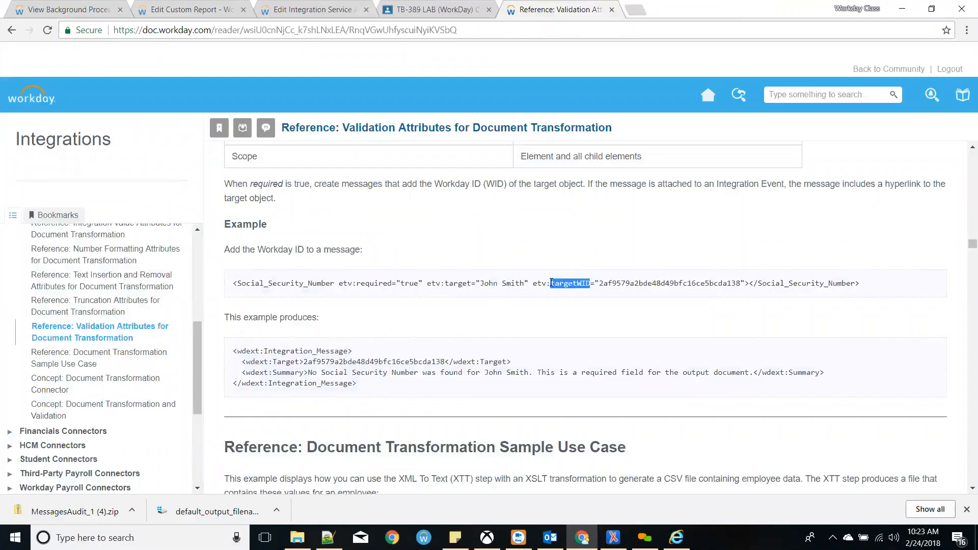
- Change etv:target to etv:targetWID on lines 53, 38 and 34 and save DT.xsl
{"action": "key", "text": "alt+Tab"}
{"action": "type", "text": "WID"}
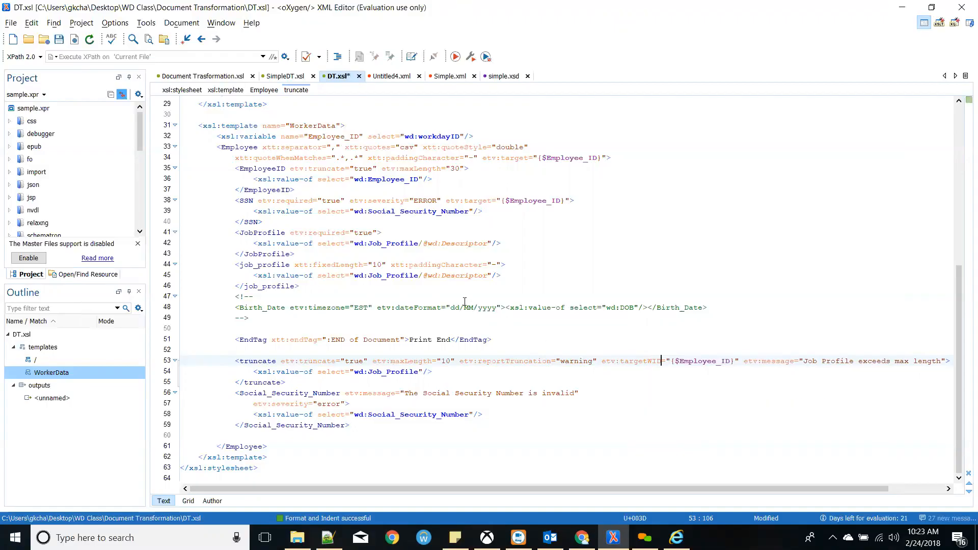
{"action": "left_click", "coordinate": [492, 200]}
{"action": "type", "text": "WID"}
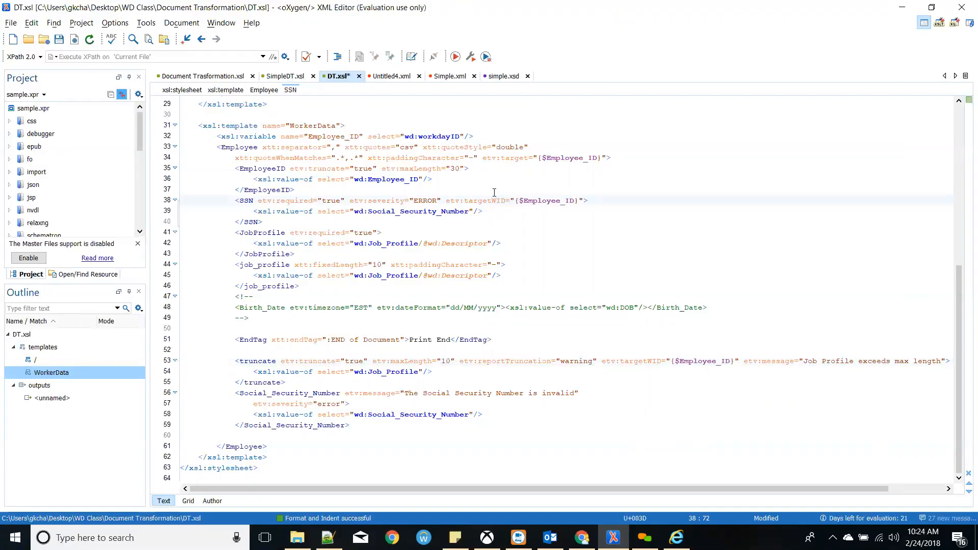
{"action": "left_click", "coordinate": [529, 158]}
{"action": "type", "text": "WID"}
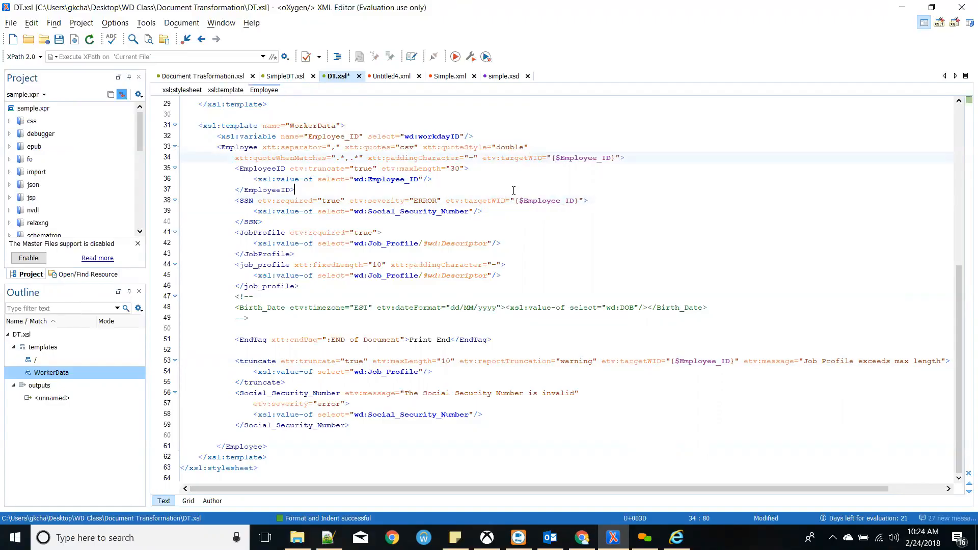
{"action": "key", "text": "ctrl+s"}
{"action": "scroll", "coordinate": [516, 192], "scroll_direction": "up", "scroll_amount": 4}
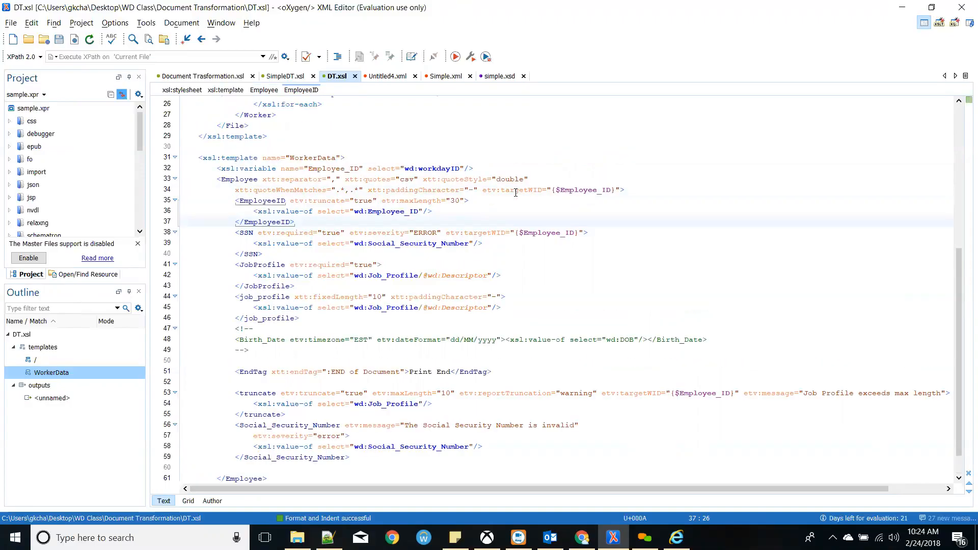
{"action": "scroll", "coordinate": [515, 192], "scroll_direction": "up", "scroll_amount": 5}
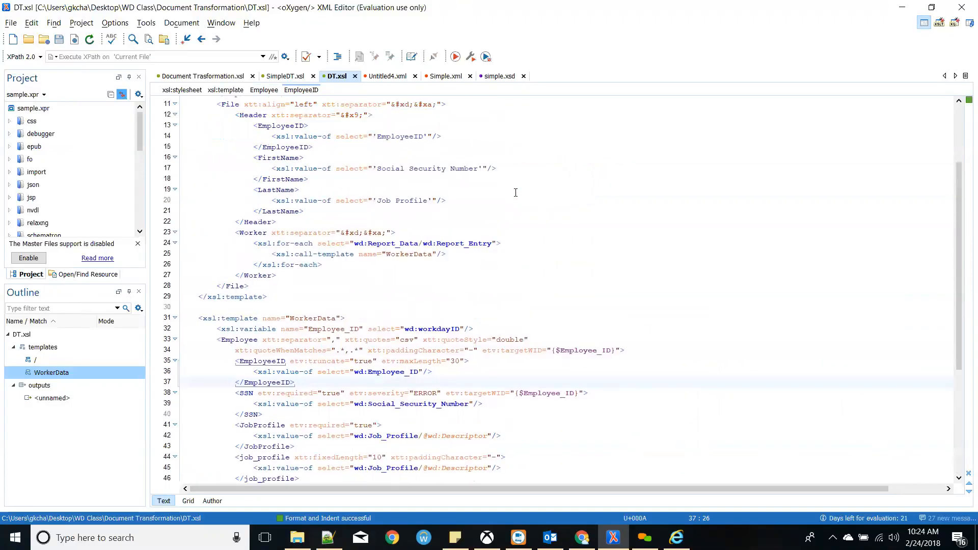
{"action": "key", "text": "alt+Tab"}
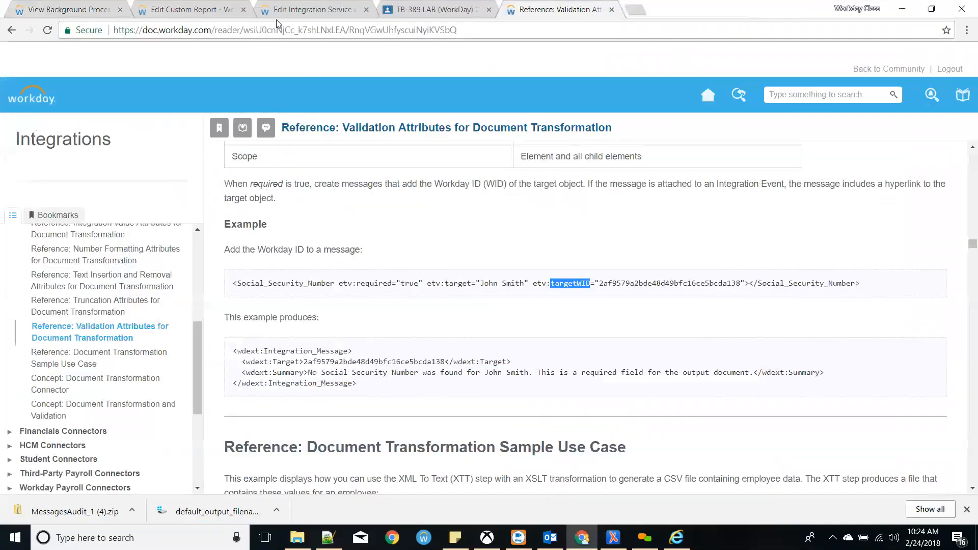
- Delete the old DT.xsl attachment and upload the revised DT.xsl in its place
{"action": "left_click", "coordinate": [265, 6]}
{"action": "left_click", "coordinate": [150, 142]}
{"action": "left_click", "coordinate": [193, 197]}
{"action": "left_click", "coordinate": [188, 218]}
{"action": "left_click", "coordinate": [61, 479]}
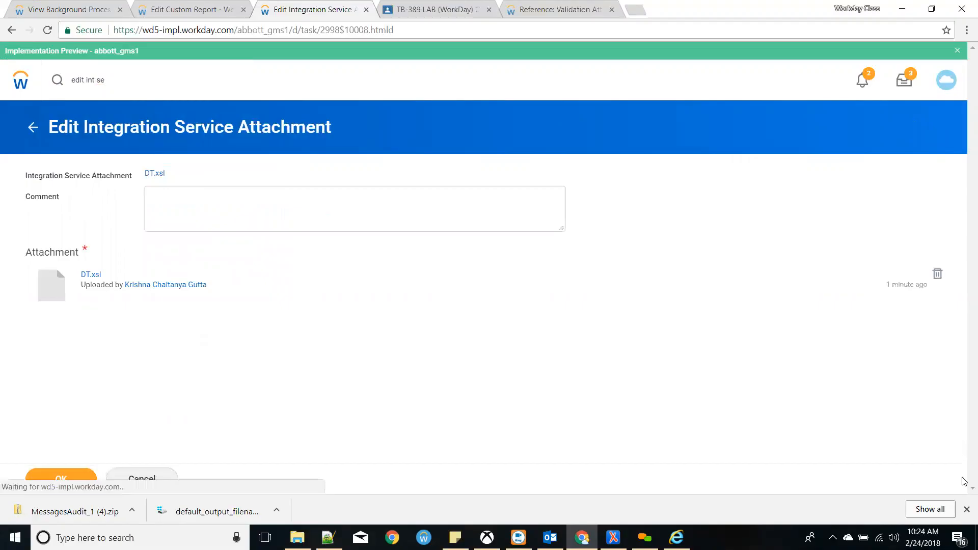
{"action": "left_click", "coordinate": [967, 513]}
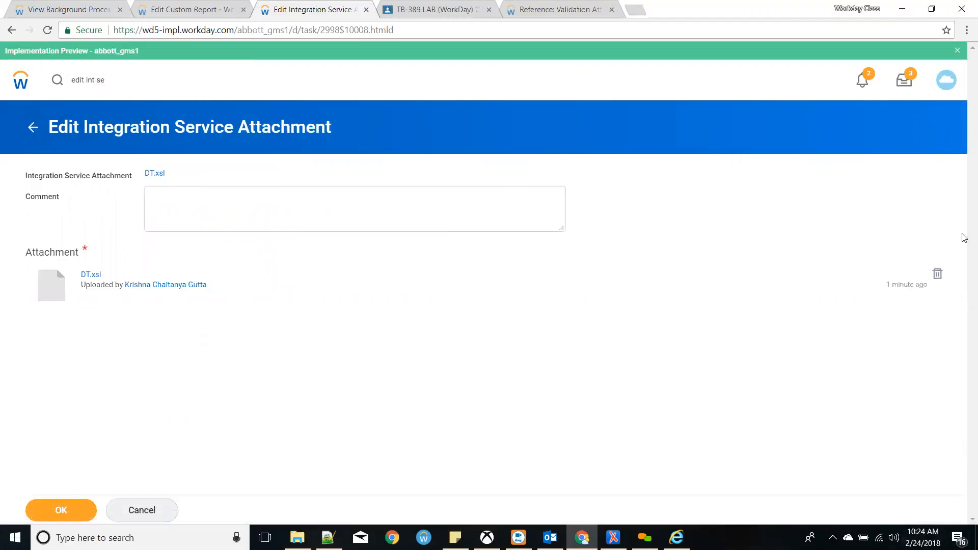
{"action": "left_click", "coordinate": [938, 274]}
{"action": "left_click", "coordinate": [507, 359]}
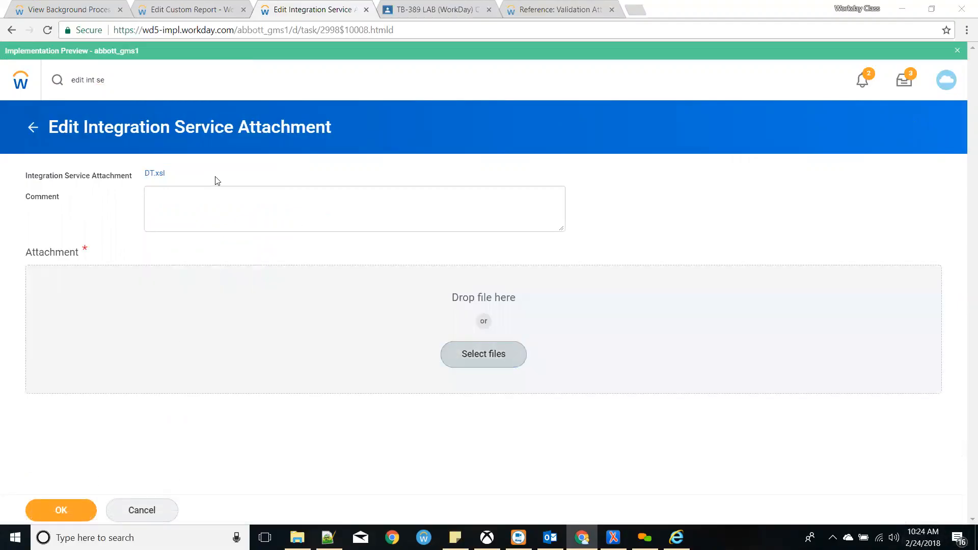
{"action": "double_click", "coordinate": [142, 90]}
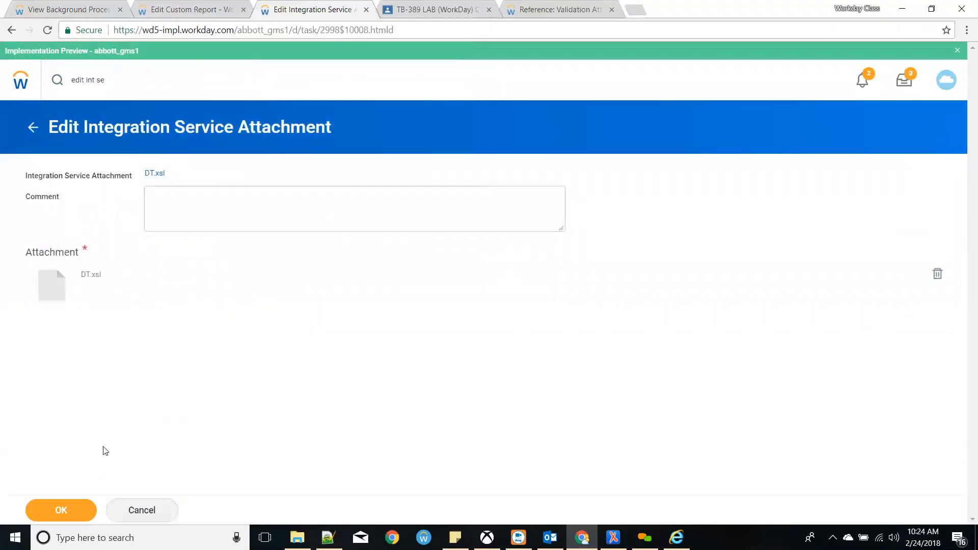
{"action": "left_click", "coordinate": [79, 505]}
{"action": "left_click", "coordinate": [74, 502]}
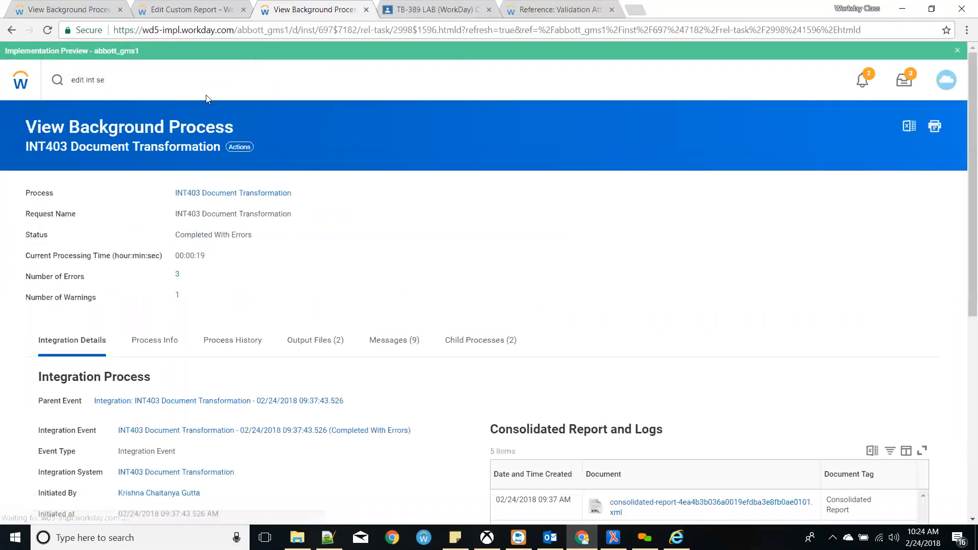
- Relaunch INT403 Document Transformation now and open the new run's progress details
{"action": "left_click", "coordinate": [301, 193]}
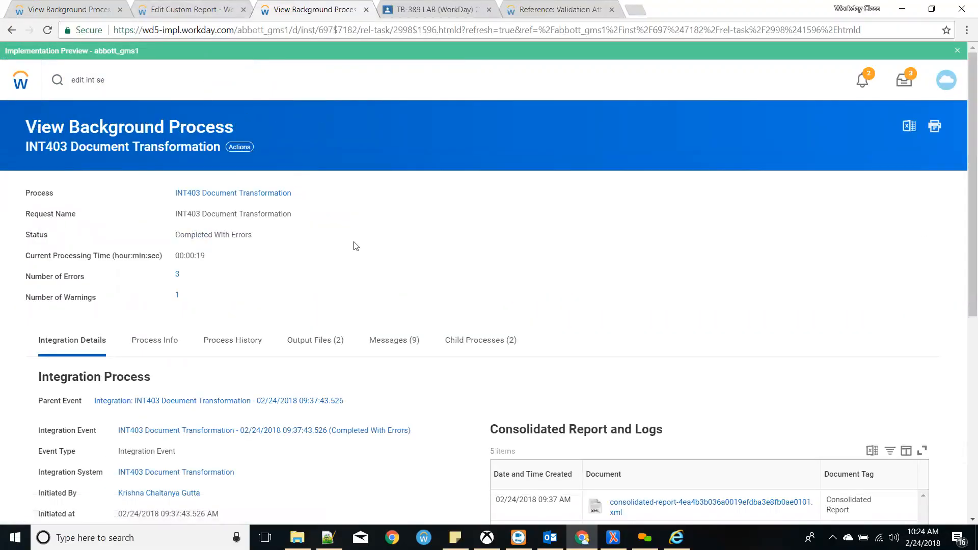
{"action": "mouse_move", "coordinate": [353, 312]}
{"action": "left_click", "coordinate": [458, 314]}
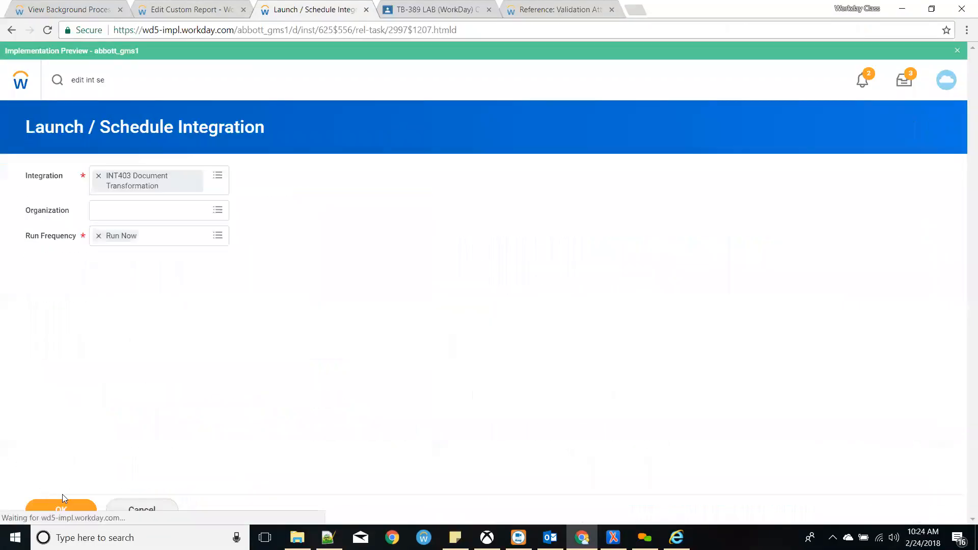
{"action": "left_click", "coordinate": [62, 504]}
{"action": "left_click", "coordinate": [62, 507]}
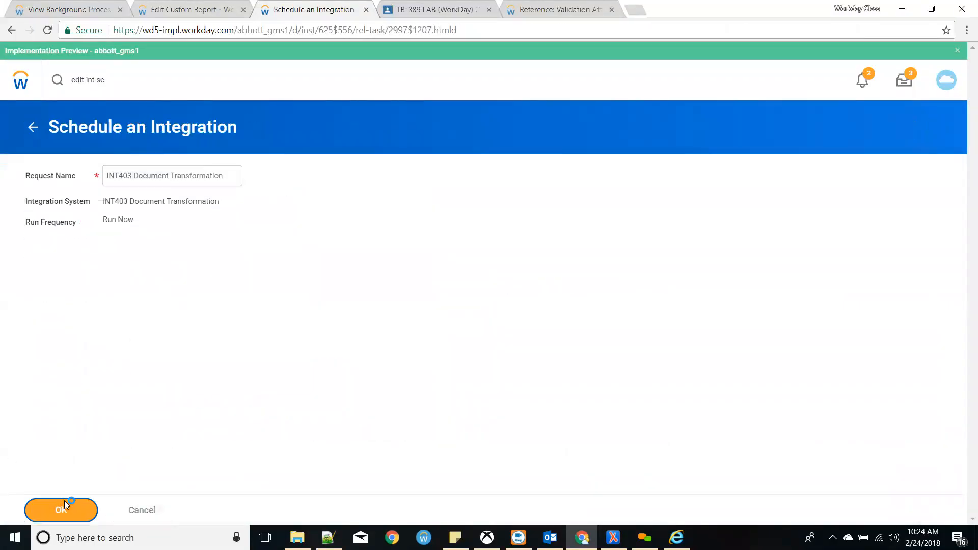
{"action": "left_click", "coordinate": [180, 308]}
{"action": "left_click", "coordinate": [62, 307]}
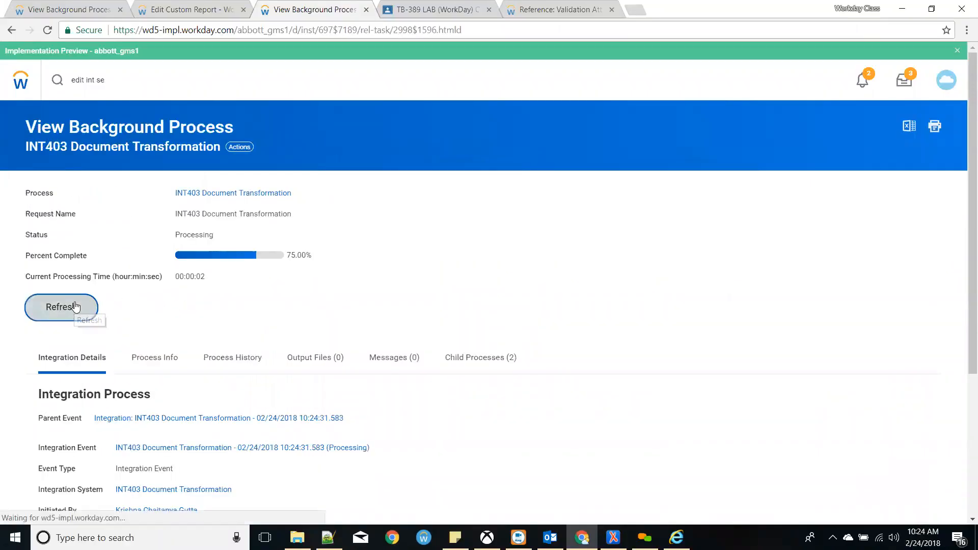
- Once the run completes, open its 4 errors and browse the first error's 508 targets
{"action": "left_click", "coordinate": [76, 307]}
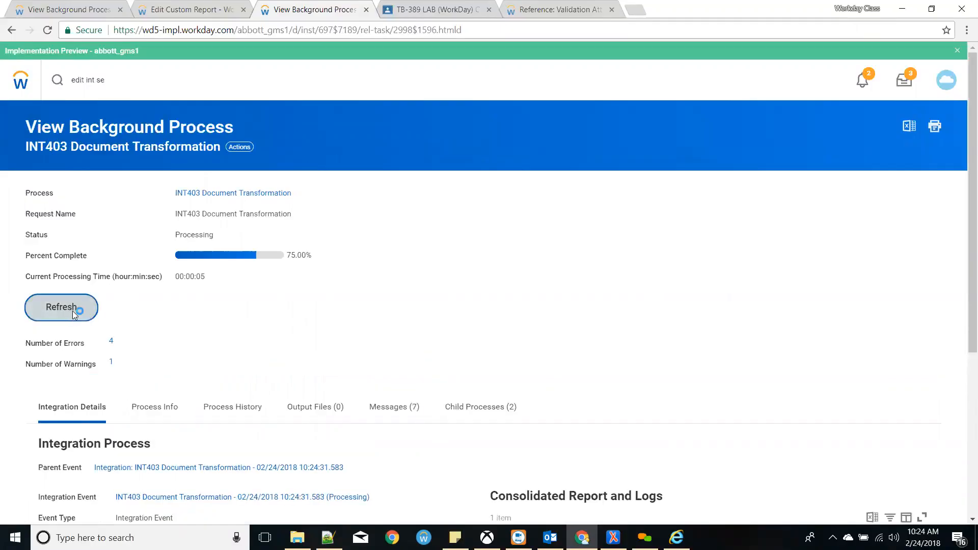
{"action": "left_click", "coordinate": [177, 275]}
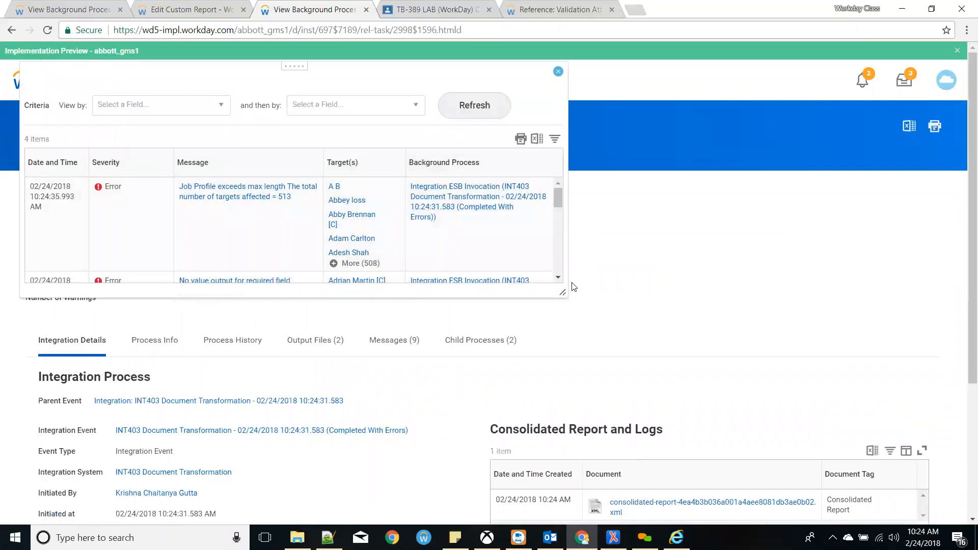
{"action": "left_click_drag", "start_coordinate": [563, 293], "coordinate": [856, 522]}
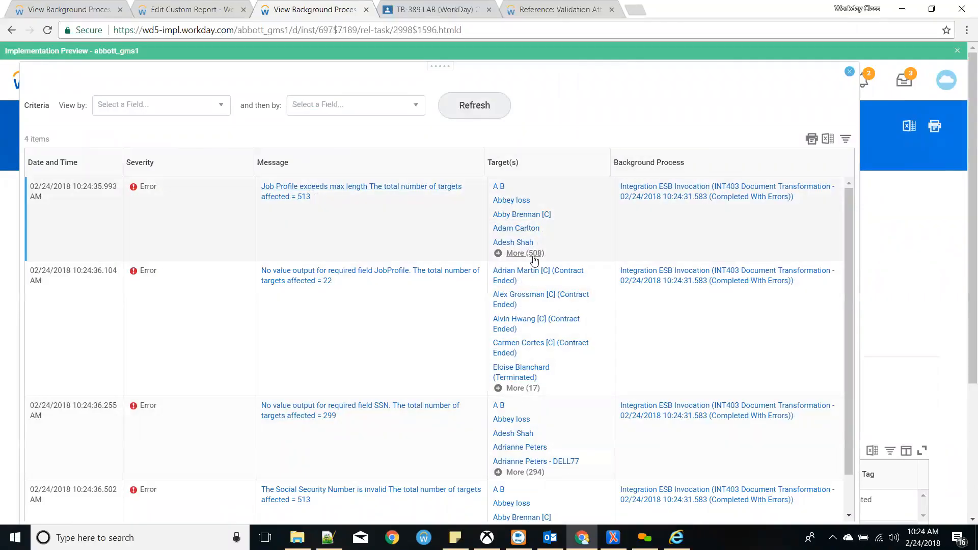
{"action": "left_click", "coordinate": [534, 257]}
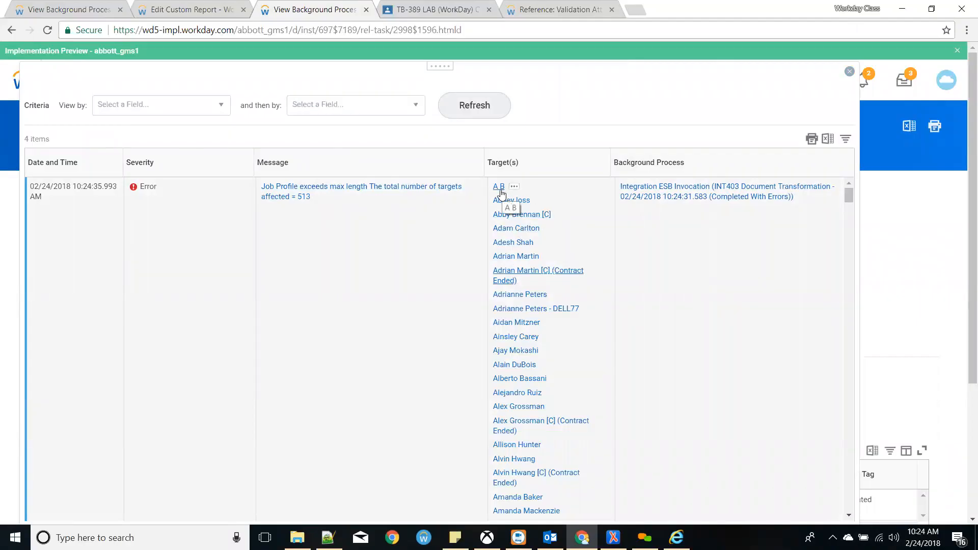
{"action": "scroll", "coordinate": [720, 286], "scroll_direction": "down", "scroll_amount": 15}
{"action": "scroll", "coordinate": [653, 333], "scroll_direction": "down", "scroll_amount": 20}
{"action": "scroll", "coordinate": [606, 337], "scroll_direction": "down", "scroll_amount": 20}
{"action": "scroll", "coordinate": [611, 331], "scroll_direction": "down", "scroll_amount": 20}
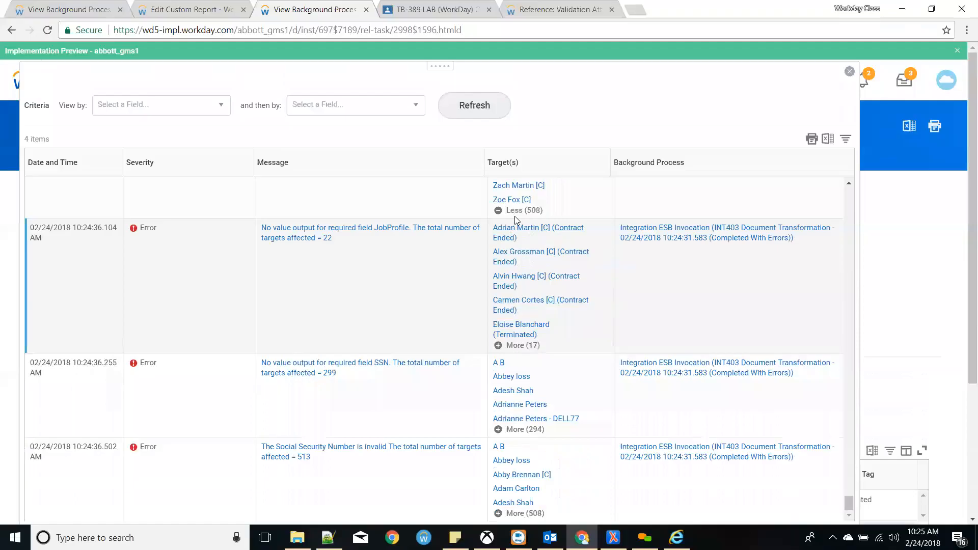
{"action": "left_click", "coordinate": [514, 210]}
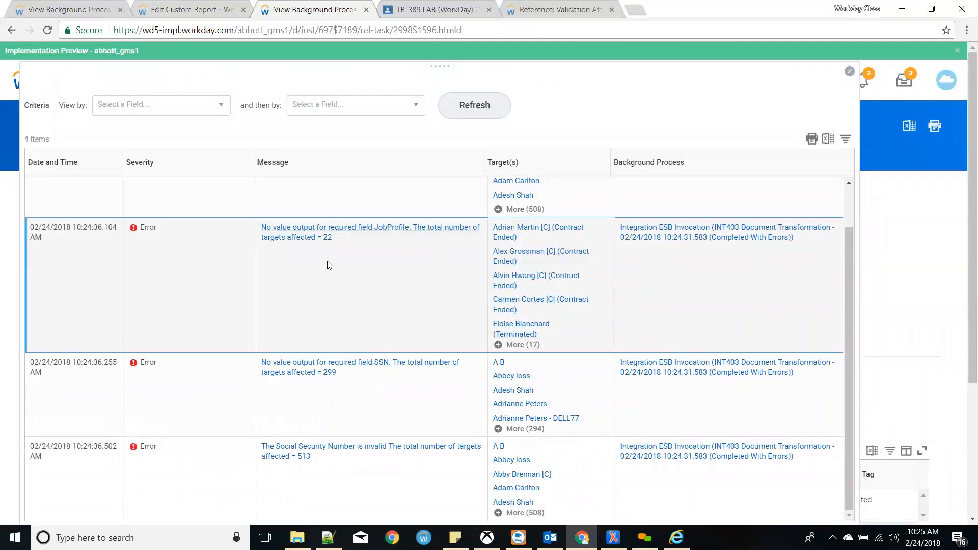
- Expand the JobProfile error's 17 targets, then close the error list
{"action": "left_click", "coordinate": [520, 346]}
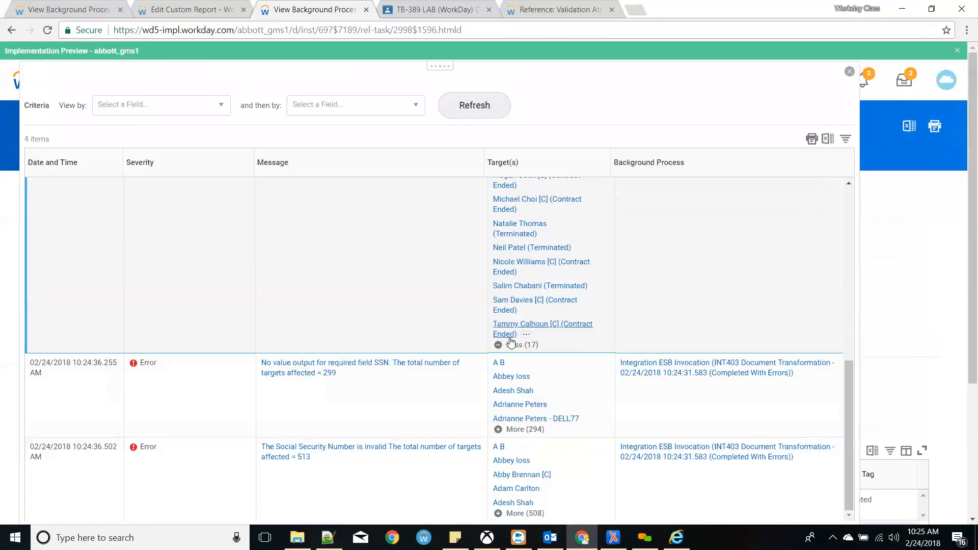
{"action": "left_click", "coordinate": [511, 341]}
{"action": "scroll", "coordinate": [418, 357], "scroll_direction": "down", "scroll_amount": 4}
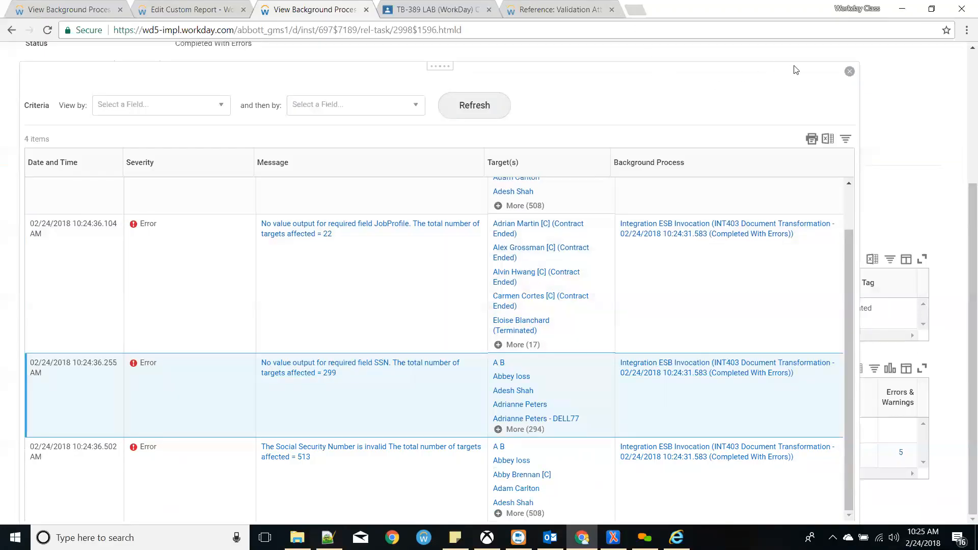
{"action": "left_click", "coordinate": [850, 72]}
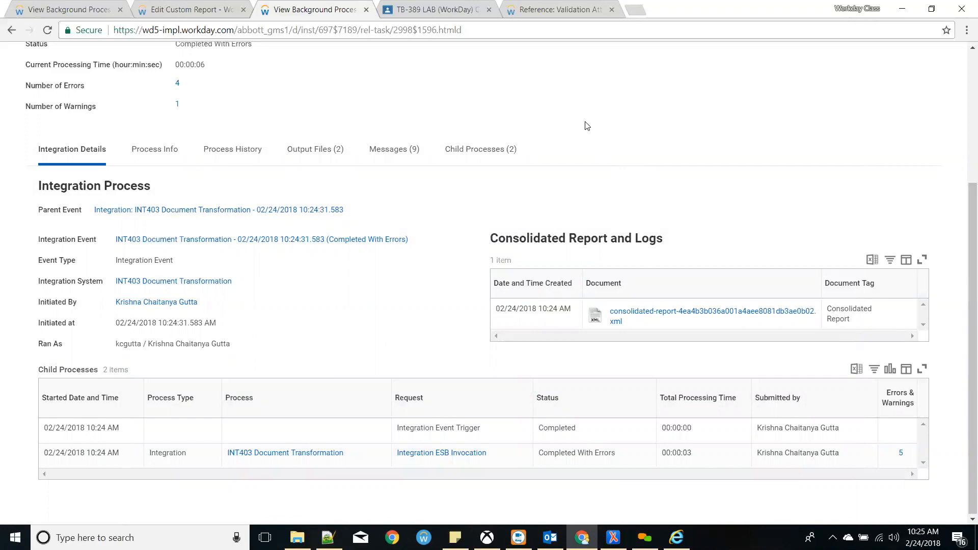
{"action": "left_click", "coordinate": [548, 11]}
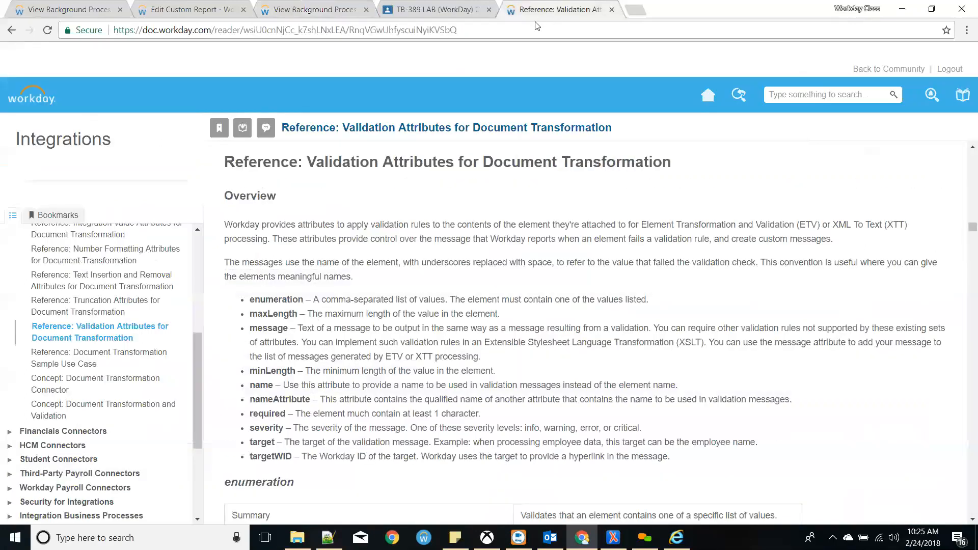
{"action": "left_click_drag", "start_coordinate": [249, 301], "coordinate": [386, 429]}
{"action": "left_click", "coordinate": [365, 400]}
{"action": "scroll", "coordinate": [365, 397], "scroll_direction": "up", "scroll_amount": 15}
{"action": "scroll", "coordinate": [364, 394], "scroll_direction": "up", "scroll_amount": 20}
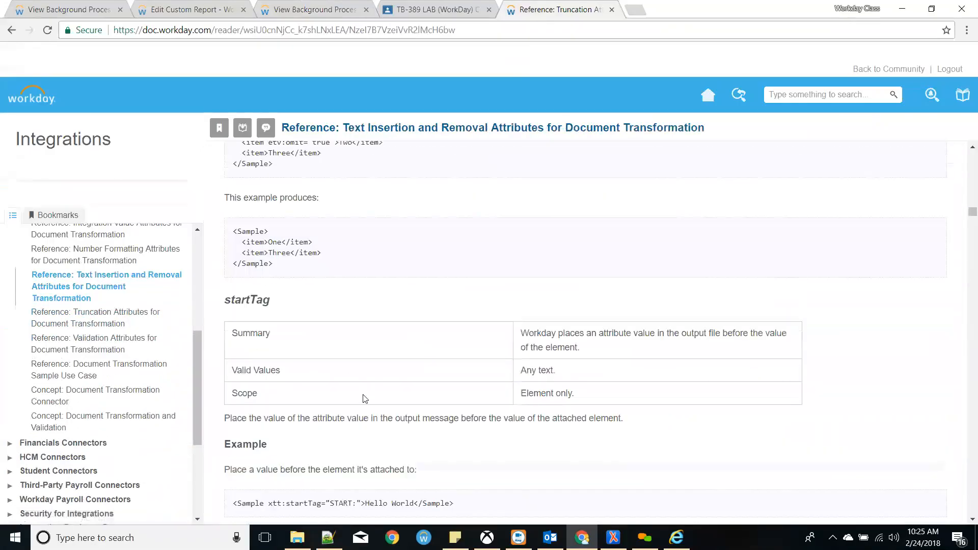
{"action": "scroll", "coordinate": [364, 393], "scroll_direction": "up", "scroll_amount": 12}
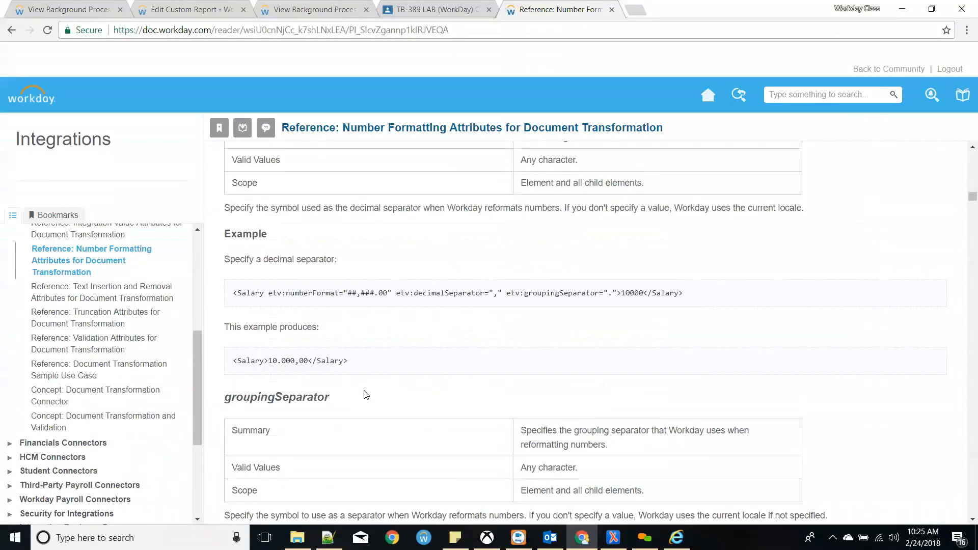
{"action": "left_click", "coordinate": [214, 10]}
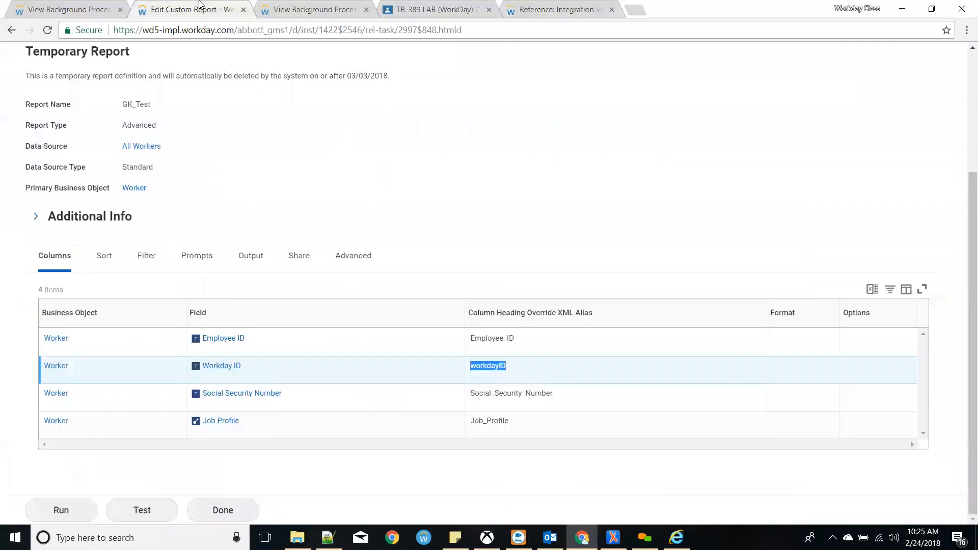
{"action": "left_click", "coordinate": [306, 9]}
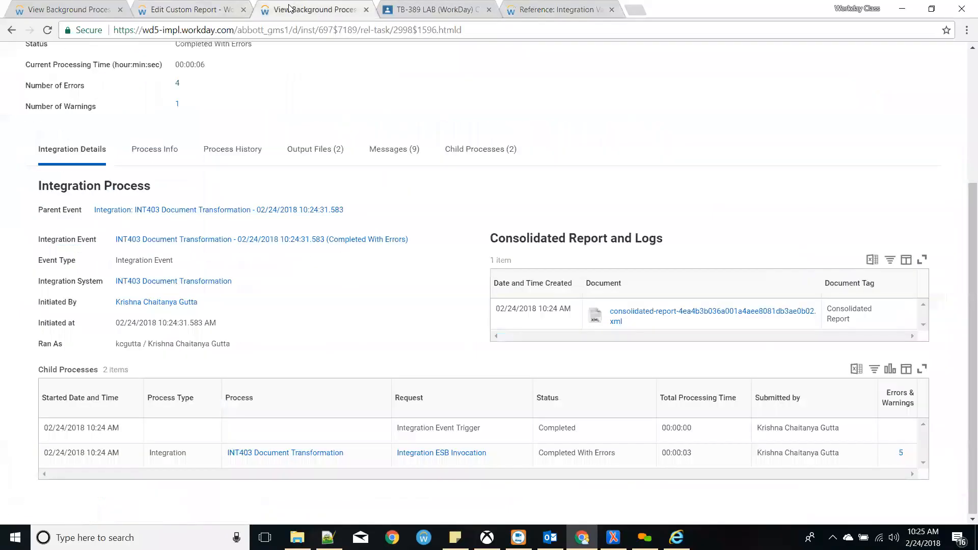
{"action": "left_click", "coordinate": [177, 105]}
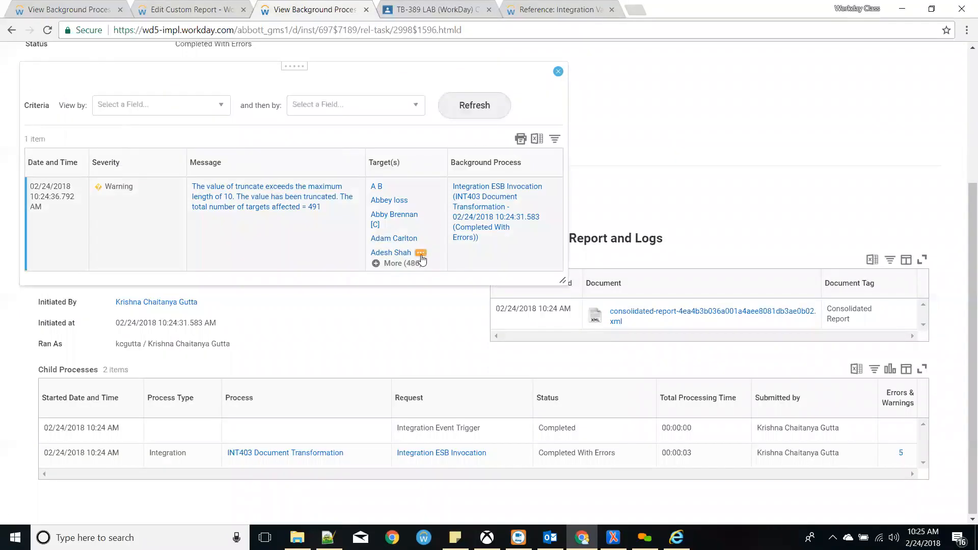
{"action": "left_click", "coordinate": [339, 232]}
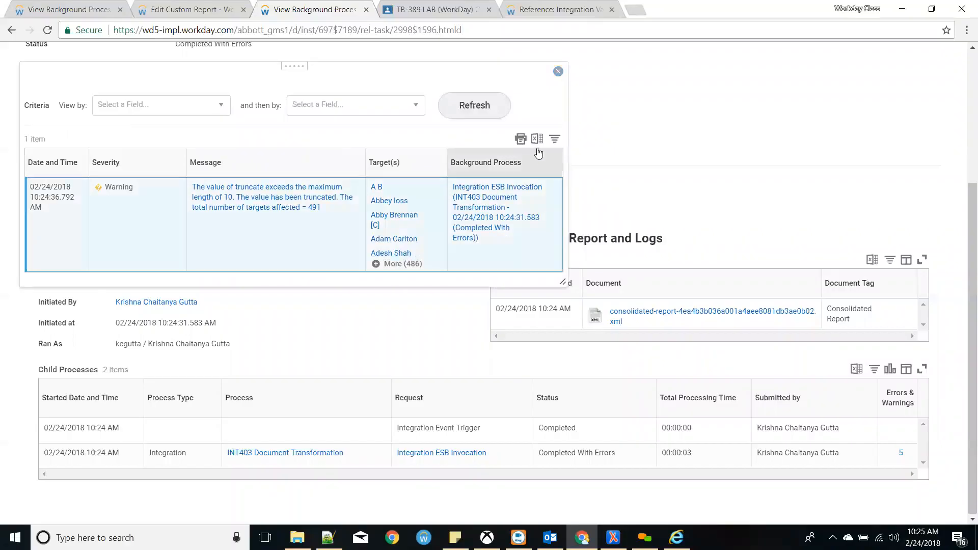
{"action": "left_click", "coordinate": [558, 72]}
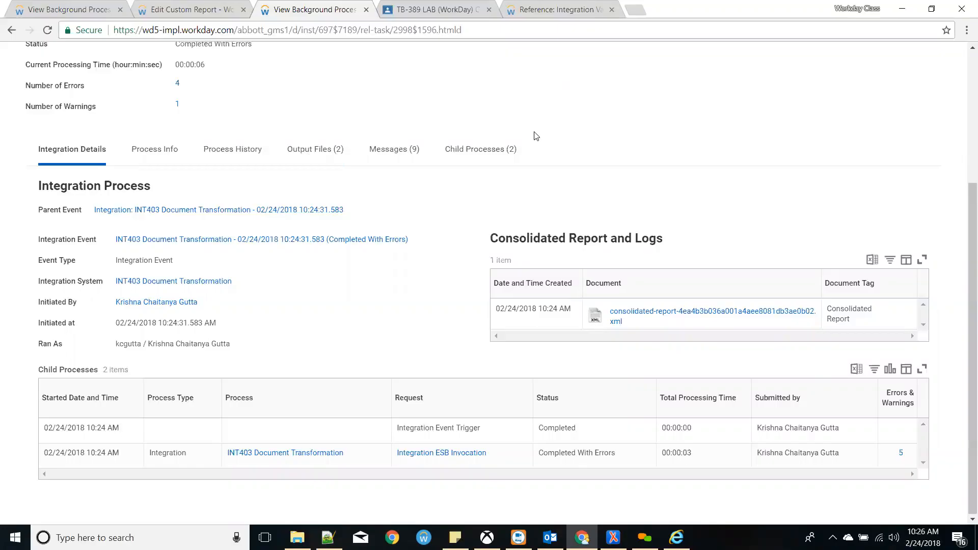
{"action": "scroll", "coordinate": [519, 130], "scroll_direction": "up", "scroll_amount": 3}
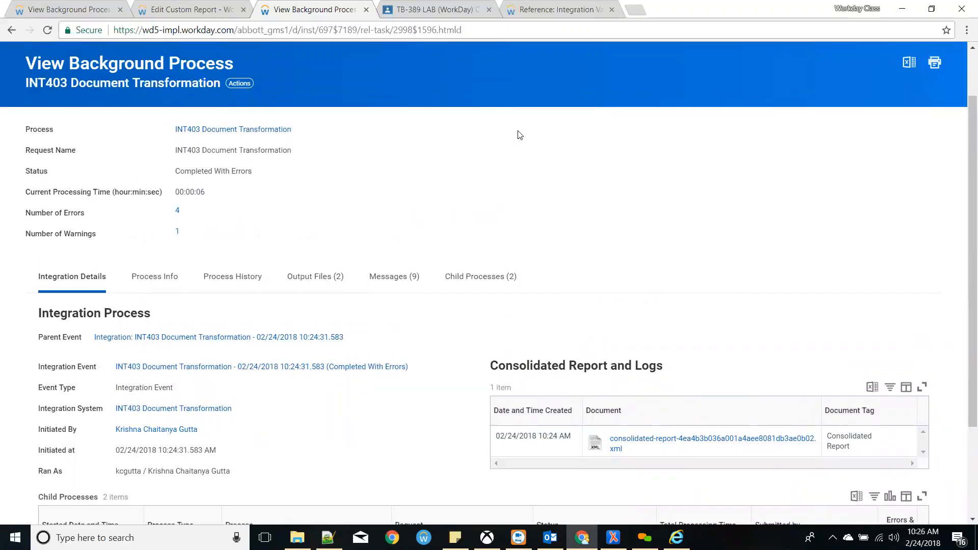
{"action": "scroll", "coordinate": [328, 99], "scroll_direction": "up", "scroll_amount": 2}
- Search intsys:INT4 and open INT400 CCW Outbound's integration process event definition
{"action": "left_click", "coordinate": [179, 80]}
{"action": "type", "text": "i"}
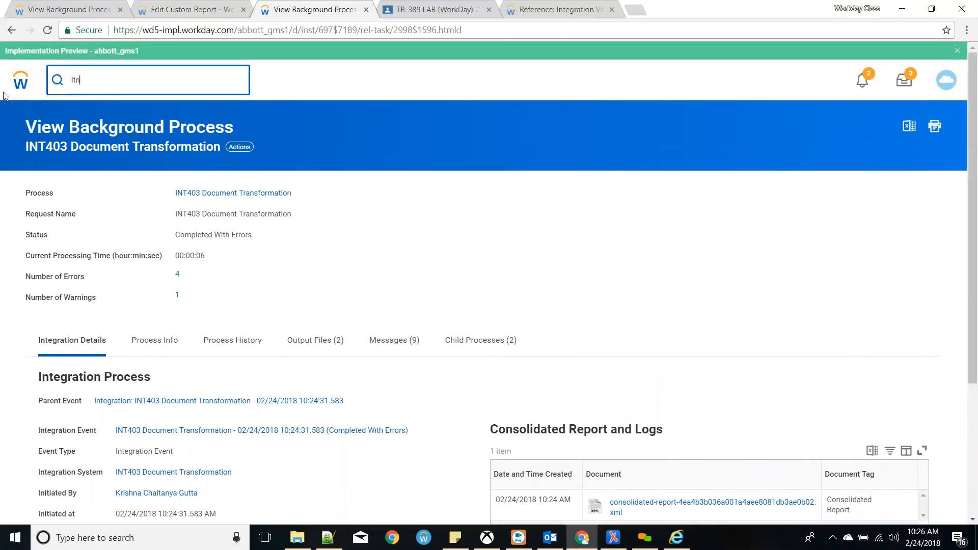
{"action": "type", "text": "ntsys:INT4"}
{"action": "key", "text": "Return"}
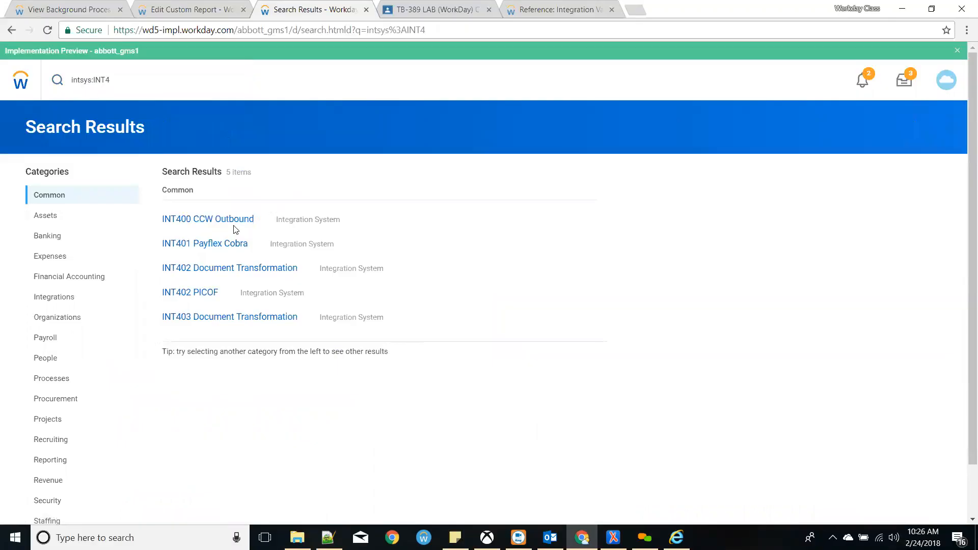
{"action": "left_click", "coordinate": [238, 223]}
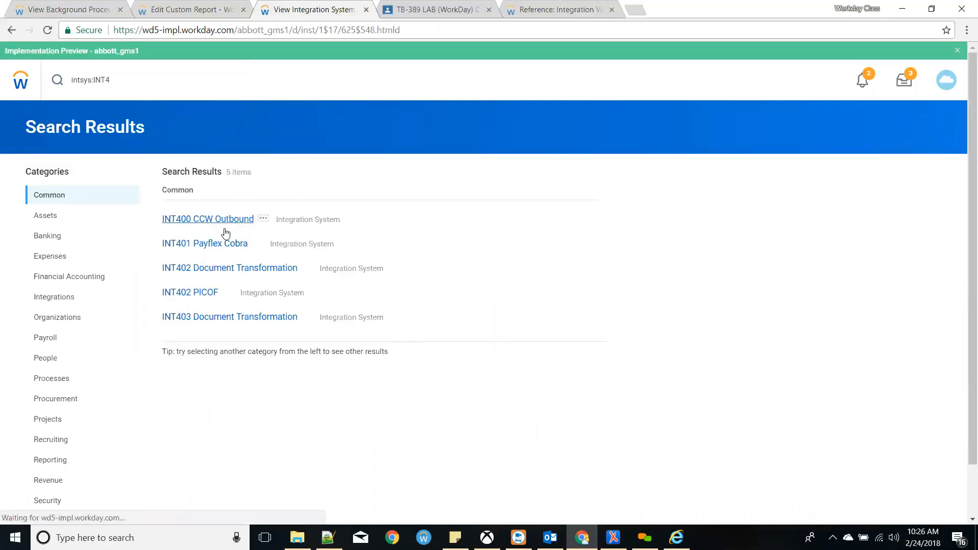
{"action": "scroll", "coordinate": [302, 322], "scroll_direction": "down", "scroll_amount": 9}
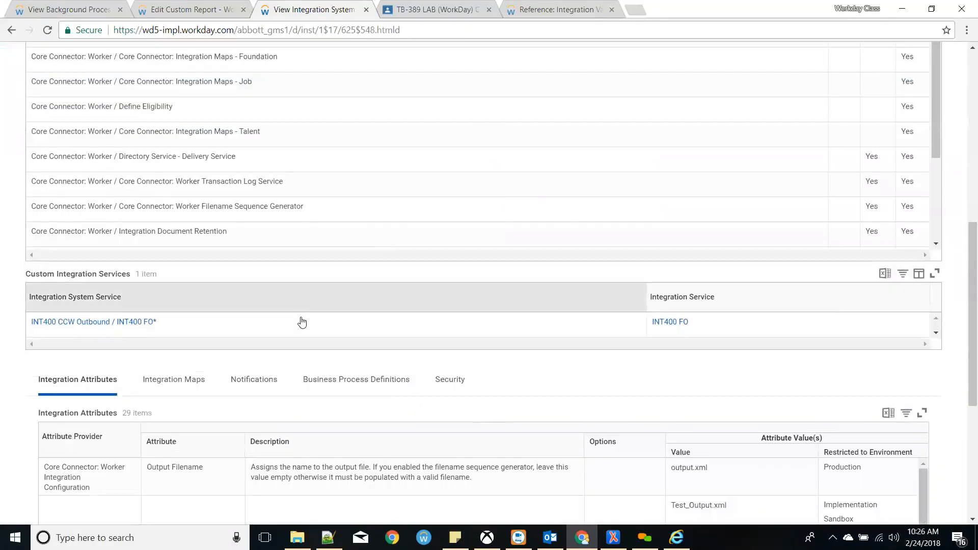
{"action": "left_click", "coordinate": [359, 381]}
{"action": "left_click", "coordinate": [208, 451]}
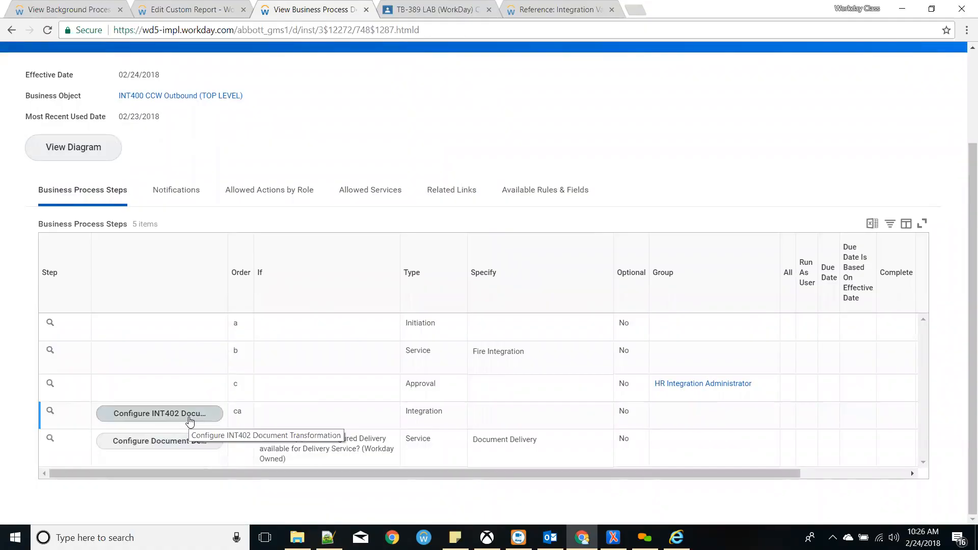
- Review the INT402 integration step ca's configuration and cancel without changes
{"action": "left_click_drag", "start_coordinate": [440, 412], "coordinate": [409, 416]}
{"action": "double_click", "coordinate": [412, 411]}
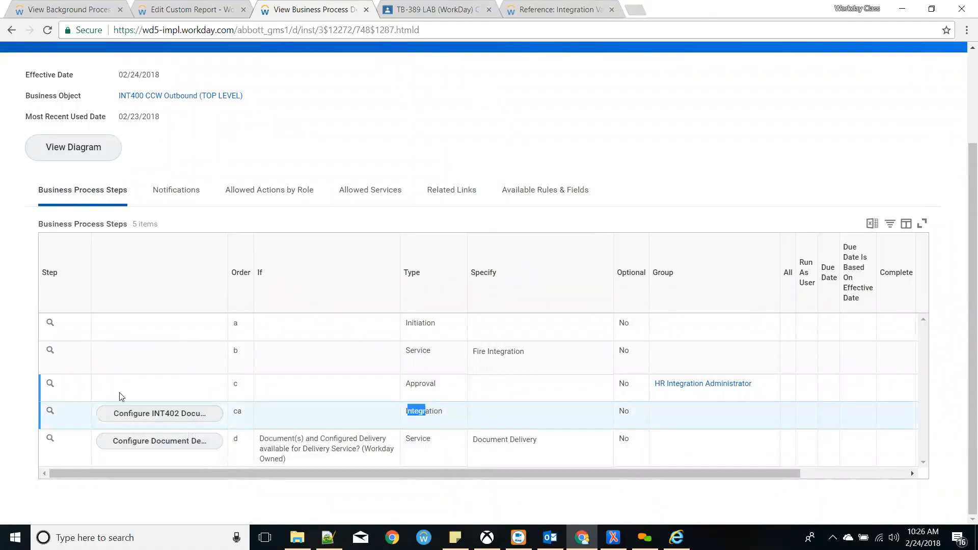
{"action": "left_click", "coordinate": [144, 414]}
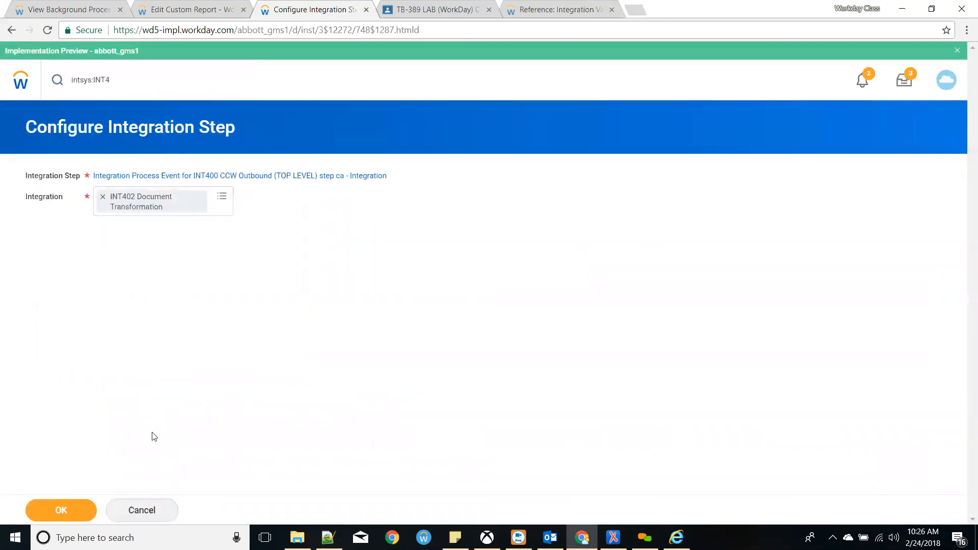
{"action": "left_click", "coordinate": [144, 514]}
{"action": "left_click", "coordinate": [128, 92]}
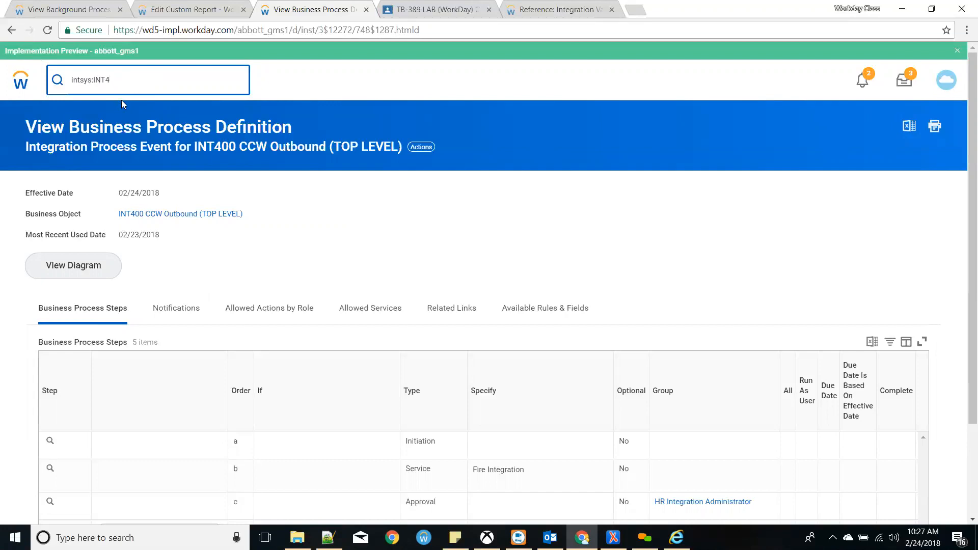
- Revisit the earlier INT403 run's four errors list and close it
{"action": "left_click", "coordinate": [541, 144]}
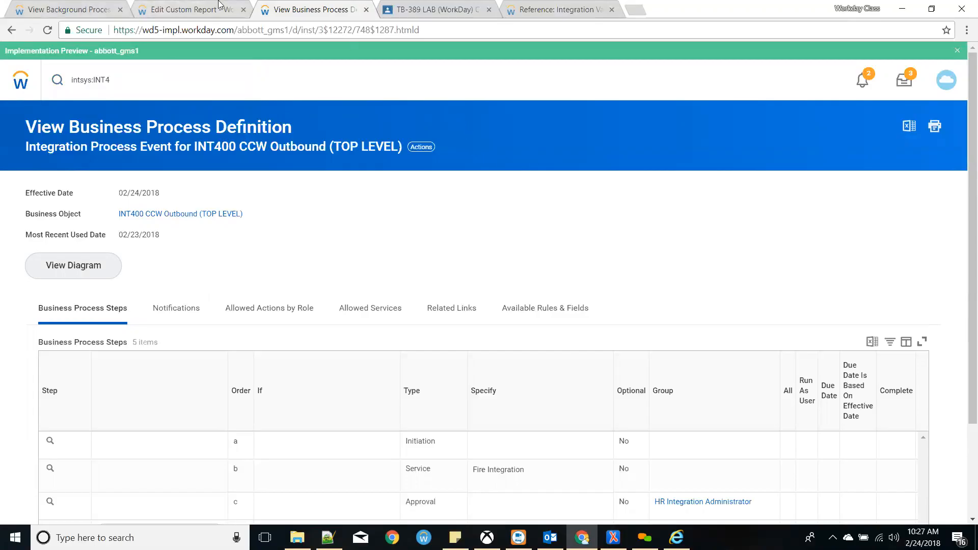
{"action": "left_click", "coordinate": [190, 9]}
{"action": "scroll", "coordinate": [172, 106], "scroll_direction": "up", "scroll_amount": 3}
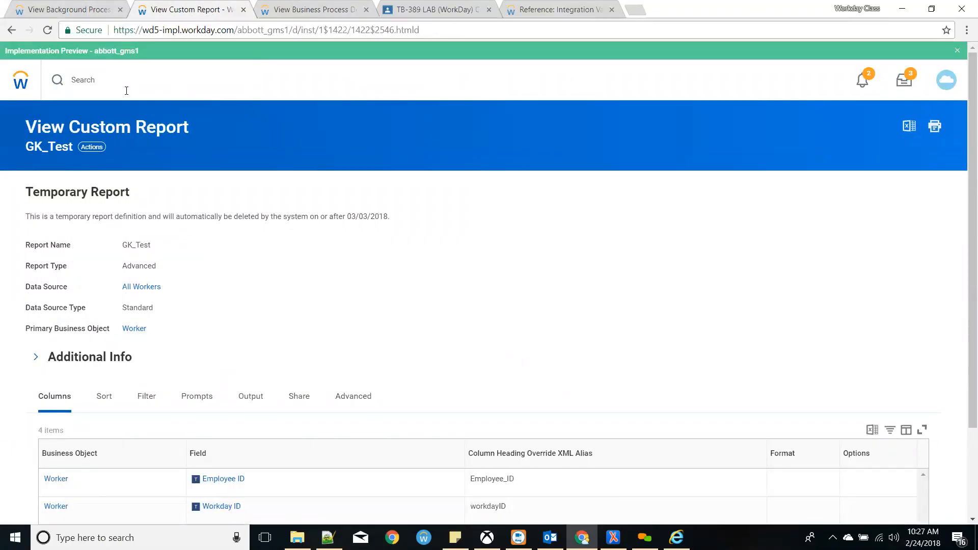
{"action": "left_click", "coordinate": [89, 4]}
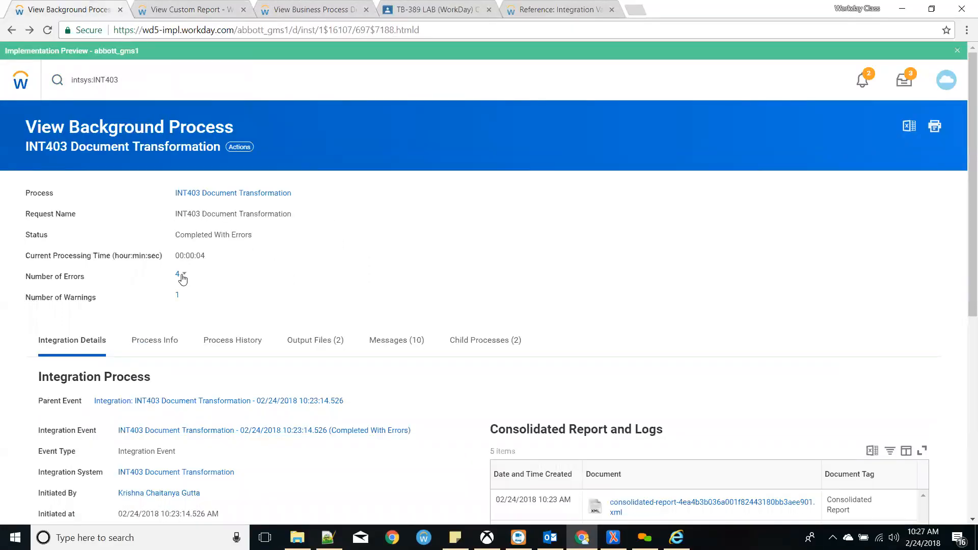
{"action": "left_click", "coordinate": [176, 275]}
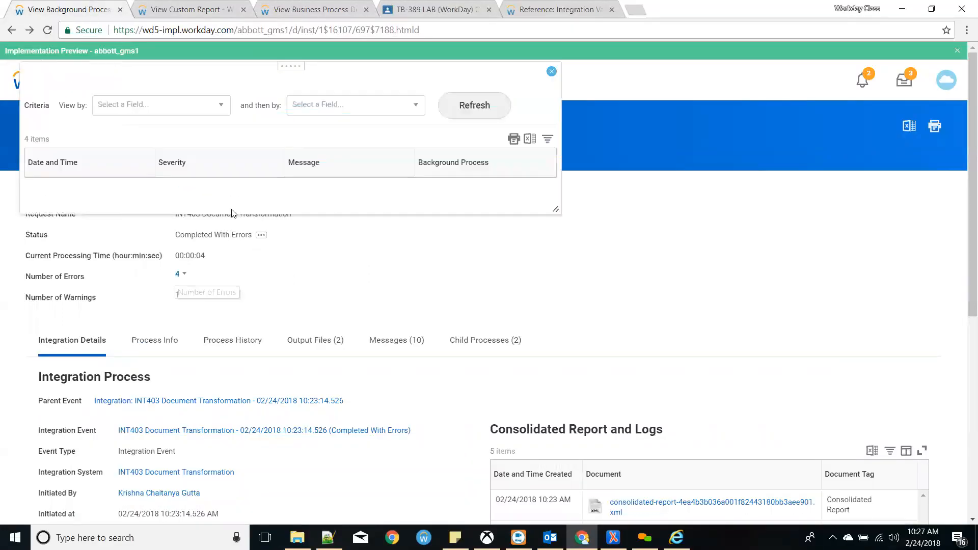
{"action": "left_click", "coordinate": [558, 72]}
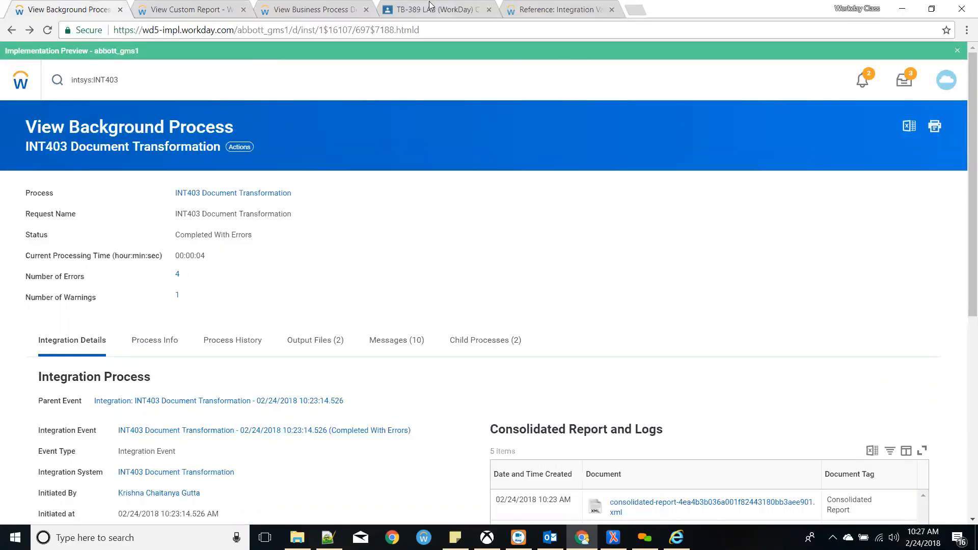
- Return to the GK_Test custom report view and focus the Workday search
{"action": "left_click", "coordinate": [293, 8]}
{"action": "left_click", "coordinate": [152, 8]}
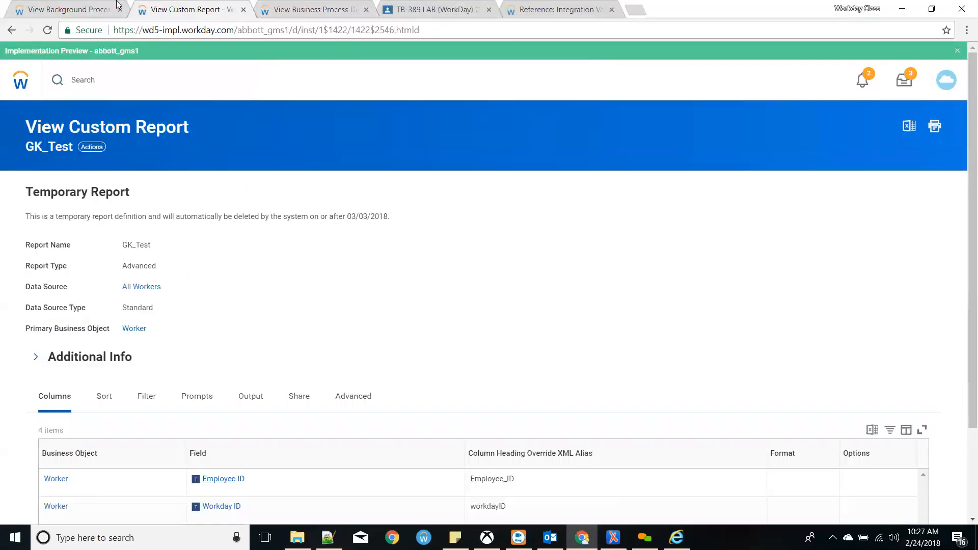
{"action": "left_click", "coordinate": [116, 4]}
{"action": "left_click", "coordinate": [163, 77]}
{"action": "left_click", "coordinate": [228, 4]}
{"action": "left_click", "coordinate": [163, 74]}
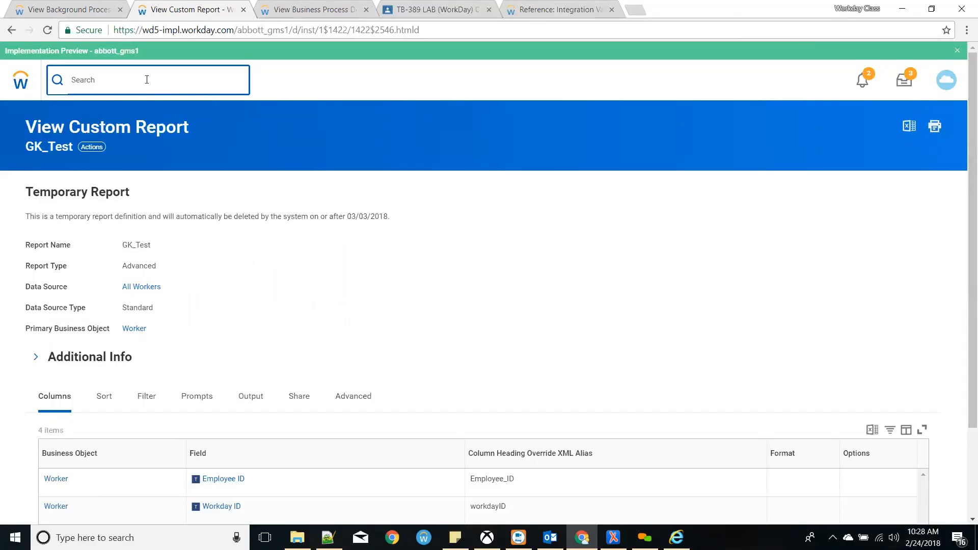
- Search for 'view tenant' and open the Tenant Setup report
{"action": "type", "text": "edit"}
{"action": "type", "text": " t"}
{"action": "key", "text": "BackSpace"}
{"action": "key", "text": "BackSpace"}
{"action": "key", "text": "BackSpace"}
{"action": "key", "text": "BackSpace"}
{"action": "key", "text": "BackSpace"}
{"action": "key", "text": "BackSpace"}
{"action": "type", "text": "veiew ten"}
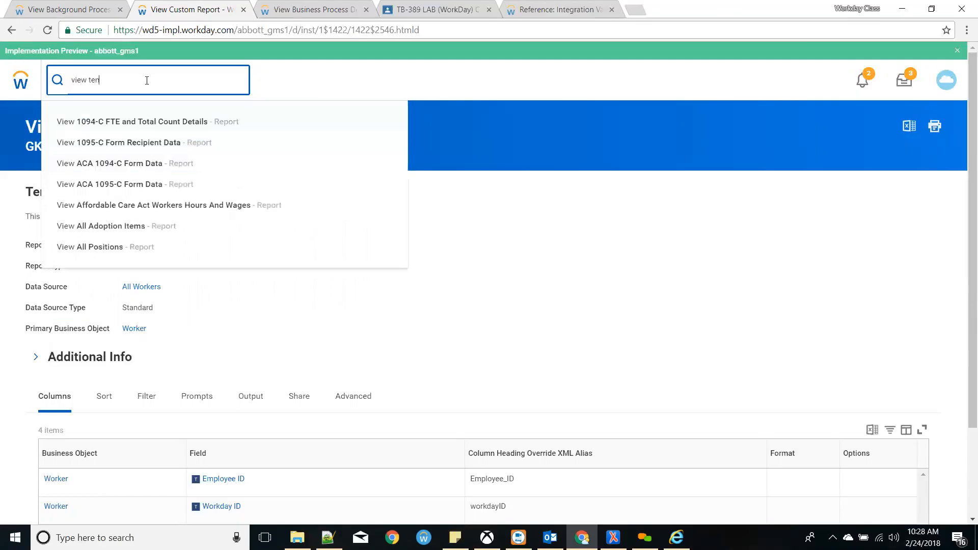
{"action": "type", "text": "an"}
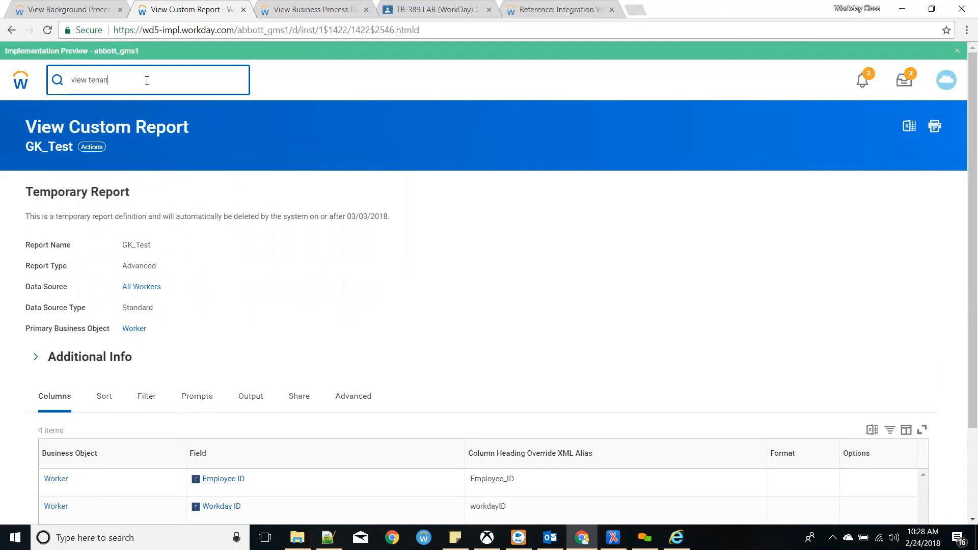
{"action": "key", "text": "BackSpace"}
{"action": "key", "text": "BackSpace"}
{"action": "key", "text": "BackSpace"}
{"action": "key", "text": "BackSpace"}
{"action": "key", "text": "BackSpace"}
{"action": "key", "text": "BackSpace"}
{"action": "key", "text": "BackSpace"}
{"action": "type", "text": "tne"}
{"action": "key", "text": "BackSpace"}
{"action": "key", "text": "BackSpace"}
{"action": "type", "text": "en"}
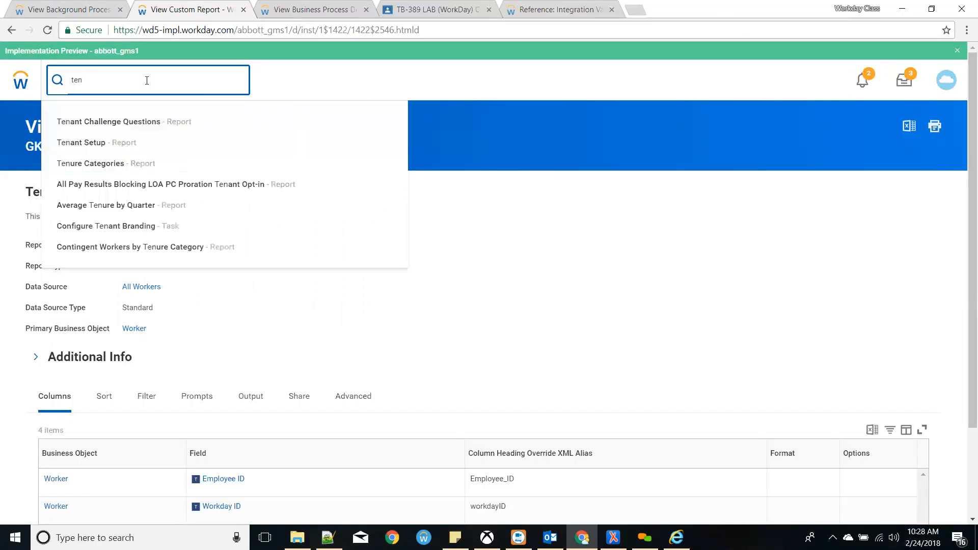
{"action": "left_click", "coordinate": [127, 142]}
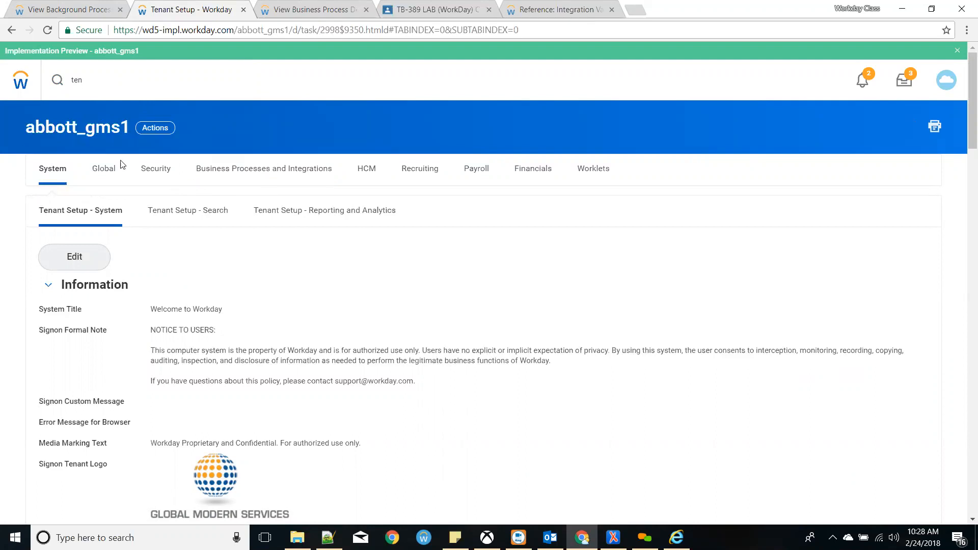
- Review the 'Welcome to Workday' system title on the Tenant Setup page
{"action": "scroll", "coordinate": [217, 281], "scroll_direction": "down", "scroll_amount": 1}
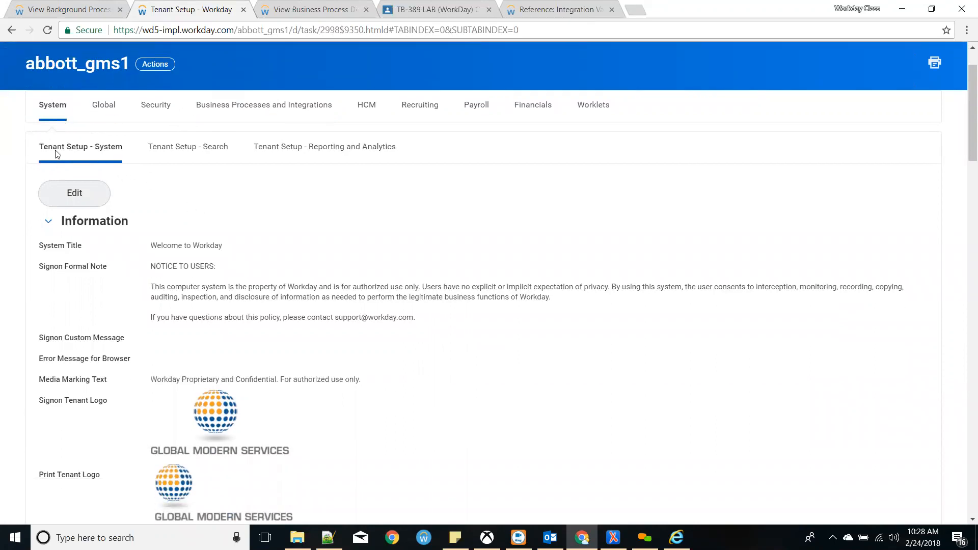
{"action": "left_click_drag", "start_coordinate": [151, 246], "coordinate": [240, 260]}
{"action": "left_click", "coordinate": [243, 259]}
{"action": "scroll", "coordinate": [243, 259], "scroll_direction": "up", "scroll_amount": 1}
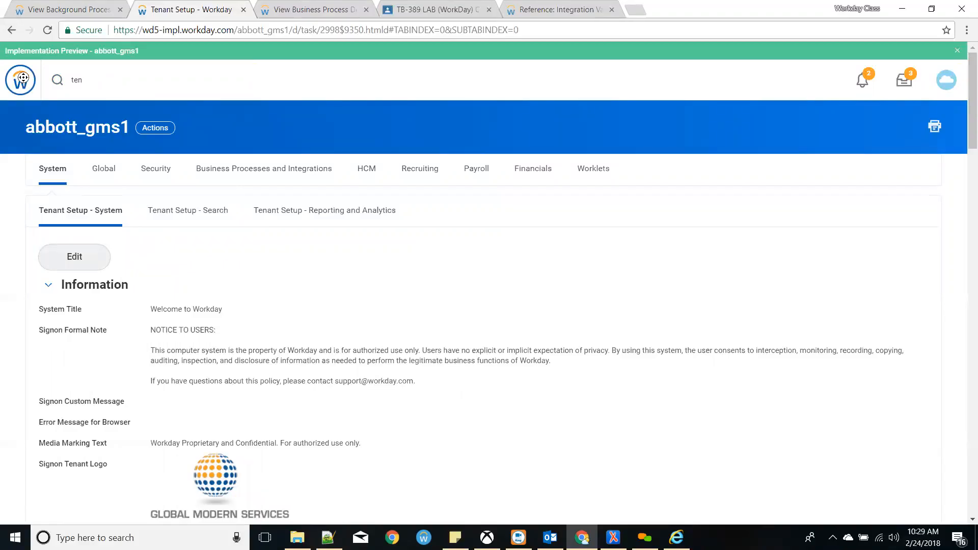
- Open the Workday home page in a new browser tab
{"action": "left_click", "coordinate": [943, 80]}
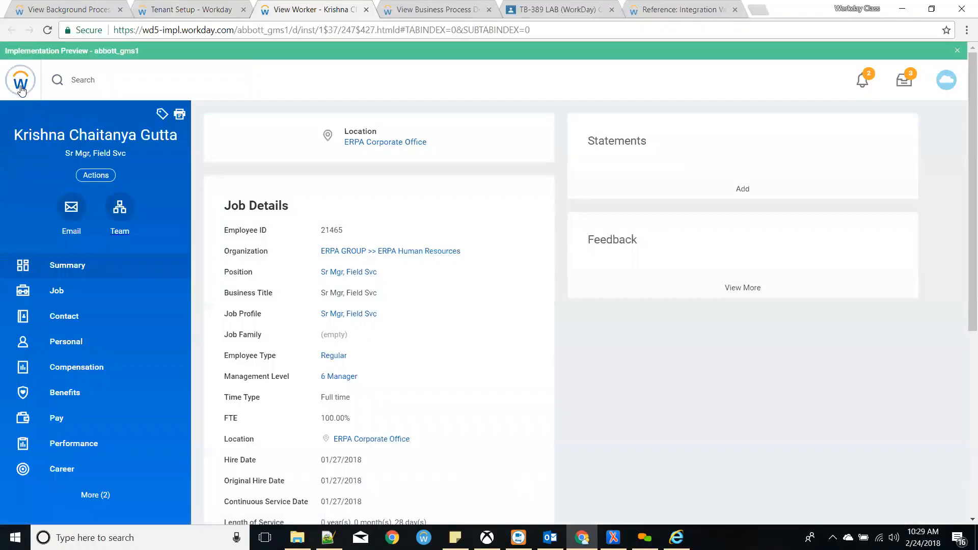
{"action": "left_click", "coordinate": [28, 88]}
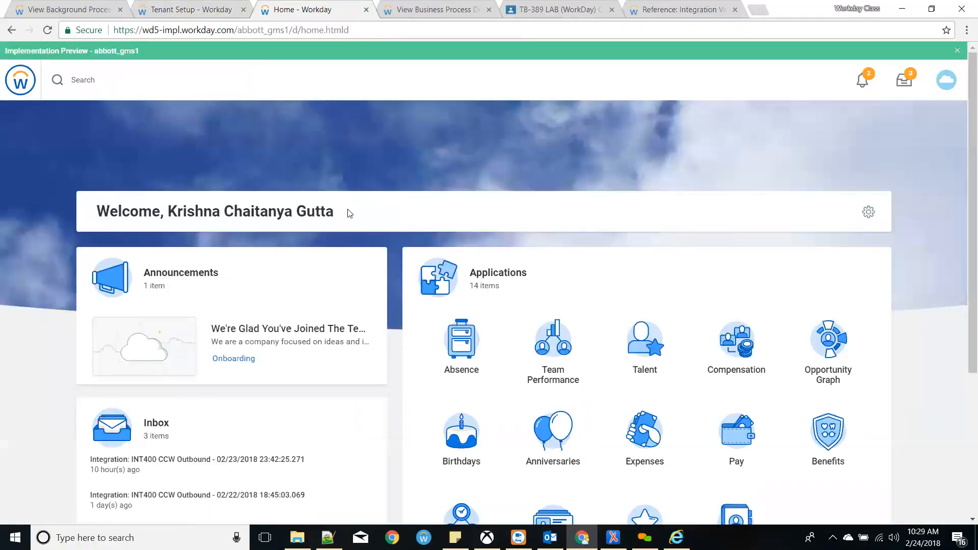
{"action": "scroll", "coordinate": [319, 226], "scroll_direction": "down", "scroll_amount": 1}
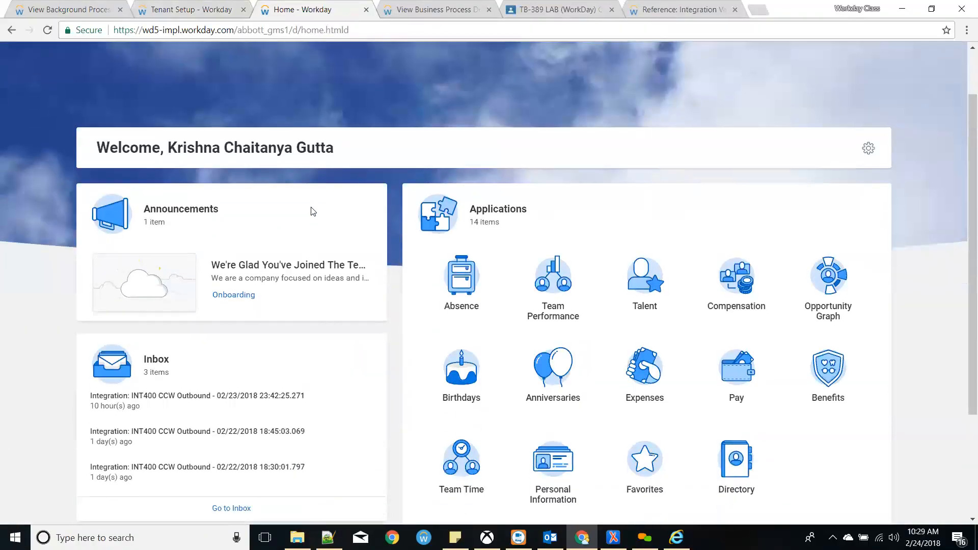
{"action": "scroll", "coordinate": [306, 204], "scroll_direction": "up", "scroll_amount": 1}
- Back on Tenant Setup, review the system title and Media Marking Text, and preview the Signon Tenant Logo
{"action": "left_click", "coordinate": [189, 7]}
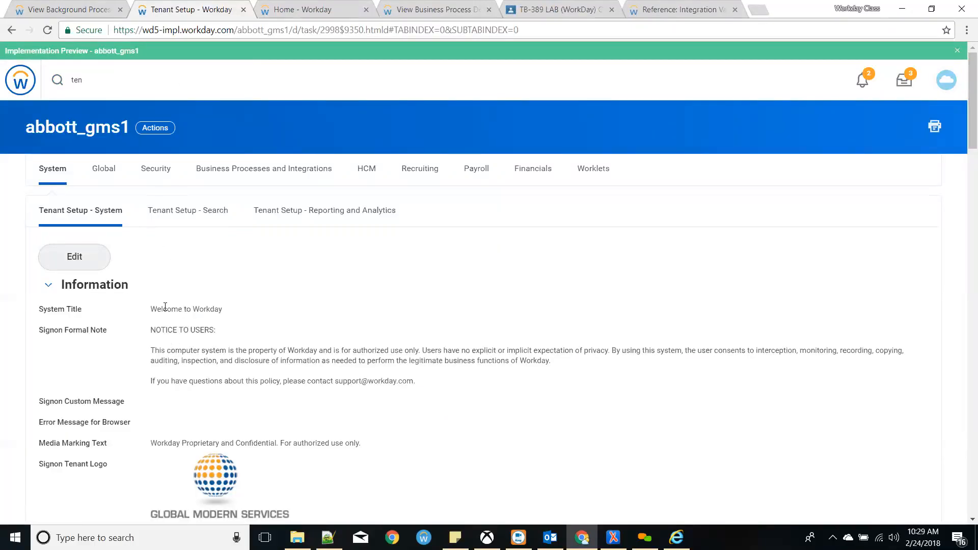
{"action": "left_click_drag", "start_coordinate": [149, 308], "coordinate": [240, 316]}
{"action": "left_click", "coordinate": [158, 346]}
{"action": "scroll", "coordinate": [176, 331], "scroll_direction": "down", "scroll_amount": 1}
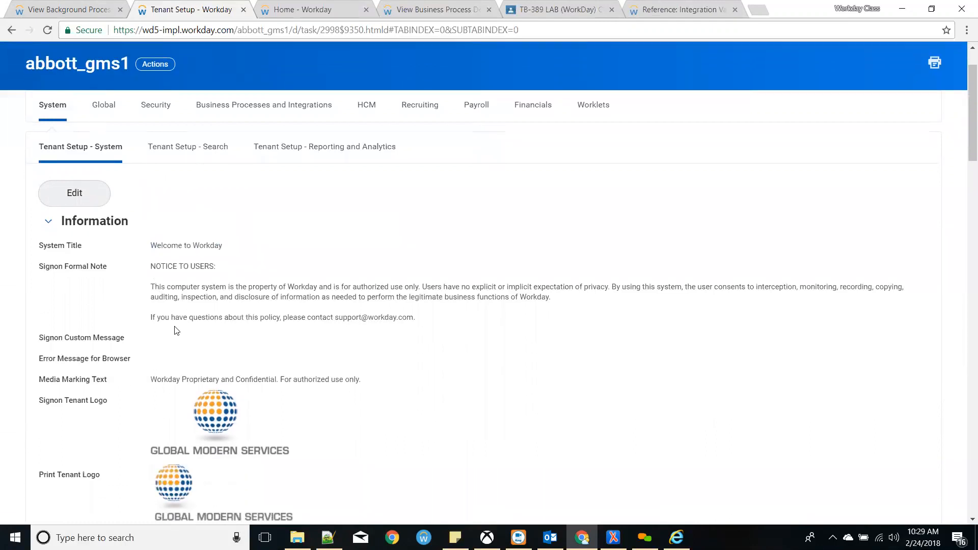
{"action": "scroll", "coordinate": [175, 332], "scroll_direction": "down", "scroll_amount": 2}
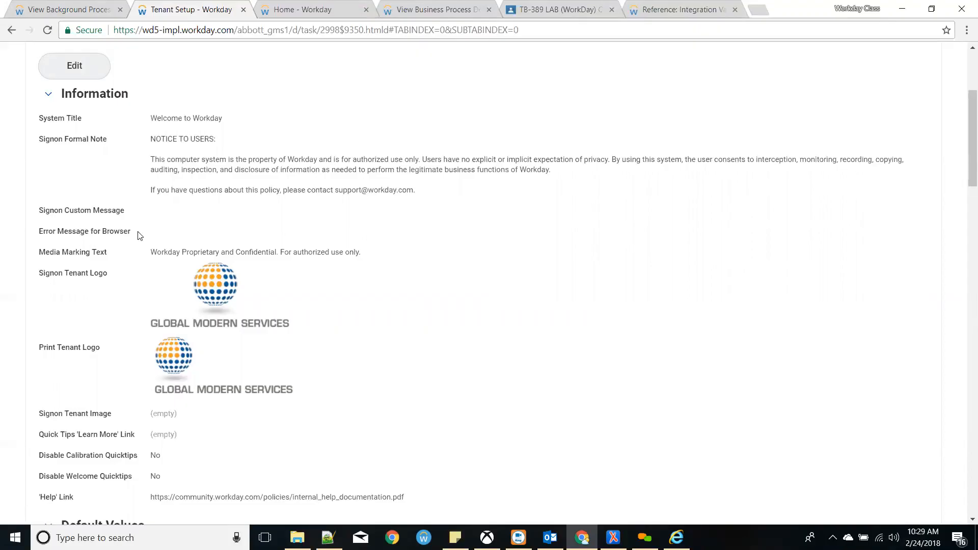
{"action": "mouse_move", "coordinate": [147, 252]}
{"action": "left_mouse_down"}
{"action": "mouse_move", "coordinate": [379, 261]}
{"action": "mouse_move", "coordinate": [146, 257]}
{"action": "left_mouse_up"}
{"action": "left_click", "coordinate": [206, 298]}
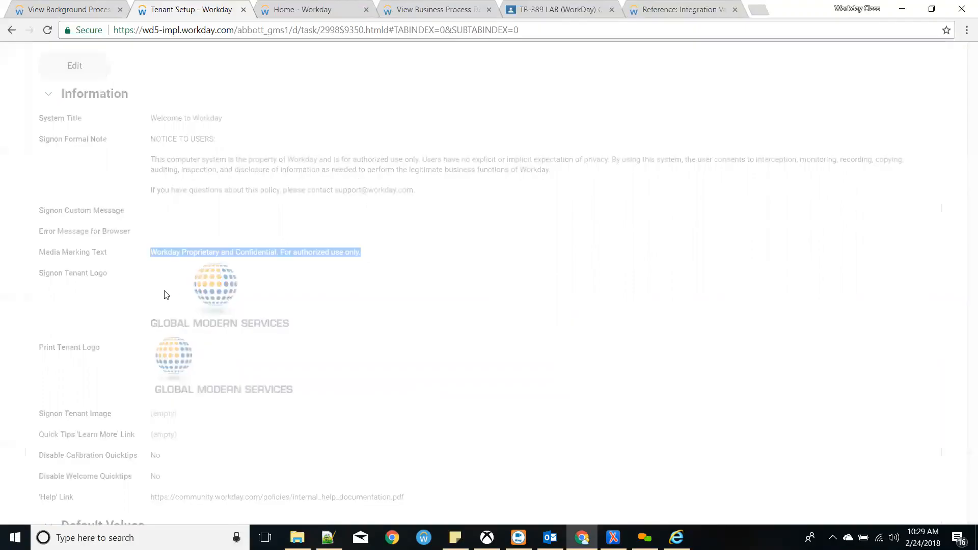
{"action": "left_click", "coordinate": [507, 331]}
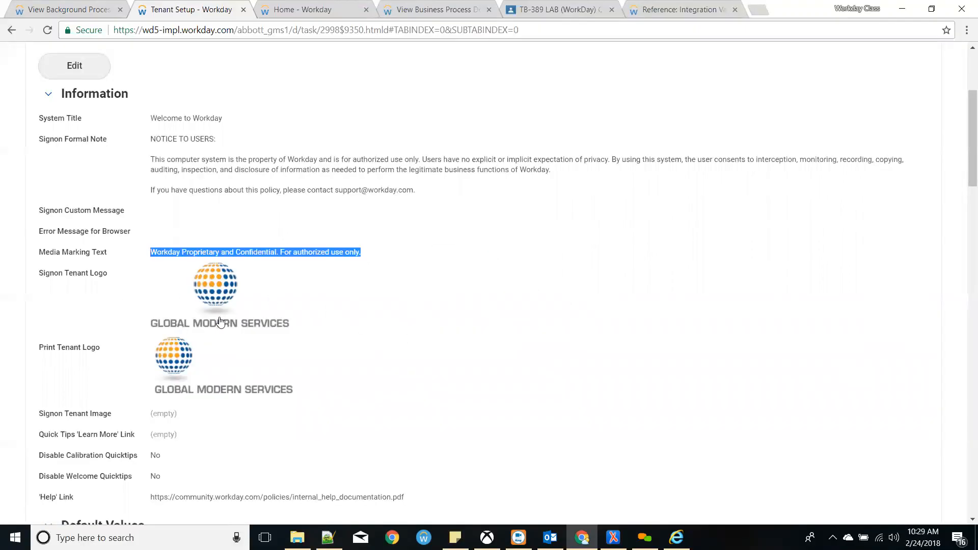
{"action": "scroll", "coordinate": [219, 321], "scroll_direction": "down", "scroll_amount": 2}
{"action": "scroll", "coordinate": [203, 312], "scroll_direction": "up", "scroll_amount": 5}
- Open Tenant Setup - System for editing and scroll to Default Values
{"action": "left_click", "coordinate": [74, 256]}
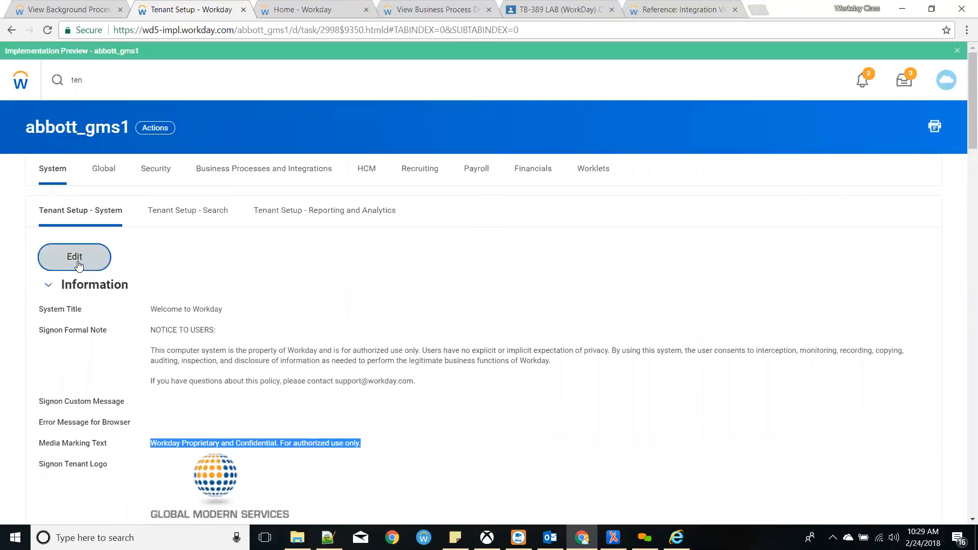
{"action": "scroll", "coordinate": [404, 299], "scroll_direction": "down", "scroll_amount": 4}
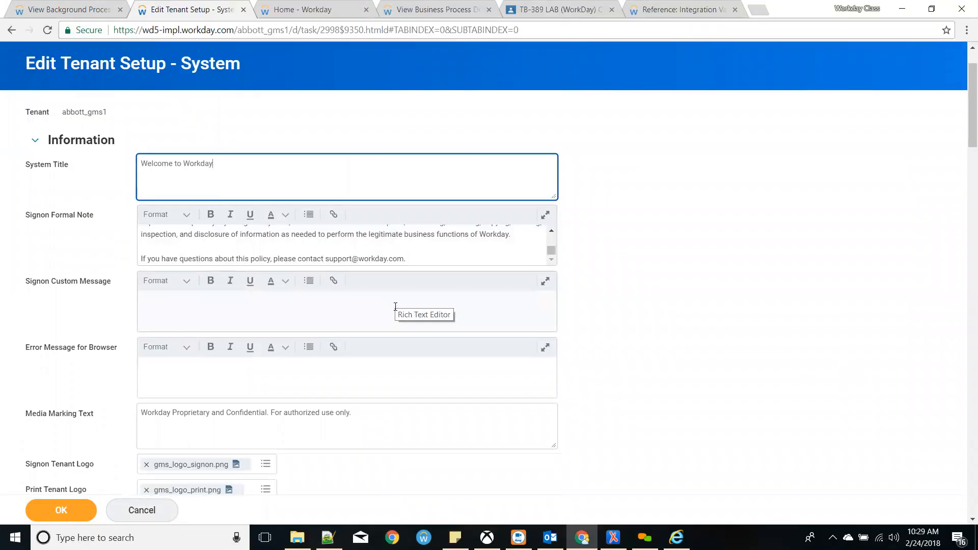
{"action": "scroll", "coordinate": [395, 307], "scroll_direction": "down", "scroll_amount": 3}
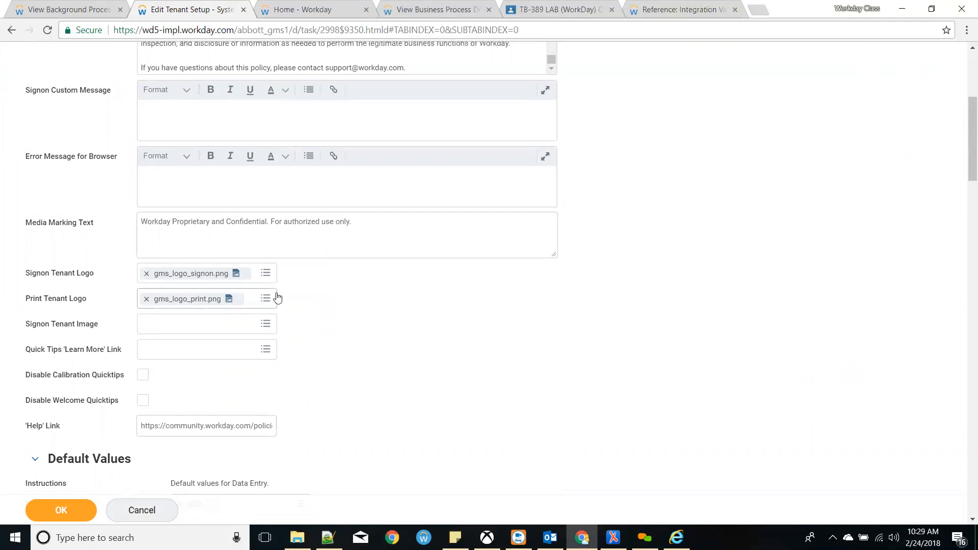
{"action": "scroll", "coordinate": [291, 221], "scroll_direction": "up", "scroll_amount": 3}
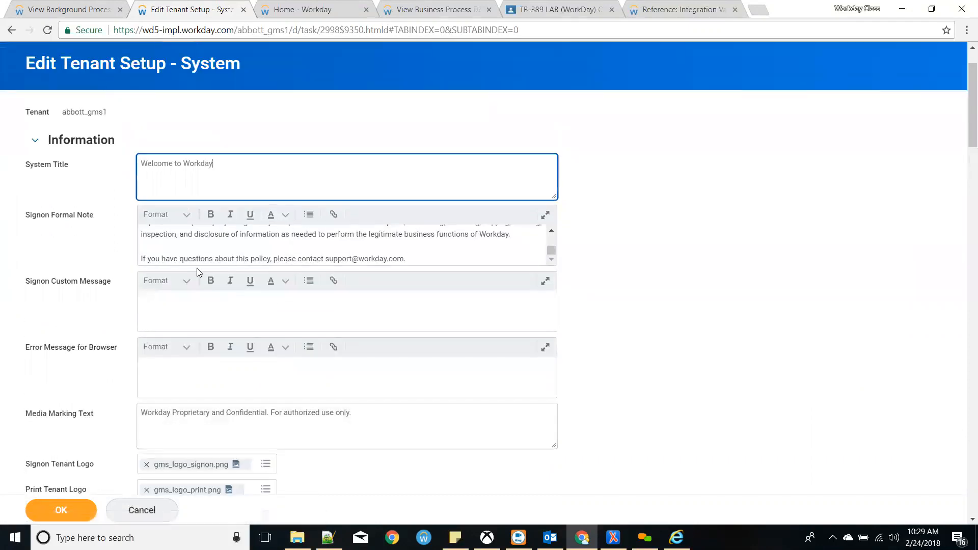
{"action": "scroll", "coordinate": [286, 299], "scroll_direction": "down", "scroll_amount": 6}
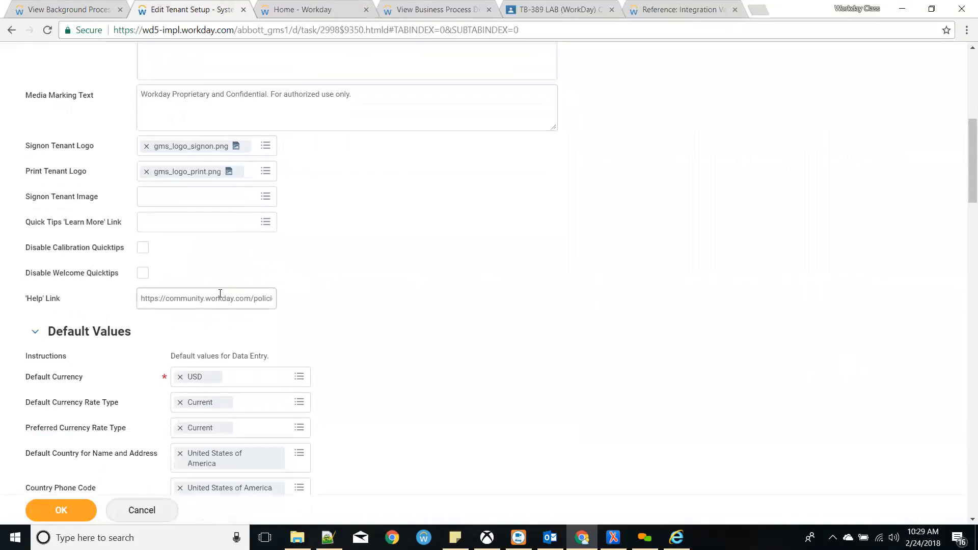
{"action": "scroll", "coordinate": [385, 335], "scroll_direction": "down", "scroll_amount": 2}
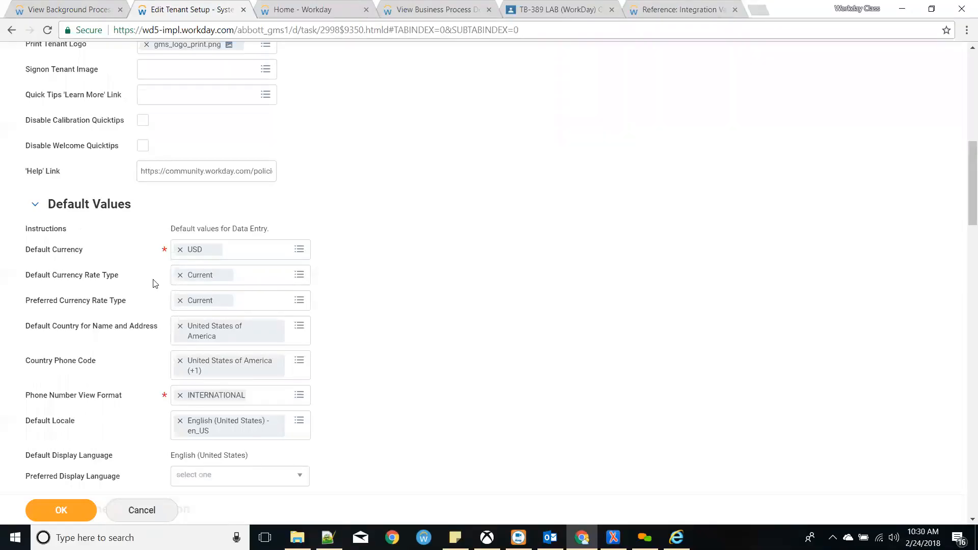
- Check the Default Currency Rate Type choices, keeping Current, and view the Country Phone Code options
{"action": "mouse_move", "coordinate": [223, 277]}
{"action": "left_click", "coordinate": [291, 277]}
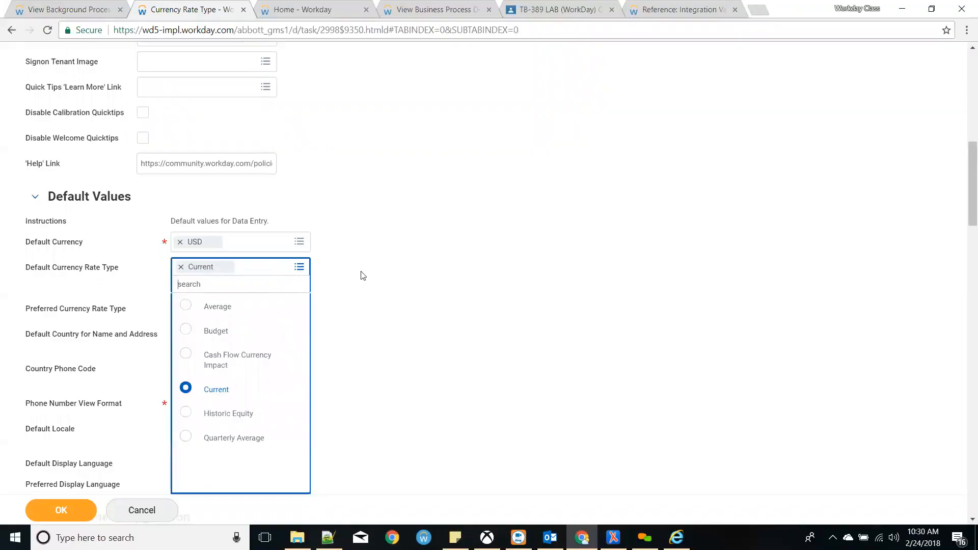
{"action": "left_click", "coordinate": [403, 279]}
{"action": "scroll", "coordinate": [287, 277], "scroll_direction": "down", "scroll_amount": 1}
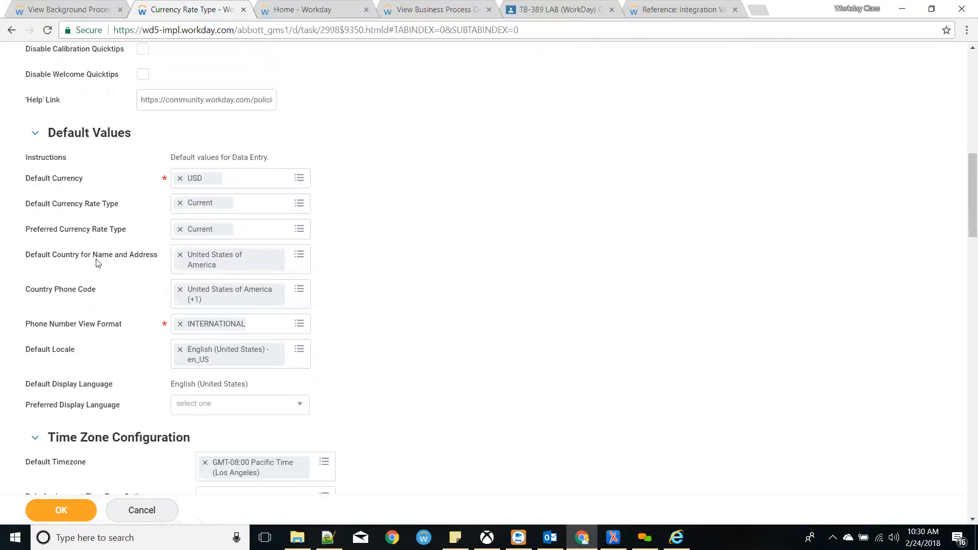
{"action": "left_click_drag", "start_coordinate": [40, 296], "coordinate": [12, 296]}
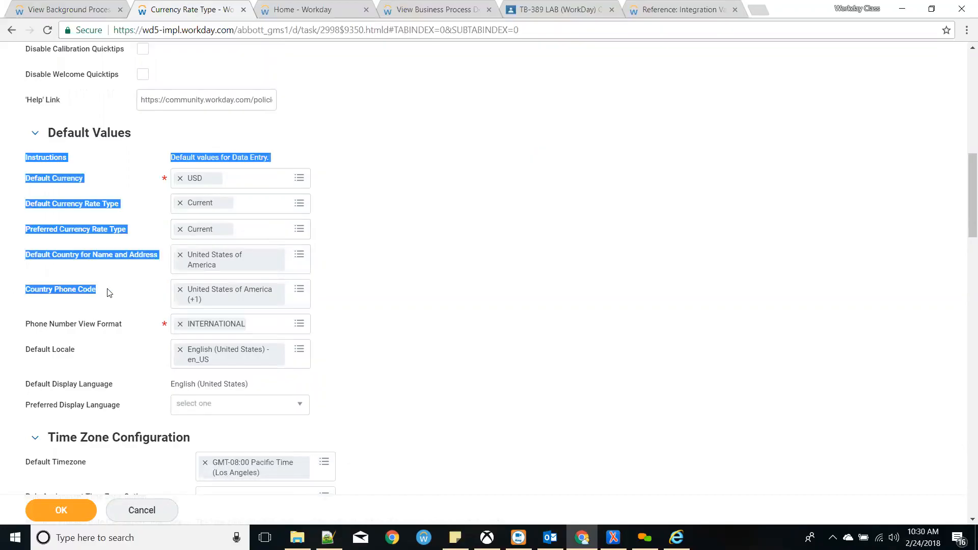
{"action": "left_click", "coordinate": [331, 283]}
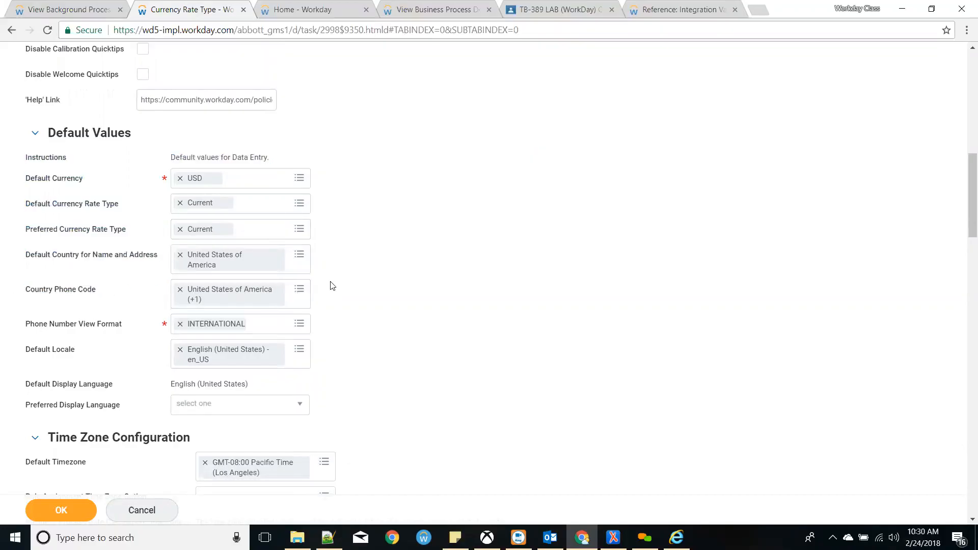
{"action": "left_click", "coordinate": [299, 289]}
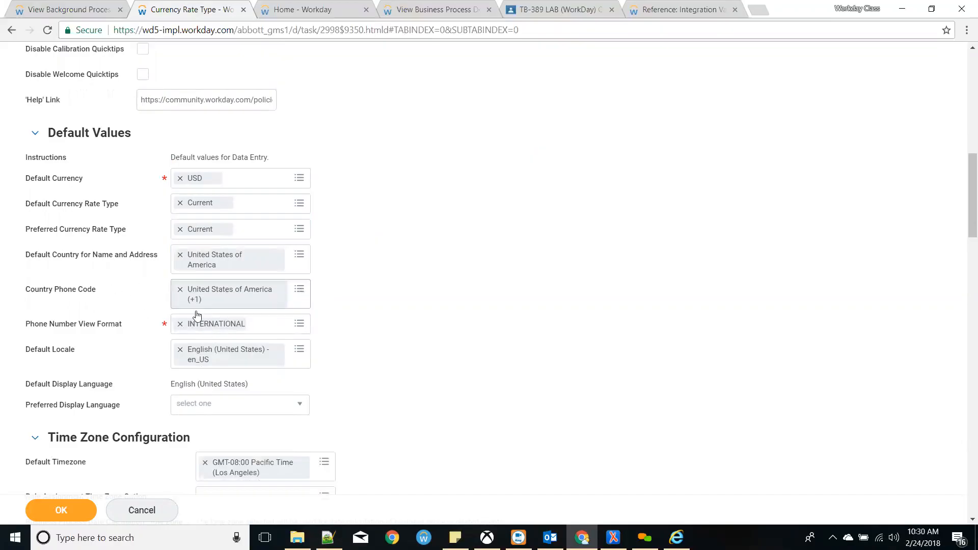
- Scroll down to the Time Zone Configuration showing GMT-08:00 Pacific Time
{"action": "scroll", "coordinate": [91, 345], "scroll_direction": "down", "scroll_amount": 1}
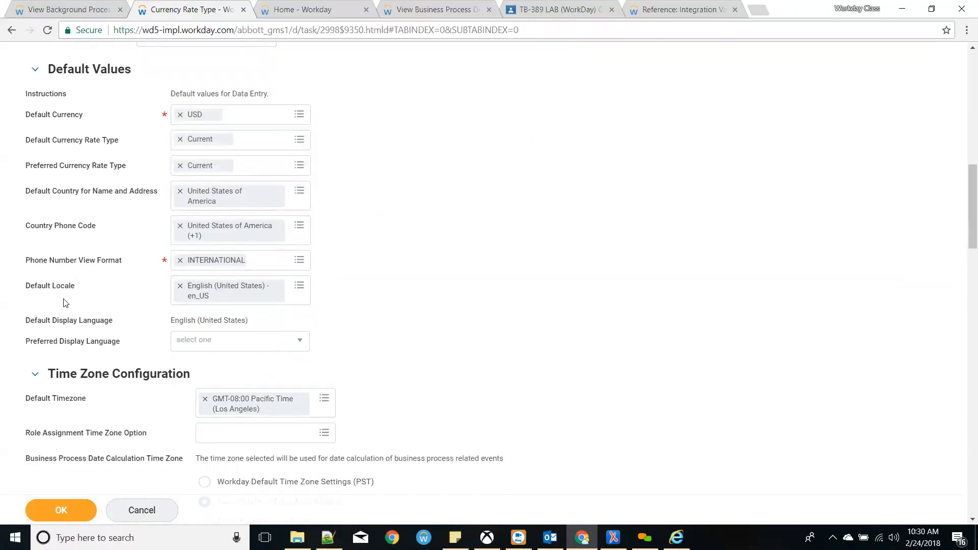
{"action": "scroll", "coordinate": [63, 302], "scroll_direction": "down", "scroll_amount": 1}
{"action": "scroll", "coordinate": [72, 312], "scroll_direction": "down", "scroll_amount": 1}
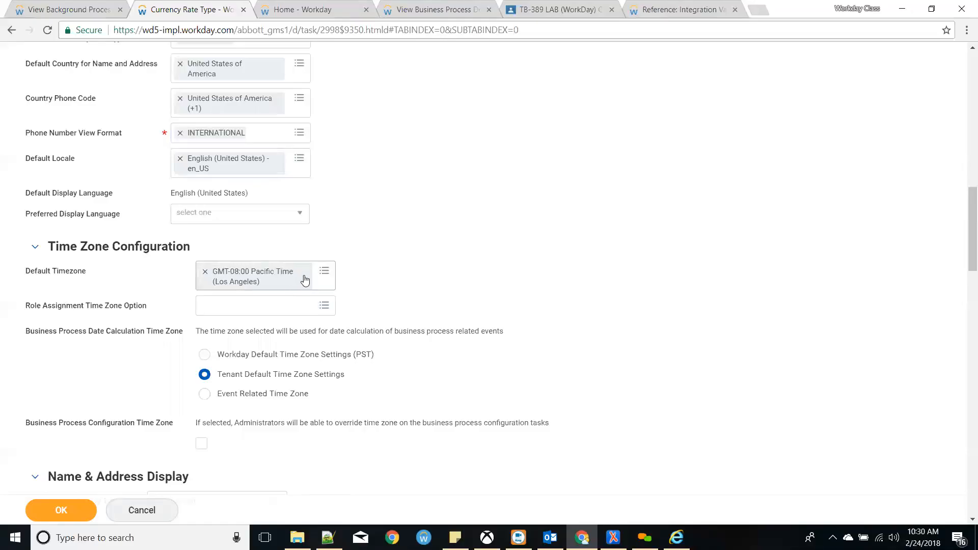
{"action": "scroll", "coordinate": [127, 326], "scroll_direction": "down", "scroll_amount": 1}
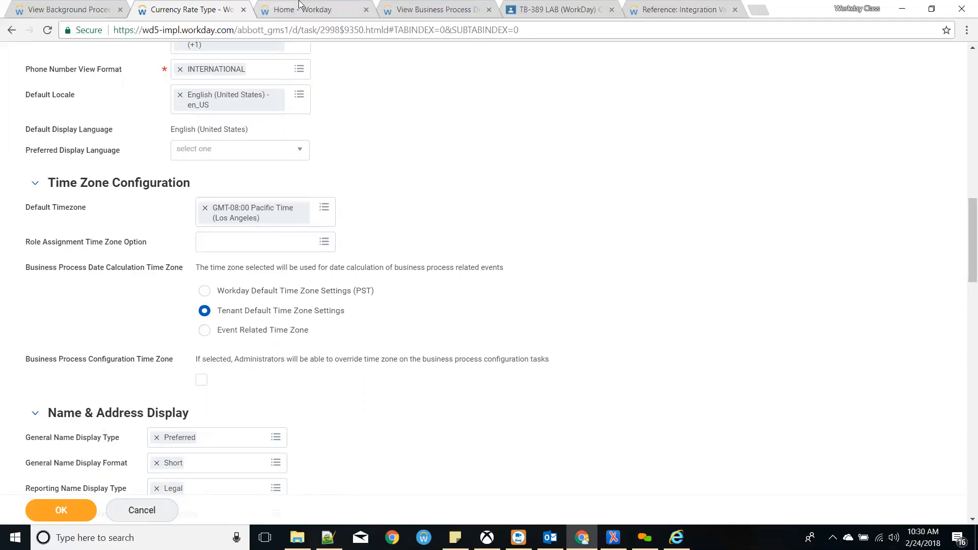
- Open Edit Definition for the INT400 CCW Outbound integration business process via Actions > Business Process
{"action": "left_click", "coordinate": [419, 10]}
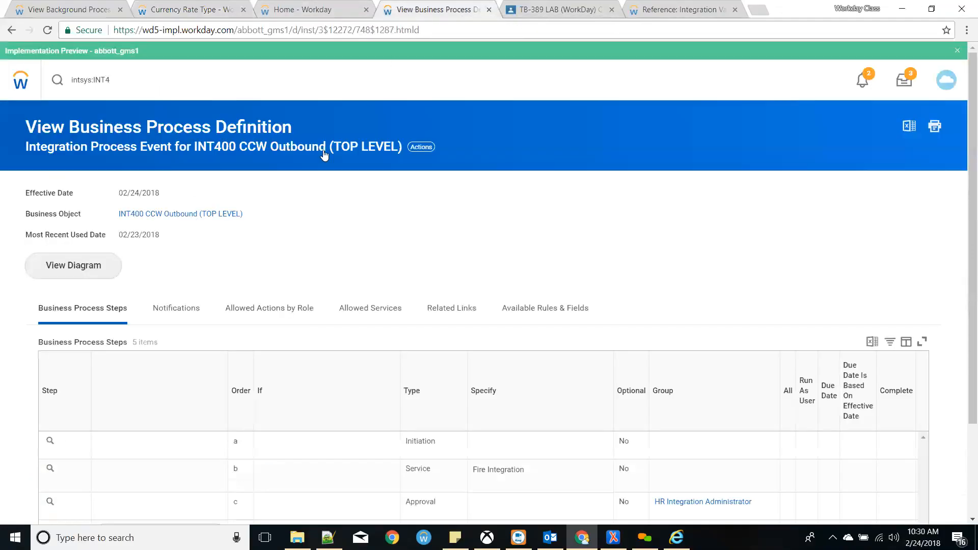
{"action": "left_click", "coordinate": [420, 148]}
{"action": "mouse_move", "coordinate": [469, 246]}
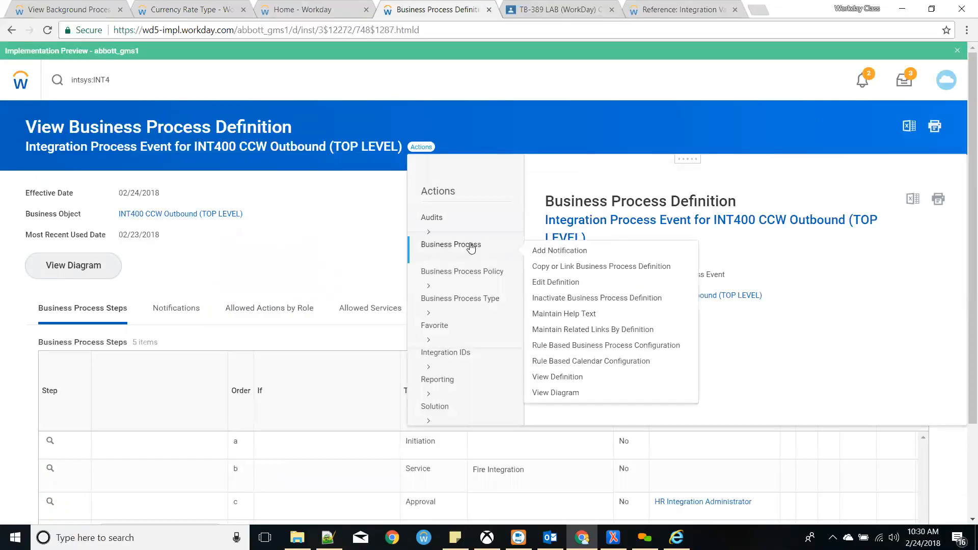
{"action": "left_click", "coordinate": [561, 282]}
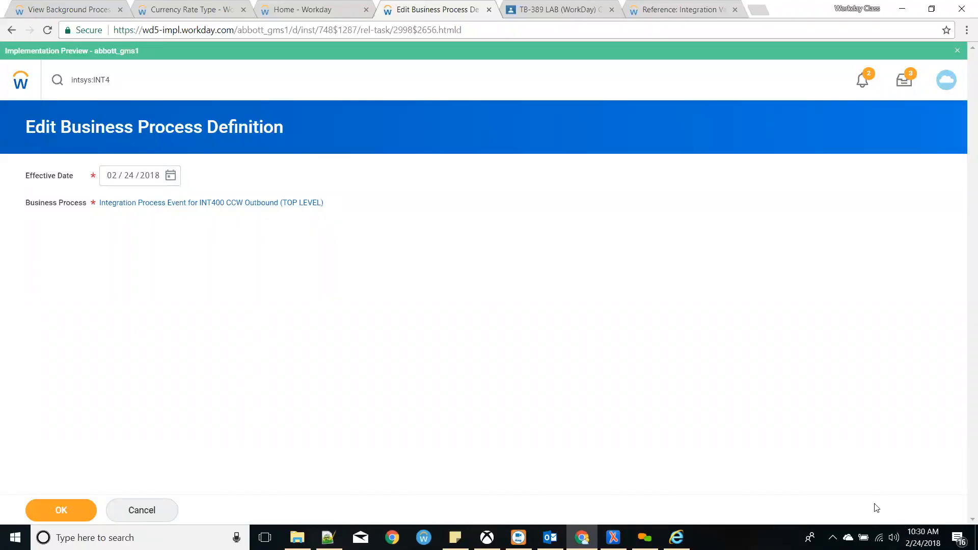
- Check today's date and set the business process effective date to 02/25/2018
{"action": "left_click", "coordinate": [923, 538]}
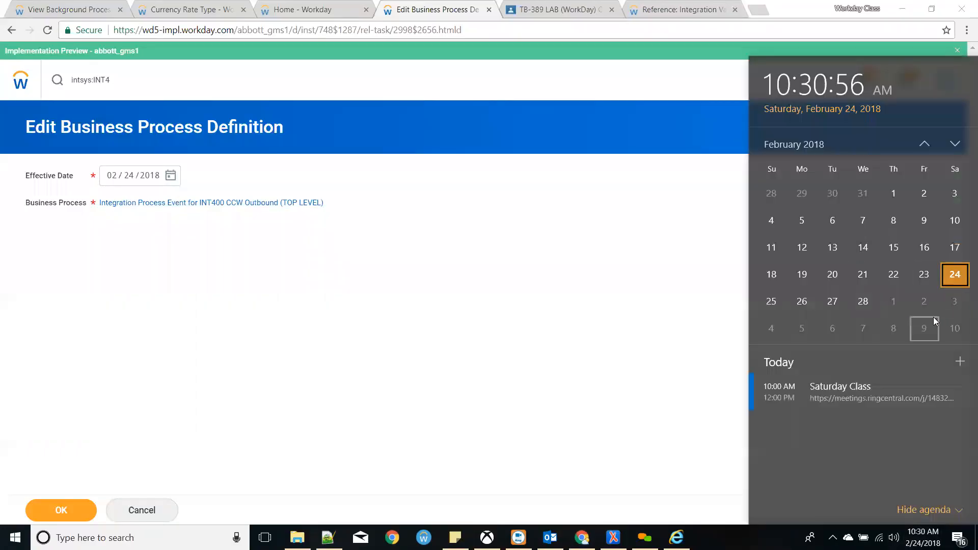
{"action": "left_click", "coordinate": [326, 272]}
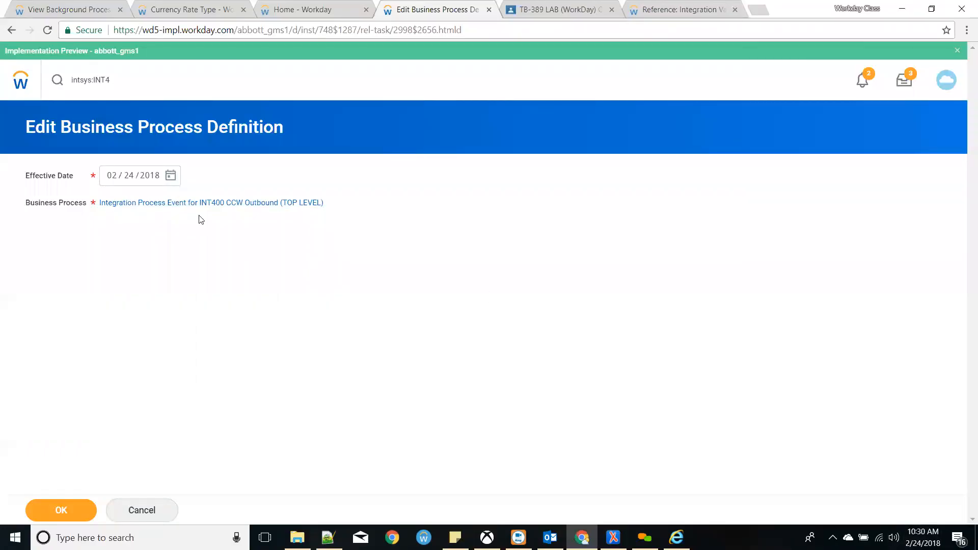
{"action": "left_click", "coordinate": [169, 175]}
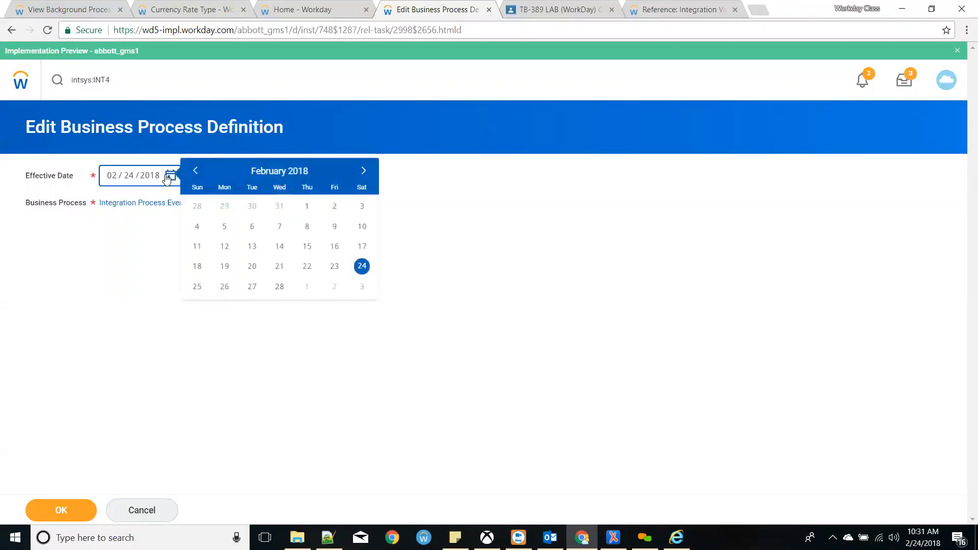
{"action": "left_click", "coordinate": [198, 287]}
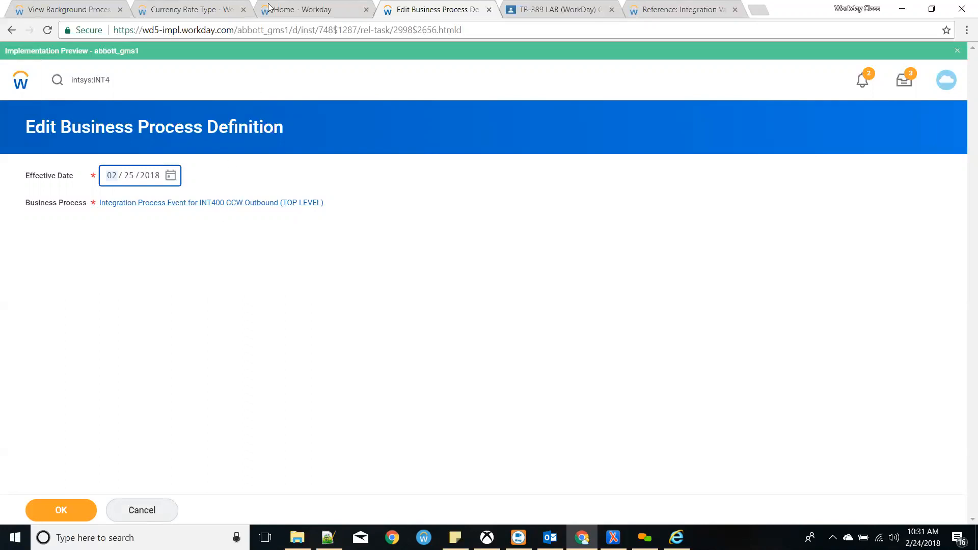
{"action": "left_click", "coordinate": [187, 8]}
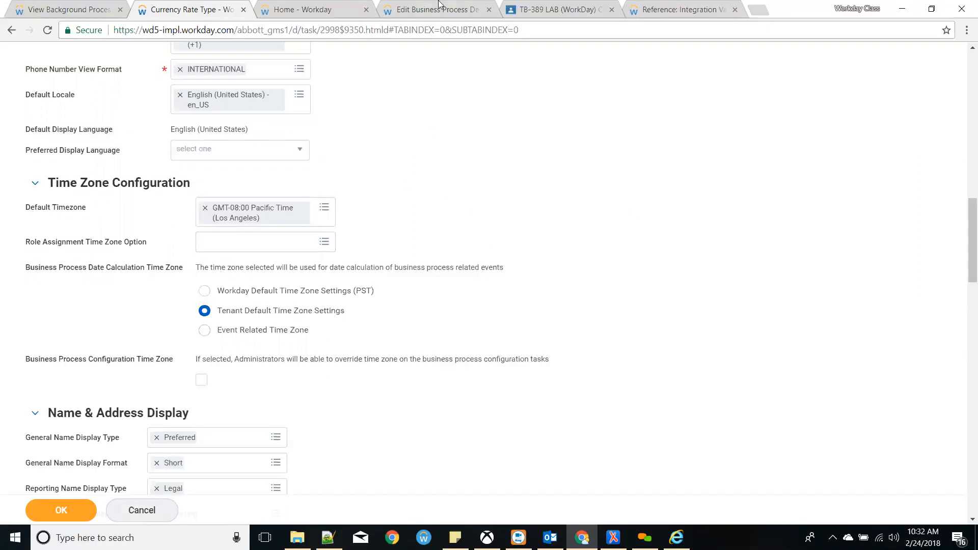
- Switch to the Edit Business Process Definition tab for INT400 CCW Outbound
{"action": "left_click", "coordinate": [455, 5]}
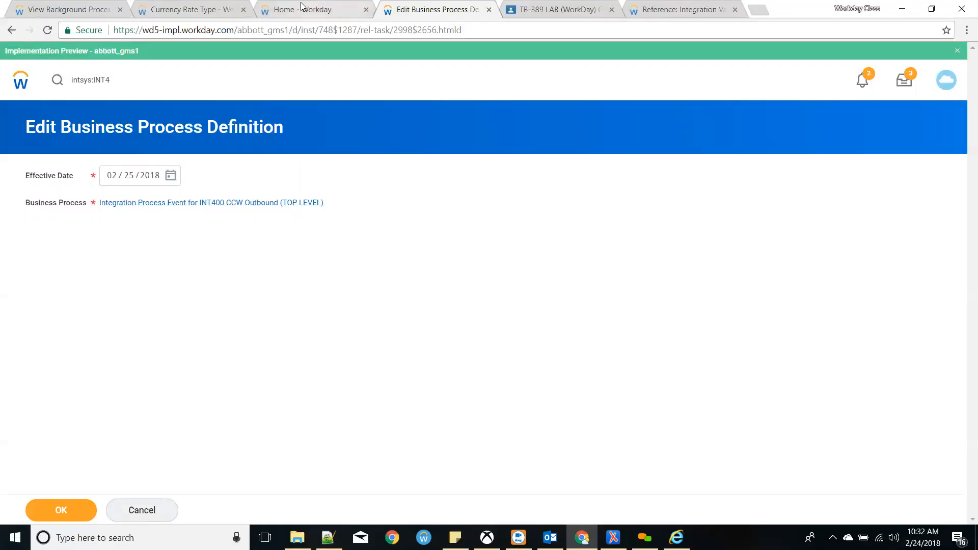
- Return to the tenant setup edit form and scroll through the System Setup settings
{"action": "left_click", "coordinate": [192, 7]}
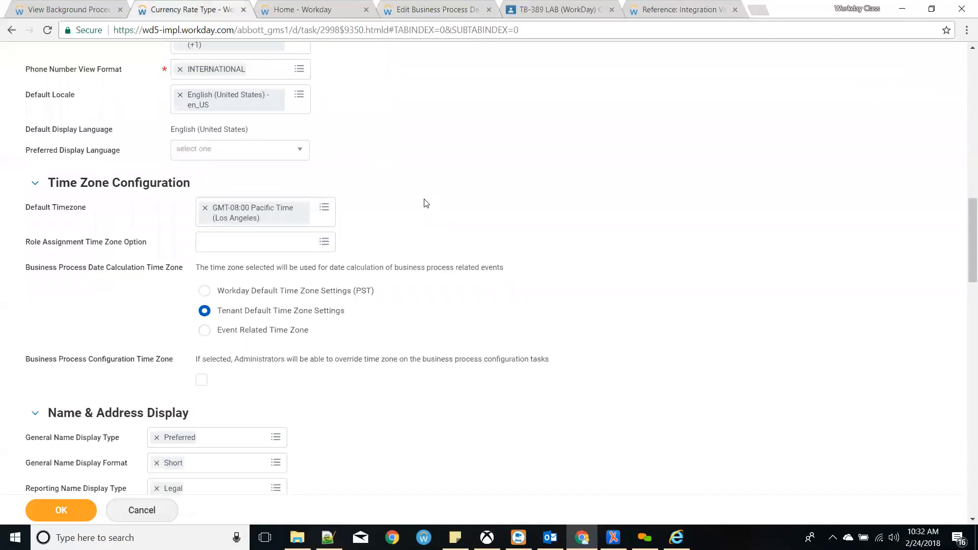
{"action": "scroll", "coordinate": [431, 201], "scroll_direction": "down", "scroll_amount": 1}
{"action": "scroll", "coordinate": [433, 194], "scroll_direction": "down", "scroll_amount": 2}
{"action": "scroll", "coordinate": [410, 207], "scroll_direction": "down", "scroll_amount": 2}
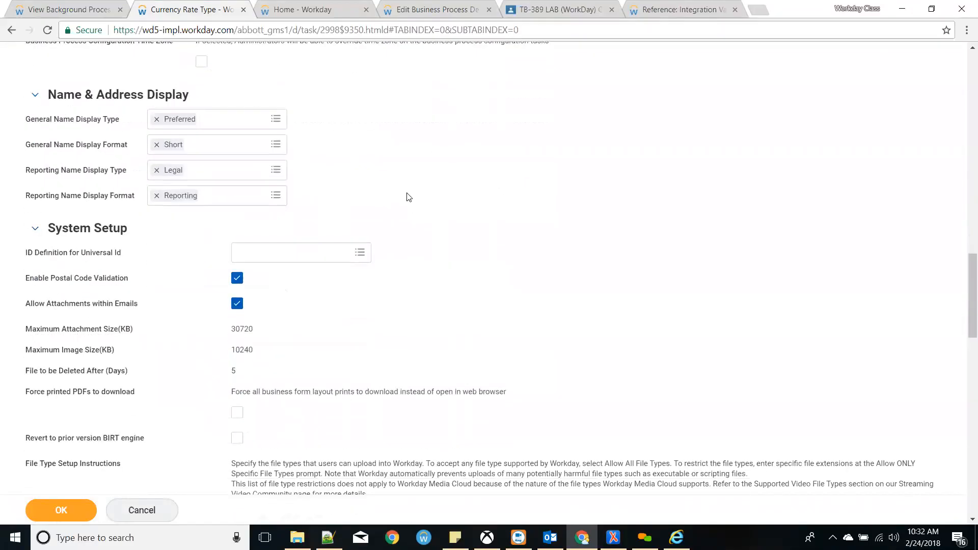
{"action": "scroll", "coordinate": [143, 224], "scroll_direction": "down", "scroll_amount": 1}
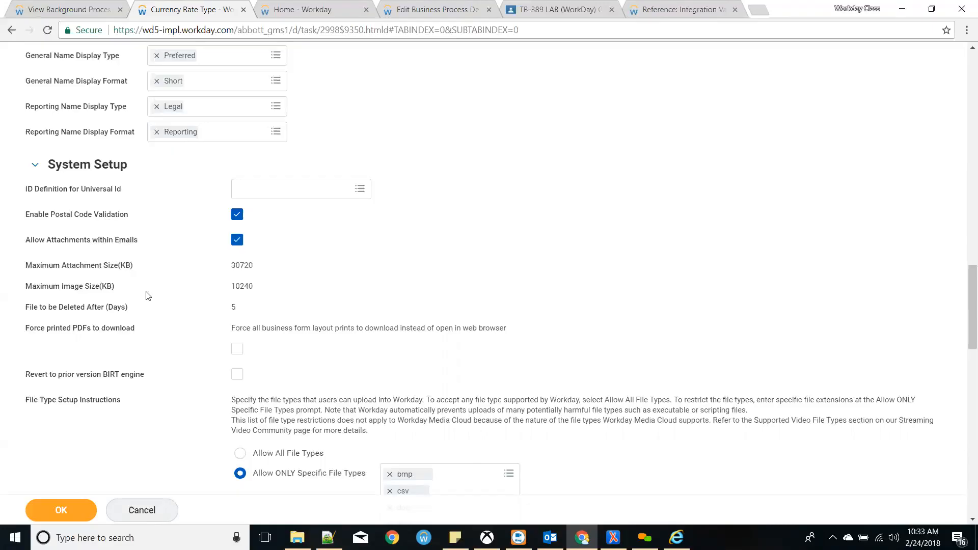
{"action": "scroll", "coordinate": [147, 292], "scroll_direction": "down", "scroll_amount": 3}
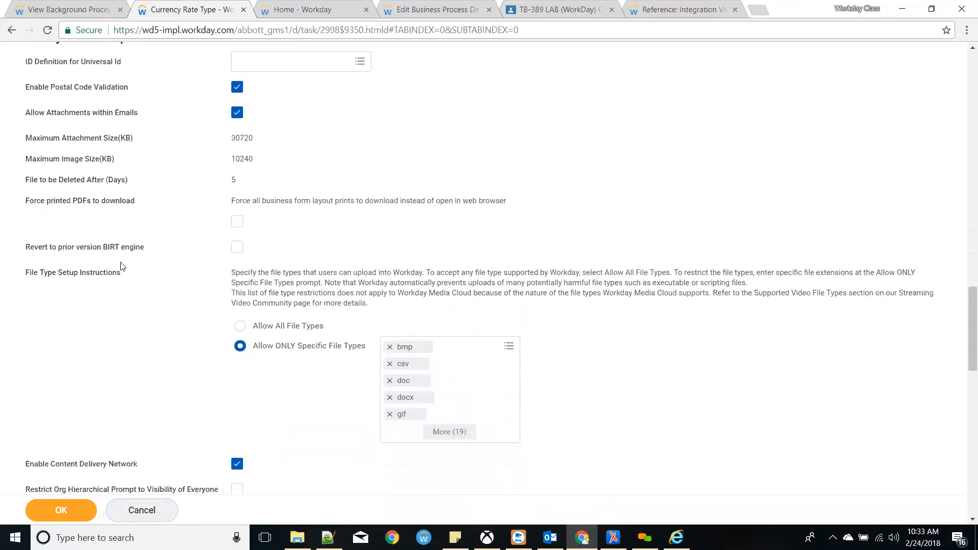
{"action": "scroll", "coordinate": [121, 269], "scroll_direction": "down", "scroll_amount": 1}
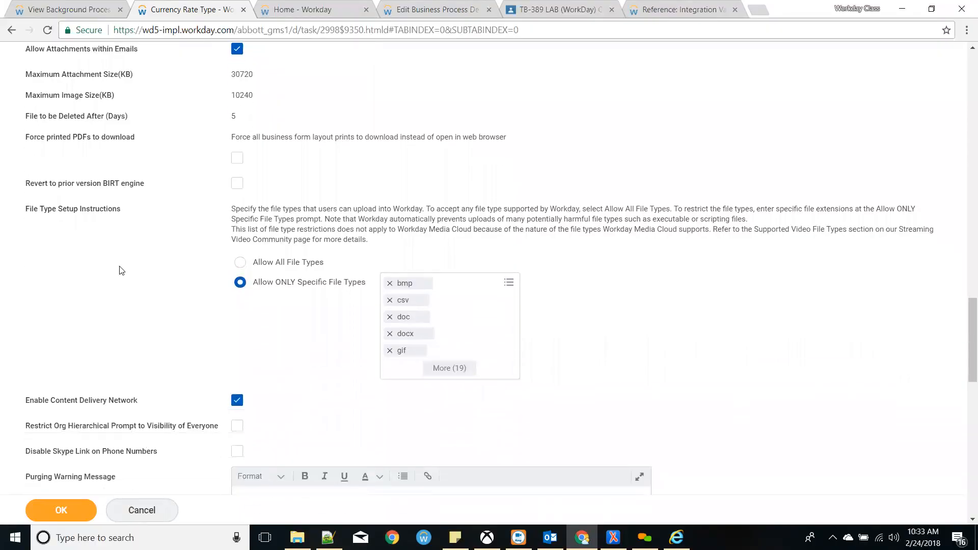
{"action": "scroll", "coordinate": [121, 270], "scroll_direction": "down", "scroll_amount": 1}
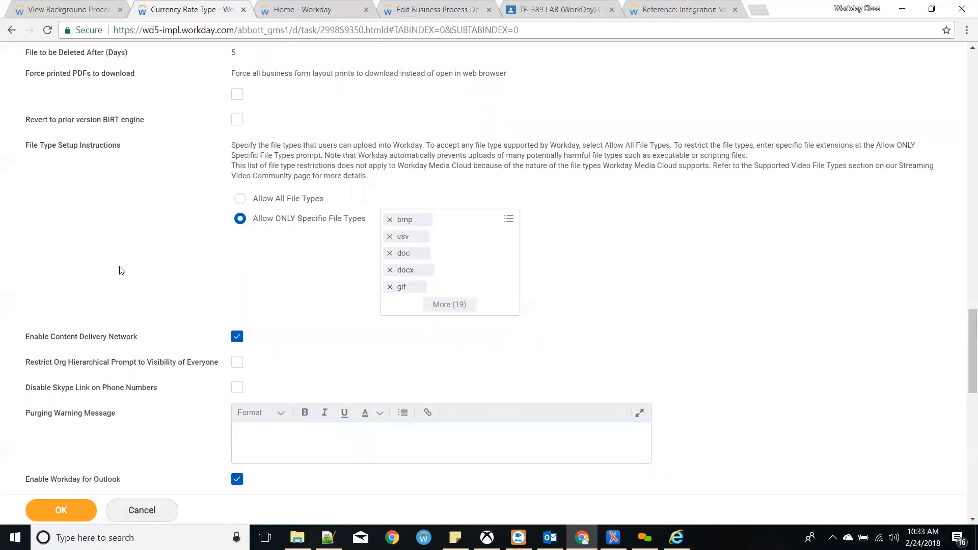
- Expand the full list of 19 allowed upload file types, then collapse it again
{"action": "left_click", "coordinate": [461, 307]}
{"action": "scroll", "coordinate": [477, 312], "scroll_direction": "down", "scroll_amount": 1}
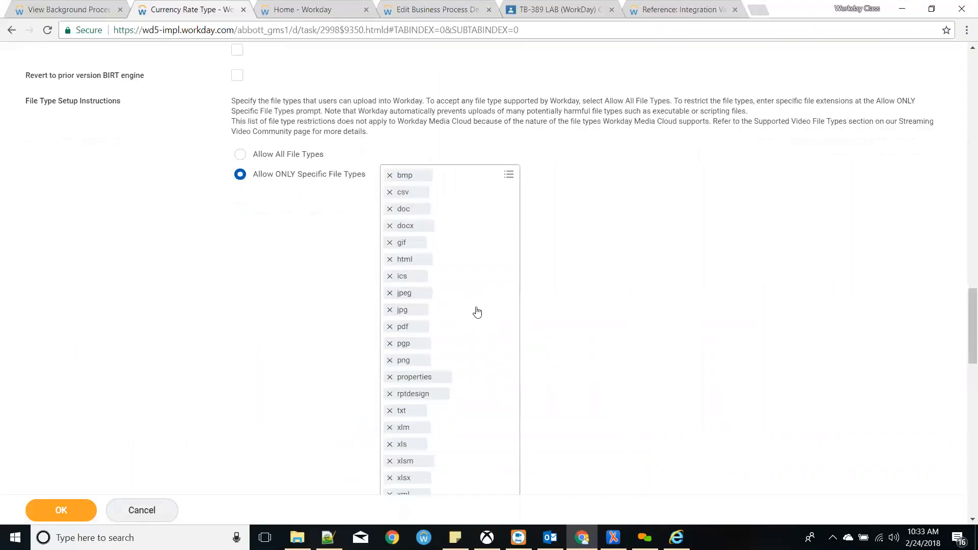
{"action": "scroll", "coordinate": [477, 311], "scroll_direction": "down", "scroll_amount": 2}
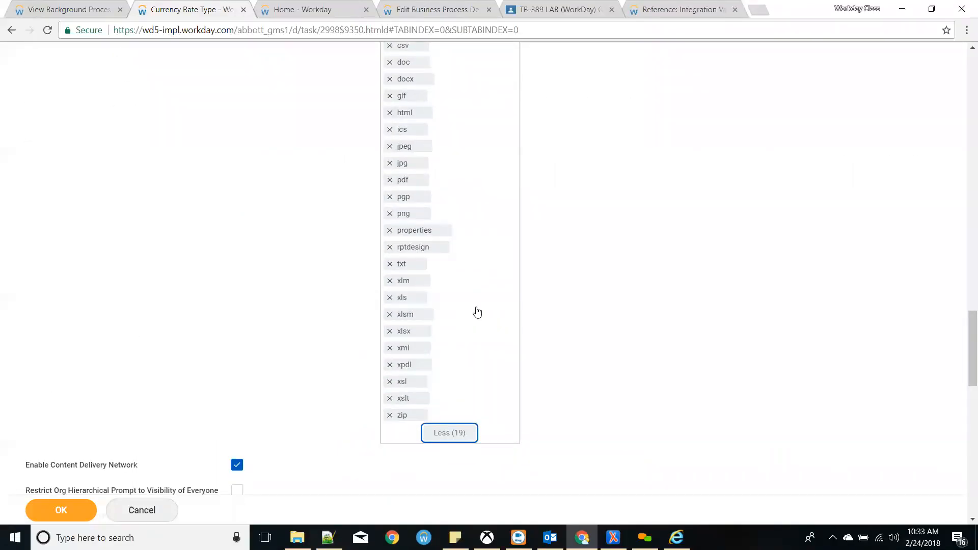
{"action": "left_click", "coordinate": [449, 436]}
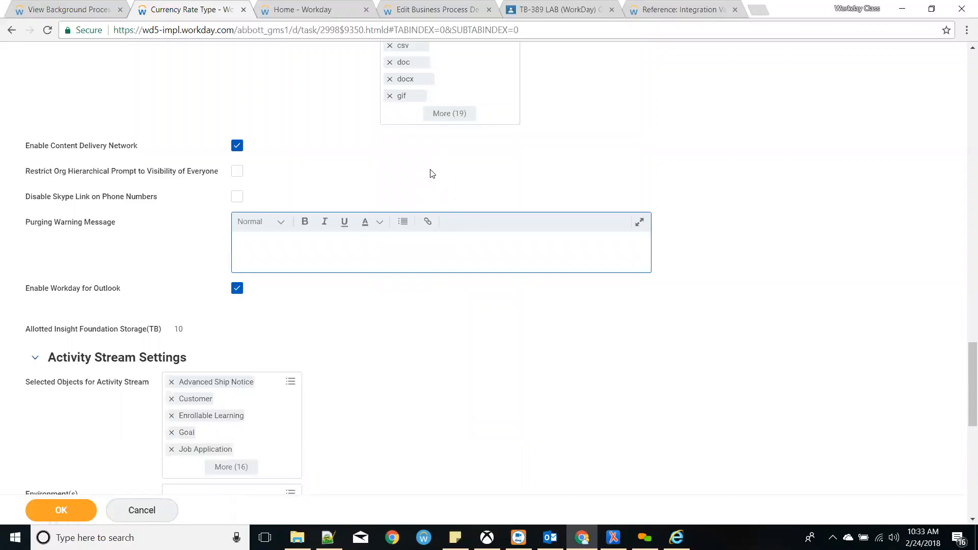
{"action": "scroll", "coordinate": [430, 170], "scroll_direction": "up", "scroll_amount": 3}
{"action": "scroll", "coordinate": [240, 199], "scroll_direction": "up", "scroll_amount": 1}
{"action": "scroll", "coordinate": [127, 245], "scroll_direction": "down", "scroll_amount": 1}
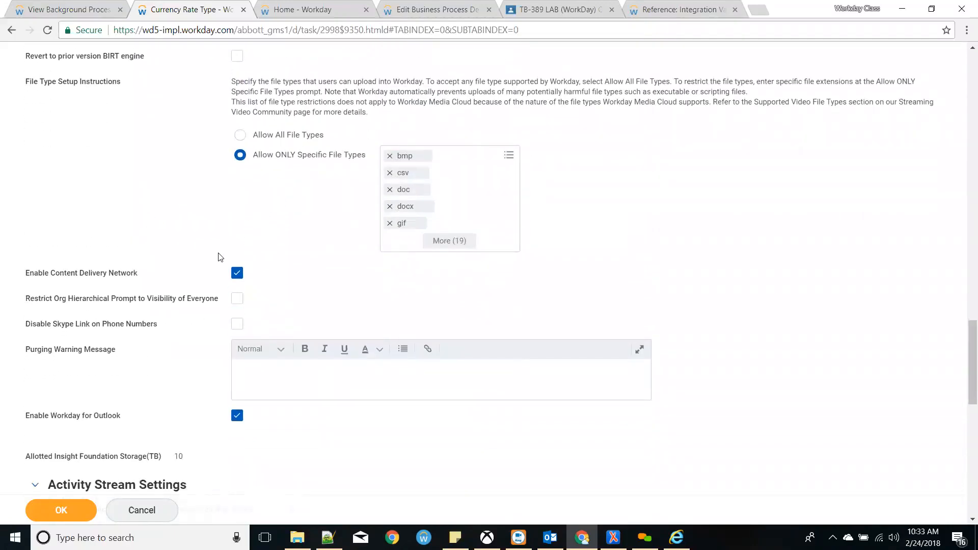
{"action": "scroll", "coordinate": [221, 258], "scroll_direction": "down", "scroll_amount": 1}
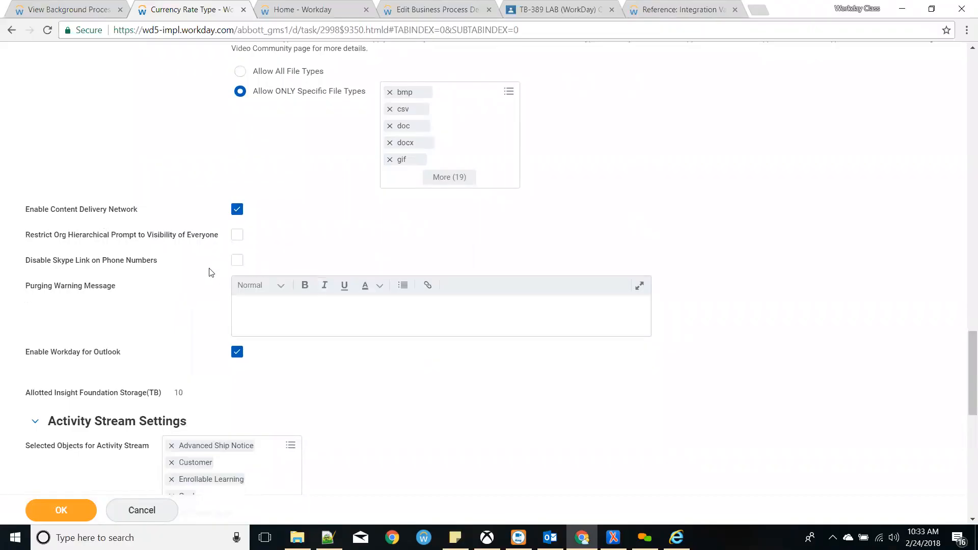
{"action": "scroll", "coordinate": [207, 273], "scroll_direction": "down", "scroll_amount": 2}
{"action": "scroll", "coordinate": [203, 273], "scroll_direction": "down", "scroll_amount": 4}
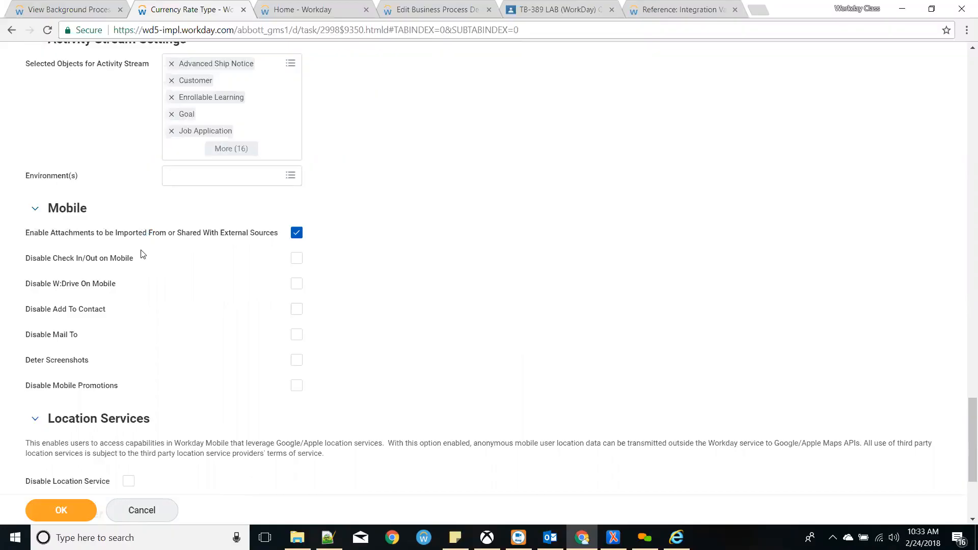
{"action": "scroll", "coordinate": [285, 287], "scroll_direction": "up", "scroll_amount": 20}
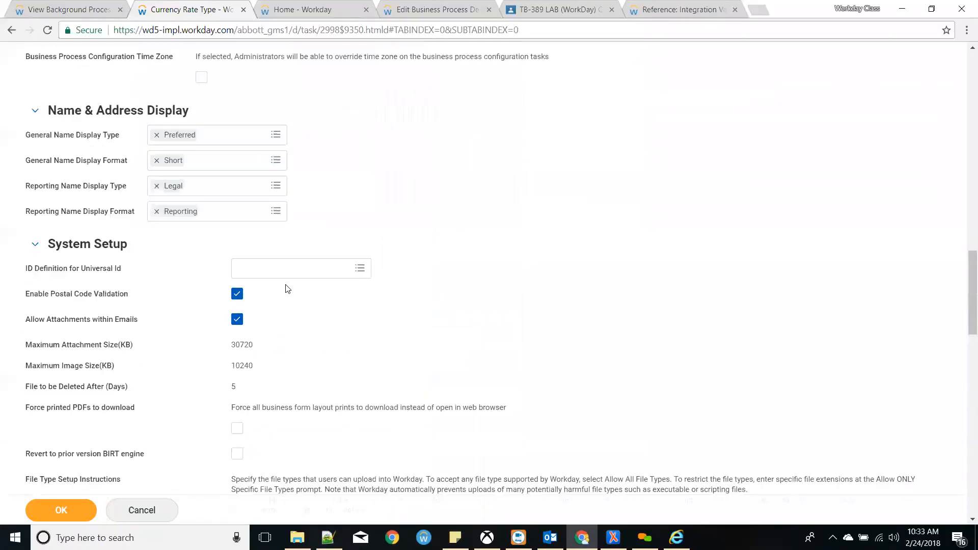
{"action": "scroll", "coordinate": [285, 287], "scroll_direction": "up", "scroll_amount": 5}
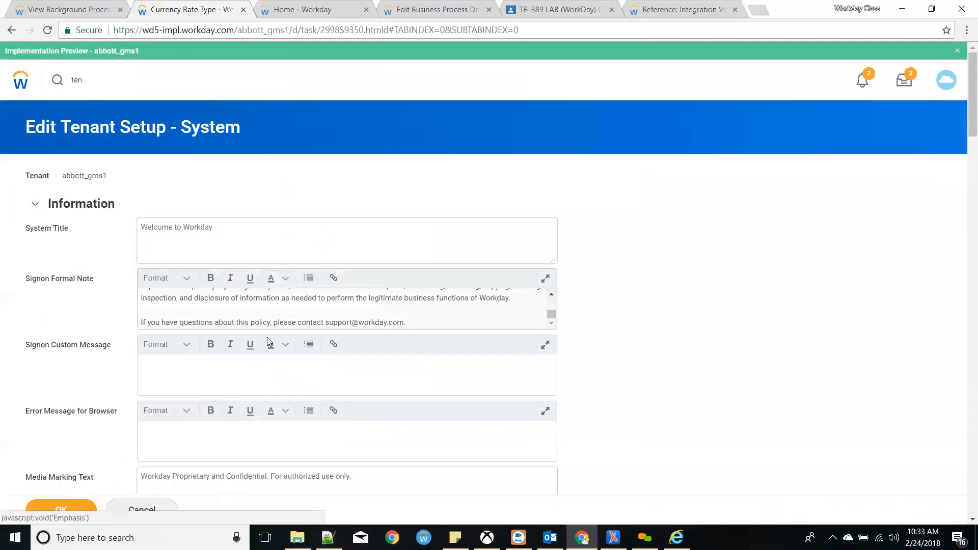
- Review the User Activity Logging and Customer Central descriptions, then cancel the edit without saving
{"action": "scroll", "coordinate": [305, 305], "scroll_direction": "down", "scroll_amount": 20}
{"action": "scroll", "coordinate": [275, 308], "scroll_direction": "down", "scroll_amount": 15}
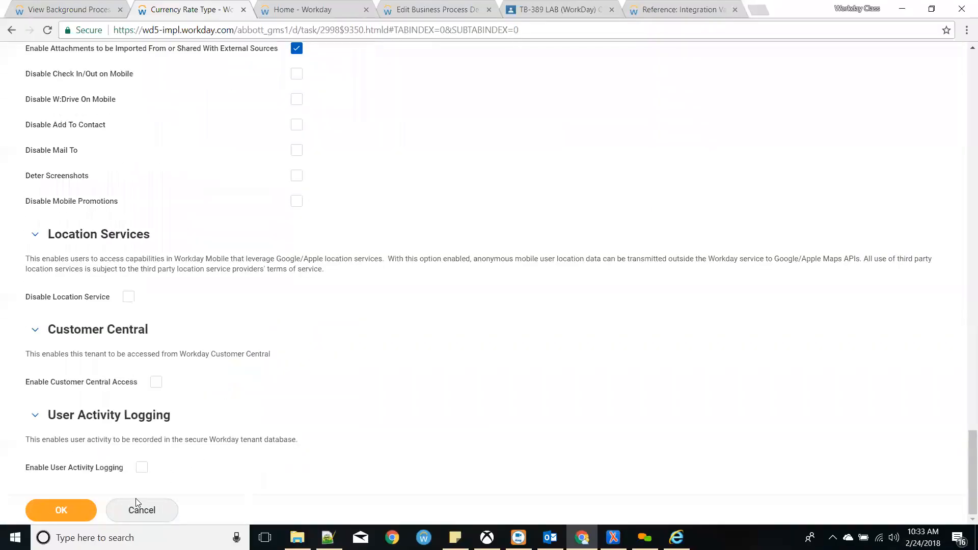
{"action": "mouse_move", "coordinate": [25, 442]}
{"action": "left_mouse_down"}
{"action": "mouse_move", "coordinate": [301, 444]}
{"action": "mouse_move", "coordinate": [19, 432]}
{"action": "left_mouse_up"}
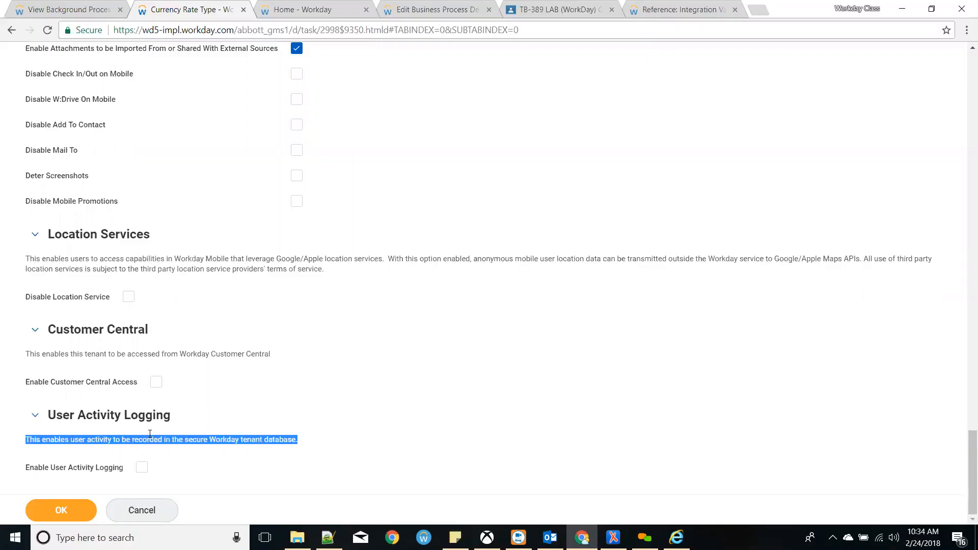
{"action": "left_click_drag", "start_coordinate": [46, 353], "coordinate": [231, 356]}
{"action": "left_click", "coordinate": [229, 356]}
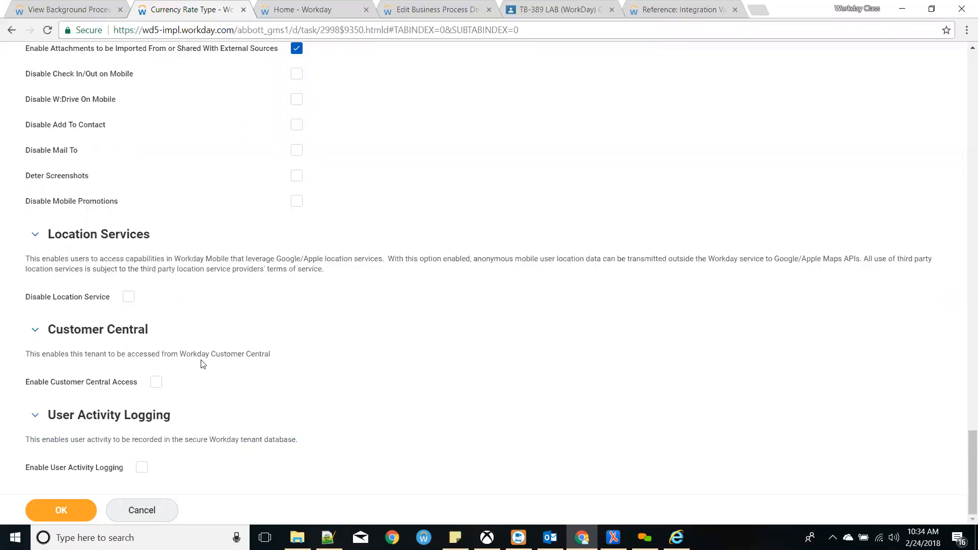
{"action": "left_click", "coordinate": [152, 510]}
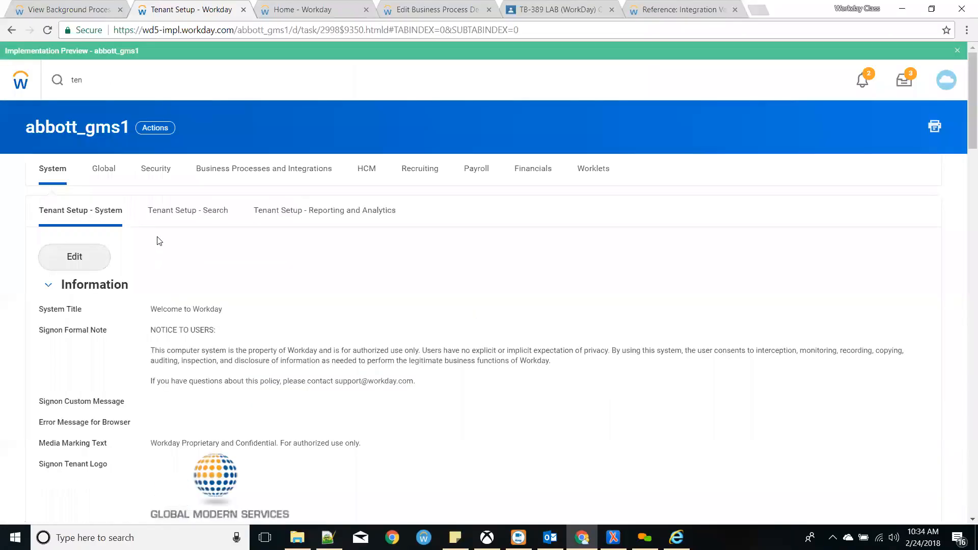
- Reload the tenant setup view and open the Tenant Setup - Search settings
{"action": "left_click", "coordinate": [203, 212]}
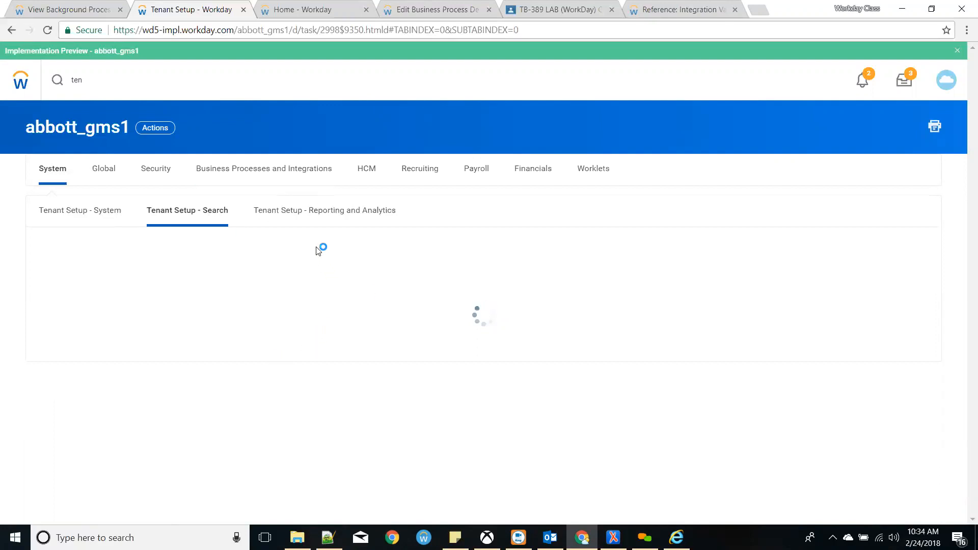
{"action": "left_click", "coordinate": [96, 128]}
{"action": "left_click", "coordinate": [210, 211]}
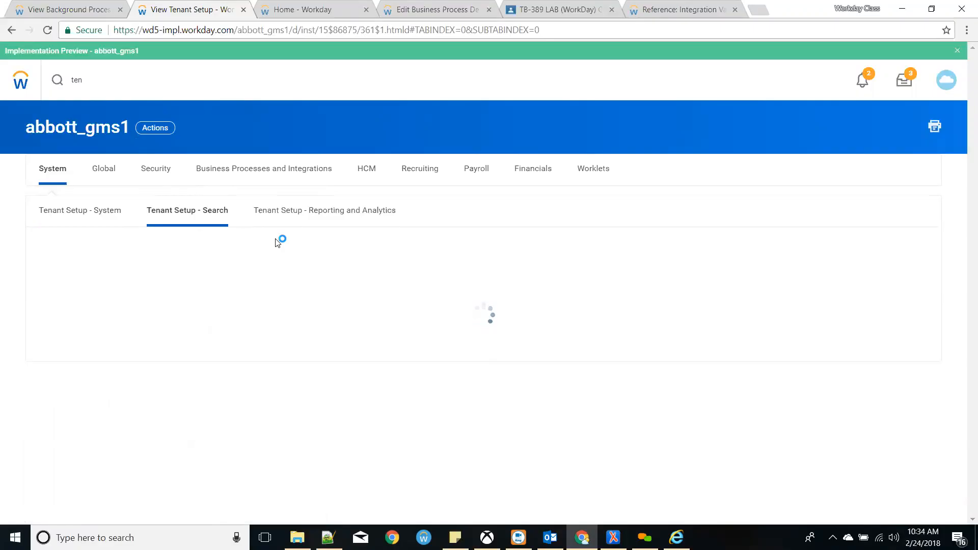
- Review Reporting and Analytics settings, noting Enable Access to Report Run History
{"action": "left_click", "coordinate": [320, 214]}
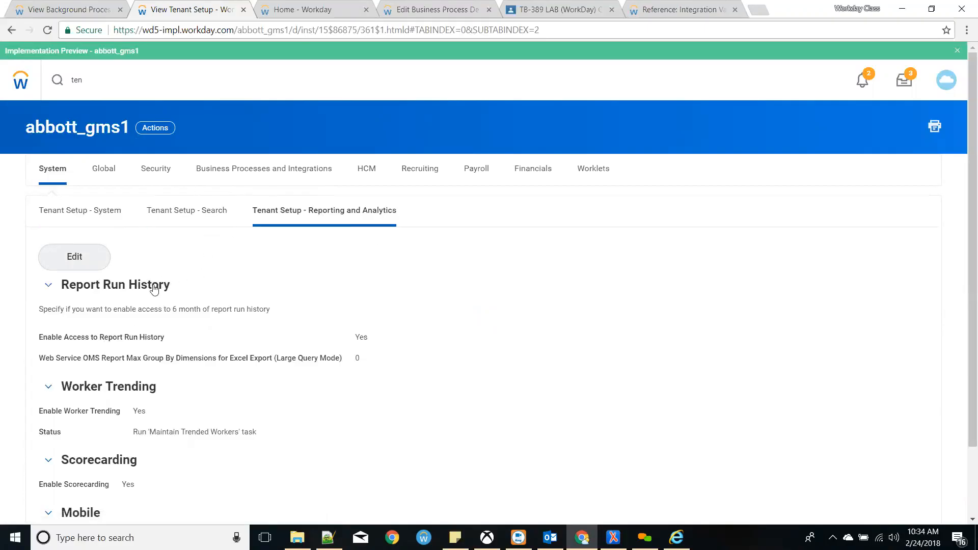
{"action": "scroll", "coordinate": [92, 313], "scroll_direction": "down", "scroll_amount": 2}
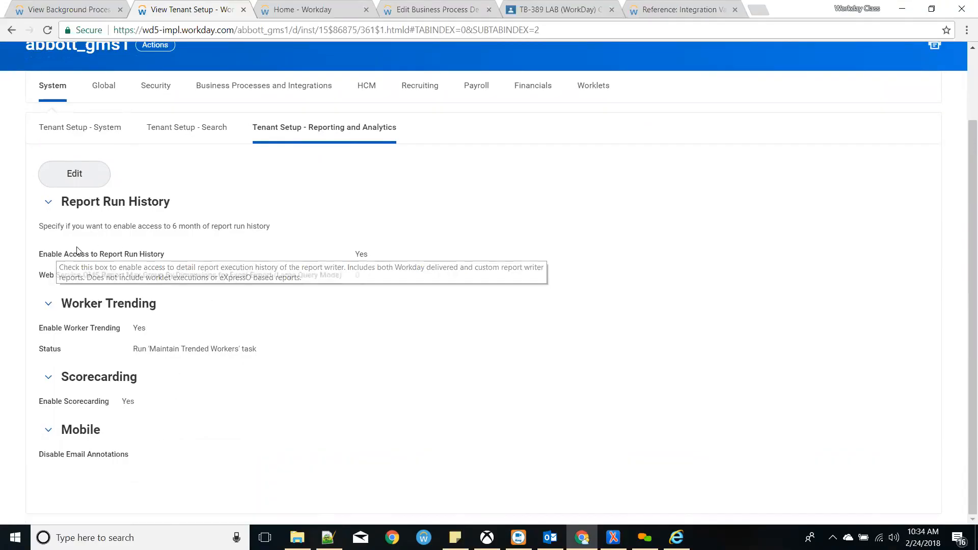
{"action": "left_click_drag", "start_coordinate": [51, 254], "coordinate": [177, 256]}
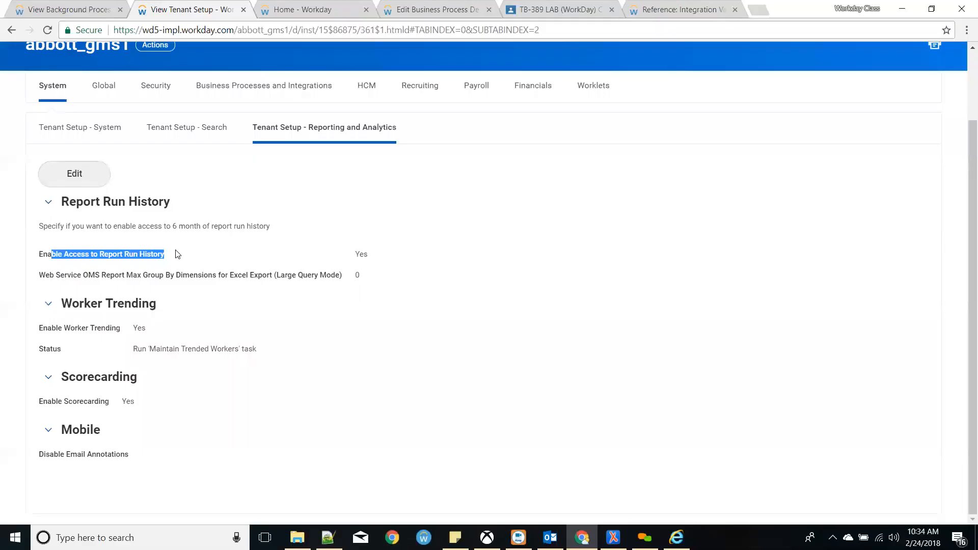
{"action": "left_click", "coordinate": [171, 260]}
- From the Workday home page, search for and open the Report Run History task
{"action": "left_click", "coordinate": [286, 14]}
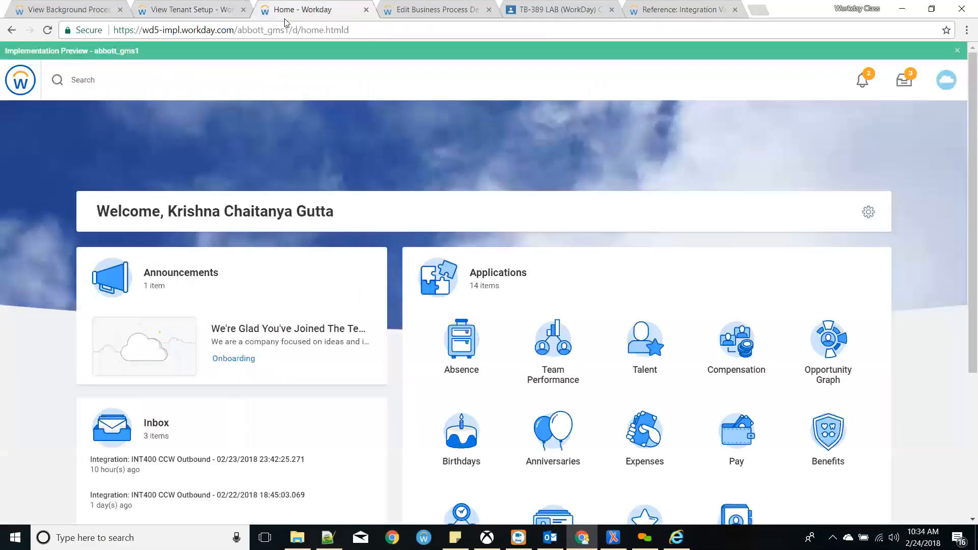
{"action": "left_click", "coordinate": [117, 69]}
{"action": "type", "text": "report run"}
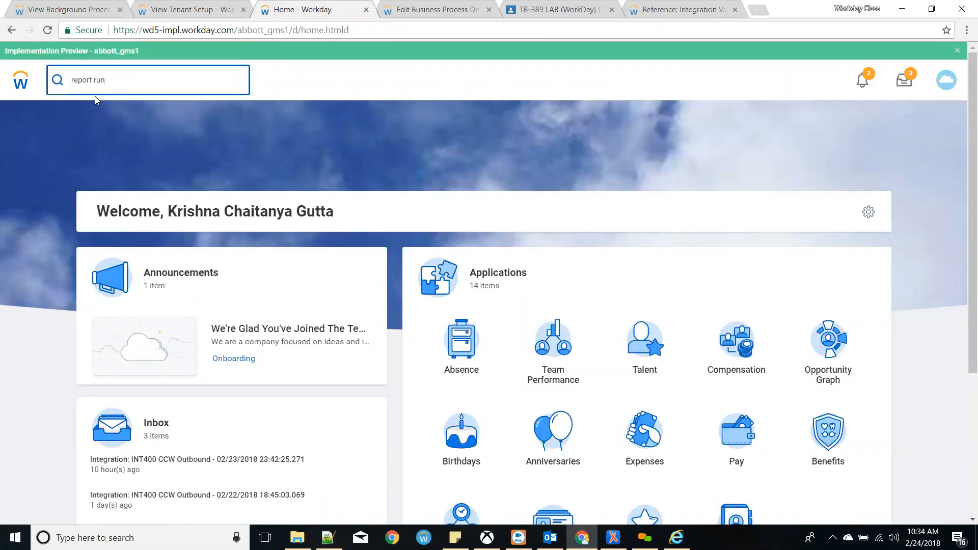
{"action": "key", "text": "Down"}
{"action": "key", "text": "Return"}
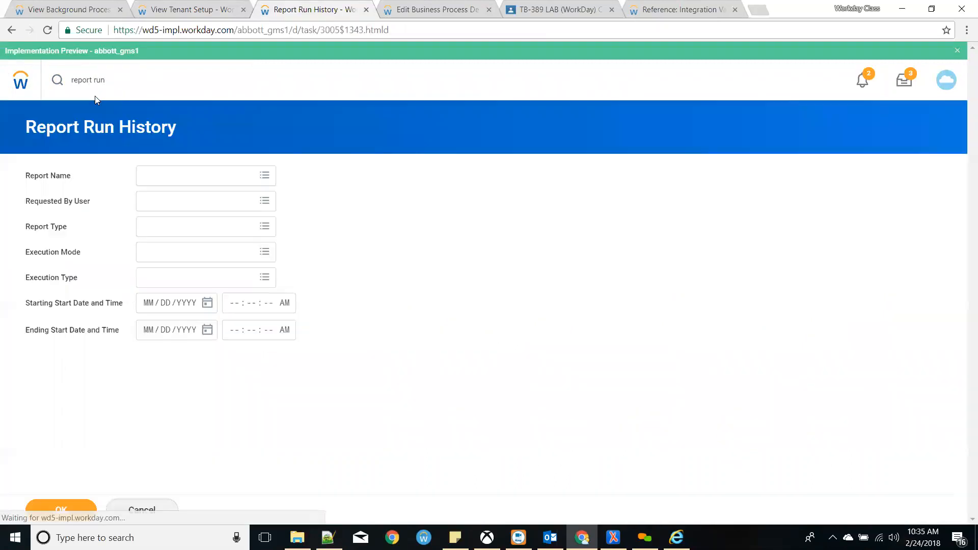
- Set Report Name to GK_Test, enter the requesting user, and run the search
{"action": "left_click", "coordinate": [208, 179]}
{"action": "type", "text": "GK"}
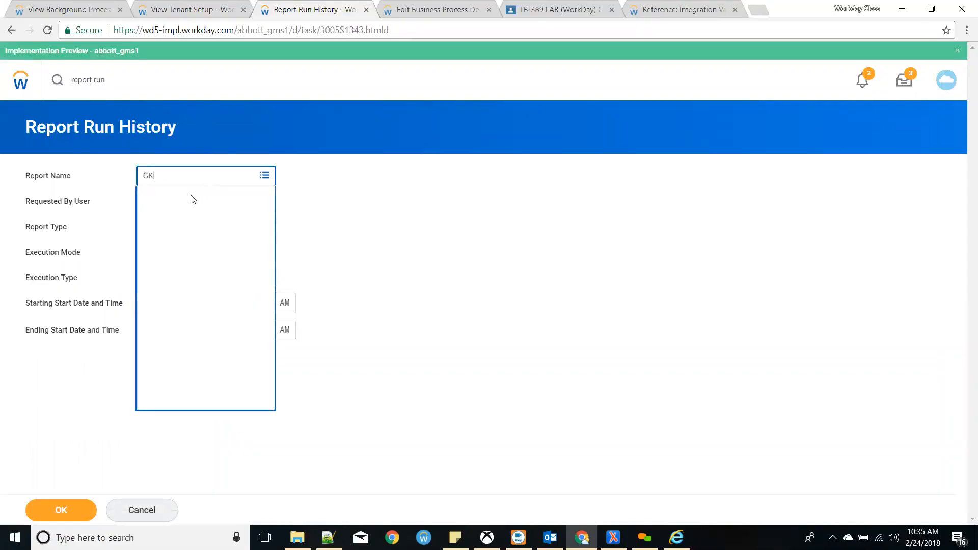
{"action": "left_click", "coordinate": [169, 247]}
{"action": "left_click", "coordinate": [400, 227]}
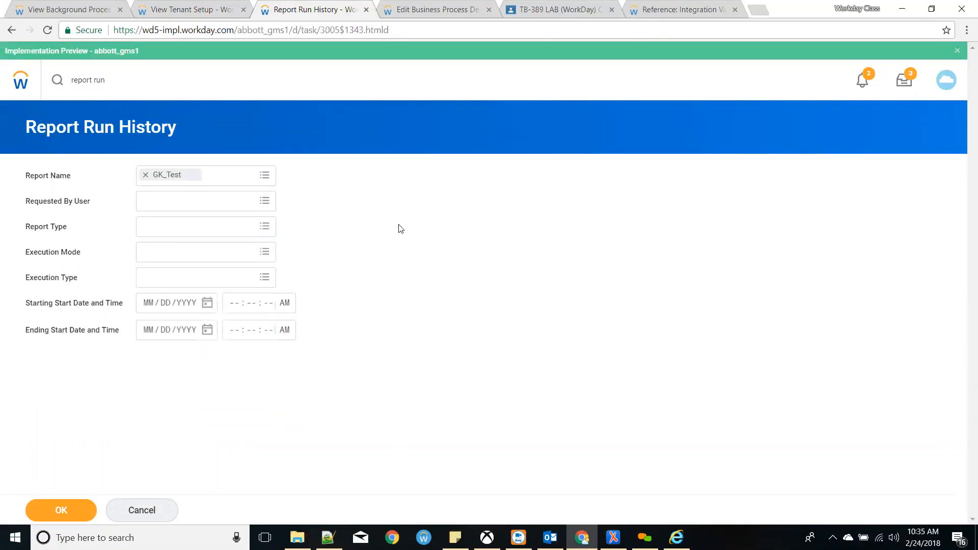
{"action": "left_click", "coordinate": [184, 204]}
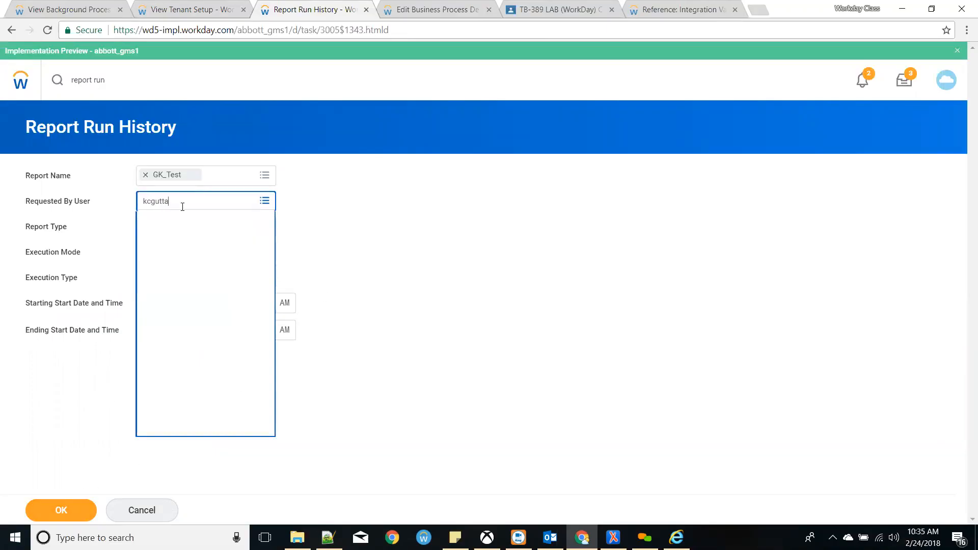
{"action": "key", "text": "Return"}
{"action": "left_click", "coordinate": [389, 343]}
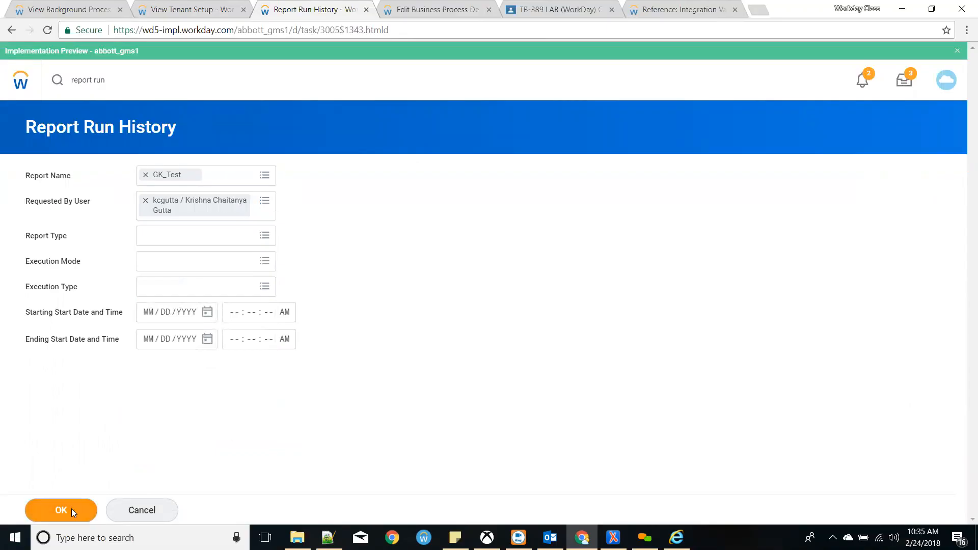
{"action": "left_click", "coordinate": [72, 509]}
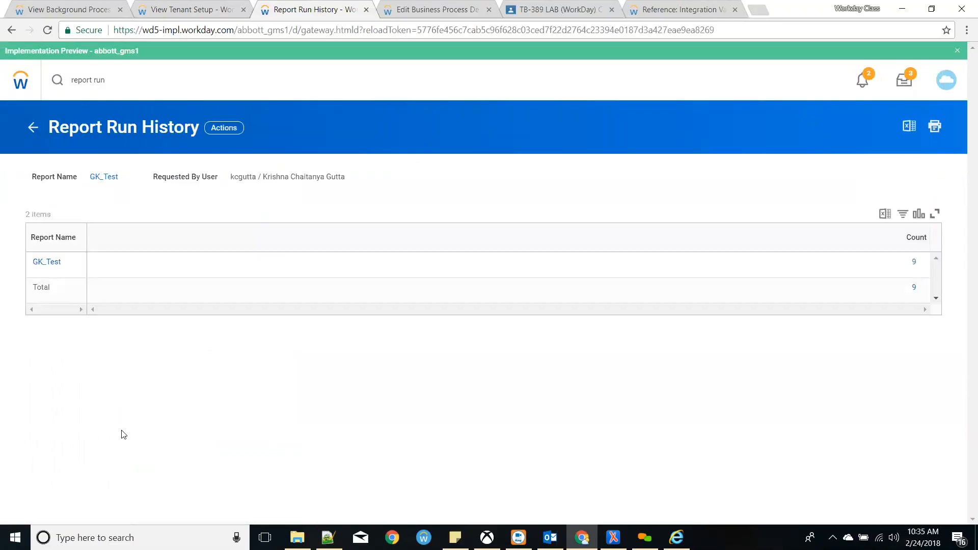
- Drill into the 9 GK_Test runs and compare their Web Service and Interactive execution types
{"action": "left_click", "coordinate": [915, 262]}
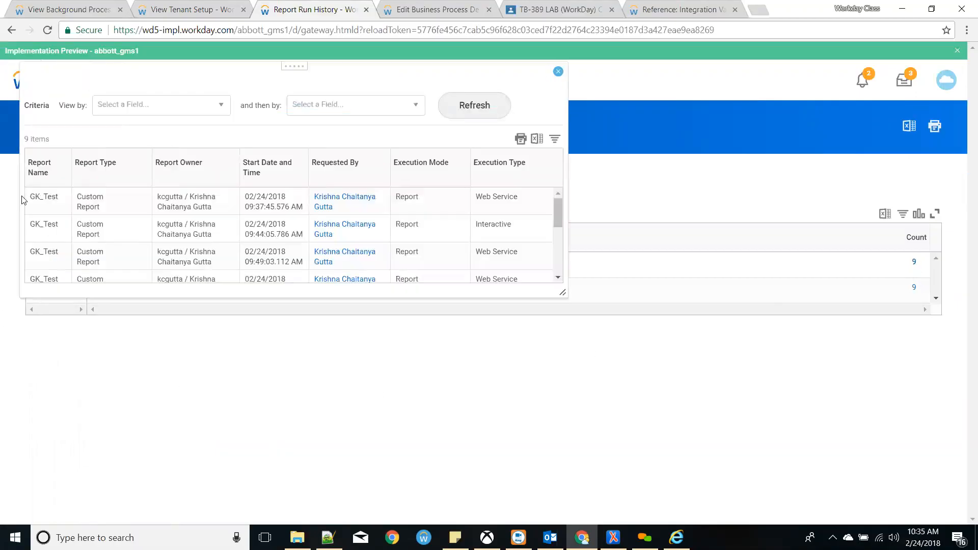
{"action": "scroll", "coordinate": [274, 209], "scroll_direction": "down", "scroll_amount": 1}
{"action": "scroll", "coordinate": [273, 208], "scroll_direction": "up", "scroll_amount": 2}
{"action": "left_click_drag", "start_coordinate": [477, 253], "coordinate": [518, 251]}
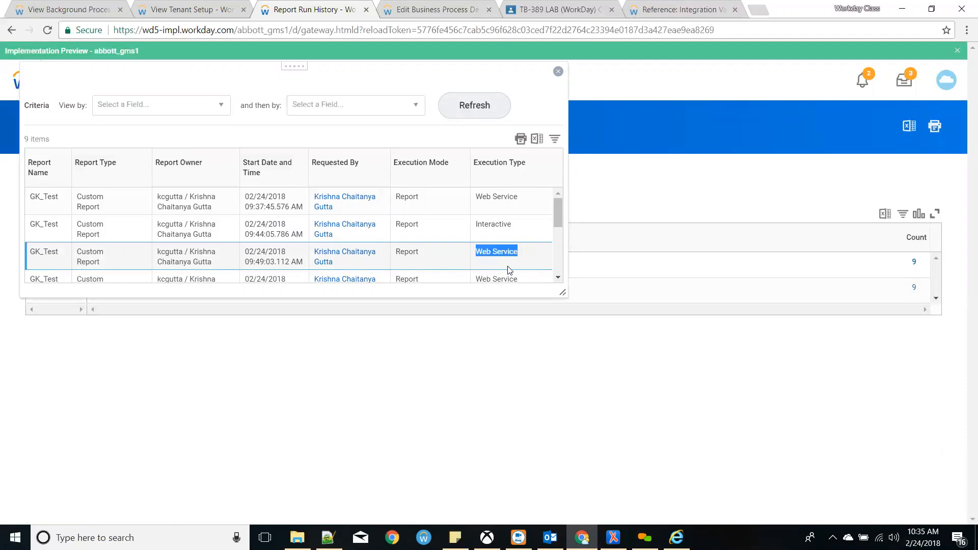
{"action": "left_click", "coordinate": [491, 225]}
{"action": "double_click", "coordinate": [493, 227]}
{"action": "scroll", "coordinate": [496, 235], "scroll_direction": "down", "scroll_amount": 2}
{"action": "scroll", "coordinate": [502, 230], "scroll_direction": "up", "scroll_amount": 2}
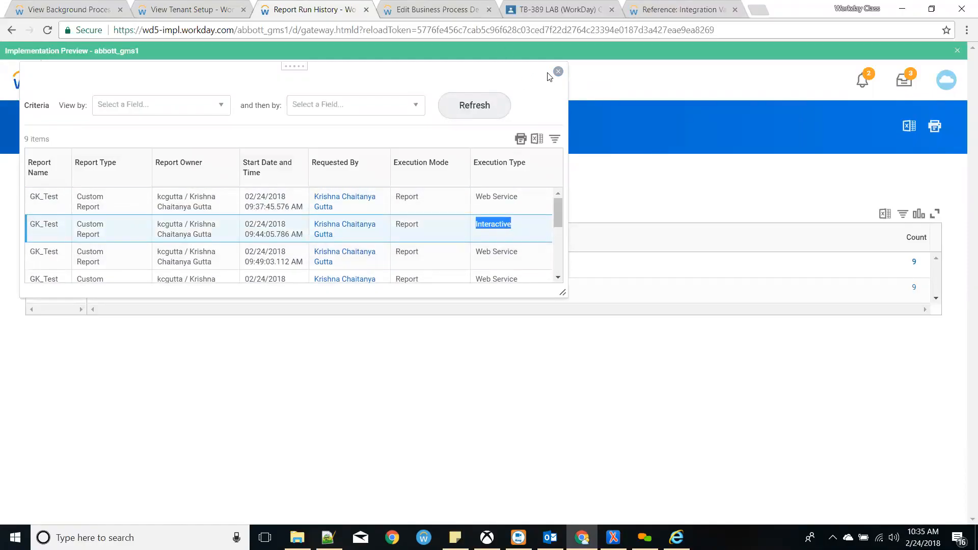
{"action": "left_click_drag", "start_coordinate": [518, 198], "coordinate": [479, 207]}
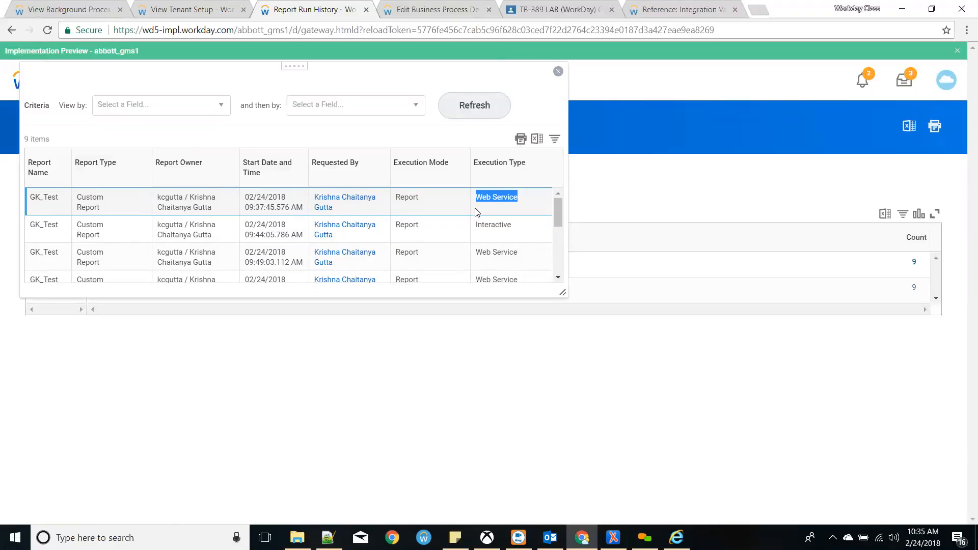
- Close the run details list and return to the View Tenant Setup tab
{"action": "left_click", "coordinate": [558, 72]}
{"action": "left_click", "coordinate": [226, 7]}
{"action": "left_click", "coordinate": [289, 4]}
{"action": "left_click", "coordinate": [230, 9]}
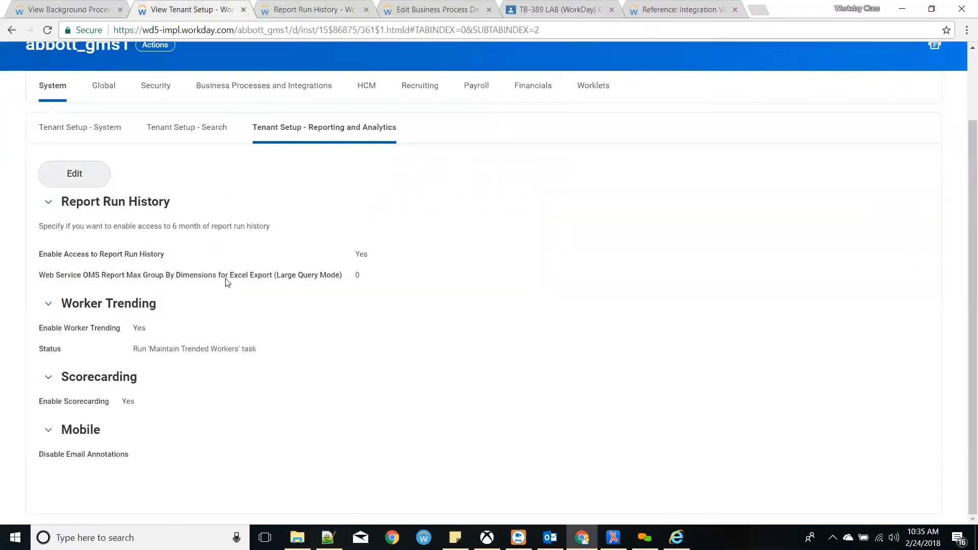
- Open the Global tab and review Personal Data for Workers country tracking for citizenship, medical exams, workforce entry
{"action": "left_click", "coordinate": [117, 95]}
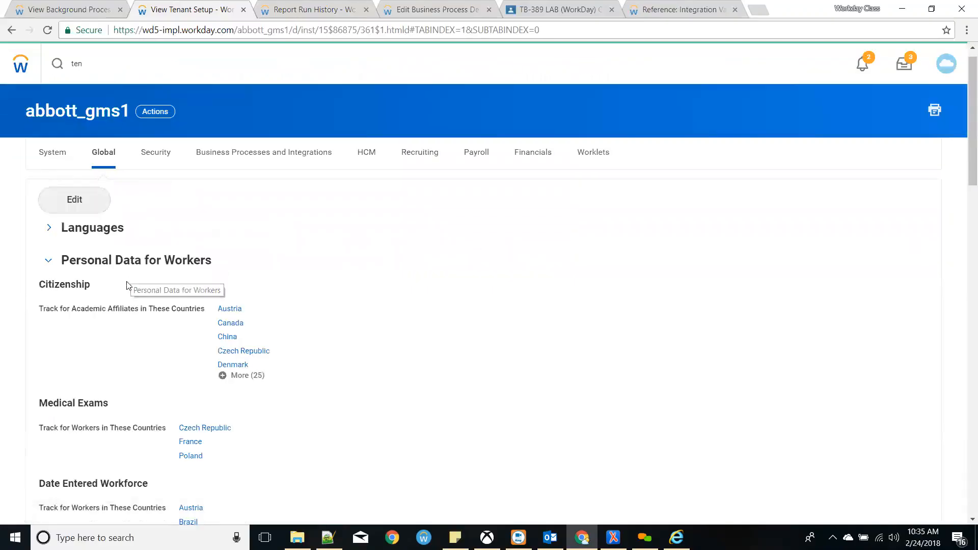
{"action": "scroll", "coordinate": [127, 286], "scroll_direction": "down", "scroll_amount": 1}
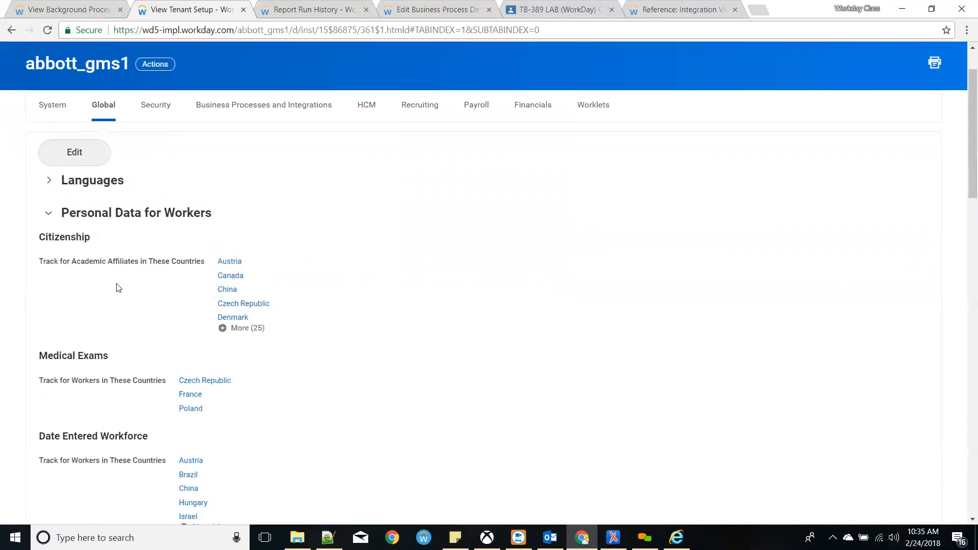
{"action": "scroll", "coordinate": [117, 291], "scroll_direction": "down", "scroll_amount": 5}
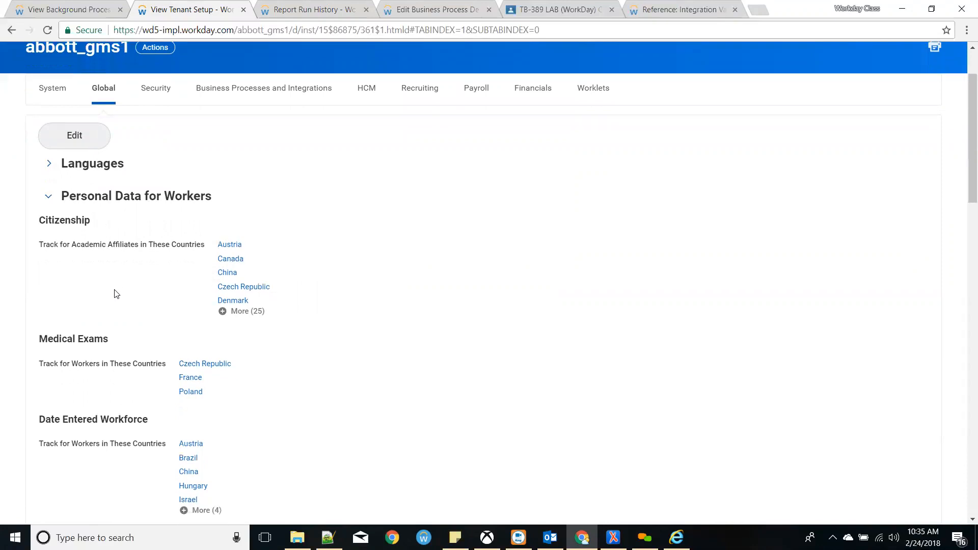
{"action": "scroll", "coordinate": [115, 294], "scroll_direction": "down", "scroll_amount": 4}
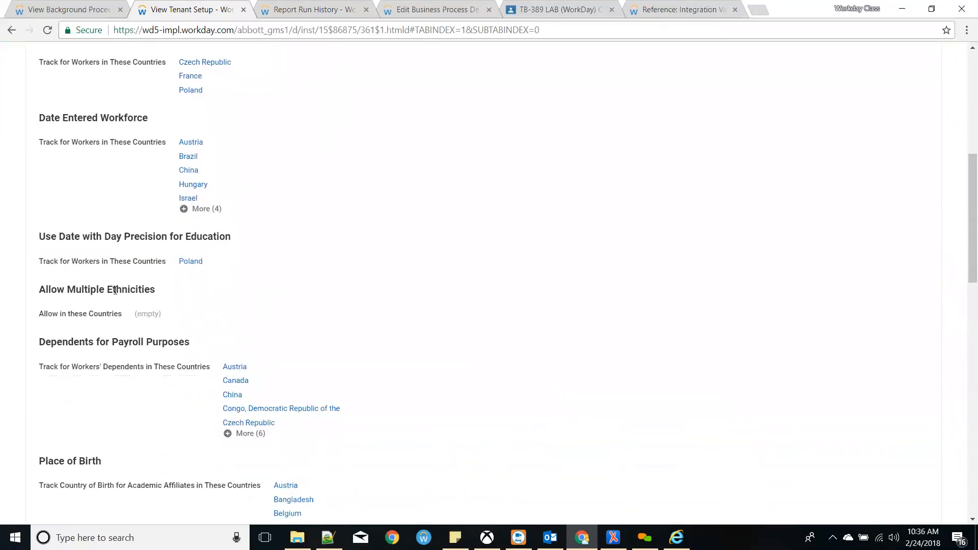
{"action": "scroll", "coordinate": [117, 299], "scroll_direction": "down", "scroll_amount": 1}
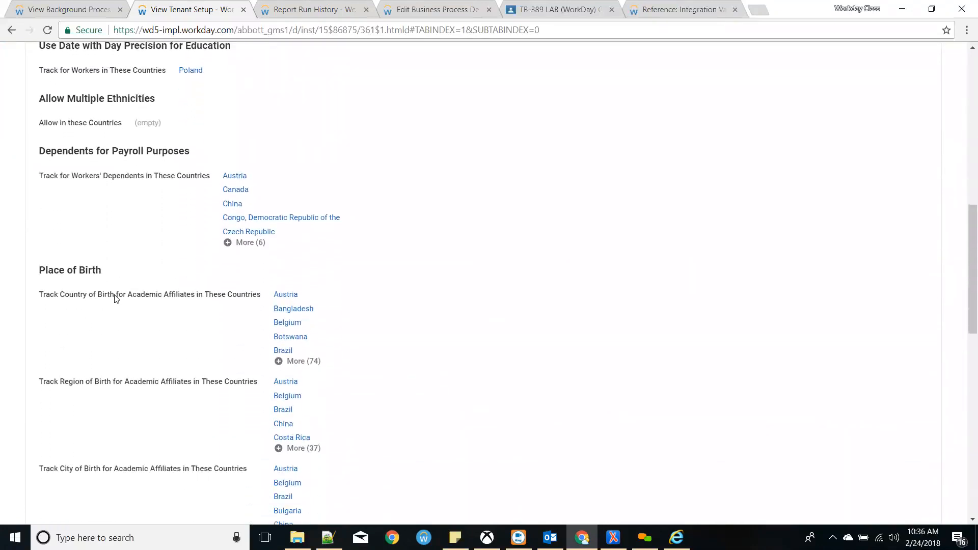
{"action": "scroll", "coordinate": [117, 301], "scroll_direction": "down", "scroll_amount": 11}
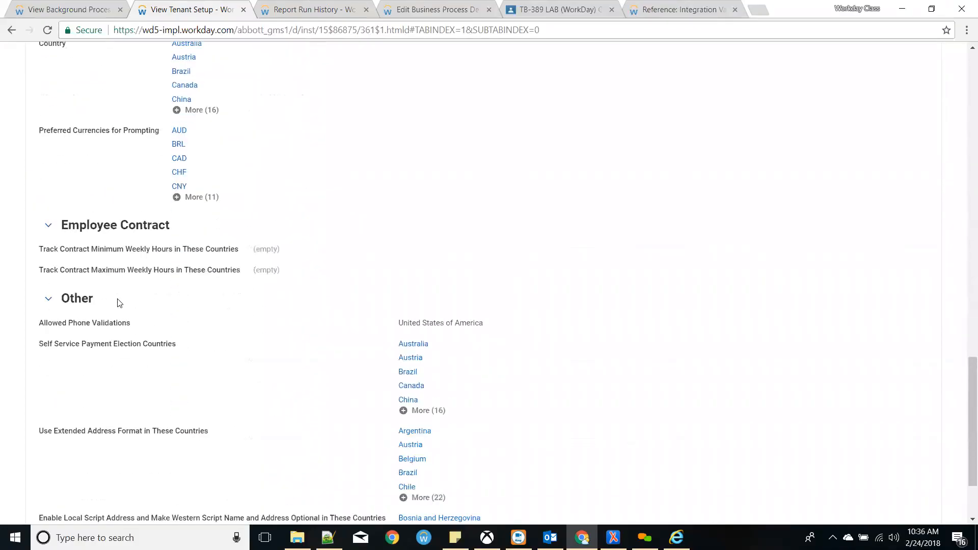
{"action": "scroll", "coordinate": [117, 302], "scroll_direction": "up", "scroll_amount": 6}
{"action": "scroll", "coordinate": [118, 304], "scroll_direction": "down", "scroll_amount": 5}
{"action": "scroll", "coordinate": [117, 304], "scroll_direction": "down", "scroll_amount": 1}
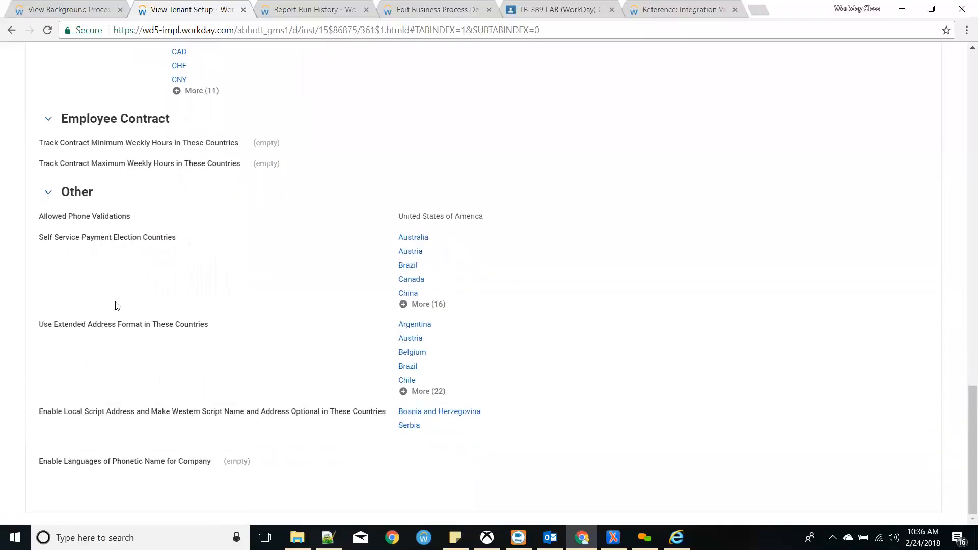
{"action": "scroll", "coordinate": [115, 306], "scroll_direction": "up", "scroll_amount": 14}
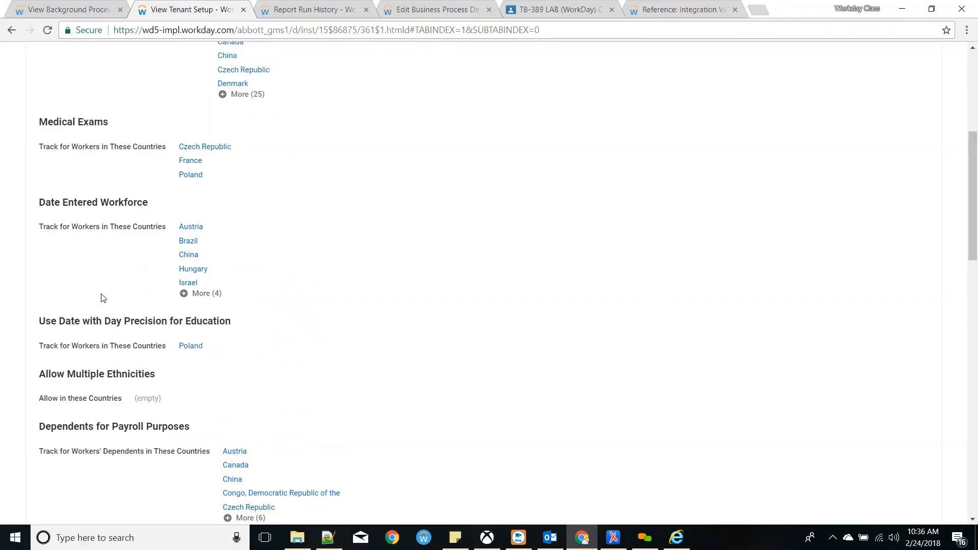
{"action": "scroll", "coordinate": [111, 296], "scroll_direction": "up", "scroll_amount": 4}
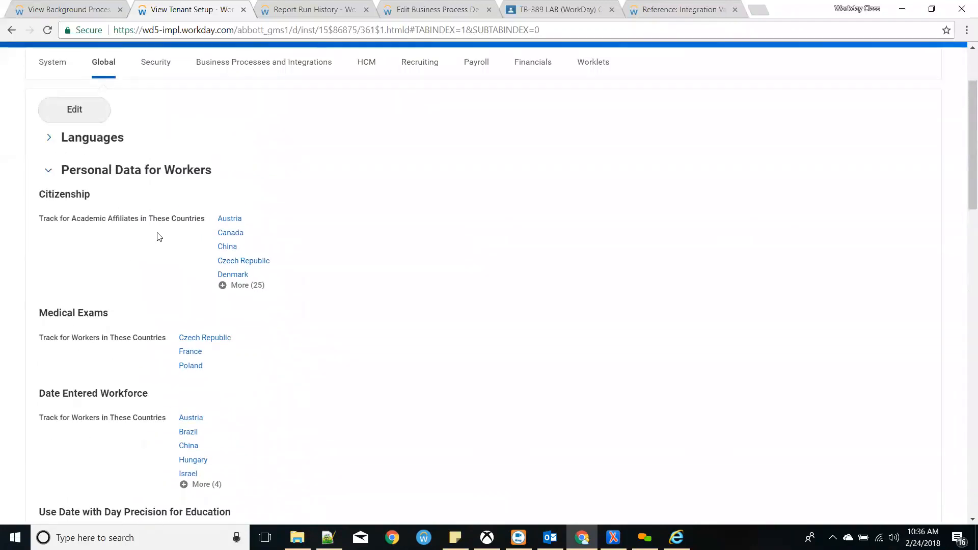
- Expand Languages to review the 39 available languages, then bring up the Security settings
{"action": "left_click", "coordinate": [49, 138]}
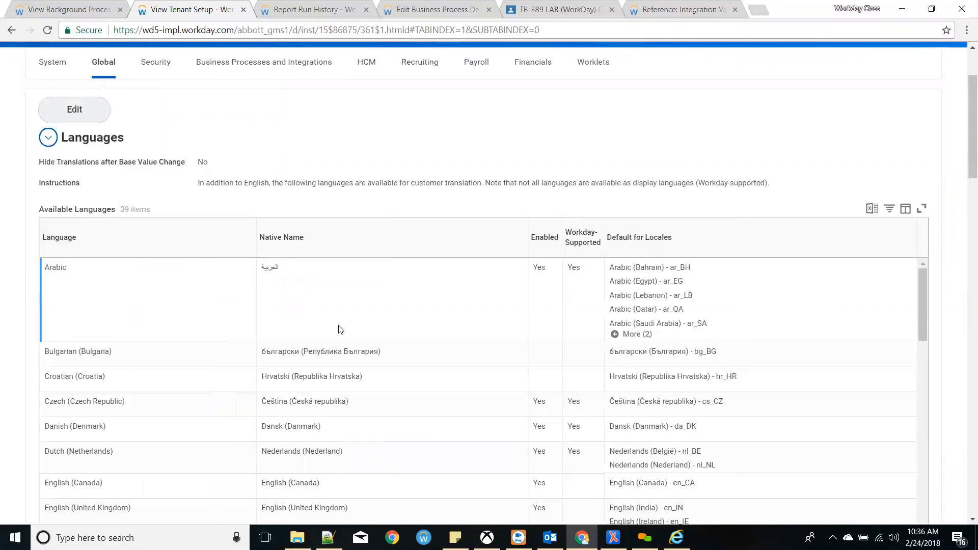
{"action": "scroll", "coordinate": [339, 328], "scroll_direction": "down", "scroll_amount": 10}
{"action": "scroll", "coordinate": [318, 342], "scroll_direction": "down", "scroll_amount": 10}
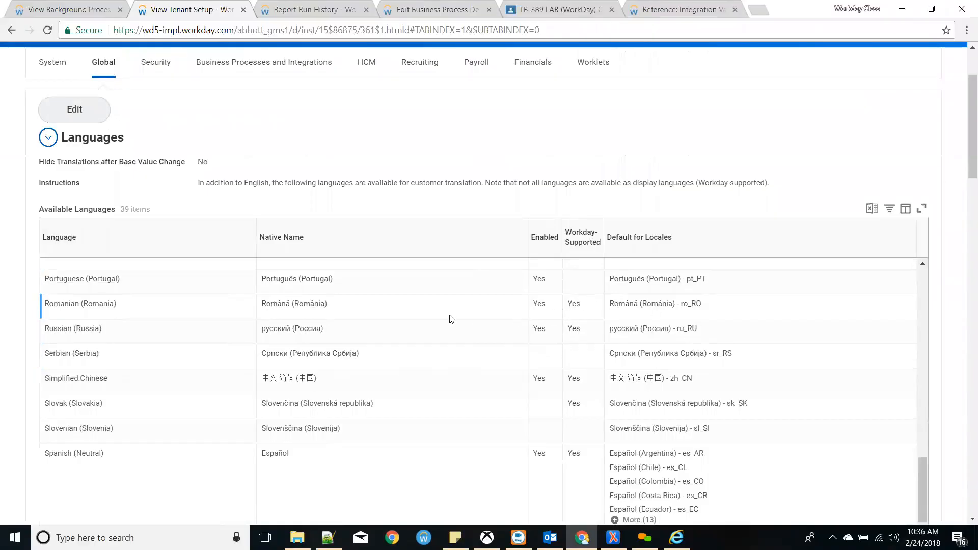
{"action": "scroll", "coordinate": [420, 327], "scroll_direction": "up", "scroll_amount": 10}
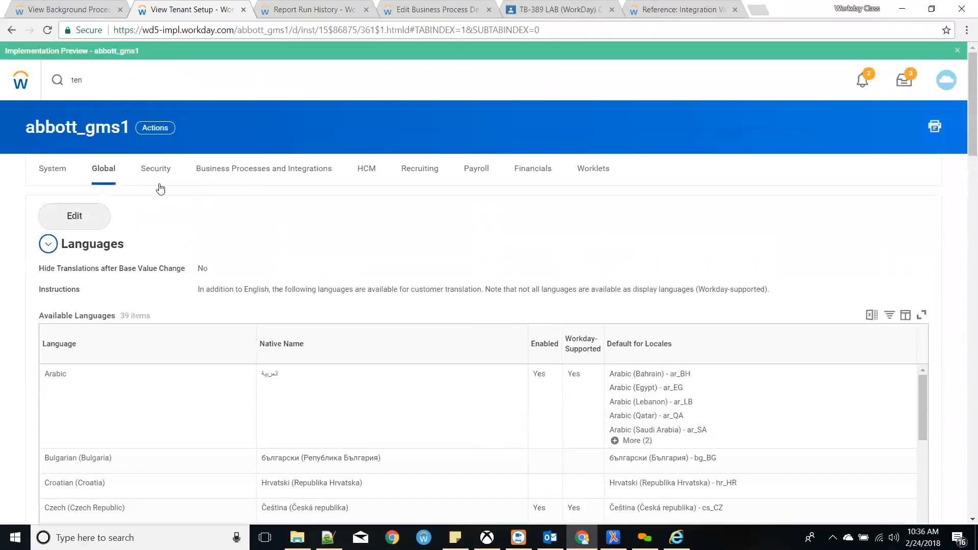
{"action": "left_click", "coordinate": [162, 179]}
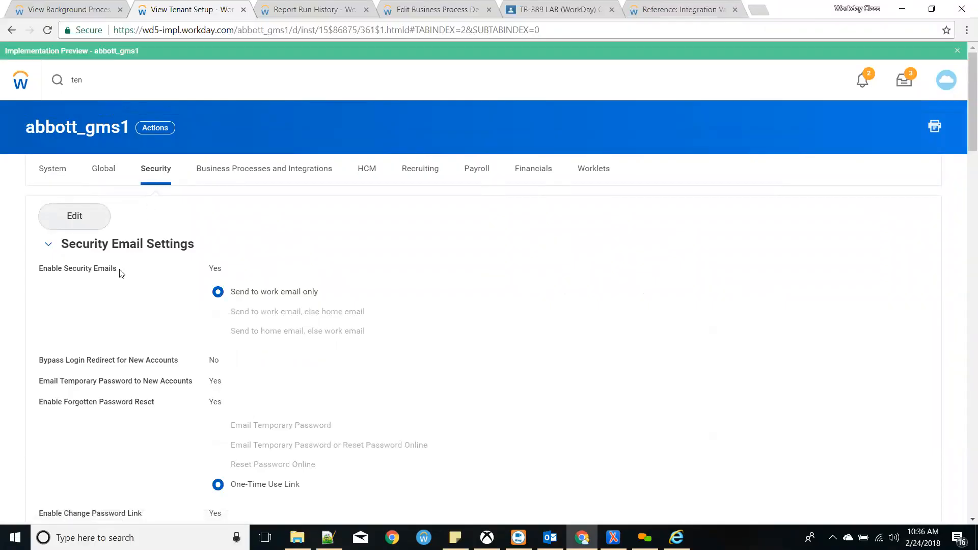
{"action": "left_click_drag", "start_coordinate": [214, 269], "coordinate": [224, 270]}
{"action": "left_click", "coordinate": [267, 299]}
{"action": "left_click_drag", "start_coordinate": [326, 297], "coordinate": [225, 299]}
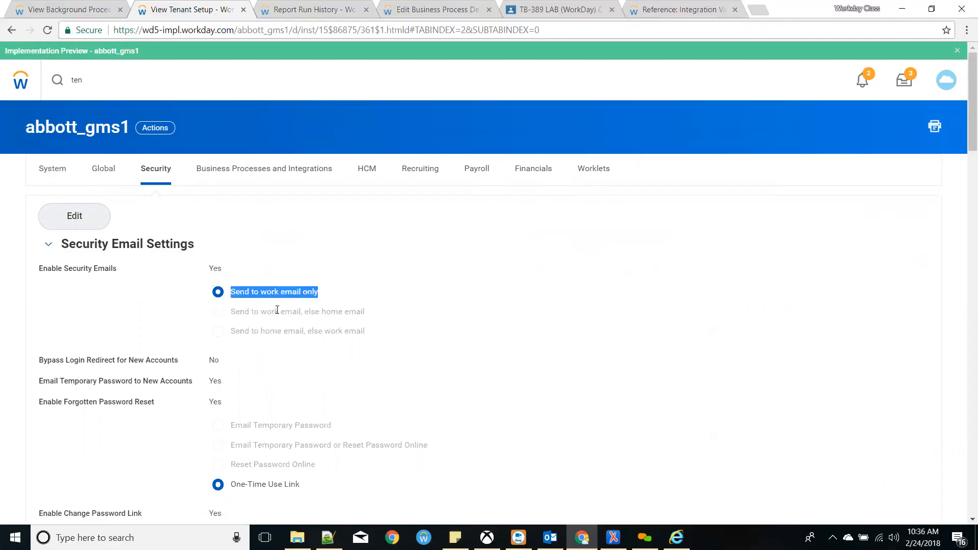
{"action": "scroll", "coordinate": [282, 312], "scroll_direction": "down", "scroll_amount": 2}
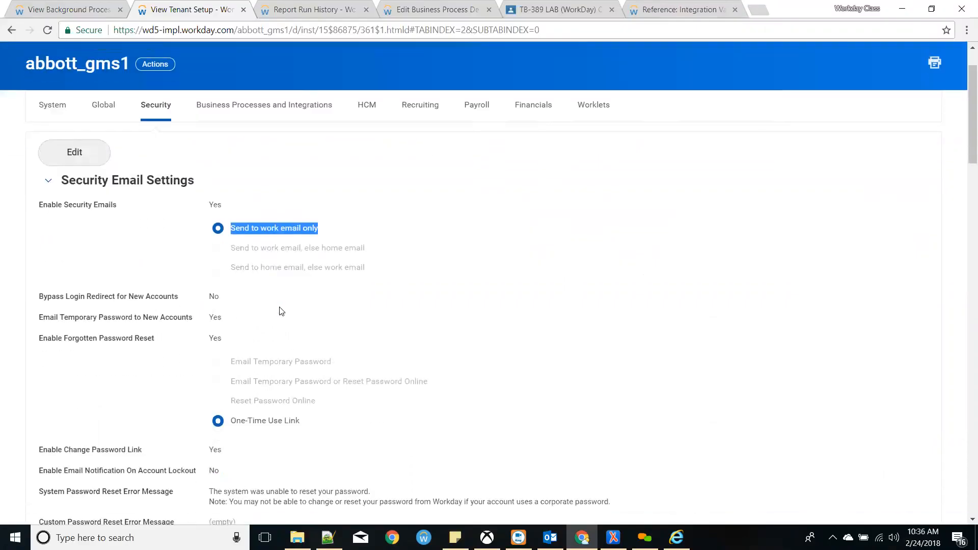
{"action": "scroll", "coordinate": [282, 311], "scroll_direction": "down", "scroll_amount": 1}
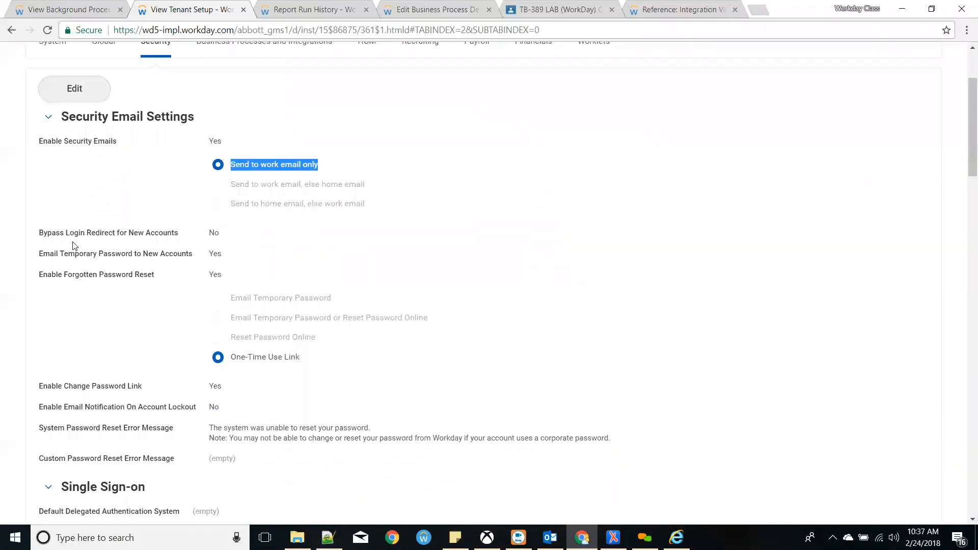
{"action": "mouse_move", "coordinate": [187, 258]}
{"action": "scroll", "coordinate": [133, 269], "scroll_direction": "down", "scroll_amount": 2}
{"action": "scroll", "coordinate": [132, 269], "scroll_direction": "down", "scroll_amount": 2}
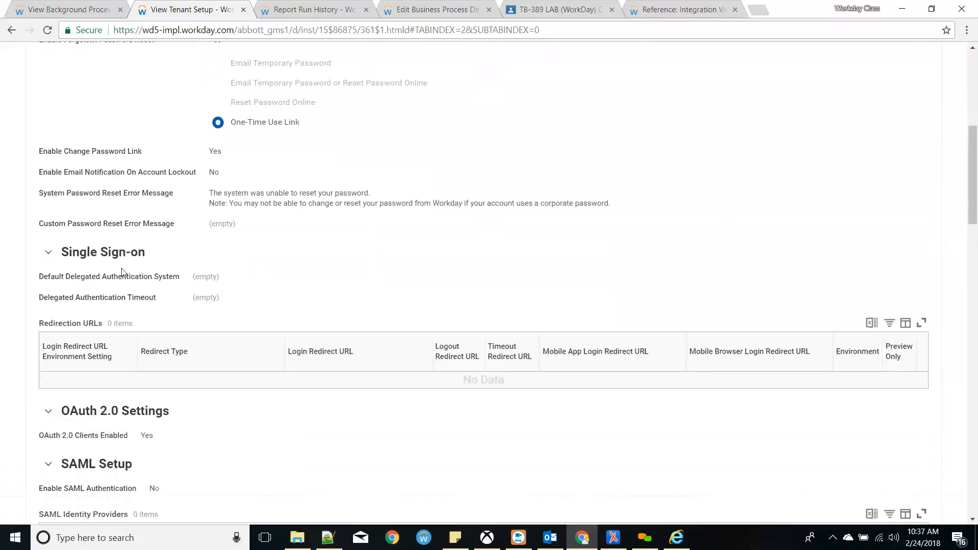
{"action": "left_click_drag", "start_coordinate": [65, 235], "coordinate": [184, 244]}
{"action": "left_click", "coordinate": [247, 232]}
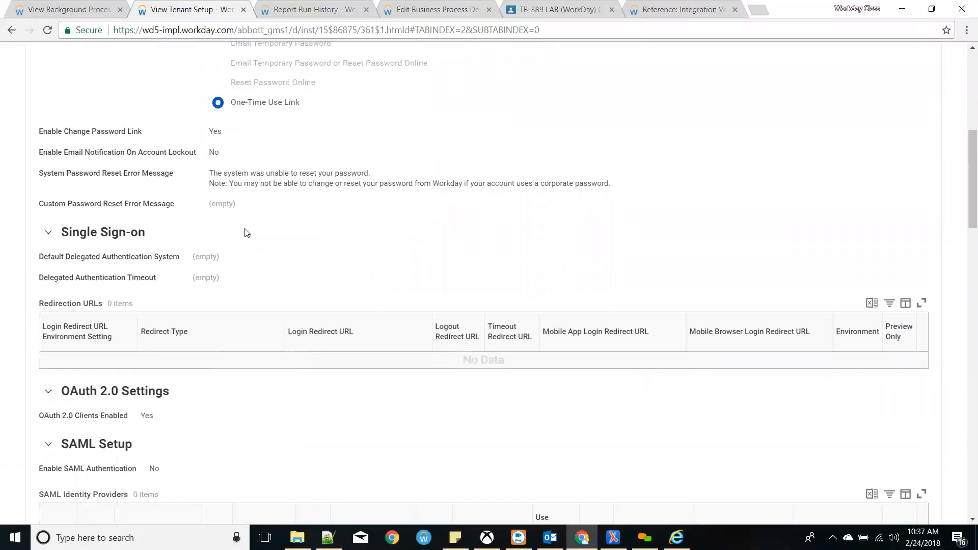
{"action": "scroll", "coordinate": [246, 235], "scroll_direction": "up", "scroll_amount": 6}
{"action": "scroll", "coordinate": [151, 252], "scroll_direction": "down", "scroll_amount": 7}
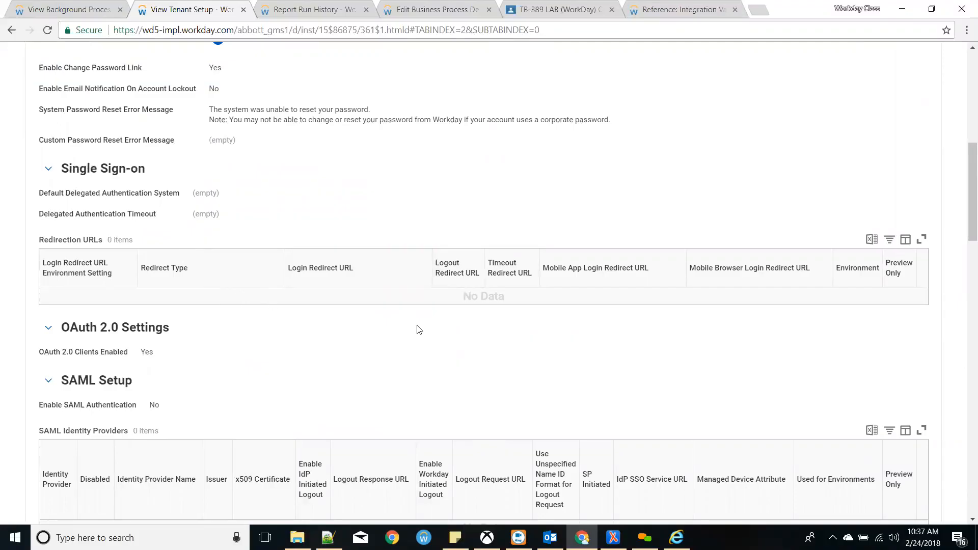
{"action": "scroll", "coordinate": [209, 312], "scroll_direction": "down", "scroll_amount": 3}
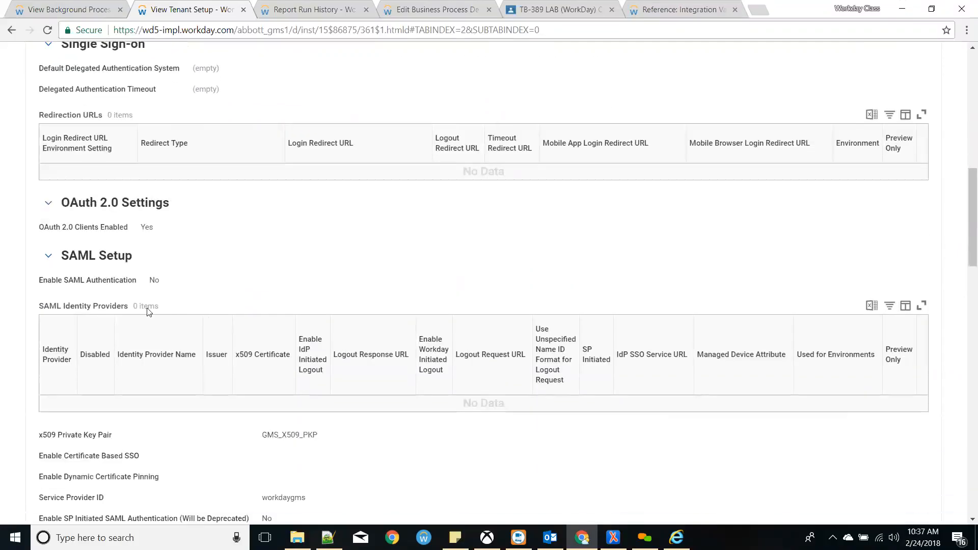
{"action": "scroll", "coordinate": [211, 313], "scroll_direction": "down", "scroll_amount": 1}
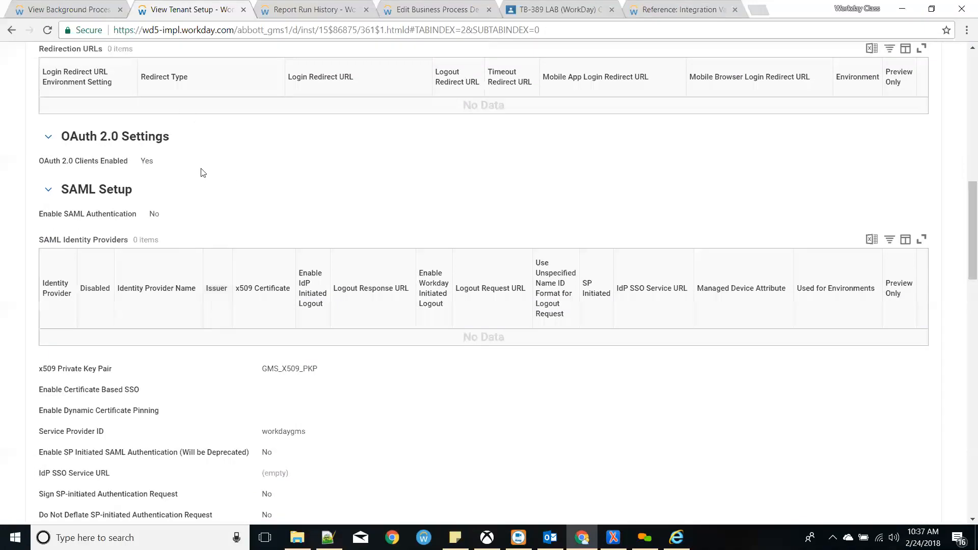
{"action": "scroll", "coordinate": [214, 240], "scroll_direction": "down", "scroll_amount": 1}
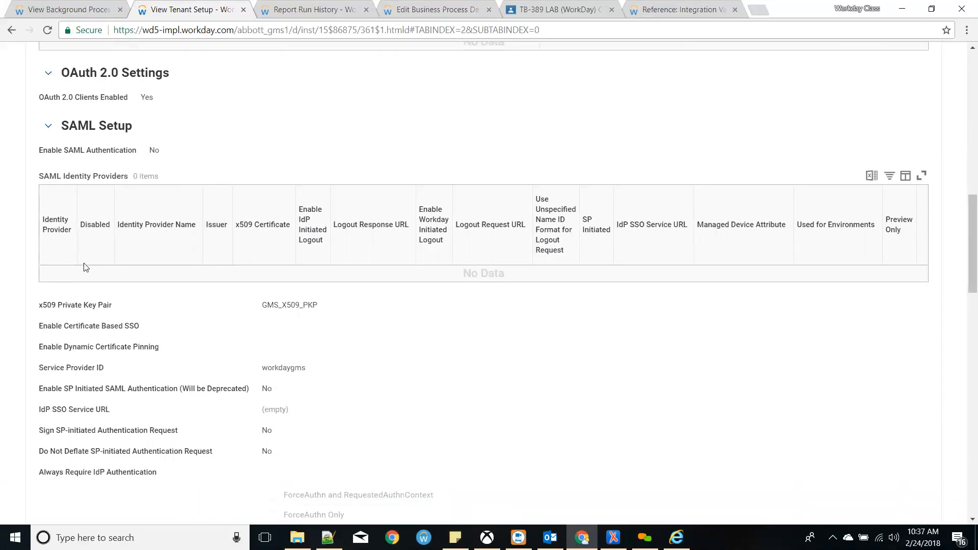
{"action": "left_click_drag", "start_coordinate": [112, 307], "coordinate": [43, 300]}
{"action": "left_click", "coordinate": [182, 308]}
{"action": "scroll", "coordinate": [183, 300], "scroll_direction": "up", "scroll_amount": 11}
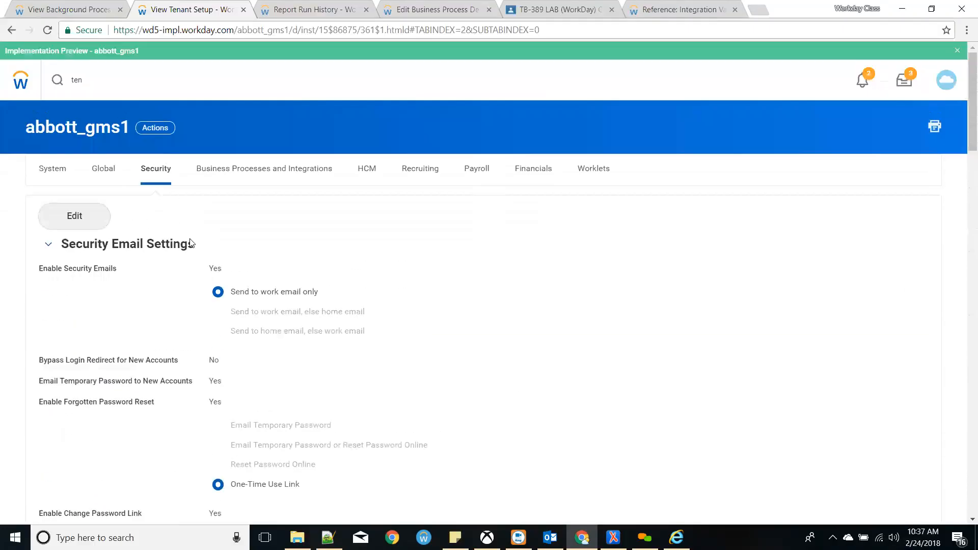
{"action": "left_click", "coordinate": [77, 218]}
{"action": "scroll", "coordinate": [309, 310], "scroll_direction": "down", "scroll_amount": 10}
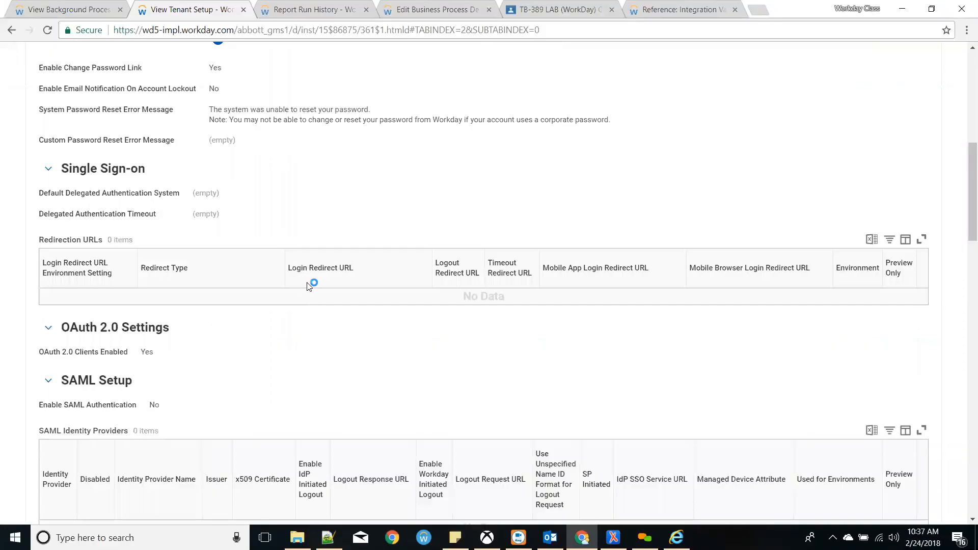
{"action": "scroll", "coordinate": [306, 283], "scroll_direction": "down", "scroll_amount": 6}
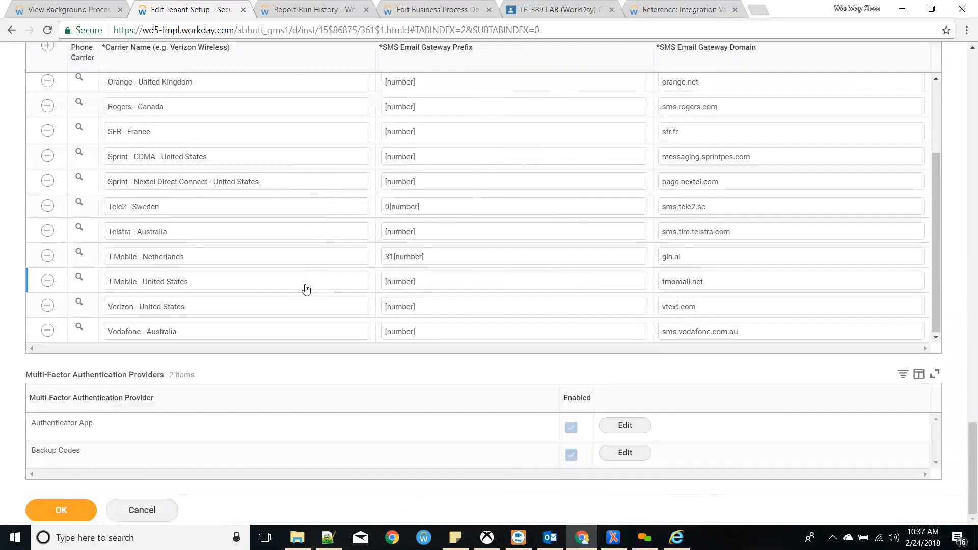
{"action": "scroll", "coordinate": [308, 296], "scroll_direction": "up", "scroll_amount": 2}
{"action": "scroll", "coordinate": [312, 308], "scroll_direction": "up", "scroll_amount": 8}
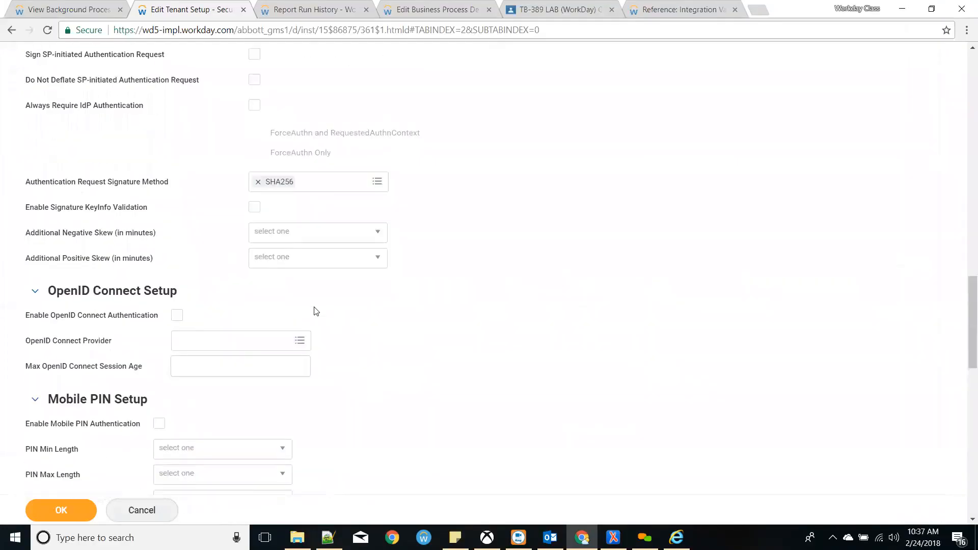
{"action": "scroll", "coordinate": [316, 311], "scroll_direction": "up", "scroll_amount": 5}
{"action": "scroll", "coordinate": [316, 311], "scroll_direction": "up", "scroll_amount": 1}
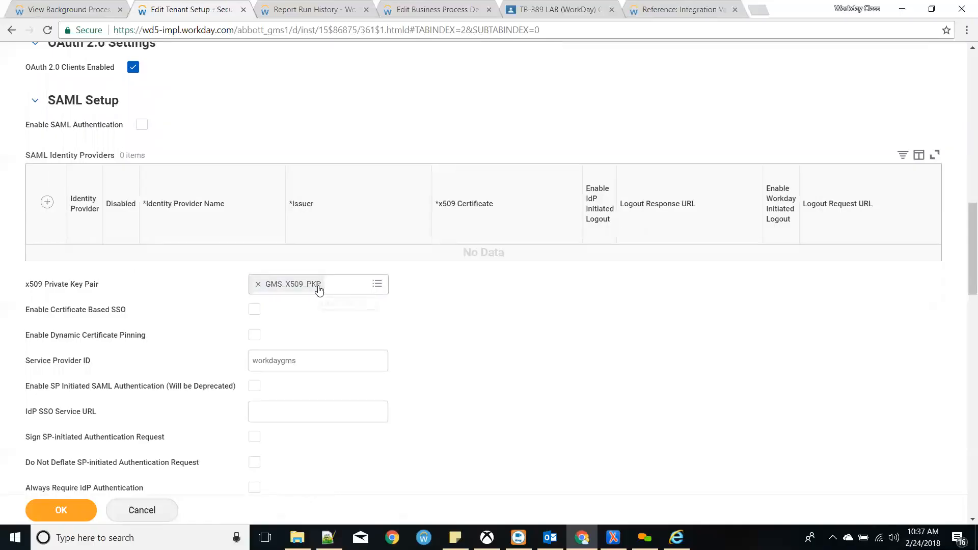
{"action": "left_click", "coordinate": [319, 289]}
{"action": "right_click", "coordinate": [319, 290]}
{"action": "left_click", "coordinate": [318, 328]}
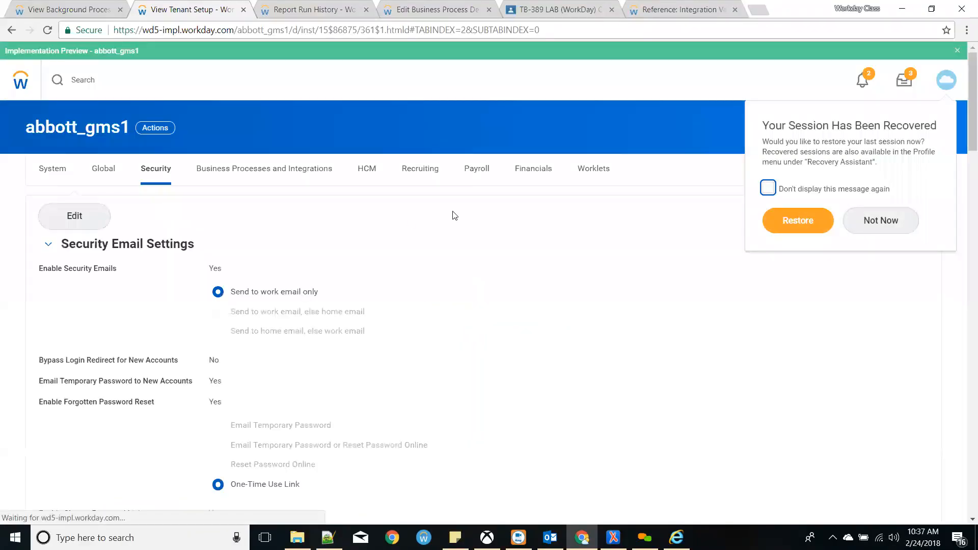
{"action": "left_click", "coordinate": [872, 221]}
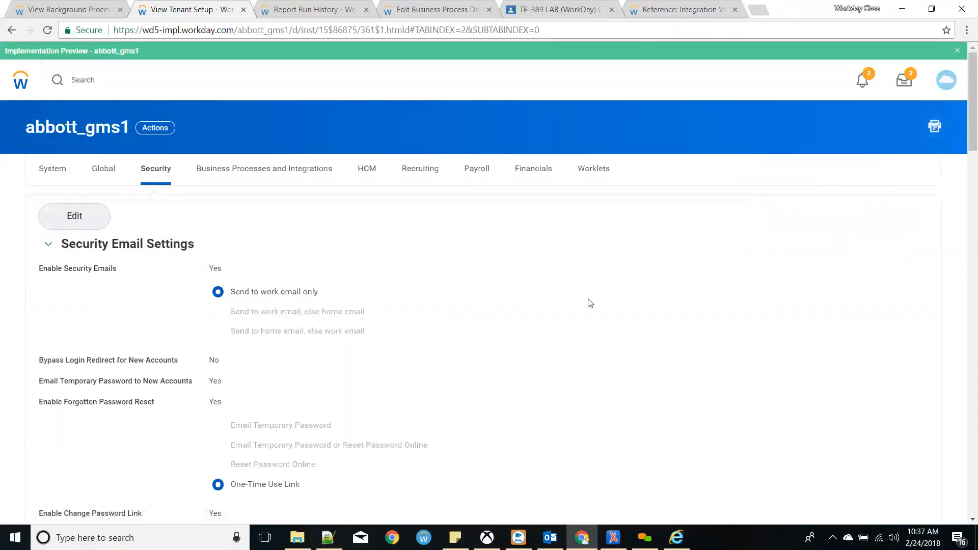
{"action": "scroll", "coordinate": [581, 301], "scroll_direction": "down", "scroll_amount": 9}
{"action": "scroll", "coordinate": [336, 282], "scroll_direction": "down", "scroll_amount": 9}
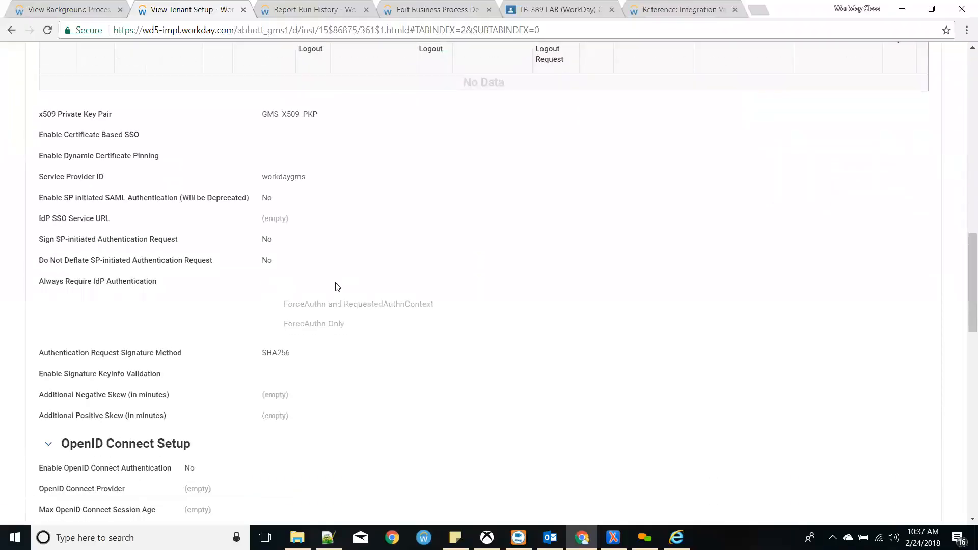
{"action": "scroll", "coordinate": [336, 286], "scroll_direction": "down", "scroll_amount": 9}
{"action": "scroll", "coordinate": [341, 298], "scroll_direction": "up", "scroll_amount": 20}
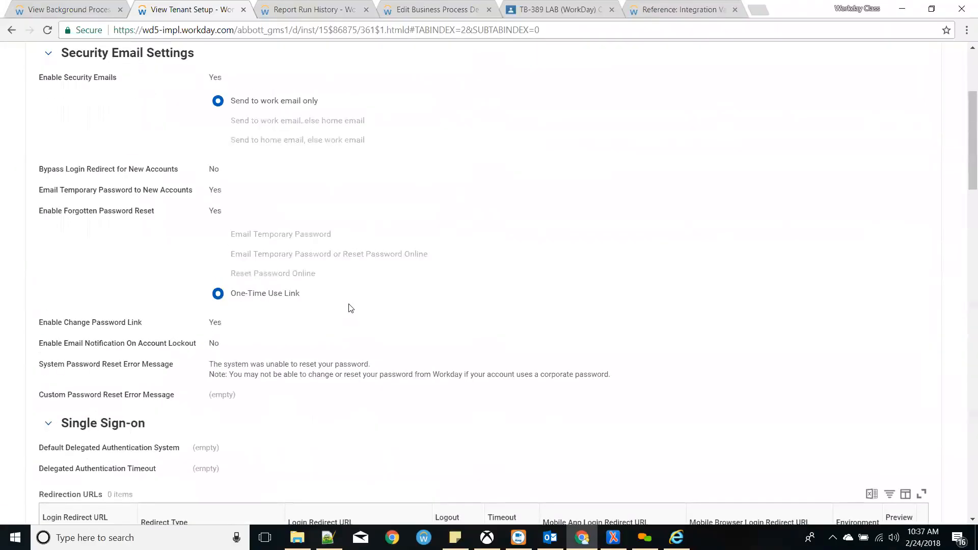
{"action": "scroll", "coordinate": [351, 309], "scroll_direction": "up", "scroll_amount": 4}
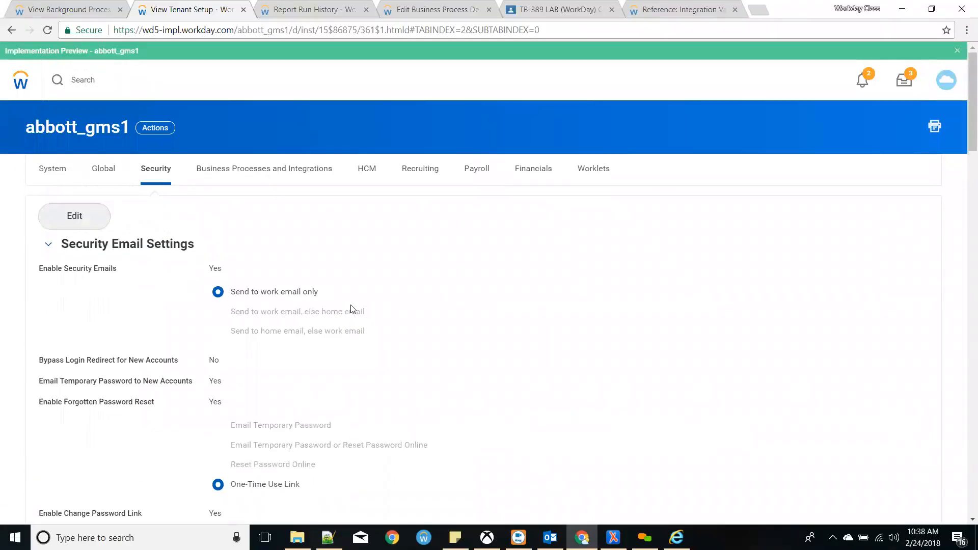
- Show the Business Processes and Integrations settings and scroll down to eSignature Configuration
{"action": "left_click", "coordinate": [287, 169]}
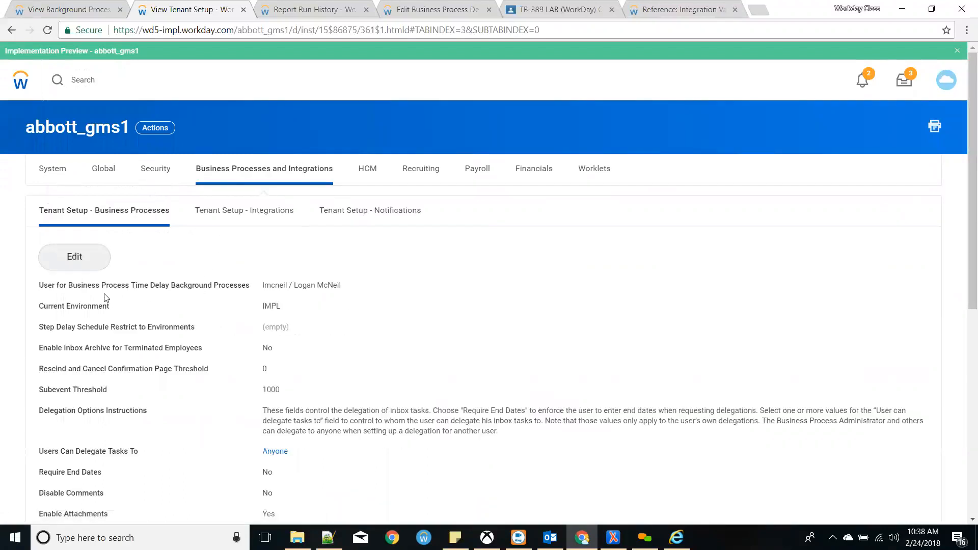
{"action": "scroll", "coordinate": [207, 297], "scroll_direction": "down", "scroll_amount": 3}
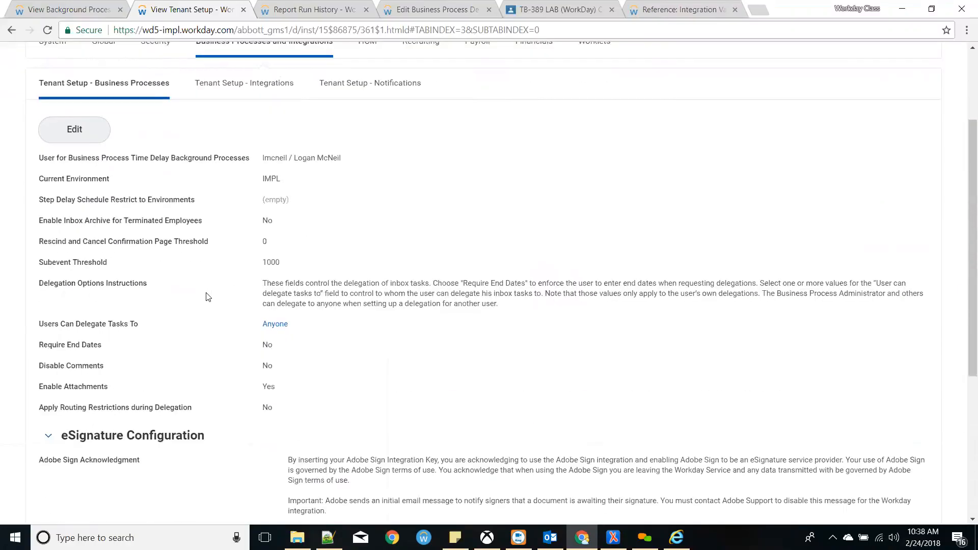
{"action": "scroll", "coordinate": [206, 334], "scroll_direction": "down", "scroll_amount": 3}
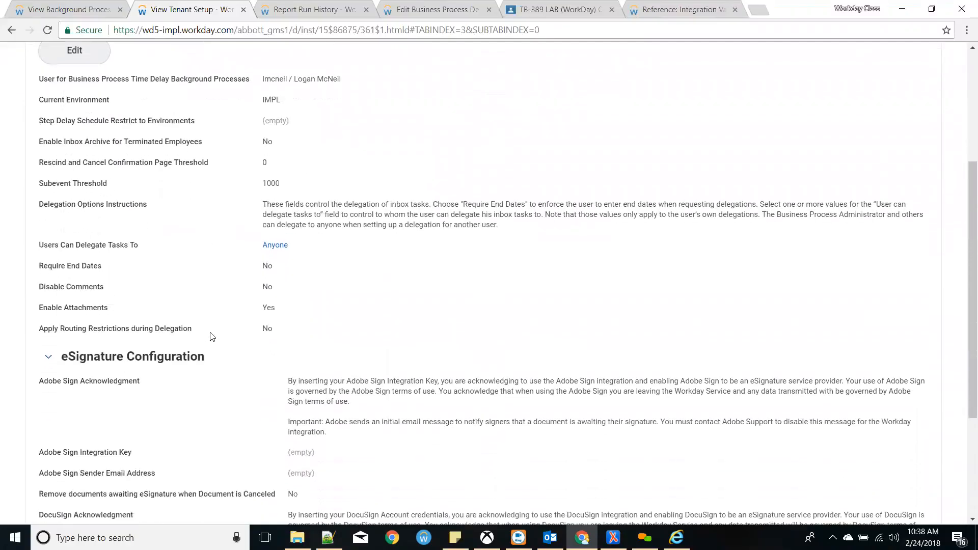
{"action": "scroll", "coordinate": [217, 352], "scroll_direction": "down", "scroll_amount": 1}
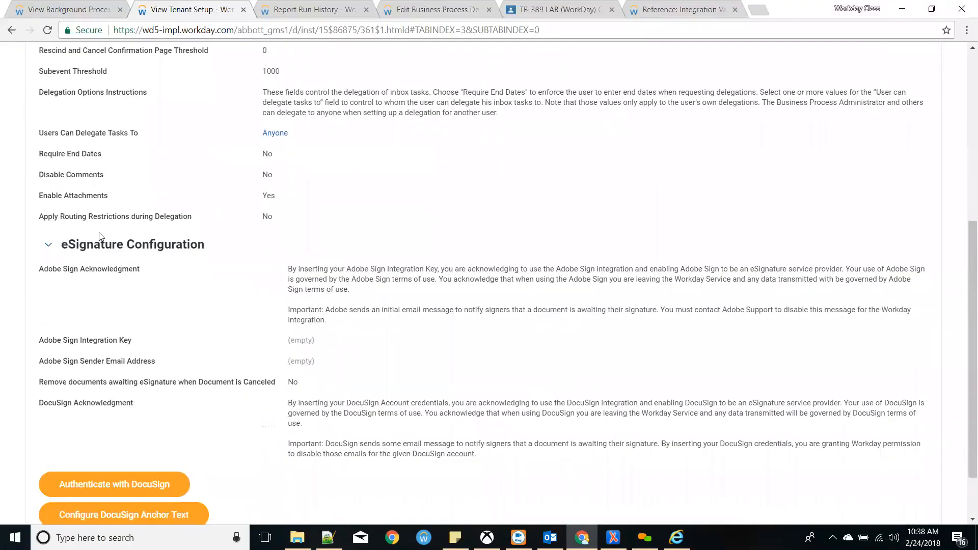
{"action": "left_click_drag", "start_coordinate": [61, 246], "coordinate": [314, 362]}
{"action": "left_click", "coordinate": [321, 363]}
{"action": "scroll", "coordinate": [321, 362], "scroll_direction": "down", "scroll_amount": 1}
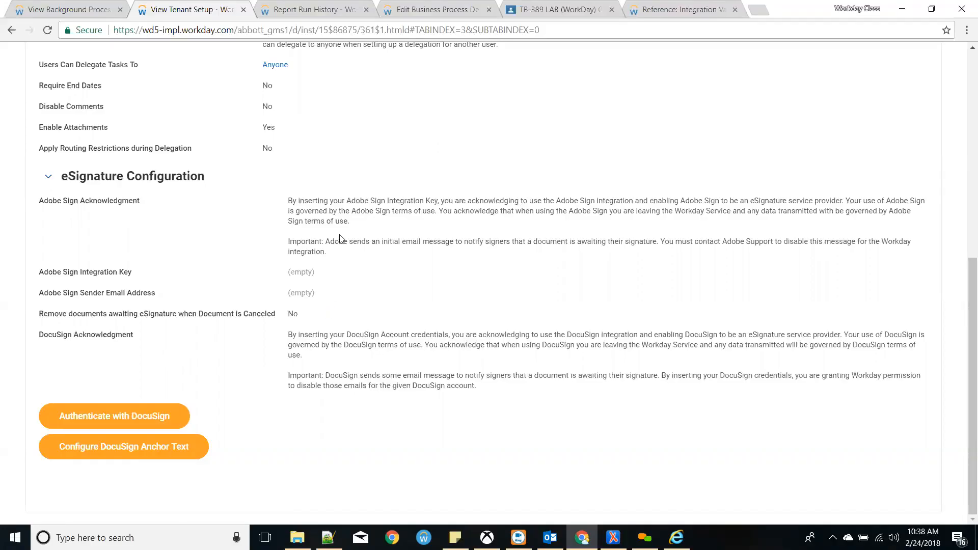
- Read through the Adobe Sign acknowledgment and integration paragraphs in the Business Processes section
{"action": "left_click_drag", "start_coordinate": [346, 200], "coordinate": [506, 213]}
{"action": "left_click", "coordinate": [504, 219]}
{"action": "scroll", "coordinate": [412, 278], "scroll_direction": "up", "scroll_amount": 1}
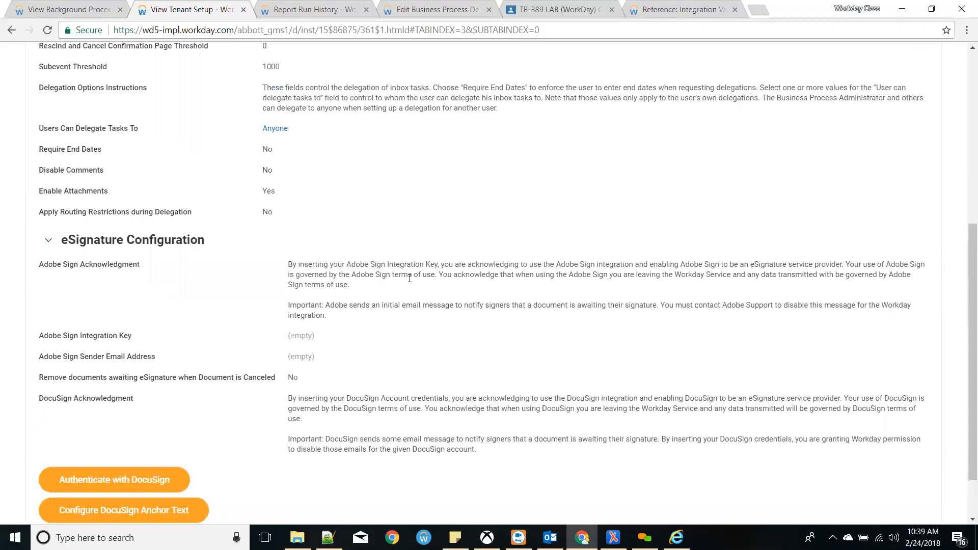
{"action": "scroll", "coordinate": [410, 278], "scroll_direction": "up", "scroll_amount": 2}
{"action": "scroll", "coordinate": [408, 277], "scroll_direction": "up", "scroll_amount": 2}
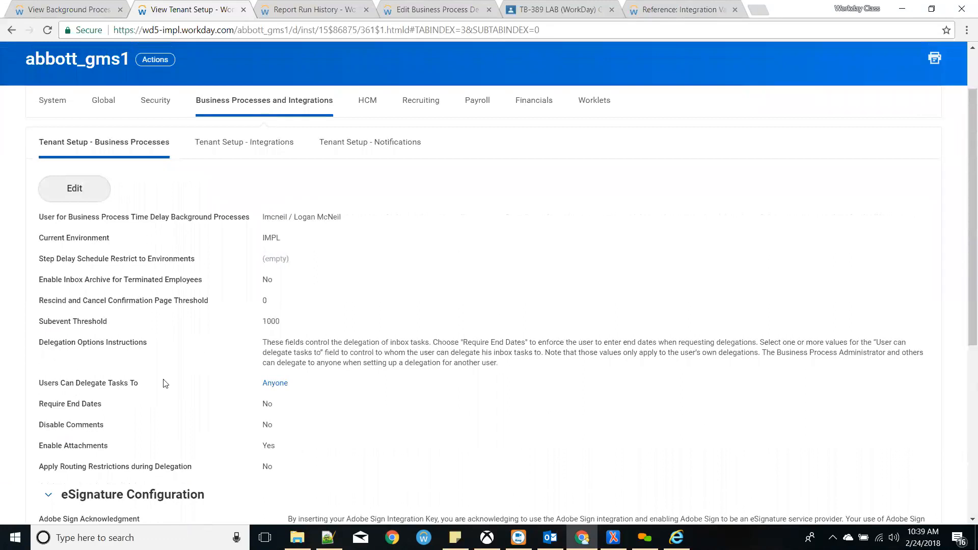
{"action": "scroll", "coordinate": [163, 397], "scroll_direction": "down", "scroll_amount": 3}
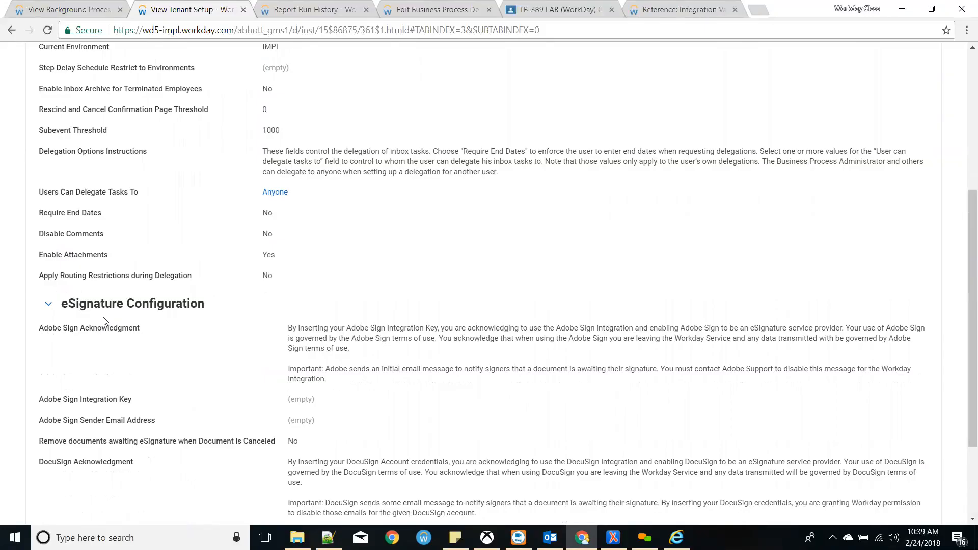
{"action": "left_click_drag", "start_coordinate": [289, 328], "coordinate": [370, 353]}
{"action": "left_click", "coordinate": [370, 353]}
{"action": "scroll", "coordinate": [385, 428], "scroll_direction": "up", "scroll_amount": 5}
{"action": "scroll", "coordinate": [382, 435], "scroll_direction": "down", "scroll_amount": 5}
{"action": "scroll", "coordinate": [364, 376], "scroll_direction": "up", "scroll_amount": 5}
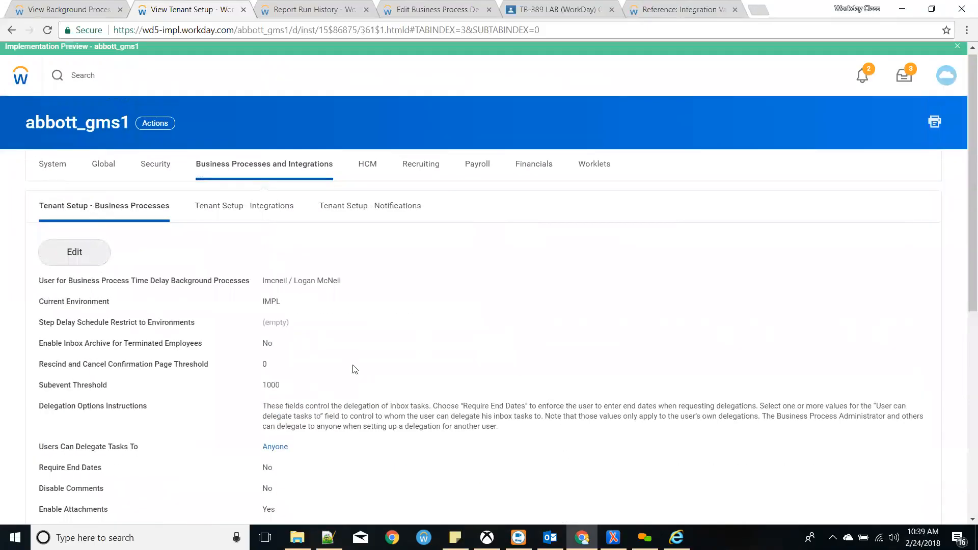
- View the Integrations sub-tab, enter Edit and cancel, leaving Require Source Code untouched
{"action": "left_click", "coordinate": [236, 213]}
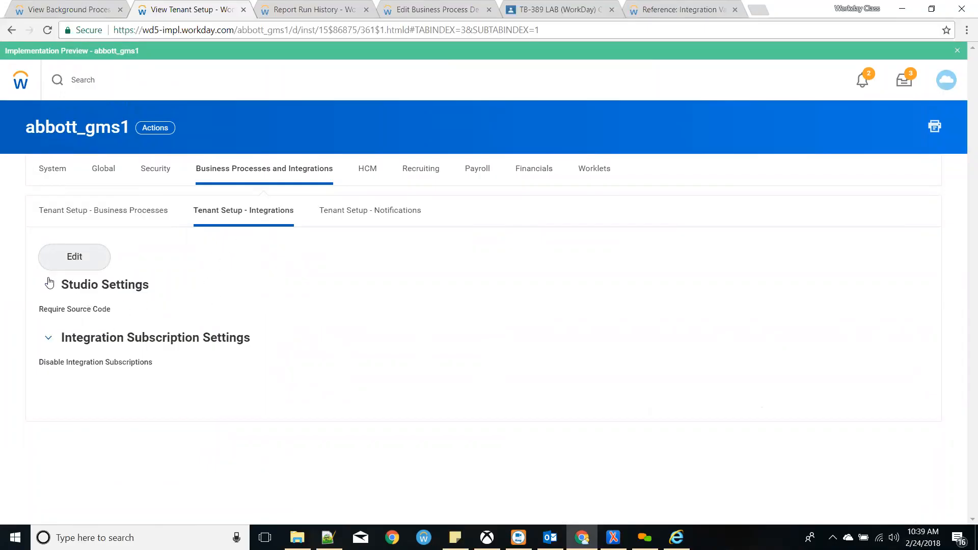
{"action": "left_click_drag", "start_coordinate": [40, 309], "coordinate": [120, 316]}
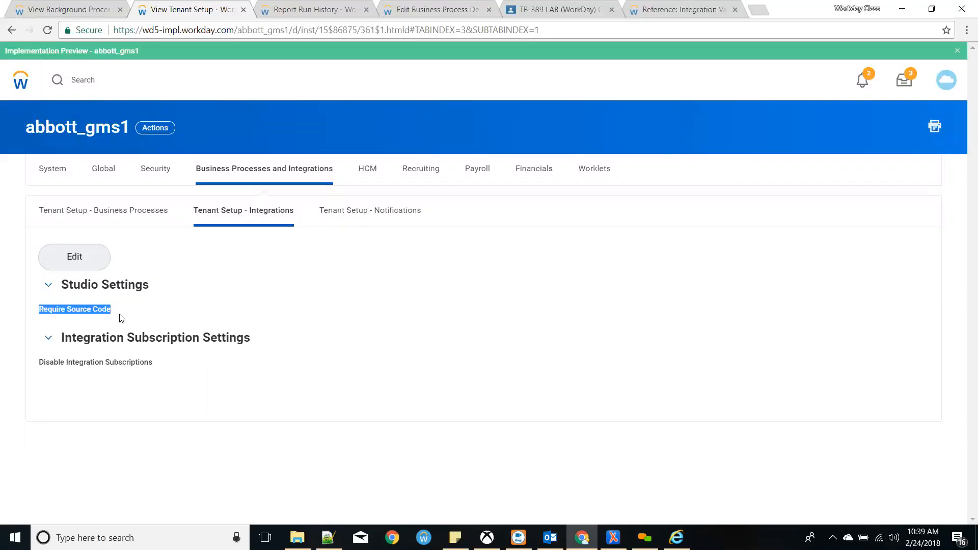
{"action": "left_click", "coordinate": [76, 256]}
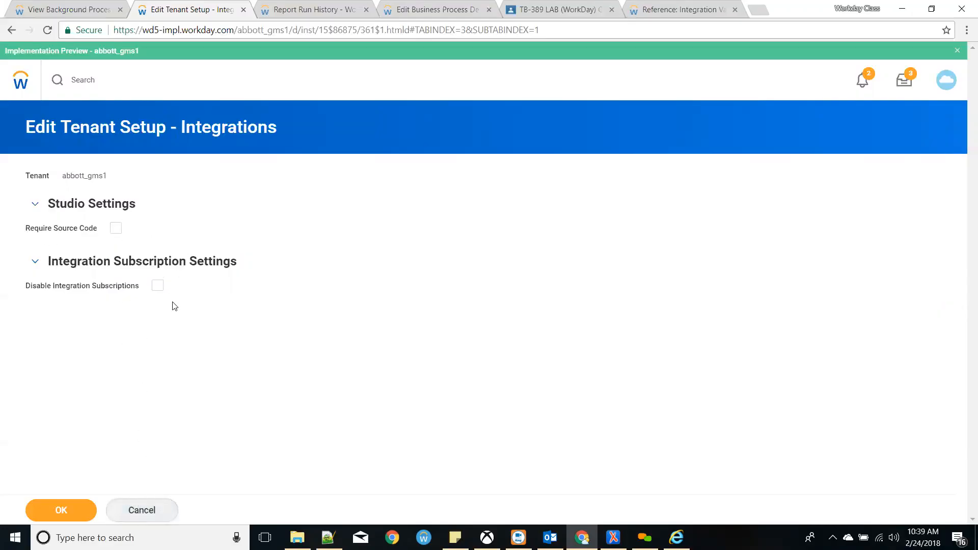
{"action": "left_click", "coordinate": [142, 510]}
{"action": "left_click_drag", "start_coordinate": [39, 362], "coordinate": [170, 364]}
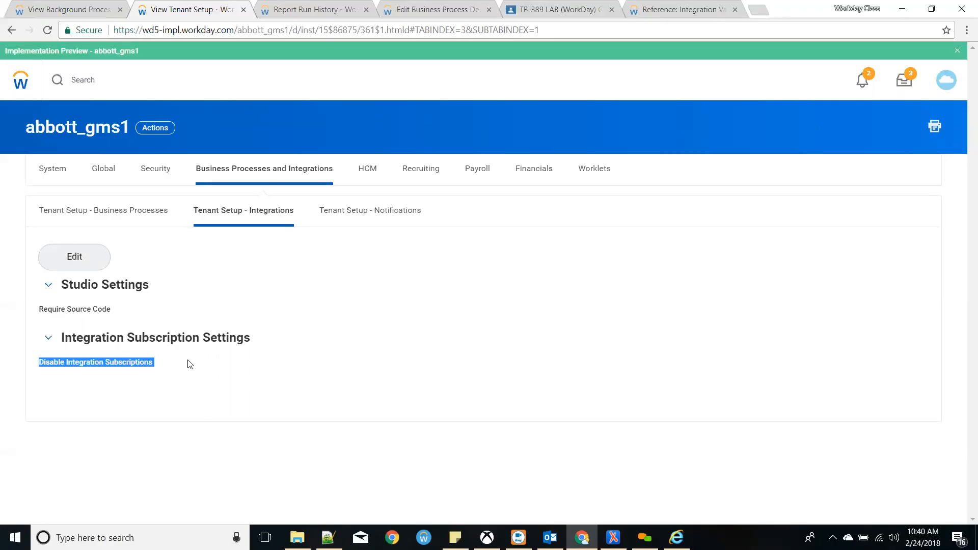
- Scroll through the Tenant Setup – Notifications sub-tab, then switch it to Edit mode
{"action": "left_click", "coordinate": [383, 225]}
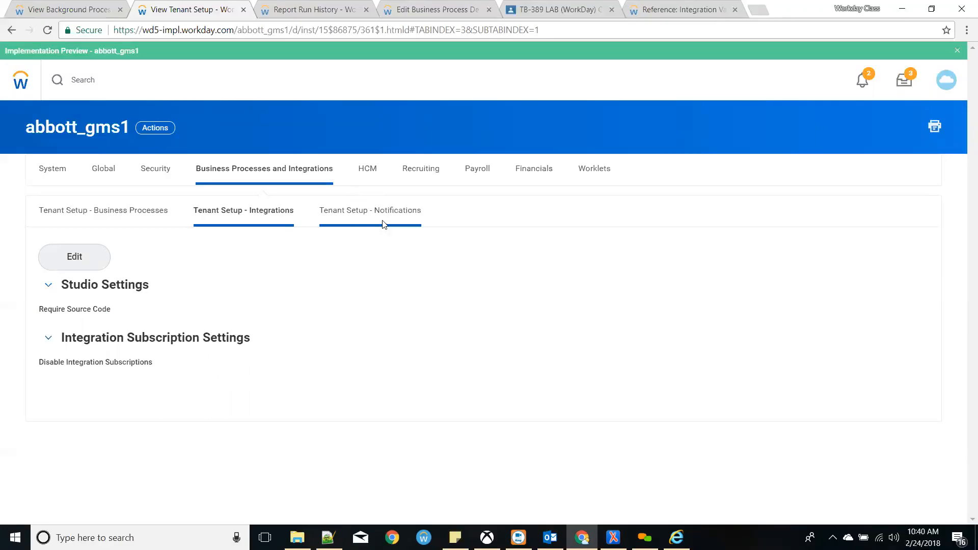
{"action": "scroll", "coordinate": [277, 287], "scroll_direction": "down", "scroll_amount": 7}
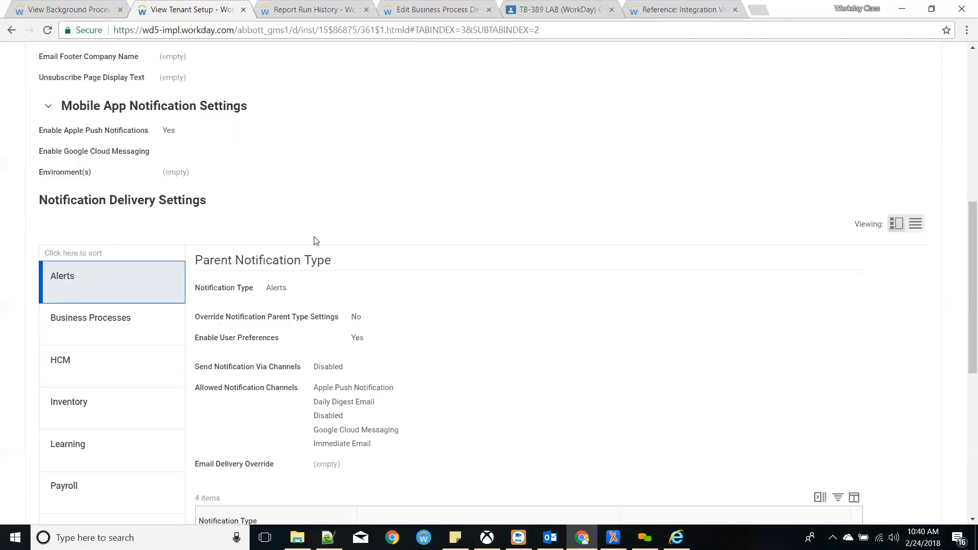
{"action": "scroll", "coordinate": [314, 241], "scroll_direction": "up", "scroll_amount": 8}
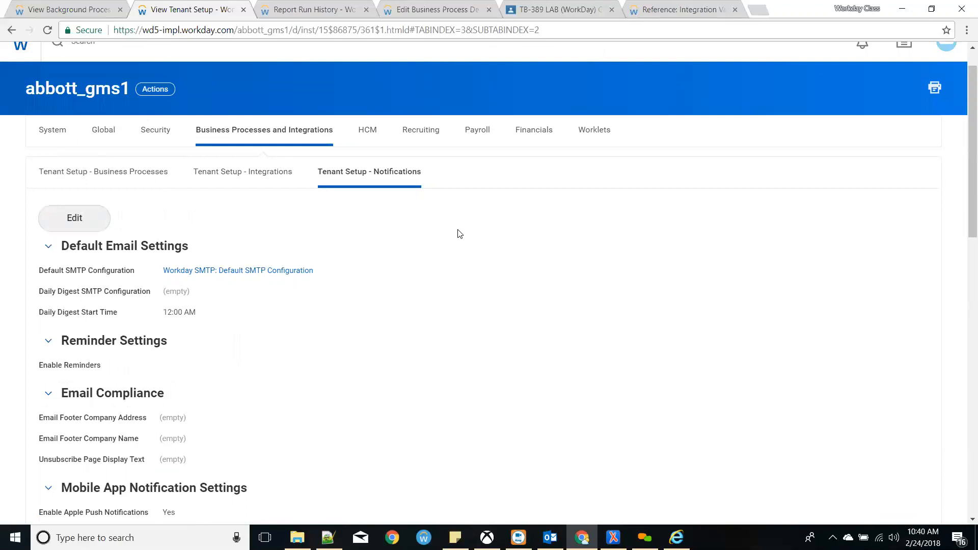
{"action": "left_click", "coordinate": [90, 216]}
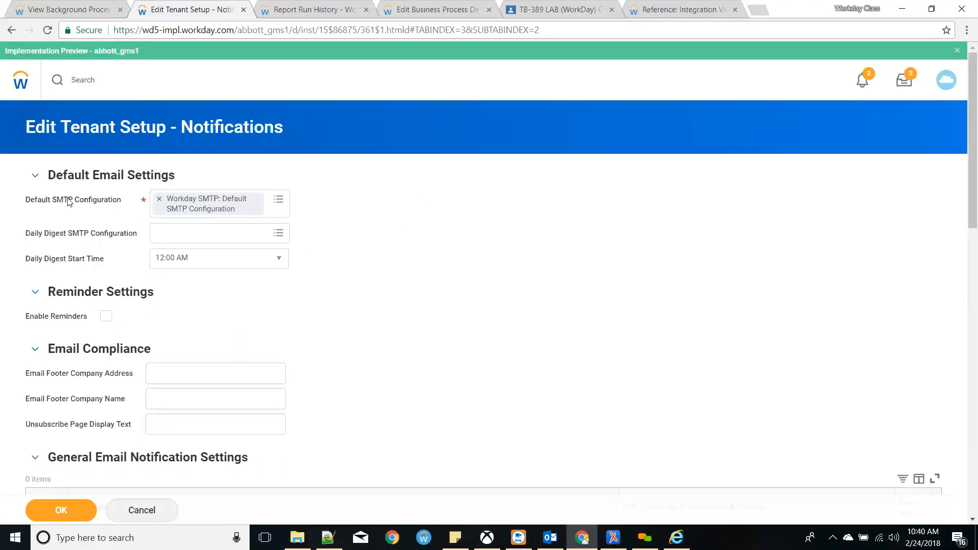
{"action": "left_click", "coordinate": [257, 200]}
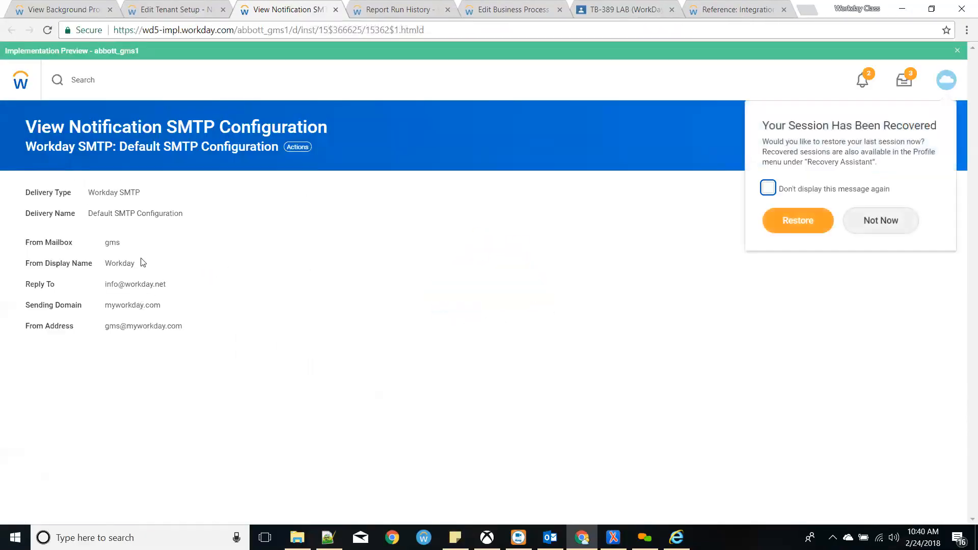
{"action": "left_click_drag", "start_coordinate": [107, 284], "coordinate": [169, 297]}
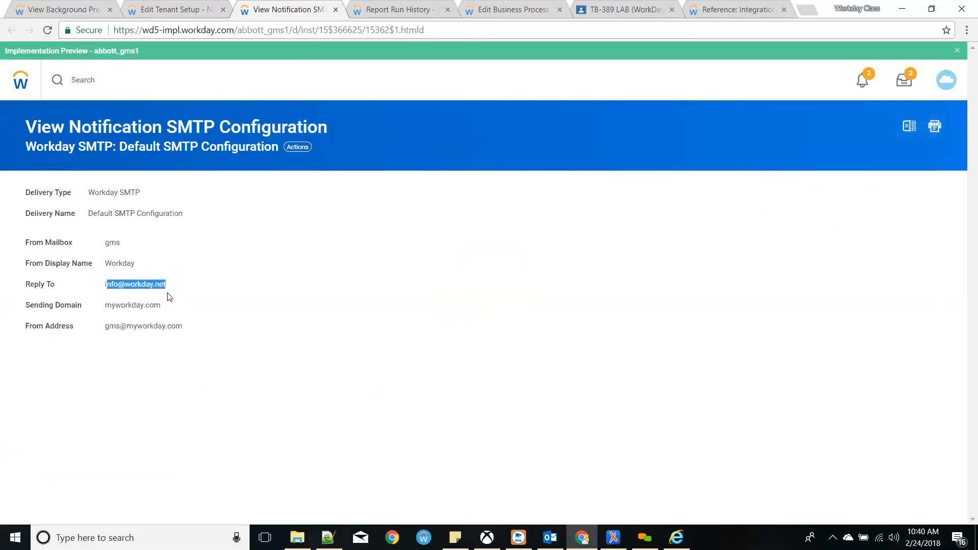
{"action": "double_click", "coordinate": [108, 243]}
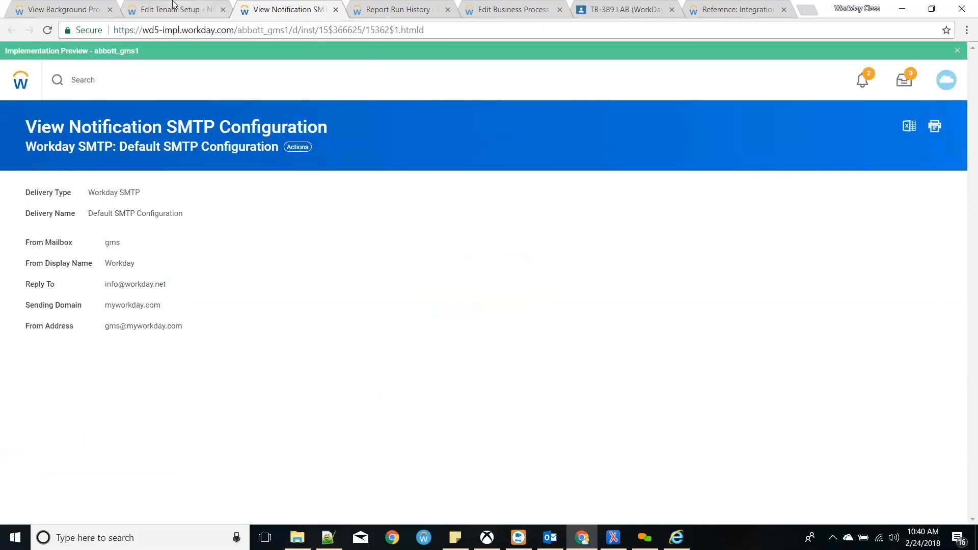
{"action": "left_click", "coordinate": [173, 9]}
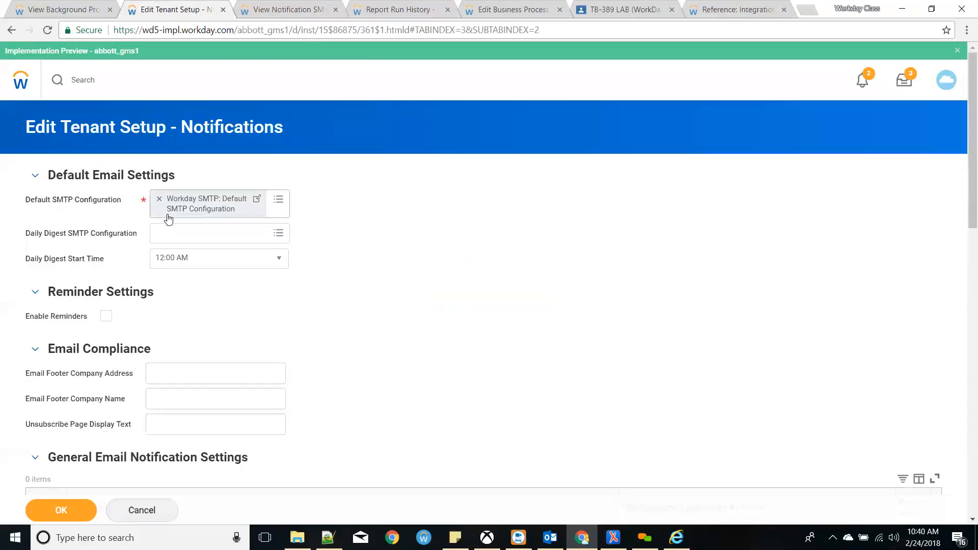
{"action": "scroll", "coordinate": [399, 299], "scroll_direction": "down", "scroll_amount": 1}
{"action": "scroll", "coordinate": [163, 214], "scroll_direction": "down", "scroll_amount": 5}
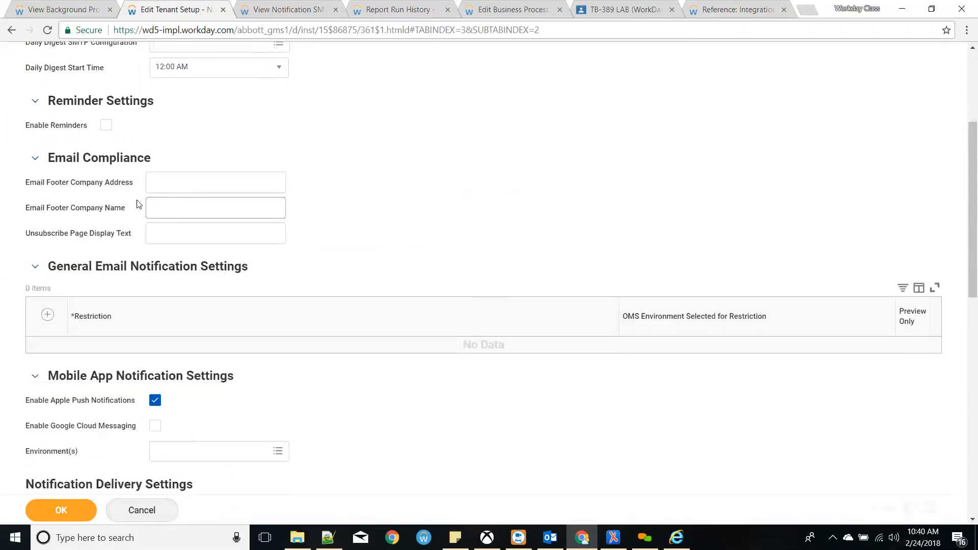
{"action": "scroll", "coordinate": [90, 176], "scroll_direction": "down", "scroll_amount": 1}
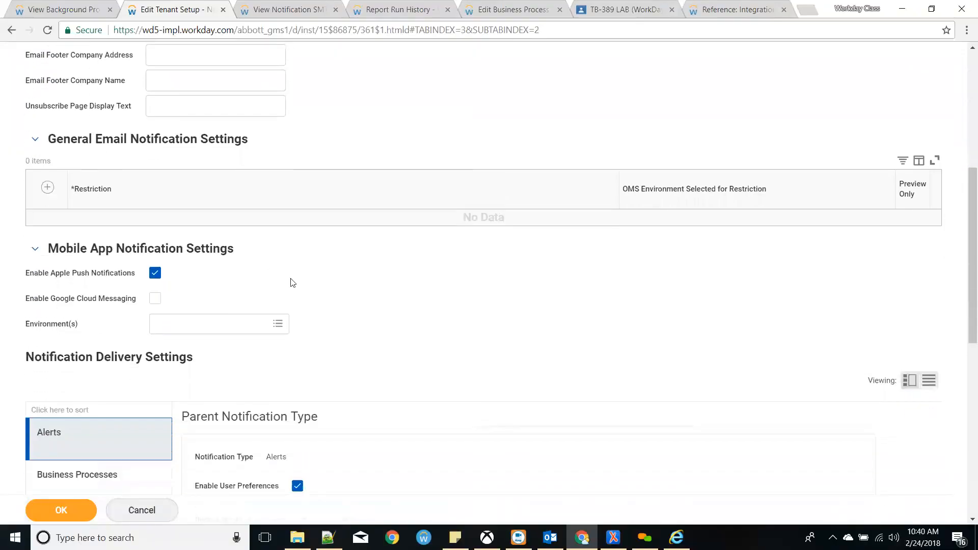
{"action": "scroll", "coordinate": [290, 280], "scroll_direction": "down", "scroll_amount": 4}
{"action": "scroll", "coordinate": [244, 255], "scroll_direction": "up", "scroll_amount": 4}
- Add an email restriction row targeting the SANDBOX environment instead of PROD
{"action": "left_click", "coordinate": [51, 193]}
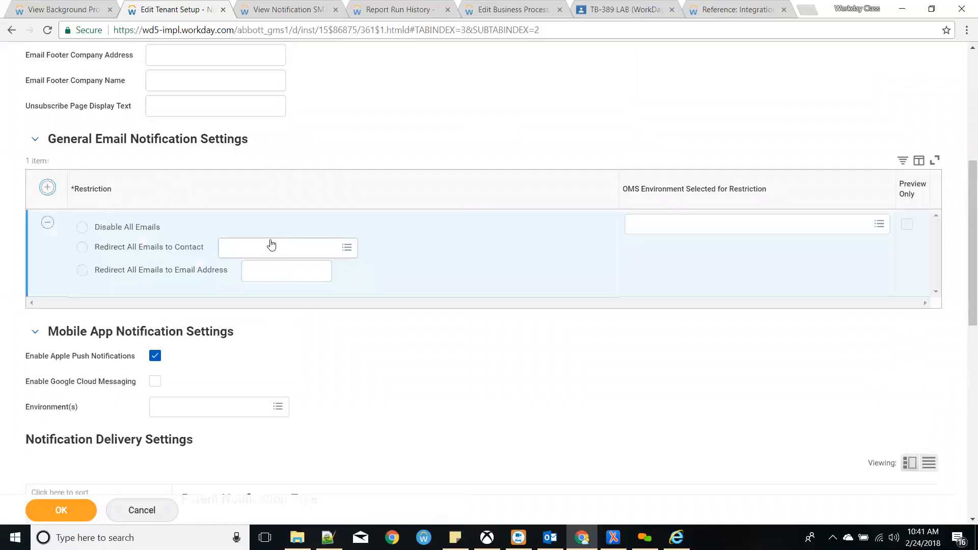
{"action": "left_click", "coordinate": [134, 225]}
{"action": "left_click", "coordinate": [777, 226]}
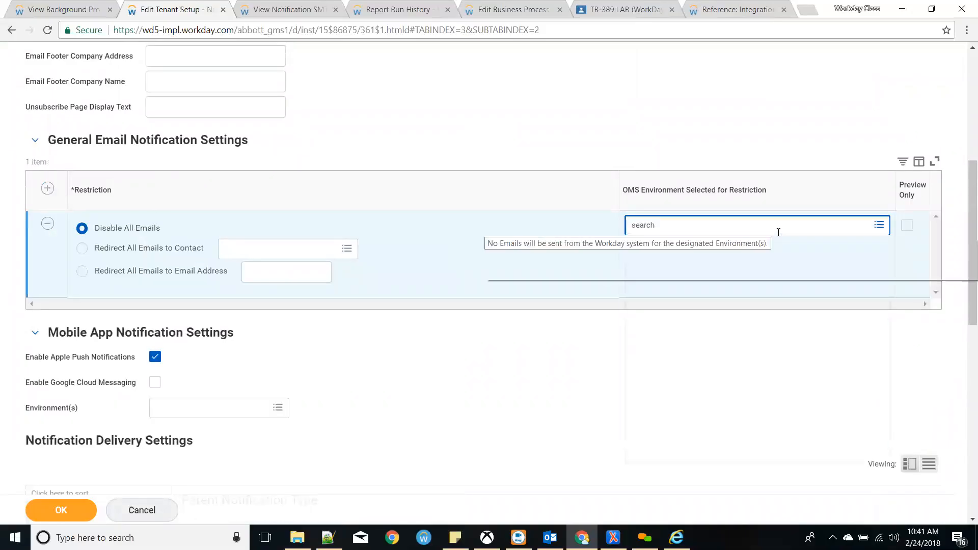
{"action": "left_click", "coordinate": [709, 308]}
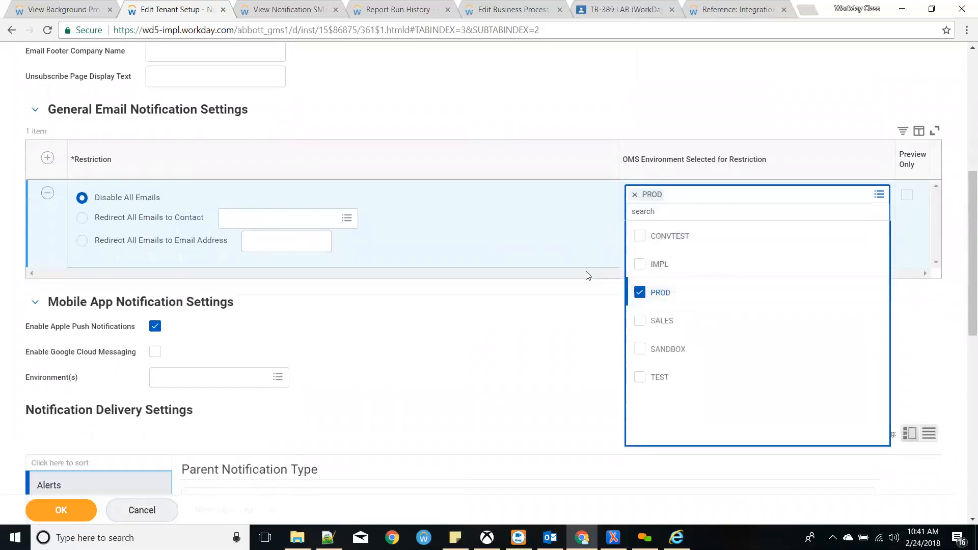
{"action": "left_click", "coordinate": [586, 273]}
{"action": "left_click", "coordinate": [708, 197]}
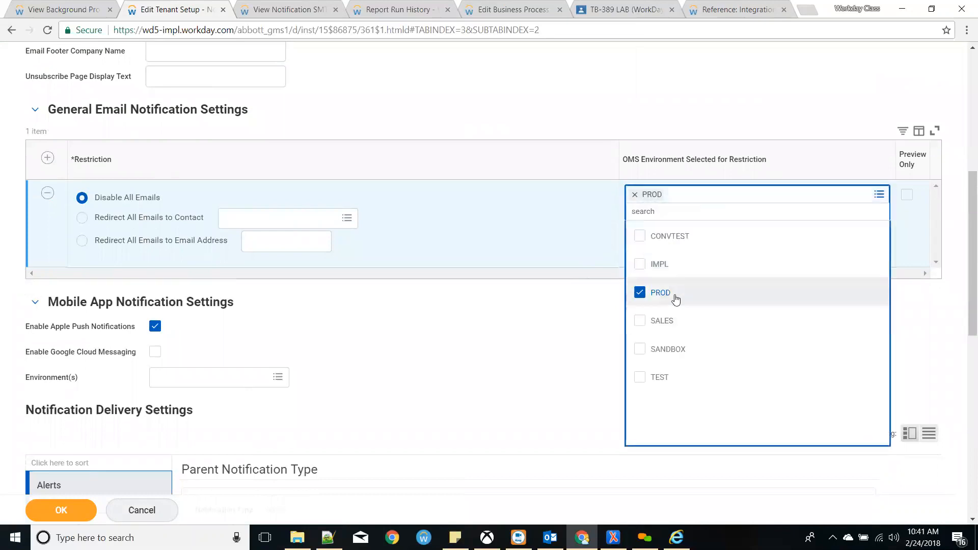
{"action": "left_click", "coordinate": [677, 299]}
{"action": "left_click", "coordinate": [660, 339]}
{"action": "left_click", "coordinate": [525, 273]}
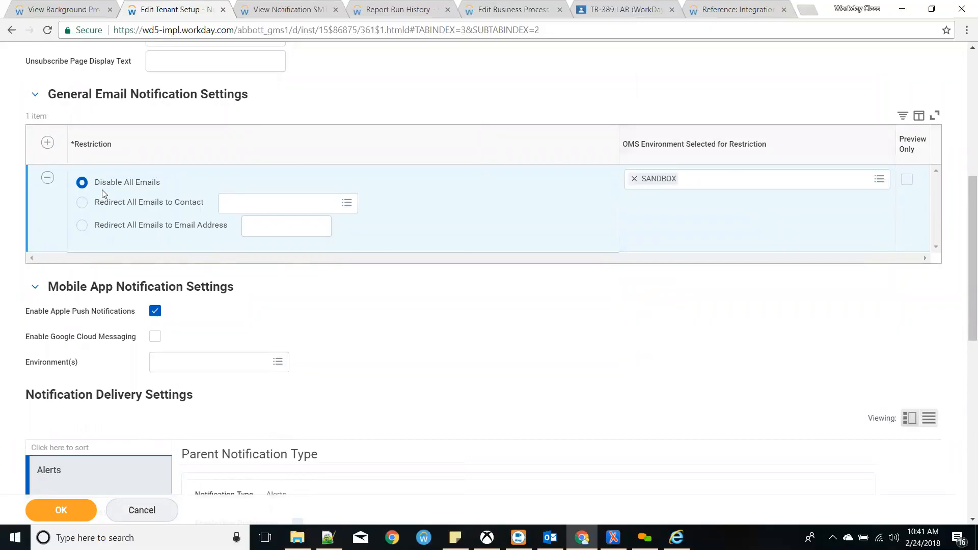
- Set the restriction to Redirect All Emails to Email Address, leaving the address blank
{"action": "left_click", "coordinate": [110, 204]}
{"action": "left_click", "coordinate": [213, 226]}
{"action": "left_click", "coordinate": [252, 228]}
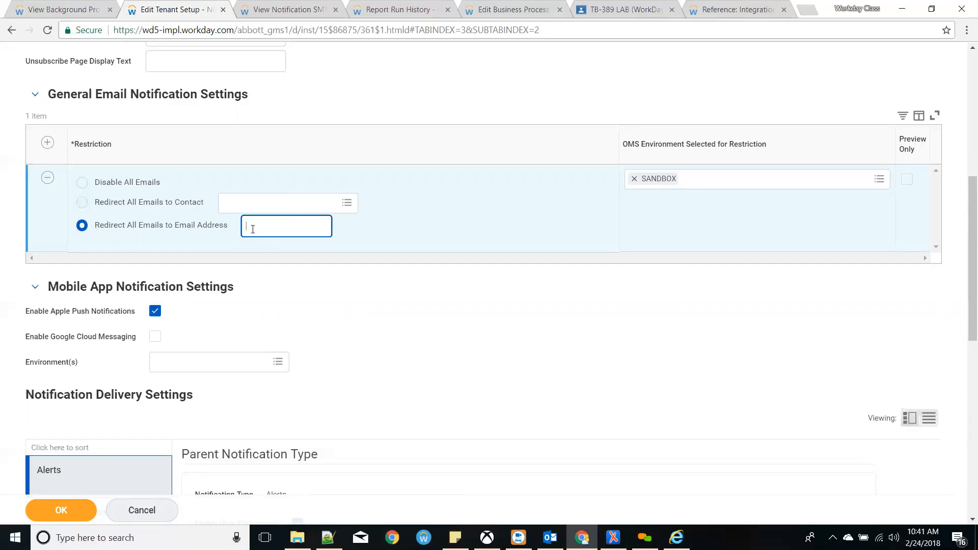
{"action": "left_click", "coordinate": [479, 283]}
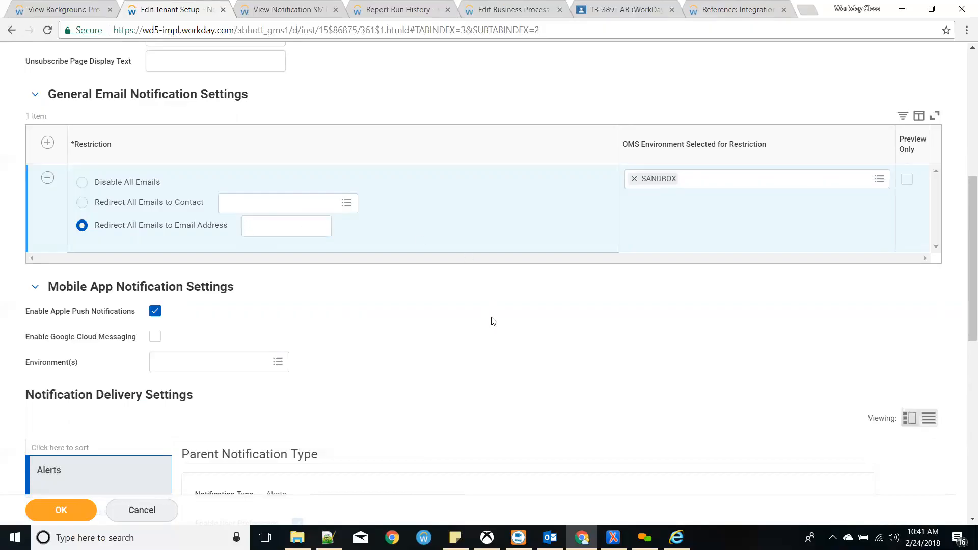
{"action": "scroll", "coordinate": [491, 321], "scroll_direction": "down", "scroll_amount": 5}
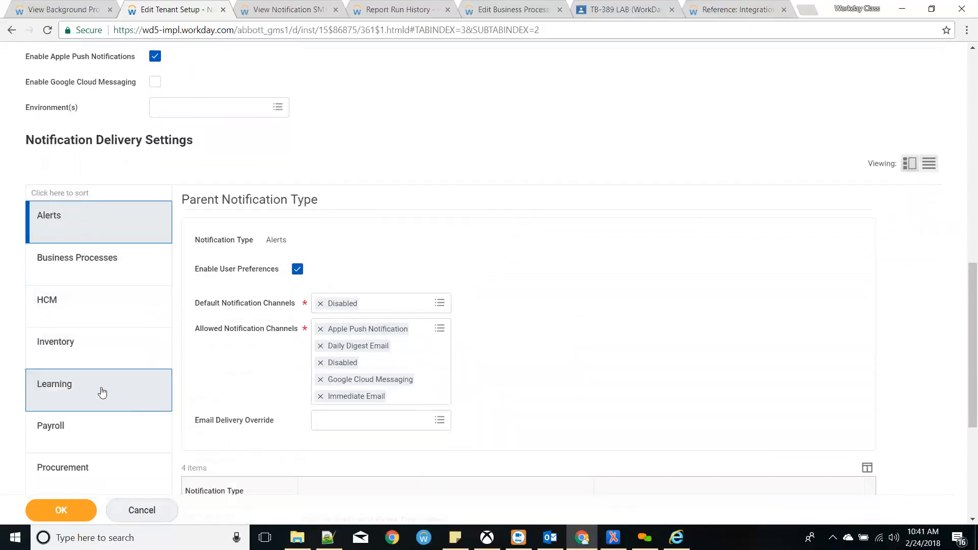
{"action": "scroll", "coordinate": [100, 393], "scroll_direction": "down", "scroll_amount": 5}
{"action": "scroll", "coordinate": [109, 372], "scroll_direction": "up", "scroll_amount": 5}
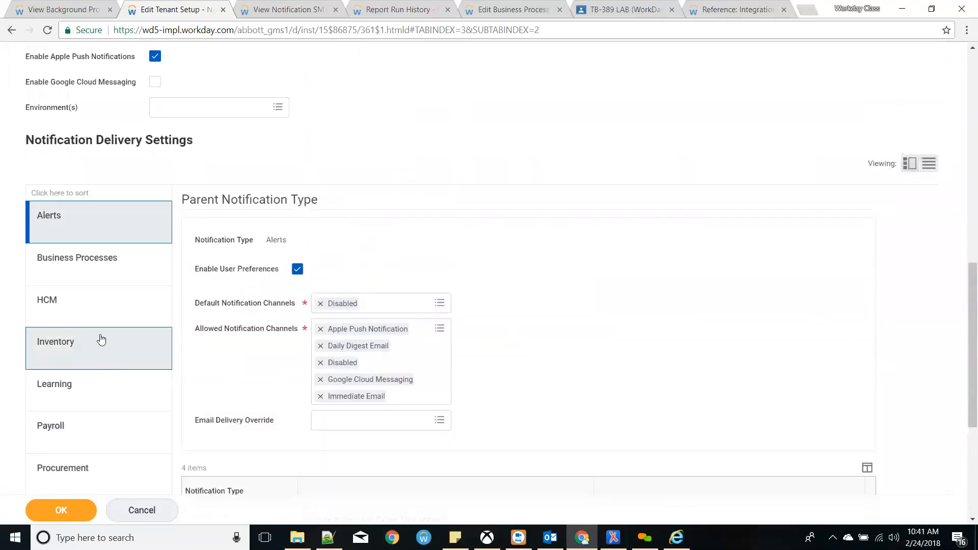
- Review the Business Processes notification delivery settings
{"action": "left_click", "coordinate": [148, 265]}
{"action": "scroll", "coordinate": [493, 320], "scroll_direction": "down", "scroll_amount": 6}
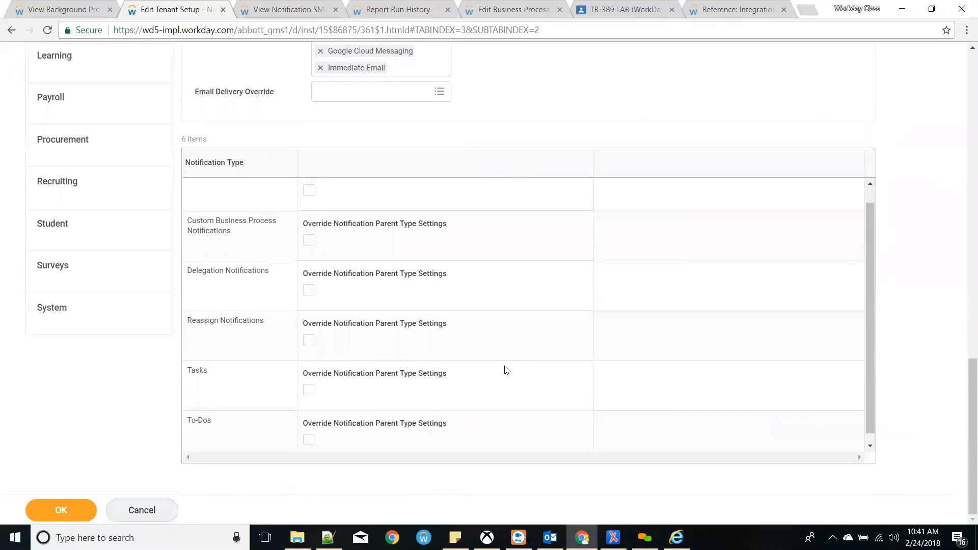
{"action": "scroll", "coordinate": [507, 370], "scroll_direction": "up", "scroll_amount": 1}
{"action": "scroll", "coordinate": [507, 370], "scroll_direction": "up", "scroll_amount": 1}
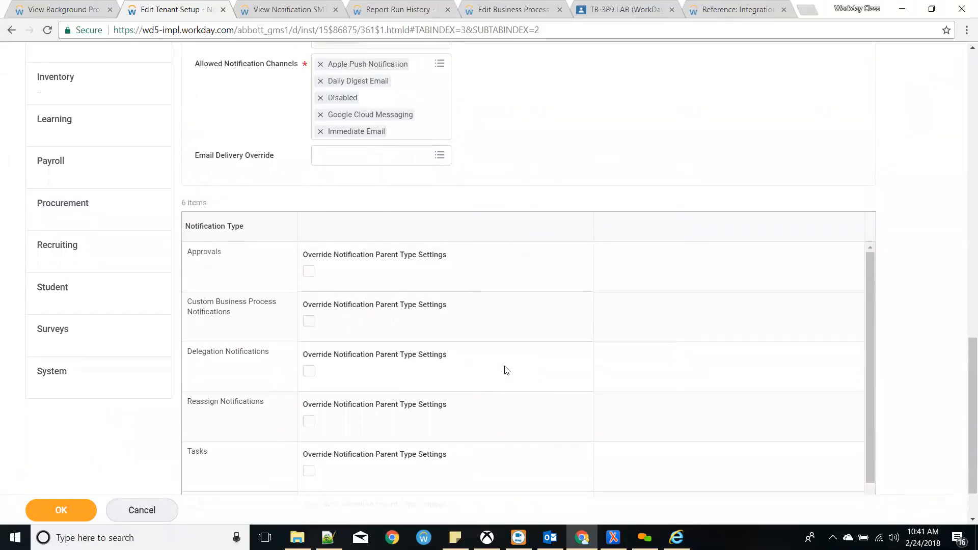
{"action": "scroll", "coordinate": [507, 370], "scroll_direction": "down", "scroll_amount": 3}
{"action": "scroll", "coordinate": [507, 370], "scroll_direction": "up", "scroll_amount": 5}
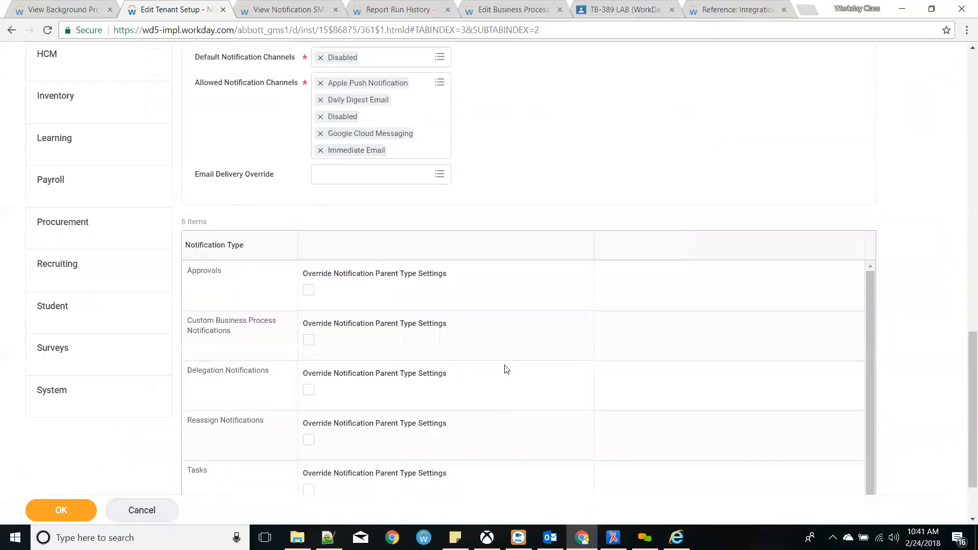
- Inspect the Alerts Allowed Notification Channels and Email Delivery Override options without changing them
{"action": "scroll", "coordinate": [247, 239], "scroll_direction": "up", "scroll_amount": 1}
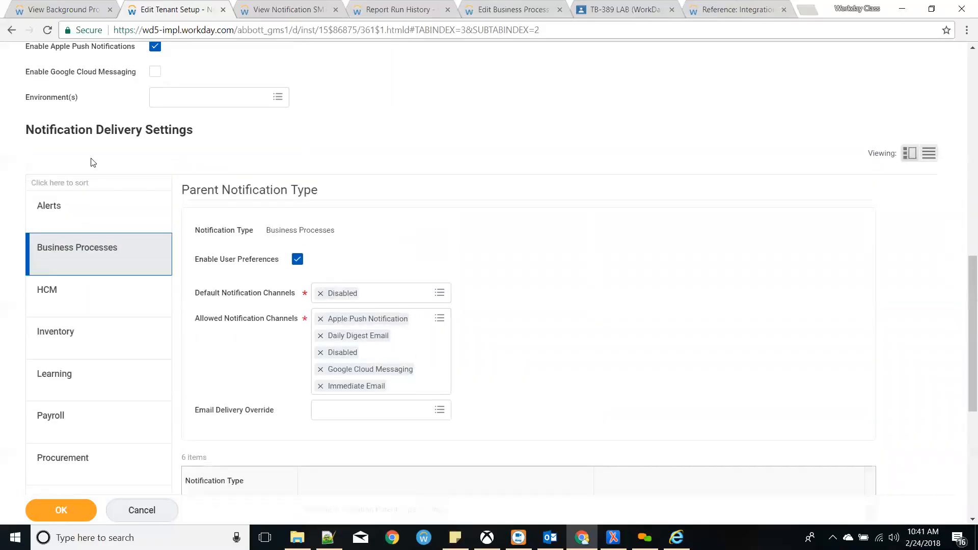
{"action": "left_click", "coordinate": [104, 205]}
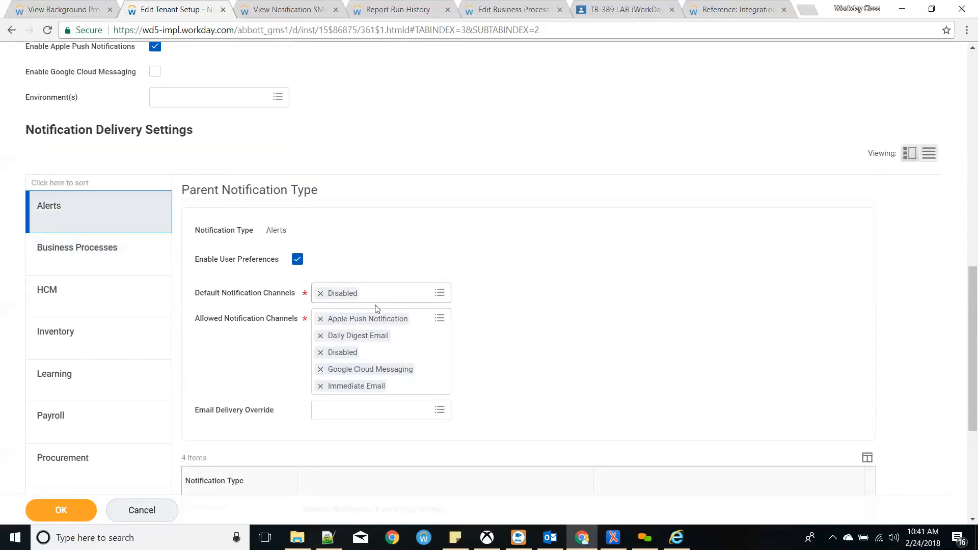
{"action": "left_click", "coordinate": [450, 332]}
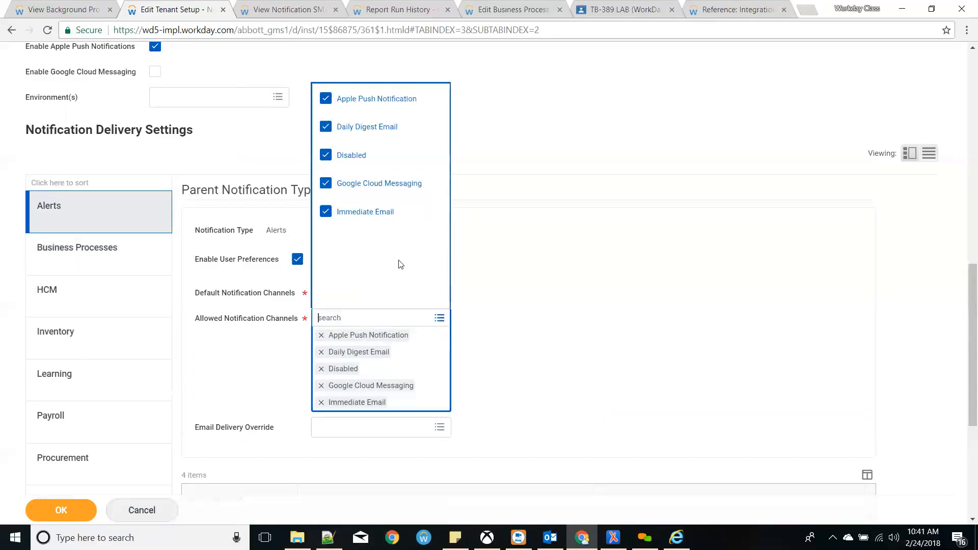
{"action": "left_click", "coordinate": [645, 429]}
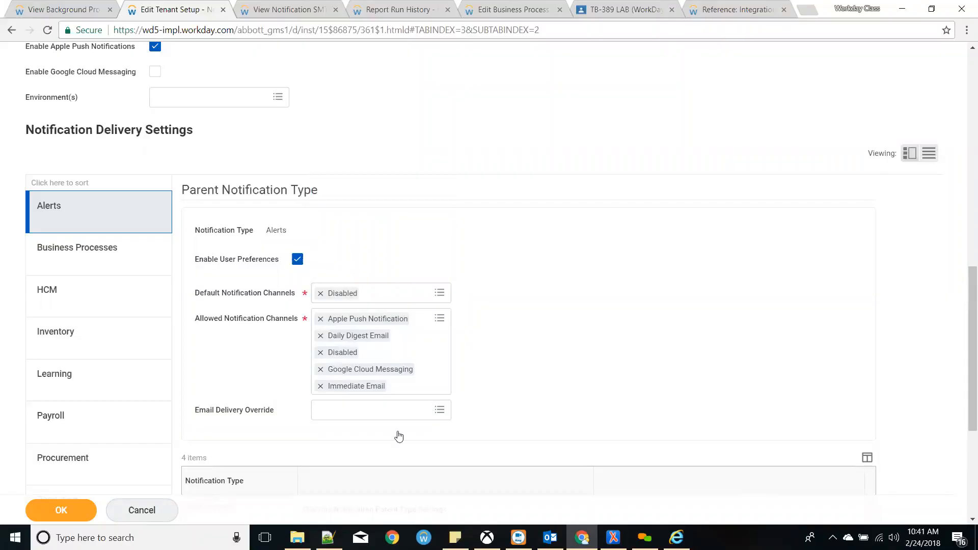
{"action": "left_click", "coordinate": [383, 410]}
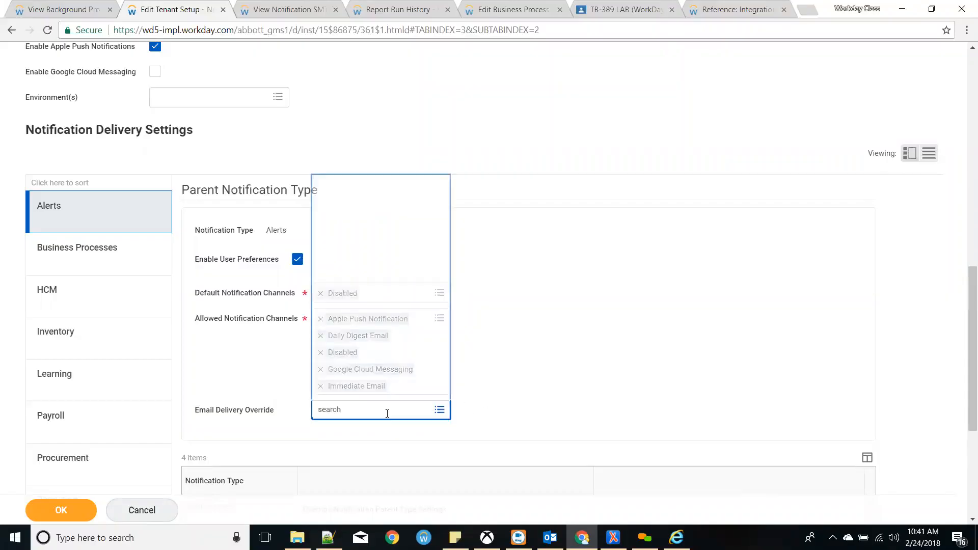
{"action": "left_click", "coordinate": [550, 369]}
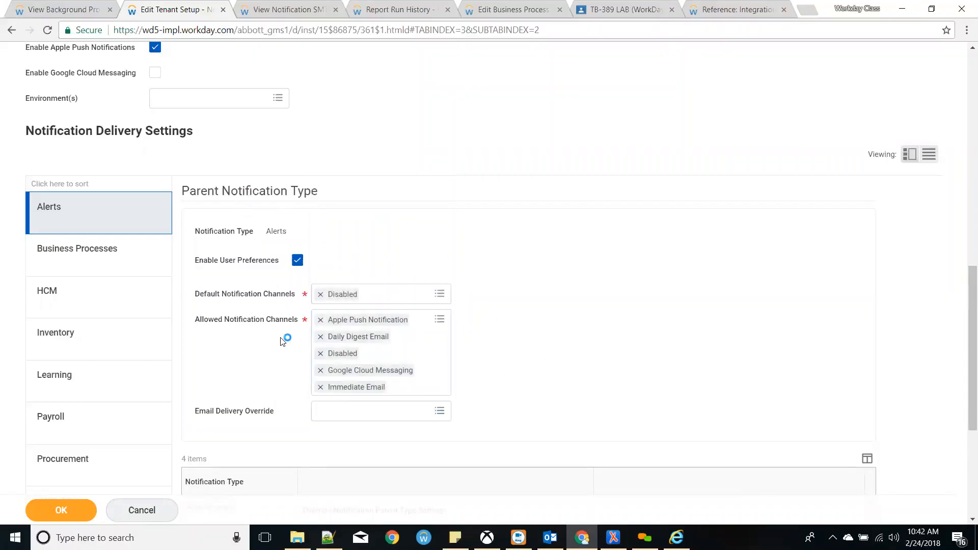
- Switch the SANDBOX restriction back to Disable All Emails and show Business Processes delivery
{"action": "scroll", "coordinate": [284, 341], "scroll_direction": "up", "scroll_amount": 6}
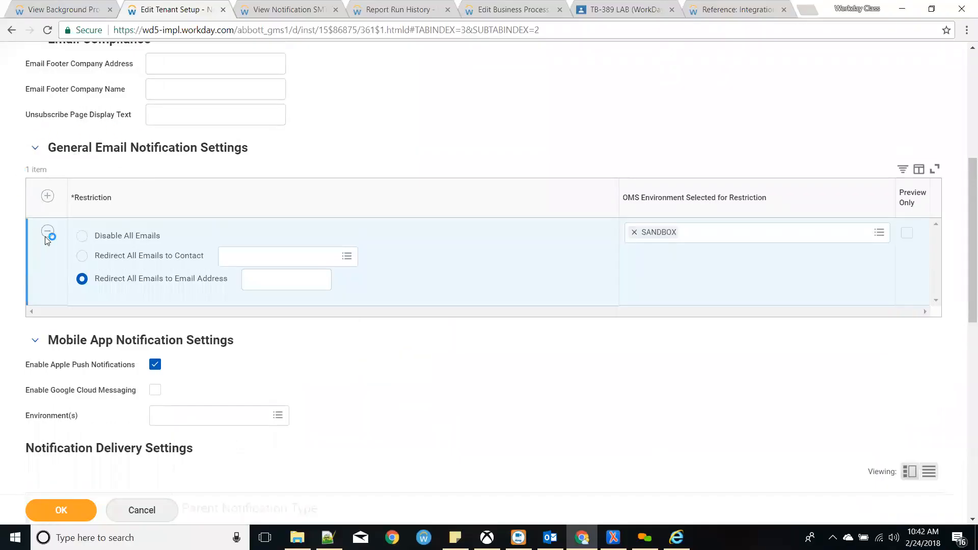
{"action": "left_click", "coordinate": [144, 236]}
{"action": "scroll", "coordinate": [460, 454], "scroll_direction": "down", "scroll_amount": 2}
{"action": "scroll", "coordinate": [460, 453], "scroll_direction": "down", "scroll_amount": 2}
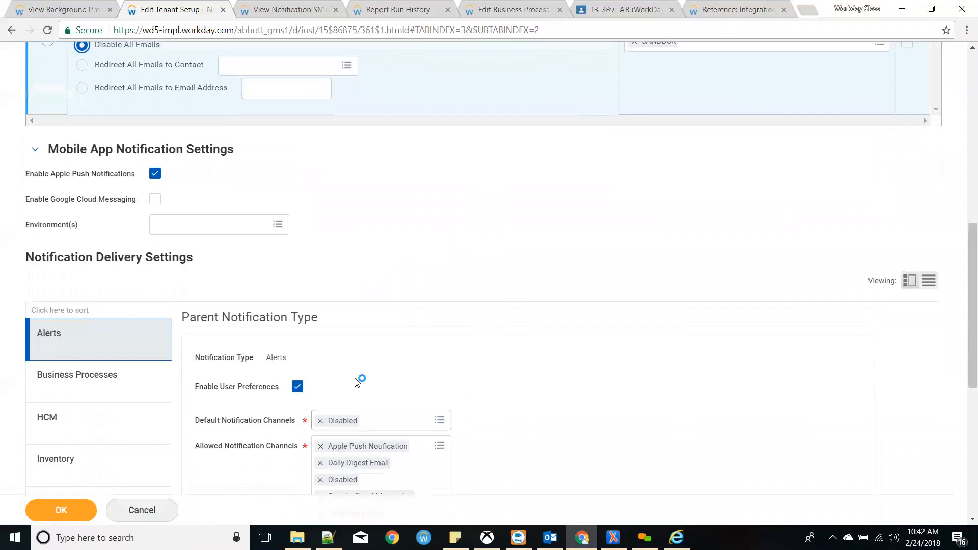
{"action": "scroll", "coordinate": [334, 305], "scroll_direction": "down", "scroll_amount": 1}
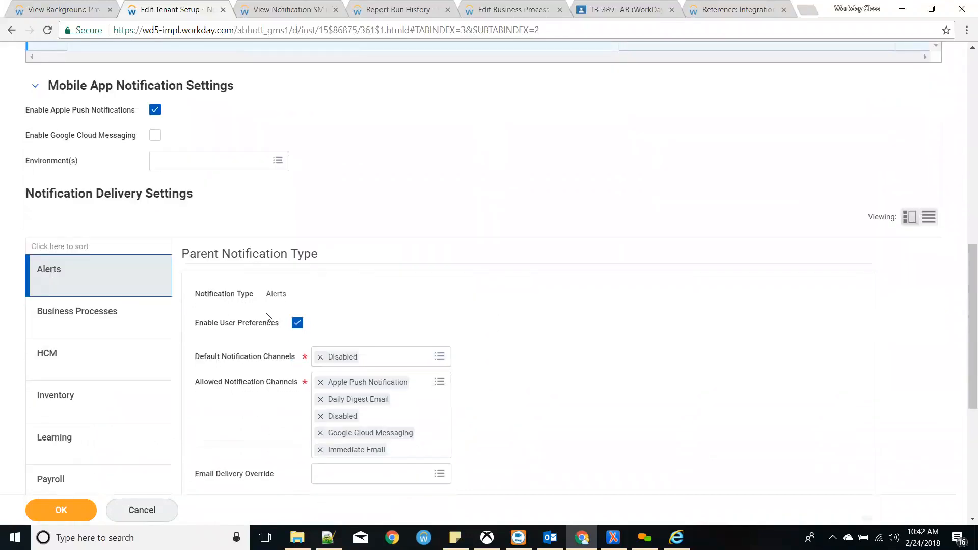
{"action": "scroll", "coordinate": [255, 316], "scroll_direction": "up", "scroll_amount": 4}
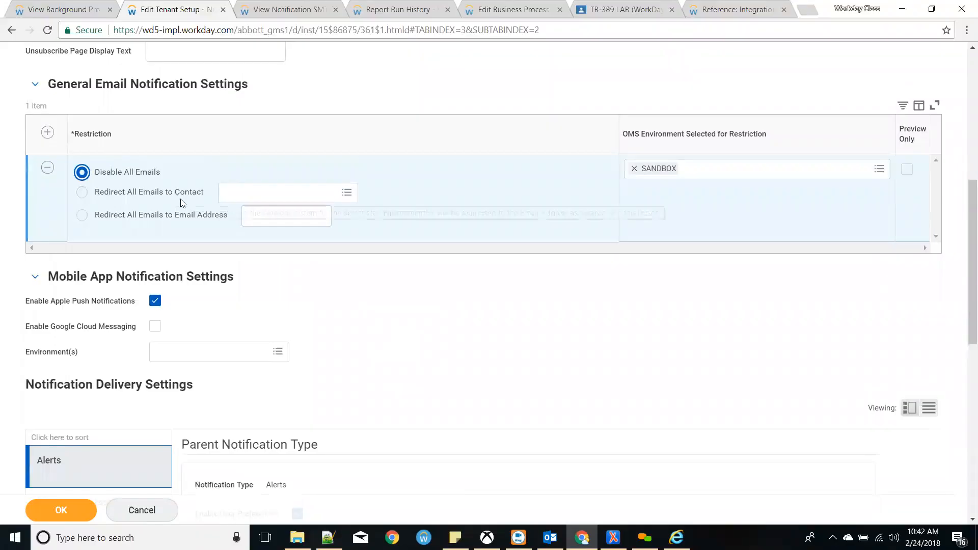
{"action": "scroll", "coordinate": [183, 206], "scroll_direction": "down", "scroll_amount": 1}
{"action": "scroll", "coordinate": [188, 215], "scroll_direction": "down", "scroll_amount": 1}
{"action": "left_click", "coordinate": [110, 370]}
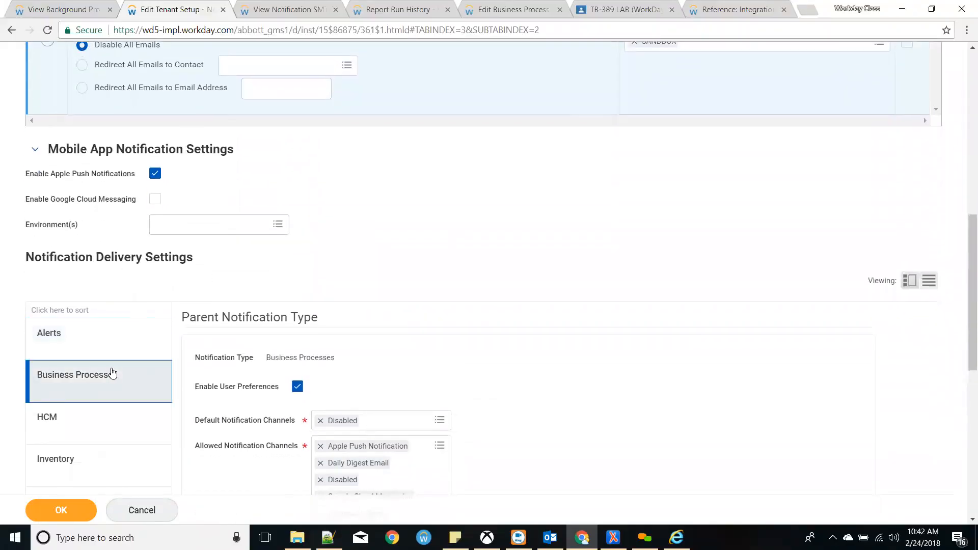
{"action": "scroll", "coordinate": [278, 360], "scroll_direction": "down", "scroll_amount": 2}
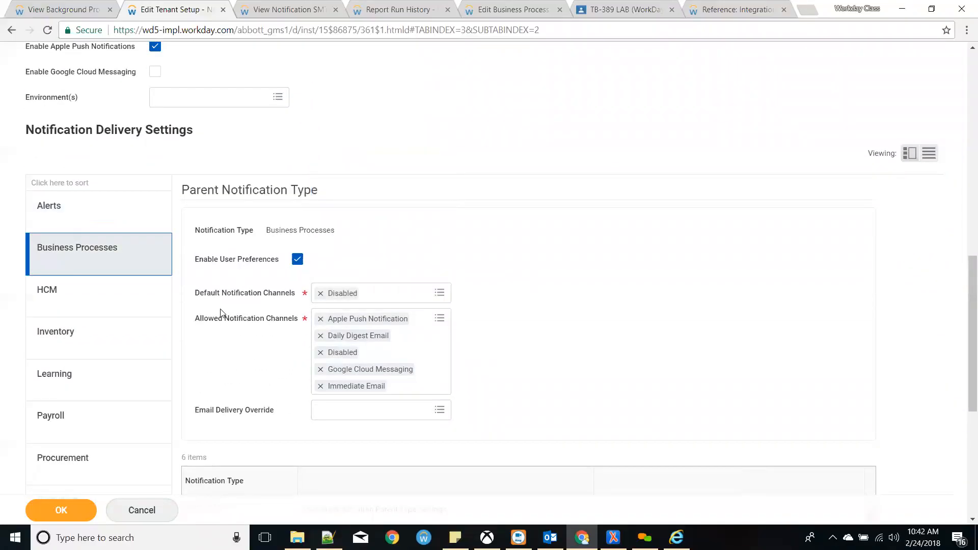
- Replace Disabled with Immediate Email as the Business Processes default notification channel
{"action": "left_click", "coordinate": [402, 292]}
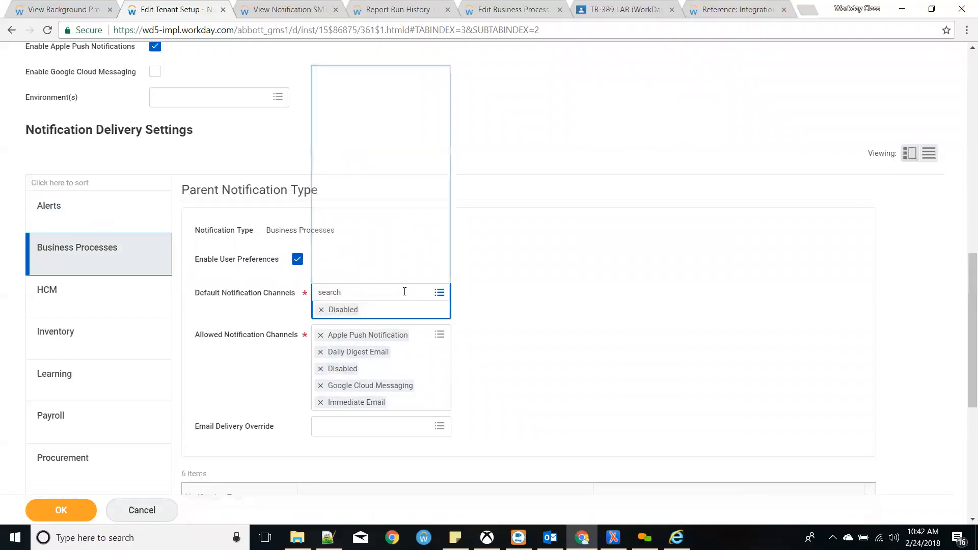
{"action": "left_click", "coordinate": [496, 300]}
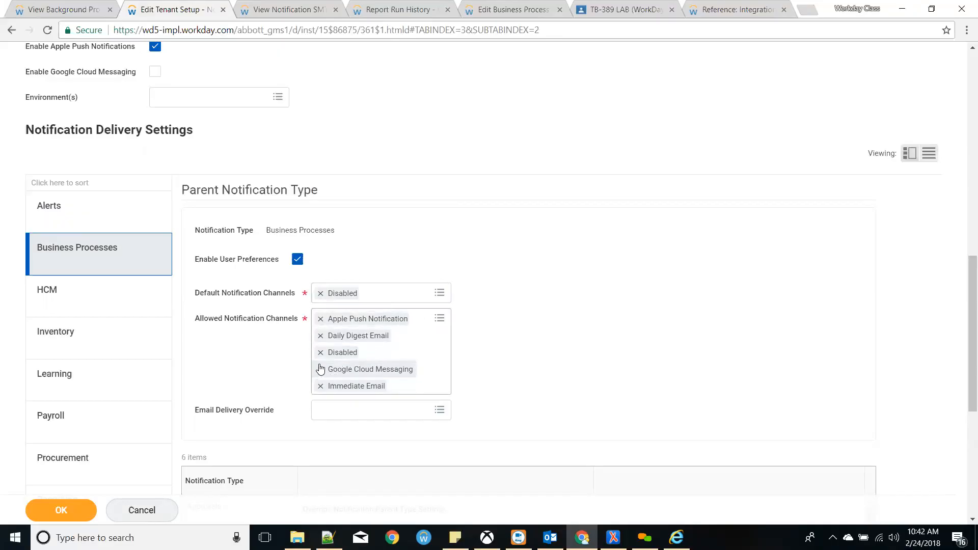
{"action": "left_click", "coordinate": [320, 294]}
{"action": "left_click", "coordinate": [390, 294]}
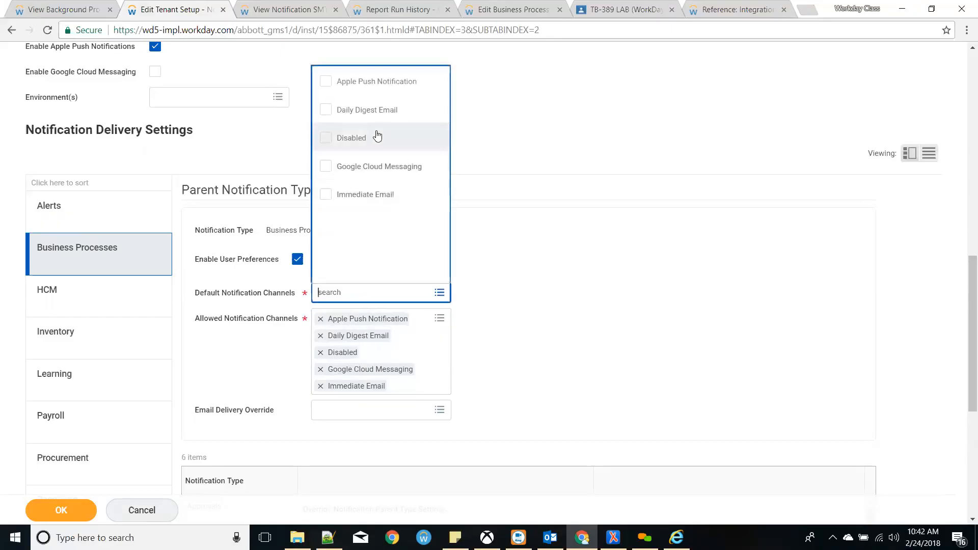
{"action": "left_click", "coordinate": [362, 202]}
{"action": "left_click", "coordinate": [618, 320]}
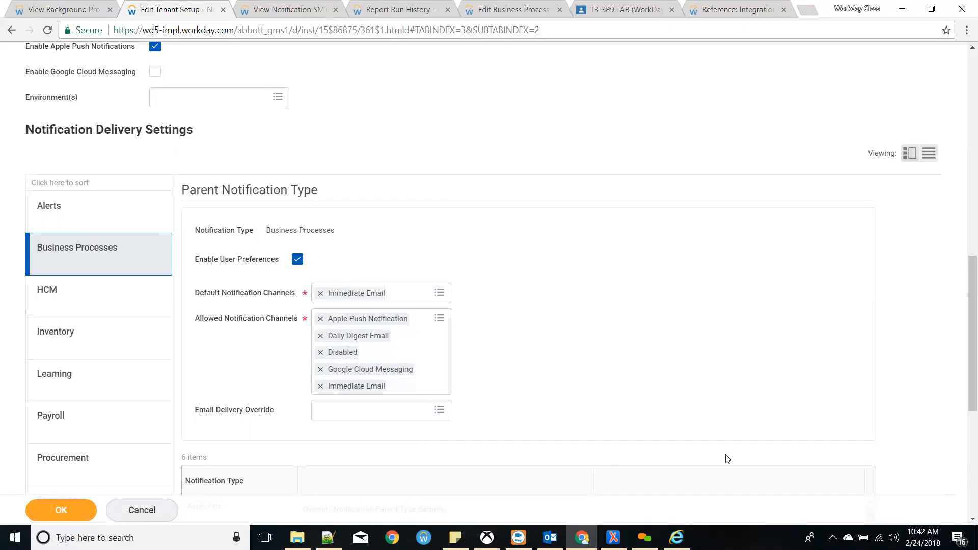
{"action": "scroll", "coordinate": [287, 272], "scroll_direction": "up", "scroll_amount": 7}
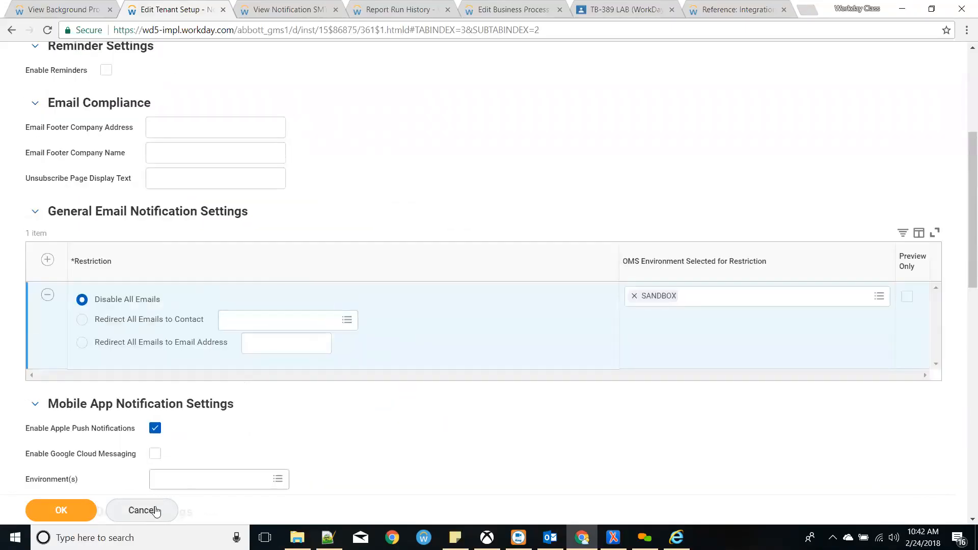
- Review the System, Student and Recruiting notification delivery settings
{"action": "scroll", "coordinate": [403, 326], "scroll_direction": "down", "scroll_amount": 10}
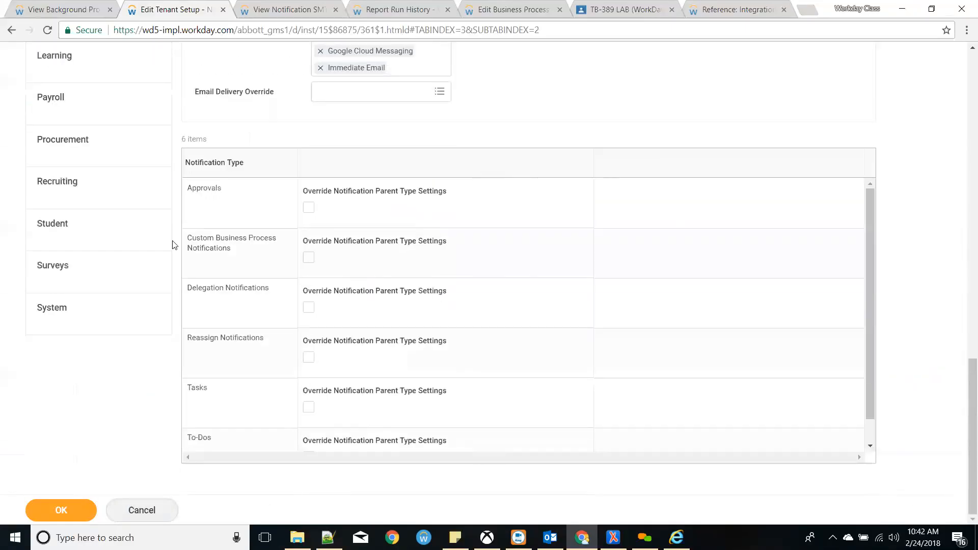
{"action": "left_click", "coordinate": [64, 323]}
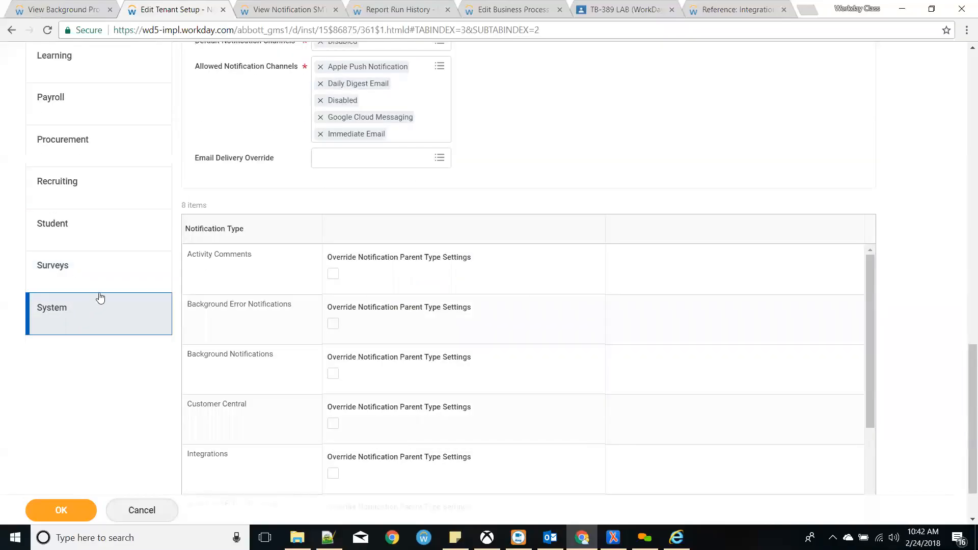
{"action": "left_click", "coordinate": [93, 243]}
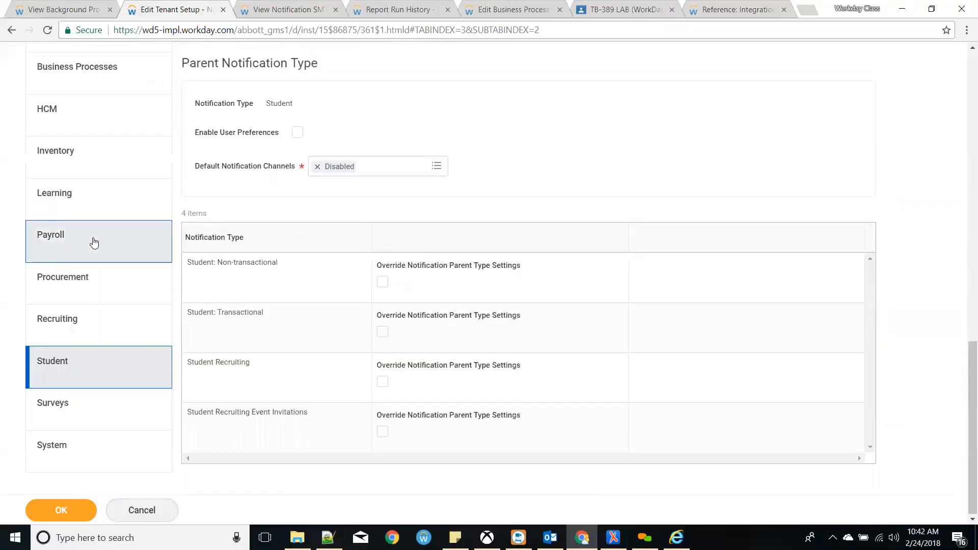
{"action": "left_click", "coordinate": [90, 329]}
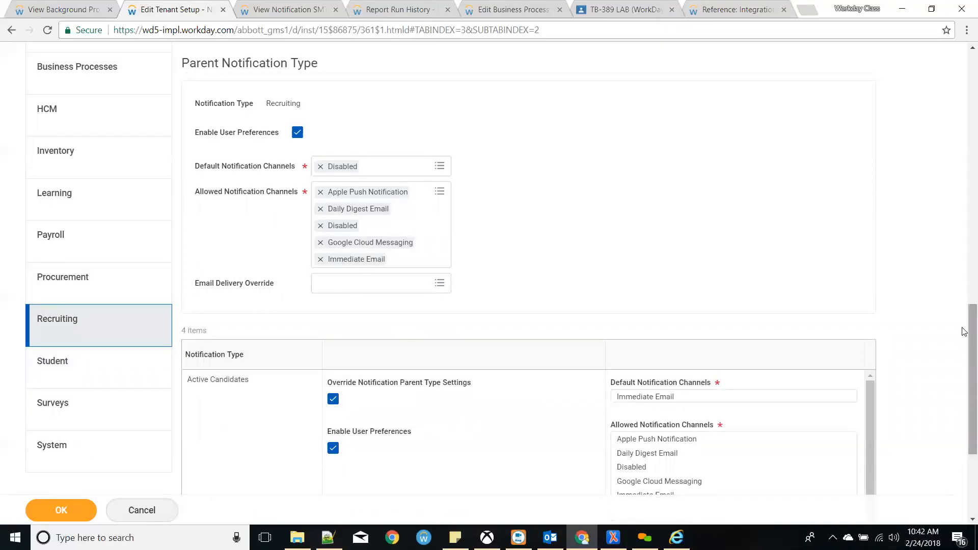
{"action": "scroll", "coordinate": [957, 347], "scroll_direction": "down", "scroll_amount": 3}
- Inspect the Active Candidates default channel choices, then cancel and discard the Notifications edits
{"action": "left_click", "coordinate": [503, 303]}
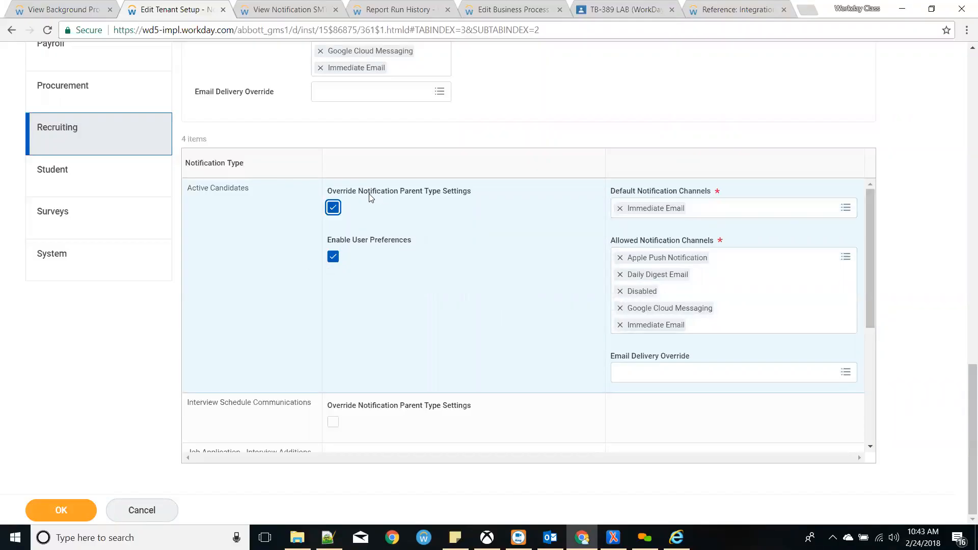
{"action": "left_click", "coordinate": [788, 216]}
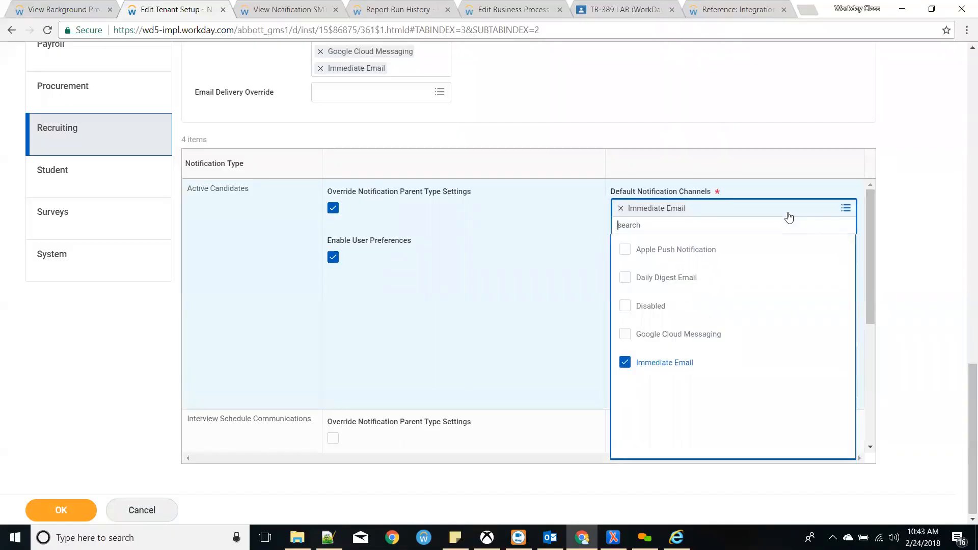
{"action": "left_click", "coordinate": [471, 270]}
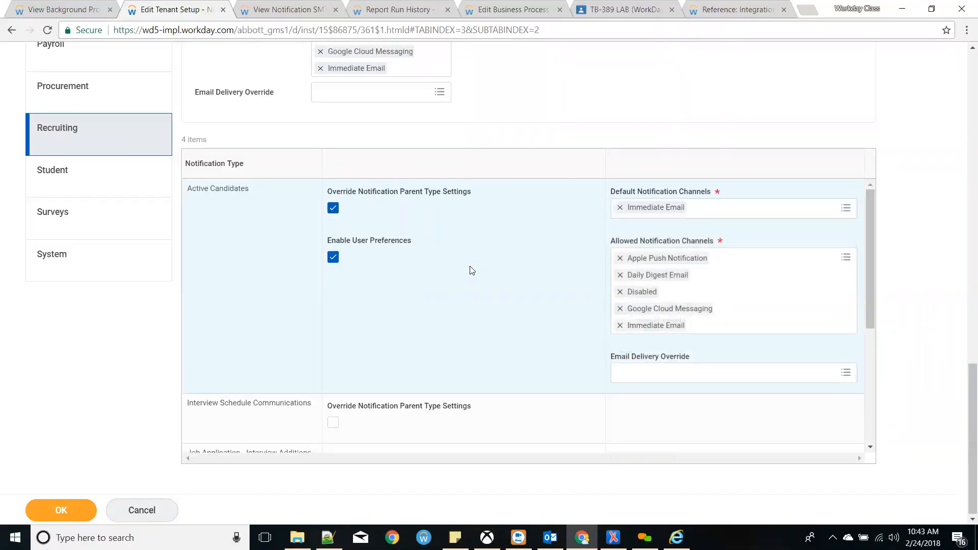
{"action": "scroll", "coordinate": [472, 271], "scroll_direction": "up", "scroll_amount": 12}
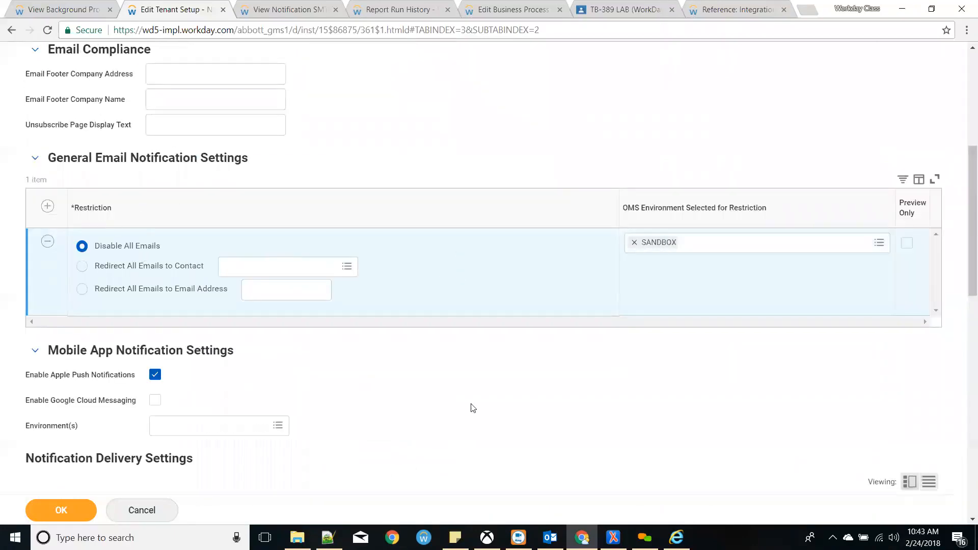
{"action": "scroll", "coordinate": [478, 390], "scroll_direction": "down", "scroll_amount": 12}
{"action": "scroll", "coordinate": [512, 383], "scroll_direction": "down", "scroll_amount": 3}
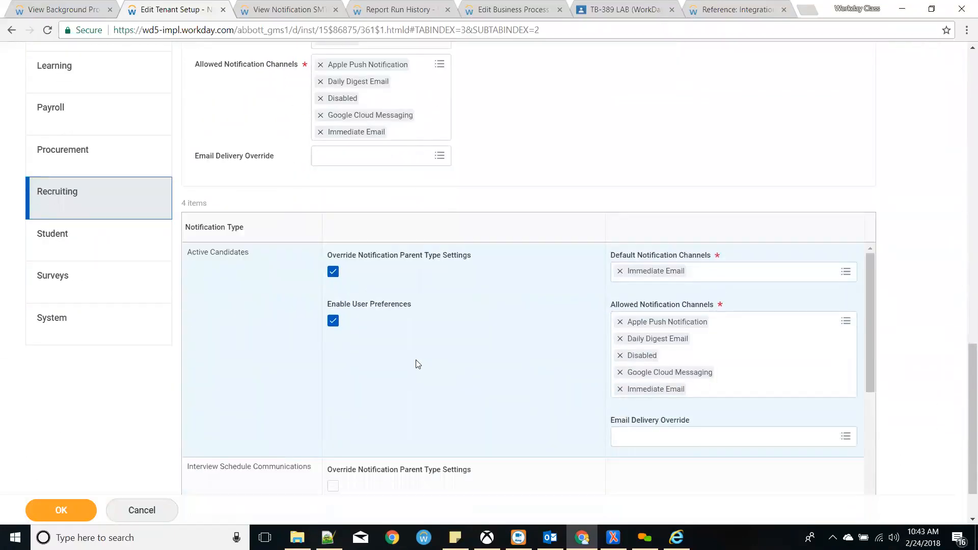
{"action": "scroll", "coordinate": [416, 359], "scroll_direction": "down", "scroll_amount": 5}
{"action": "left_click", "coordinate": [172, 511]}
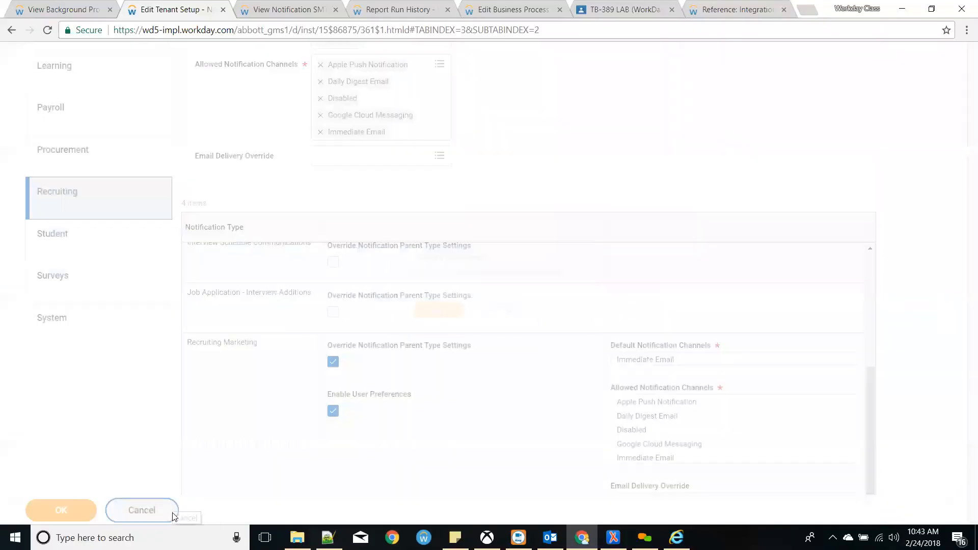
{"action": "left_click", "coordinate": [441, 330]}
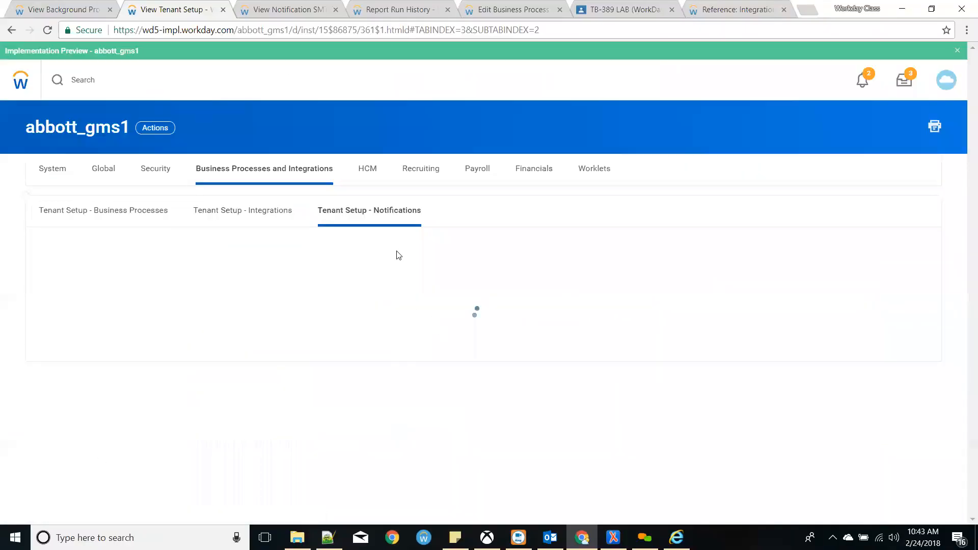
- Open the HCM tenant setup in Edit mode and check the default employee custom ID options
{"action": "scroll", "coordinate": [340, 235], "scroll_direction": "up", "scroll_amount": 3}
{"action": "left_click", "coordinate": [376, 173]}
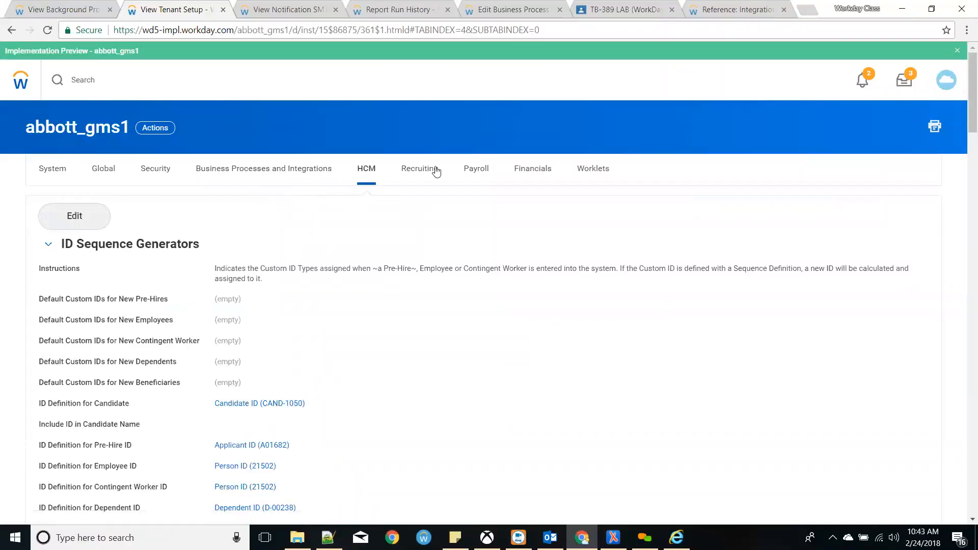
{"action": "left_click", "coordinate": [80, 215]}
{"action": "left_click", "coordinate": [308, 285]}
{"action": "left_click", "coordinate": [433, 300]}
- Open the employee Person ID sequence generator, showing last number 21502, padding 5, format [seq]
{"action": "scroll", "coordinate": [433, 300], "scroll_direction": "down", "scroll_amount": 3}
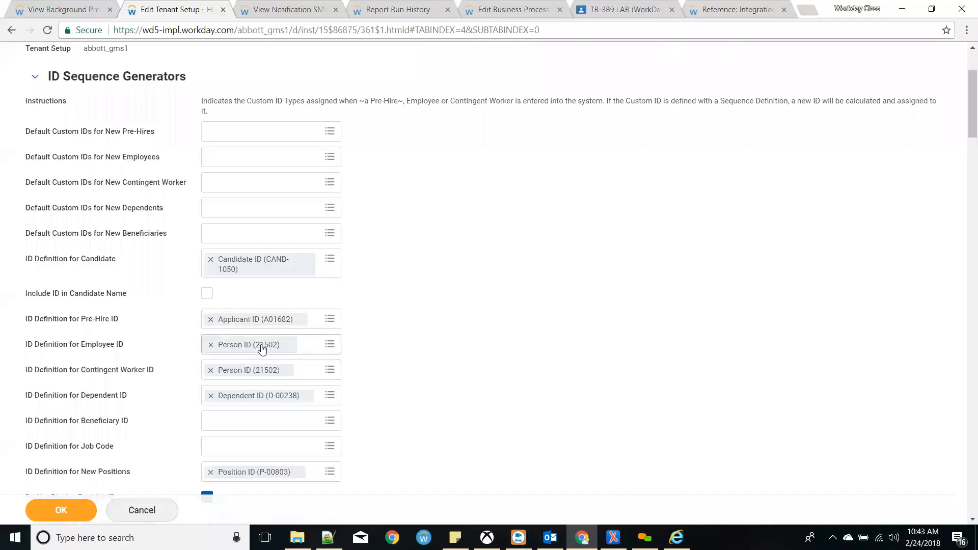
{"action": "mouse_move", "coordinate": [288, 350]}
{"action": "left_click", "coordinate": [287, 346]}
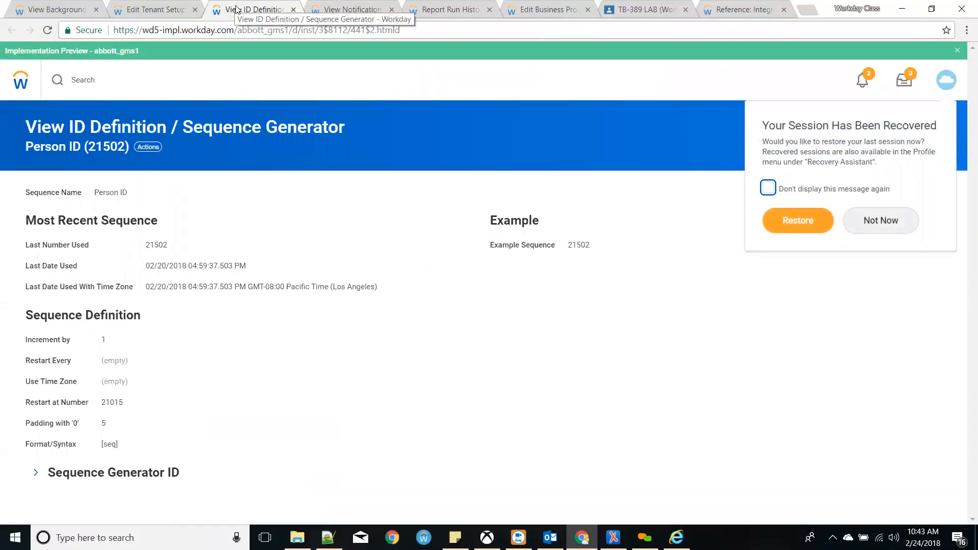
{"action": "left_click", "coordinate": [380, 239]}
{"action": "left_click_drag", "start_coordinate": [26, 127], "coordinate": [381, 124]}
{"action": "left_click", "coordinate": [200, 320]}
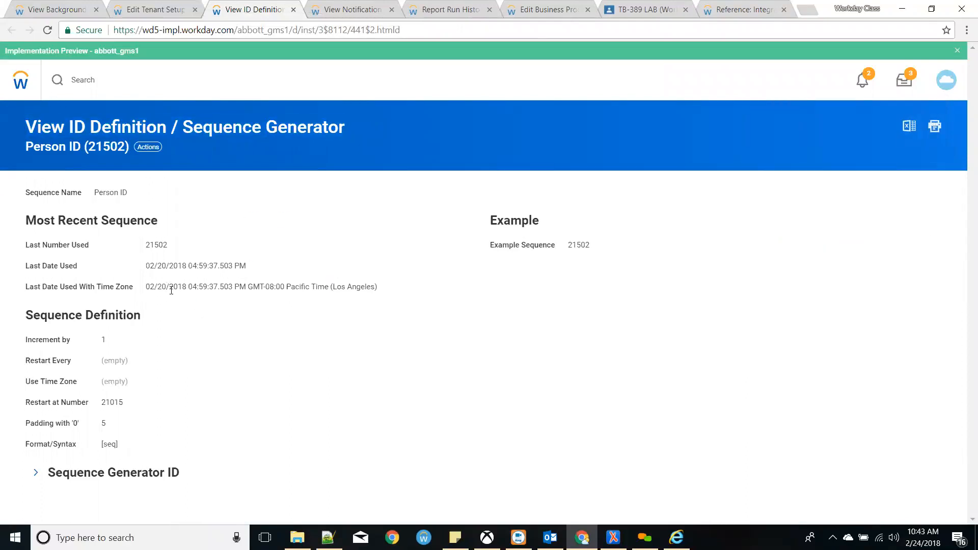
{"action": "triple_click", "coordinate": [103, 444]}
{"action": "left_click", "coordinate": [130, 450]}
{"action": "left_click", "coordinate": [148, 147]}
- Open the Person ID definition for editing and check Last Number Used 21502
{"action": "mouse_move", "coordinate": [209, 221]}
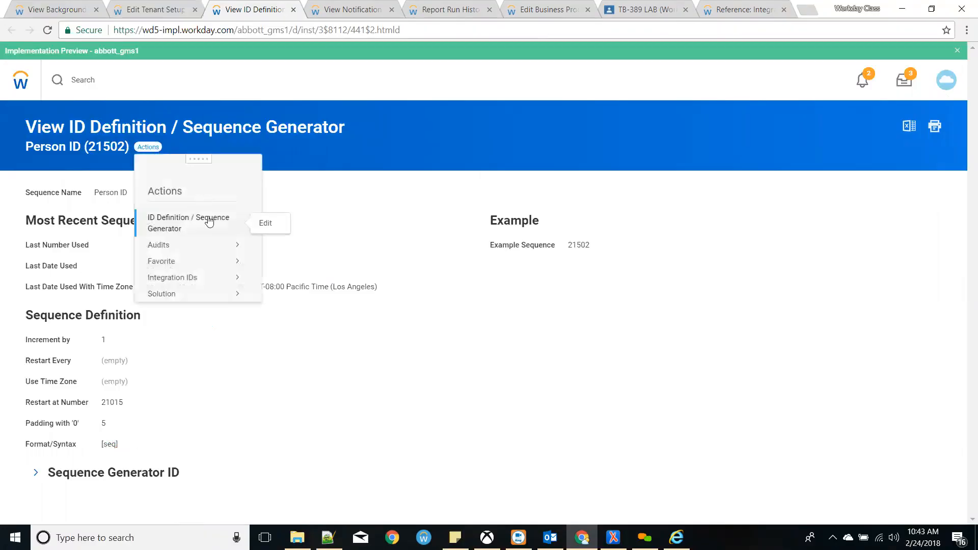
{"action": "left_click", "coordinate": [265, 224]}
{"action": "scroll", "coordinate": [242, 272], "scroll_direction": "down", "scroll_amount": 1}
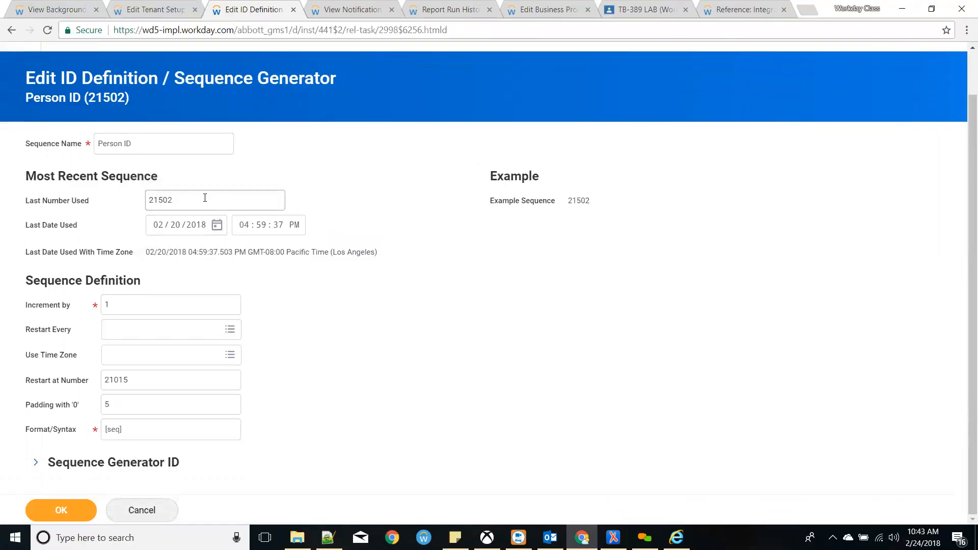
{"action": "left_click_drag", "start_coordinate": [203, 197], "coordinate": [48, 199]}
{"action": "left_click", "coordinate": [348, 378]}
- Try A and E prefixes before [seq] in Format/Syntax, then restore plain [seq]
{"action": "left_click", "coordinate": [108, 430]}
{"action": "type", "text": "A"}
{"action": "left_click", "coordinate": [371, 455]}
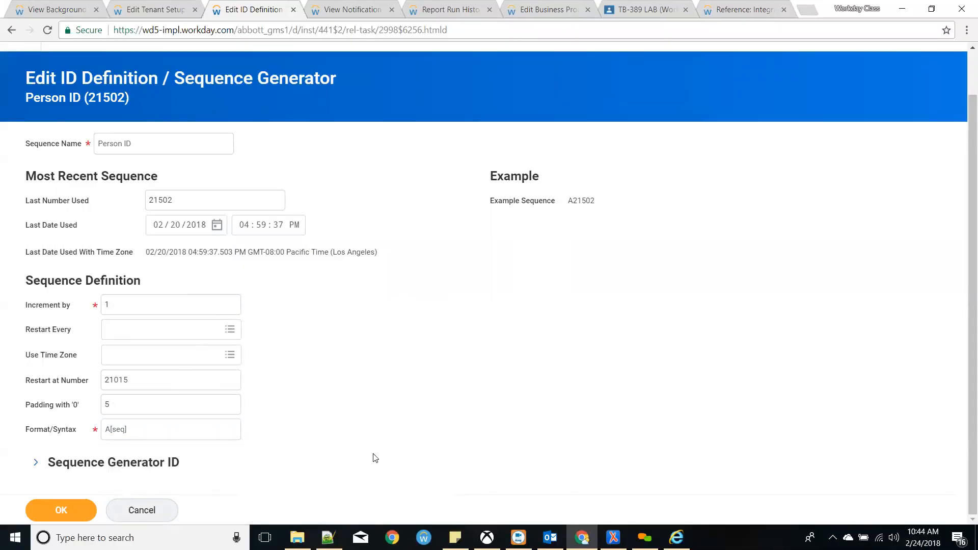
{"action": "left_click", "coordinate": [112, 431]}
{"action": "key", "text": "BackSpace"}
{"action": "type", "text": "E"}
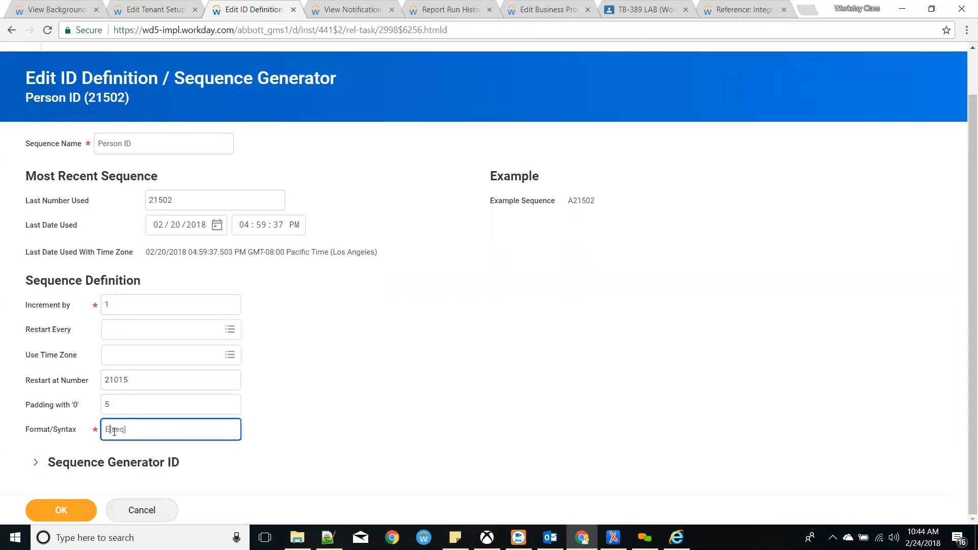
{"action": "key", "text": "BackSpace"}
{"action": "left_click", "coordinate": [486, 363]}
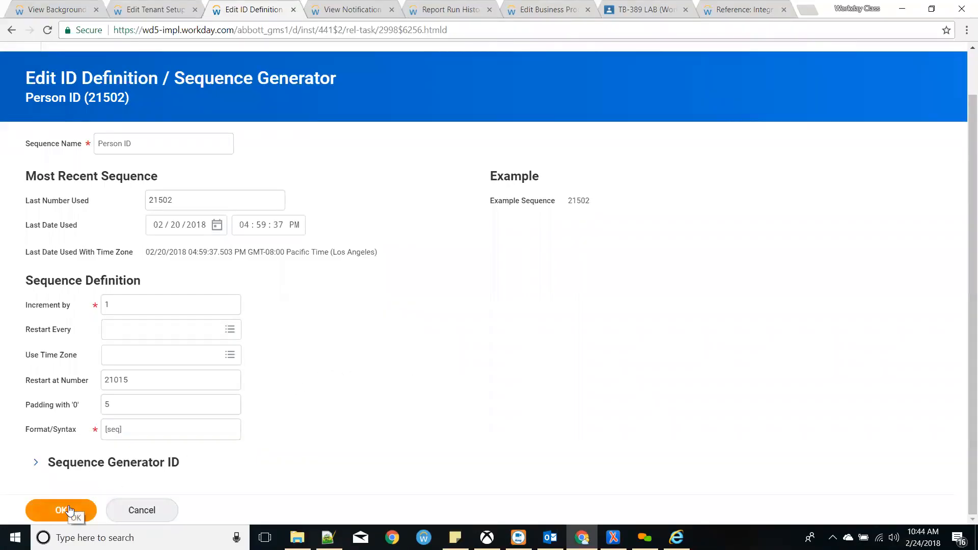
- Discard the Person ID edits and return to the HCM form's Employee and Contingent Worker IDs
{"action": "left_click", "coordinate": [144, 515]}
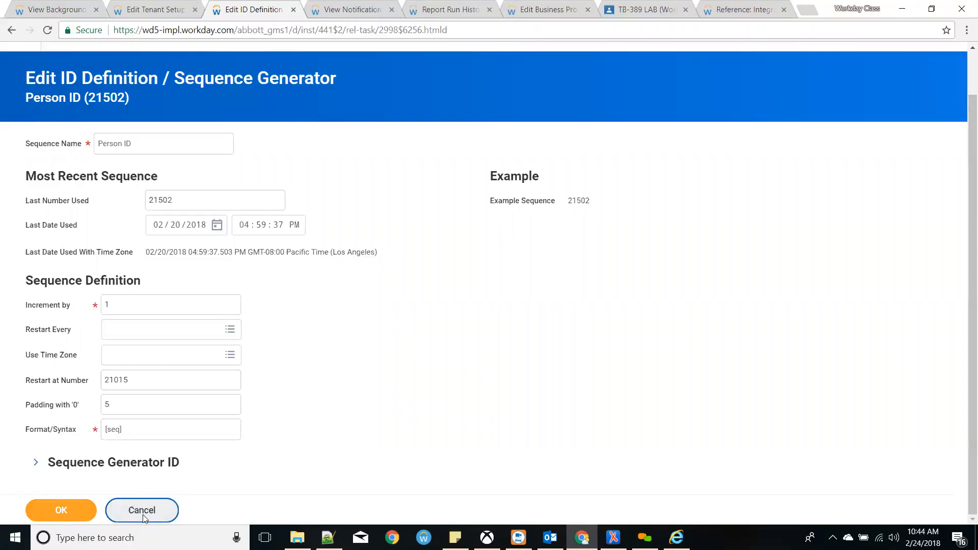
{"action": "left_click", "coordinate": [442, 321]}
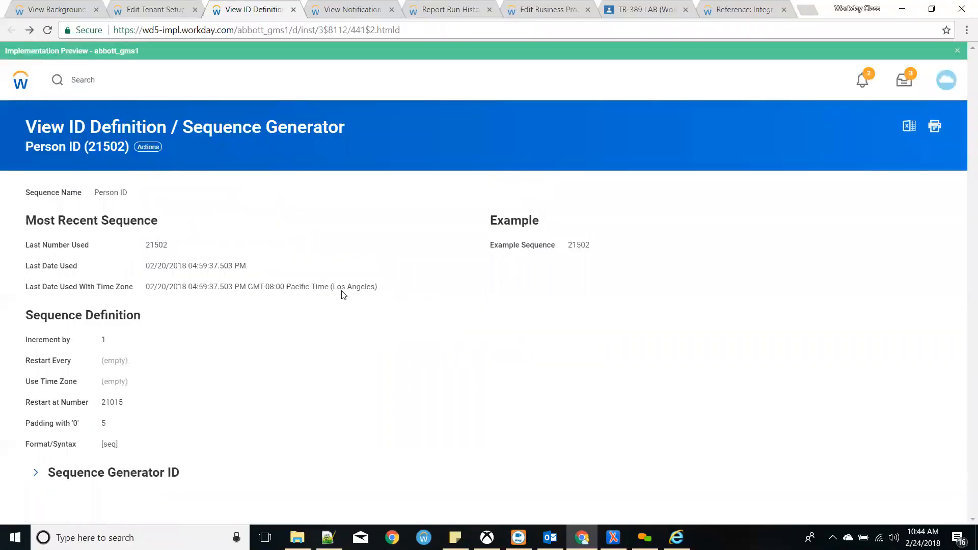
{"action": "left_click", "coordinate": [143, 8]}
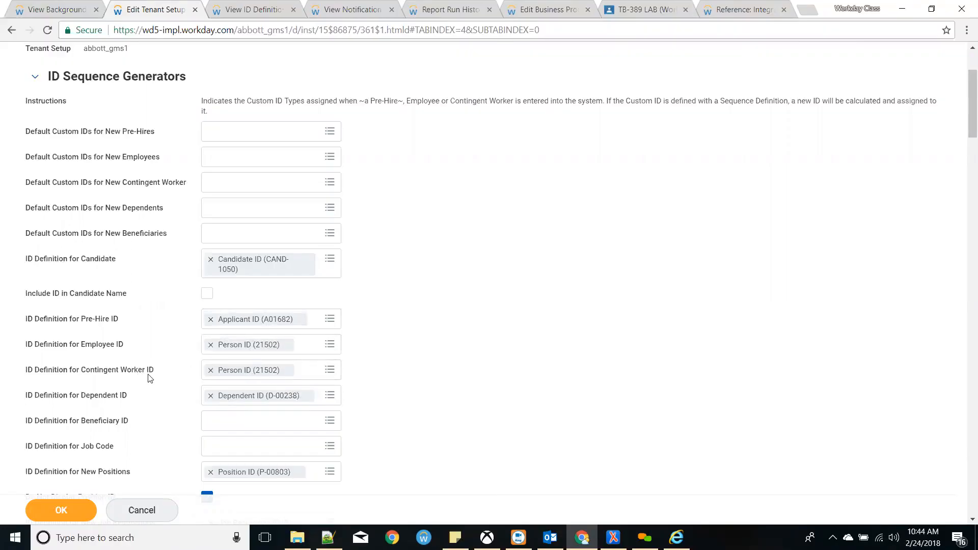
{"action": "left_click_drag", "start_coordinate": [120, 345], "coordinate": [126, 377]}
{"action": "left_click", "coordinate": [126, 376]}
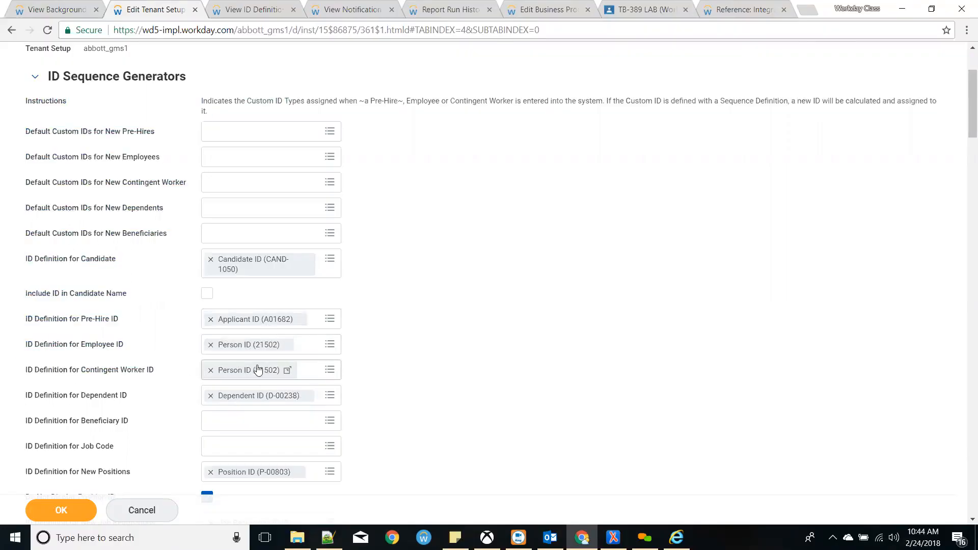
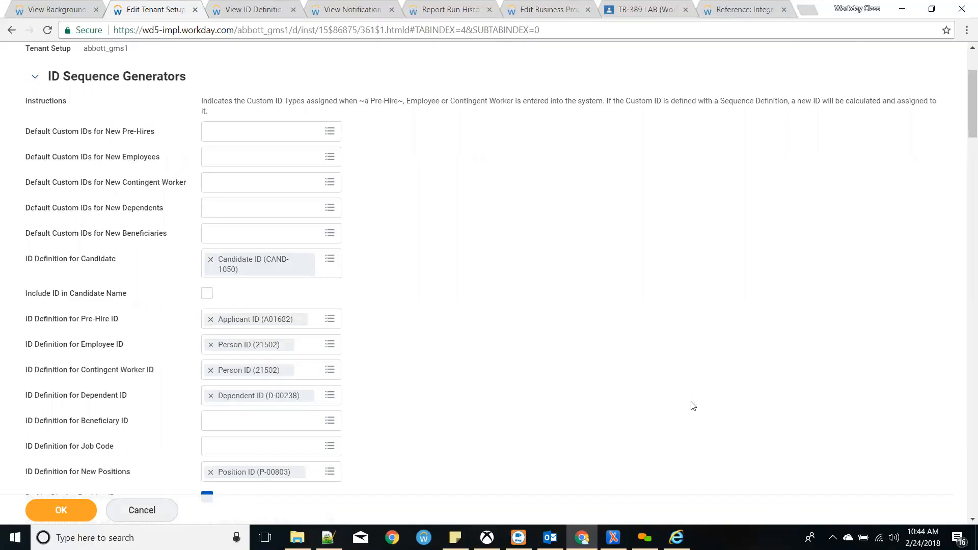
- Scroll through Edit Tenant Setup - HCM down to its ID Sequence Generators section
{"action": "scroll", "coordinate": [291, 406], "scroll_direction": "down", "scroll_amount": 5}
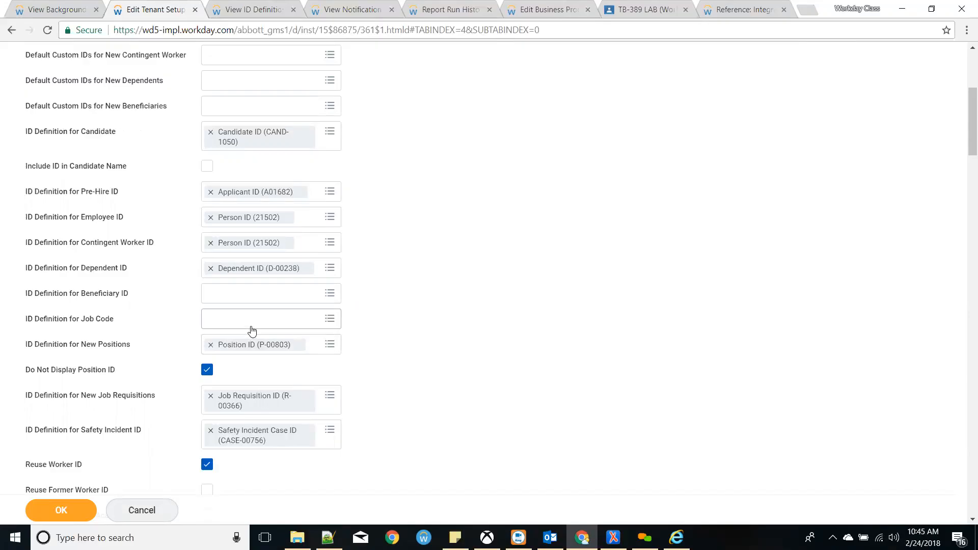
{"action": "scroll", "coordinate": [280, 319], "scroll_direction": "down", "scroll_amount": 1}
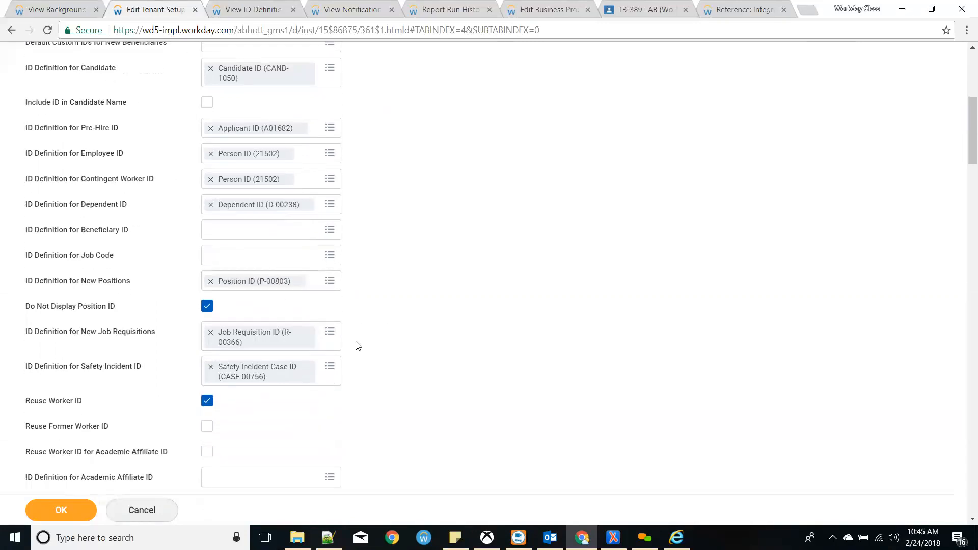
{"action": "scroll", "coordinate": [326, 336], "scroll_direction": "down", "scroll_amount": 4}
{"action": "scroll", "coordinate": [188, 290], "scroll_direction": "down", "scroll_amount": 3}
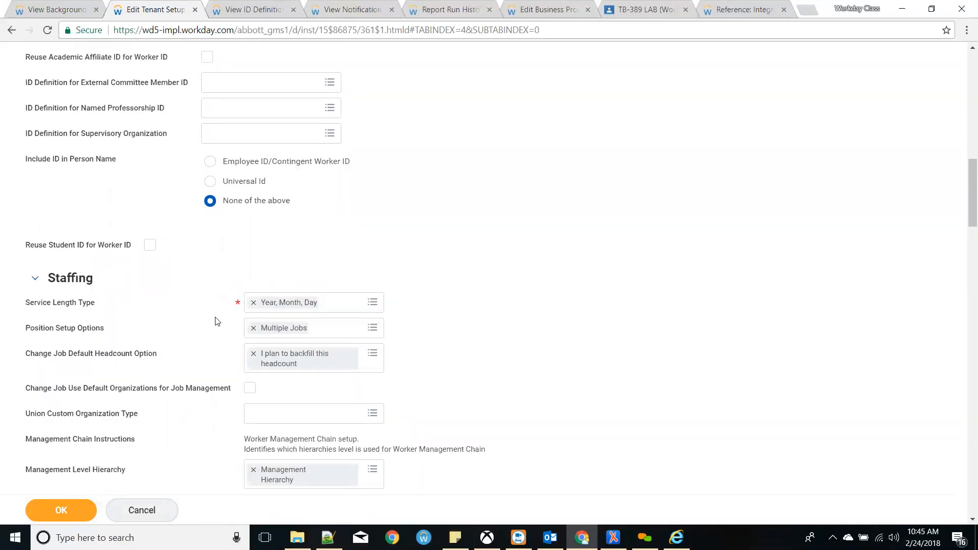
{"action": "scroll", "coordinate": [215, 321], "scroll_direction": "down", "scroll_amount": 2}
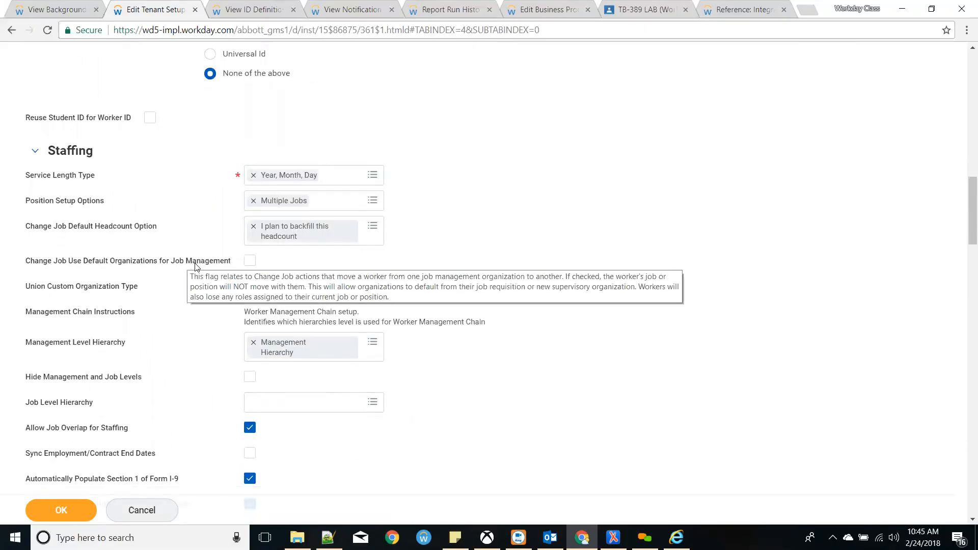
{"action": "scroll", "coordinate": [203, 270], "scroll_direction": "down", "scroll_amount": 2}
{"action": "scroll", "coordinate": [203, 272], "scroll_direction": "down", "scroll_amount": 1}
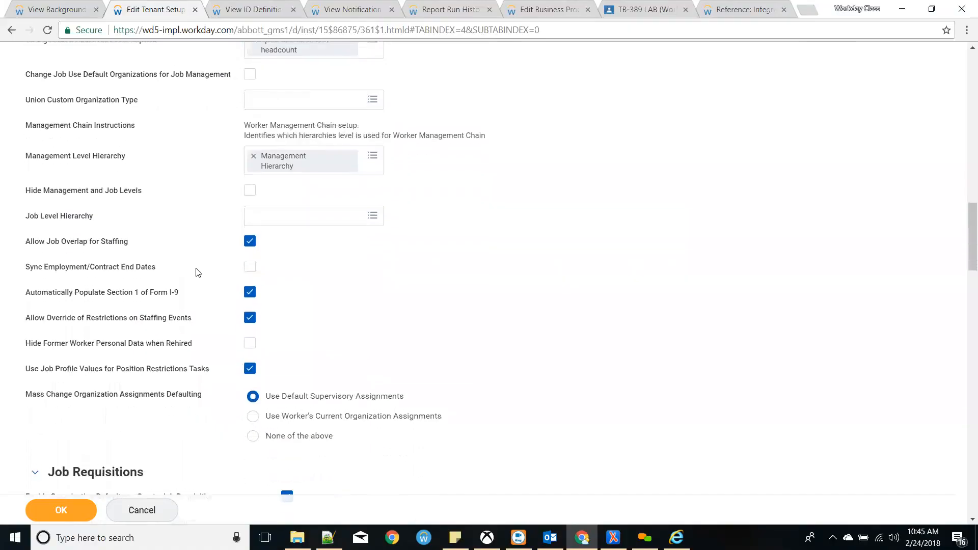
{"action": "scroll", "coordinate": [177, 266], "scroll_direction": "down", "scroll_amount": 1}
{"action": "scroll", "coordinate": [177, 266], "scroll_direction": "down", "scroll_amount": 1}
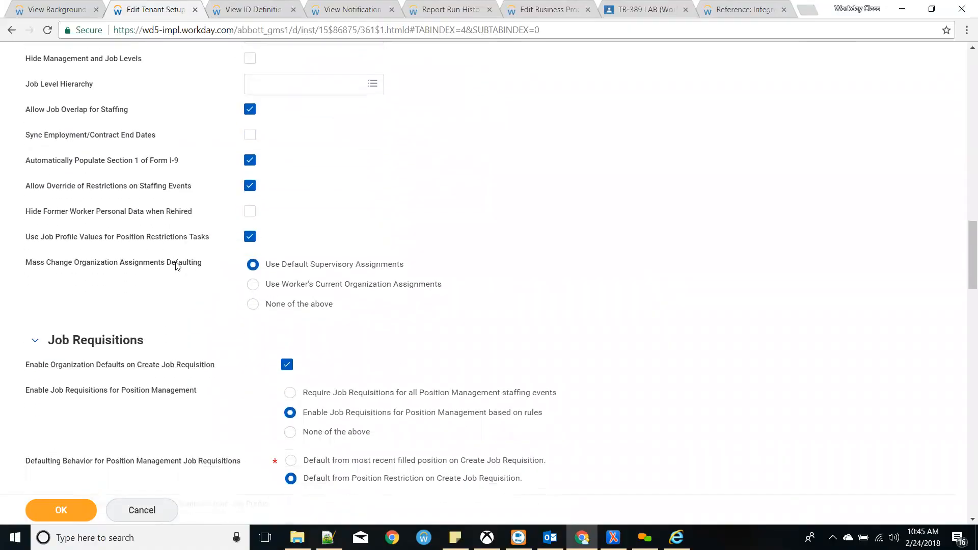
{"action": "scroll", "coordinate": [177, 265], "scroll_direction": "down", "scroll_amount": 2}
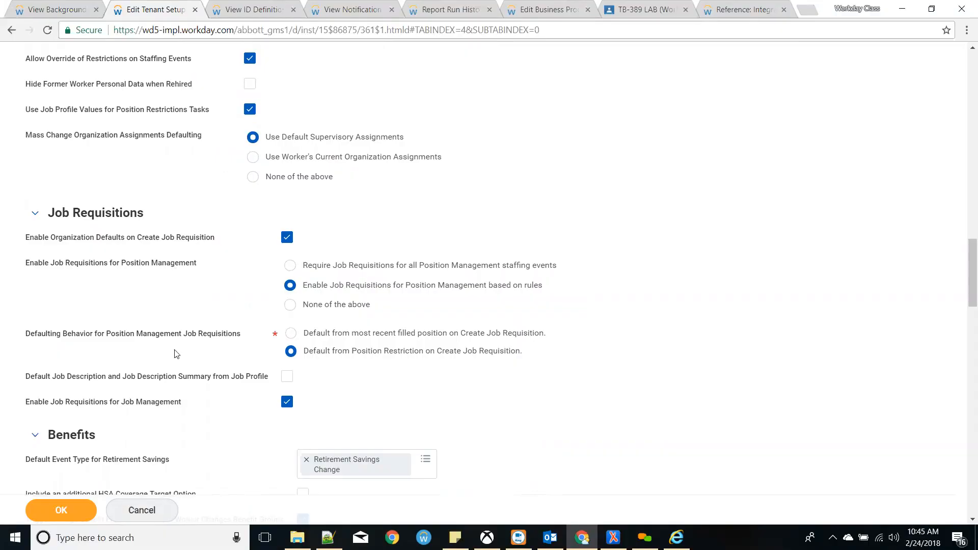
{"action": "mouse_move", "coordinate": [176, 353]}
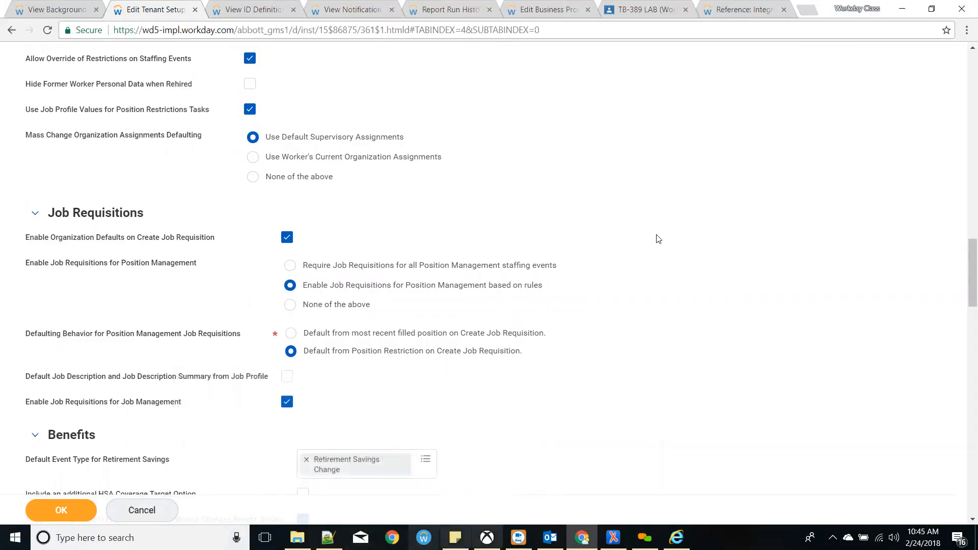
{"action": "scroll", "coordinate": [442, 430], "scroll_direction": "down", "scroll_amount": 4}
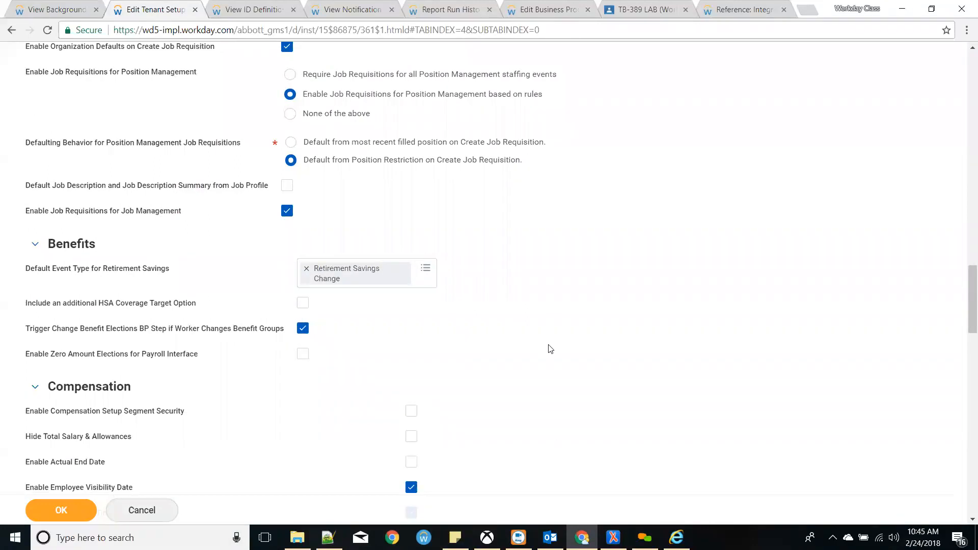
{"action": "scroll", "coordinate": [548, 352], "scroll_direction": "down", "scroll_amount": 4}
{"action": "scroll", "coordinate": [570, 360], "scroll_direction": "down", "scroll_amount": 7}
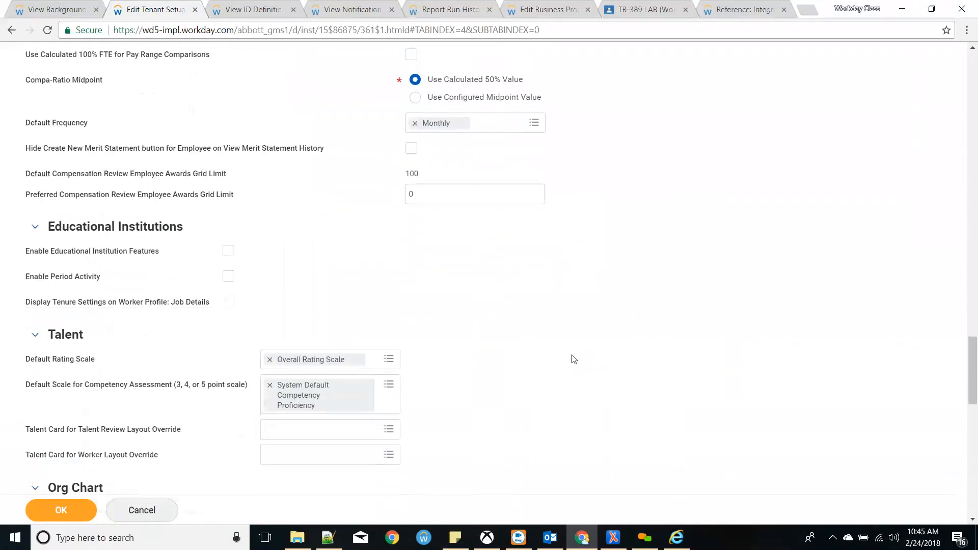
{"action": "scroll", "coordinate": [607, 404], "scroll_direction": "down", "scroll_amount": 3}
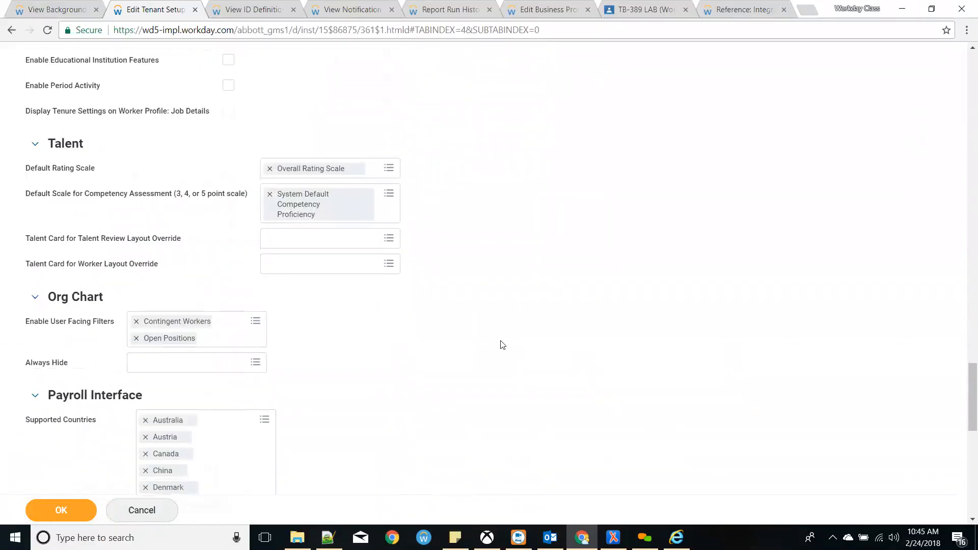
{"action": "scroll", "coordinate": [504, 349], "scroll_direction": "down", "scroll_amount": 4}
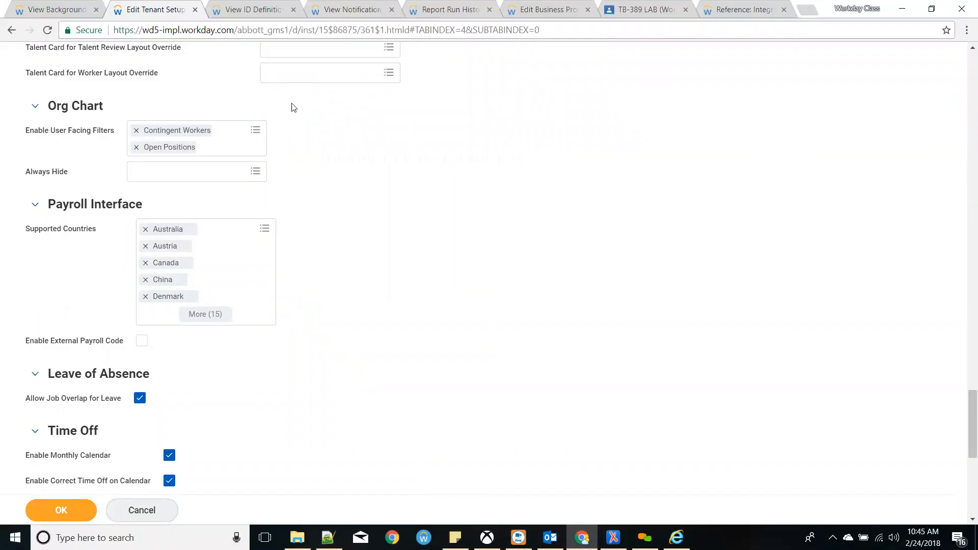
{"action": "scroll", "coordinate": [398, 254], "scroll_direction": "down", "scroll_amount": 3}
{"action": "scroll", "coordinate": [389, 248], "scroll_direction": "down", "scroll_amount": 3}
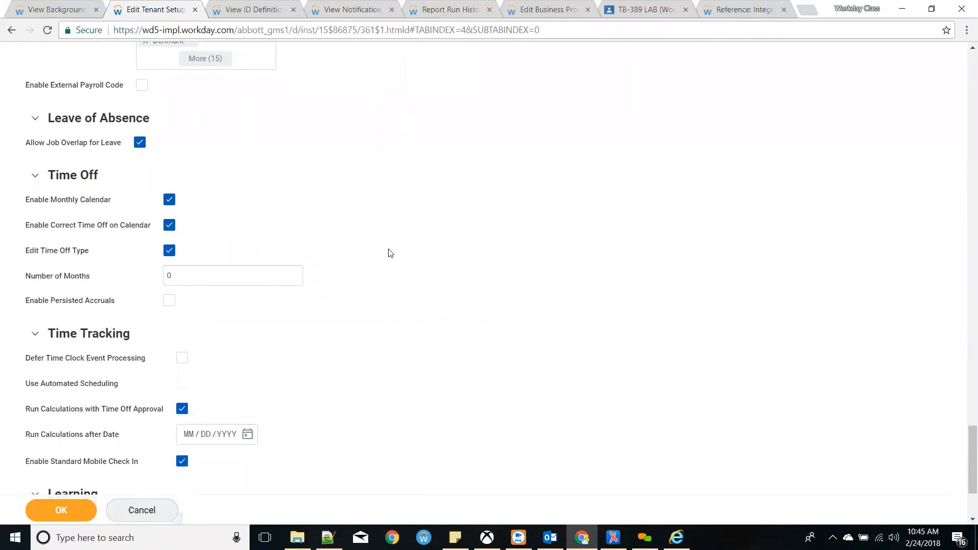
{"action": "scroll", "coordinate": [392, 266], "scroll_direction": "down", "scroll_amount": 3}
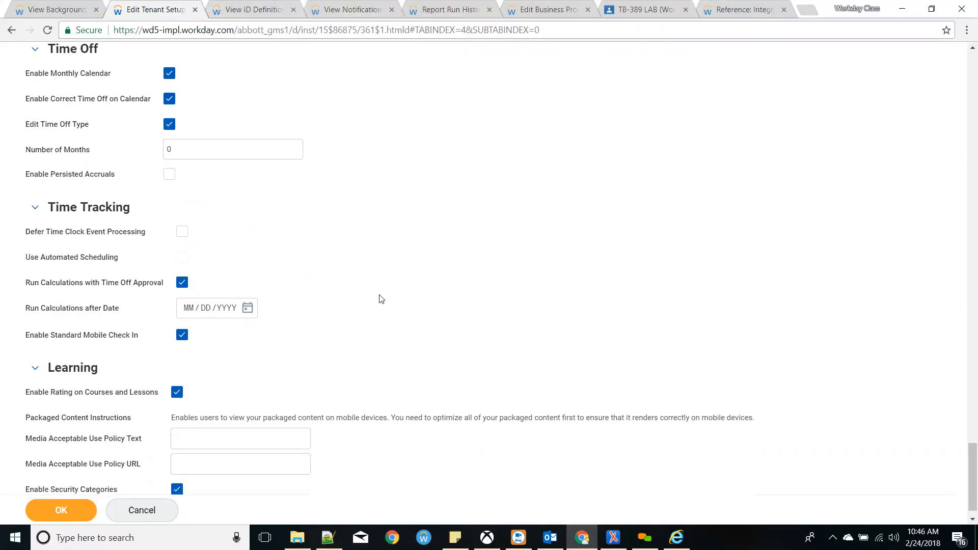
{"action": "scroll", "coordinate": [380, 299], "scroll_direction": "down", "scroll_amount": 1}
{"action": "scroll", "coordinate": [377, 277], "scroll_direction": "up", "scroll_amount": 15}
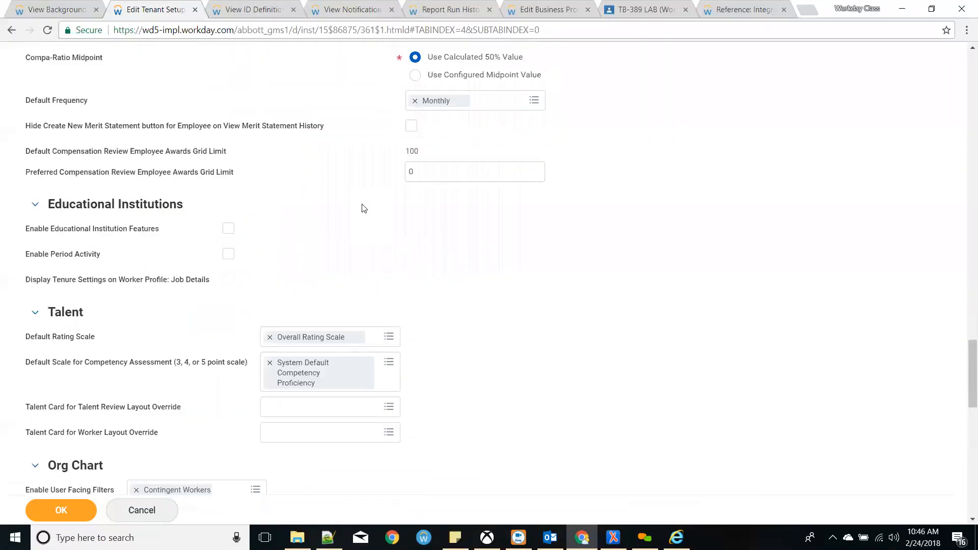
{"action": "scroll", "coordinate": [363, 207], "scroll_direction": "up", "scroll_amount": 20}
{"action": "scroll", "coordinate": [359, 207], "scroll_direction": "up", "scroll_amount": 15}
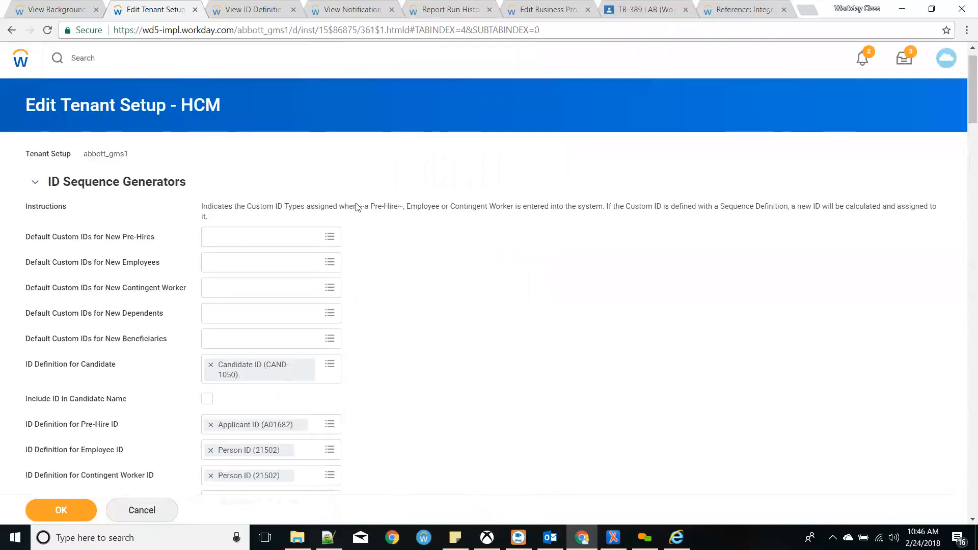
- Cancel the HCM setup edits and bring up the tenant's Recruiting tab
{"action": "left_click", "coordinate": [148, 511]}
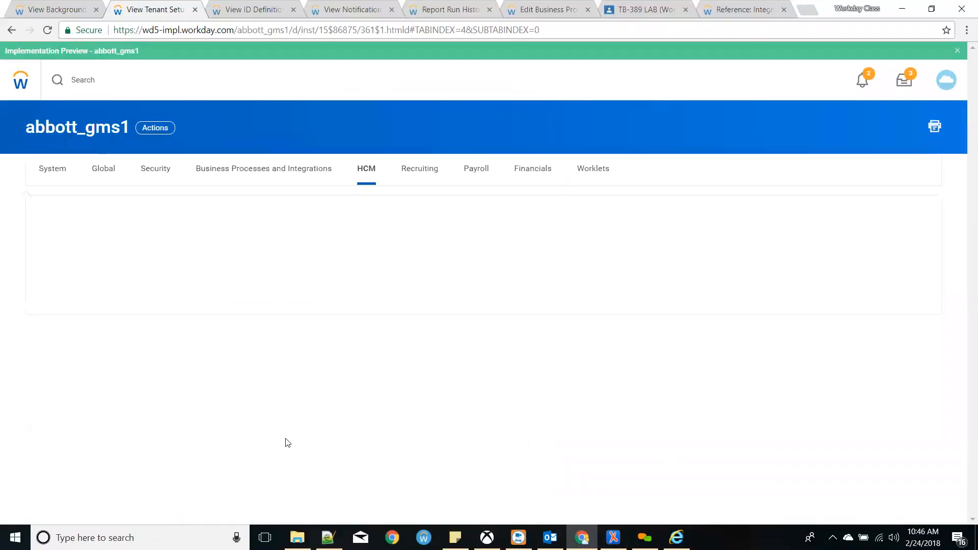
{"action": "left_click", "coordinate": [430, 183]}
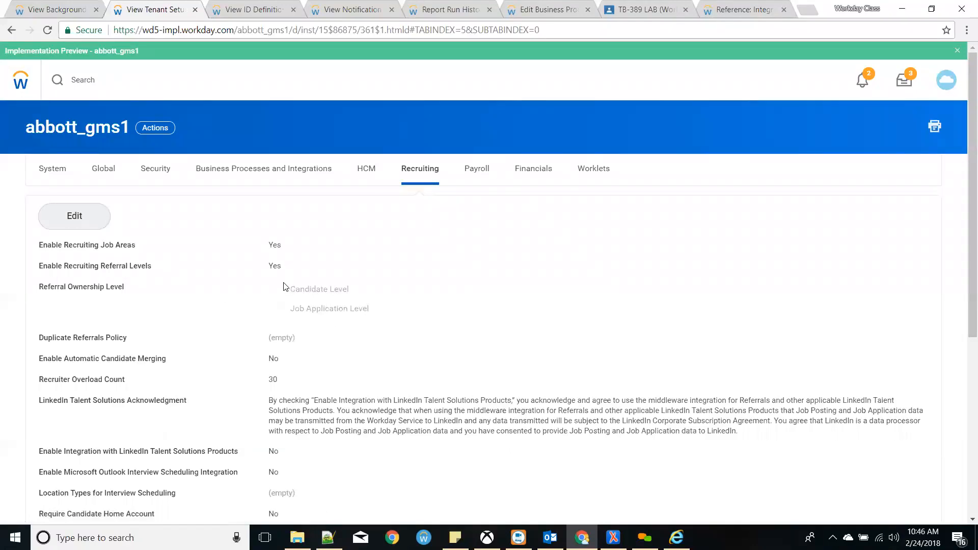
{"action": "scroll", "coordinate": [284, 287], "scroll_direction": "down", "scroll_amount": 3}
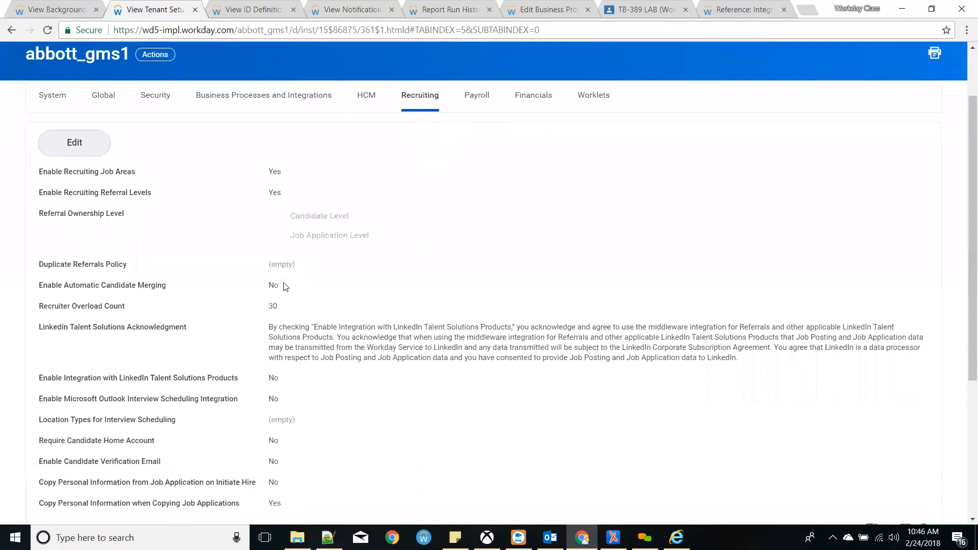
- Highlight the LinkedIn and Outlook Interview Scheduling Integration settings, showing Outlook is No
{"action": "left_click_drag", "start_coordinate": [65, 324], "coordinate": [273, 324]}
{"action": "left_click", "coordinate": [273, 324]}
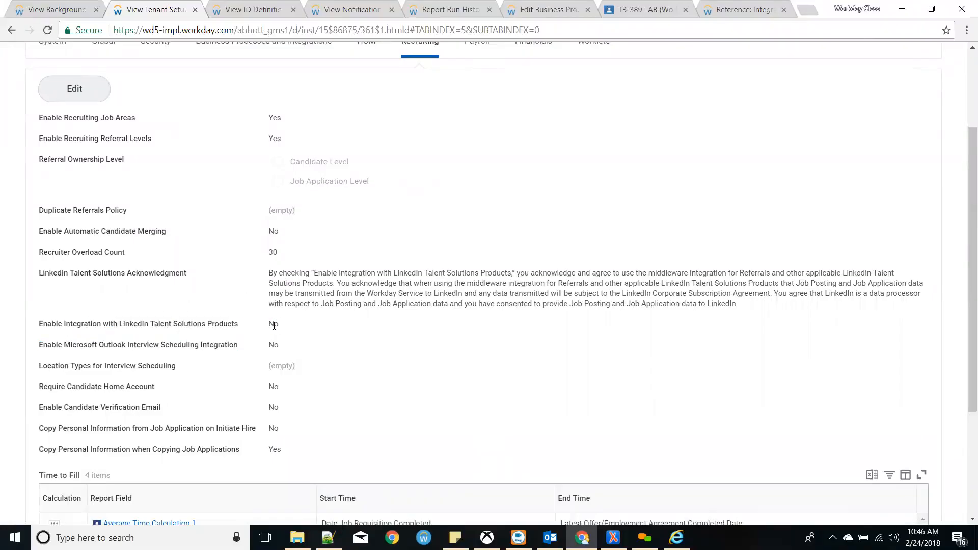
{"action": "left_click_drag", "start_coordinate": [80, 347], "coordinate": [23, 321]}
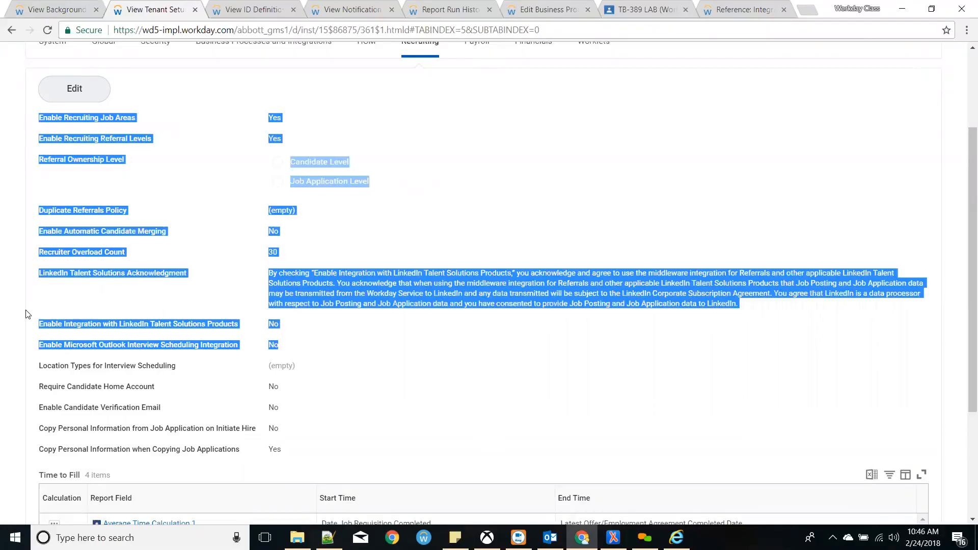
{"action": "left_click", "coordinate": [278, 327]}
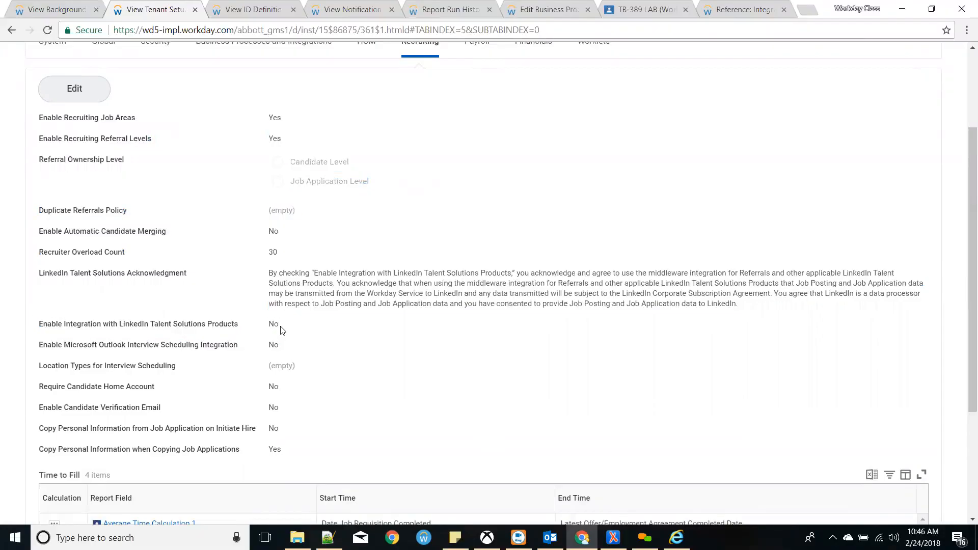
{"action": "left_click_drag", "start_coordinate": [281, 346], "coordinate": [267, 348]}
{"action": "left_click", "coordinate": [270, 347]}
{"action": "left_click_drag", "start_coordinate": [280, 346], "coordinate": [269, 345]}
{"action": "scroll", "coordinate": [272, 345], "scroll_direction": "down", "scroll_amount": 3}
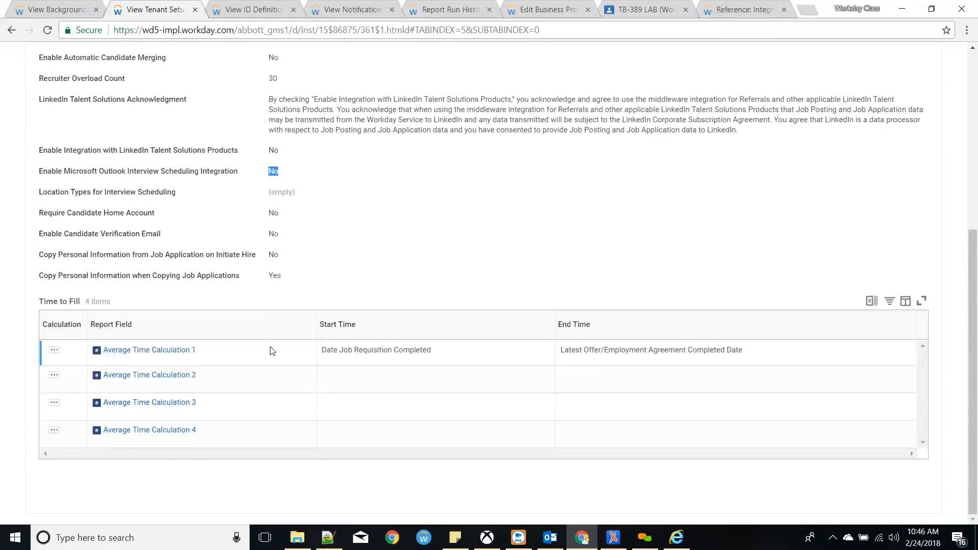
{"action": "scroll", "coordinate": [270, 351], "scroll_direction": "up", "scroll_amount": 6}
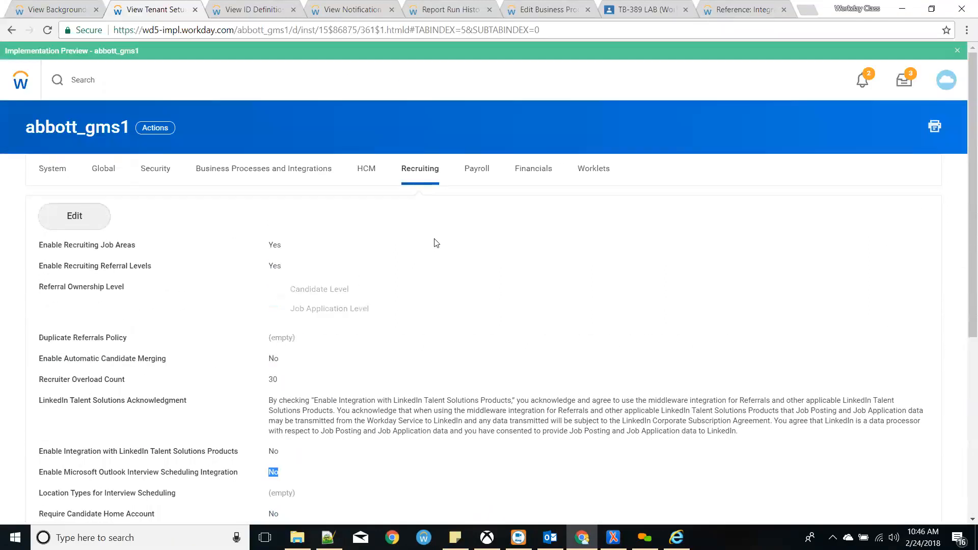
- Review the Payroll and Worklets tenant settings, ending on the System tab's Information section
{"action": "left_click", "coordinate": [461, 187]}
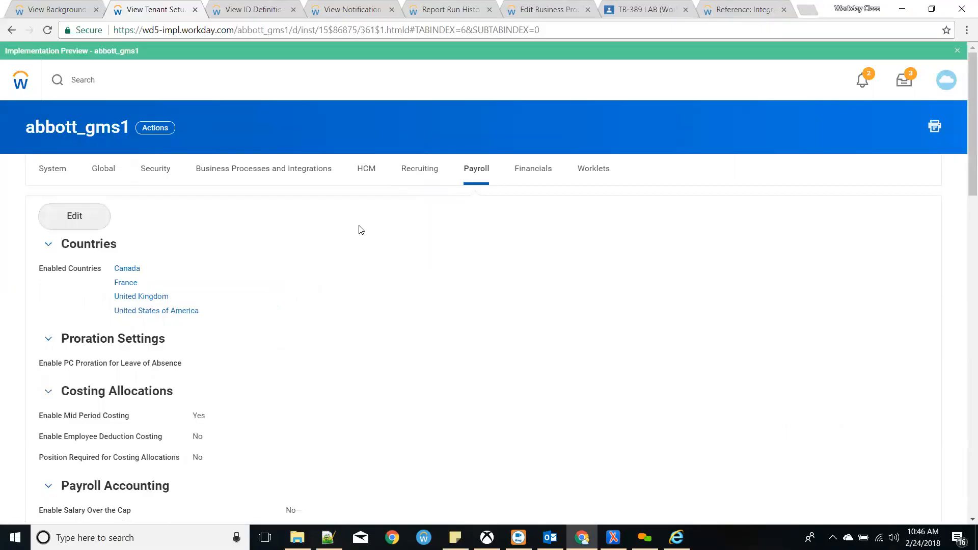
{"action": "scroll", "coordinate": [359, 233], "scroll_direction": "down", "scroll_amount": 20}
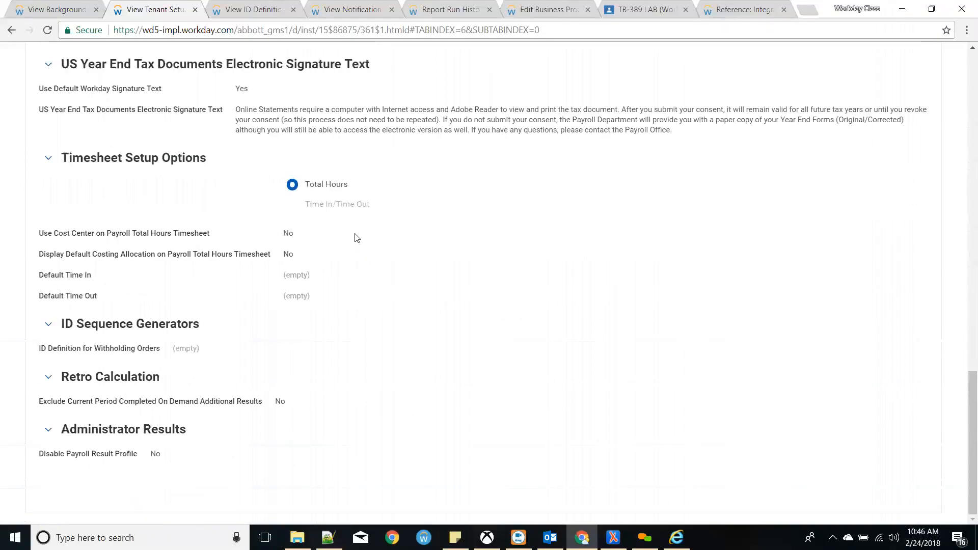
{"action": "scroll", "coordinate": [357, 238], "scroll_direction": "up", "scroll_amount": 10}
{"action": "scroll", "coordinate": [352, 241], "scroll_direction": "down", "scroll_amount": 4}
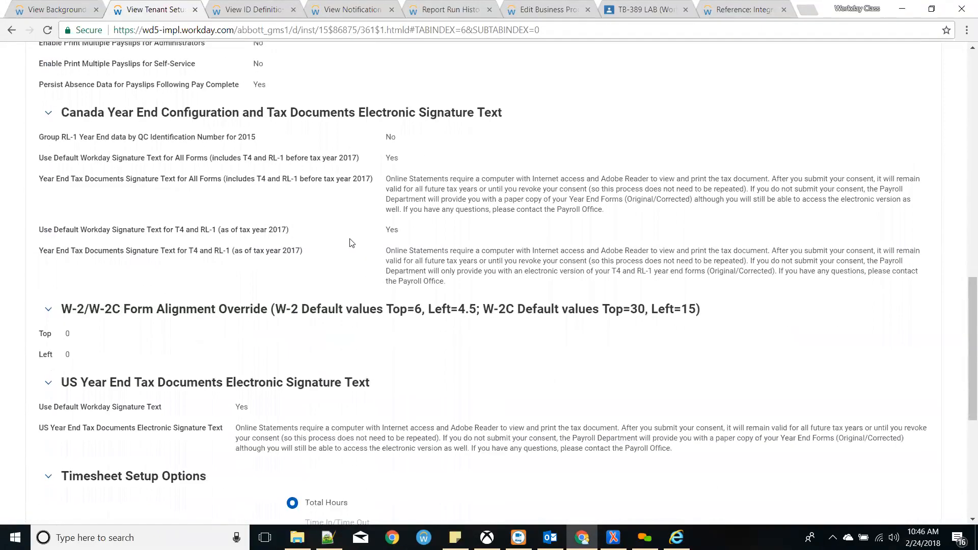
{"action": "scroll", "coordinate": [350, 243], "scroll_direction": "up", "scroll_amount": 15}
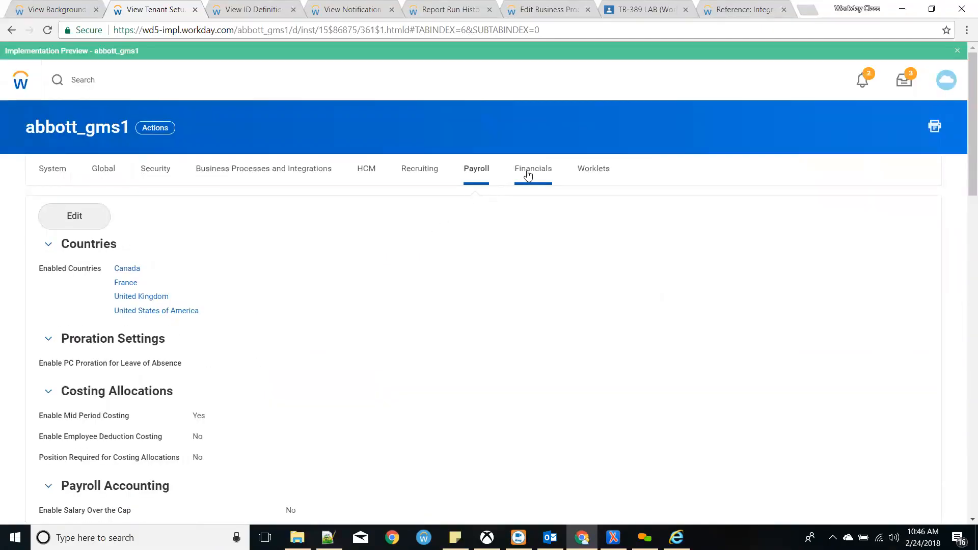
{"action": "left_click", "coordinate": [594, 170]}
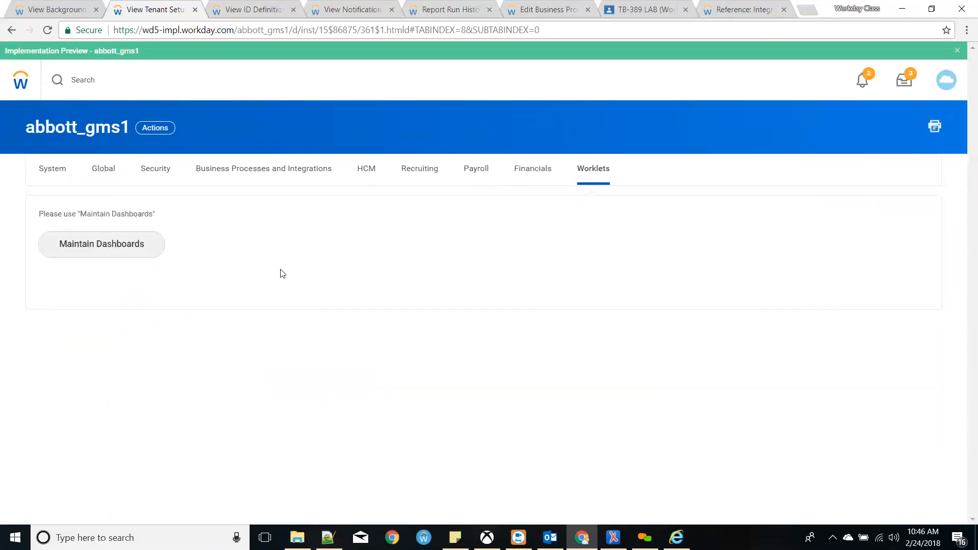
{"action": "left_click", "coordinate": [50, 169]}
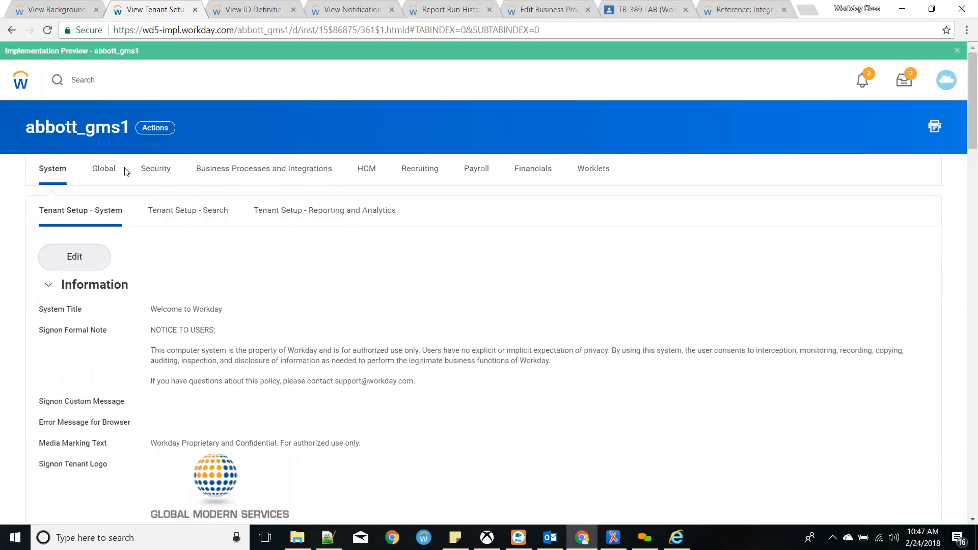
- Search Workday for 'authen' and pick the Manage Authentication Policies report
{"action": "left_click", "coordinate": [81, 86]}
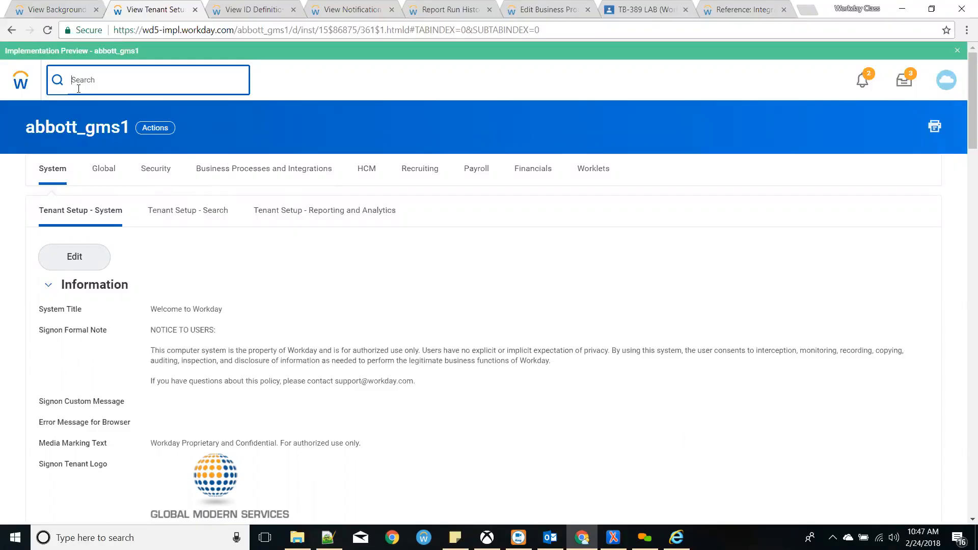
{"action": "type", "text": "authen"}
{"action": "key", "text": "Down"}
{"action": "key", "text": "Down"}
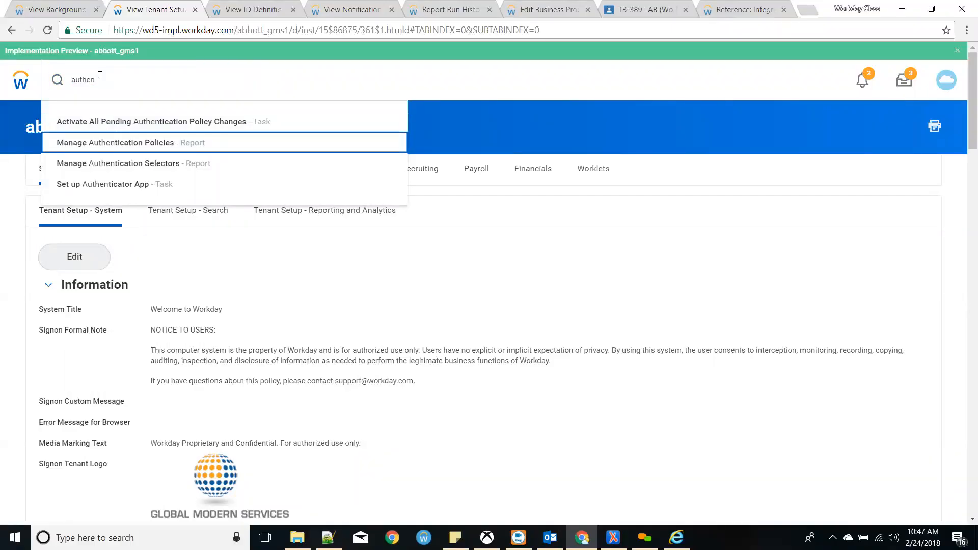
{"action": "key", "text": "Return"}
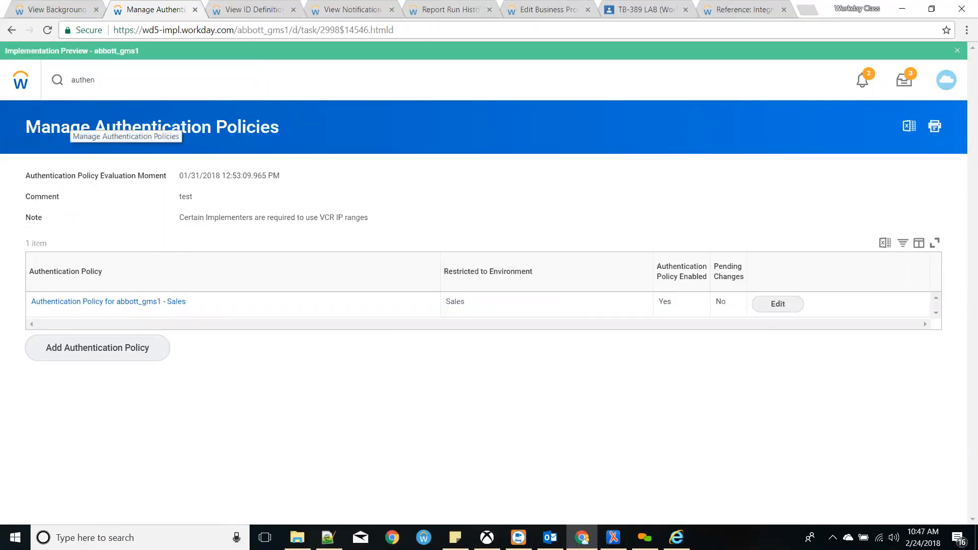
- Highlight the report title, Sales environment and enabled Yes, then open the Sales policy
{"action": "left_click_drag", "start_coordinate": [21, 129], "coordinate": [292, 138]}
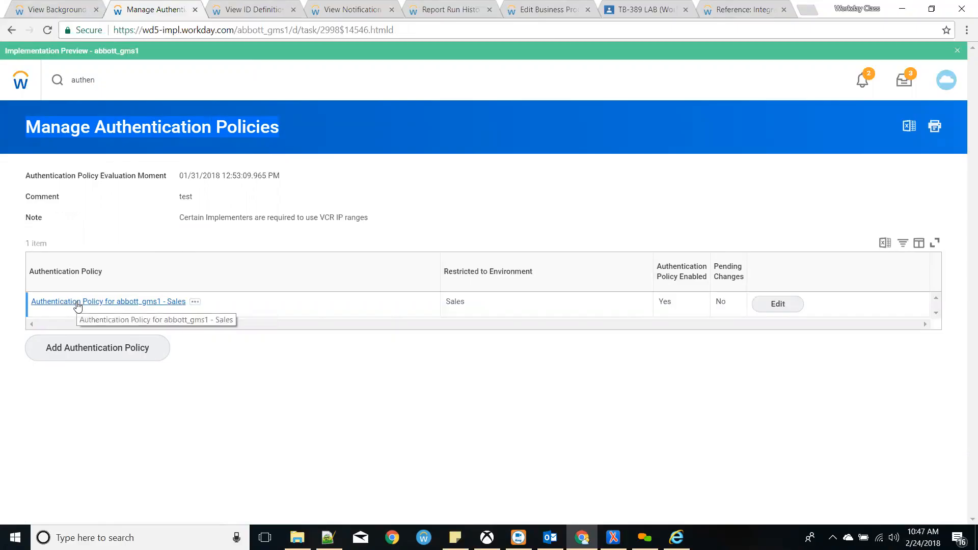
{"action": "left_click_drag", "start_coordinate": [465, 301], "coordinate": [441, 303]}
{"action": "left_click_drag", "start_coordinate": [679, 305], "coordinate": [656, 304]}
{"action": "left_click", "coordinate": [712, 302]}
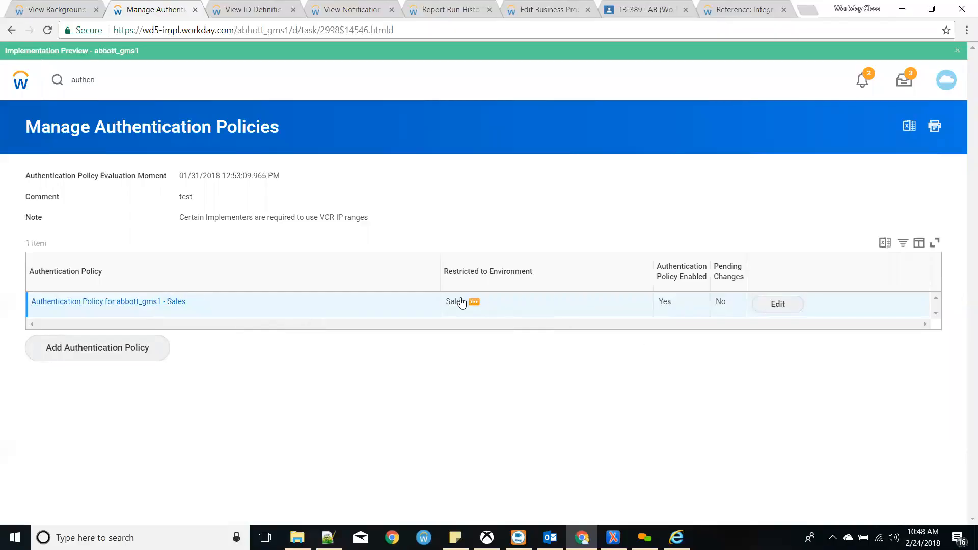
{"action": "left_click", "coordinate": [178, 305]}
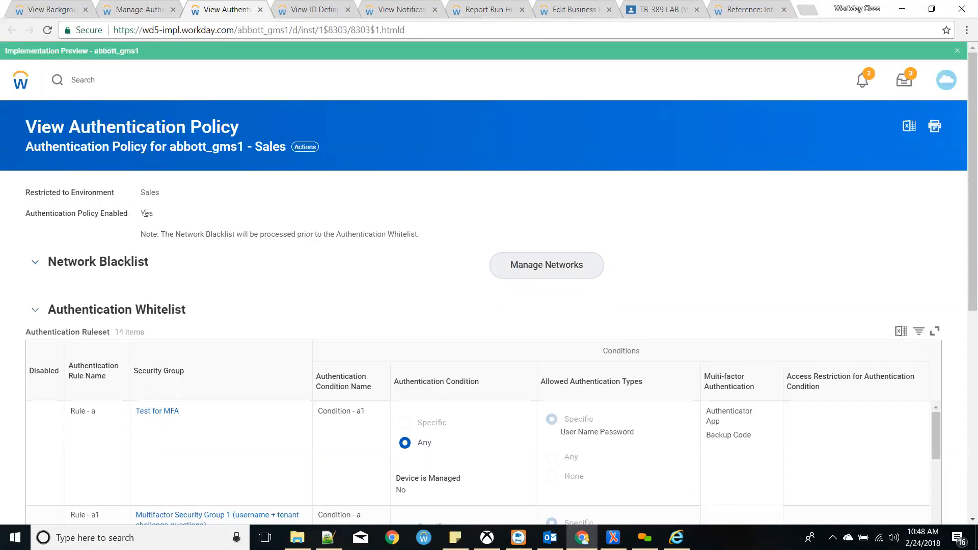
- Toggle the Network Blacklist section and scroll through the Sales policy's whitelist rules
{"action": "left_click", "coordinate": [40, 262]}
{"action": "left_click", "coordinate": [42, 263]}
{"action": "scroll", "coordinate": [320, 290], "scroll_direction": "down", "scroll_amount": 1}
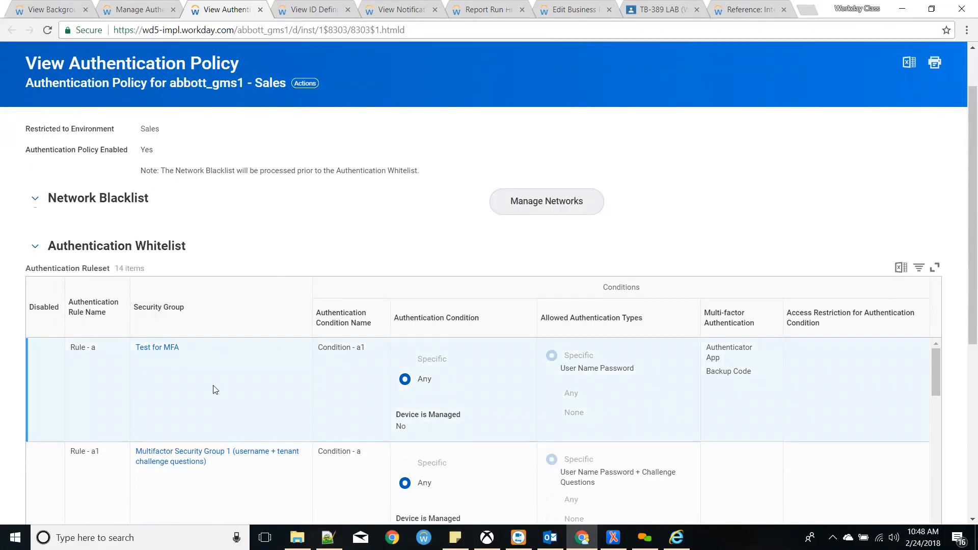
{"action": "scroll", "coordinate": [305, 408], "scroll_direction": "down", "scroll_amount": 10}
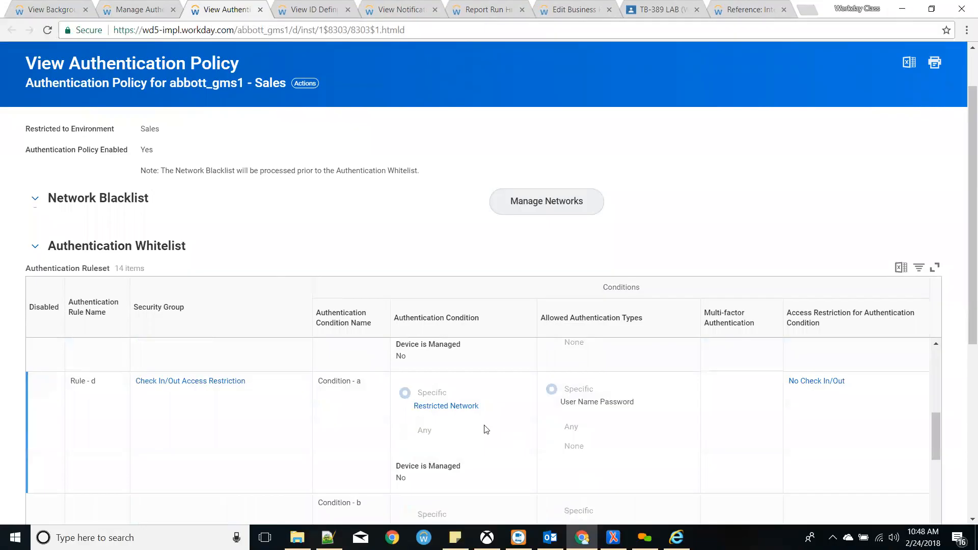
{"action": "scroll", "coordinate": [522, 380], "scroll_direction": "up", "scroll_amount": 10}
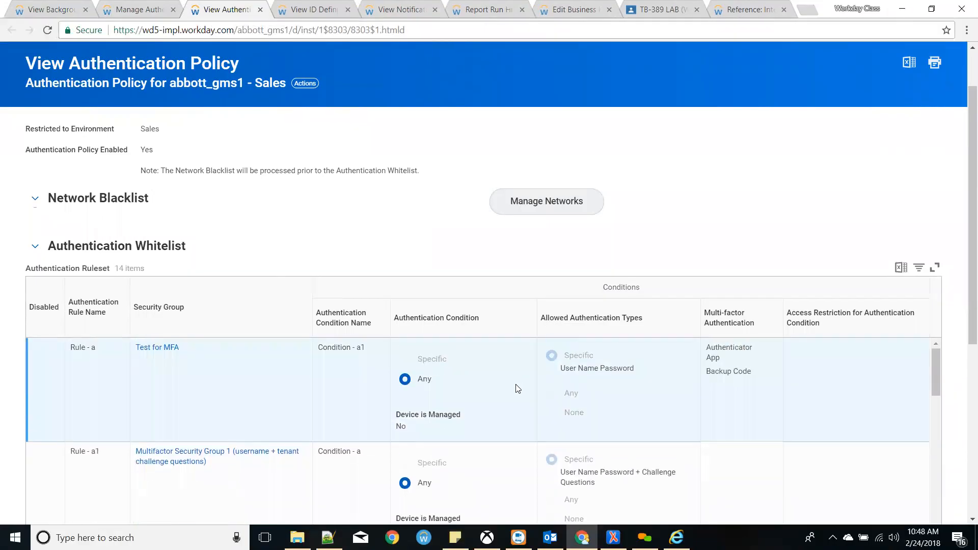
{"action": "scroll", "coordinate": [305, 305], "scroll_direction": "down", "scroll_amount": 4}
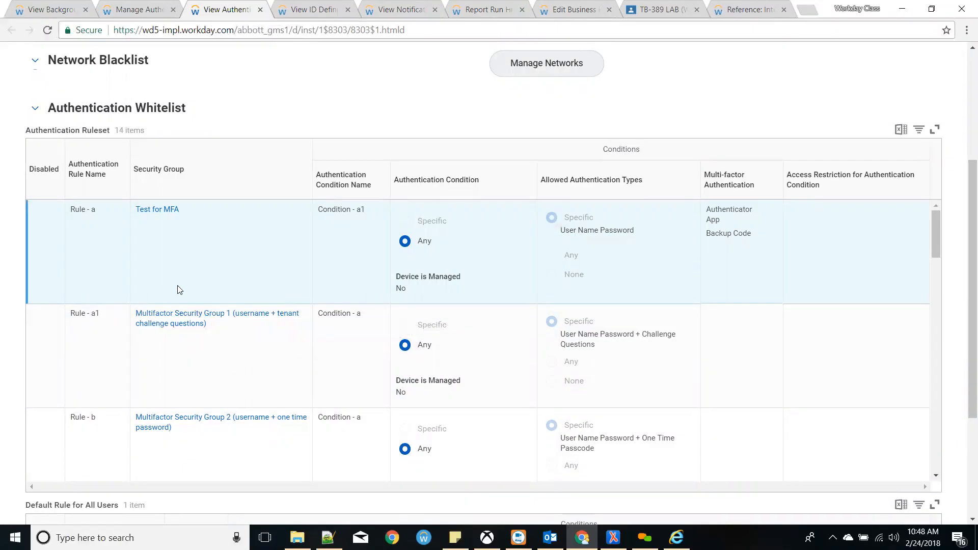
- View the Test for MFA security group's members, then return to the policy tab
{"action": "left_click", "coordinate": [171, 210]}
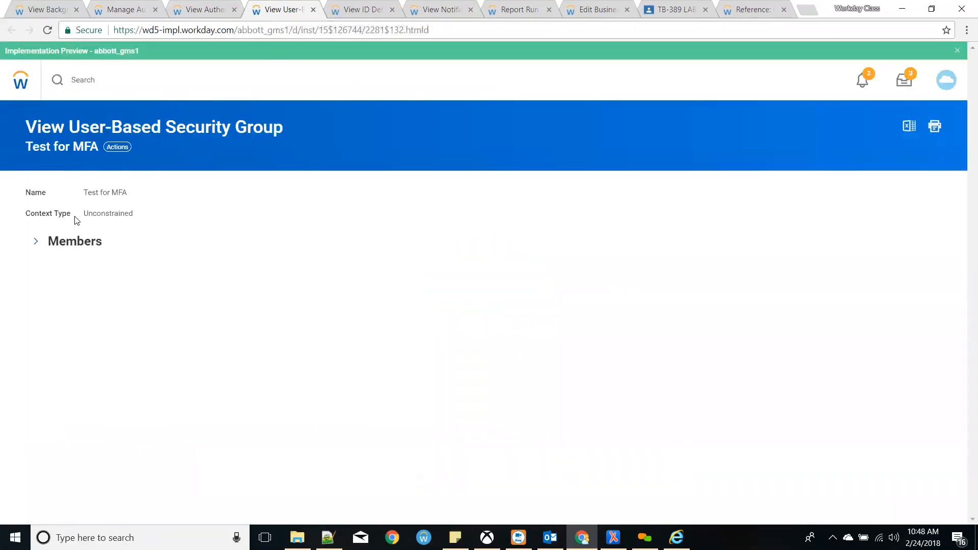
{"action": "left_click", "coordinate": [36, 243]}
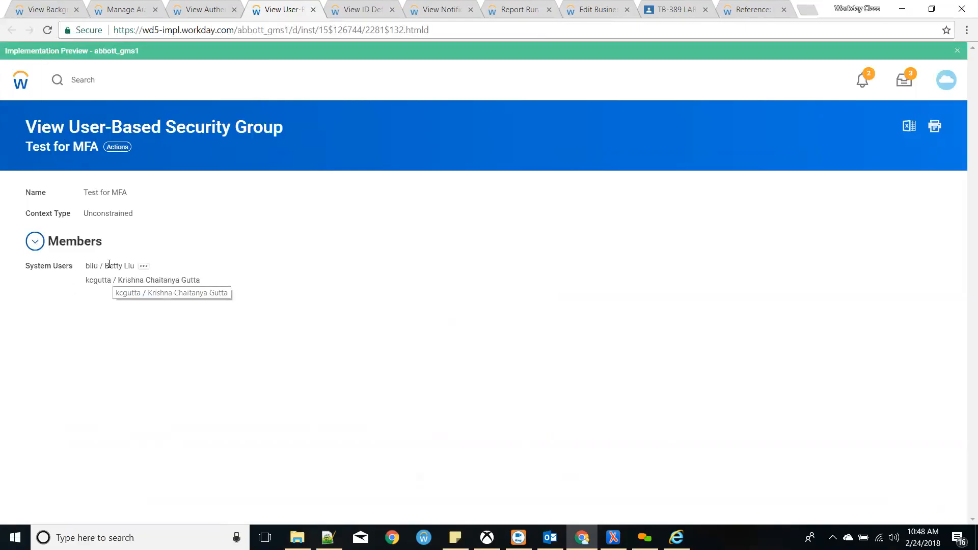
{"action": "left_click_drag", "start_coordinate": [126, 284], "coordinate": [171, 281]}
{"action": "left_click", "coordinate": [170, 280]}
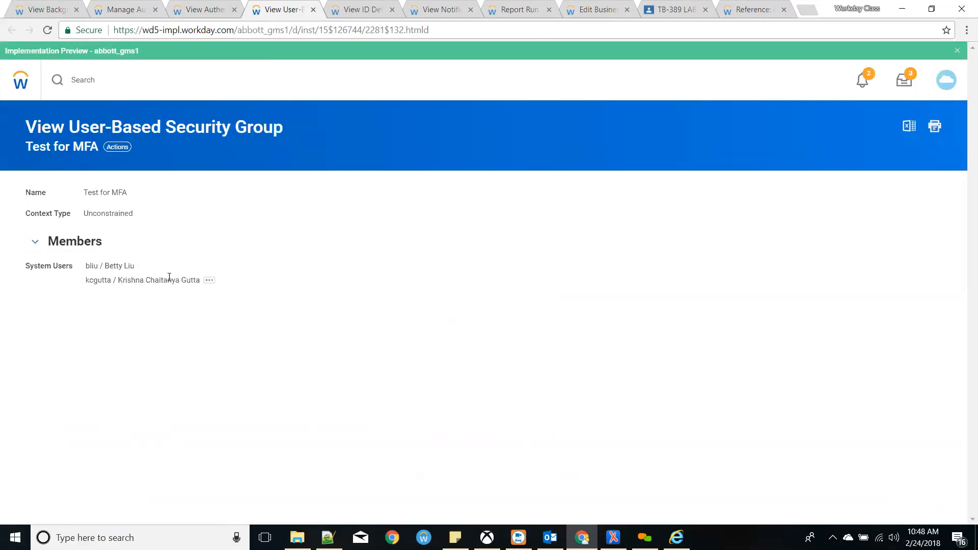
{"action": "left_click", "coordinate": [217, 8]}
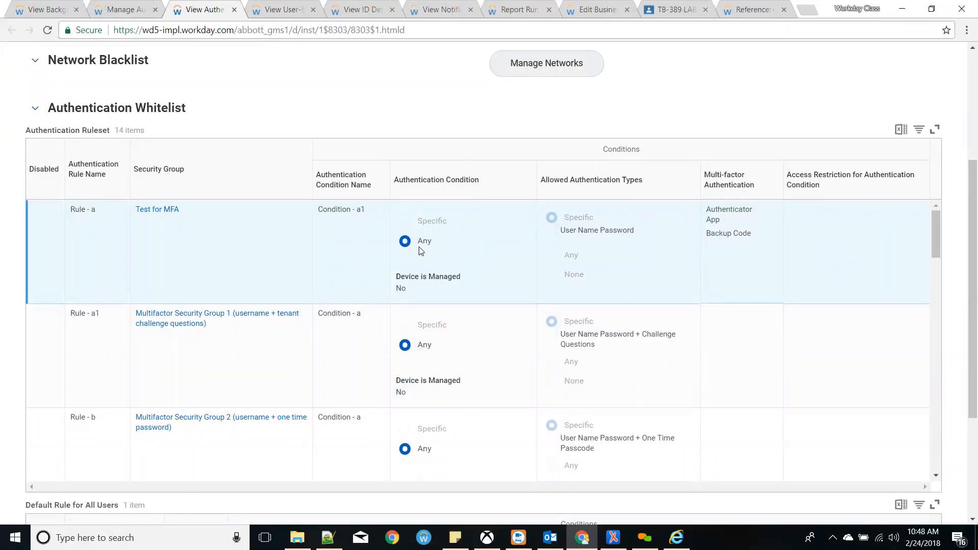
{"action": "left_click_drag", "start_coordinate": [418, 242], "coordinate": [446, 244]}
{"action": "left_click", "coordinate": [491, 279]}
{"action": "left_click_drag", "start_coordinate": [560, 233], "coordinate": [630, 241]}
{"action": "left_click", "coordinate": [630, 241]}
{"action": "left_click_drag", "start_coordinate": [747, 234], "coordinate": [715, 209]}
{"action": "left_click", "coordinate": [720, 228]}
{"action": "scroll", "coordinate": [632, 257], "scroll_direction": "down", "scroll_amount": 1}
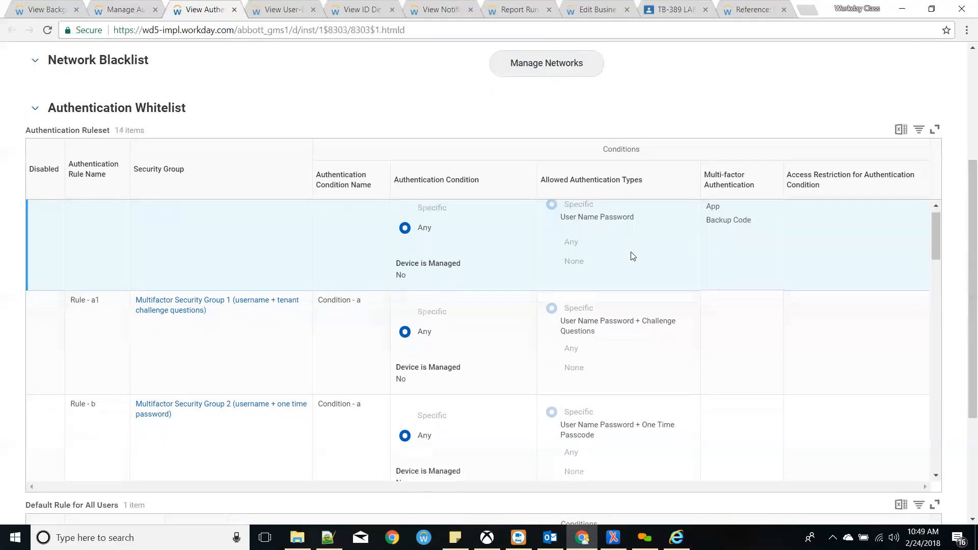
{"action": "scroll", "coordinate": [633, 257], "scroll_direction": "down", "scroll_amount": 1}
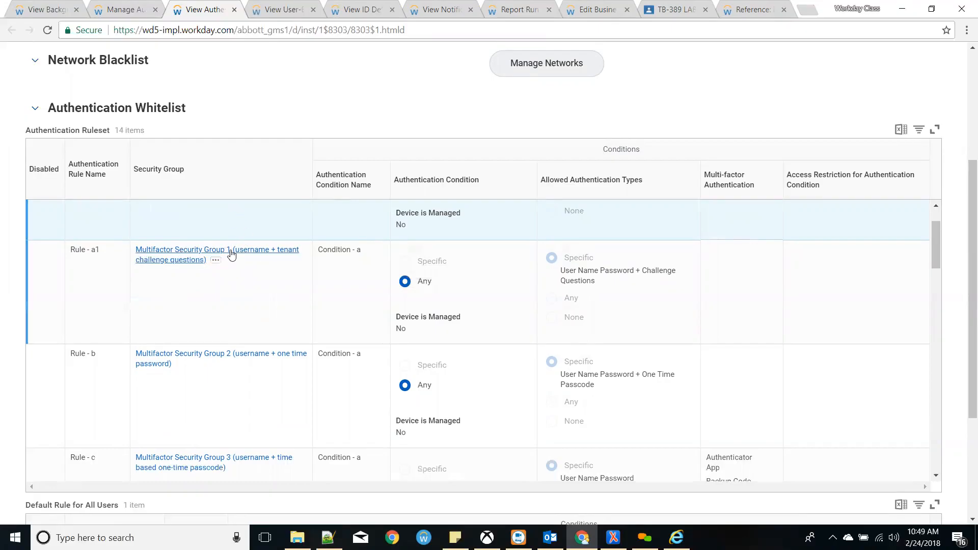
{"action": "scroll", "coordinate": [231, 253], "scroll_direction": "up", "scroll_amount": 1}
{"action": "scroll", "coordinate": [226, 251], "scroll_direction": "up", "scroll_amount": 1}
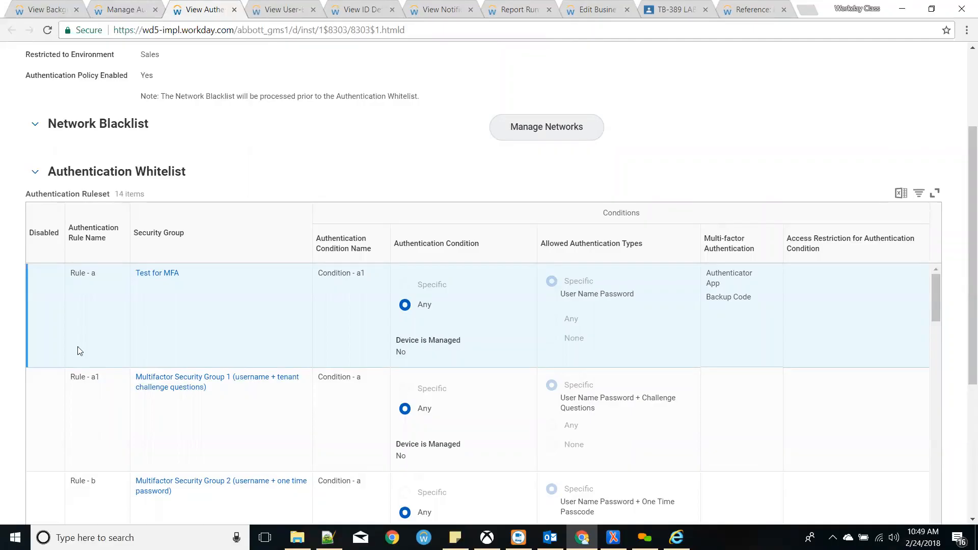
{"action": "mouse_move", "coordinate": [232, 387]}
{"action": "left_click_drag", "start_coordinate": [596, 408], "coordinate": [557, 396]}
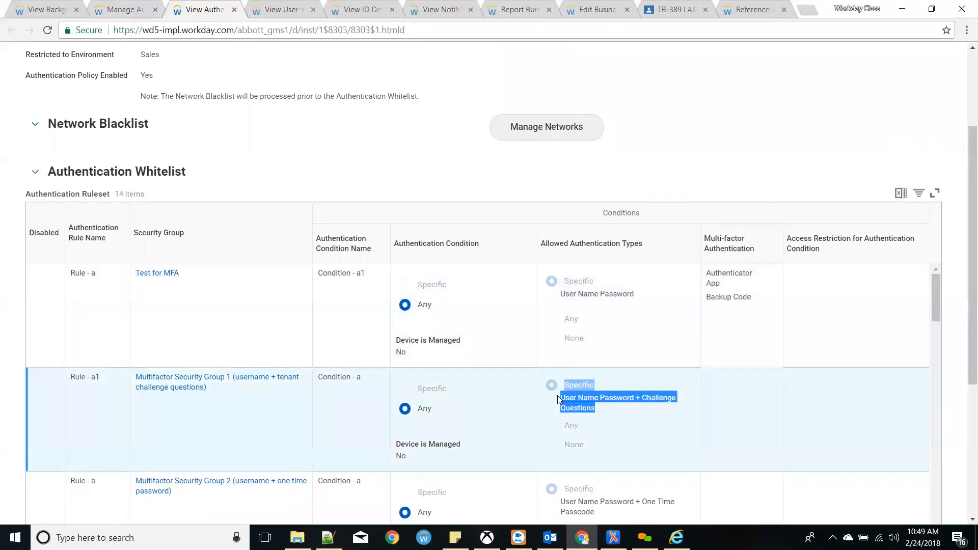
{"action": "scroll", "coordinate": [557, 395], "scroll_direction": "down", "scroll_amount": 1}
{"action": "scroll", "coordinate": [558, 400], "scroll_direction": "down", "scroll_amount": 1}
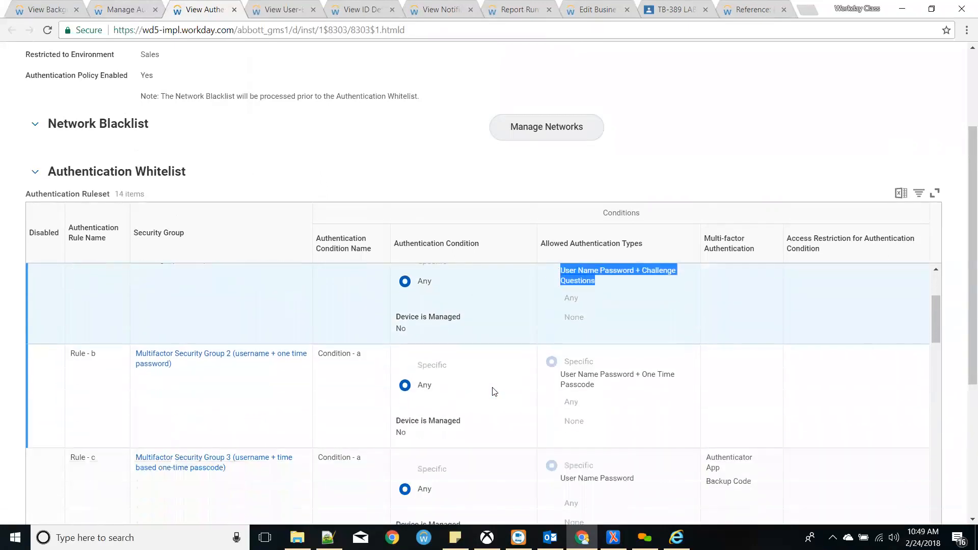
{"action": "left_click", "coordinate": [279, 396]}
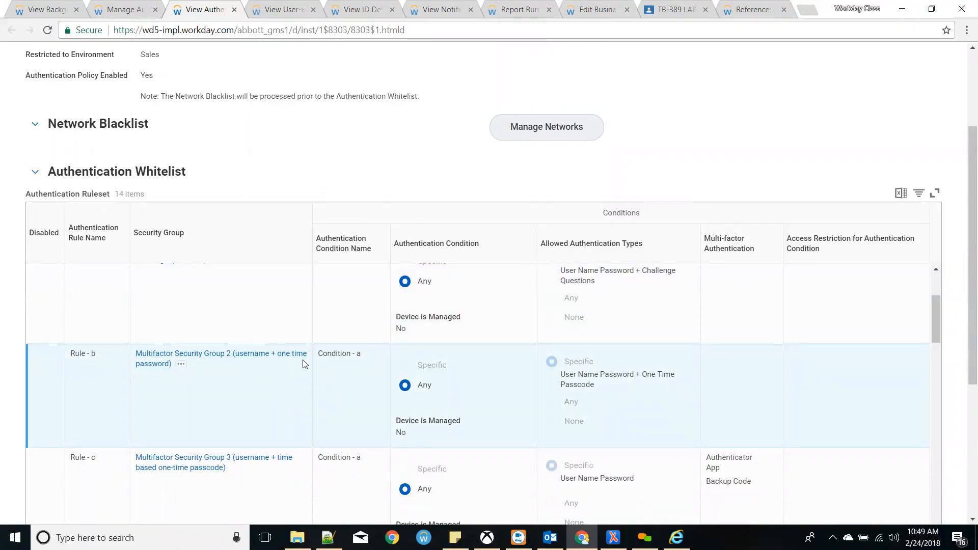
{"action": "left_click_drag", "start_coordinate": [572, 377], "coordinate": [590, 385]}
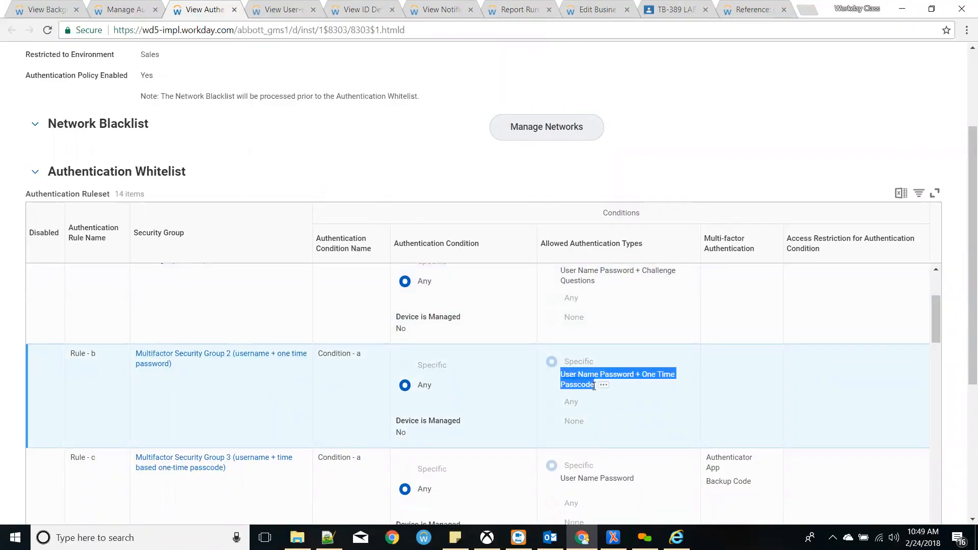
{"action": "left_click", "coordinate": [594, 389]}
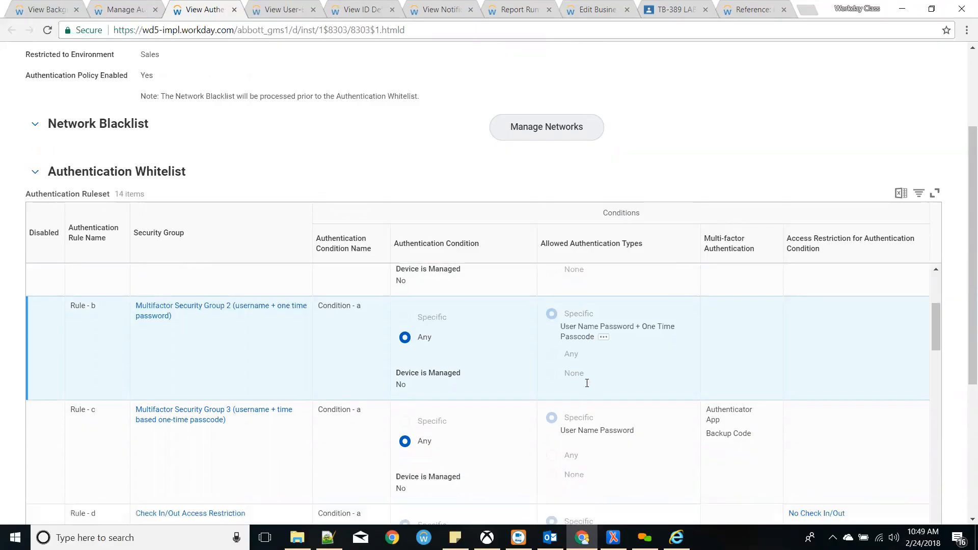
{"action": "scroll", "coordinate": [586, 384], "scroll_direction": "down", "scroll_amount": 1}
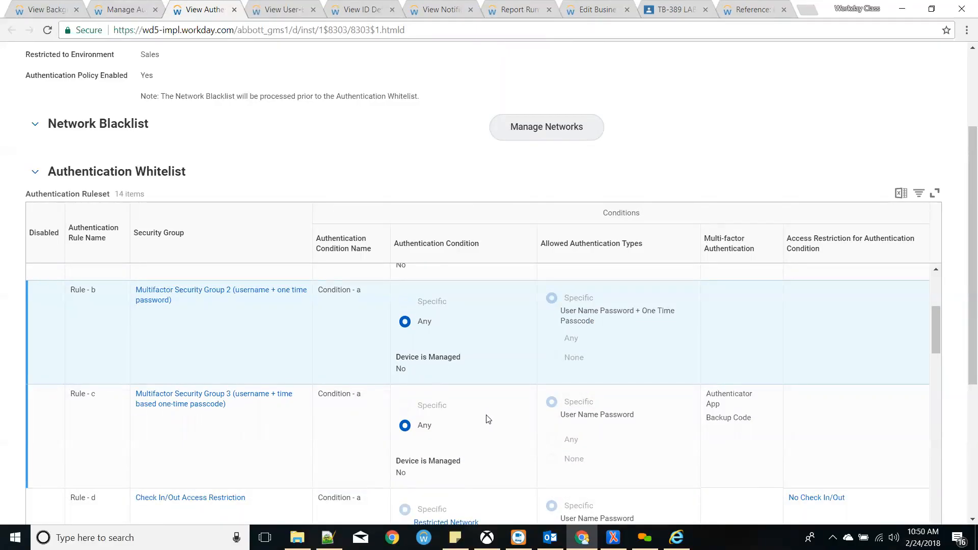
{"action": "left_click", "coordinate": [623, 414]}
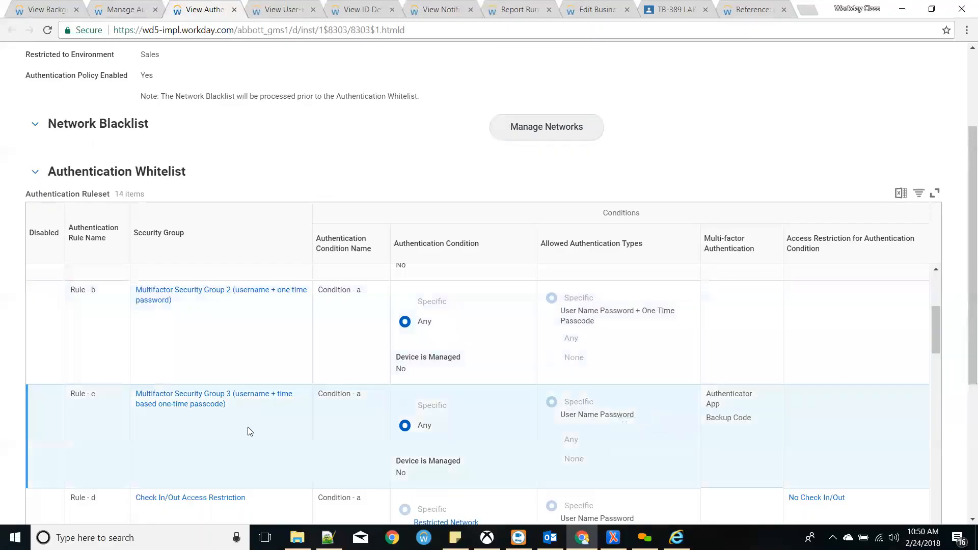
{"action": "scroll", "coordinate": [266, 427], "scroll_direction": "down", "scroll_amount": 2}
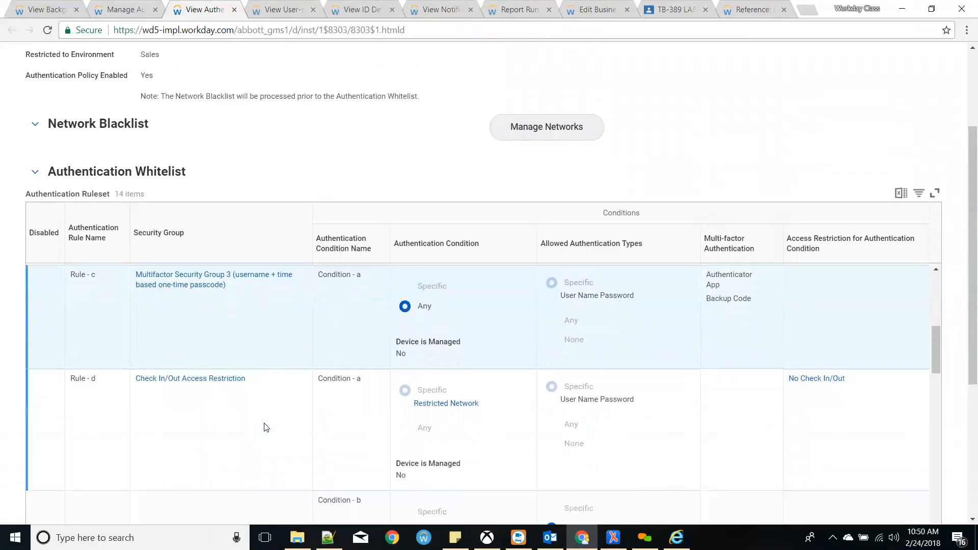
{"action": "scroll", "coordinate": [265, 361], "scroll_direction": "up", "scroll_amount": 1}
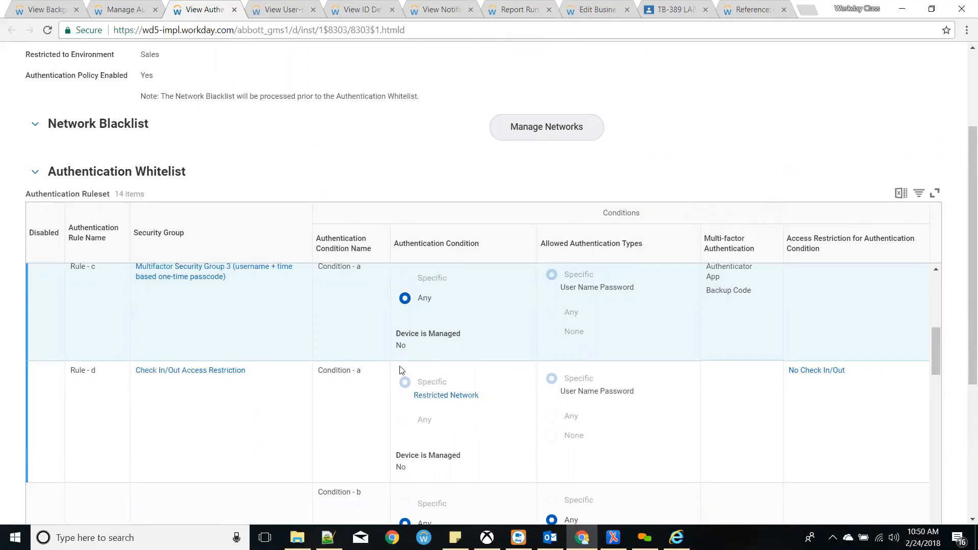
- Open the Restricted Network IP range, currently 0.0.0.0, in the Edit IP Range form
{"action": "left_click", "coordinate": [439, 402]}
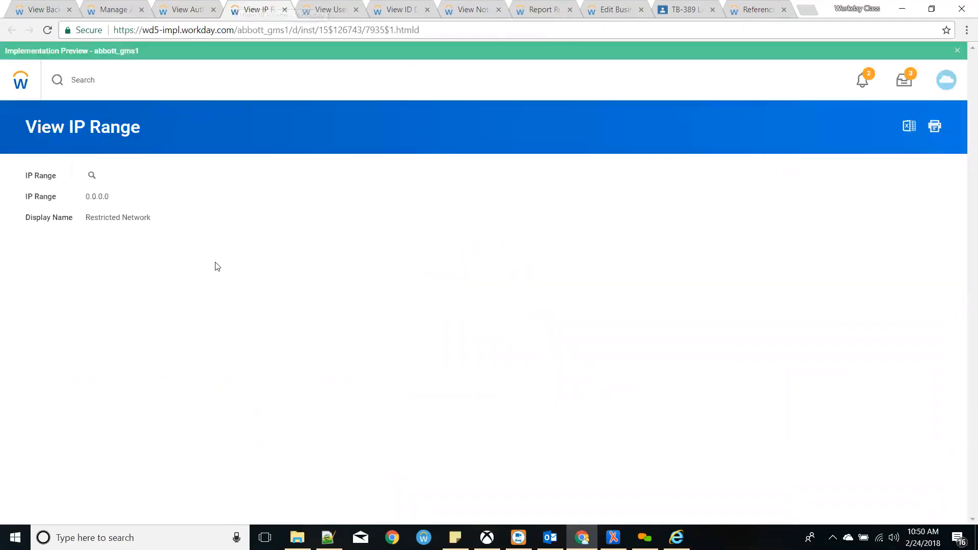
{"action": "left_click_drag", "start_coordinate": [13, 114], "coordinate": [100, 122]}
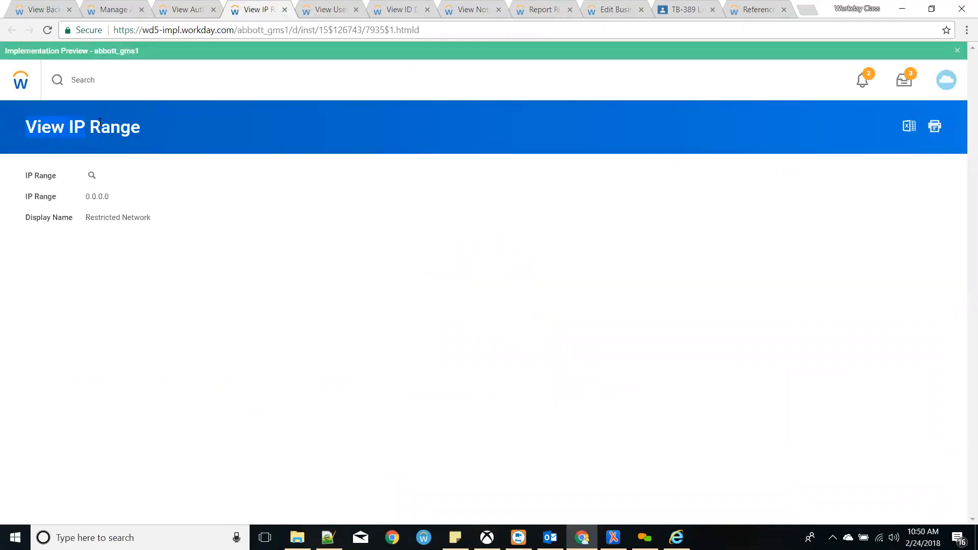
{"action": "left_click_drag", "start_coordinate": [113, 197], "coordinate": [84, 200]}
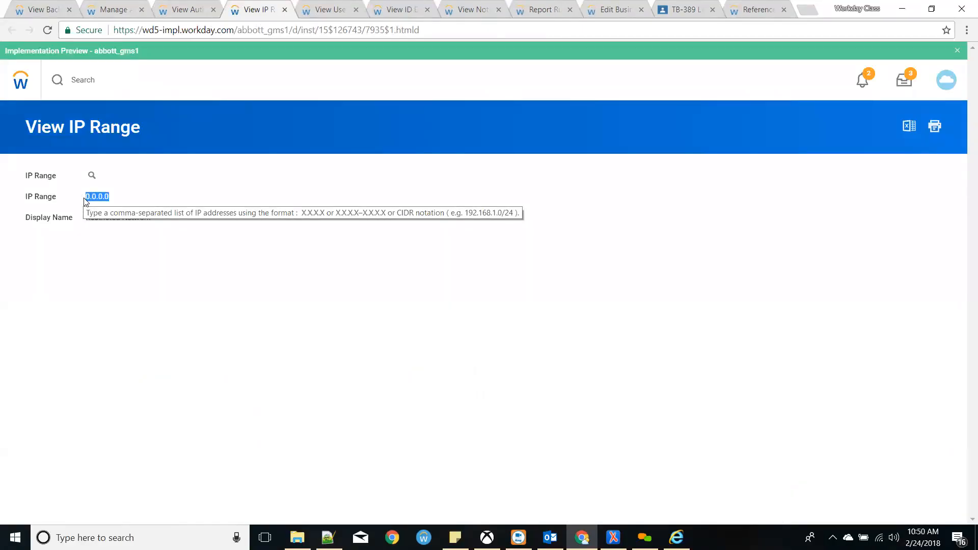
{"action": "left_click", "coordinate": [103, 175]}
{"action": "mouse_move", "coordinate": [192, 235]}
{"action": "left_click", "coordinate": [249, 233]}
{"action": "left_click", "coordinate": [124, 195]}
- Replace 0.0.0.0 with 162.1.1.21:44 and check whether the IP Range validates
{"action": "left_click", "coordinate": [221, 241]}
{"action": "left_click_drag", "start_coordinate": [166, 200], "coordinate": [0, 152]}
{"action": "type", "text": "162."}
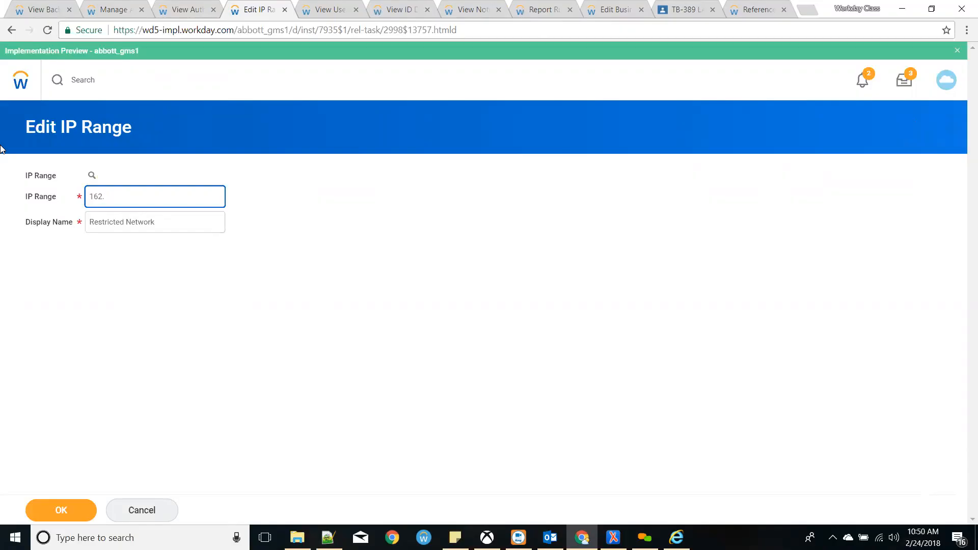
{"action": "type", "text": "1.1.21"}
{"action": "type", "text": ":44"}
{"action": "left_click_drag", "start_coordinate": [117, 196], "coordinate": [88, 195]}
{"action": "left_click", "coordinate": [157, 195]}
{"action": "left_click", "coordinate": [256, 236]}
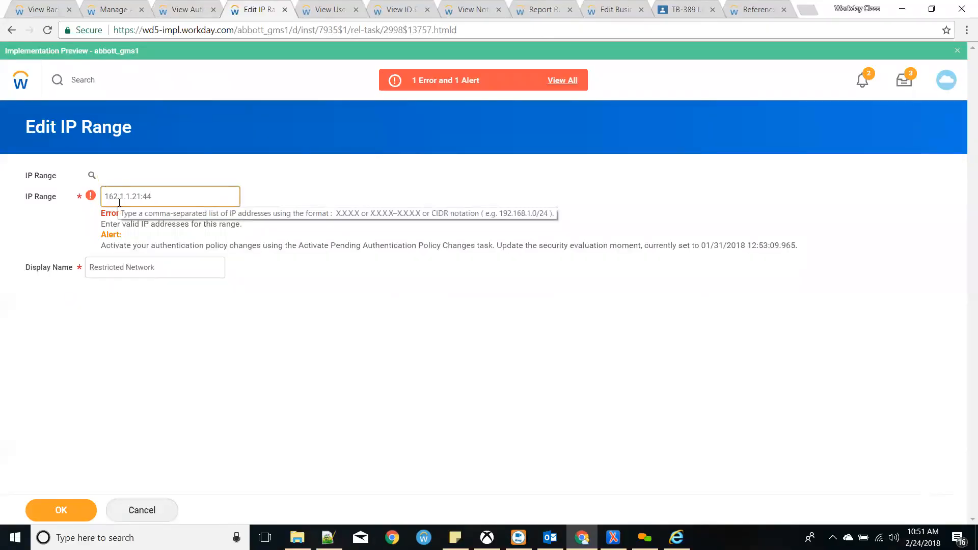
{"action": "left_click", "coordinate": [145, 196]}
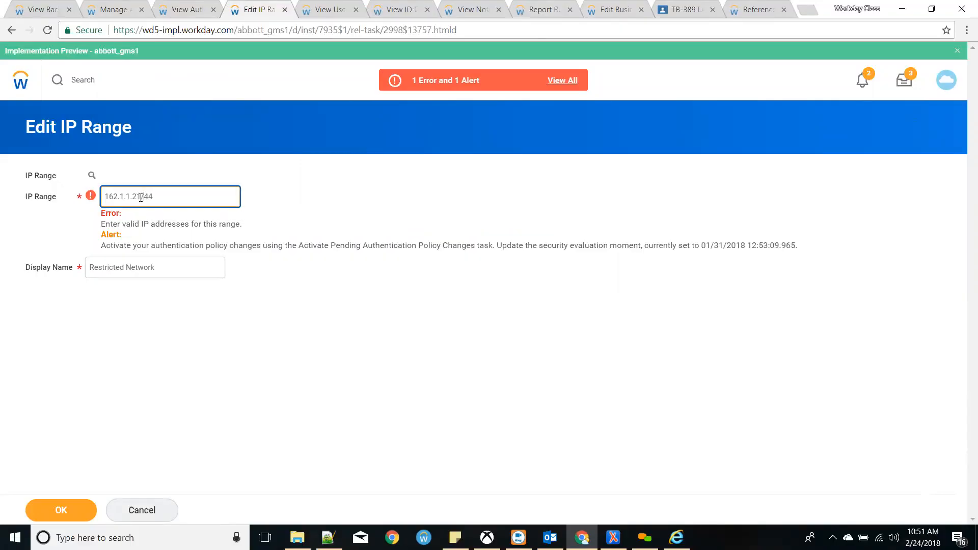
{"action": "left_click", "coordinate": [347, 225]}
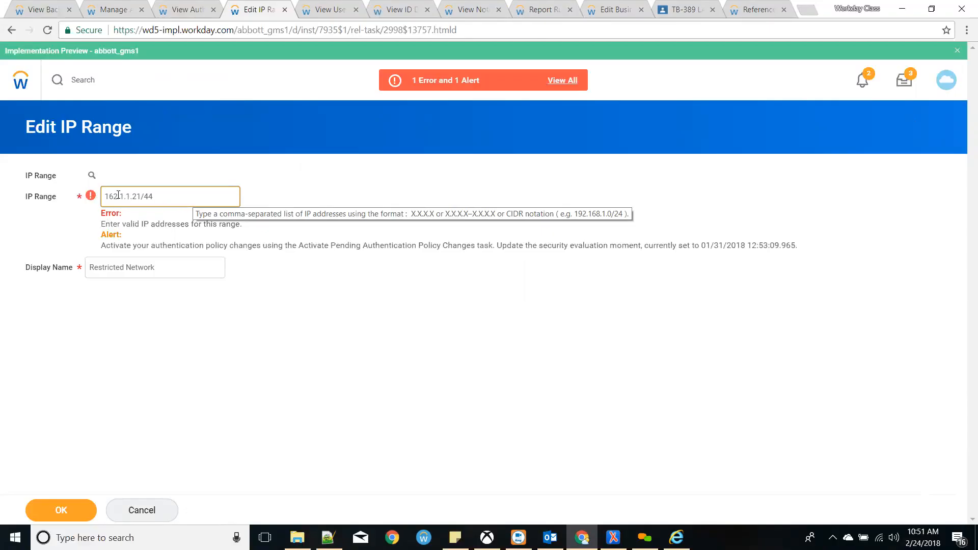
- Try 192.162.1.0/24 and /56, then start a -192.162.1.100 range suffix
{"action": "left_click_drag", "start_coordinate": [124, 196], "coordinate": [1, 174]}
{"action": "type", "text": "192.162.1"}
{"action": "key", "text": "Delete"}
{"action": "key", "text": "Delete"}
{"action": "key", "text": "Delete"}
{"action": "key", "text": "Delete"}
{"action": "key", "text": "Delete"}
{"action": "key", "text": "Delete"}
{"action": "key", "text": "Delete"}
{"action": "key", "text": "Delete"}
{"action": "type", "text": ".0/24"}
{"action": "left_click", "coordinate": [319, 229]}
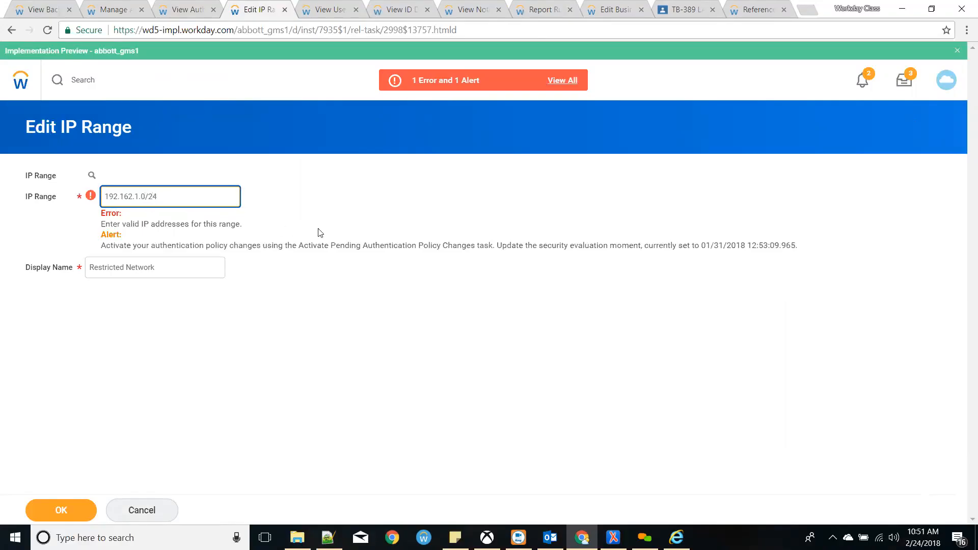
{"action": "left_click", "coordinate": [184, 199]}
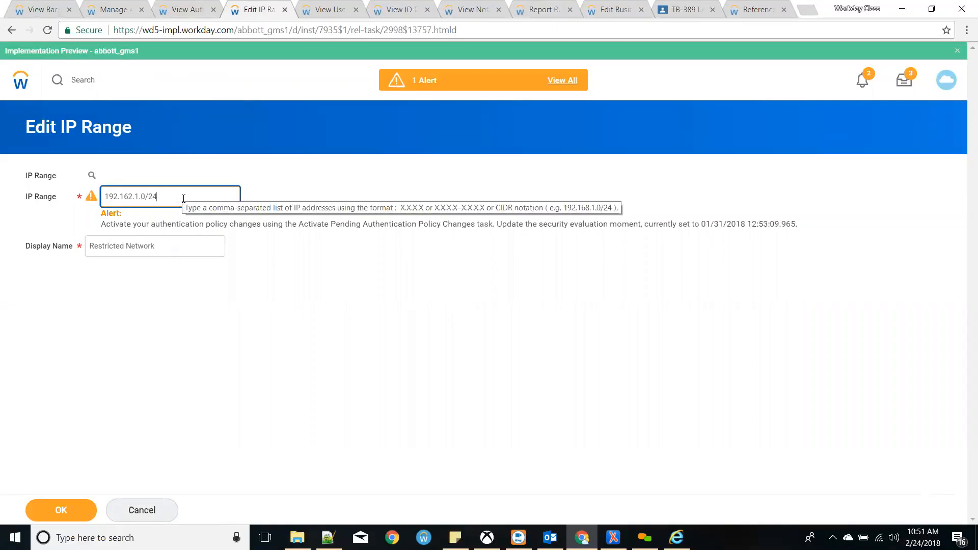
{"action": "type", "text": "56"}
{"action": "left_click", "coordinate": [345, 225]}
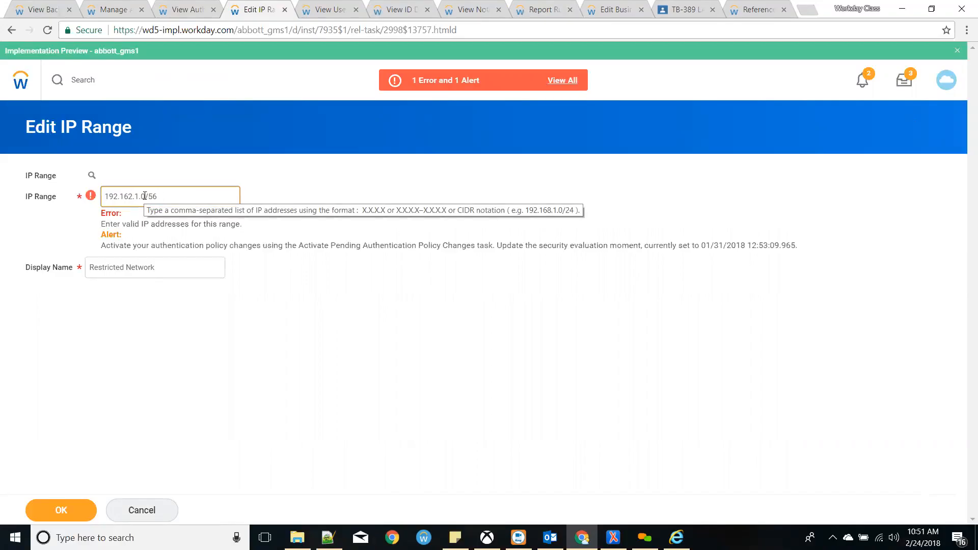
{"action": "left_click_drag", "start_coordinate": [144, 196], "coordinate": [192, 195]}
{"action": "type", "text": "-"}
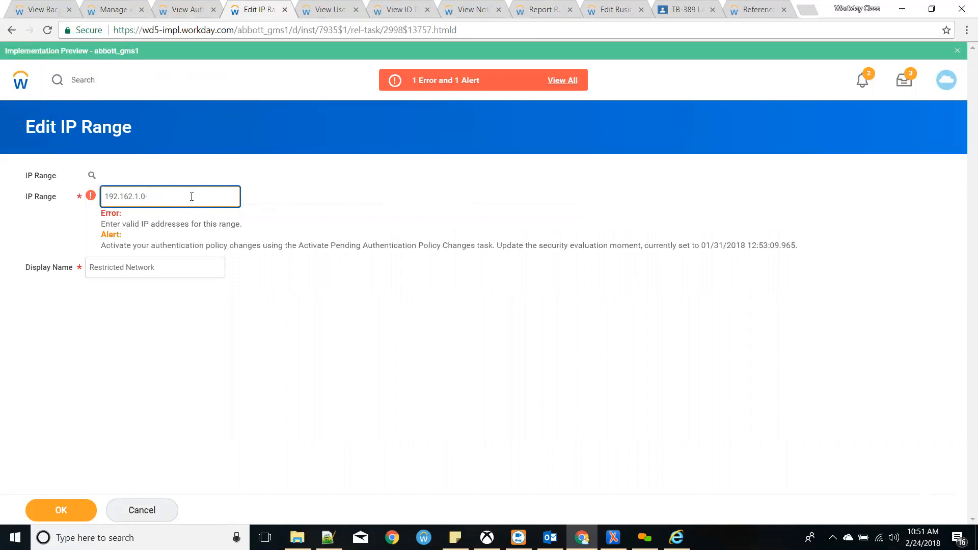
{"action": "type", "text": "192.162.1.100"}
- Validate the 192.162.1.0-192.162.1.100 range, review the policy alert, then cancel the edit
{"action": "left_click", "coordinate": [326, 198]}
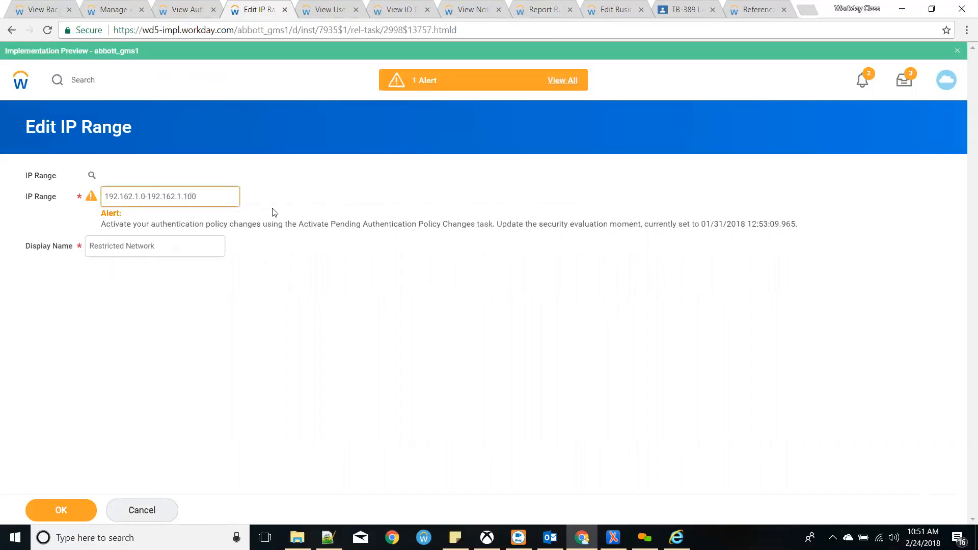
{"action": "double_click", "coordinate": [142, 196]}
{"action": "left_click_drag", "start_coordinate": [148, 196], "coordinate": [216, 201]}
{"action": "left_click", "coordinate": [227, 202]}
{"action": "left_click", "coordinate": [304, 185]}
{"action": "left_click_drag", "start_coordinate": [102, 225], "coordinate": [306, 228]}
{"action": "left_click", "coordinate": [321, 245]}
{"action": "left_click_drag", "start_coordinate": [208, 198], "coordinate": [39, 191]}
{"action": "left_click", "coordinate": [381, 205]}
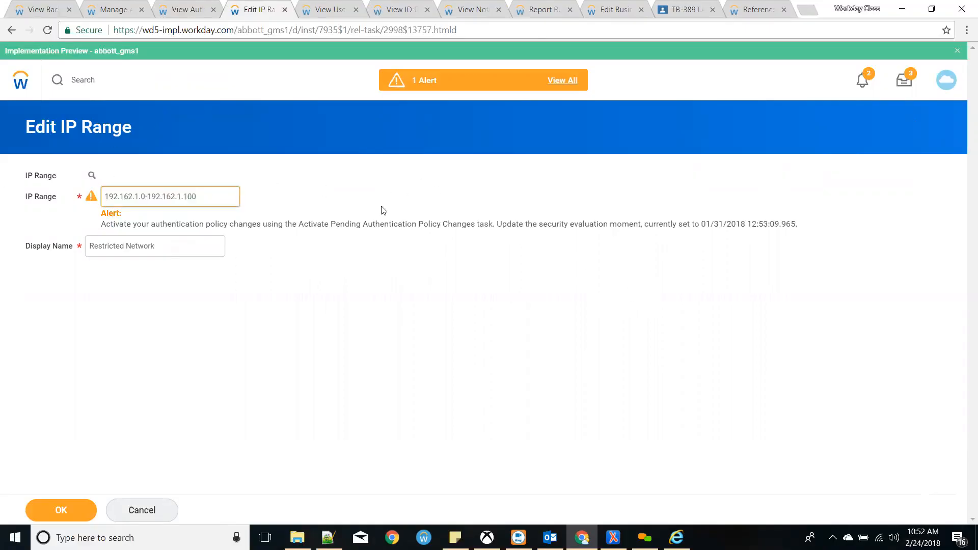
{"action": "left_click", "coordinate": [164, 511]}
- Discard the IP Range changes and highlight Rule - d's allowed authentication type
{"action": "left_click", "coordinate": [428, 321]}
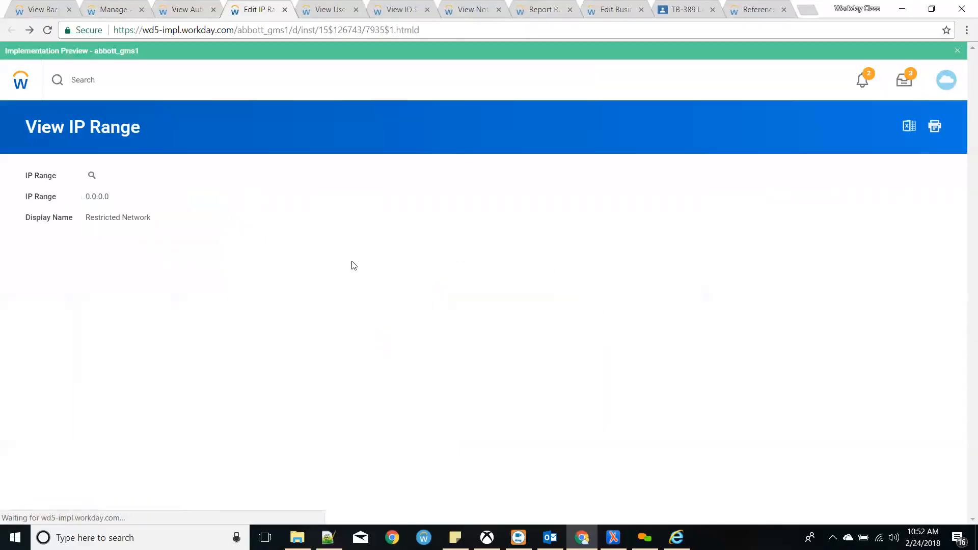
{"action": "left_click", "coordinate": [185, 8]}
{"action": "left_click", "coordinate": [453, 408]}
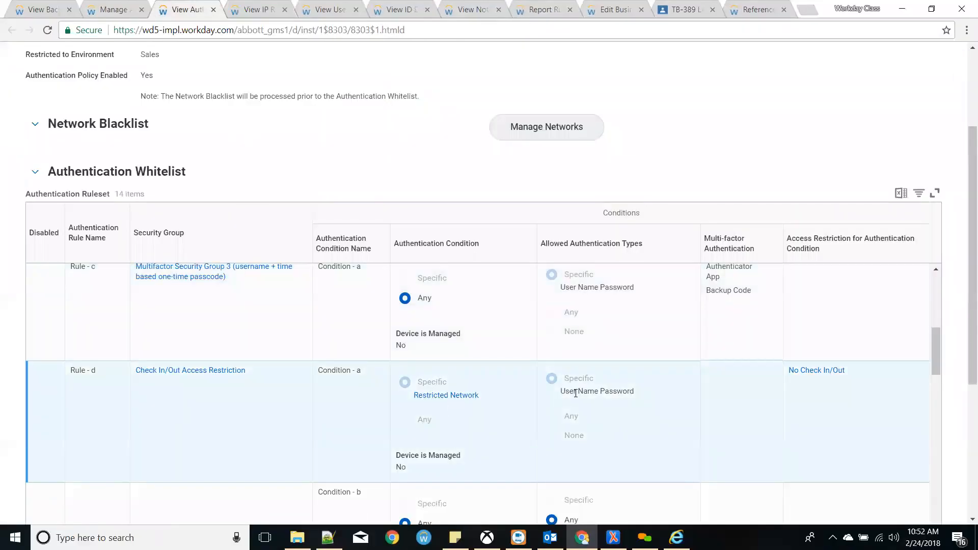
{"action": "left_click_drag", "start_coordinate": [561, 392], "coordinate": [635, 394]}
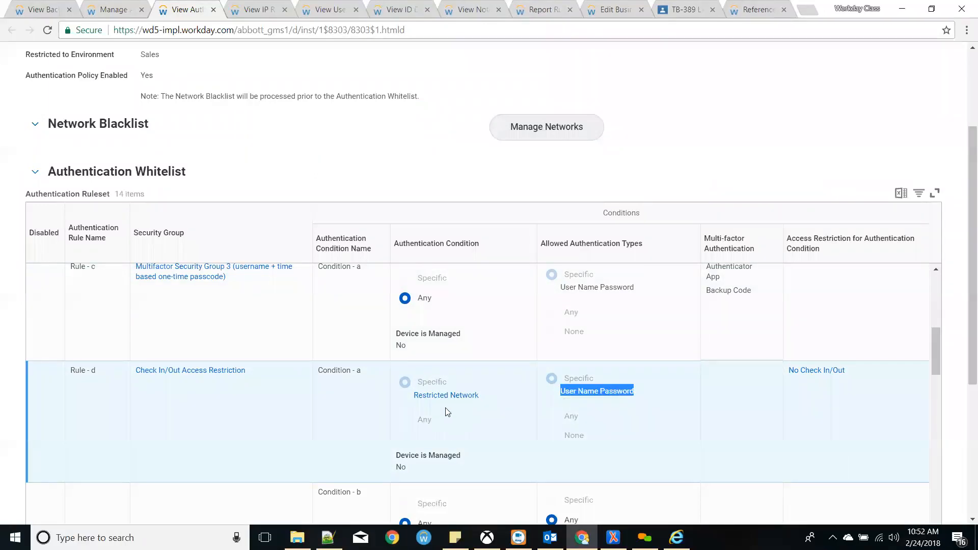
{"action": "left_click", "coordinate": [640, 458]}
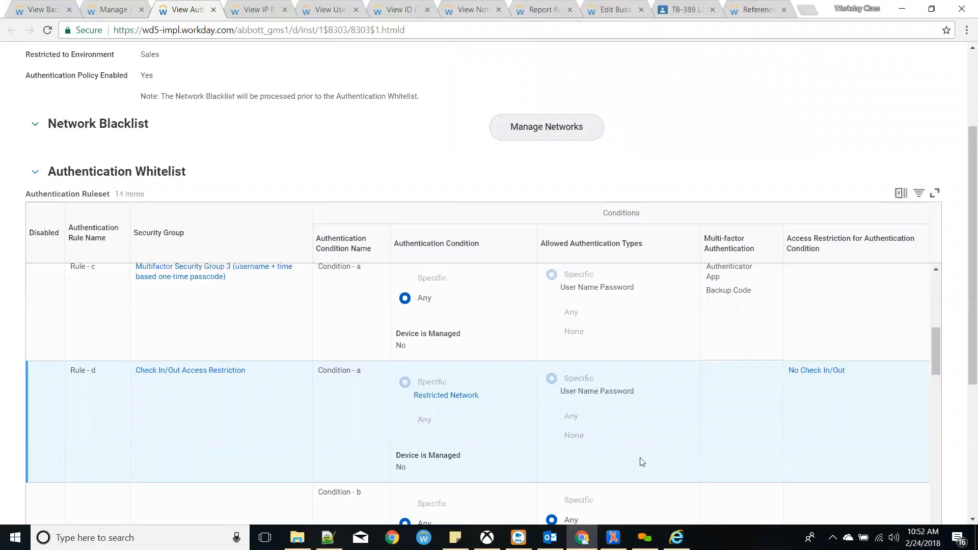
- Scroll the whitelist to Rule - e and open its No Export to PDF/Excel restriction
{"action": "scroll", "coordinate": [628, 410], "scroll_direction": "down", "scroll_amount": 3}
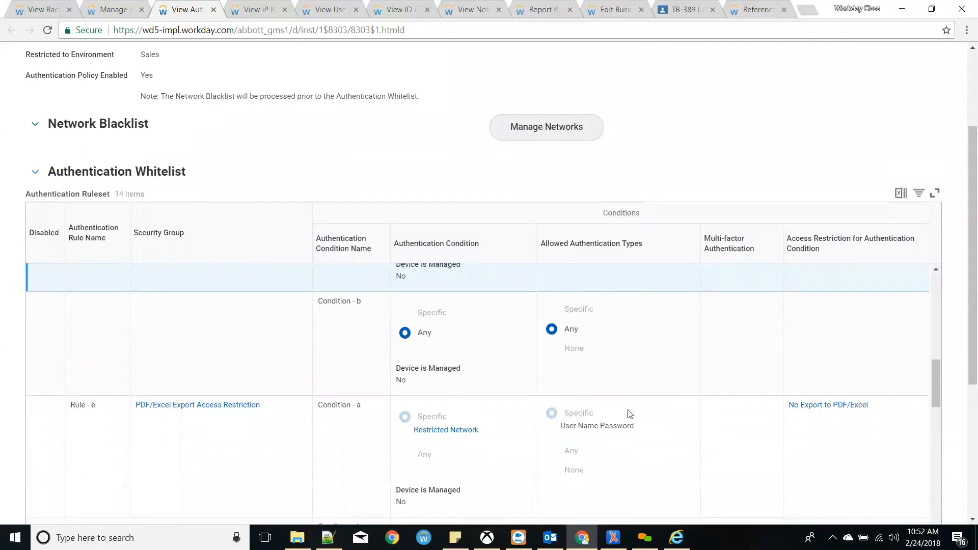
{"action": "scroll", "coordinate": [630, 414], "scroll_direction": "down", "scroll_amount": 1}
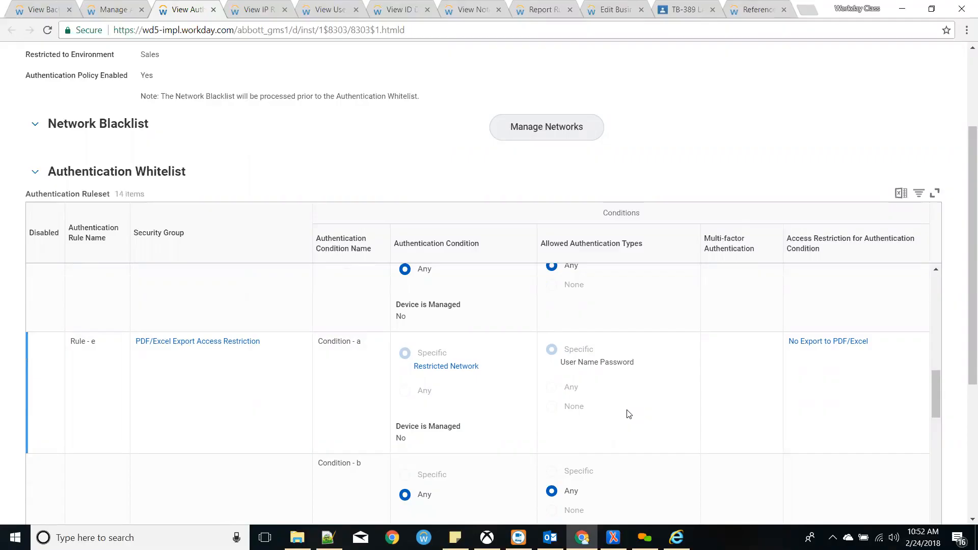
{"action": "left_click", "coordinate": [825, 345]}
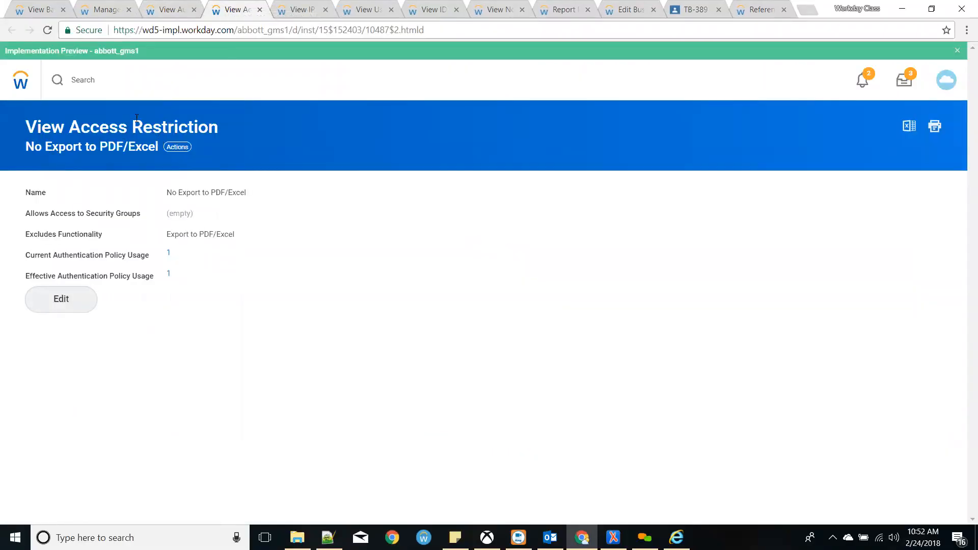
- Search Workday for the access restriction task, refining 'cre access' to drop the create keyword
{"action": "left_click", "coordinate": [134, 87]}
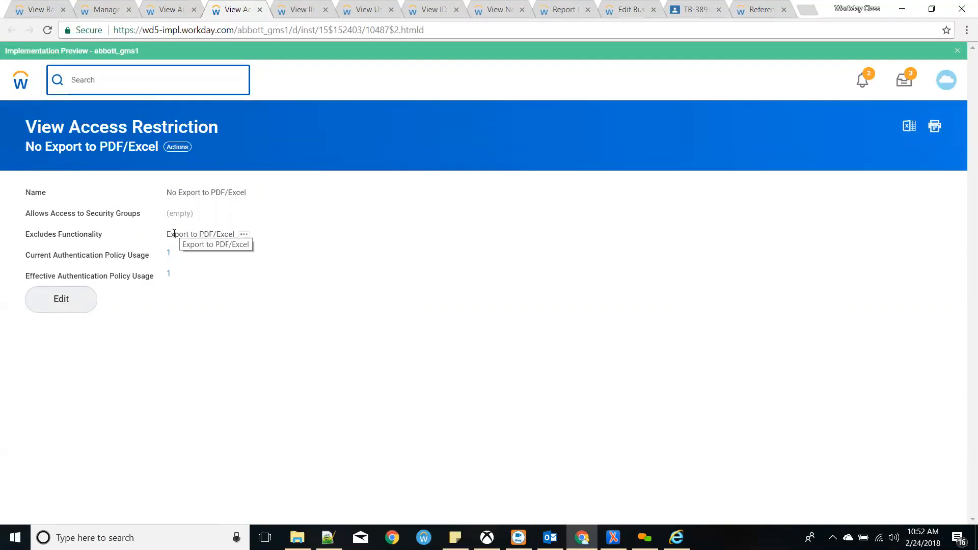
{"action": "left_click_drag", "start_coordinate": [174, 233], "coordinate": [214, 237]}
{"action": "left_click", "coordinate": [213, 238]}
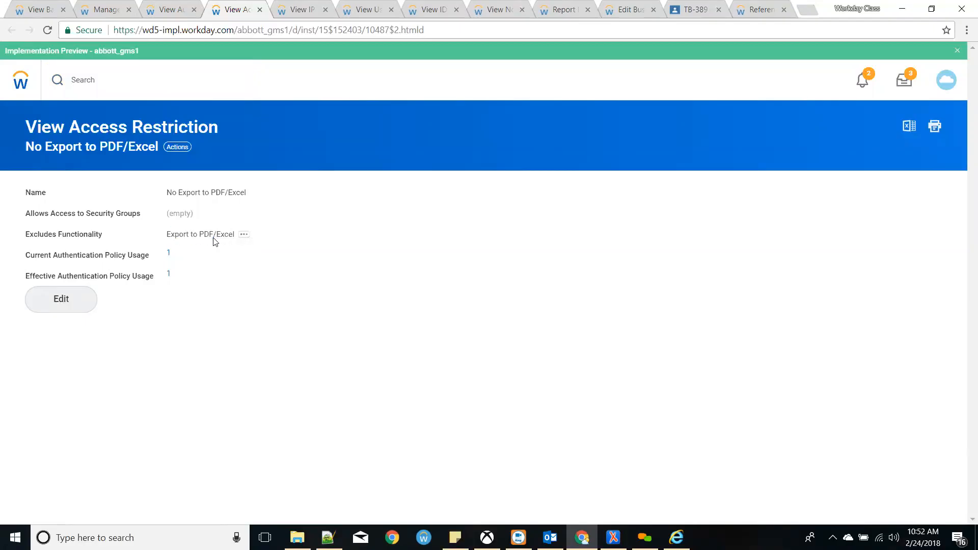
{"action": "left_click", "coordinate": [48, 72]}
{"action": "type", "text": "cre access"}
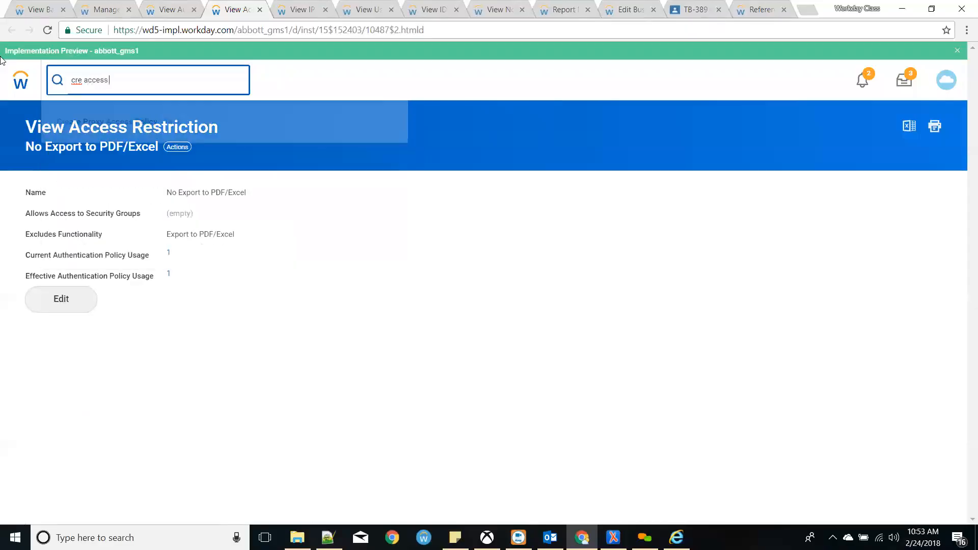
{"action": "key", "text": "Down"}
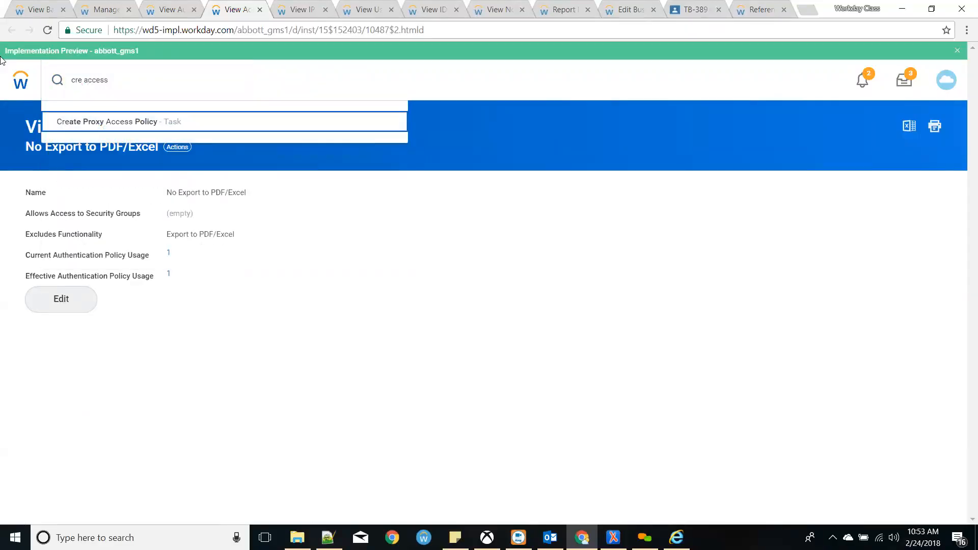
{"action": "left_click", "coordinate": [118, 77]}
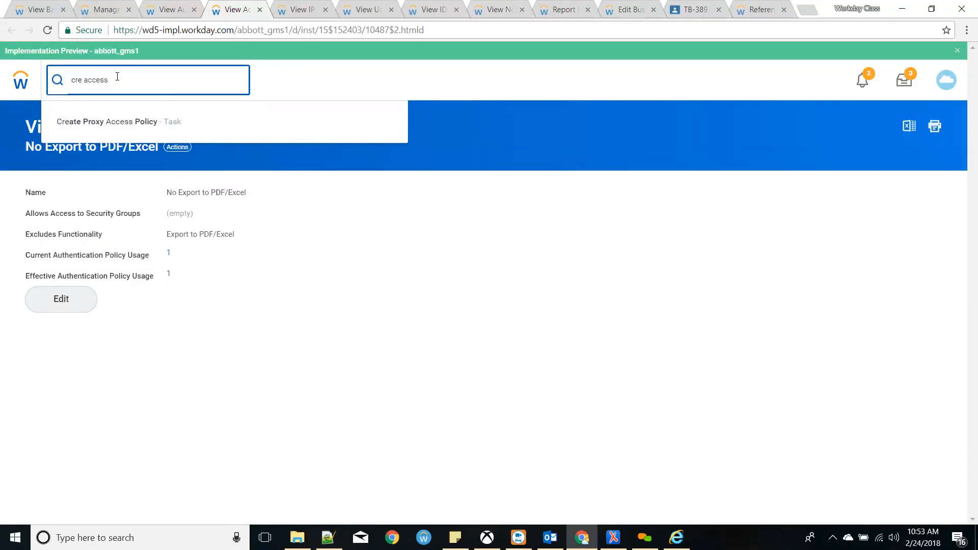
{"action": "key", "text": "BackSpace"}
{"action": "type", "text": "re"}
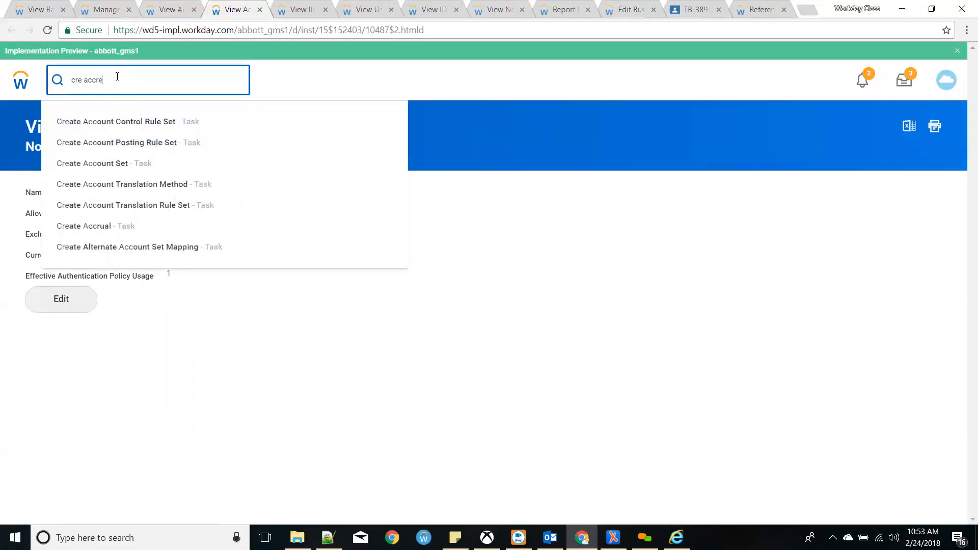
{"action": "key", "text": "BackSpace"}
{"action": "key", "text": "BackSpace"}
{"action": "key", "text": "BackSpace"}
{"action": "type", "text": "res"}
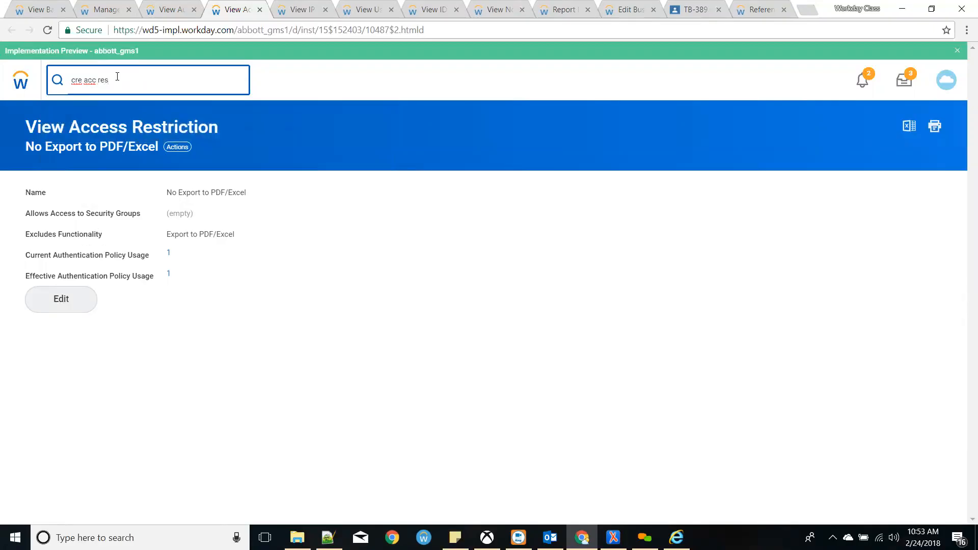
{"action": "key", "text": "BackSpace"}
{"action": "key", "text": "BackSpace"}
{"action": "key", "text": "BackSpace"}
{"action": "key", "text": "BackSpace"}
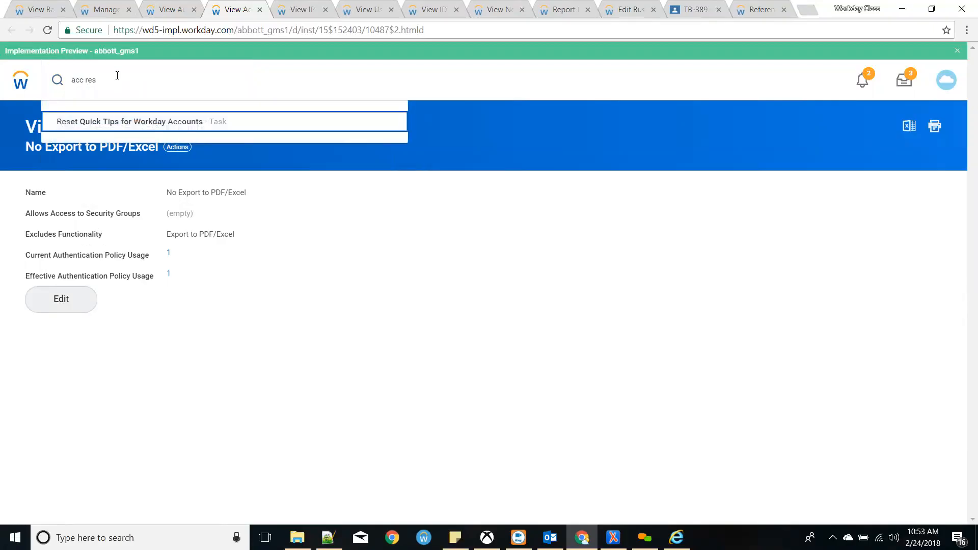
- Review the No Export to PDF/Excel excluded functionality, cancel the edit, and return to the authentication policy
{"action": "left_click", "coordinate": [93, 308]}
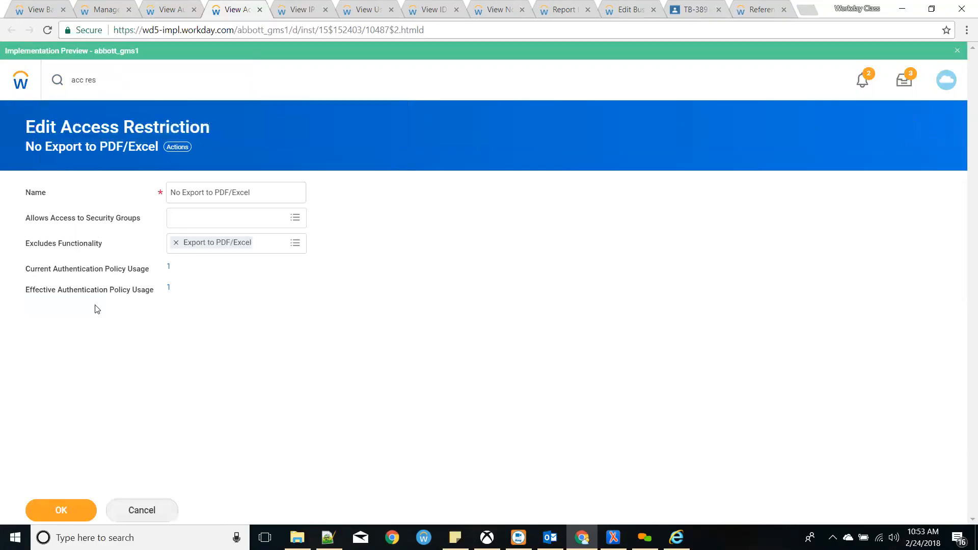
{"action": "left_click", "coordinate": [279, 243]}
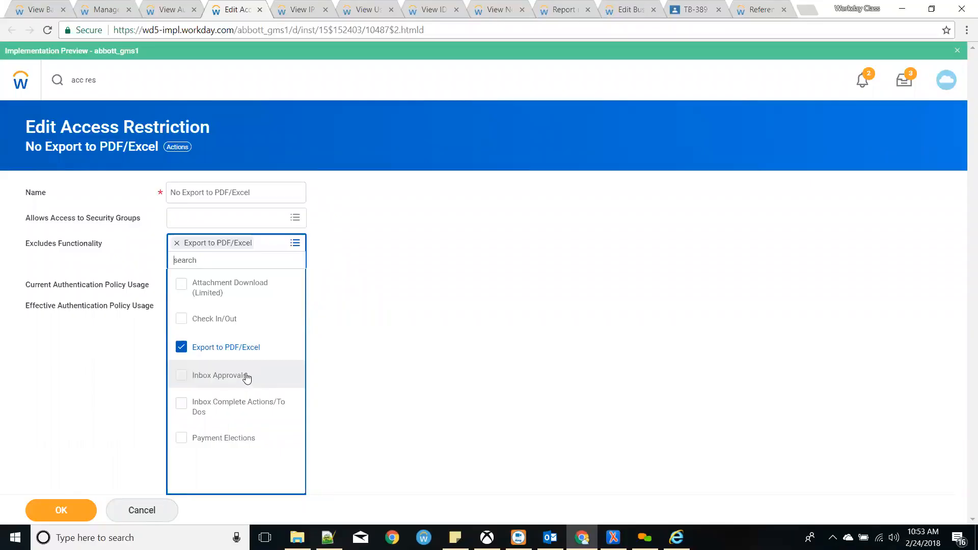
{"action": "left_click", "coordinate": [360, 389]}
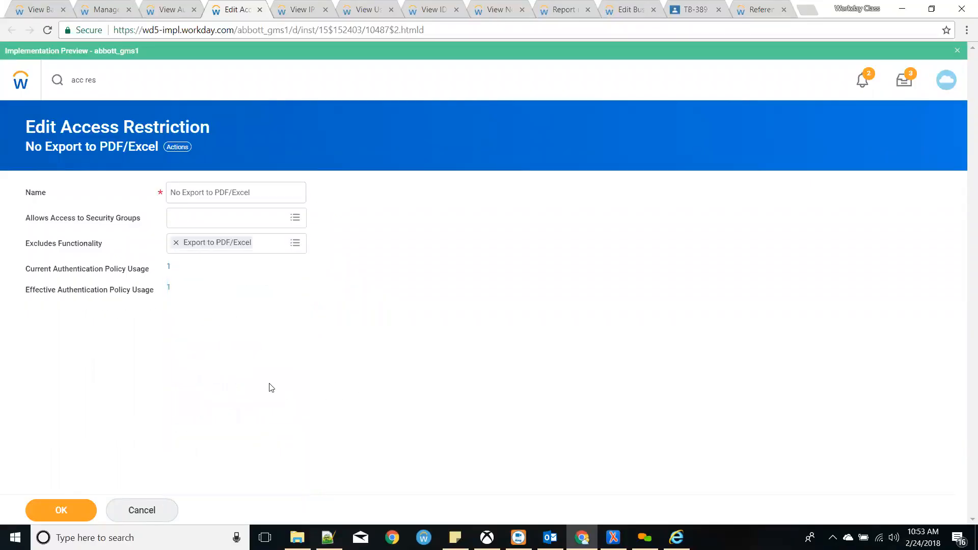
{"action": "left_click", "coordinate": [163, 509]}
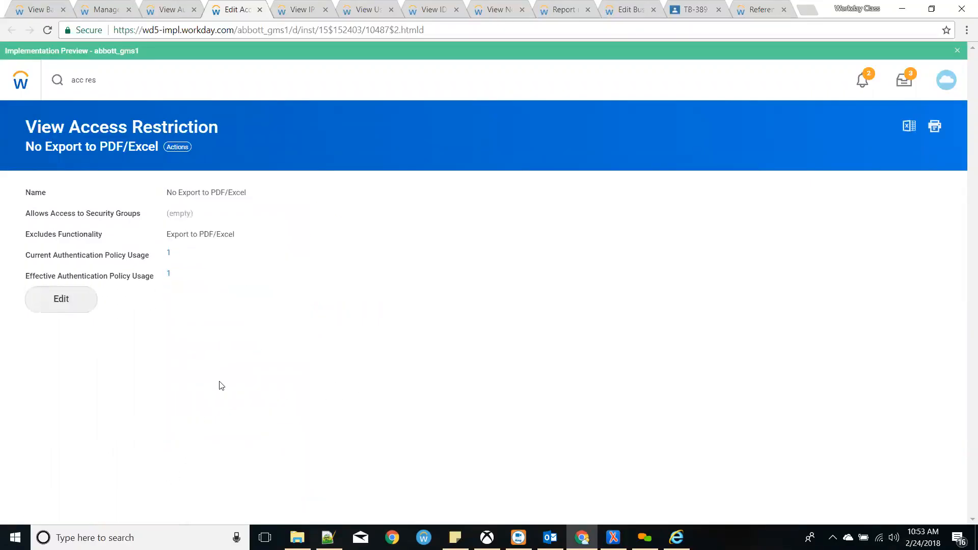
{"action": "left_click", "coordinate": [189, 5]}
- Review the Sales policy's blacklist and whitelist rules, including Rule - h, then return to Workday home
{"action": "scroll", "coordinate": [646, 408], "scroll_direction": "down", "scroll_amount": 5}
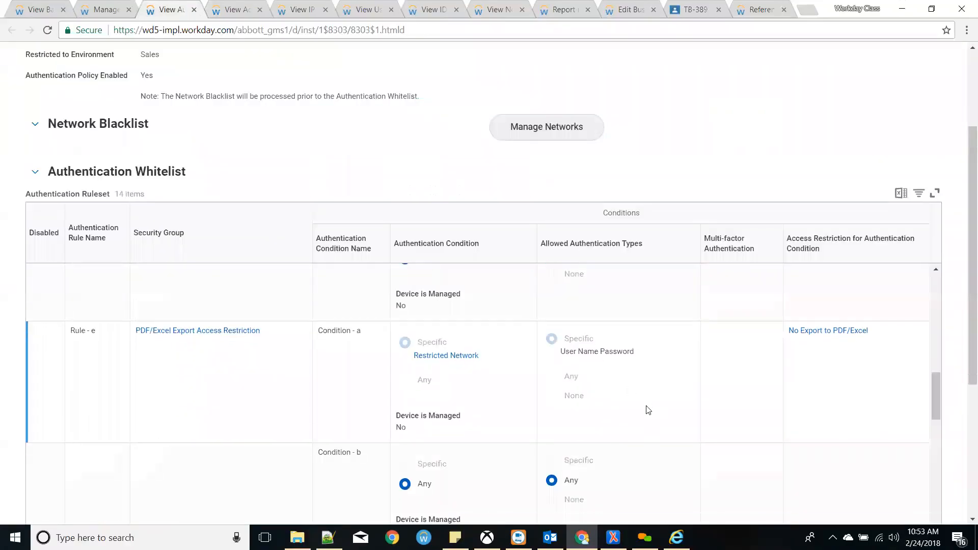
{"action": "scroll", "coordinate": [646, 407], "scroll_direction": "down", "scroll_amount": 6}
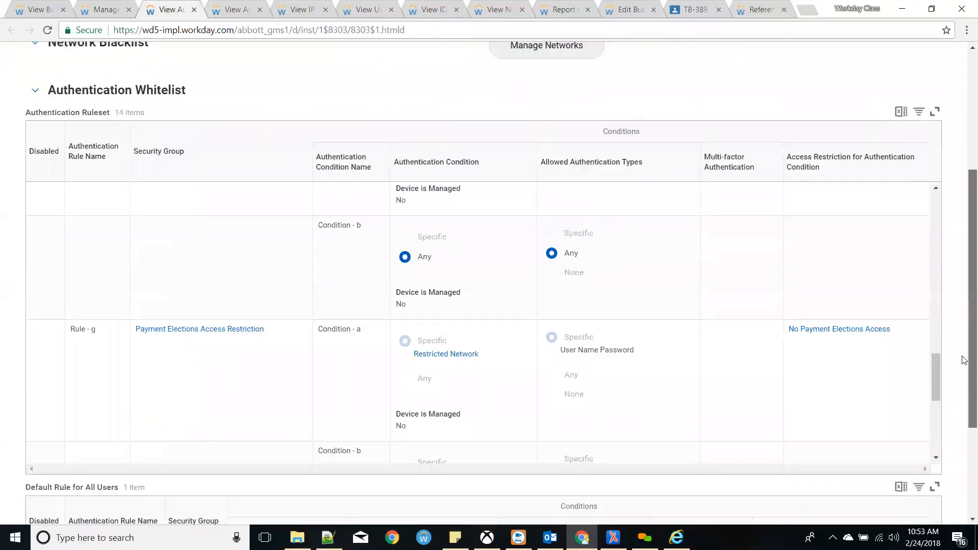
{"action": "scroll", "coordinate": [696, 209], "scroll_direction": "down", "scroll_amount": 5}
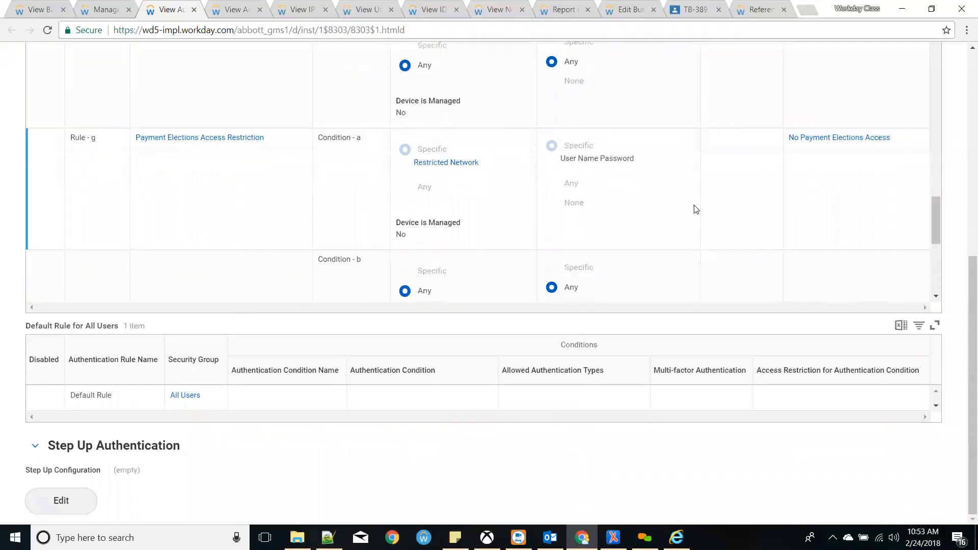
{"action": "scroll", "coordinate": [678, 217], "scroll_direction": "down", "scroll_amount": 3}
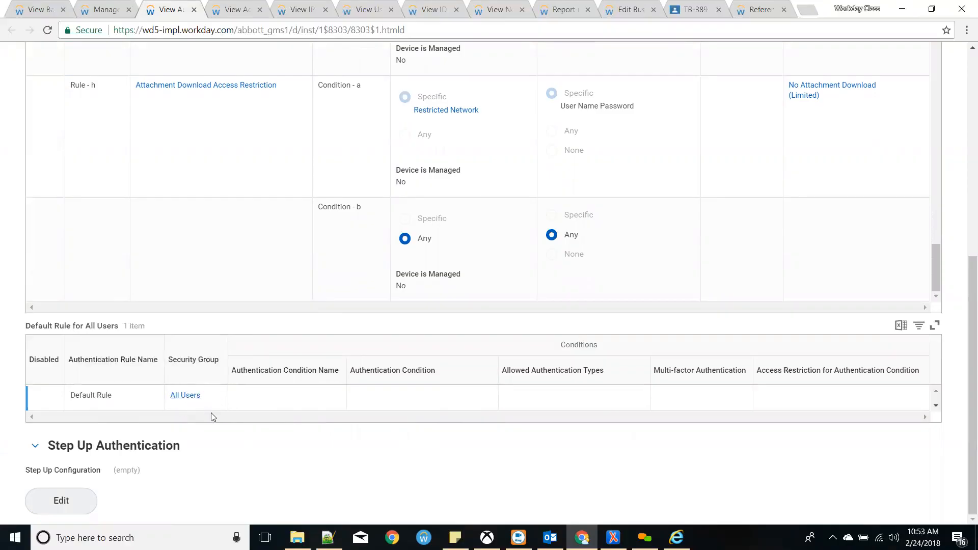
{"action": "mouse_move", "coordinate": [200, 400]}
{"action": "scroll", "coordinate": [442, 406], "scroll_direction": "up", "scroll_amount": 15}
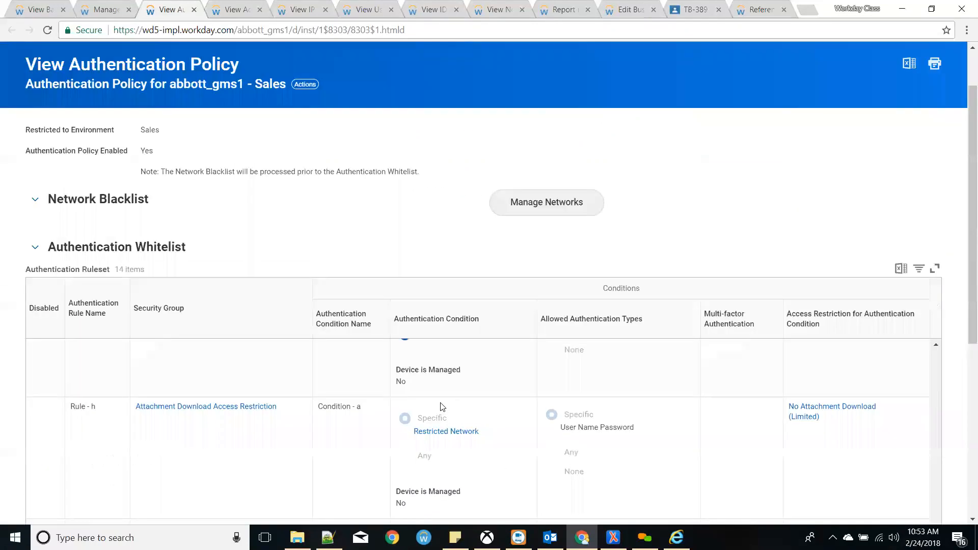
{"action": "scroll", "coordinate": [264, 308], "scroll_direction": "down", "scroll_amount": 10}
{"action": "scroll", "coordinate": [192, 152], "scroll_direction": "up", "scroll_amount": 5}
{"action": "scroll", "coordinate": [194, 146], "scroll_direction": "up", "scroll_amount": 15}
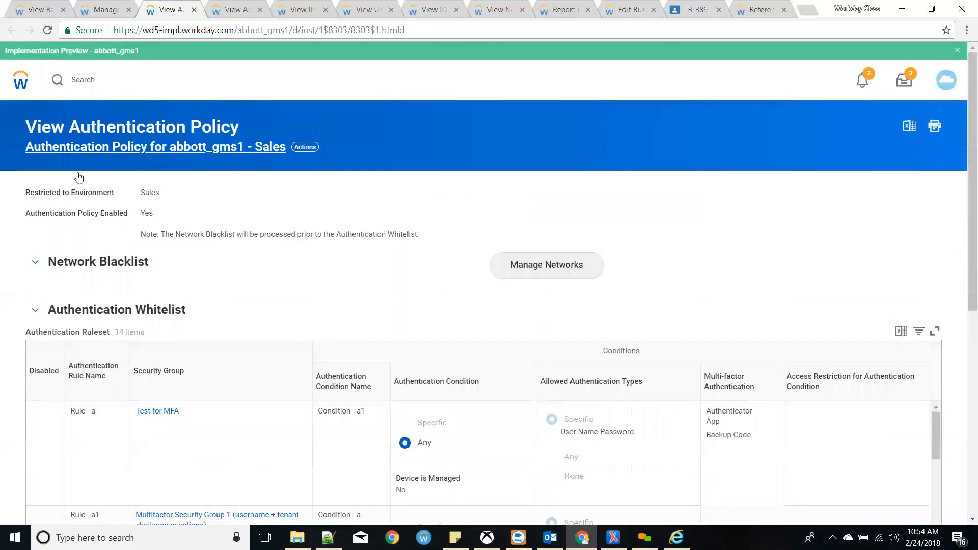
{"action": "scroll", "coordinate": [236, 203], "scroll_direction": "down", "scroll_amount": 4}
{"action": "scroll", "coordinate": [236, 204], "scroll_direction": "up", "scroll_amount": 4}
{"action": "scroll", "coordinate": [356, 351], "scroll_direction": "down", "scroll_amount": 5}
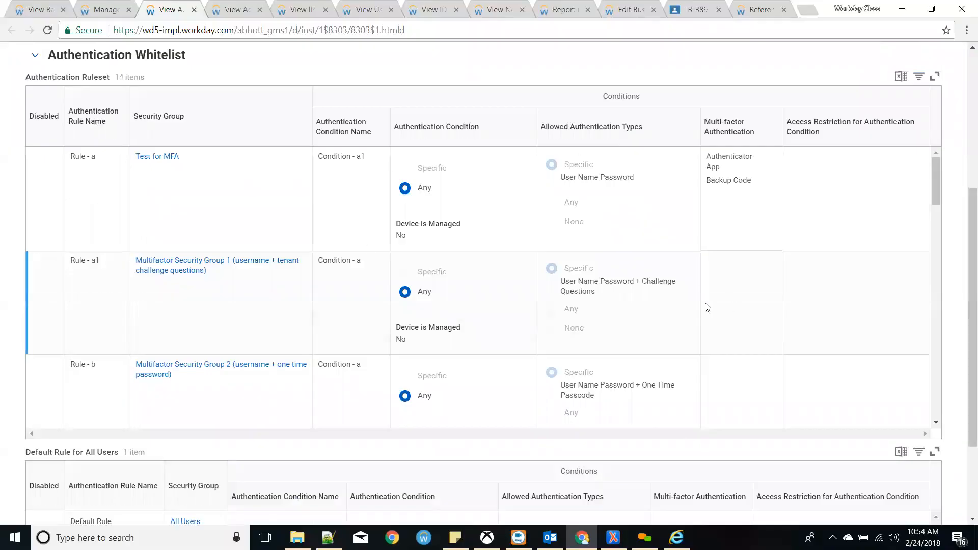
{"action": "scroll", "coordinate": [363, 216], "scroll_direction": "up", "scroll_amount": 5}
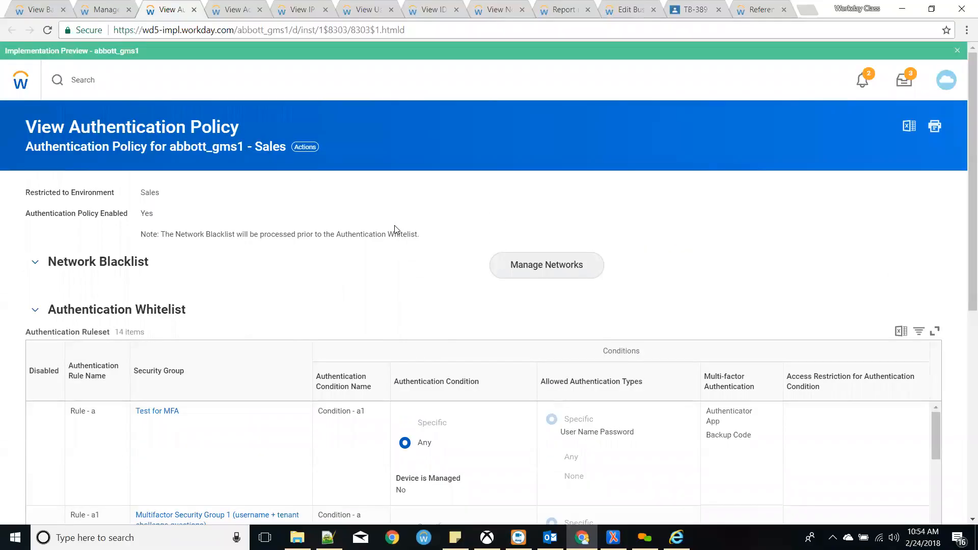
{"action": "left_click", "coordinate": [20, 80]}
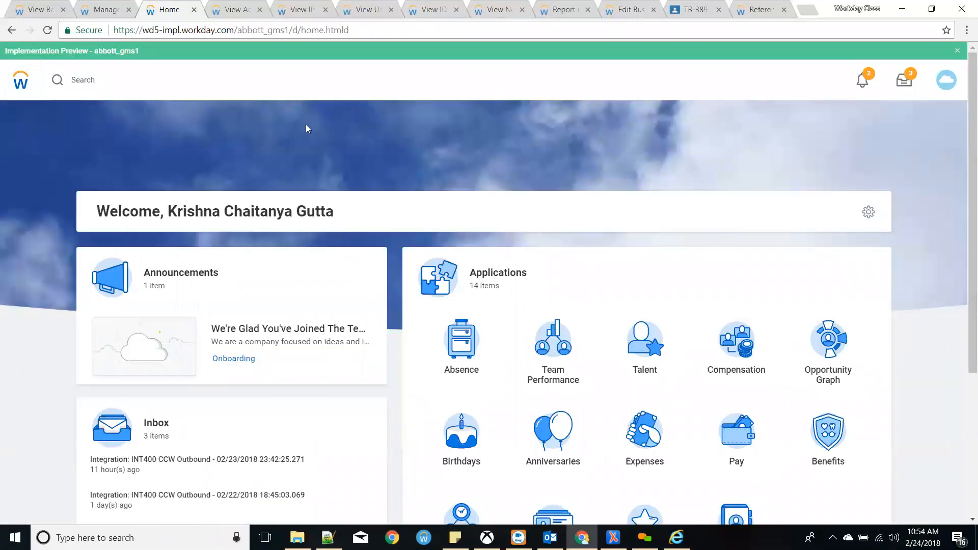
- Return to the Manage Authentication Policies page and highlight the Note about VCR IP ranges
{"action": "left_click", "coordinate": [103, 10]}
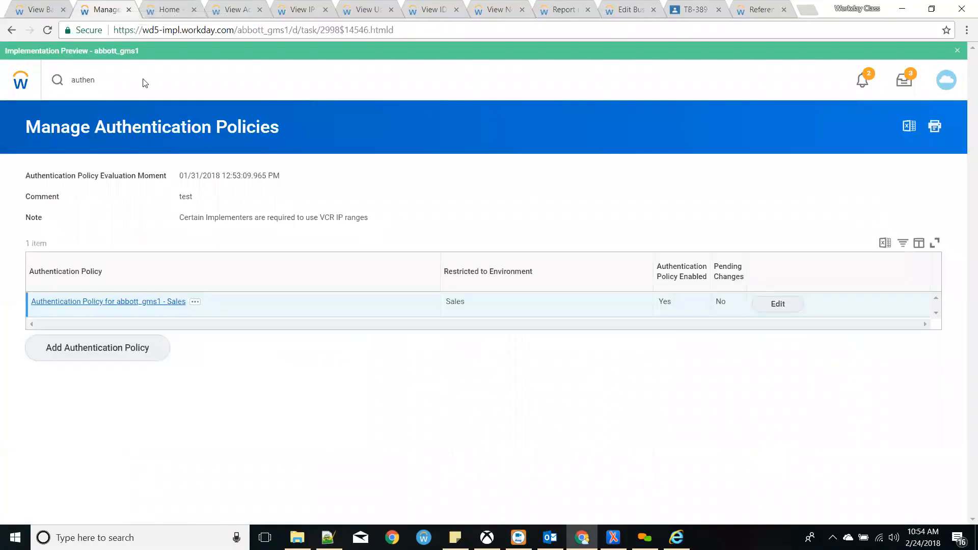
{"action": "left_click_drag", "start_coordinate": [374, 219], "coordinate": [179, 220]}
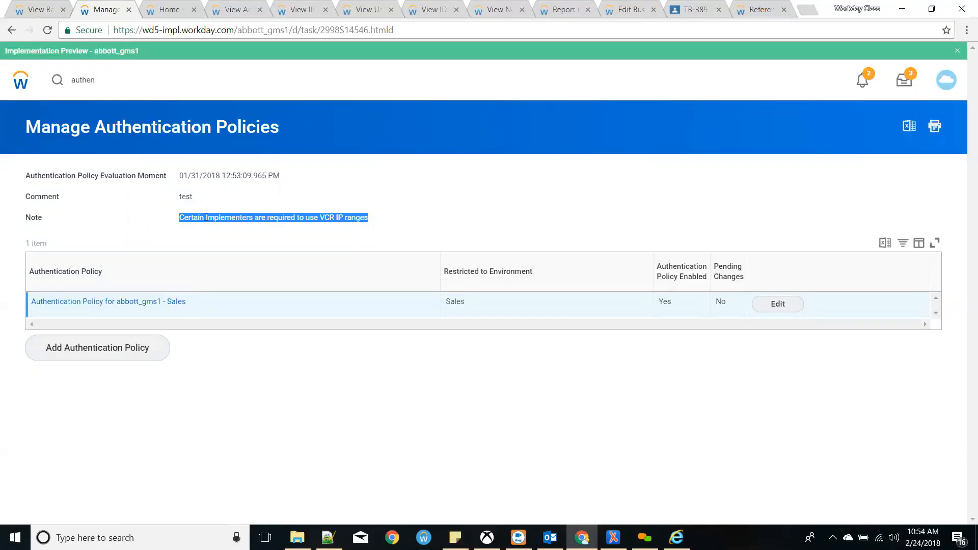
{"action": "left_click", "coordinate": [364, 234]}
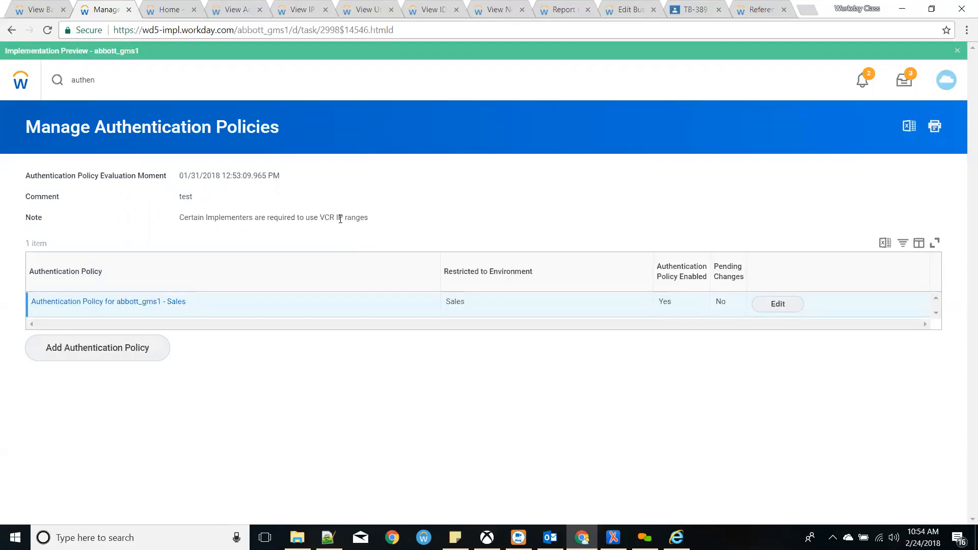
{"action": "triple_click", "coordinate": [178, 229]}
{"action": "left_click", "coordinate": [199, 219]}
- Close the seven leftover home, policy view, report and business process pages
{"action": "left_click", "coordinate": [194, 10]}
{"action": "left_click", "coordinate": [194, 9]}
{"action": "left_click", "coordinate": [194, 10]}
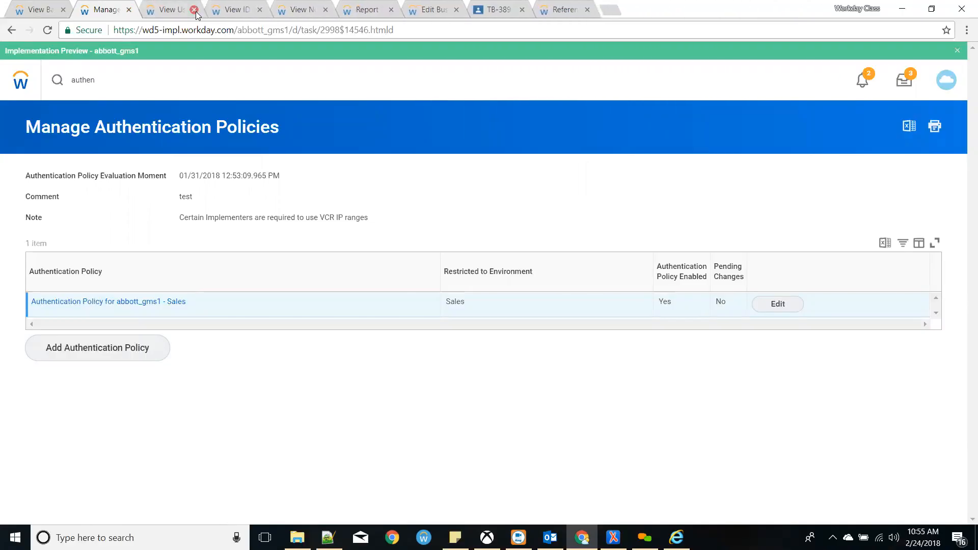
{"action": "left_click", "coordinate": [194, 10]}
{"action": "left_click", "coordinate": [194, 9]}
{"action": "left_click", "coordinate": [195, 10]}
{"action": "left_click", "coordinate": [196, 10]}
{"action": "left_click", "coordinate": [195, 10]}
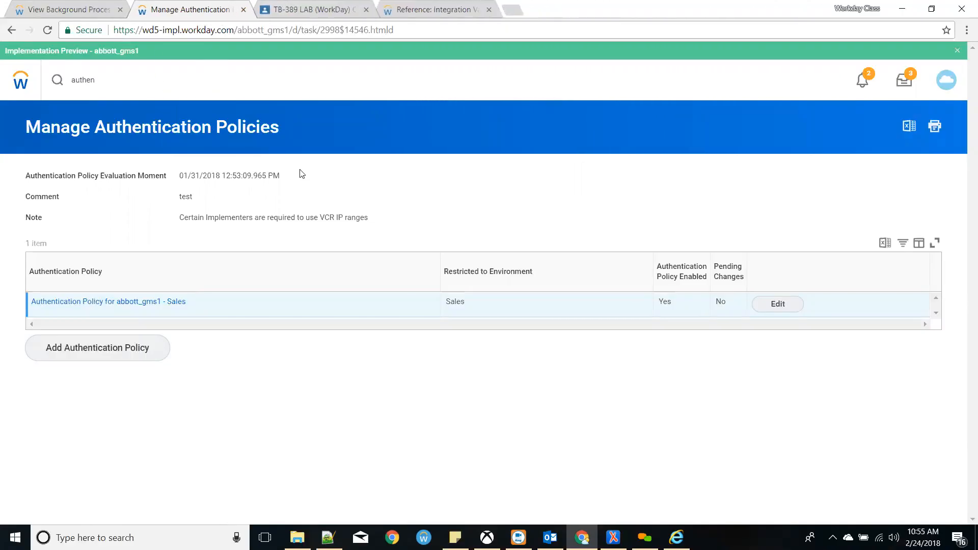
{"action": "left_click_drag", "start_coordinate": [285, 138], "coordinate": [30, 136]}
{"action": "left_click", "coordinate": [28, 136]}
- Clear the old 'authen' search text and bring up the Integration Value Attributes reference page
{"action": "left_click_drag", "start_coordinate": [132, 82], "coordinate": [3, 75]}
{"action": "type", "text": "on"}
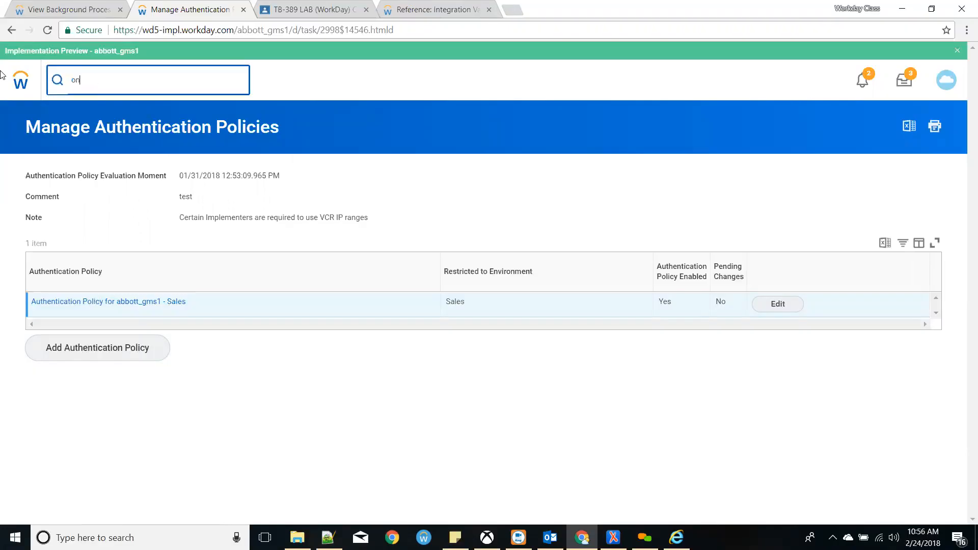
{"action": "type", "text": "e ti"}
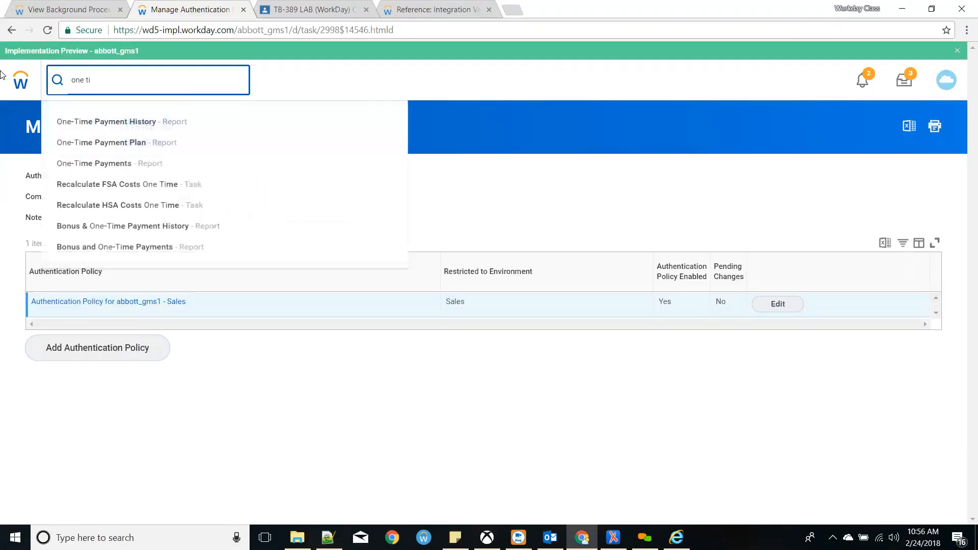
{"action": "key", "text": "BackSpace"}
{"action": "key", "text": "BackSpace"}
{"action": "key", "text": "BackSpace"}
{"action": "key", "text": "BackSpace"}
{"action": "key", "text": "BackSpace"}
{"action": "key", "text": "BackSpace"}
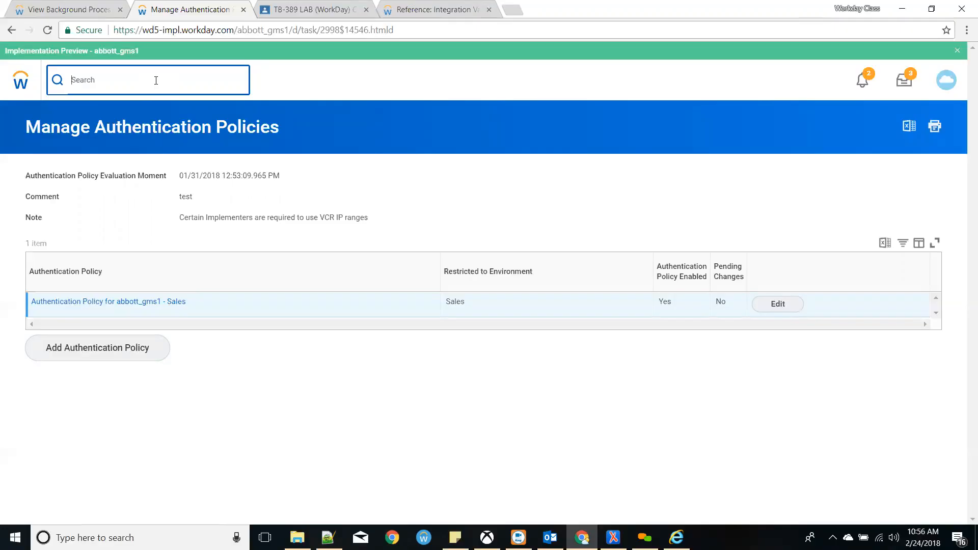
{"action": "left_click", "coordinate": [444, 10]}
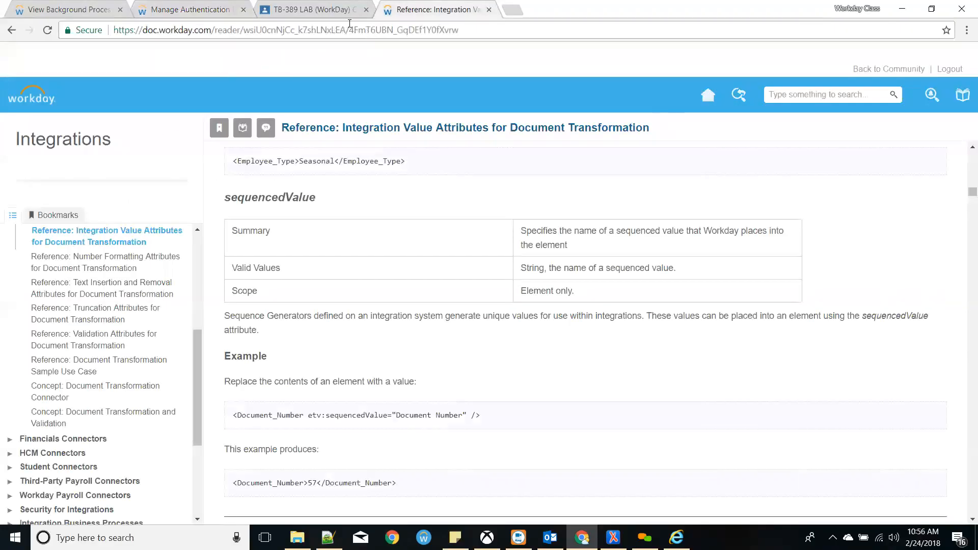
- Go to Workday Community and search for 'one time passcode'
{"action": "left_click", "coordinate": [511, 10]}
{"action": "type", "text": "co"}
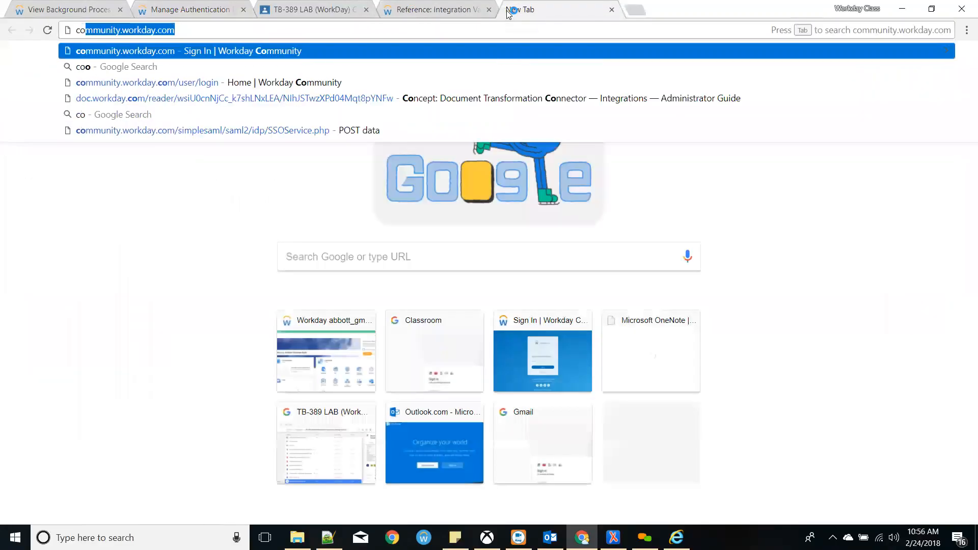
{"action": "key", "text": "Return"}
{"action": "left_click", "coordinate": [239, 77]}
{"action": "type", "text": "one time pay"}
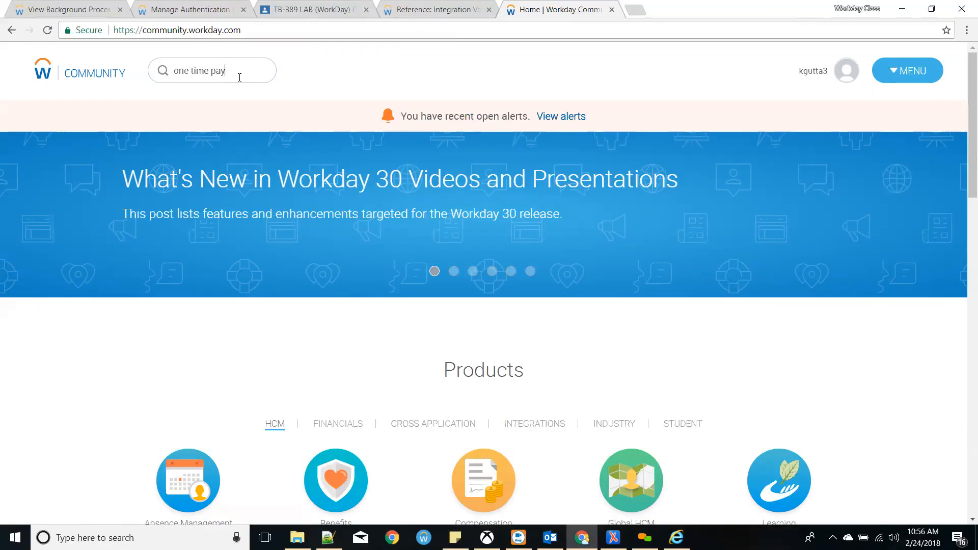
{"action": "type", "text": "code"}
{"action": "key", "text": "Return"}
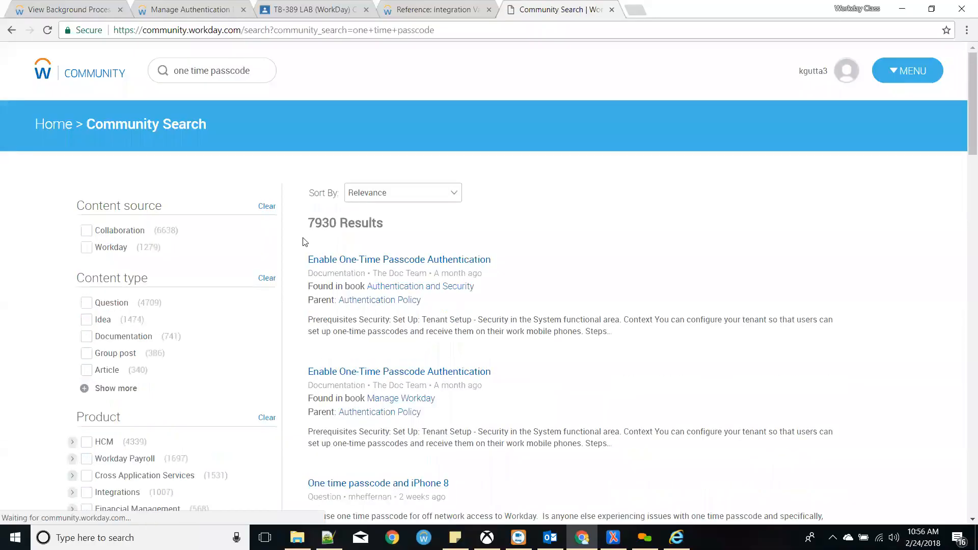
- Open the Enable One-Time Passcode Authentication result, read it, and return to the search results
{"action": "middle_click", "coordinate": [396, 261]}
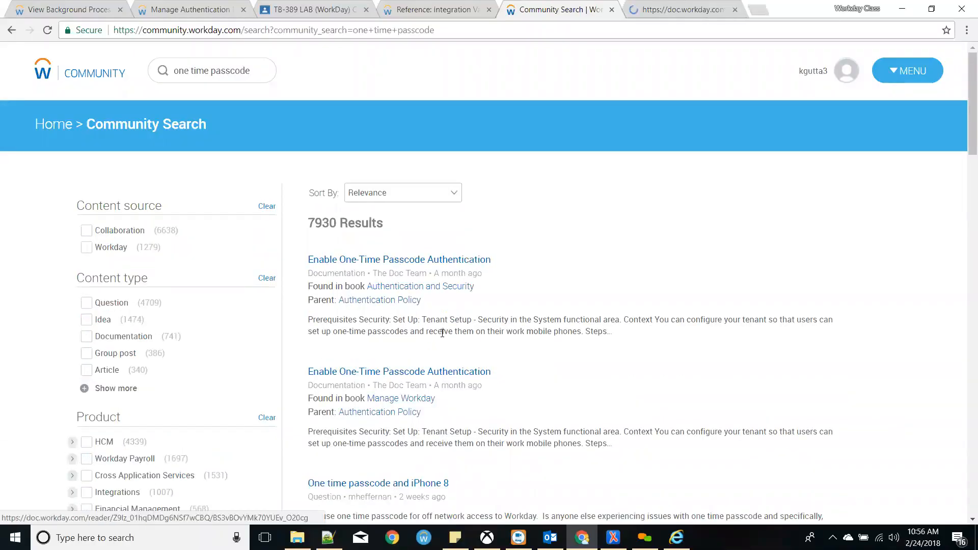
{"action": "left_click", "coordinate": [488, 10]}
{"action": "left_click", "coordinate": [525, 11]}
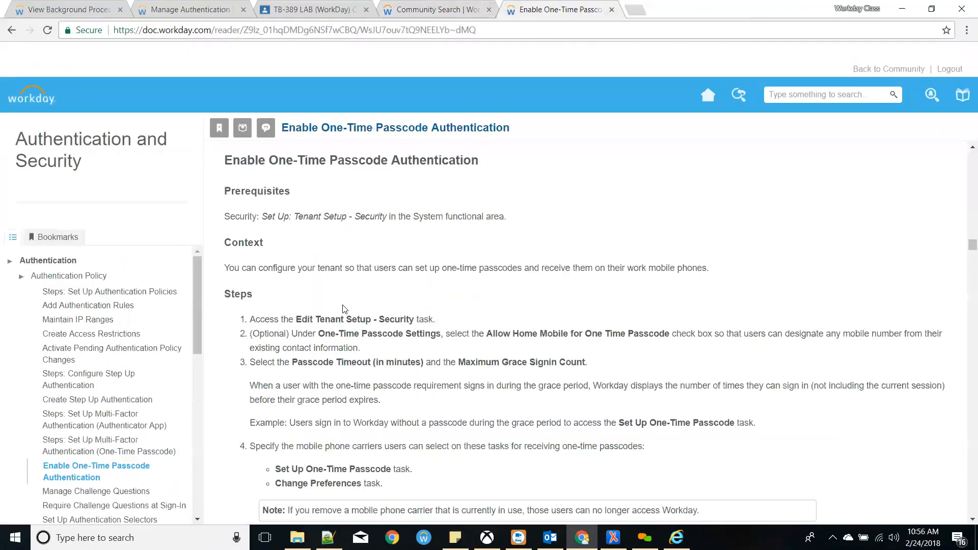
{"action": "scroll", "coordinate": [324, 332], "scroll_direction": "down", "scroll_amount": 1}
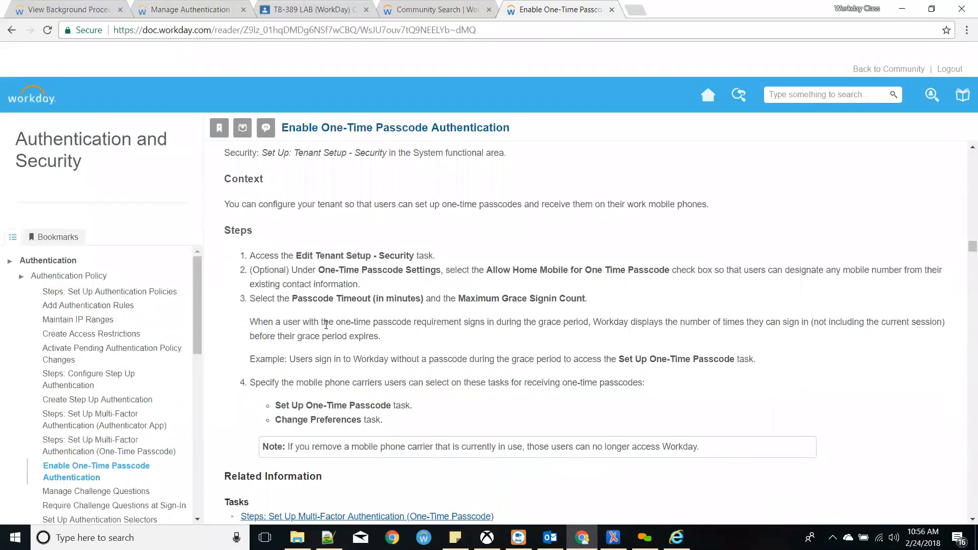
{"action": "scroll", "coordinate": [325, 323], "scroll_direction": "down", "scroll_amount": 1}
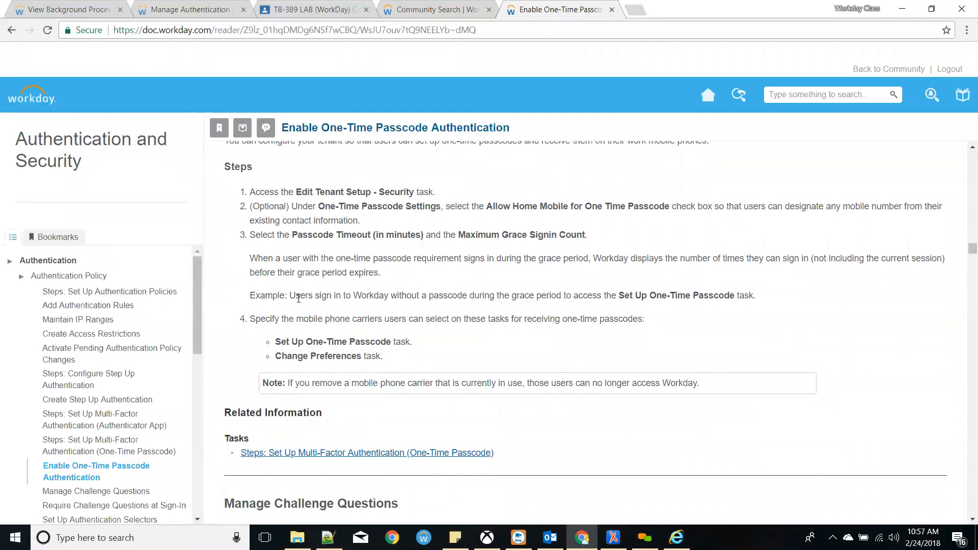
{"action": "scroll", "coordinate": [377, 354], "scroll_direction": "down", "scroll_amount": 2}
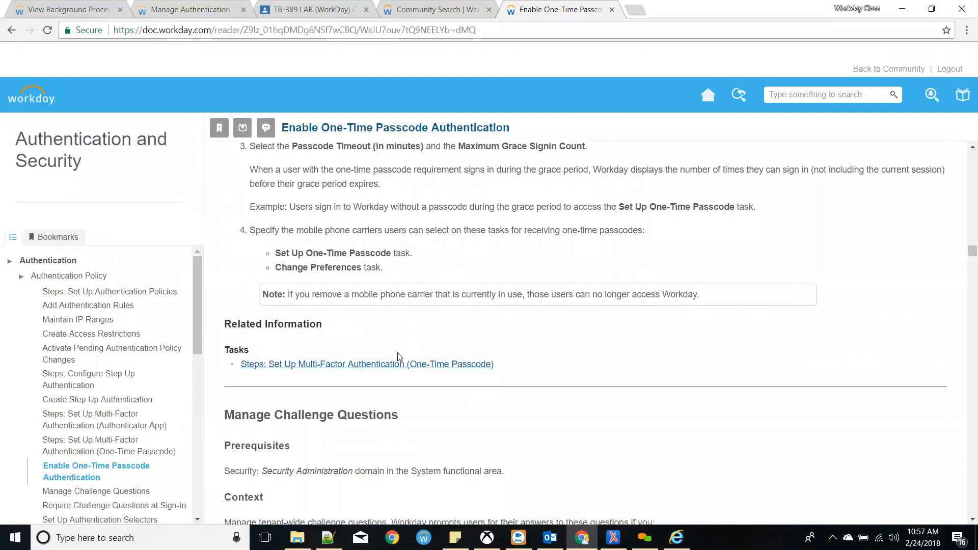
{"action": "scroll", "coordinate": [399, 357], "scroll_direction": "down", "scroll_amount": 1}
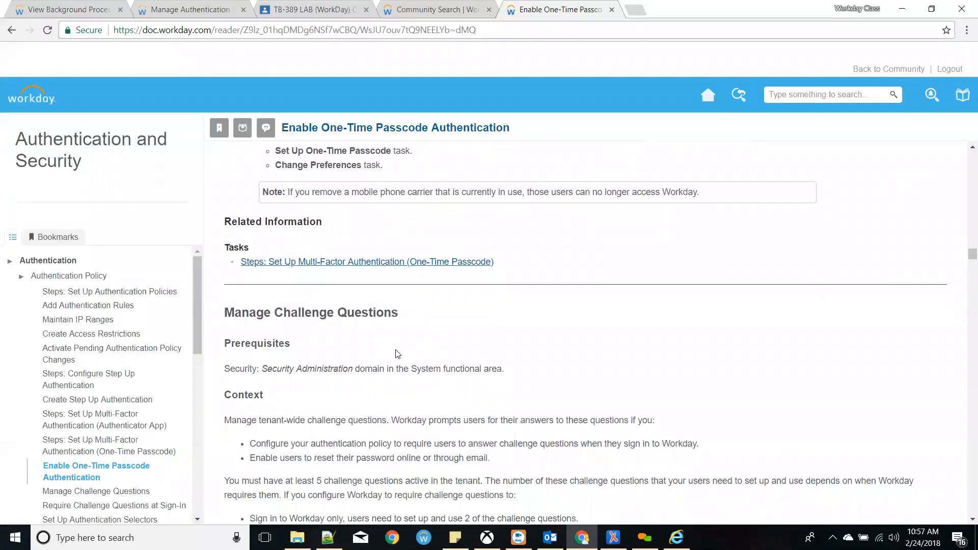
{"action": "scroll", "coordinate": [370, 323], "scroll_direction": "down", "scroll_amount": 5}
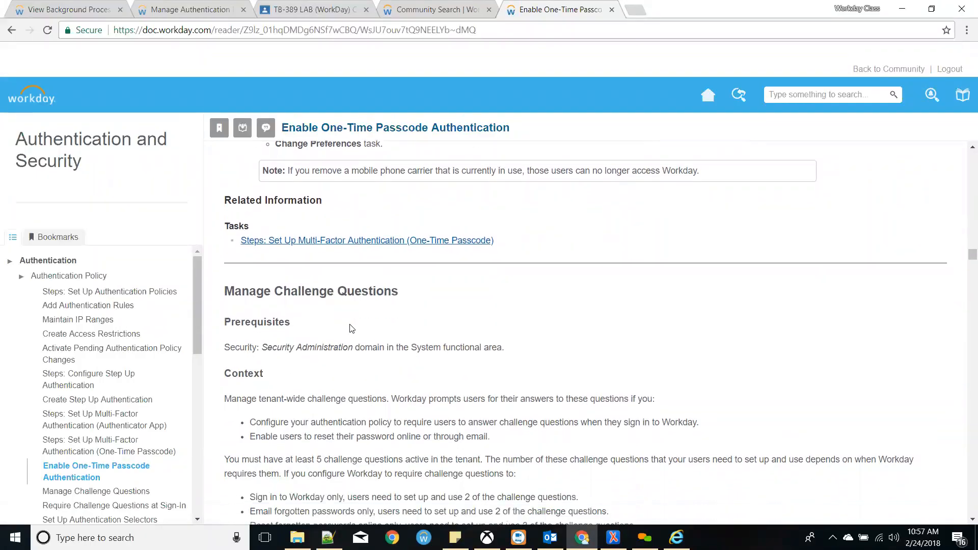
{"action": "scroll", "coordinate": [350, 322], "scroll_direction": "down", "scroll_amount": 5}
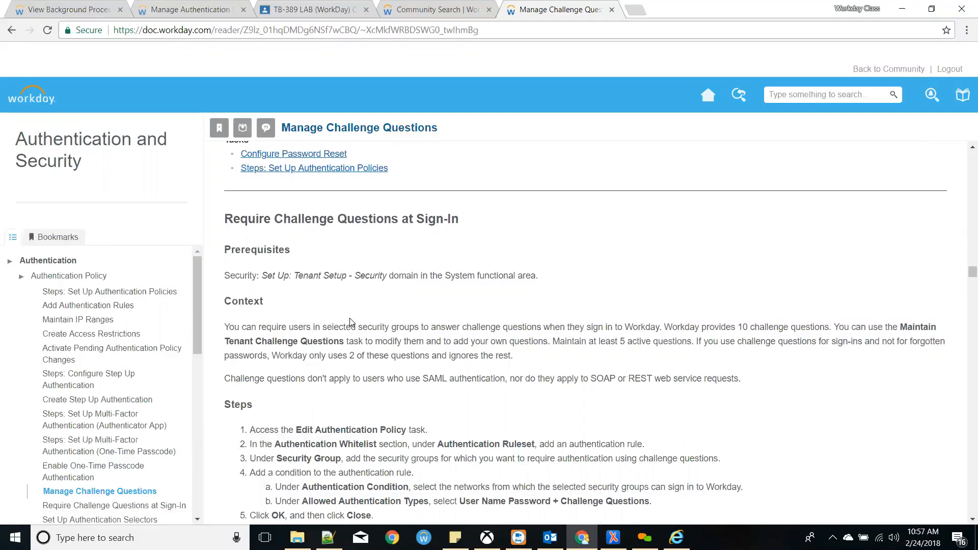
{"action": "left_click", "coordinate": [407, 8]}
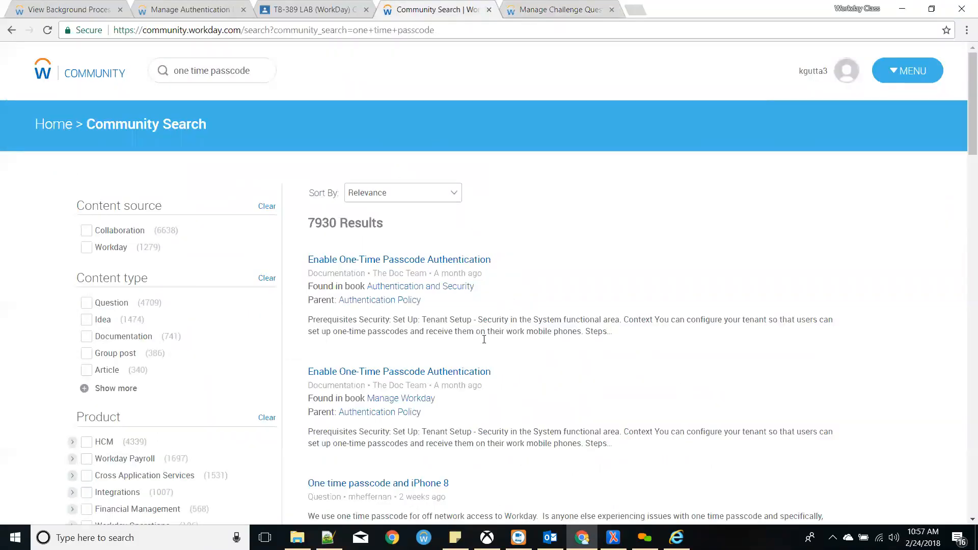
- Open the MFA - One Time Passcode Text Message question separately and close Manage Authentication Policies
{"action": "scroll", "coordinate": [479, 357], "scroll_direction": "down", "scroll_amount": 4}
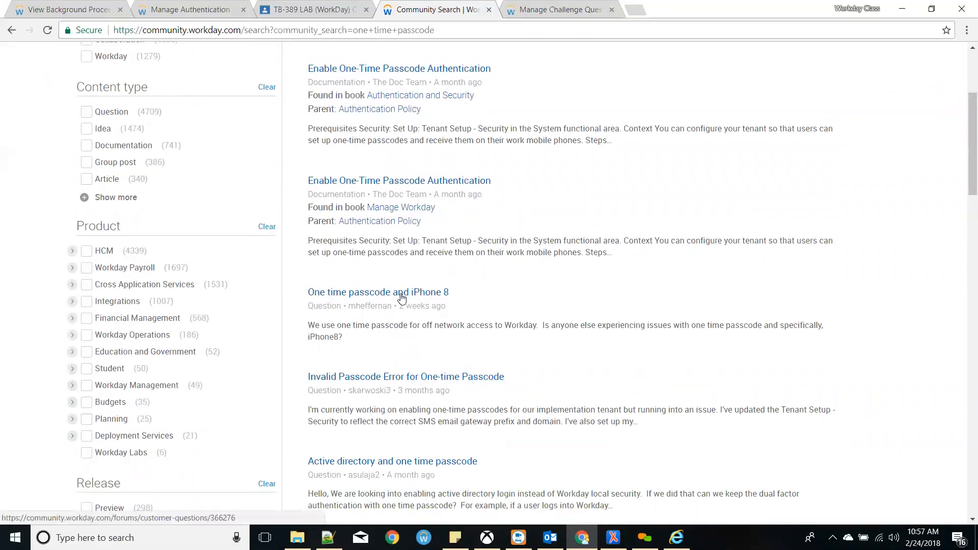
{"action": "scroll", "coordinate": [414, 390], "scroll_direction": "down", "scroll_amount": 3}
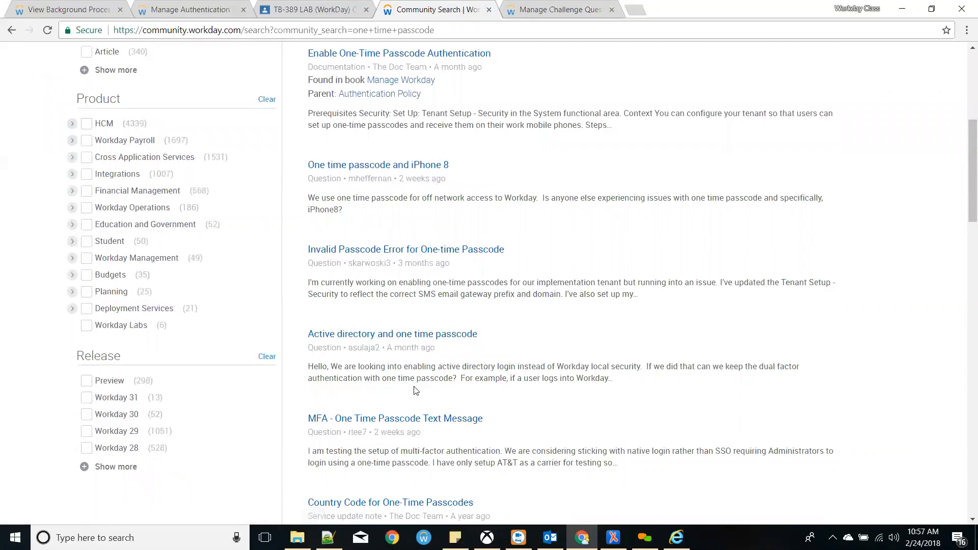
{"action": "middle_click", "coordinate": [424, 422]}
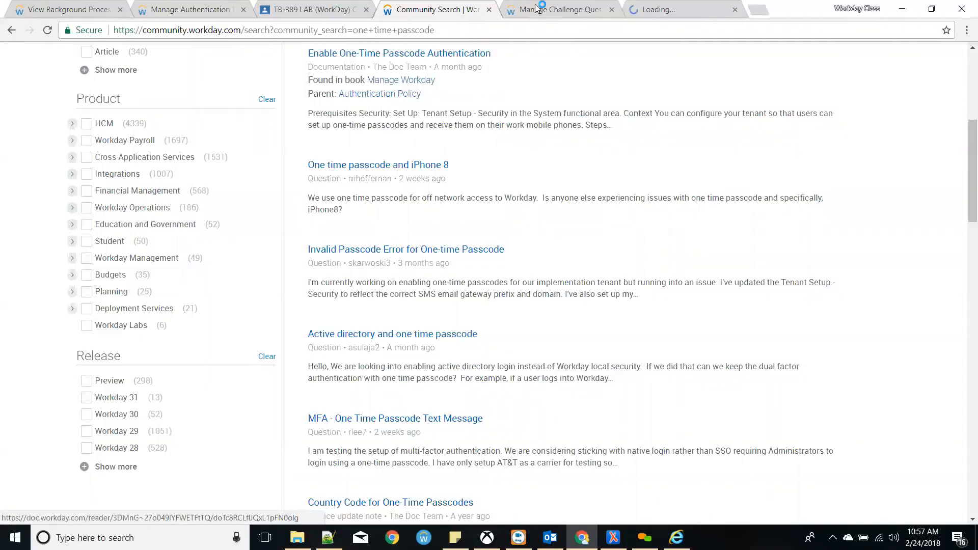
{"action": "left_click_drag", "start_coordinate": [561, 9], "coordinate": [390, 9]}
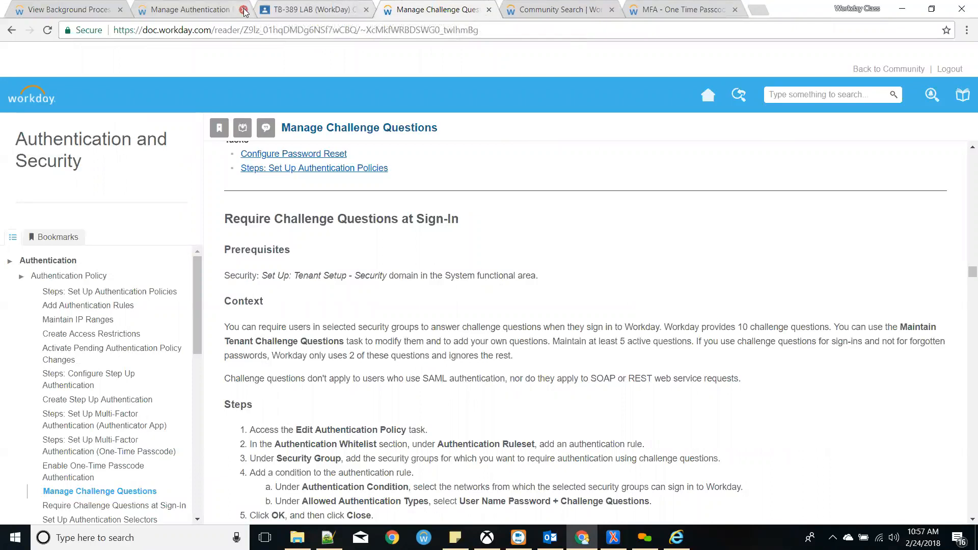
{"action": "left_click", "coordinate": [244, 9]}
{"action": "left_click", "coordinate": [554, 9]}
- Read the question's AT&T carrier text and comments, then close the challenge questions tab
{"action": "left_click_drag", "start_coordinate": [329, 273], "coordinate": [417, 311]}
{"action": "left_click", "coordinate": [421, 308]}
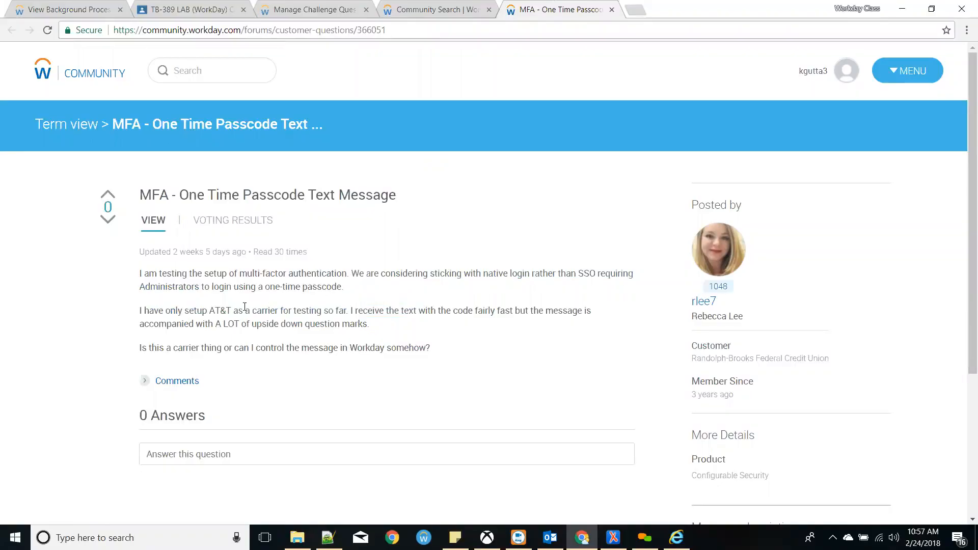
{"action": "left_click_drag", "start_coordinate": [187, 311], "coordinate": [453, 329]}
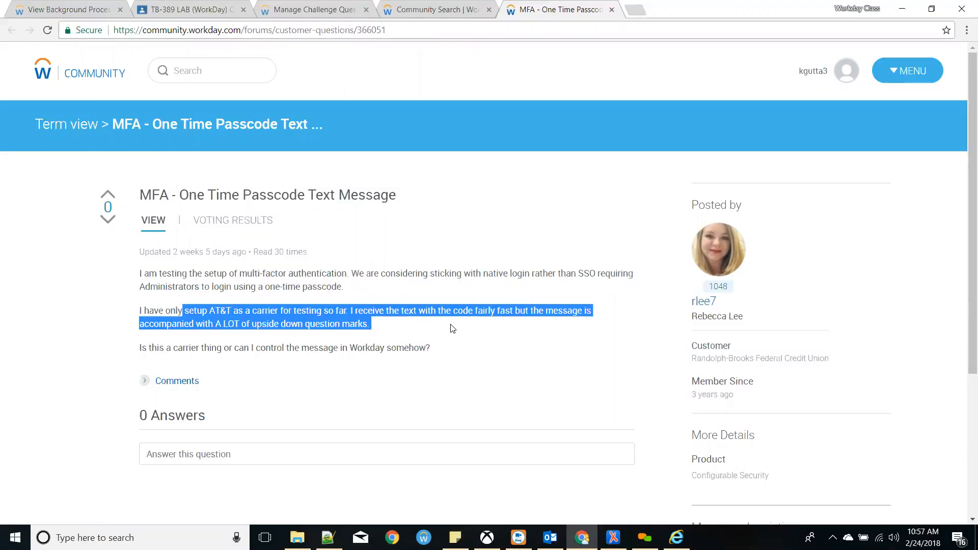
{"action": "left_click", "coordinate": [450, 327]}
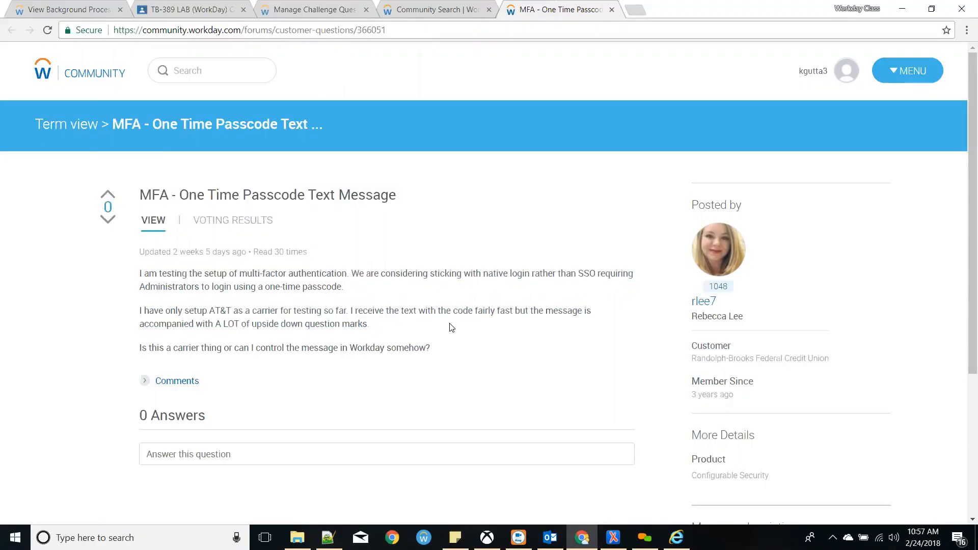
{"action": "left_click", "coordinate": [147, 381]}
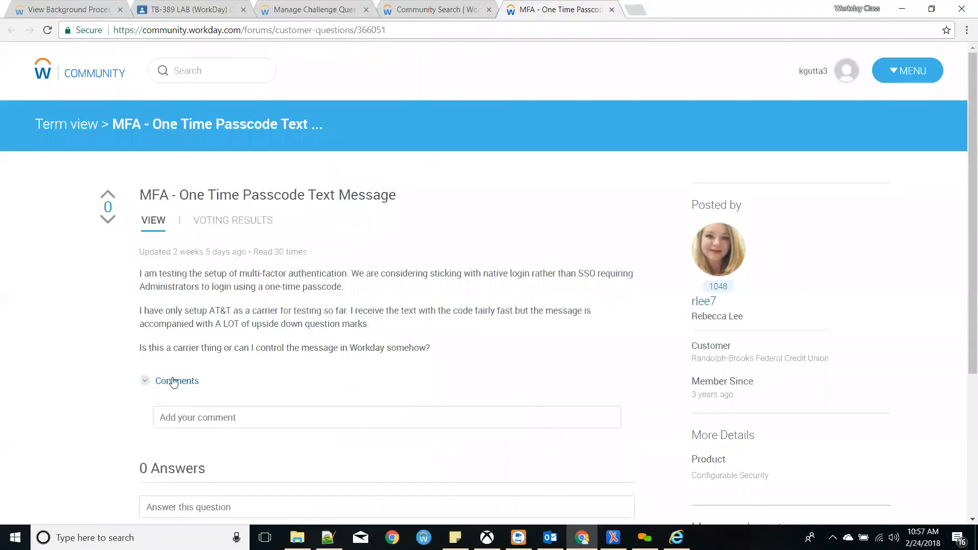
{"action": "scroll", "coordinate": [291, 367], "scroll_direction": "down", "scroll_amount": 5}
{"action": "scroll", "coordinate": [291, 367], "scroll_direction": "up", "scroll_amount": 3}
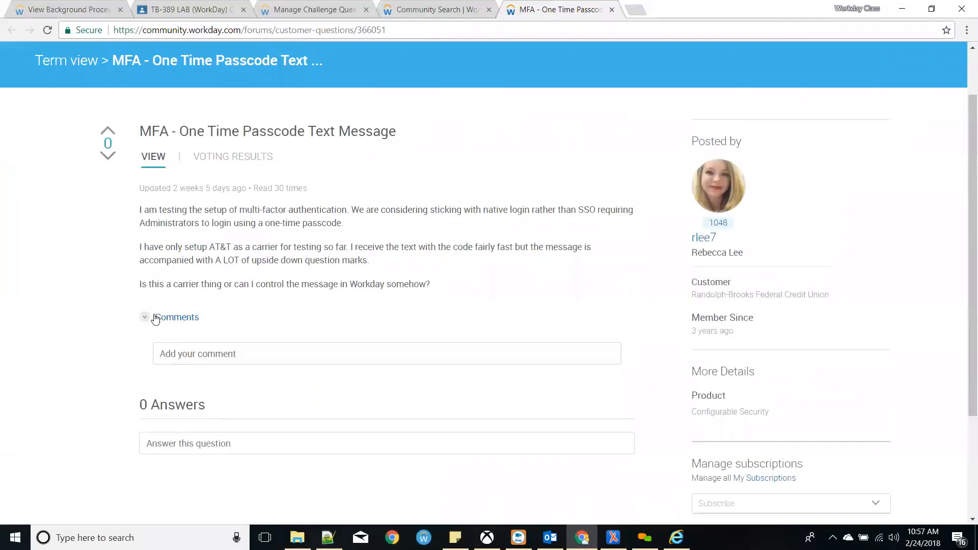
{"action": "left_click", "coordinate": [154, 316]}
{"action": "left_click_drag", "start_coordinate": [462, 298], "coordinate": [164, 181]}
{"action": "left_click", "coordinate": [339, 248]}
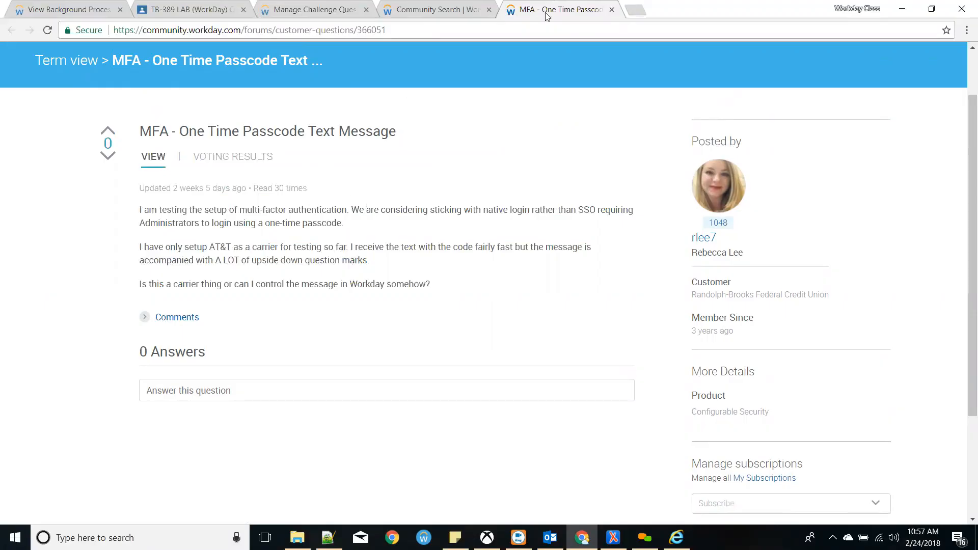
{"action": "left_click", "coordinate": [366, 10]}
- Close the MFA question and search results tabs, reload Workday Community, and return to Workday home
{"action": "left_click", "coordinate": [489, 10]}
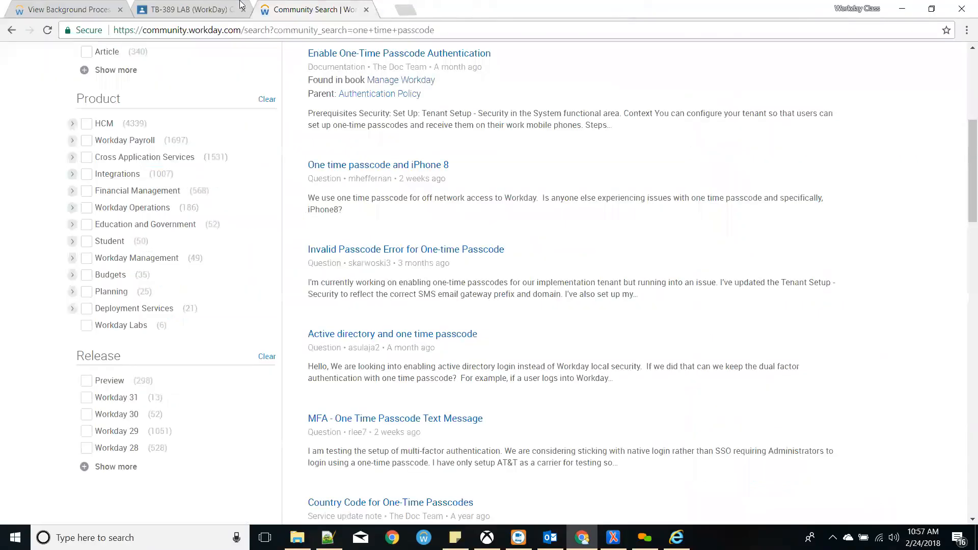
{"action": "left_click", "coordinate": [366, 9]}
{"action": "left_click", "coordinate": [267, 9]}
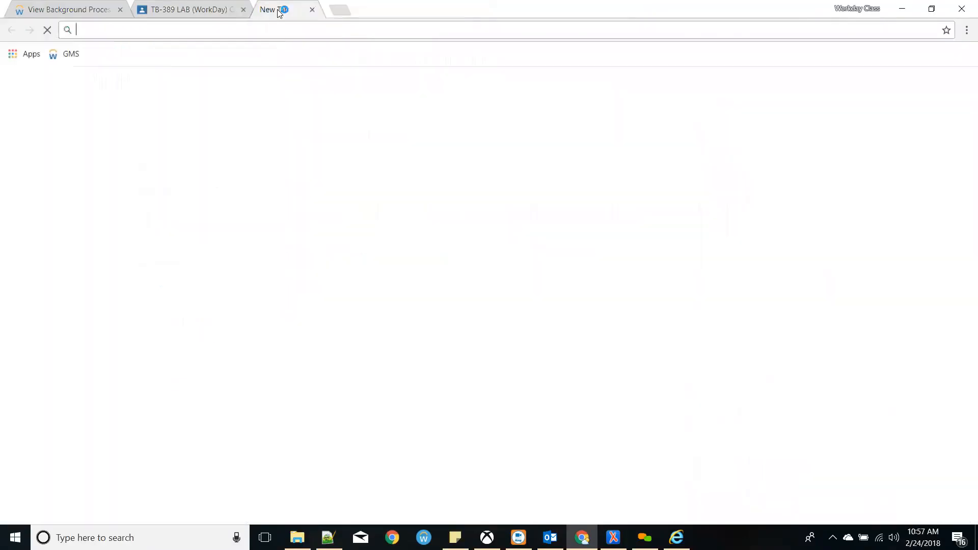
{"action": "type", "text": "community.workday.com"}
{"action": "key", "text": "Return"}
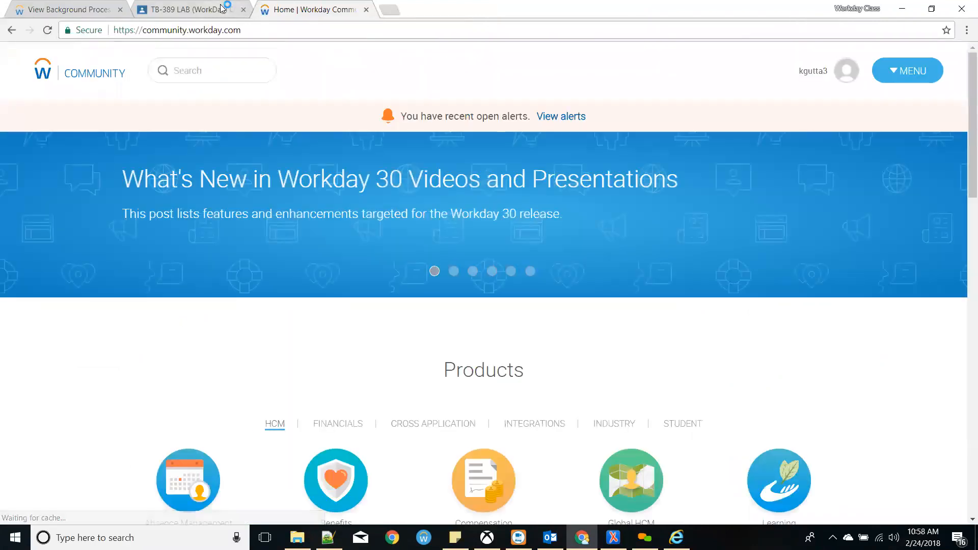
{"action": "left_click", "coordinate": [71, 9]}
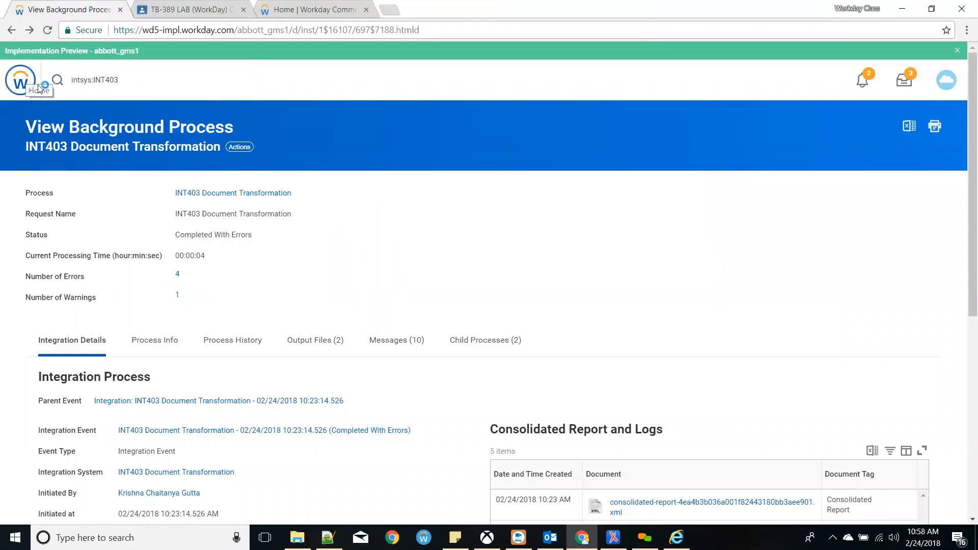
{"action": "left_click", "coordinate": [20, 80]}
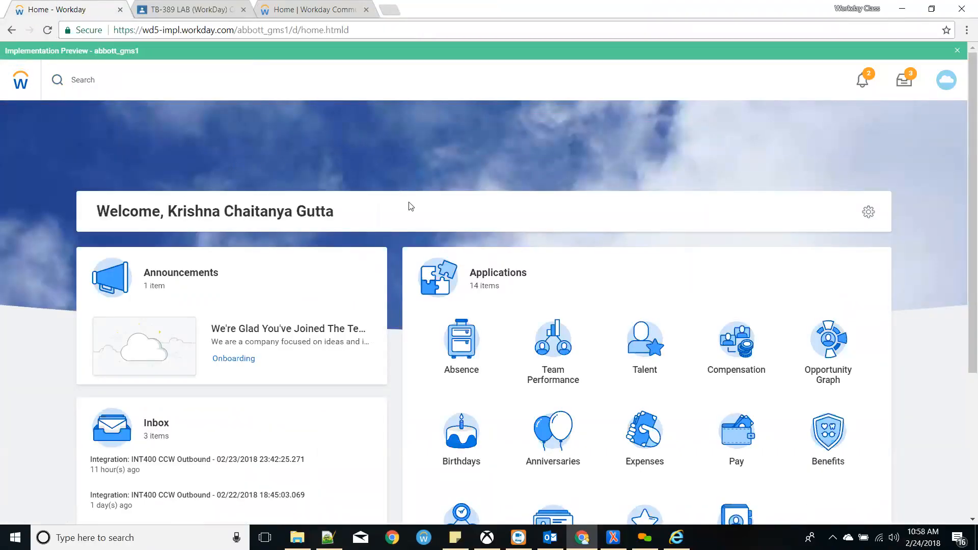
- Open your own worker profile from the account menu and show its related actions
{"action": "left_click", "coordinate": [125, 77]}
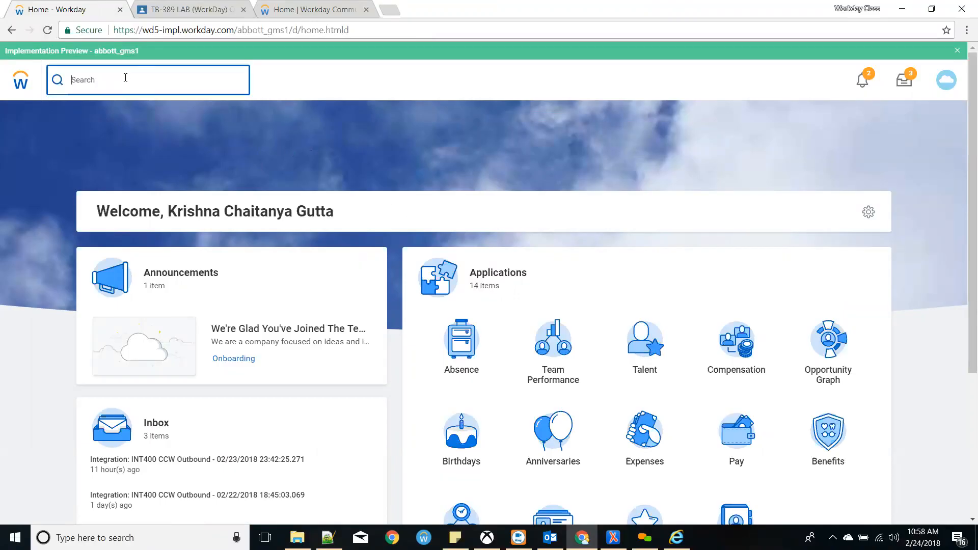
{"action": "left_click", "coordinate": [946, 80]}
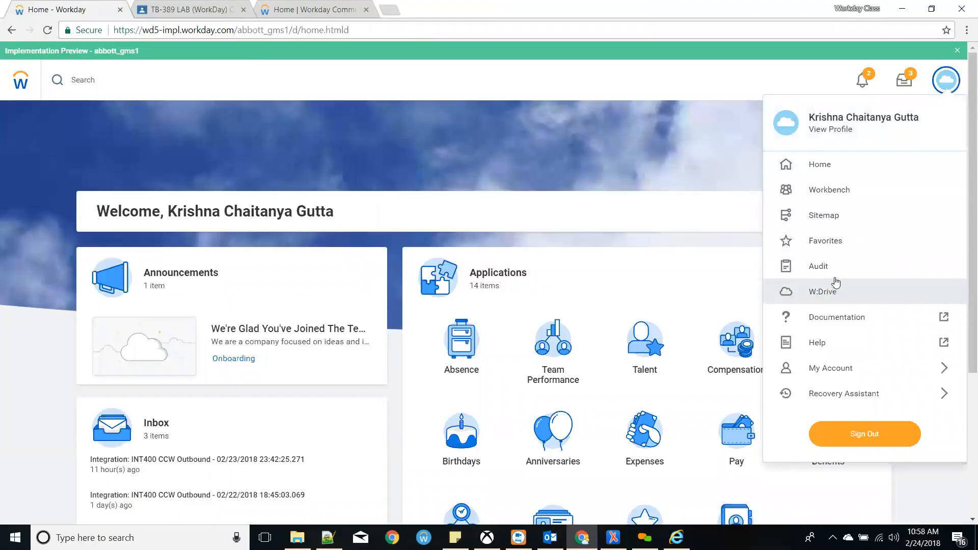
{"action": "left_click", "coordinate": [787, 128]}
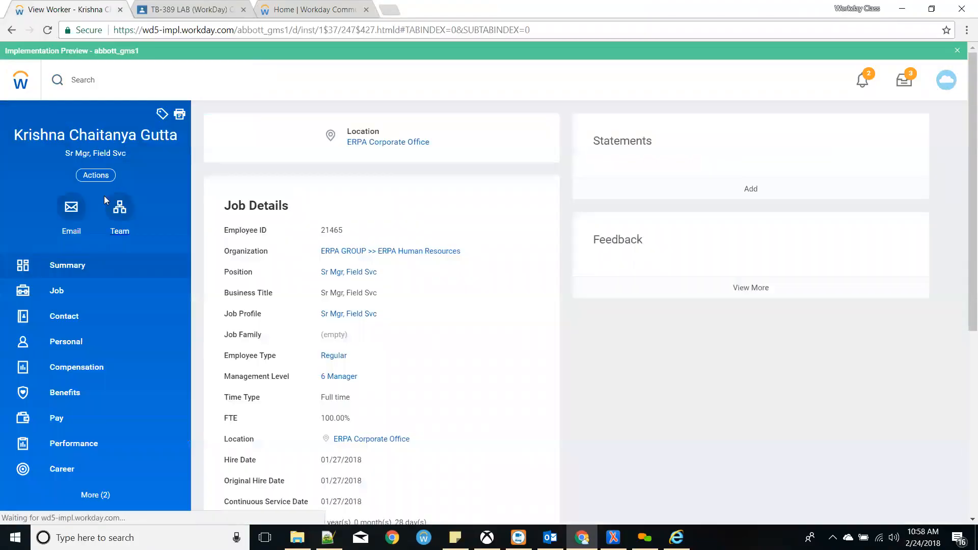
{"action": "scroll", "coordinate": [140, 422], "scroll_direction": "down", "scroll_amount": 5}
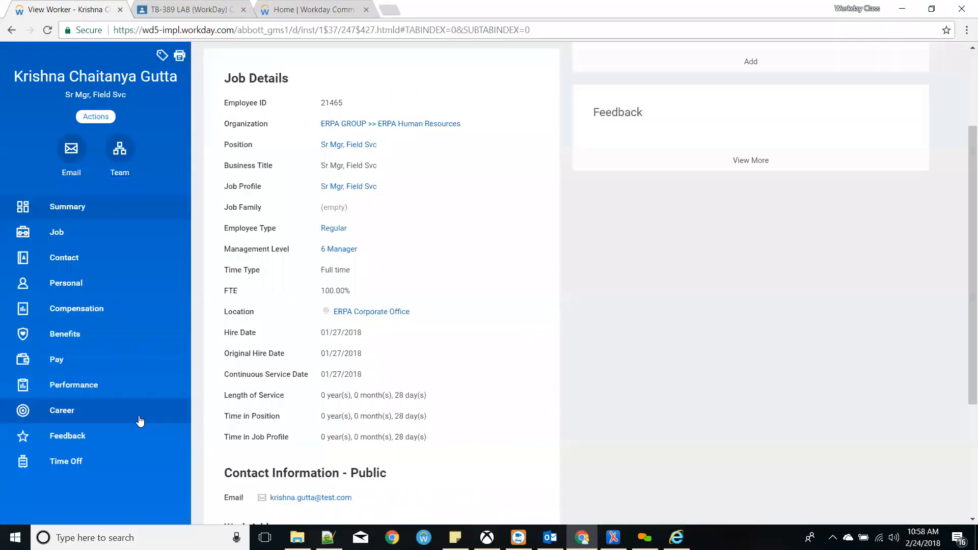
{"action": "left_click", "coordinate": [96, 117]}
{"action": "scroll", "coordinate": [153, 459], "scroll_direction": "down", "scroll_amount": 5}
{"action": "scroll", "coordinate": [151, 455], "scroll_direction": "down", "scroll_amount": 2}
- Replace the worker's user-based groups with only Security Administrator via 'sec admin' and submit
{"action": "mouse_move", "coordinate": [145, 451]}
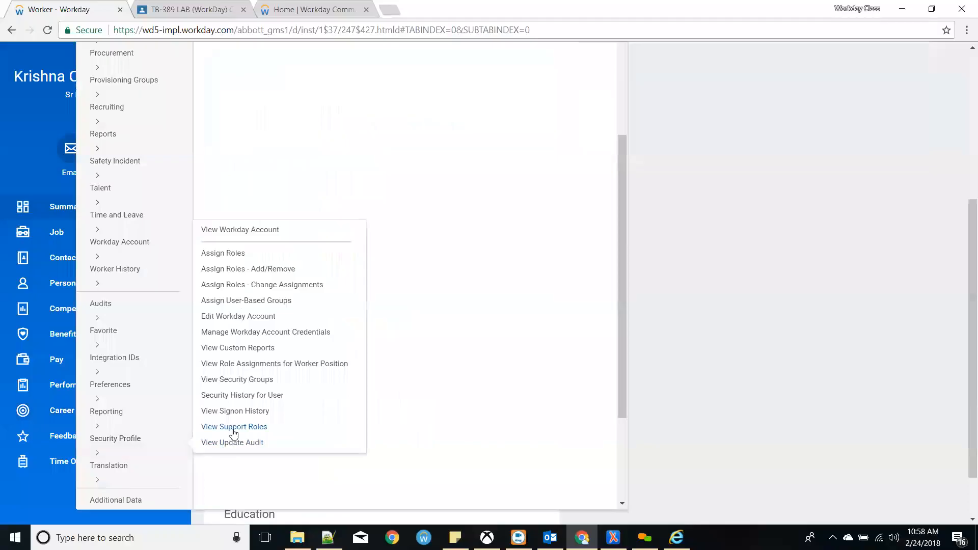
{"action": "left_click", "coordinate": [238, 302]}
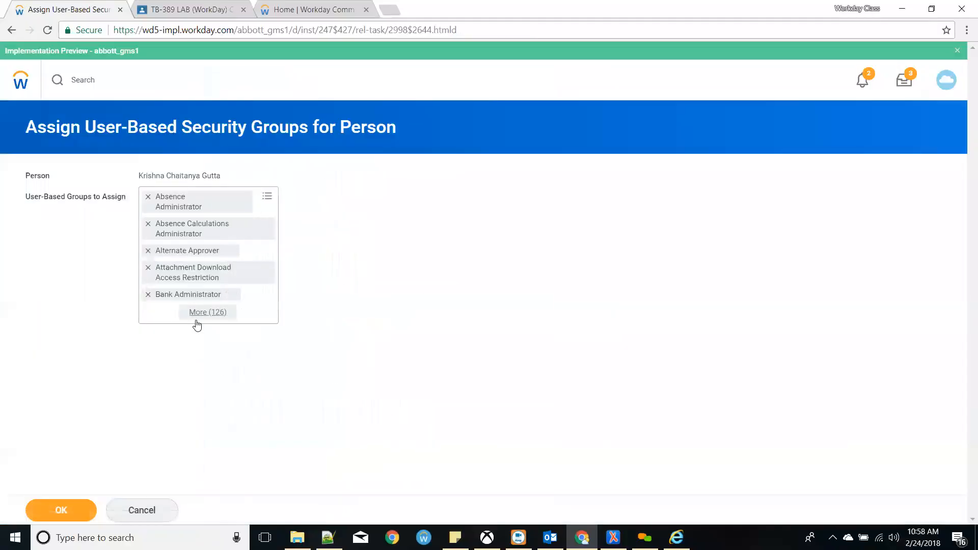
{"action": "left_click", "coordinate": [266, 196]}
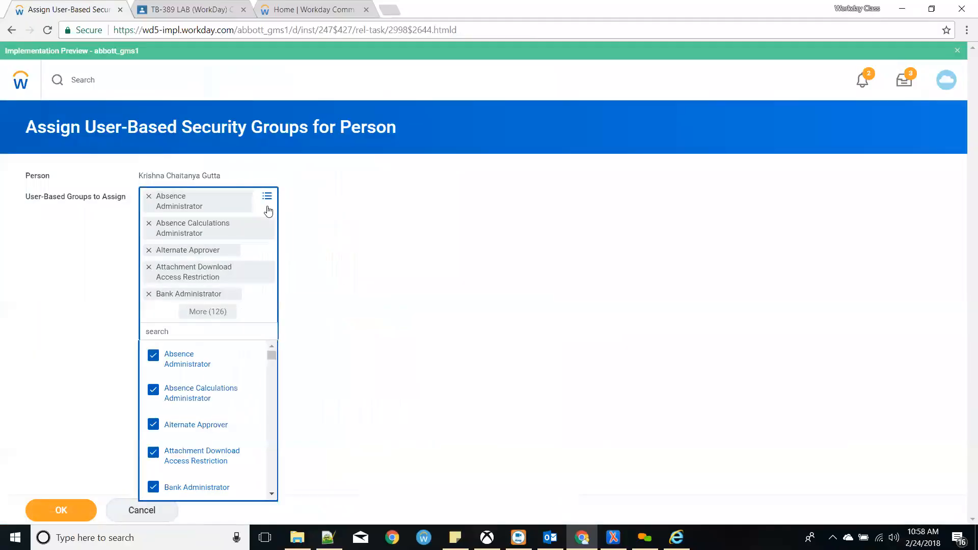
{"action": "key", "text": "ctrl+a"}
{"action": "type", "text": "sec admi"}
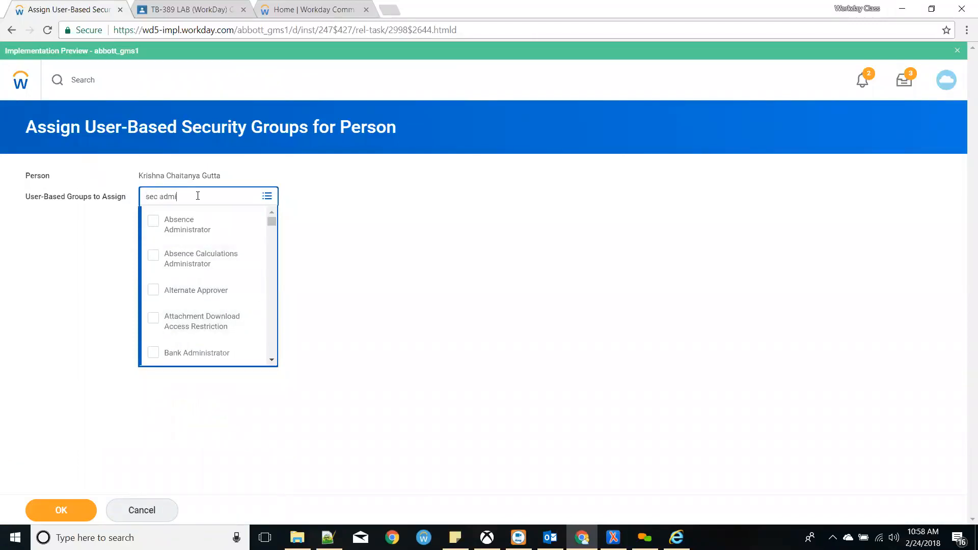
{"action": "type", "text": "n"}
{"action": "key", "text": "Return"}
{"action": "left_click", "coordinate": [349, 229]}
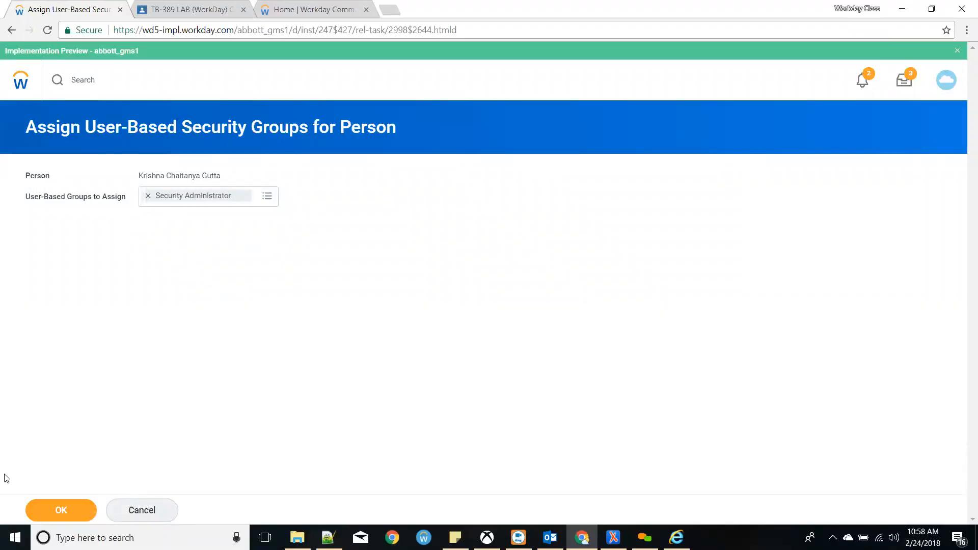
{"action": "left_click", "coordinate": [79, 516]}
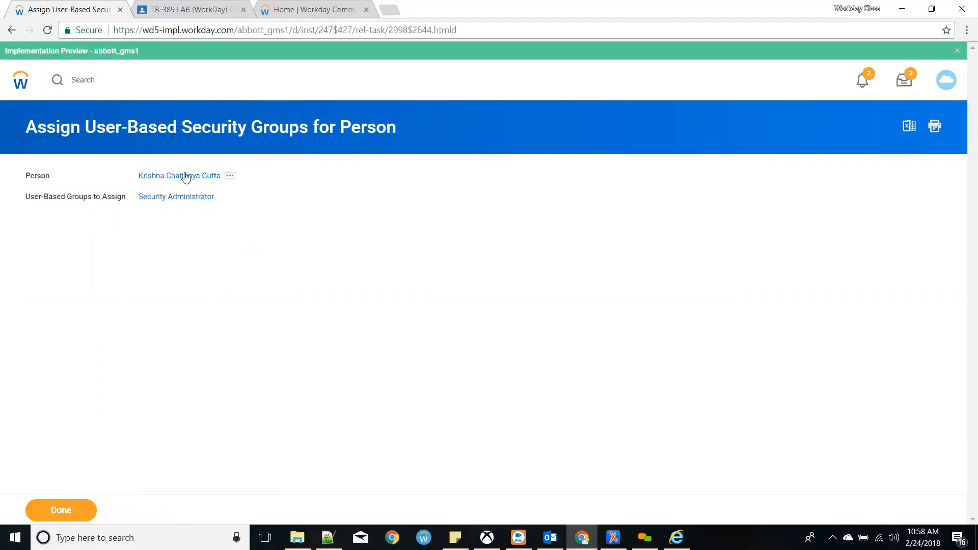
{"action": "left_click_drag", "start_coordinate": [289, 32], "coordinate": [239, 30]}
{"action": "left_click", "coordinate": [287, 30]}
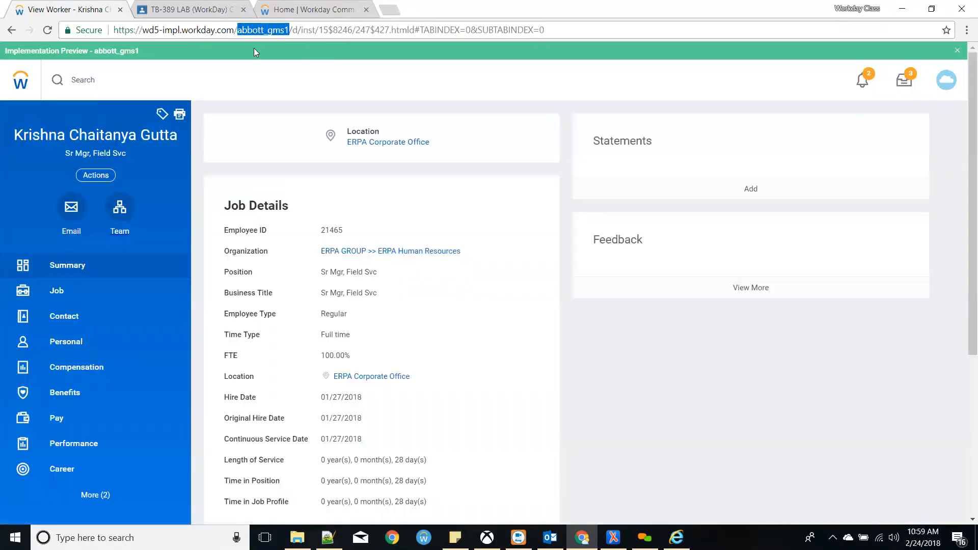
- Launch Studio, make a new folder under workspace1 via Browse, cancel both dialogs, and relaunch
{"action": "left_click", "coordinate": [425, 538]}
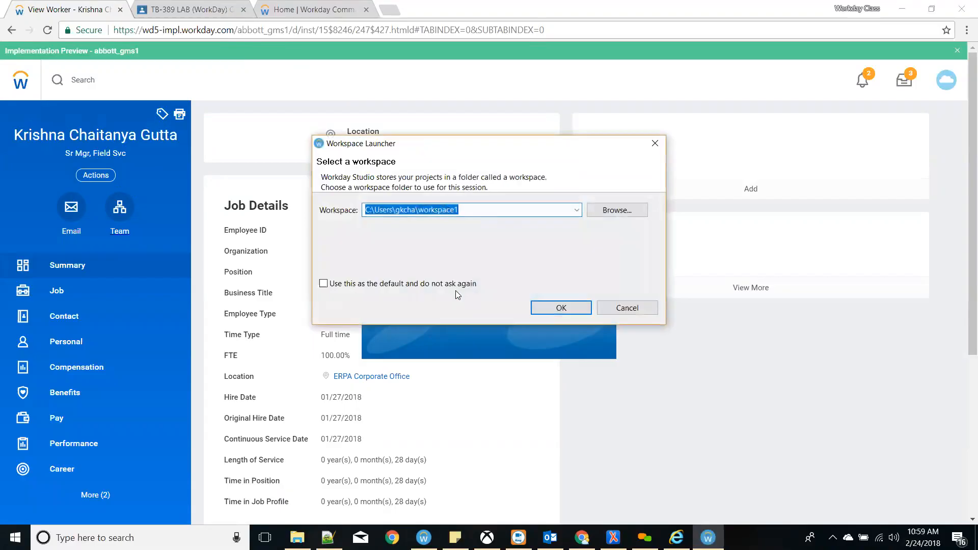
{"action": "left_click", "coordinate": [621, 217]}
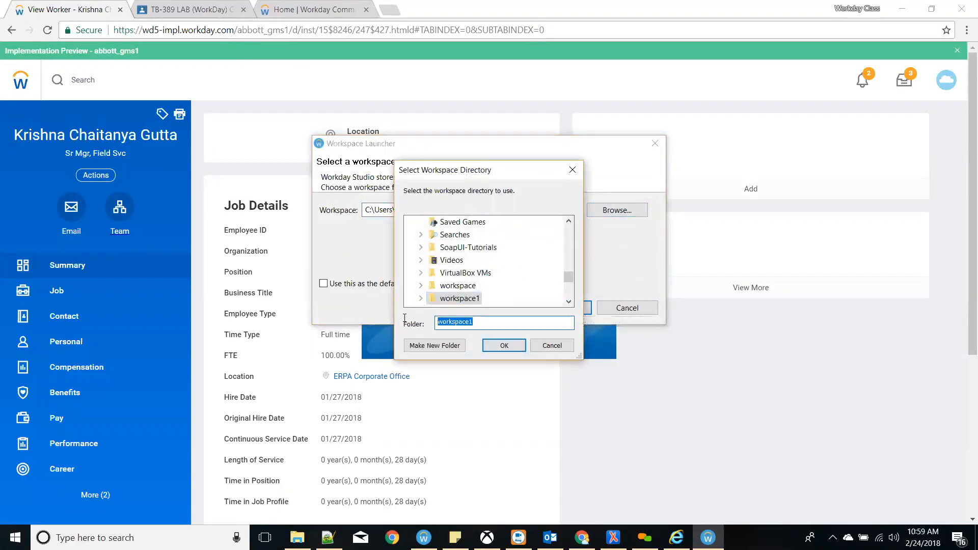
{"action": "left_click", "coordinate": [451, 345]}
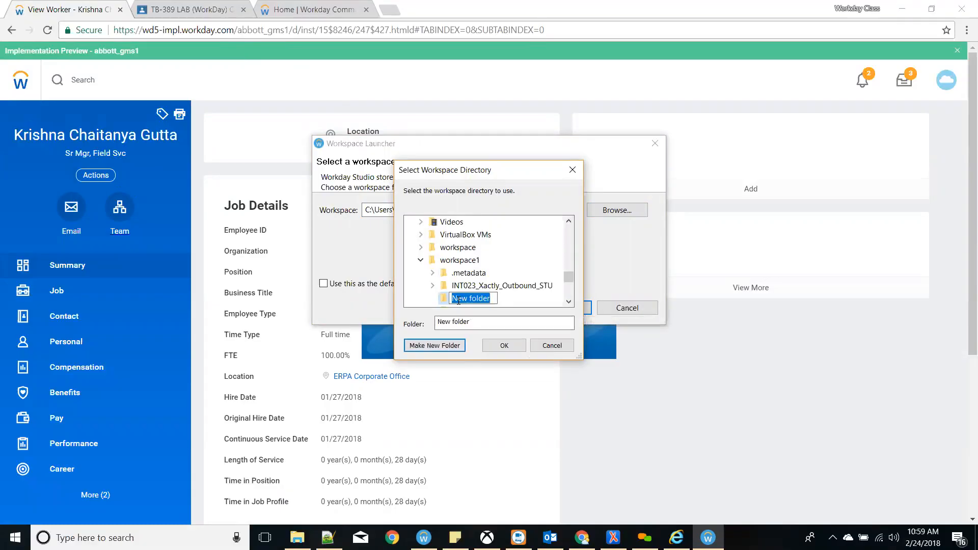
{"action": "mouse_move", "coordinate": [569, 280]}
{"action": "left_mouse_down"}
{"action": "mouse_move", "coordinate": [566, 252]}
{"action": "mouse_move", "coordinate": [567, 277]}
{"action": "left_mouse_up"}
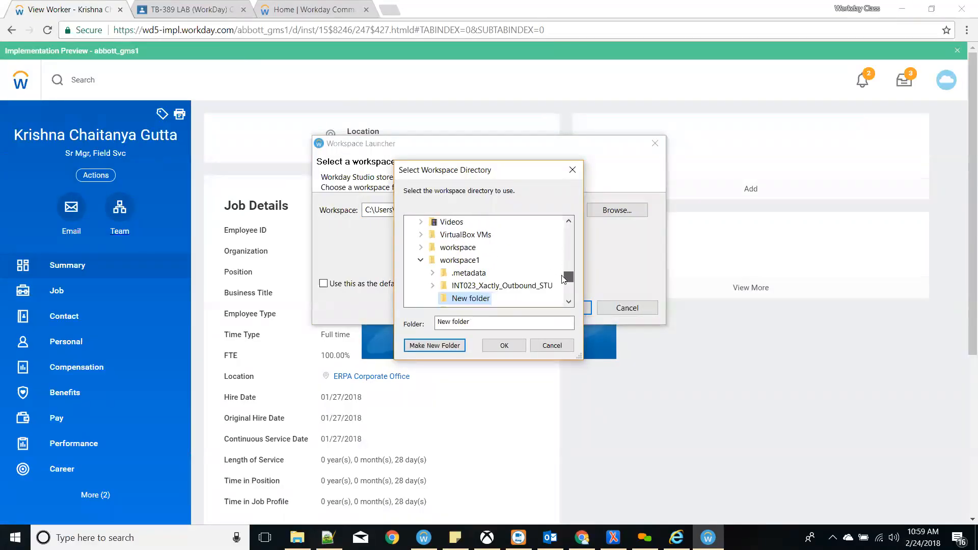
{"action": "left_click", "coordinate": [463, 263]}
{"action": "left_click", "coordinate": [683, 25]}
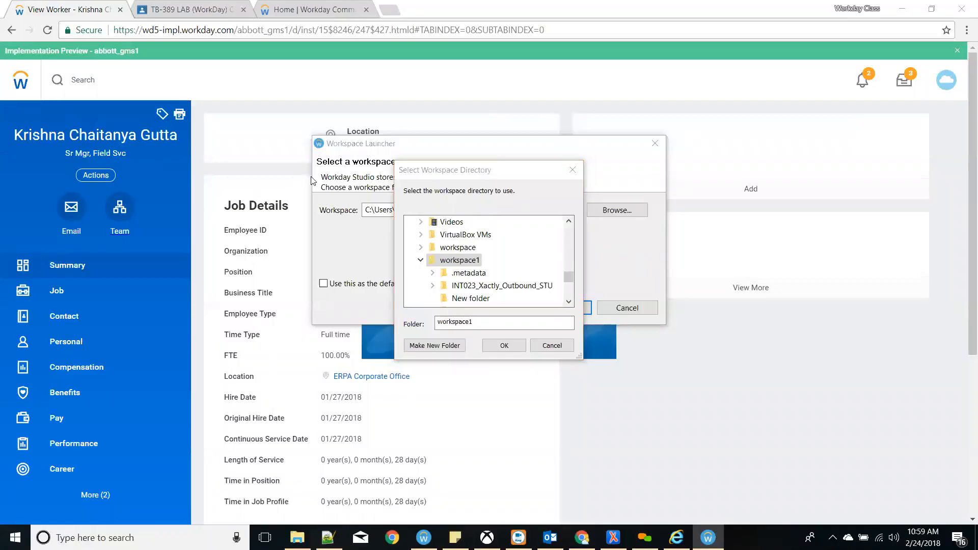
{"action": "left_click", "coordinate": [551, 346]}
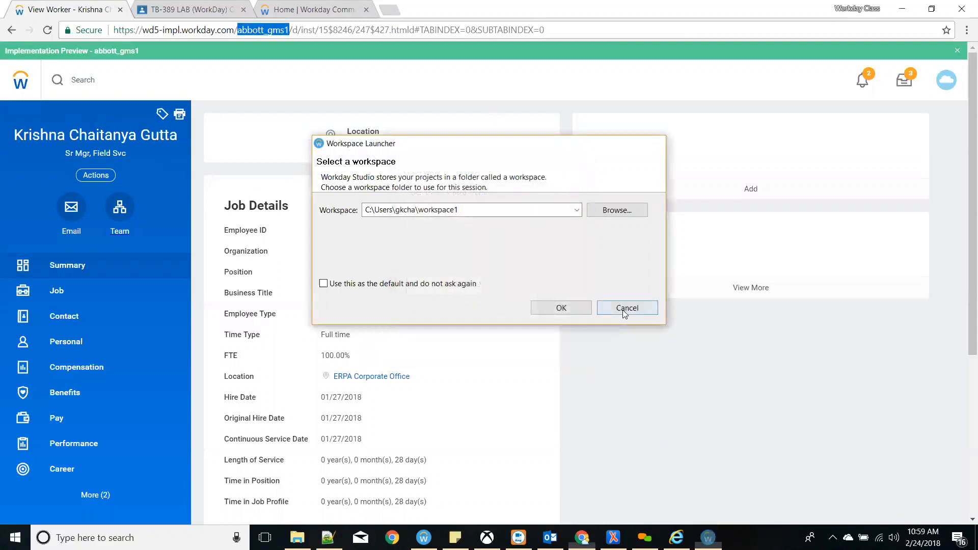
{"action": "left_click", "coordinate": [626, 309]}
{"action": "left_click", "coordinate": [424, 538]}
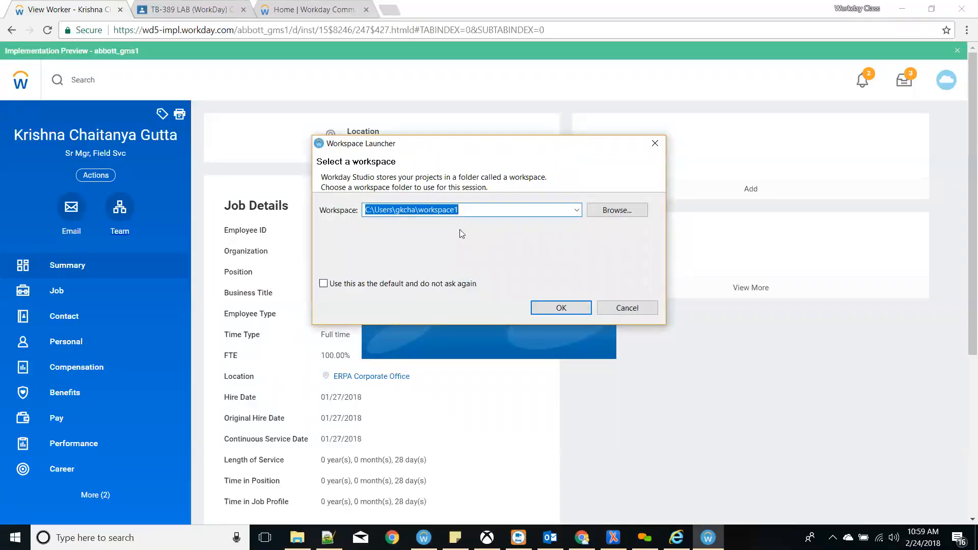
- Browse the folder tree for a workspace location and start a new folder in the home folder
{"action": "left_click", "coordinate": [600, 211]}
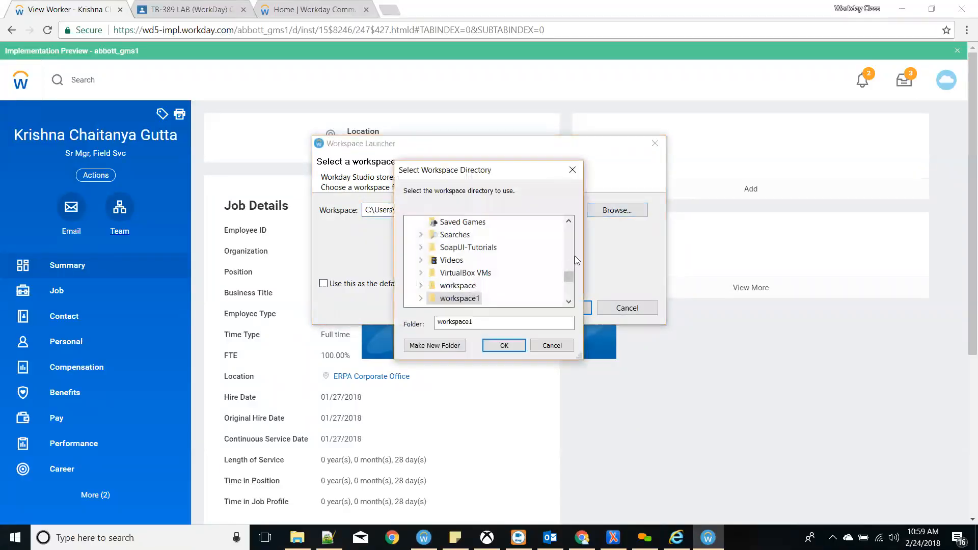
{"action": "left_click", "coordinate": [570, 221]}
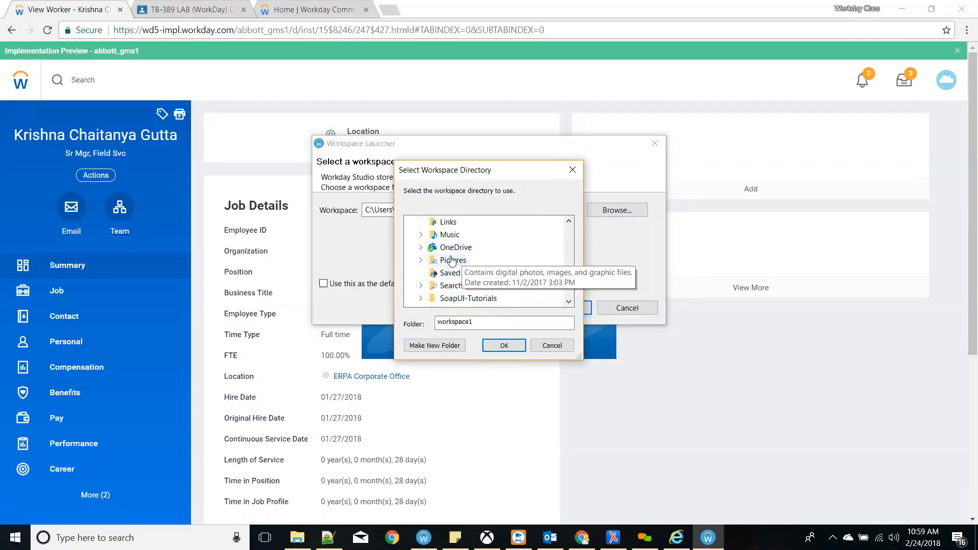
{"action": "left_click", "coordinate": [569, 302]}
{"action": "left_click", "coordinate": [569, 302]}
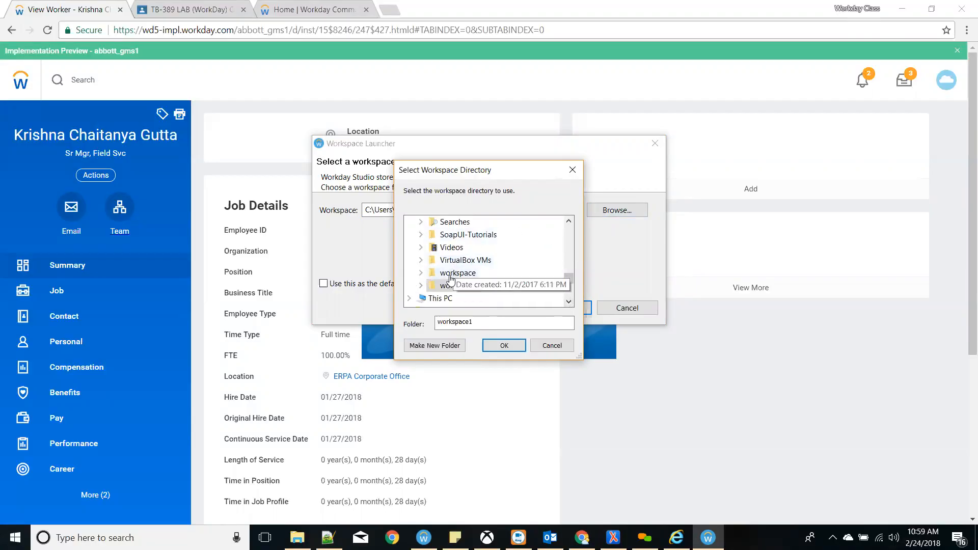
{"action": "left_click", "coordinate": [568, 222]}
{"action": "left_click_drag", "start_coordinate": [568, 225], "coordinate": [570, 228]}
{"action": "left_click", "coordinate": [450, 247]}
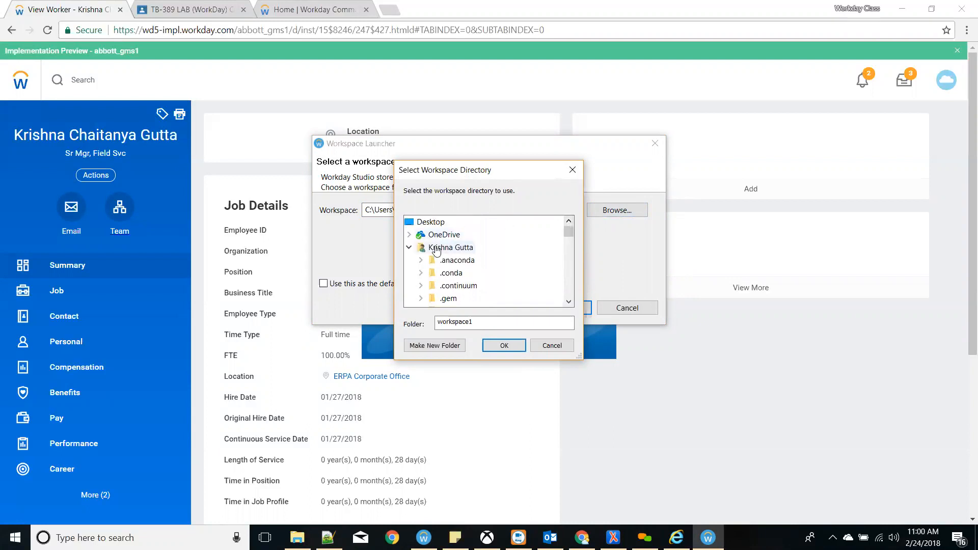
{"action": "left_click", "coordinate": [435, 345]}
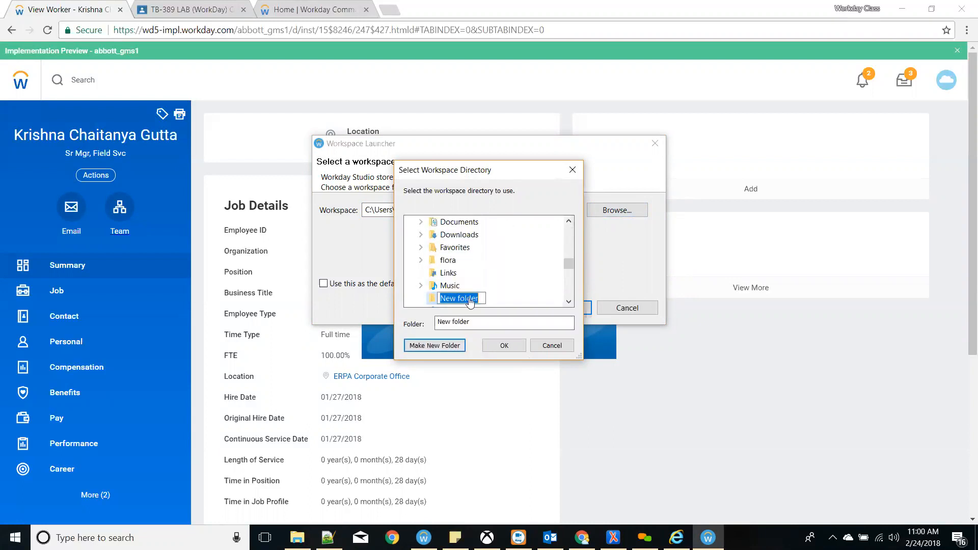
{"action": "scroll", "coordinate": [470, 301], "scroll_direction": "down", "scroll_amount": 3}
{"action": "key", "text": "c"}
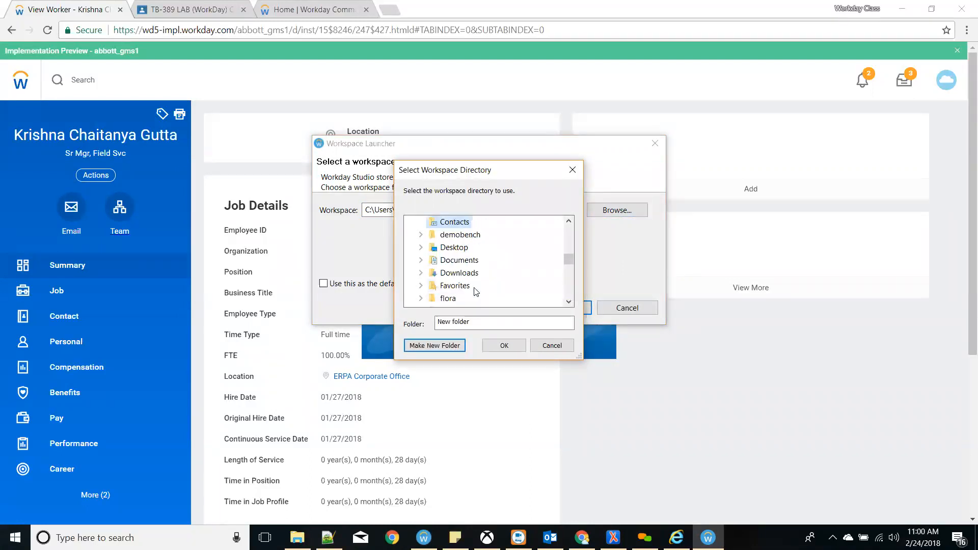
{"action": "scroll", "coordinate": [471, 285], "scroll_direction": "up", "scroll_amount": 2}
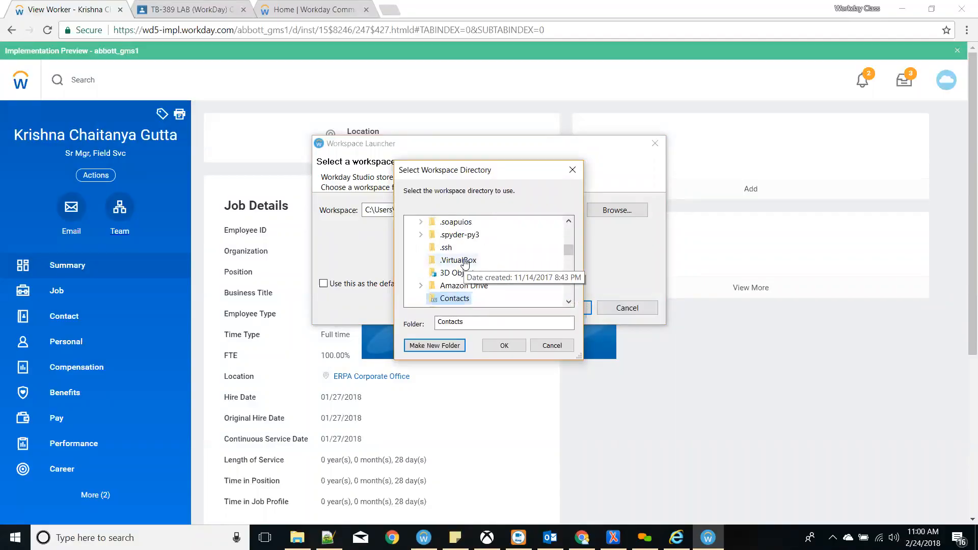
{"action": "scroll", "coordinate": [466, 279], "scroll_direction": "up", "scroll_amount": 2}
{"action": "scroll", "coordinate": [463, 279], "scroll_direction": "down", "scroll_amount": 3}
{"action": "scroll", "coordinate": [461, 260], "scroll_direction": "up", "scroll_amount": 5}
- Create a 'Class Workspace' folder in the home folder and launch Studio with it as workspace
{"action": "left_click", "coordinate": [460, 249]}
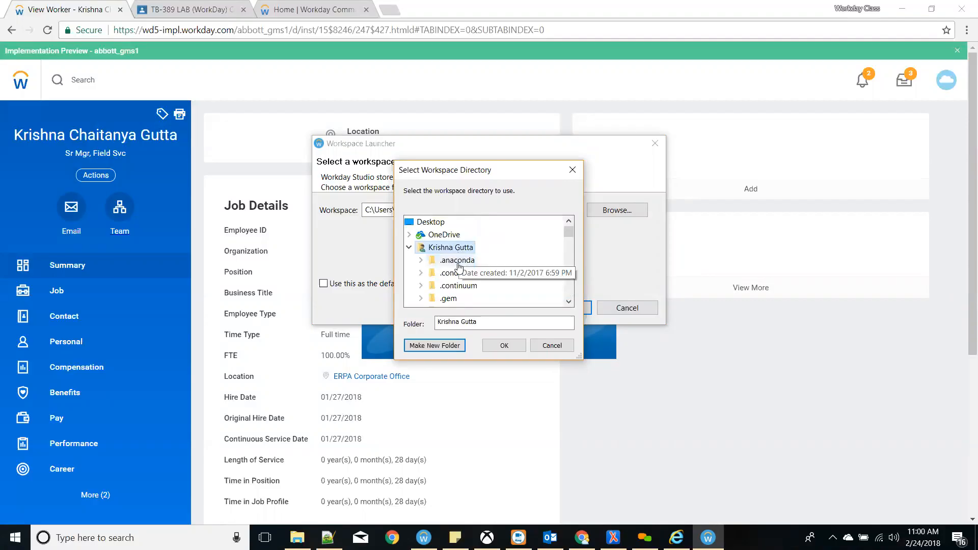
{"action": "left_click", "coordinate": [442, 345]}
{"action": "type", "text": "C"}
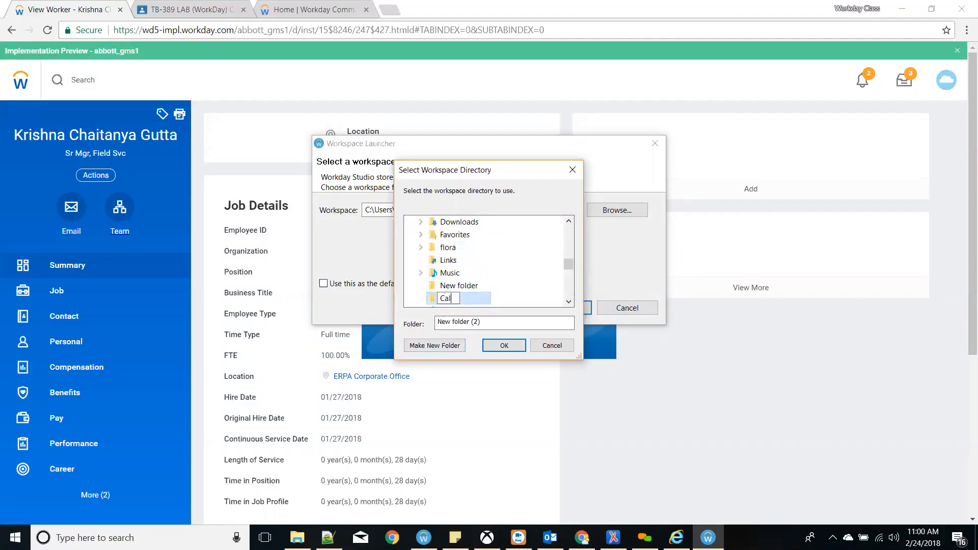
{"action": "type", "text": "lass Workda"}
{"action": "key", "text": "Return"}
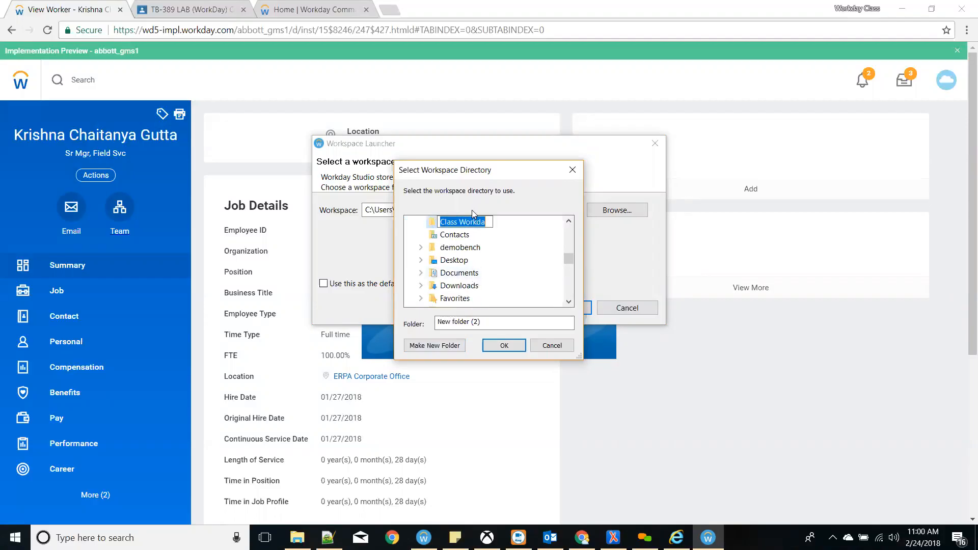
{"action": "key", "text": "End"}
{"action": "key", "text": "BackSpace"}
{"action": "key", "text": "BackSpace"}
{"action": "type", "text": "space"}
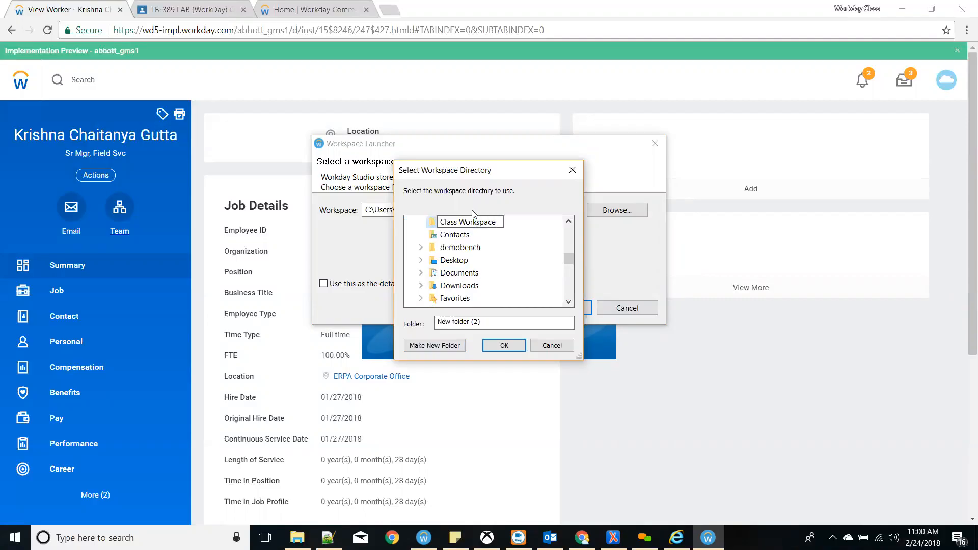
{"action": "key", "text": "Return"}
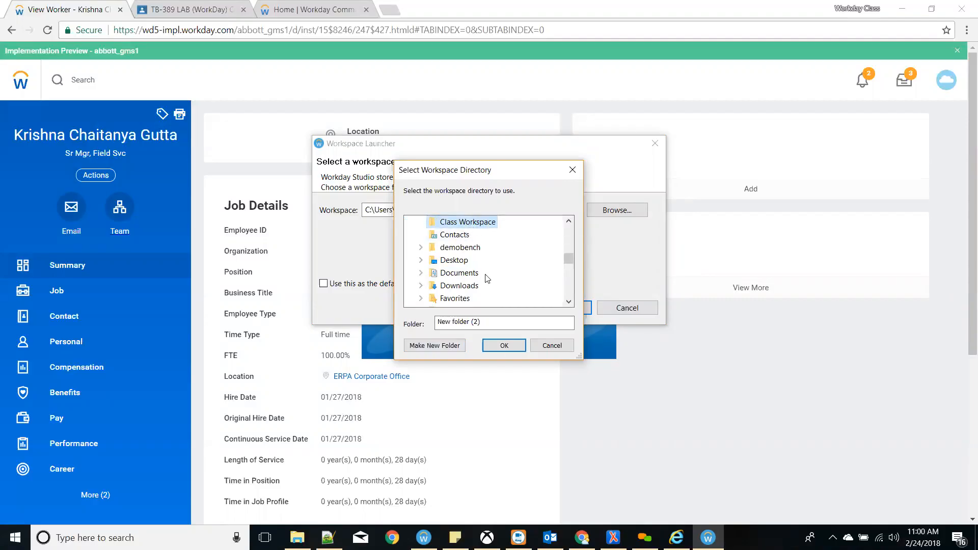
{"action": "left_click", "coordinate": [504, 346]}
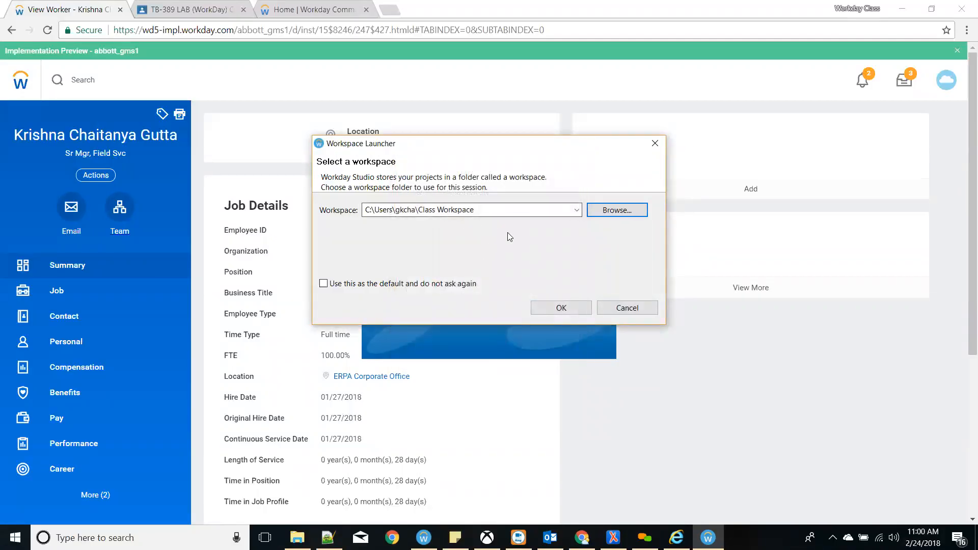
{"action": "left_click", "coordinate": [561, 309]}
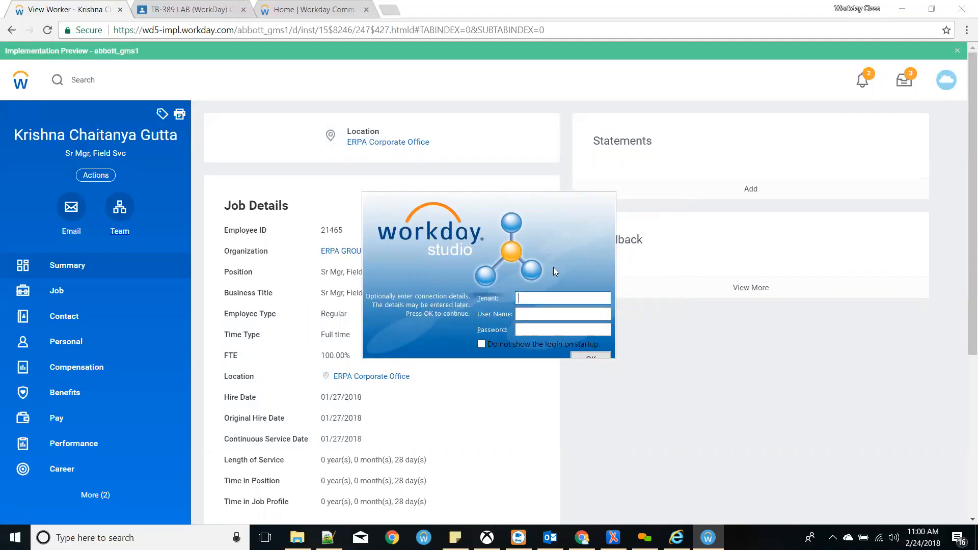
- Turn off the startup login prompt, continue without connecting, and maximize the Studio window
{"action": "left_click", "coordinate": [482, 344]}
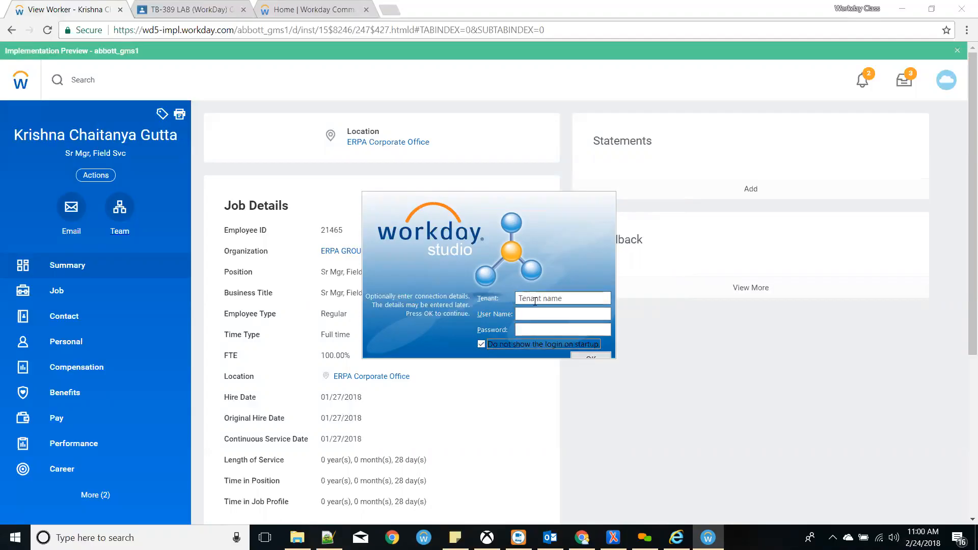
{"action": "left_click", "coordinate": [577, 357]}
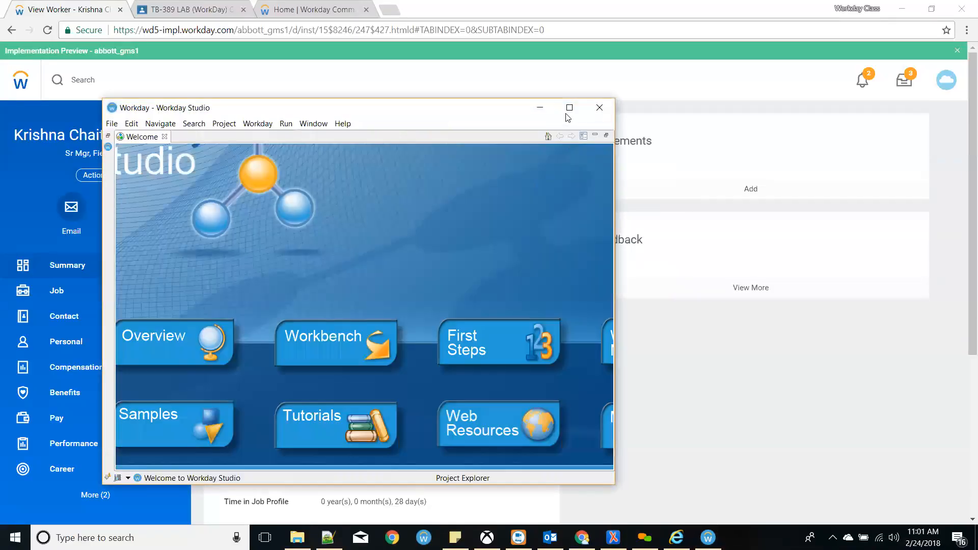
{"action": "left_click", "coordinate": [569, 108]}
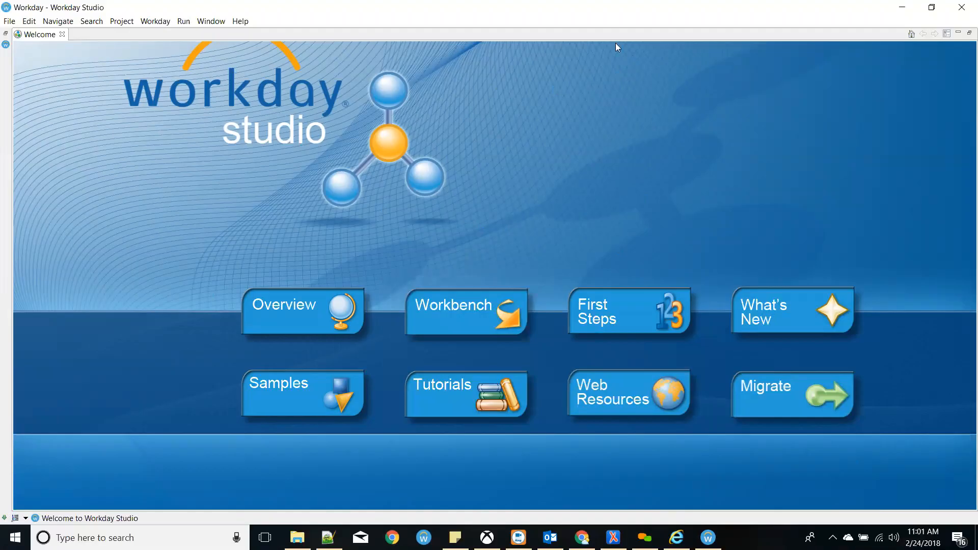
- Close the Welcome tab, minimize the Outline view, and bring Cloud Explorer and Project Explorer into focus
{"action": "left_click", "coordinate": [62, 34]}
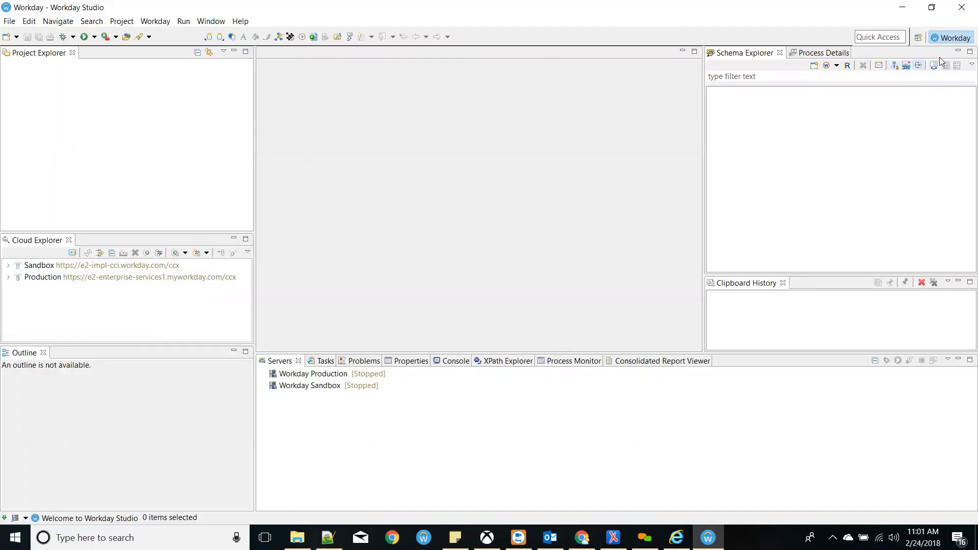
{"action": "left_click", "coordinate": [234, 351]}
{"action": "left_click", "coordinate": [69, 344]}
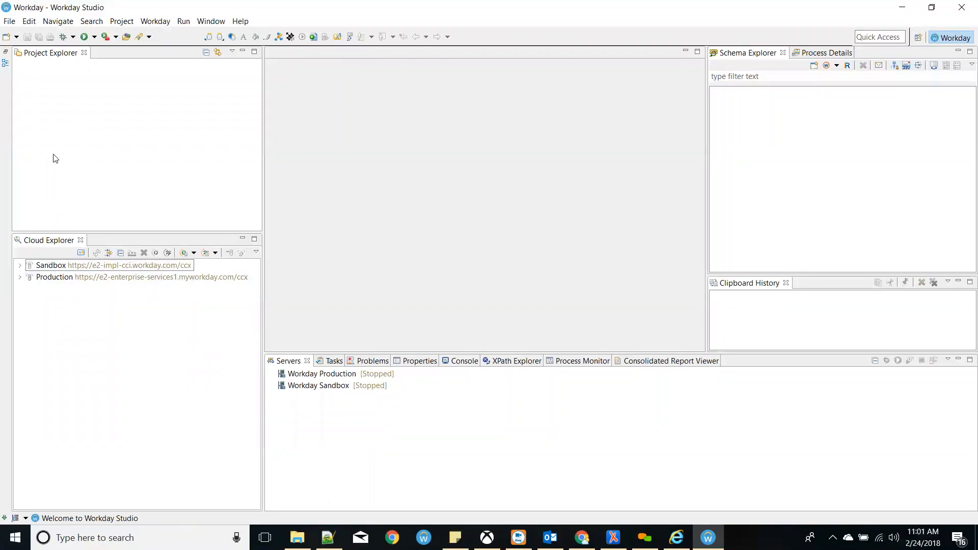
{"action": "left_click", "coordinate": [98, 133]}
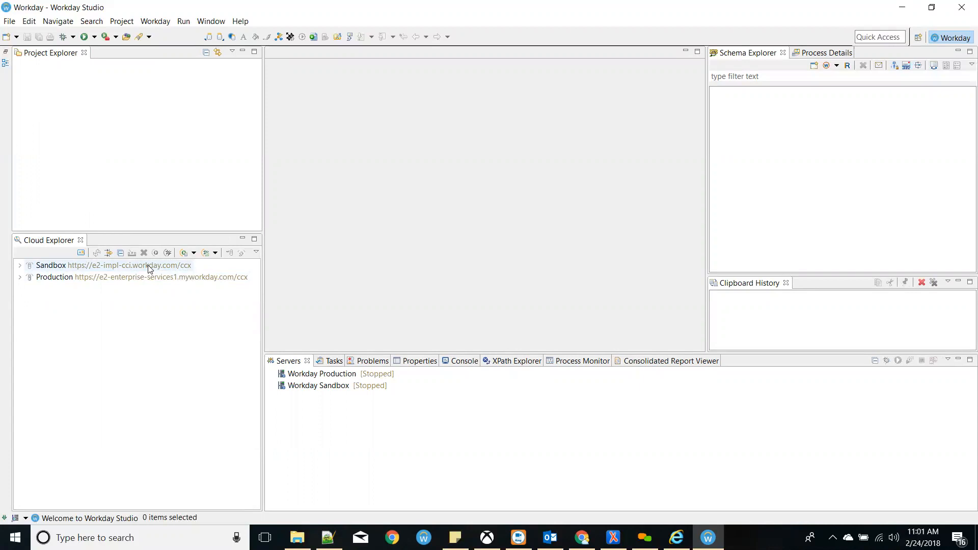
- Open Connection Details for the Sandbox connection and show its data-centre URL list
{"action": "left_click", "coordinate": [36, 265]}
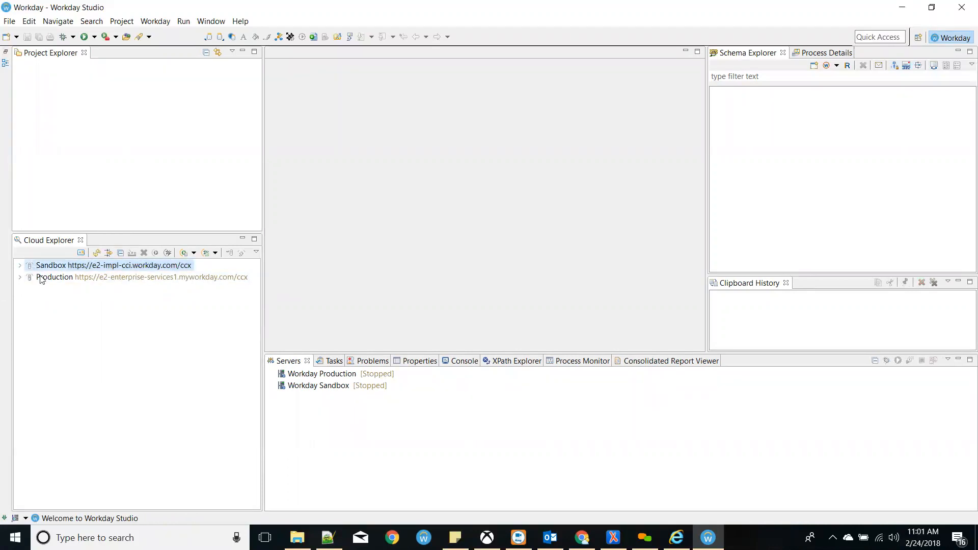
{"action": "right_click", "coordinate": [64, 267]}
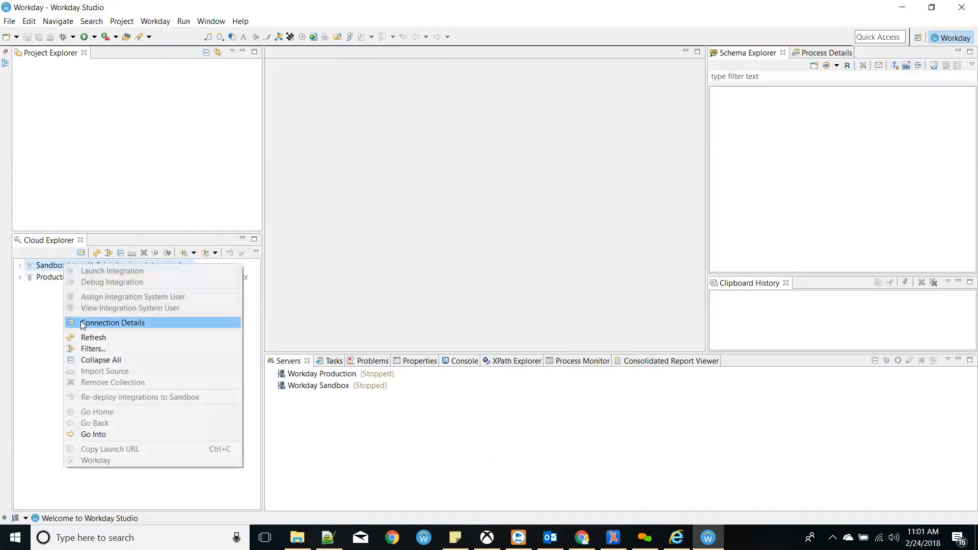
{"action": "left_click", "coordinate": [51, 267]}
{"action": "right_click", "coordinate": [51, 266]}
{"action": "left_click", "coordinate": [92, 326]}
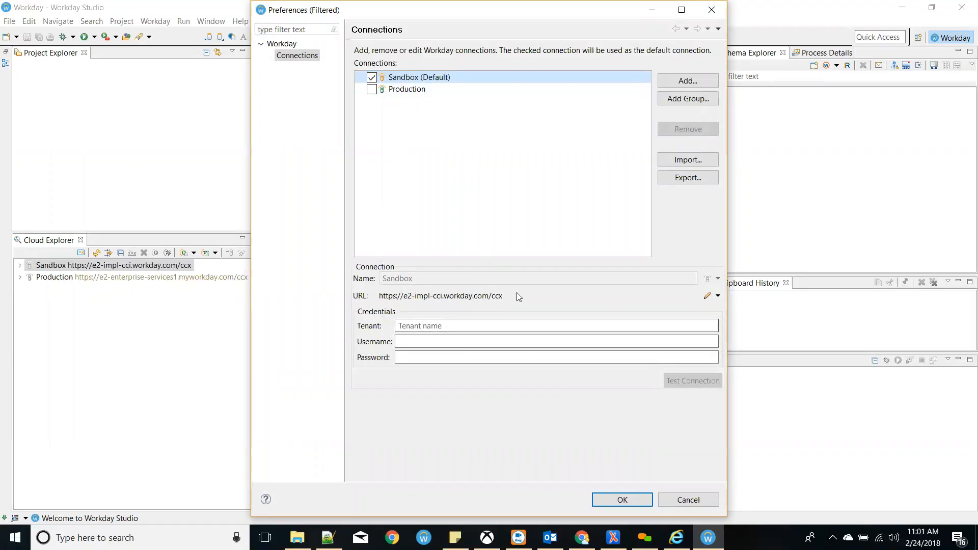
{"action": "left_click", "coordinate": [718, 296]}
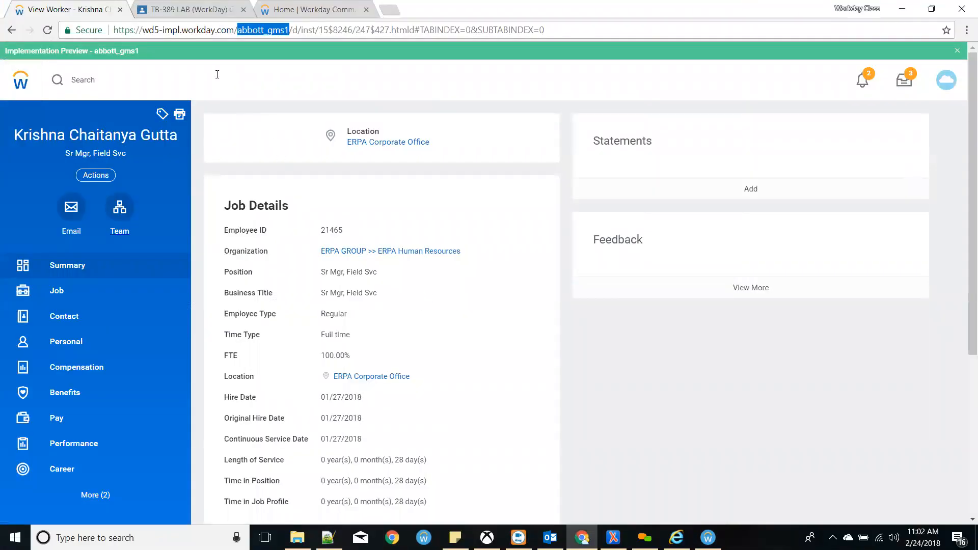
- Check the data-centre prefix in the browser address and set the Sandbox URL to Implementation (Portland)
{"action": "left_click_drag", "start_coordinate": [160, 31], "coordinate": [145, 31]}
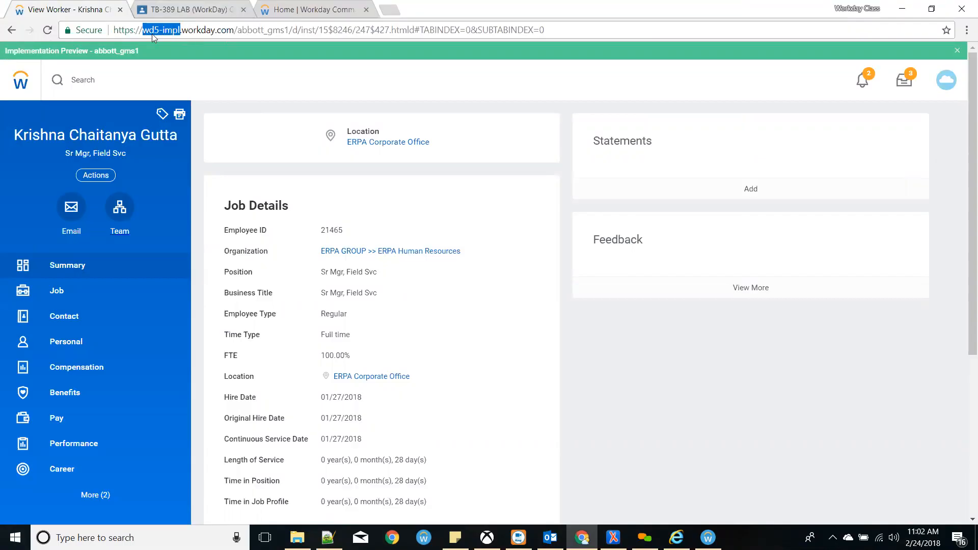
{"action": "key", "text": "alt+Tab"}
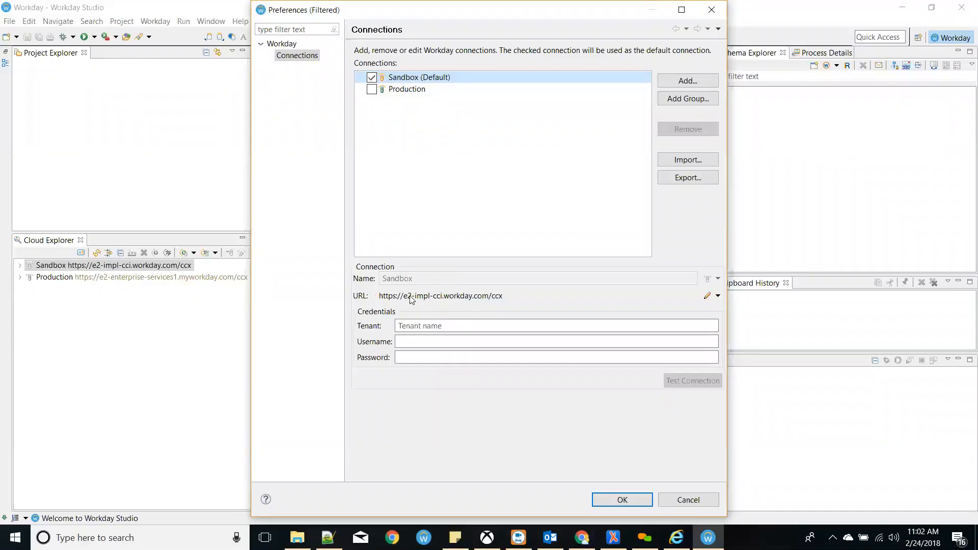
{"action": "left_click", "coordinate": [717, 296]}
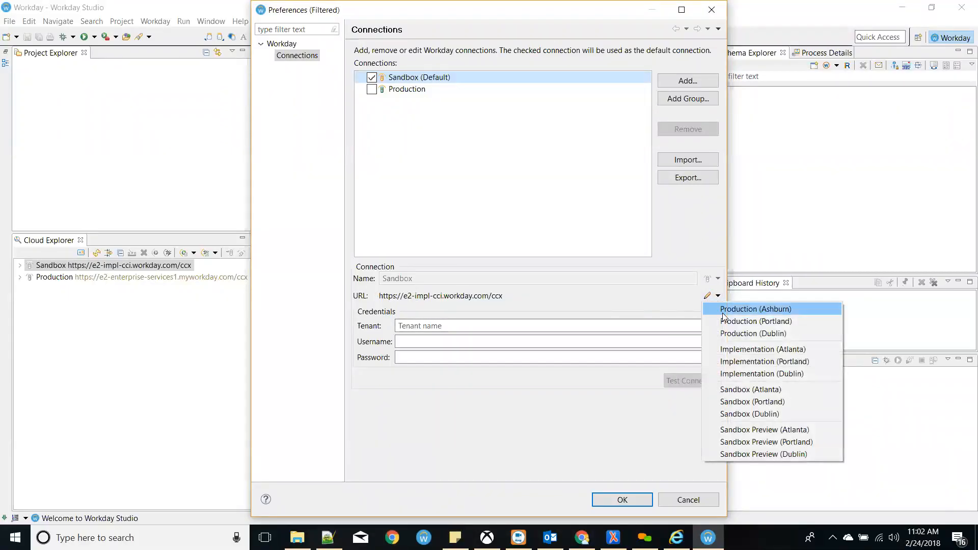
{"action": "left_click", "coordinate": [730, 363]}
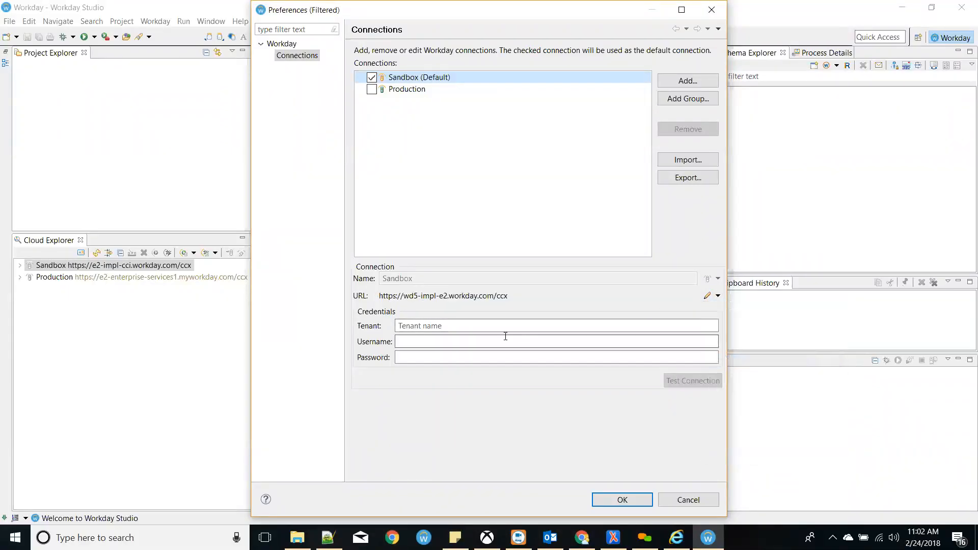
{"action": "left_click", "coordinate": [719, 296]}
{"action": "left_click", "coordinate": [734, 374]}
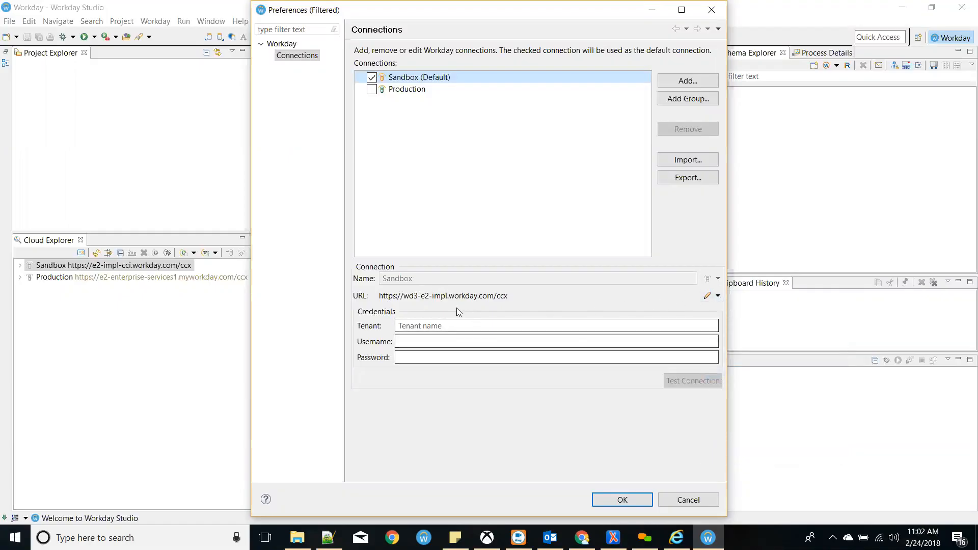
{"action": "left_click", "coordinate": [718, 296]}
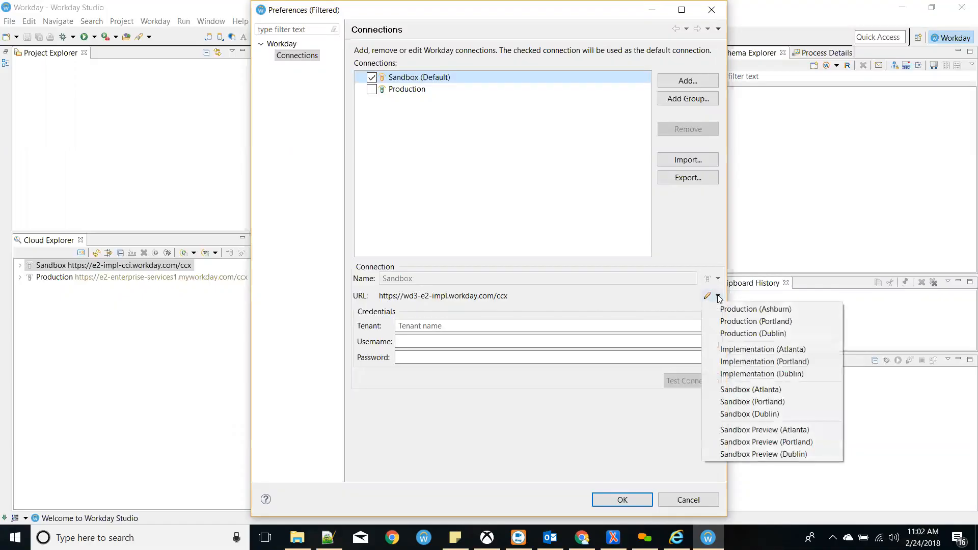
{"action": "left_click", "coordinate": [734, 362]}
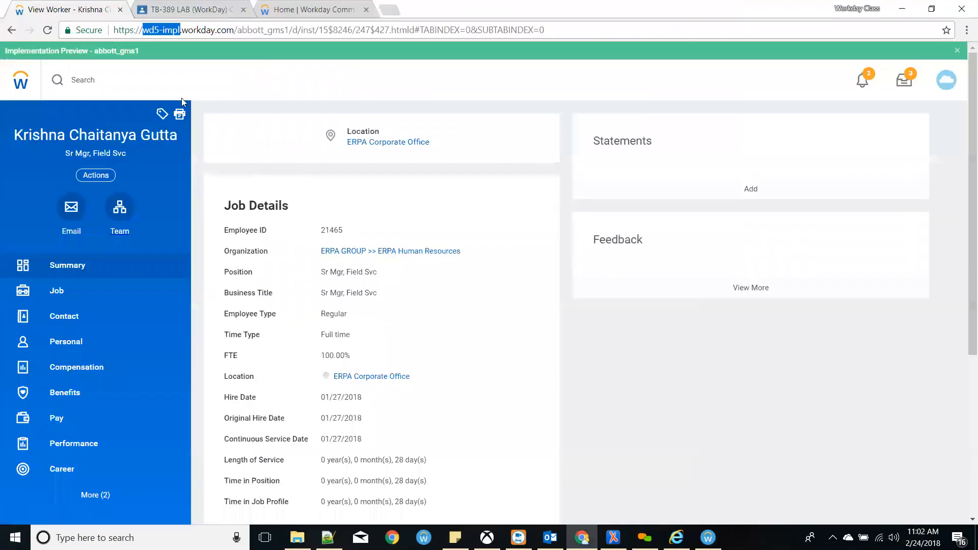
- Recheck the address prefix, keep Implementation (Portland), and select the Tenant field
{"action": "left_click_drag", "start_coordinate": [181, 31], "coordinate": [142, 30]}
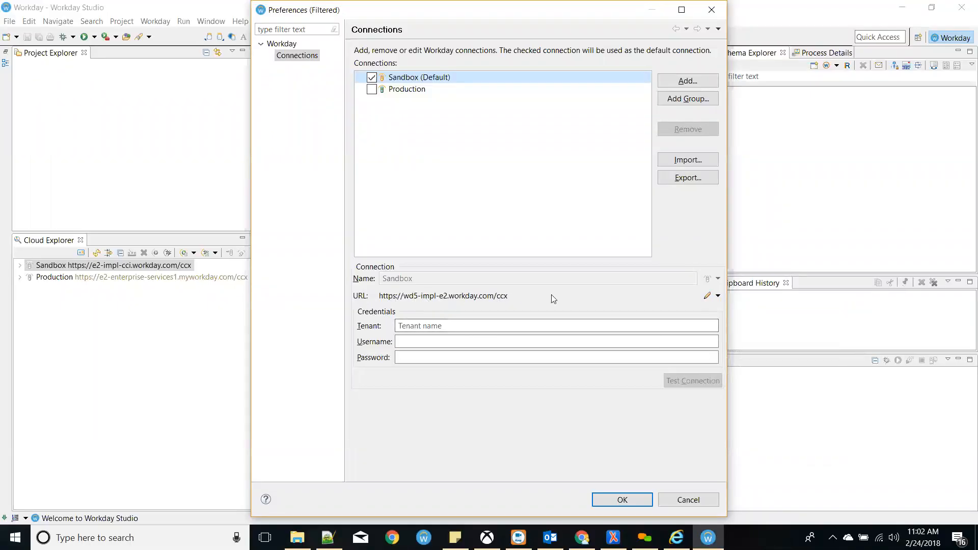
{"action": "left_click", "coordinate": [719, 296]}
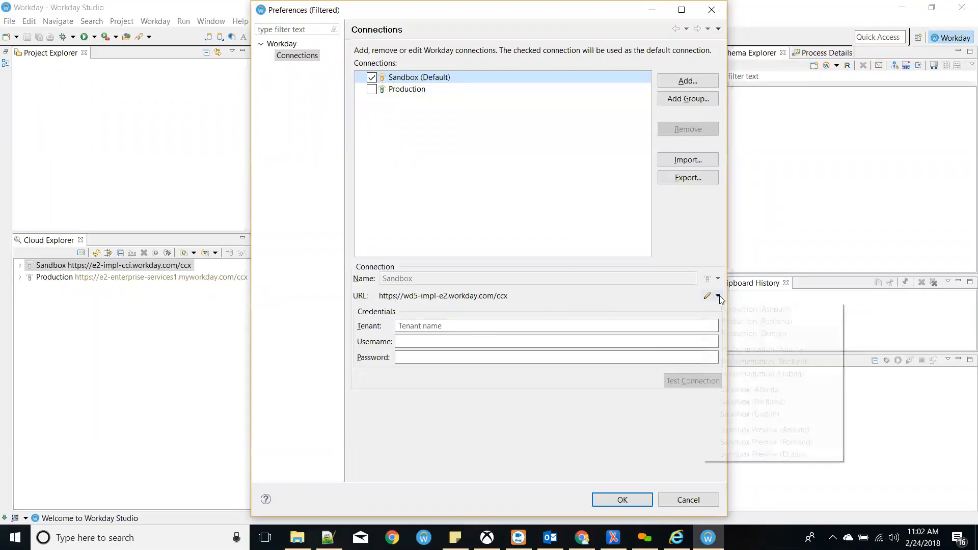
{"action": "left_click", "coordinate": [746, 363]}
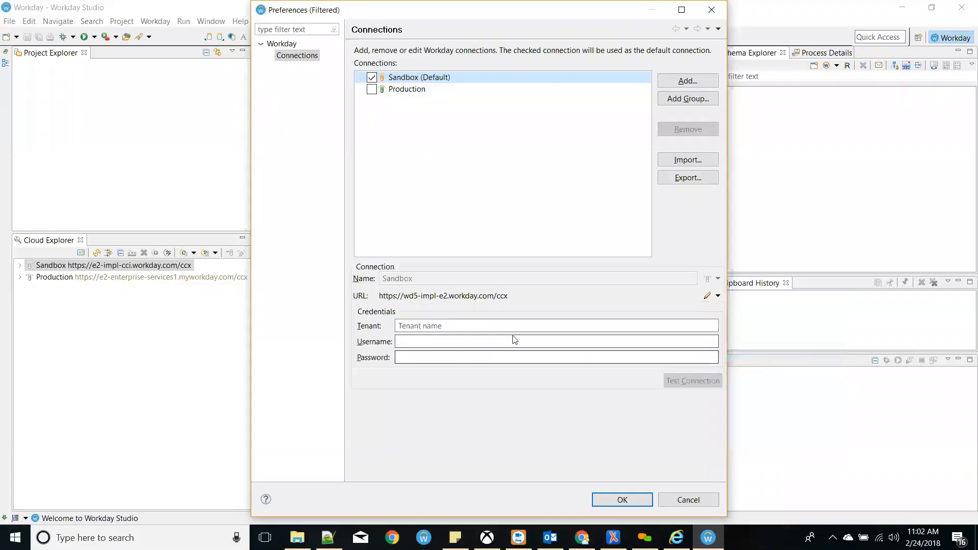
{"action": "left_click", "coordinate": [500, 324]}
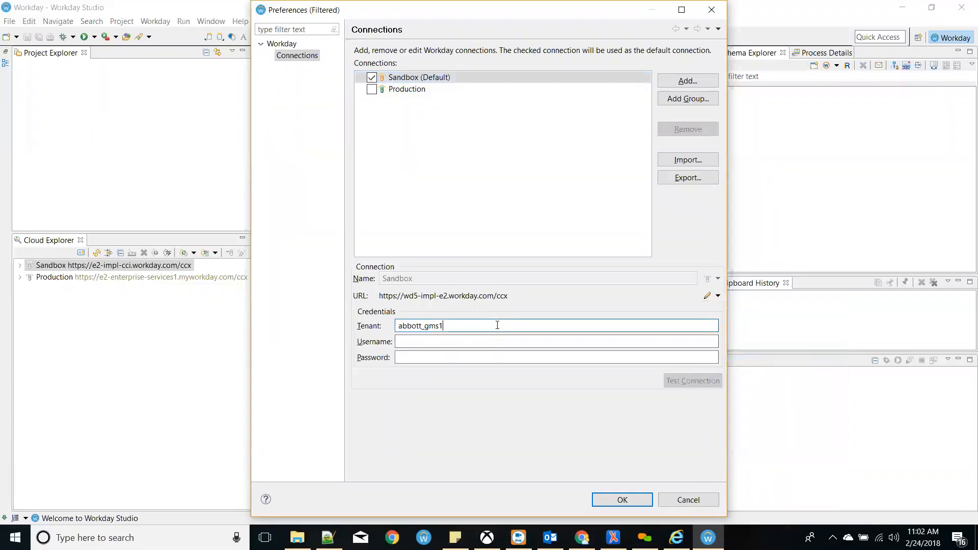
- Paste the tenant name, then fill in the username and account password for the Sandbox connection
{"action": "left_click", "coordinate": [475, 341]}
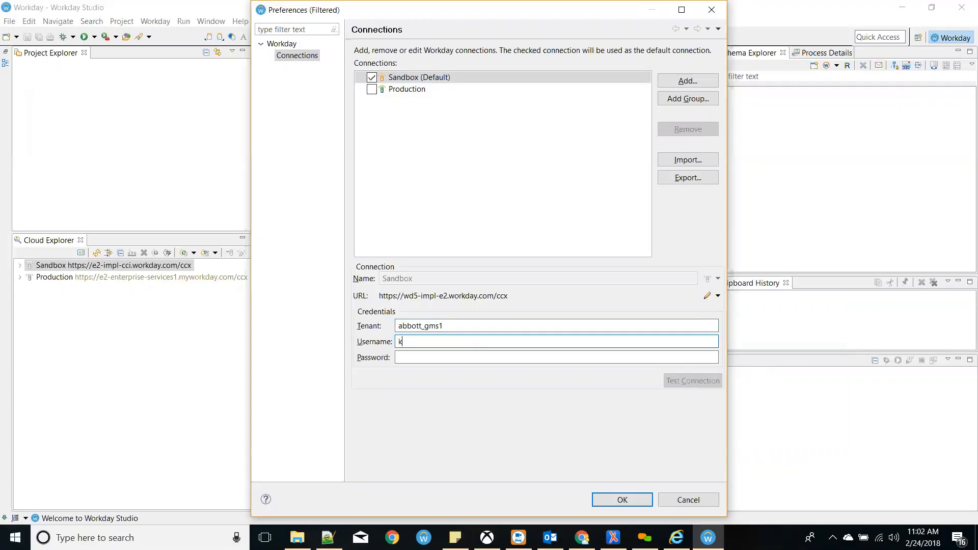
{"action": "key", "text": "Tab"}
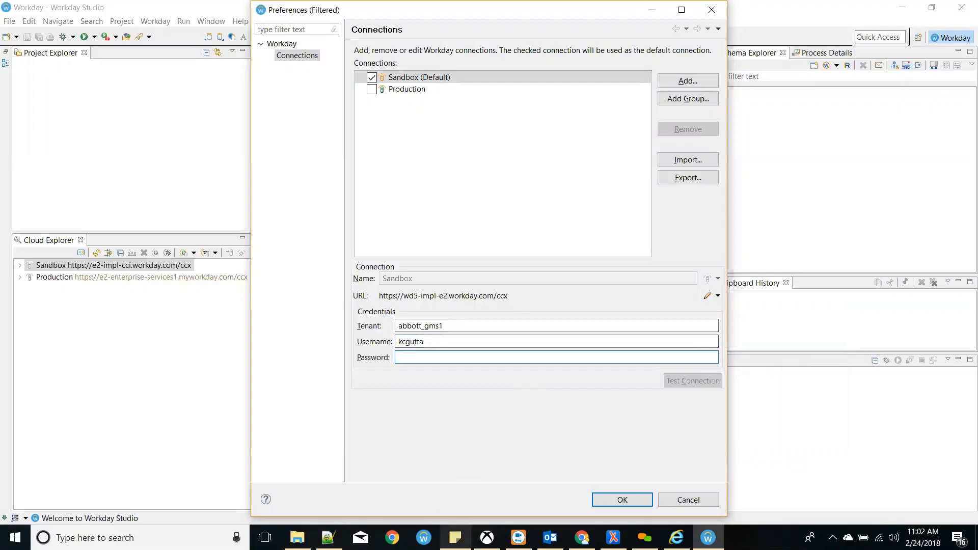
{"action": "mouse_move", "coordinate": [455, 537]}
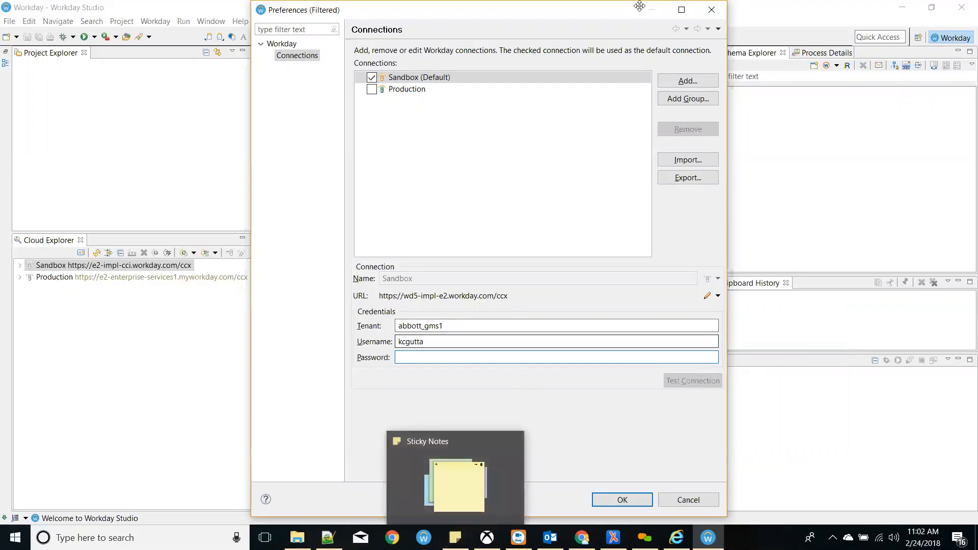
{"action": "left_click", "coordinate": [682, 18]}
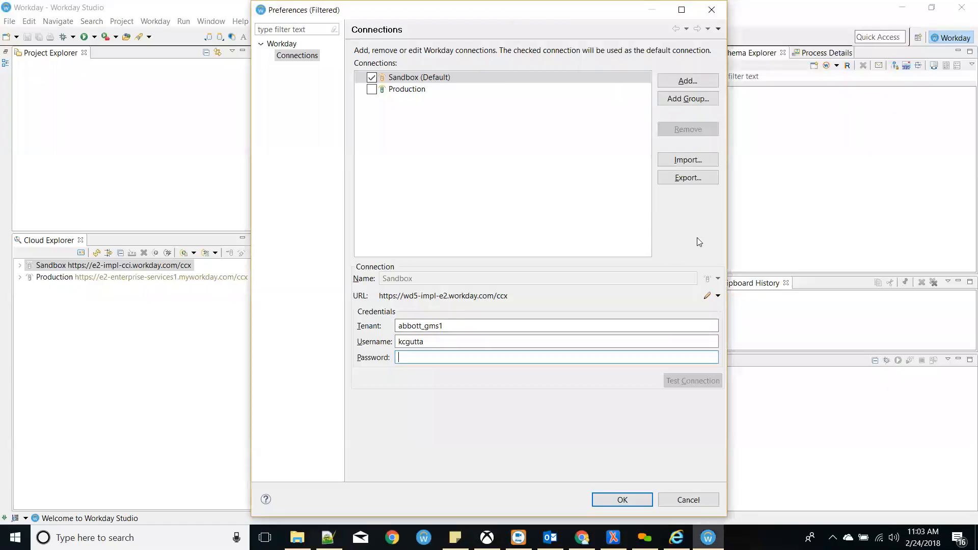
{"action": "left_click", "coordinate": [615, 51]}
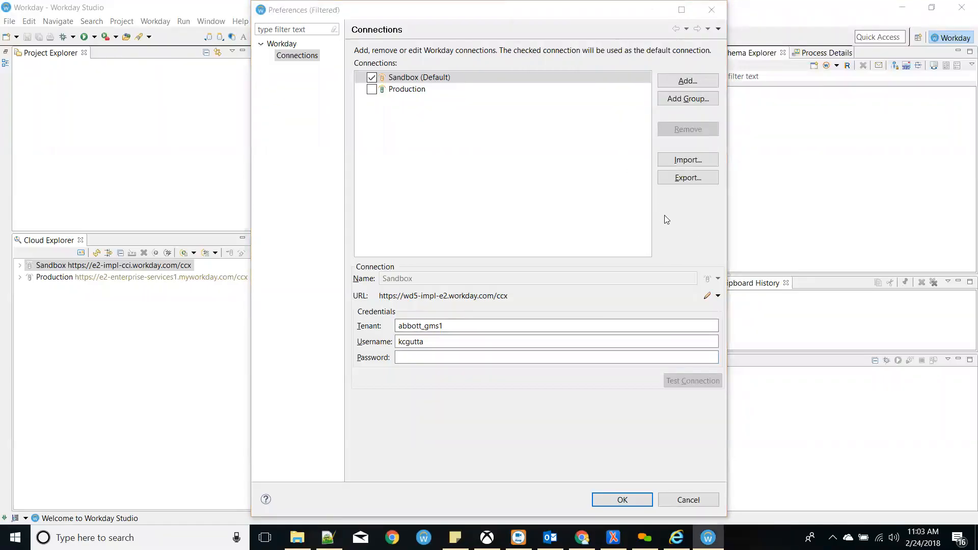
{"action": "left_click", "coordinate": [434, 354]}
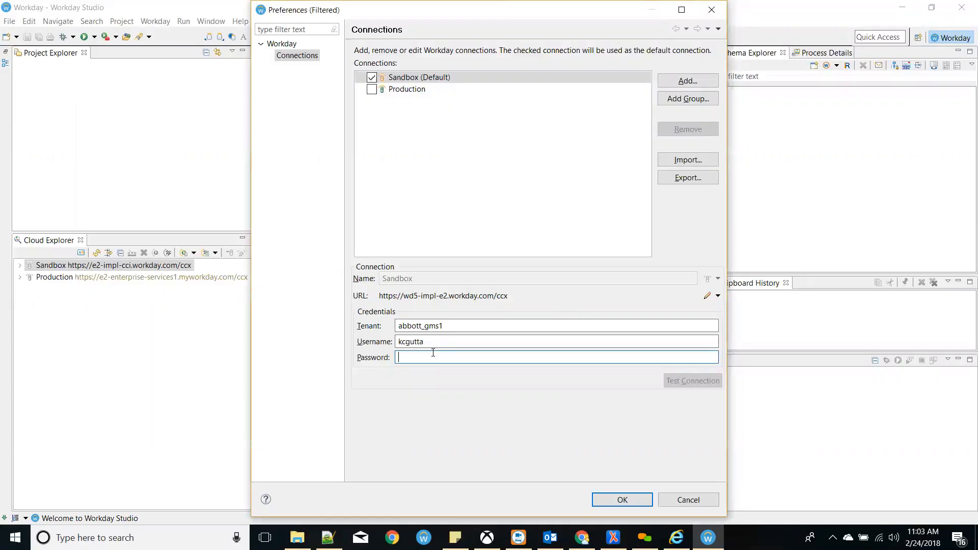
{"action": "key", "text": "ctrl+v"}
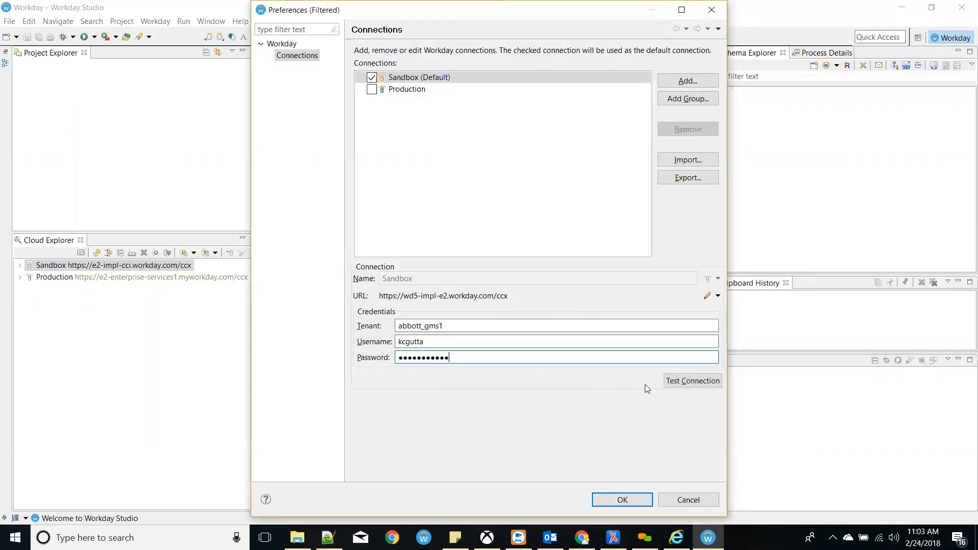
- Test the Sandbox connection and enlarge the results to show the permission table
{"action": "left_click", "coordinate": [673, 386]}
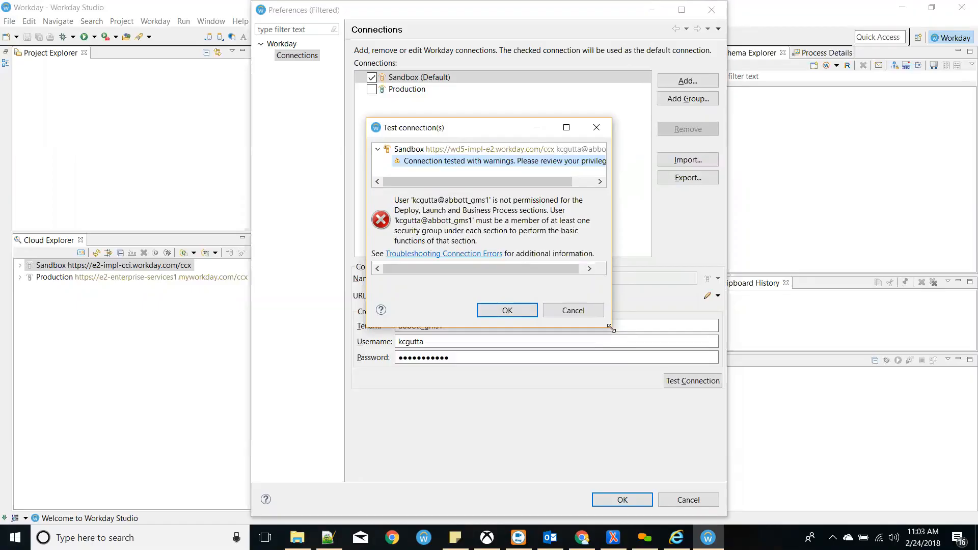
{"action": "left_click_drag", "start_coordinate": [611, 328], "coordinate": [741, 474]}
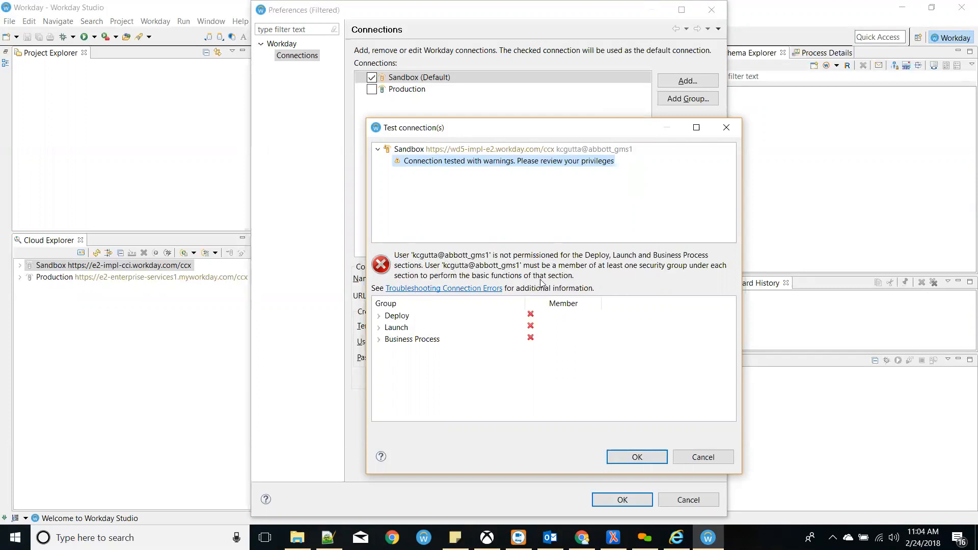
- Expand Deploy's required security groups and review them, including Integration Administrator
{"action": "left_click", "coordinate": [381, 316]}
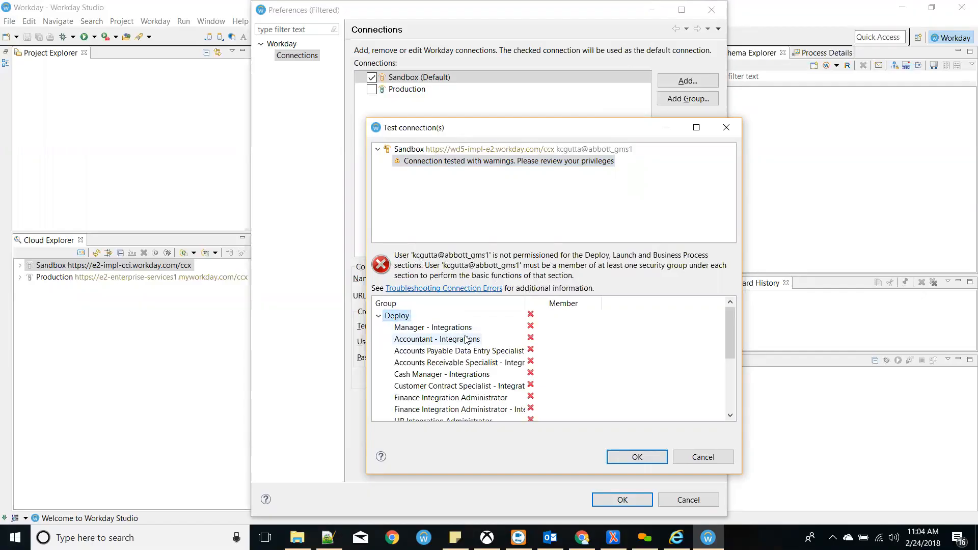
{"action": "scroll", "coordinate": [467, 340], "scroll_direction": "down", "scroll_amount": 3}
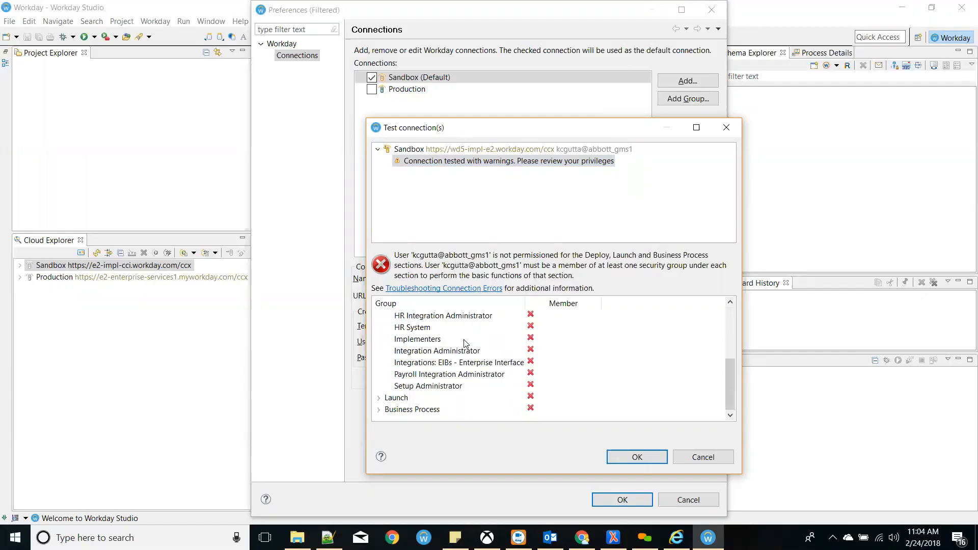
{"action": "scroll", "coordinate": [465, 343], "scroll_direction": "up", "scroll_amount": 3}
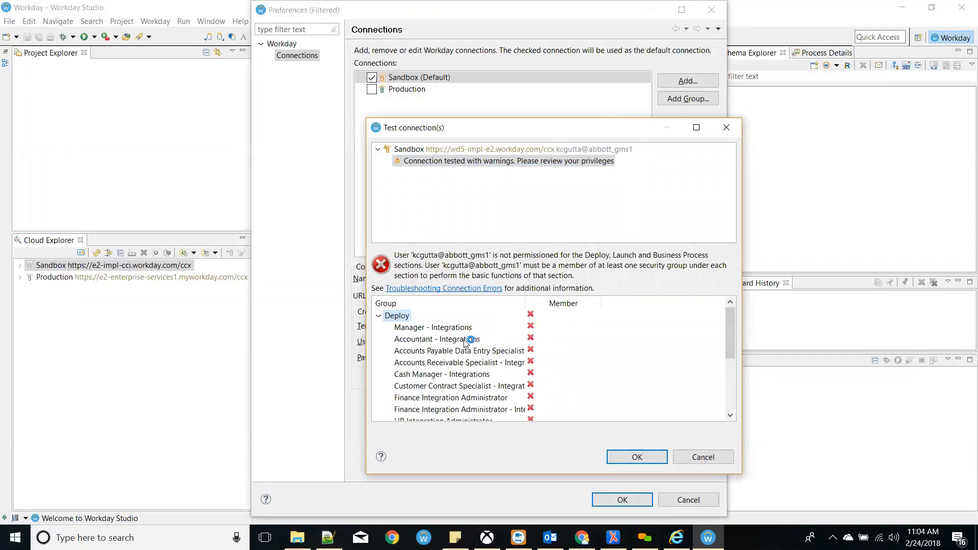
{"action": "scroll", "coordinate": [466, 342], "scroll_direction": "down", "scroll_amount": 2}
{"action": "left_click", "coordinate": [464, 385]}
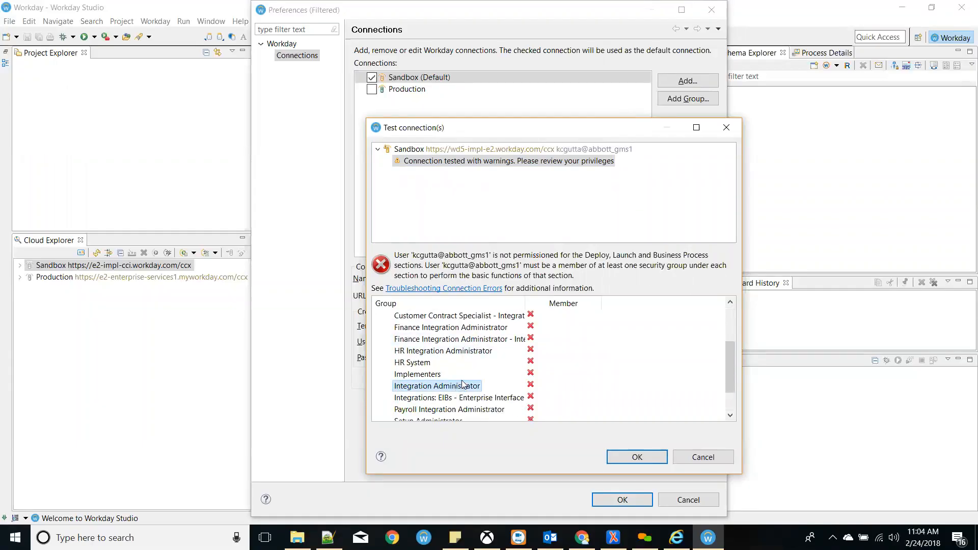
{"action": "scroll", "coordinate": [464, 386], "scroll_direction": "up", "scroll_amount": 2}
{"action": "left_click", "coordinate": [378, 316]}
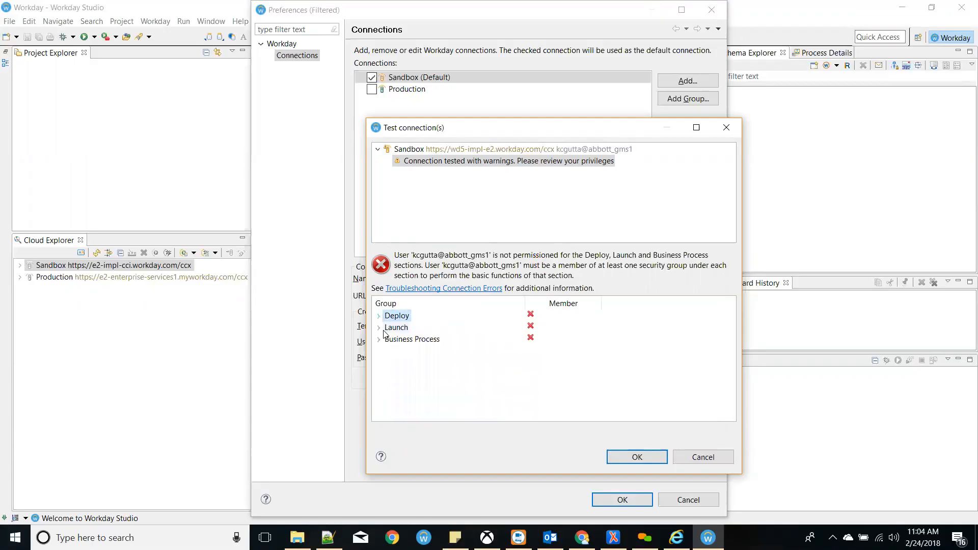
- Review the Launch and Business Process required security groups, then close the test results
{"action": "left_click", "coordinate": [379, 328]}
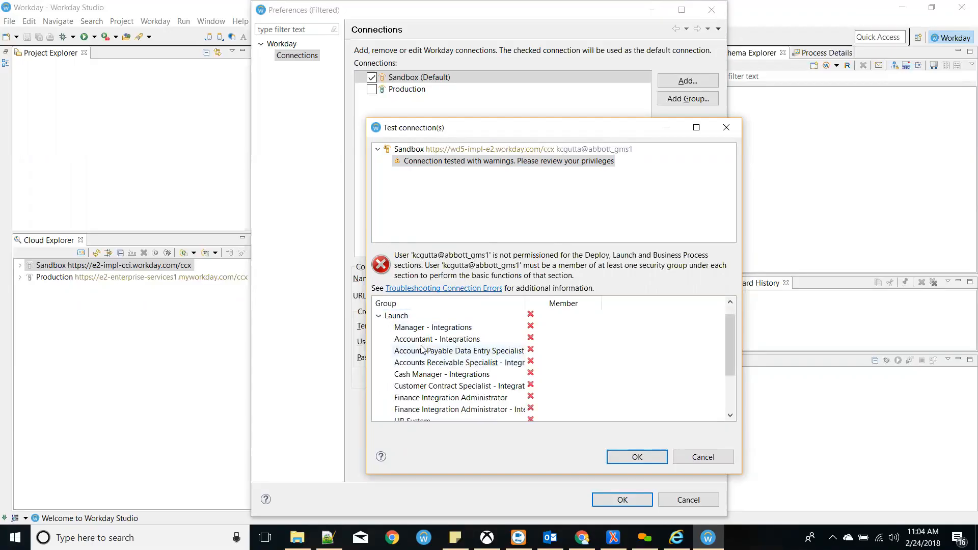
{"action": "scroll", "coordinate": [443, 386], "scroll_direction": "down", "scroll_amount": 2}
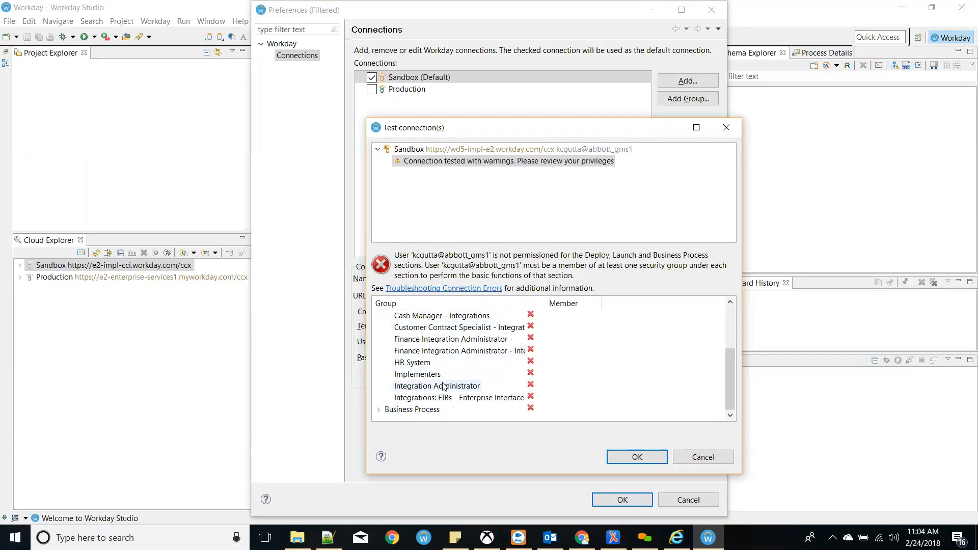
{"action": "scroll", "coordinate": [438, 380], "scroll_direction": "up", "scroll_amount": 2}
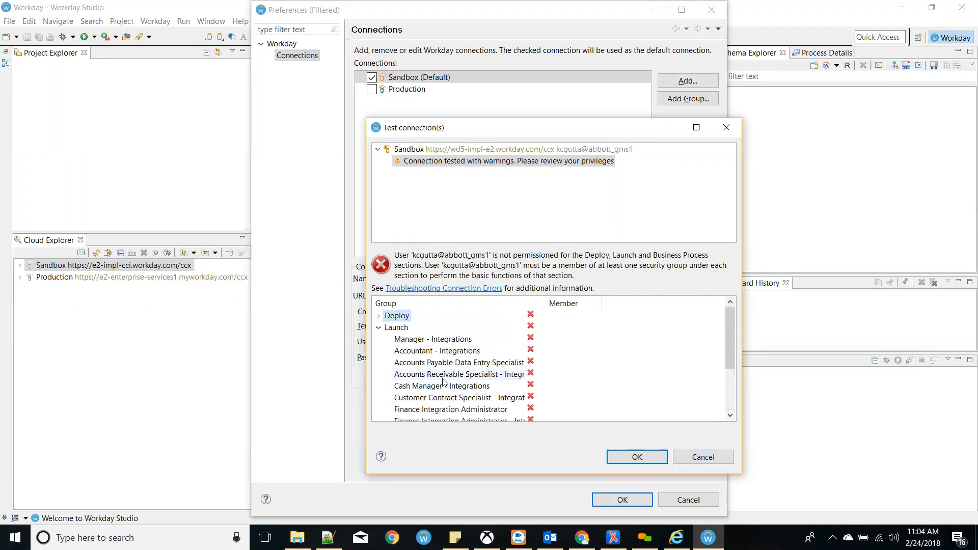
{"action": "left_click", "coordinate": [379, 327]}
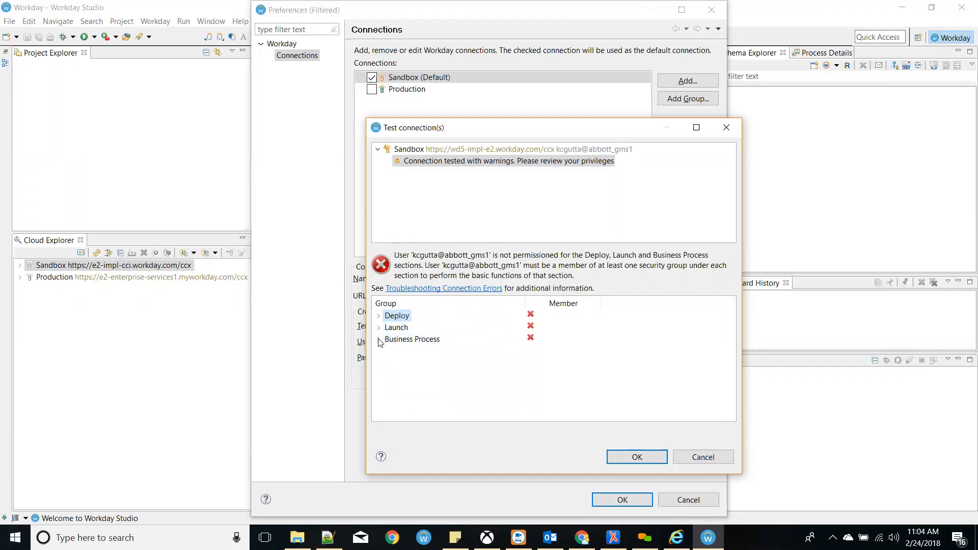
{"action": "left_click", "coordinate": [378, 340]}
{"action": "scroll", "coordinate": [451, 357], "scroll_direction": "down", "scroll_amount": 1}
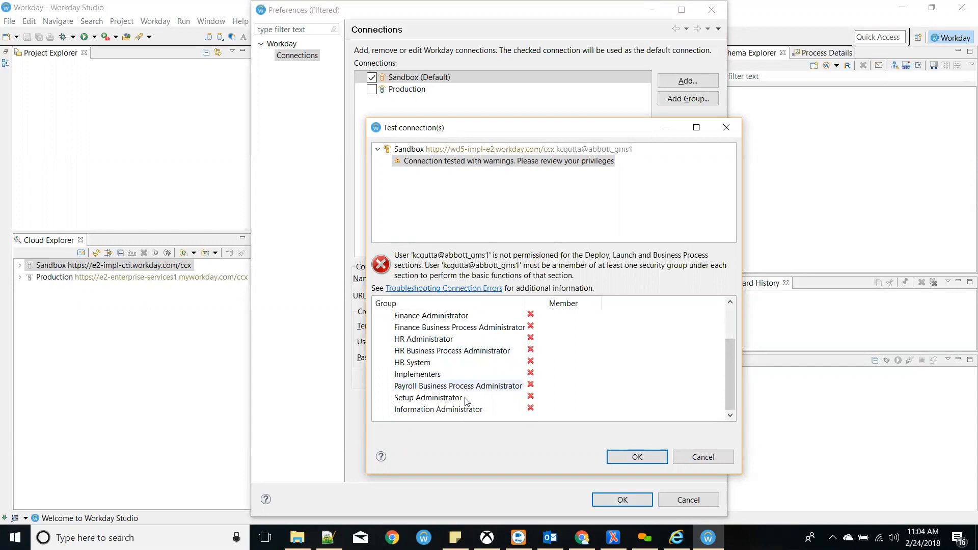
{"action": "scroll", "coordinate": [452, 371], "scroll_direction": "up", "scroll_amount": 1}
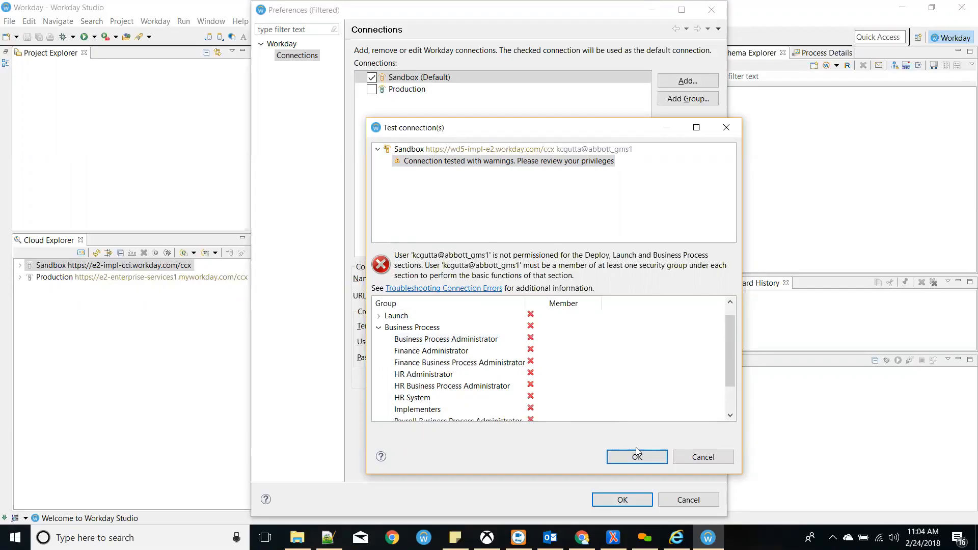
{"action": "left_click", "coordinate": [686, 459]}
- In the browser, open the worker's Assign User-Based Groups task
{"action": "key", "text": "alt+Tab"}
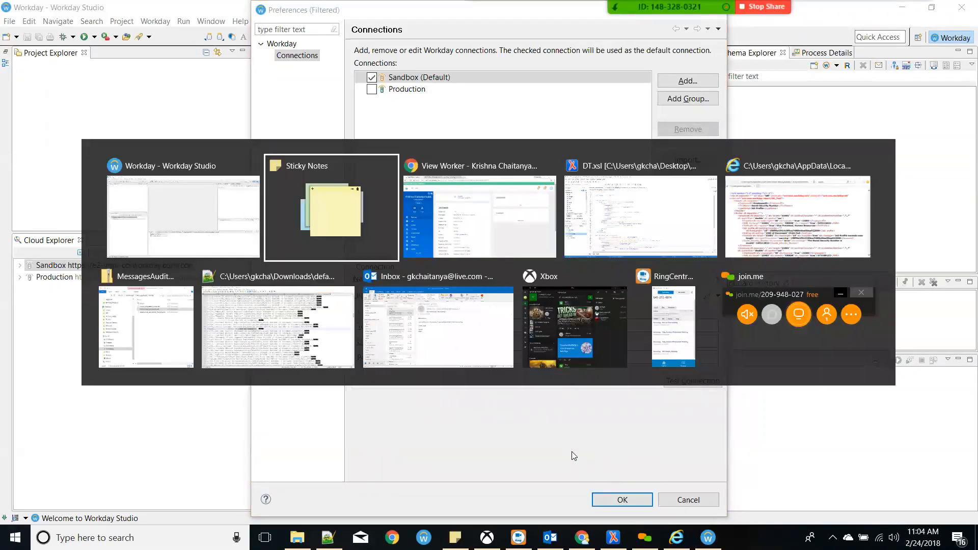
{"action": "key", "text": "alt+Tab"}
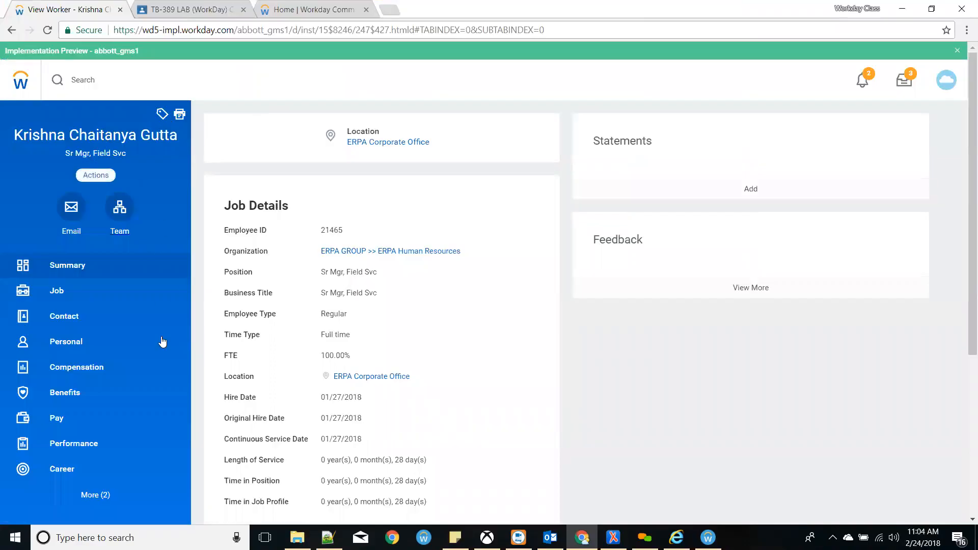
{"action": "scroll", "coordinate": [147, 438], "scroll_direction": "down", "scroll_amount": 4}
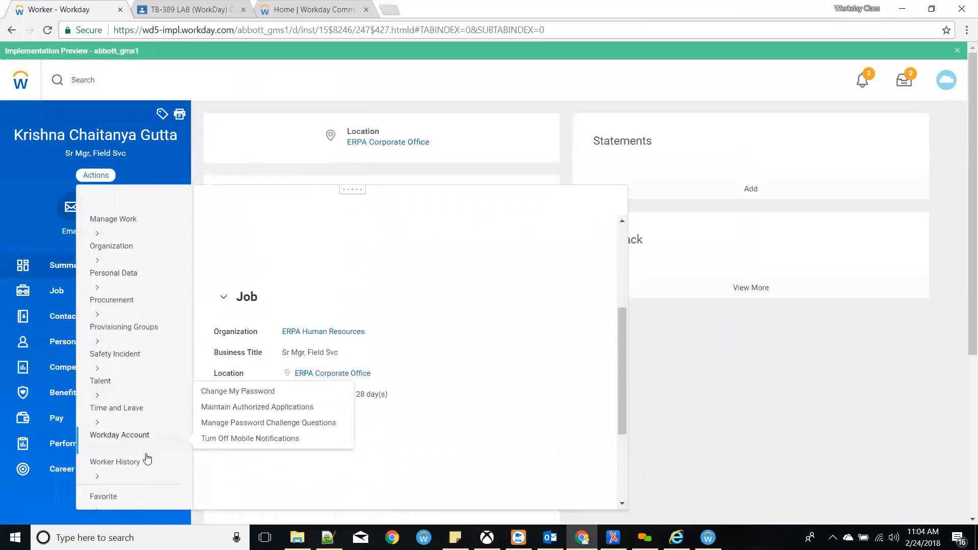
{"action": "scroll", "coordinate": [150, 476], "scroll_direction": "down", "scroll_amount": 3}
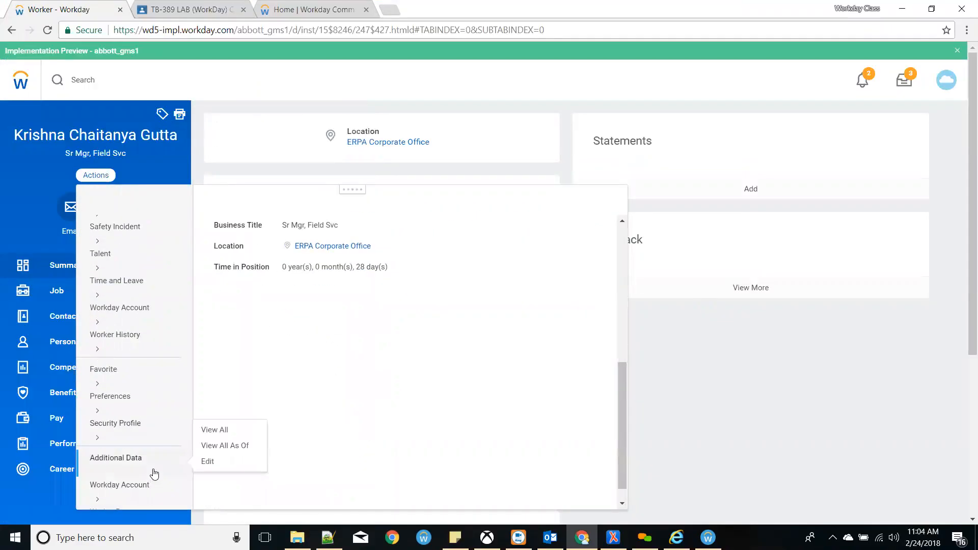
{"action": "scroll", "coordinate": [153, 485], "scroll_direction": "down", "scroll_amount": 3}
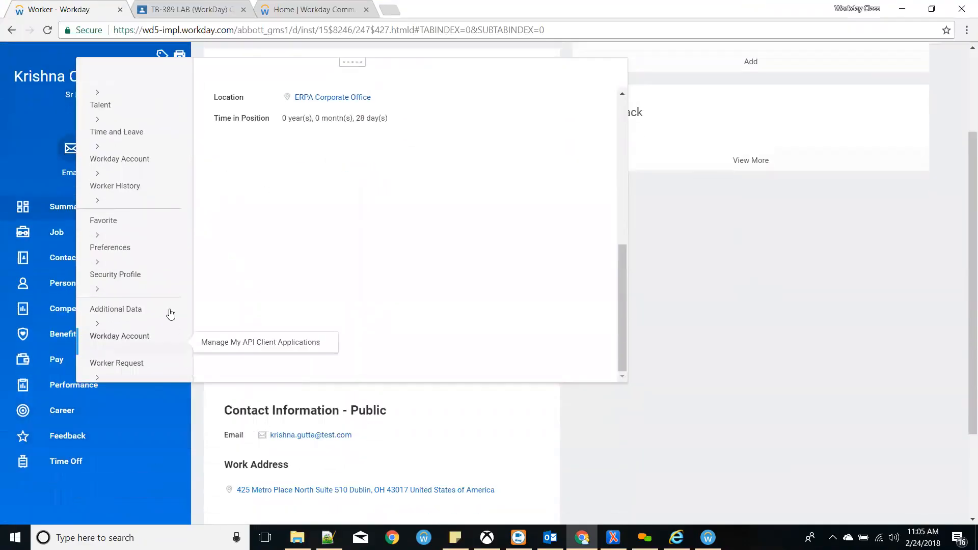
{"action": "mouse_move", "coordinate": [153, 284]}
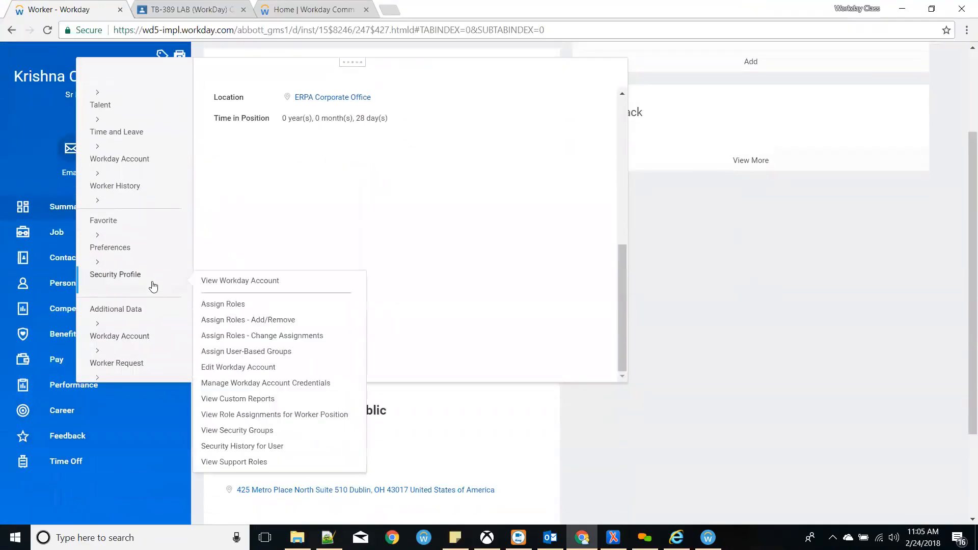
{"action": "left_click", "coordinate": [238, 354]}
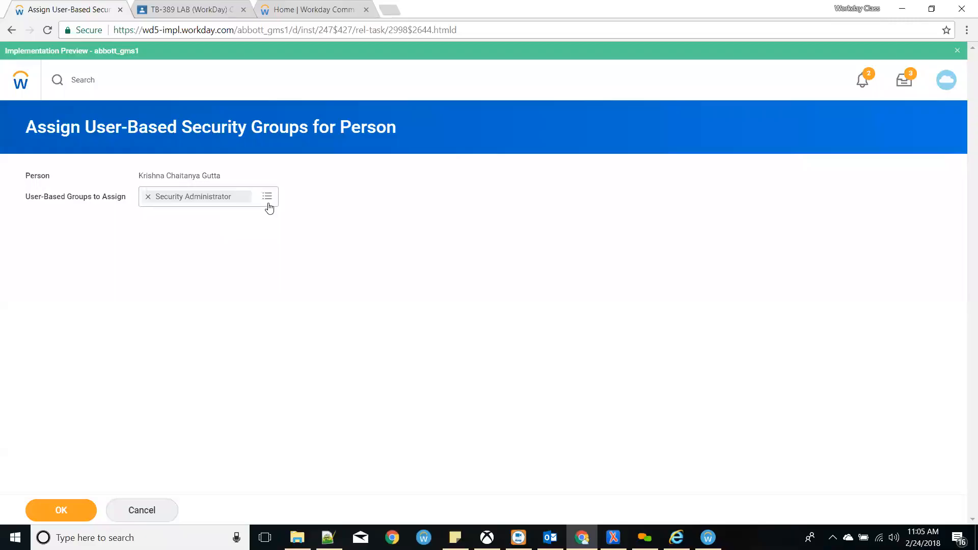
- Add Integration Administrator and Business Process Administrator, submit, then retest the Sandbox connection in Studio
{"action": "left_click", "coordinate": [268, 199]}
{"action": "type", "text": "int"}
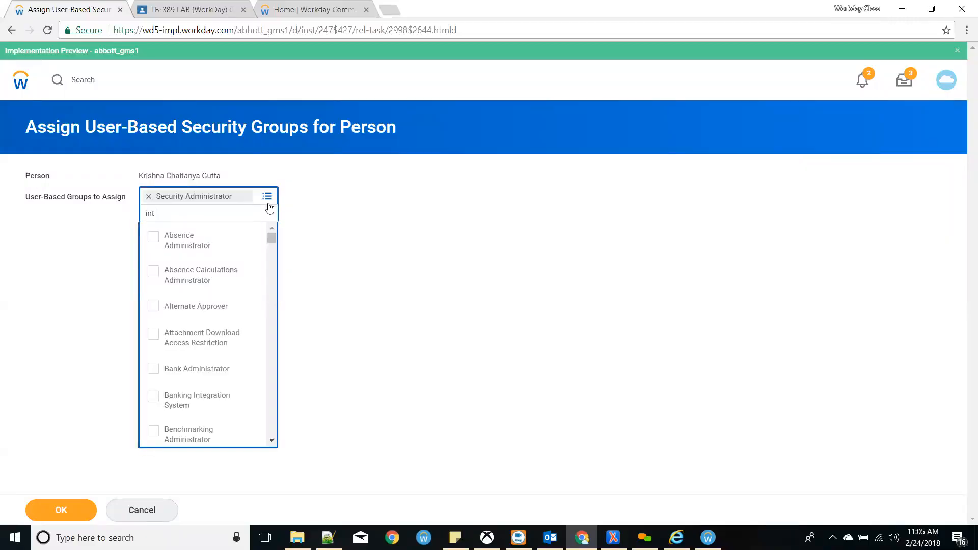
{"action": "type", "text": " admin"}
{"action": "key", "text": "Return"}
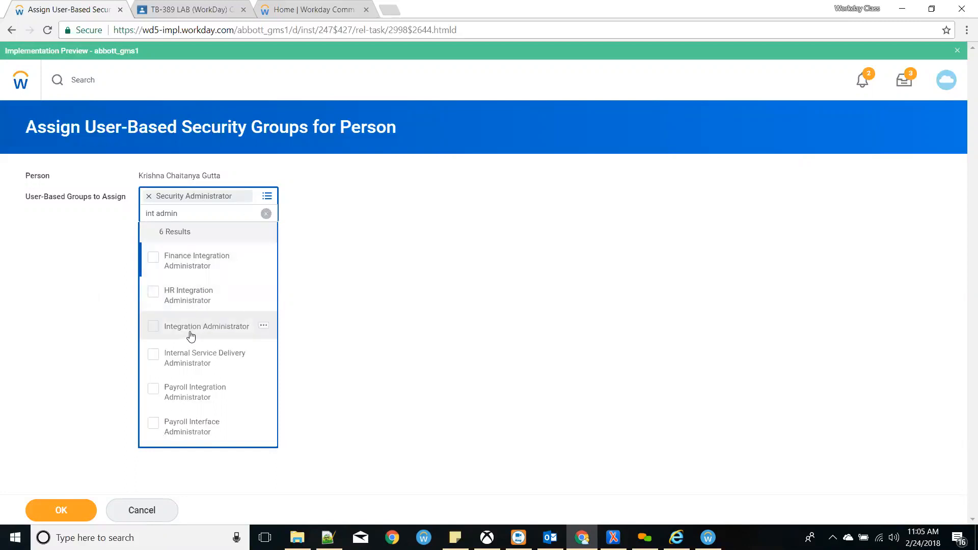
{"action": "left_click", "coordinate": [191, 334]}
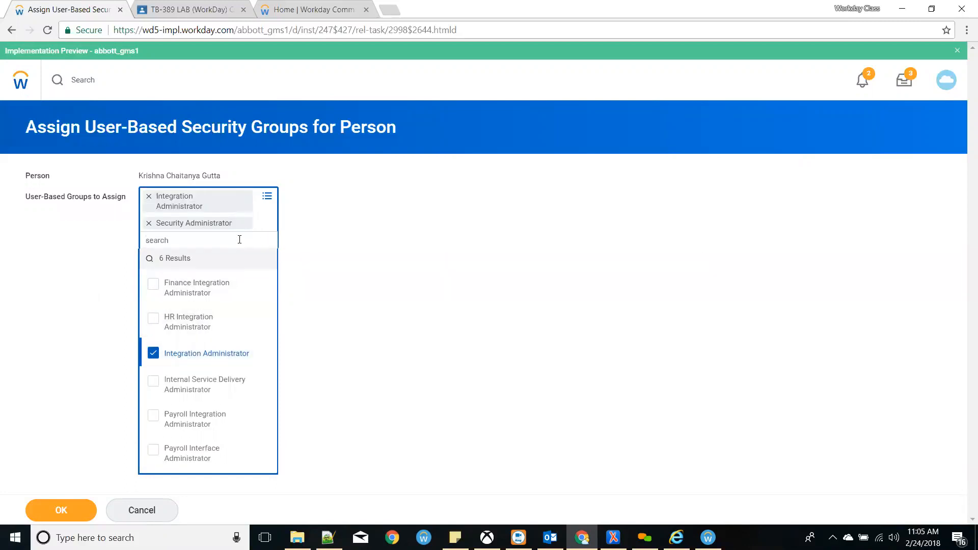
{"action": "type", "text": "busine admin"}
{"action": "key", "text": "Return"}
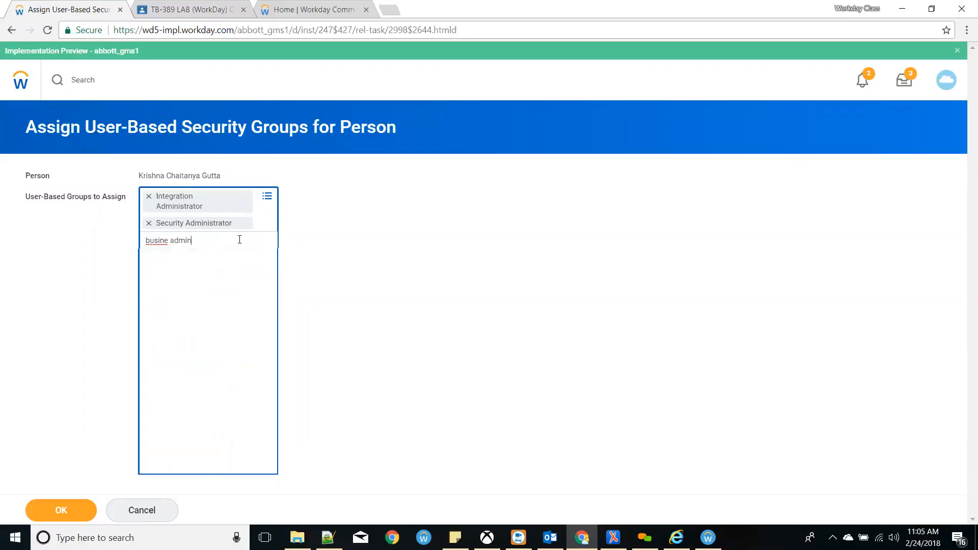
{"action": "left_click", "coordinate": [77, 509]}
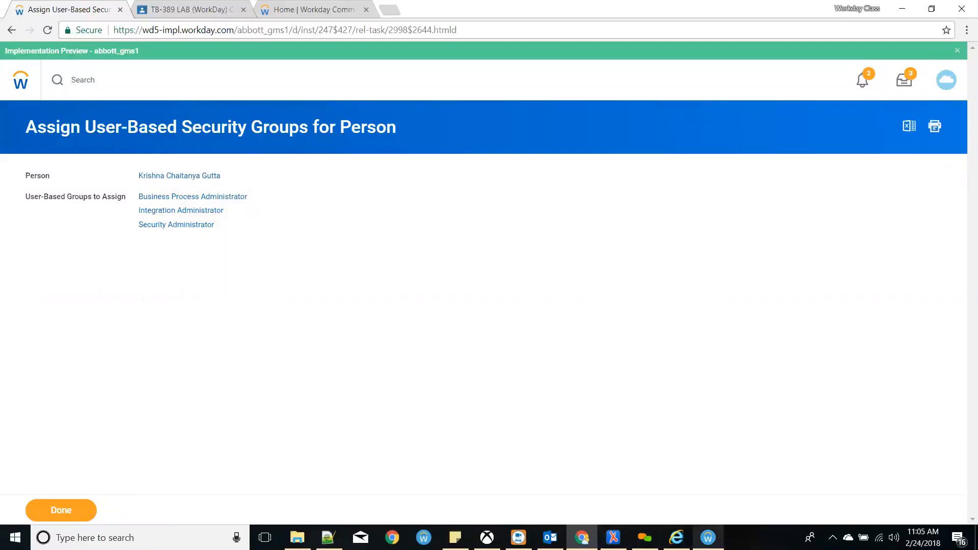
{"action": "left_click", "coordinate": [708, 537]}
{"action": "left_click", "coordinate": [680, 381]}
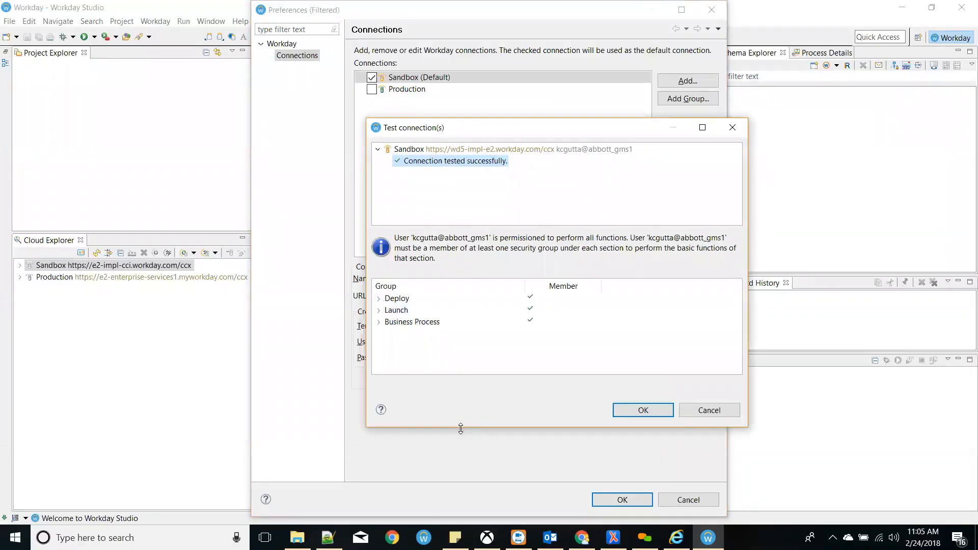
- Enlarge the passing test results, close the stray Internet Explorer window, and dismiss the results
{"action": "left_click_drag", "start_coordinate": [460, 428], "coordinate": [461, 519]}
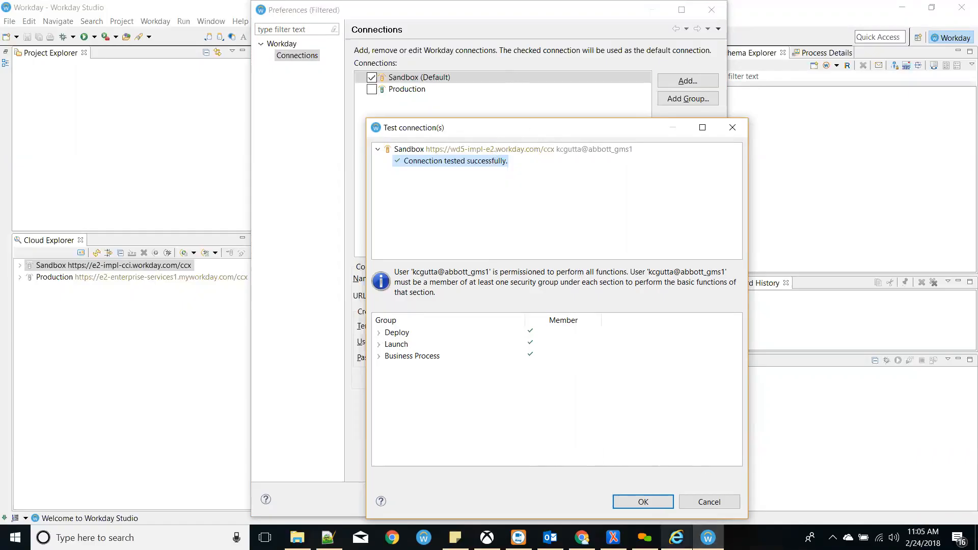
{"action": "mouse_move", "coordinate": [676, 538]}
{"action": "left_click", "coordinate": [735, 449]}
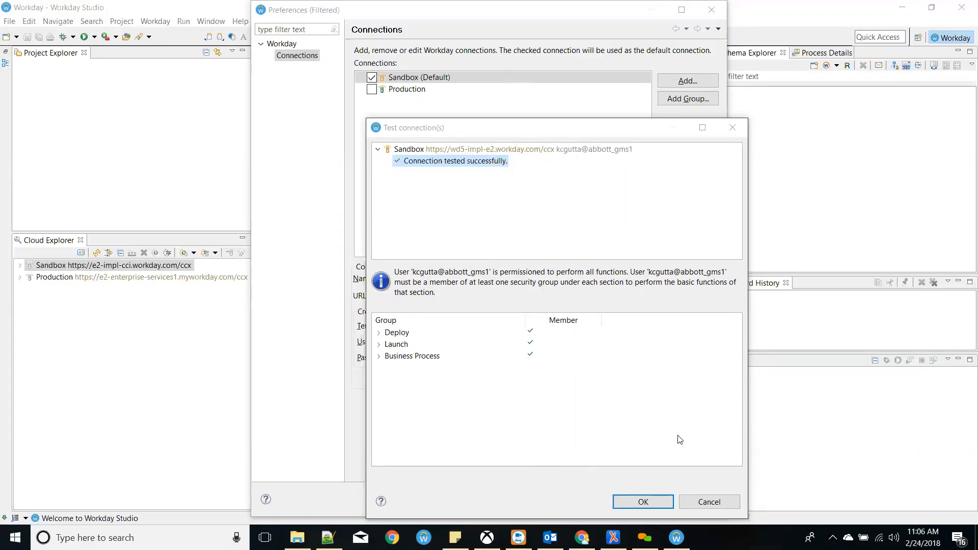
{"action": "left_click", "coordinate": [380, 334]}
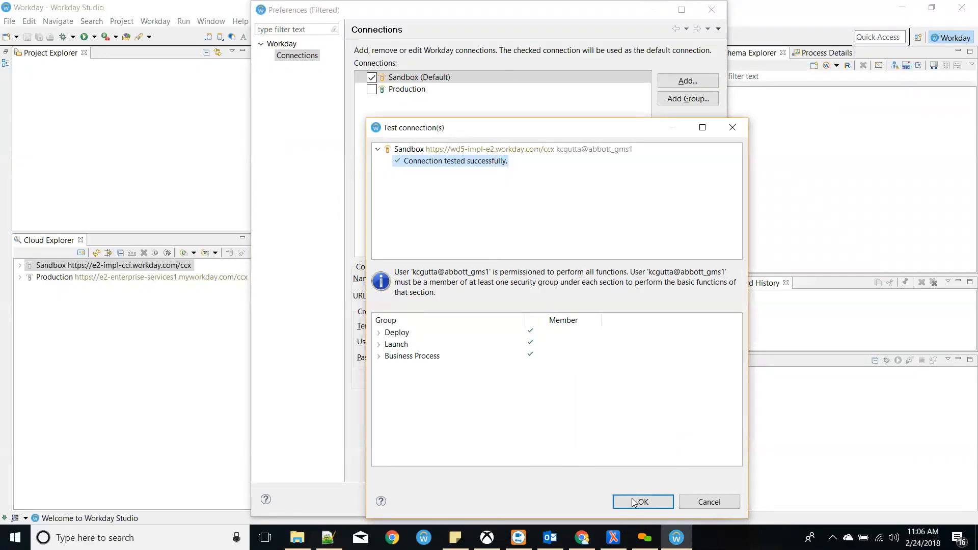
{"action": "left_click", "coordinate": [709, 502]}
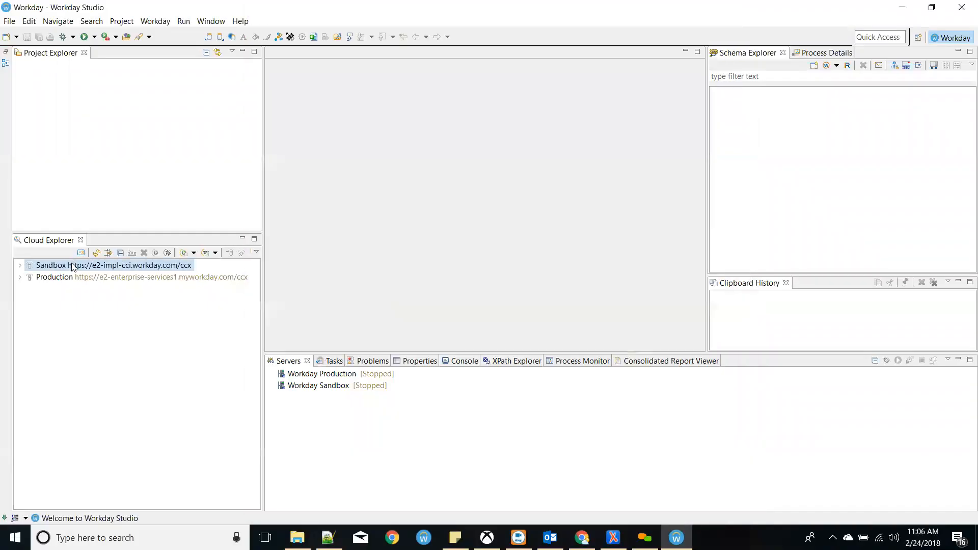
- Reopen Sandbox's Connection Details and re-enter the account password, username and tenant
{"action": "right_click", "coordinate": [73, 267]}
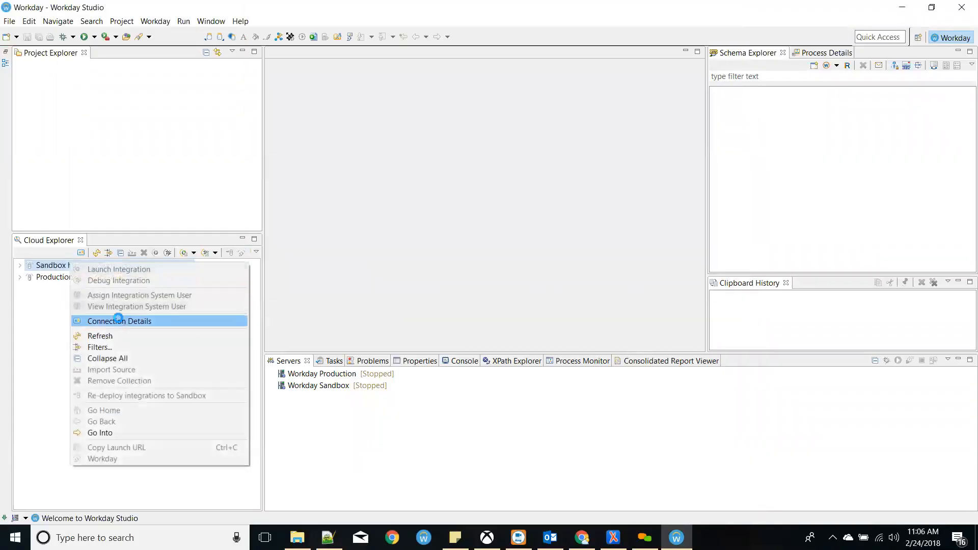
{"action": "left_click", "coordinate": [120, 319]}
{"action": "left_click", "coordinate": [474, 325]}
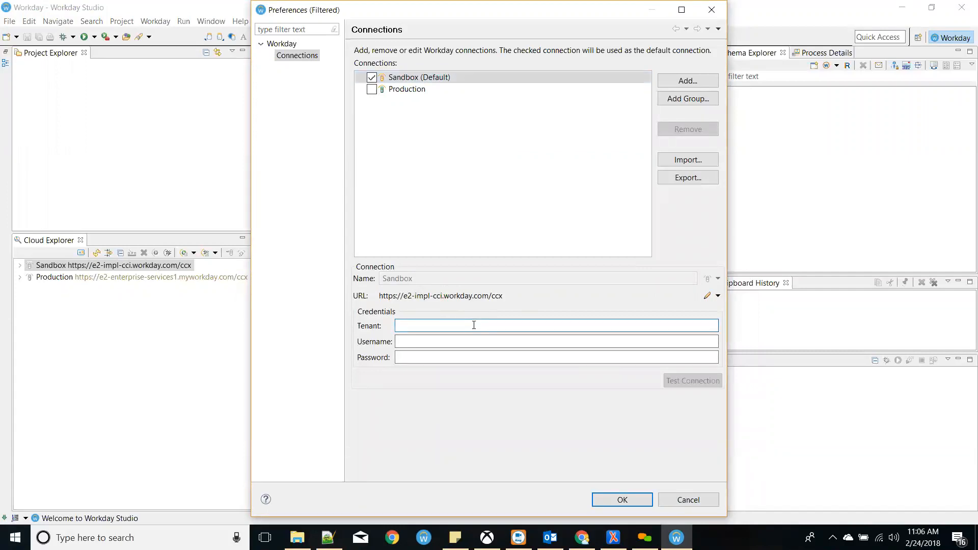
{"action": "left_click", "coordinate": [469, 357]}
{"action": "key", "text": "ctrl+v"}
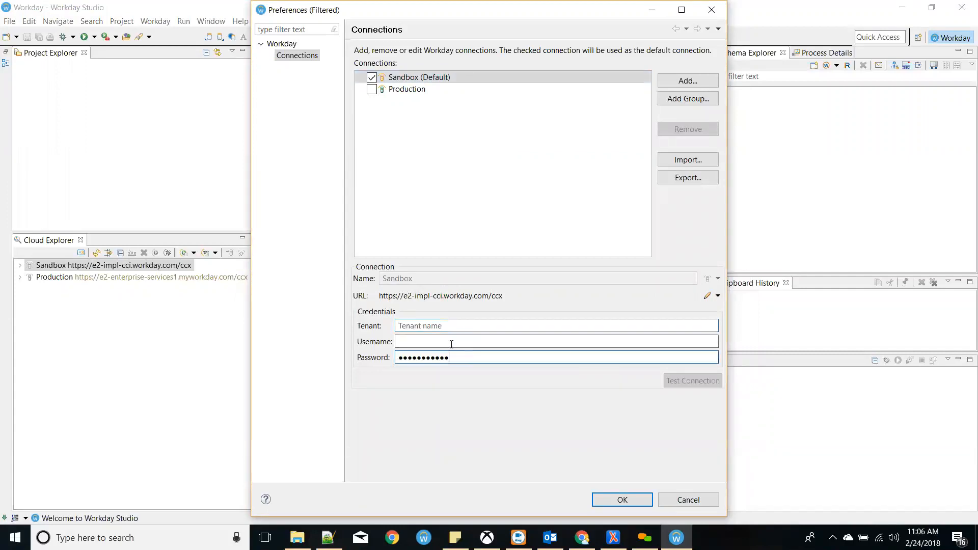
{"action": "left_click", "coordinate": [433, 339]}
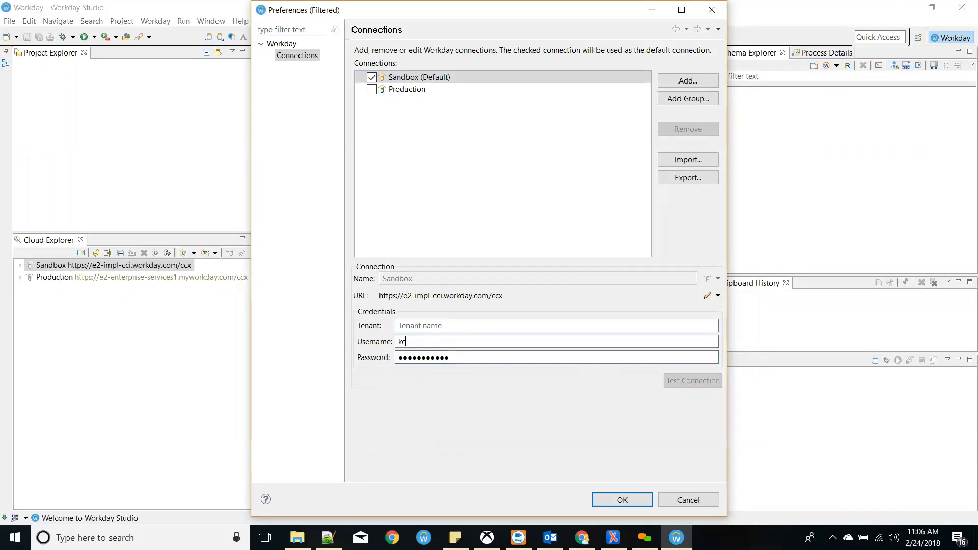
{"action": "left_click", "coordinate": [433, 324]}
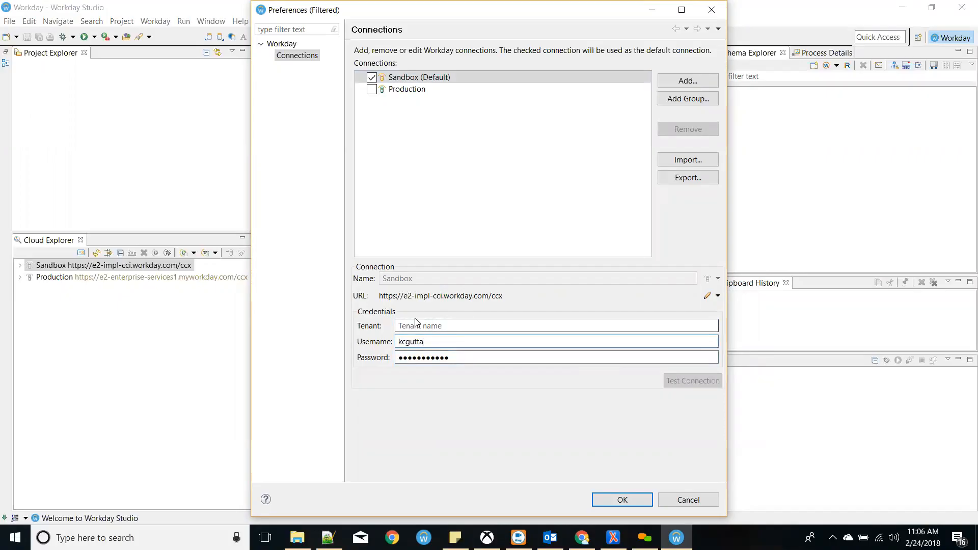
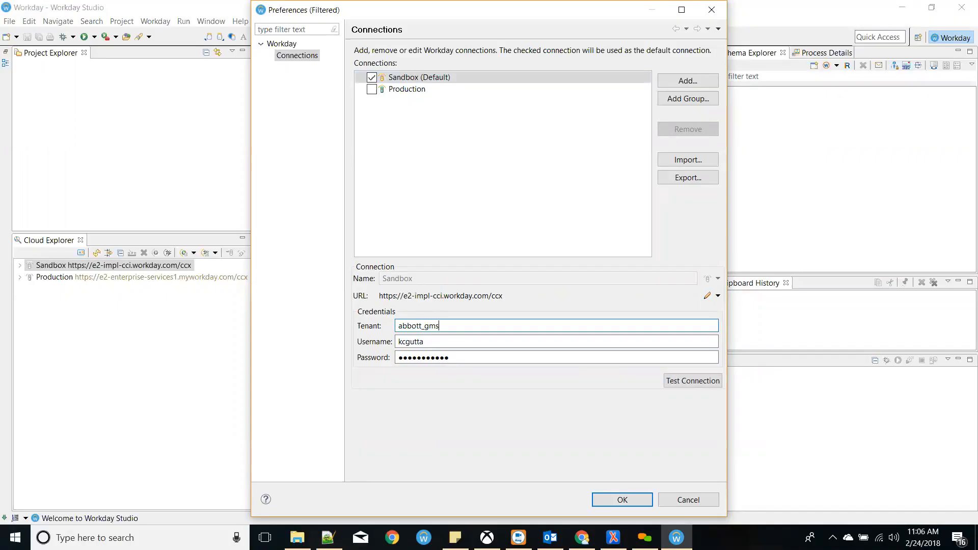
- Set the URL to Implementation (Portland), test the connection, review Deploy groups, and close the results
{"action": "left_click", "coordinate": [718, 295]}
{"action": "left_click", "coordinate": [747, 362]}
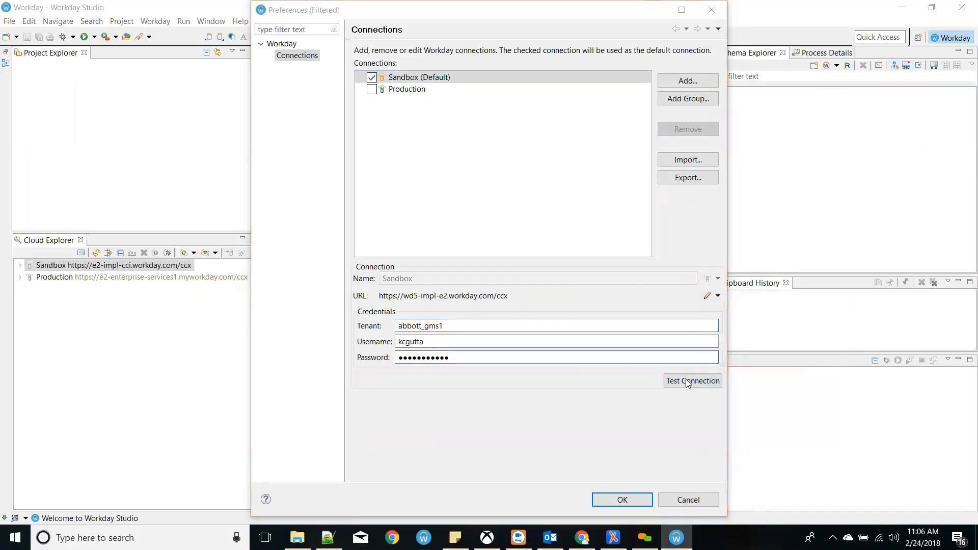
{"action": "left_click", "coordinate": [685, 380]}
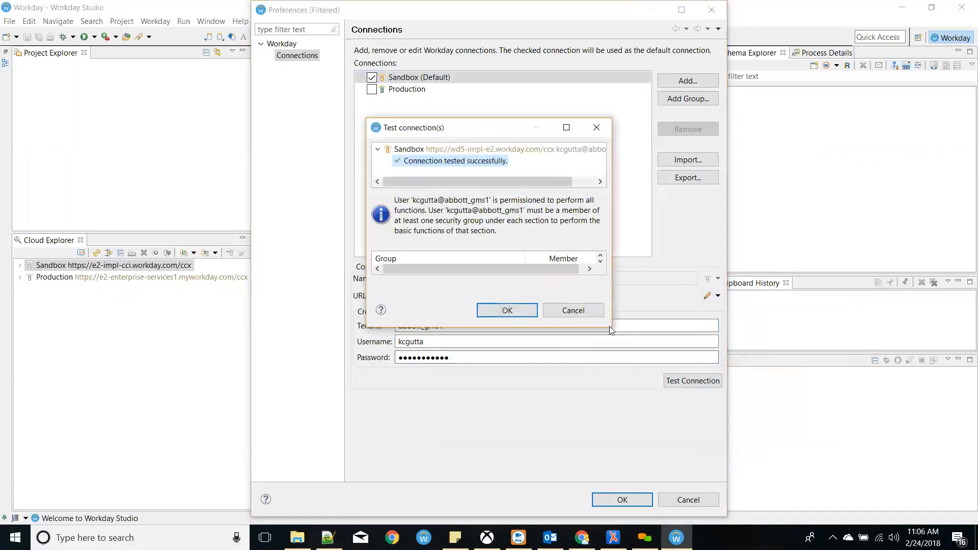
{"action": "left_click_drag", "start_coordinate": [592, 328], "coordinate": [592, 425]}
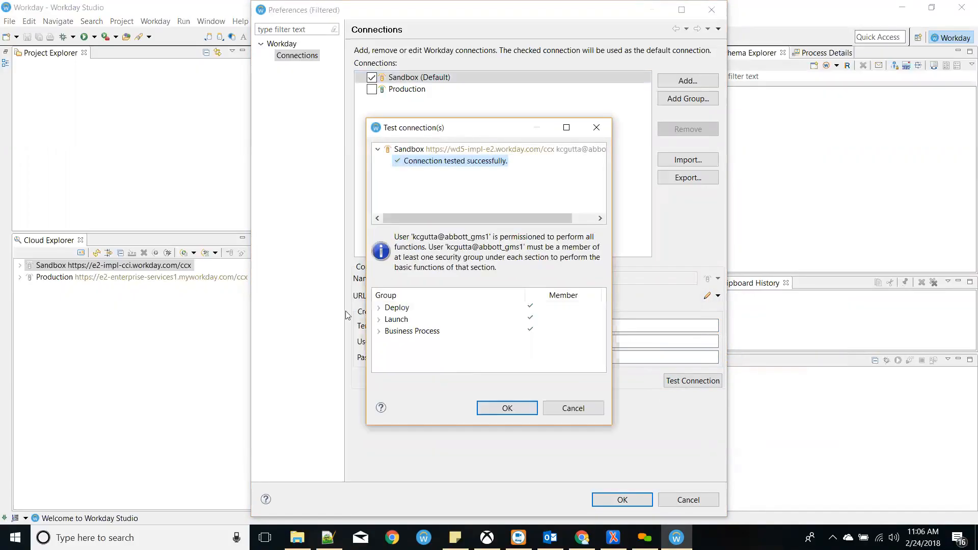
{"action": "double_click", "coordinate": [386, 310]}
{"action": "left_click_drag", "start_coordinate": [602, 307], "coordinate": [600, 344]}
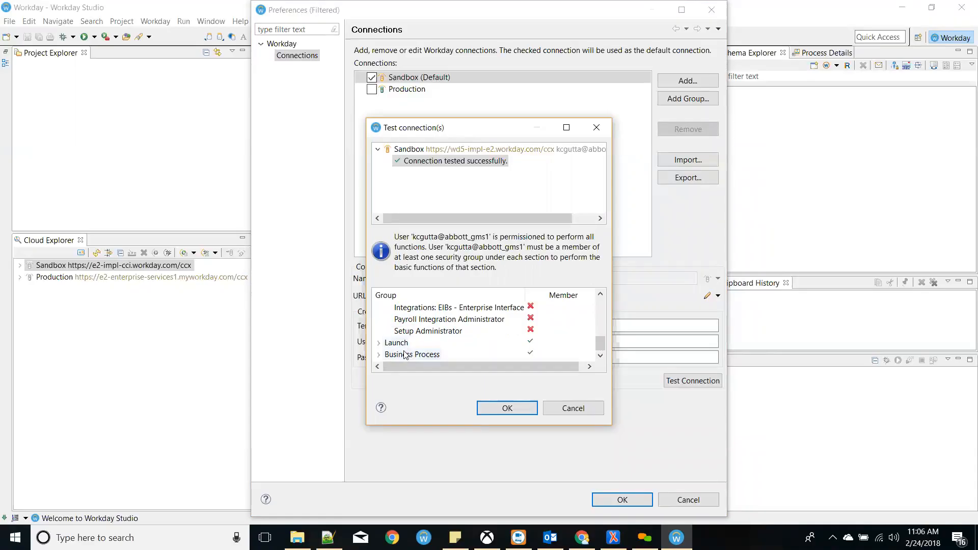
{"action": "left_click_drag", "start_coordinate": [601, 344], "coordinate": [602, 300]}
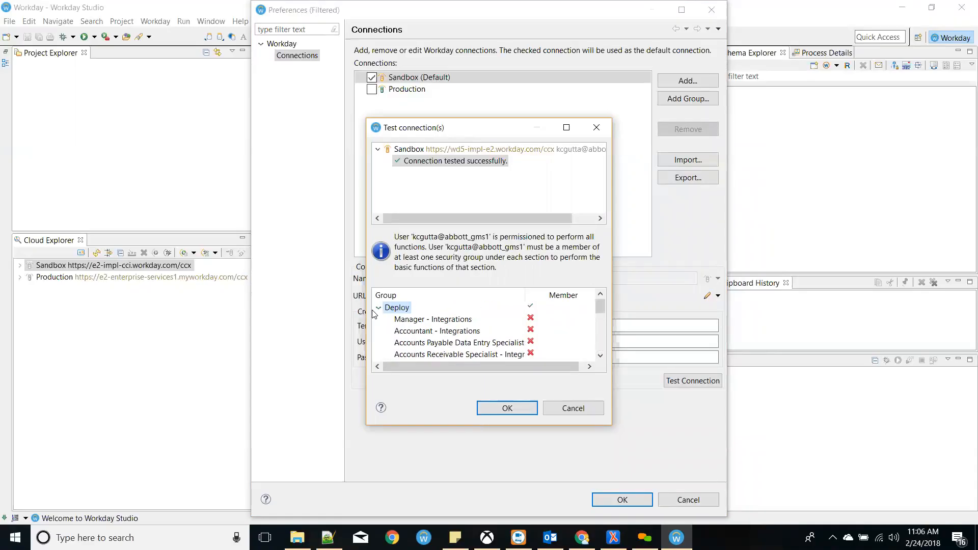
{"action": "left_click", "coordinate": [379, 307]}
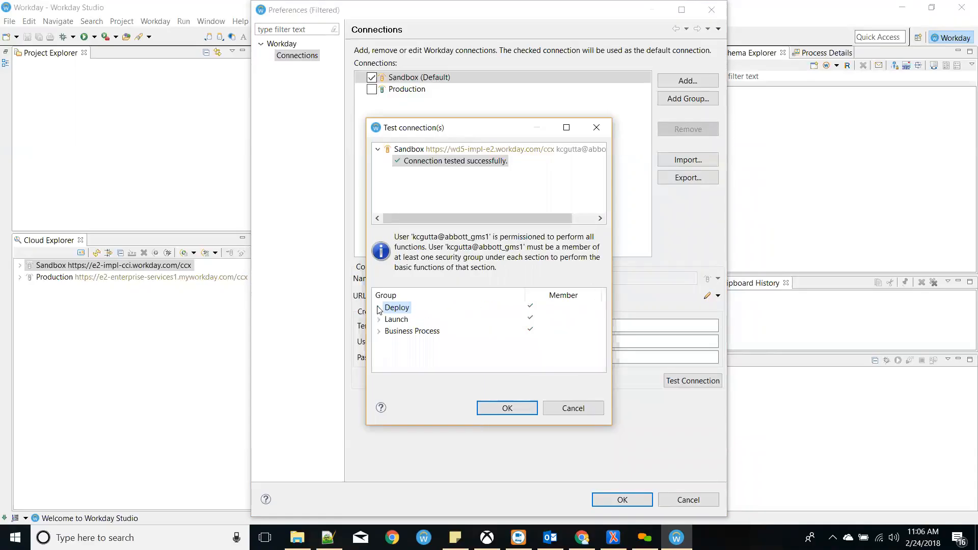
{"action": "left_click", "coordinate": [516, 407]}
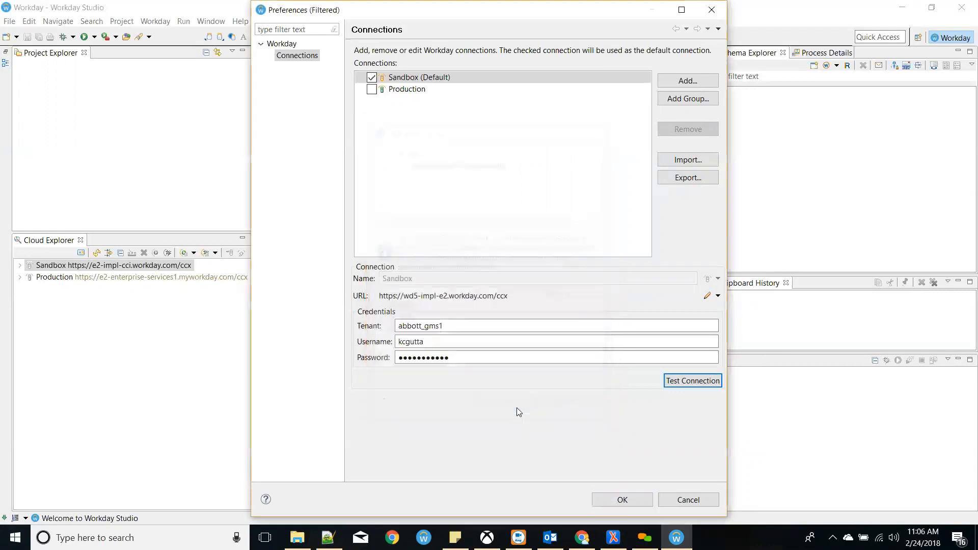
- Save the Sandbox connection settings and expand Sandbox in Cloud Explorer to load its integration projects
{"action": "left_click", "coordinate": [614, 501]}
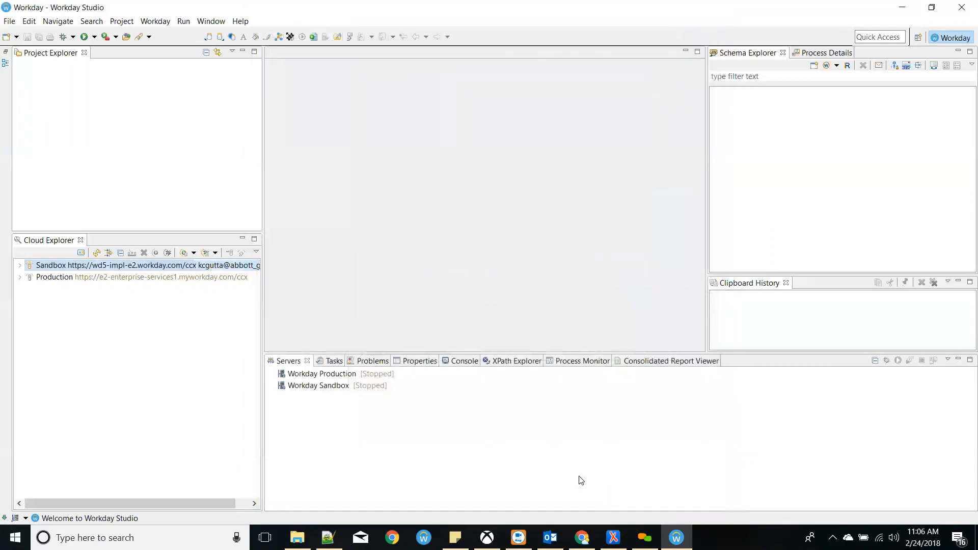
{"action": "left_click", "coordinate": [20, 265]}
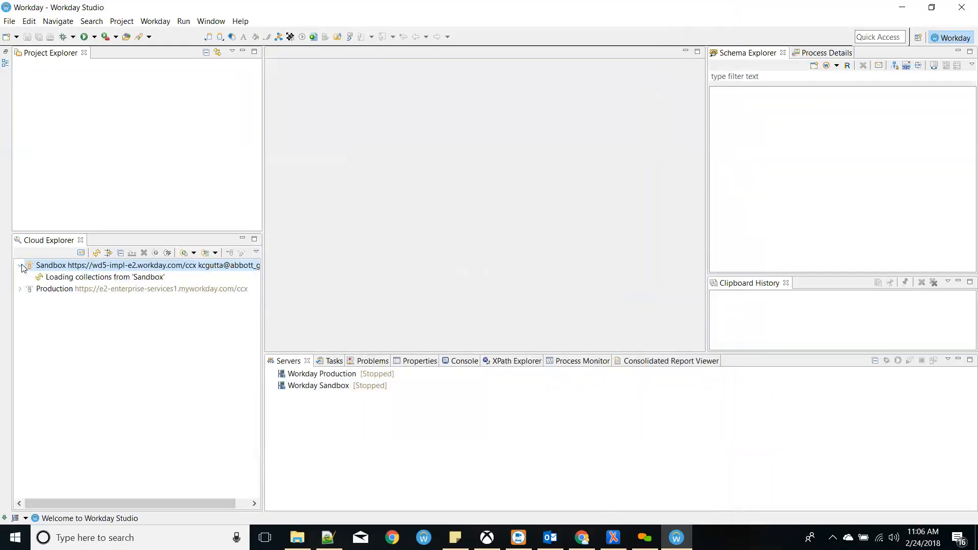
{"action": "scroll", "coordinate": [94, 288], "scroll_direction": "down", "scroll_amount": 5}
{"action": "scroll", "coordinate": [77, 285], "scroll_direction": "up", "scroll_amount": 5}
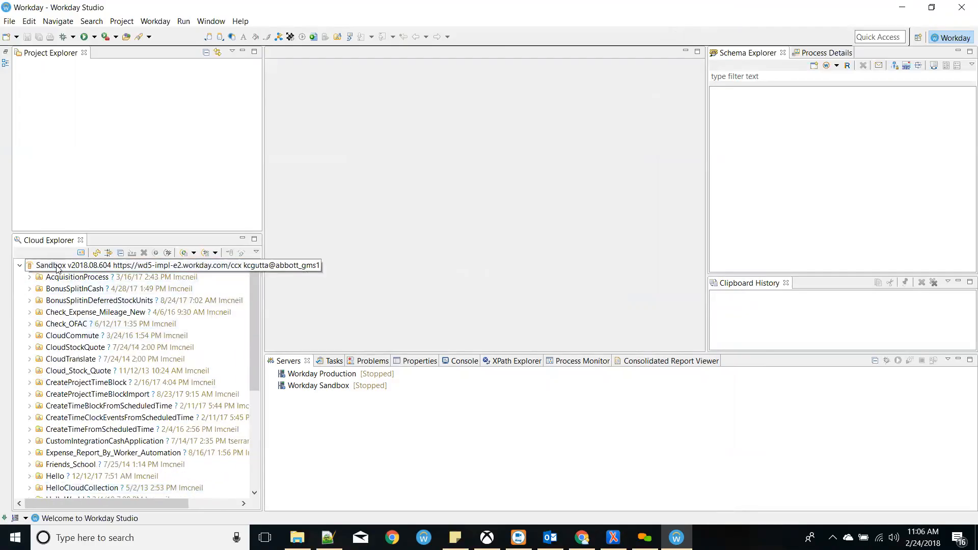
- Open the Sandbox connection details and clear its tenant, username and password fields
{"action": "right_click", "coordinate": [35, 266]}
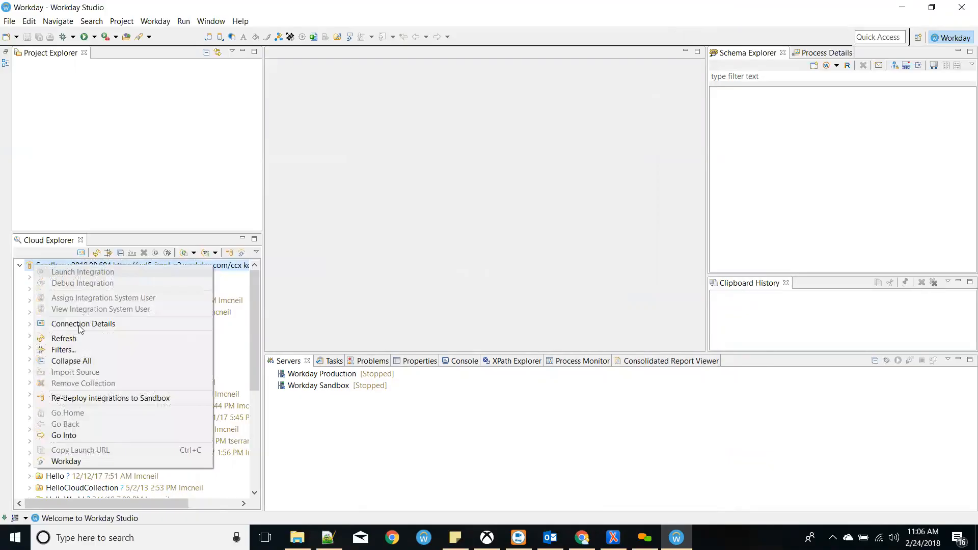
{"action": "left_click", "coordinate": [91, 329]}
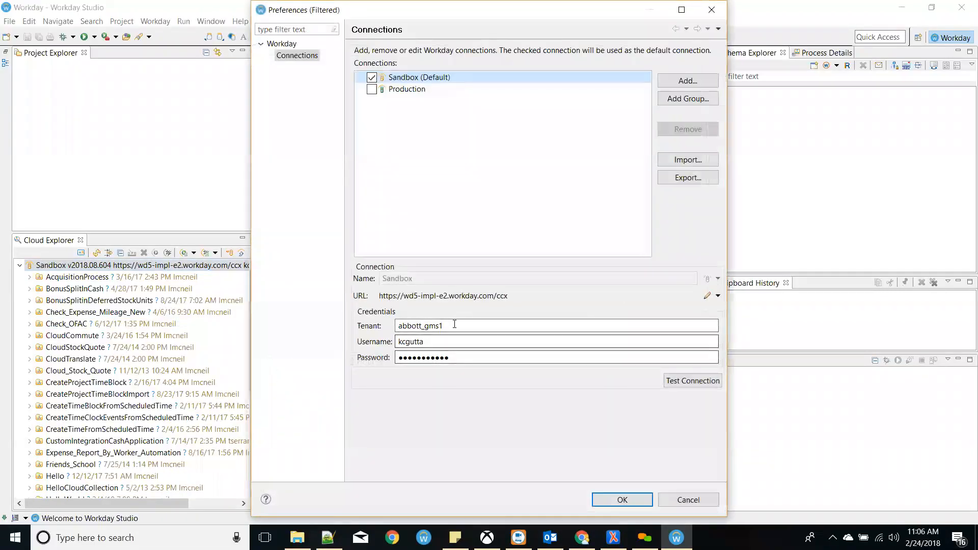
{"action": "key", "text": "BackSpace"}
{"action": "key", "text": "Tab"}
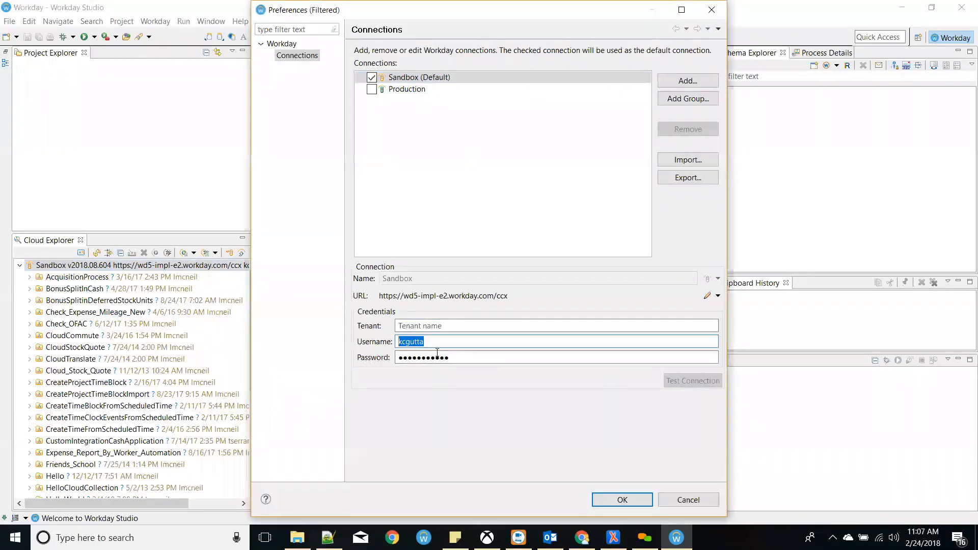
{"action": "key", "text": "BackSpace"}
{"action": "key", "text": "Tab"}
{"action": "key", "text": "BackSpace"}
{"action": "left_click", "coordinate": [529, 175]}
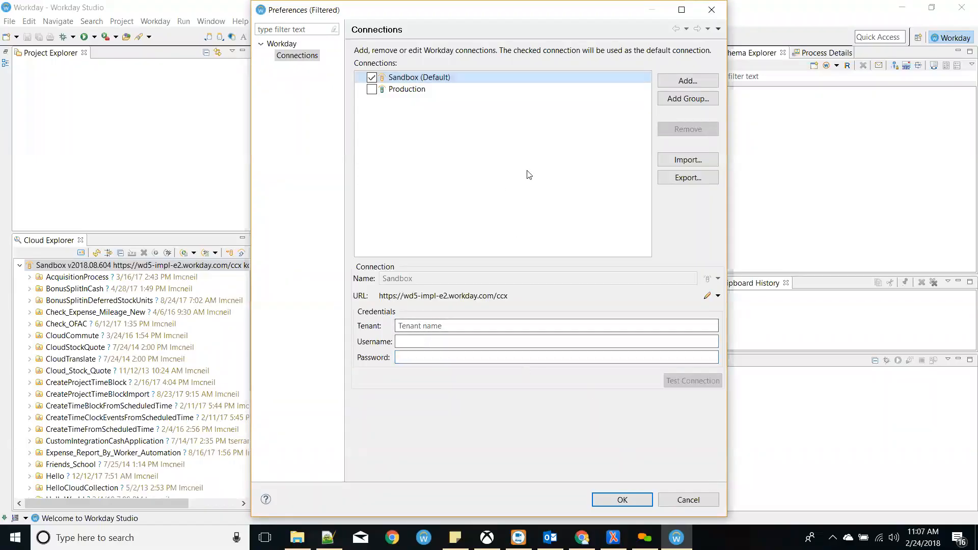
- Add a GMS_Implementation connection on Implementation (Portland) with the tenant credentials, make it default, and save
{"action": "left_click", "coordinate": [700, 81]}
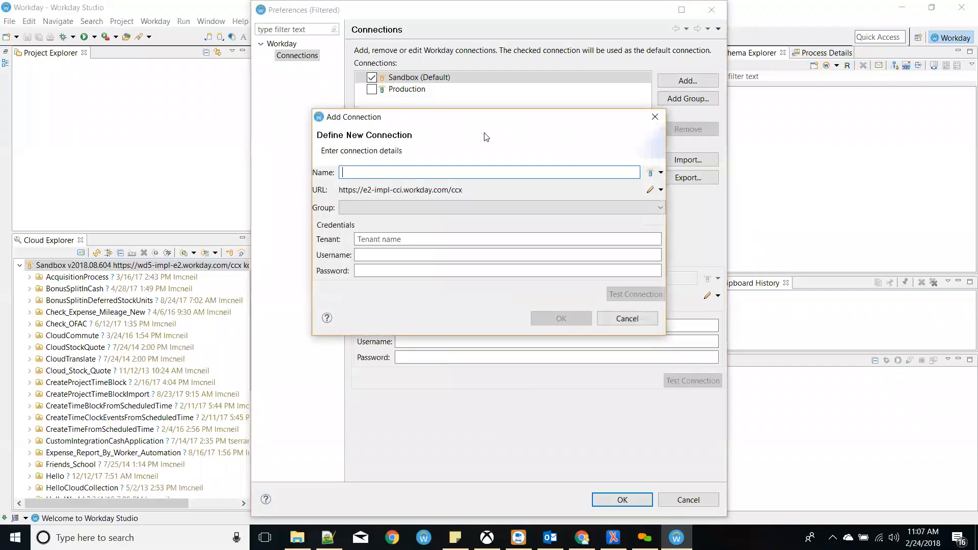
{"action": "type", "text": "GMD"}
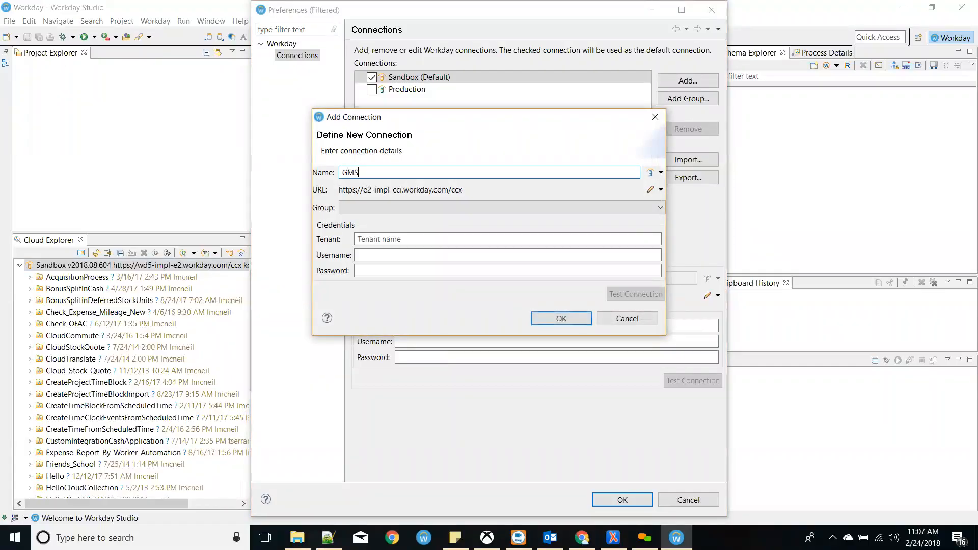
{"action": "type", "text": "_Implementation"}
{"action": "left_click", "coordinate": [661, 190]}
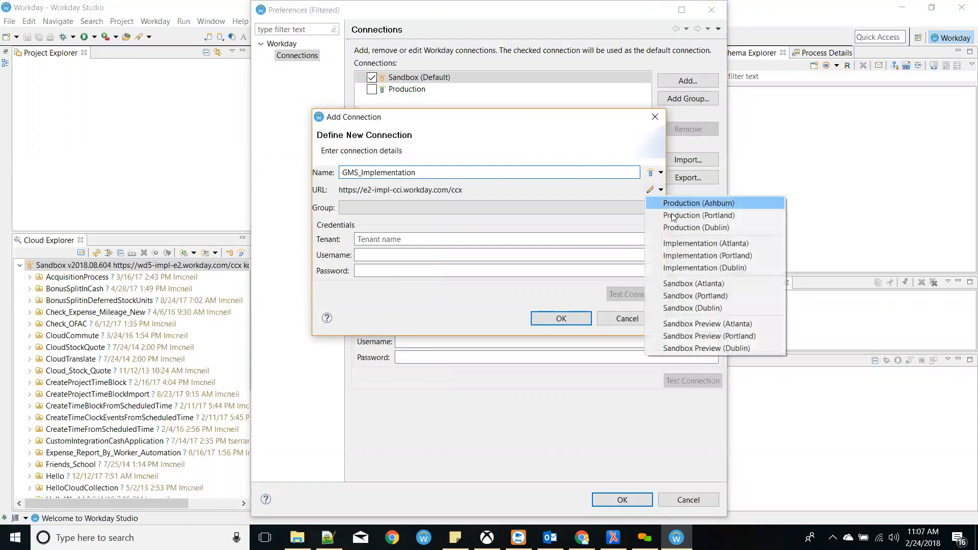
{"action": "left_click", "coordinate": [683, 256]}
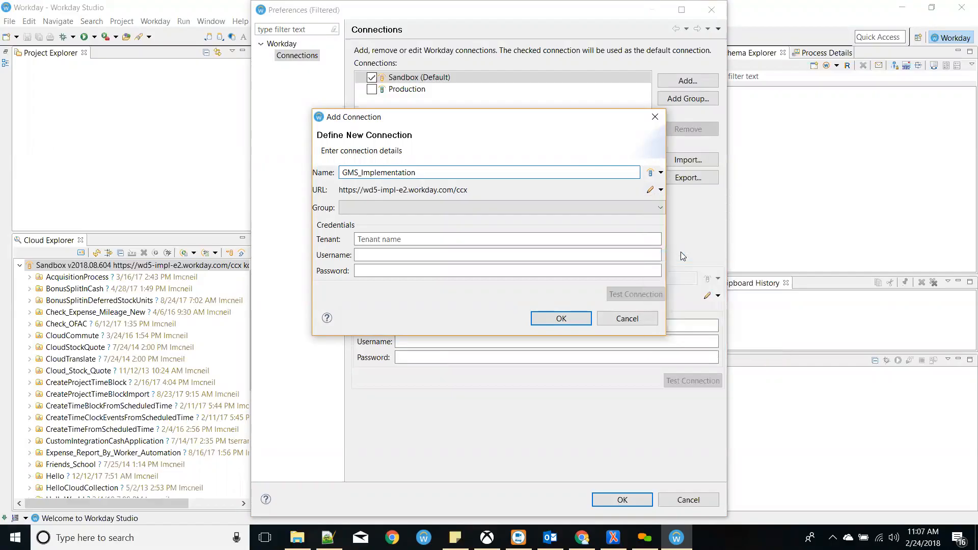
{"action": "left_click", "coordinate": [559, 239]}
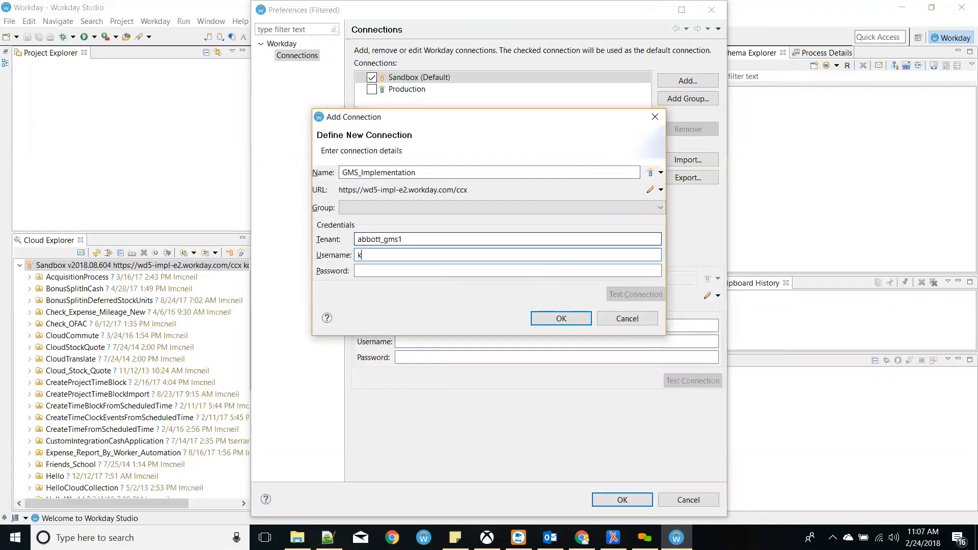
{"action": "type", "text": "***********"}
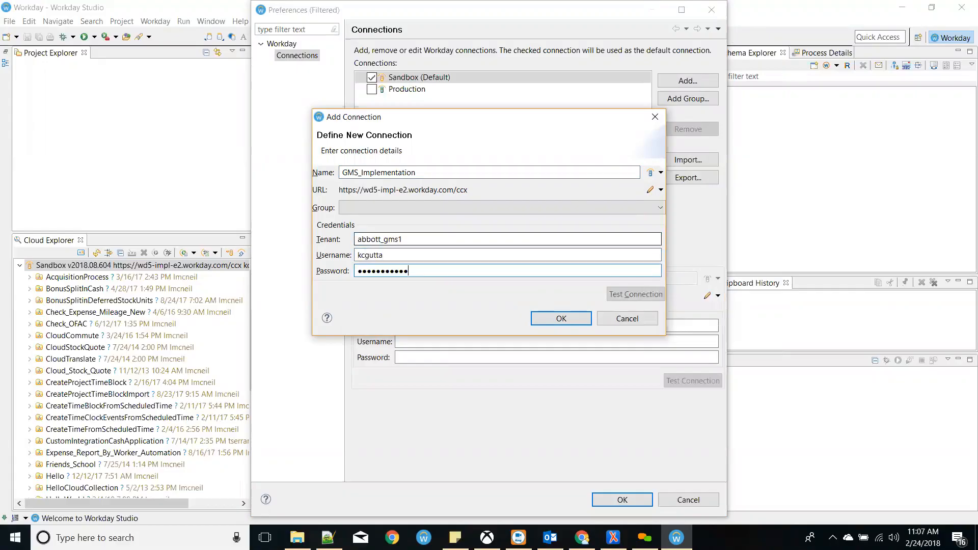
{"action": "left_click", "coordinate": [572, 320]}
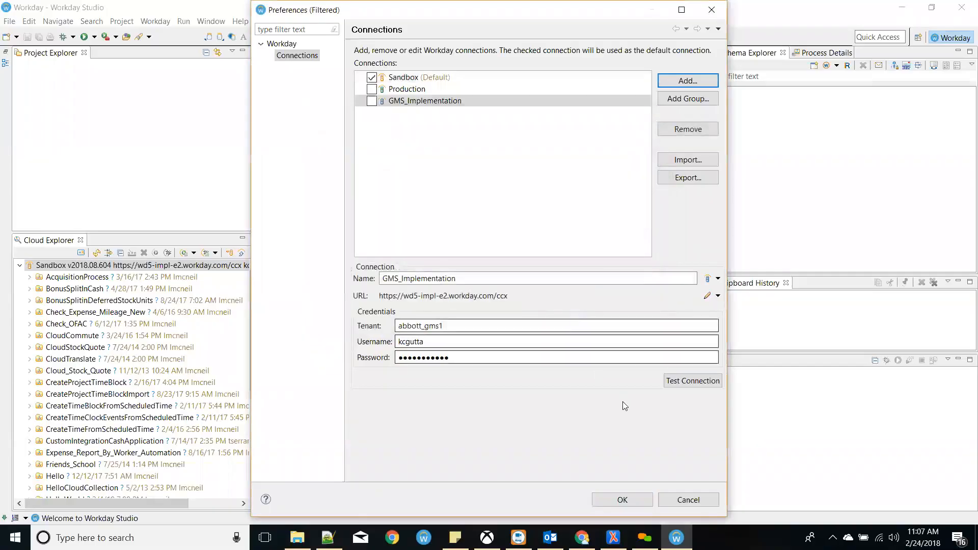
{"action": "left_click", "coordinate": [375, 102]}
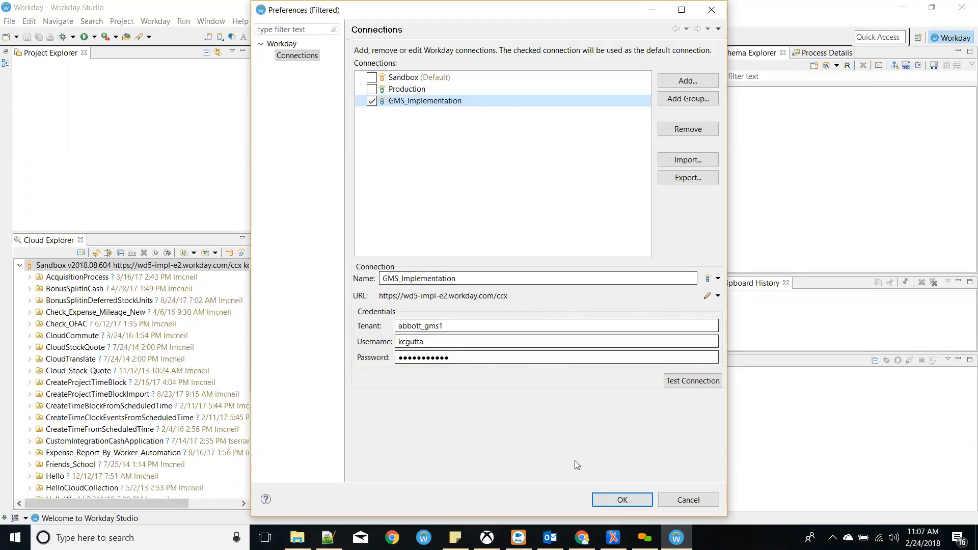
{"action": "left_click", "coordinate": [607, 500]}
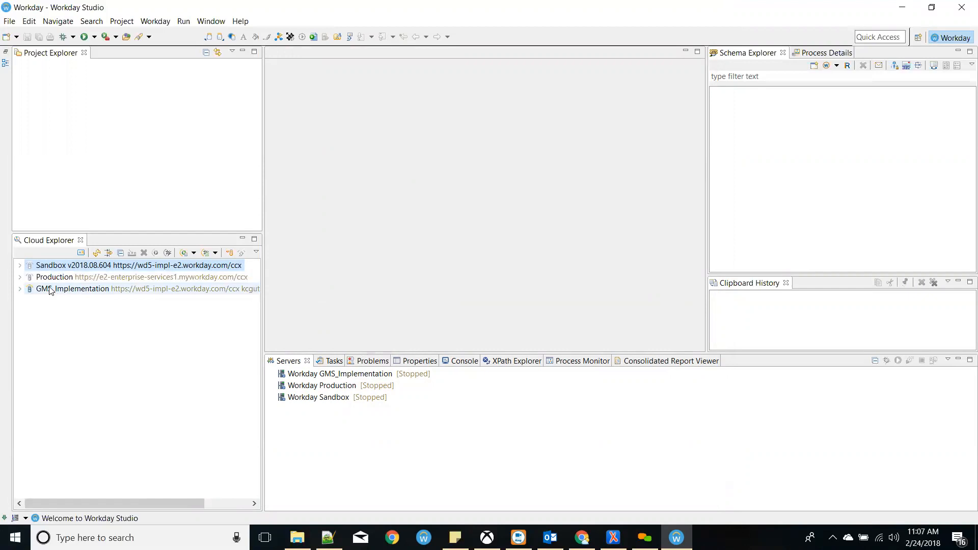
- Select the Production, Sandbox and GMS_Implementation connections in Cloud Explorer
{"action": "left_click", "coordinate": [38, 281]}
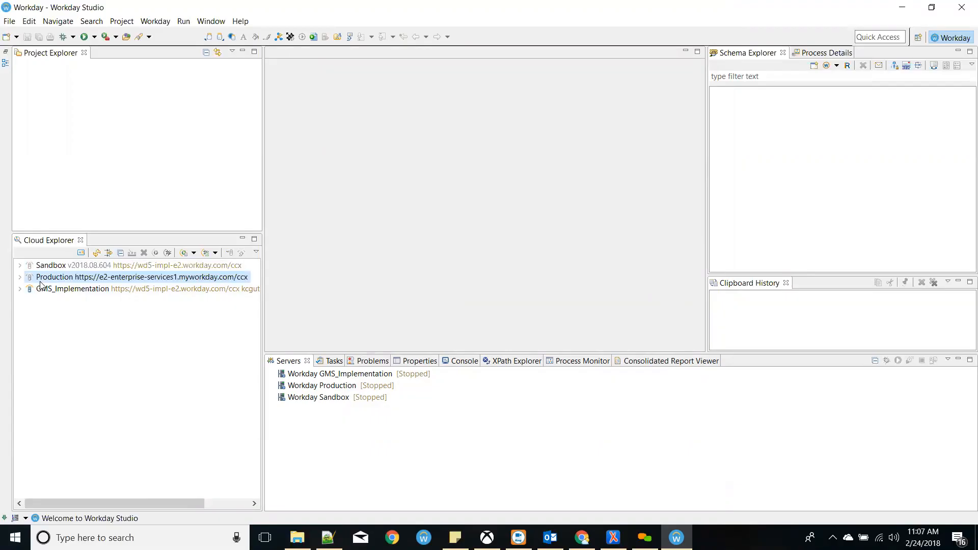
{"action": "left_click", "coordinate": [164, 270]}
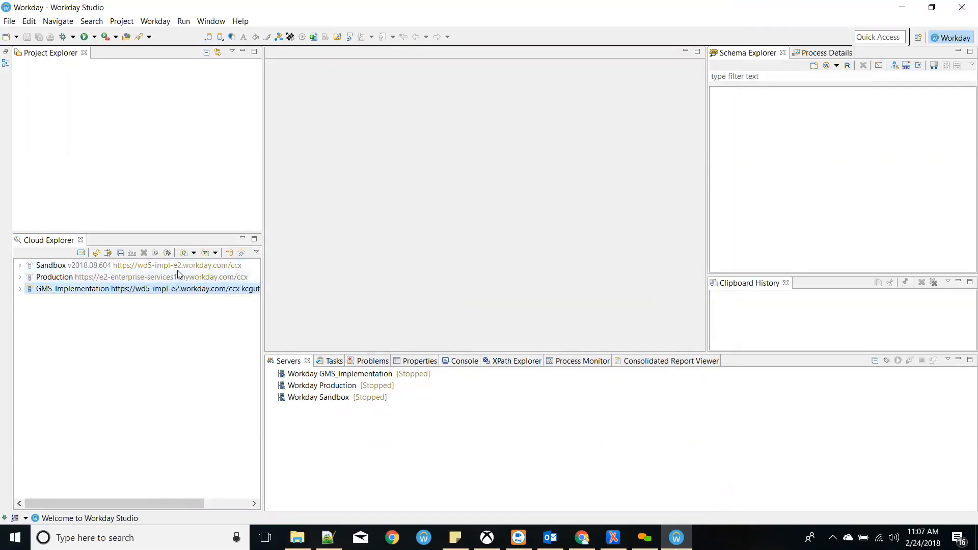
{"action": "left_click", "coordinate": [174, 289]}
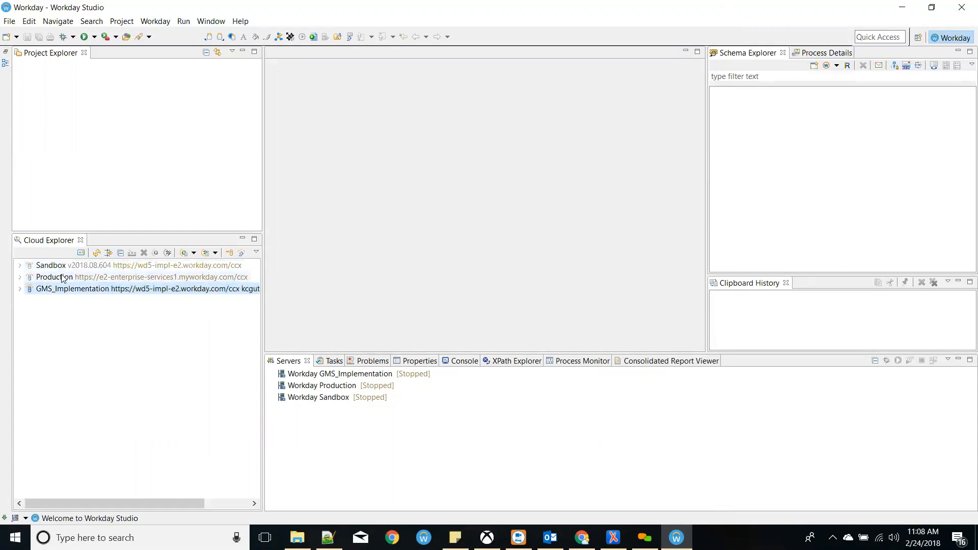
- Expand GMS_Implementation, resize panels to inspect its collections, then collapse it again
{"action": "left_click", "coordinate": [59, 291]}
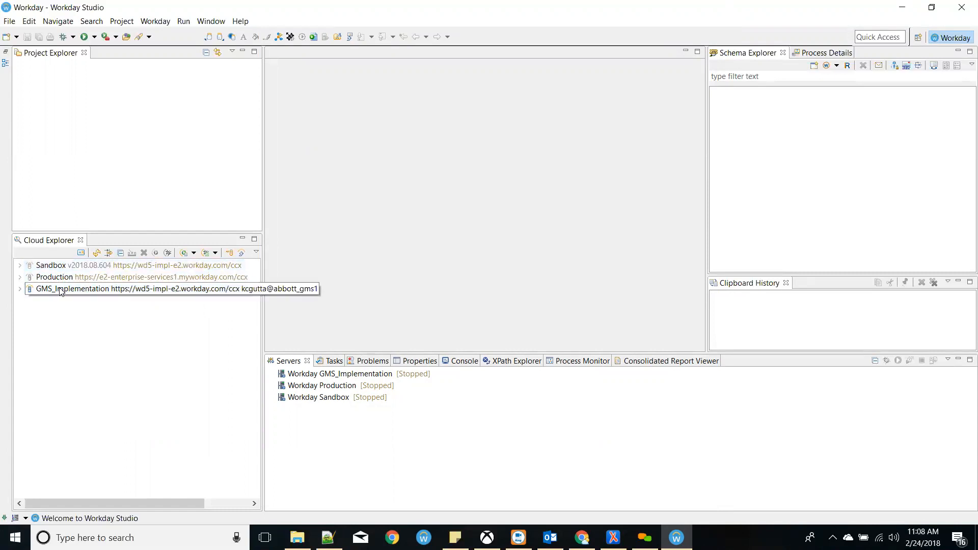
{"action": "left_click", "coordinate": [20, 290]}
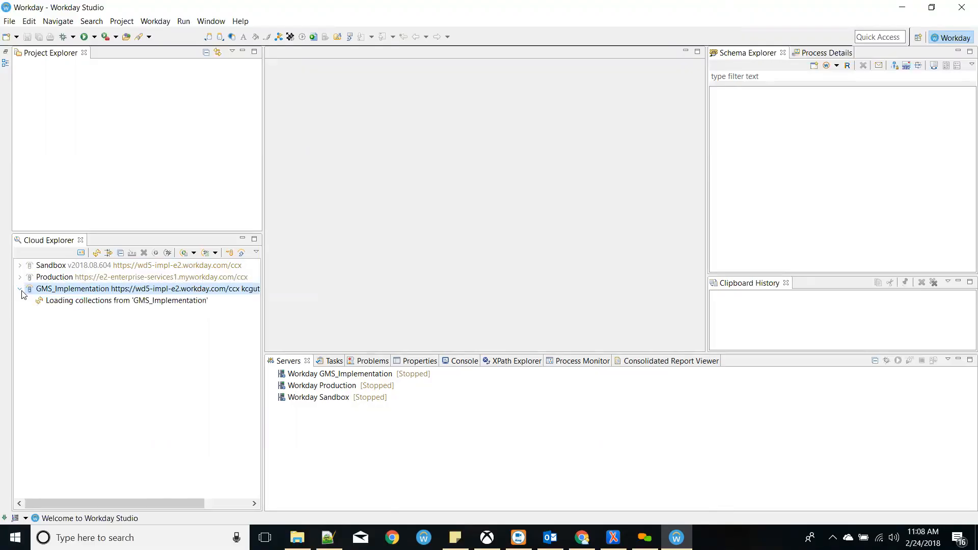
{"action": "left_click_drag", "start_coordinate": [254, 300], "coordinate": [251, 393]}
{"action": "mouse_move", "coordinate": [149, 503]}
{"action": "left_mouse_down"}
{"action": "mouse_move", "coordinate": [187, 507]}
{"action": "mouse_move", "coordinate": [134, 501]}
{"action": "left_mouse_up"}
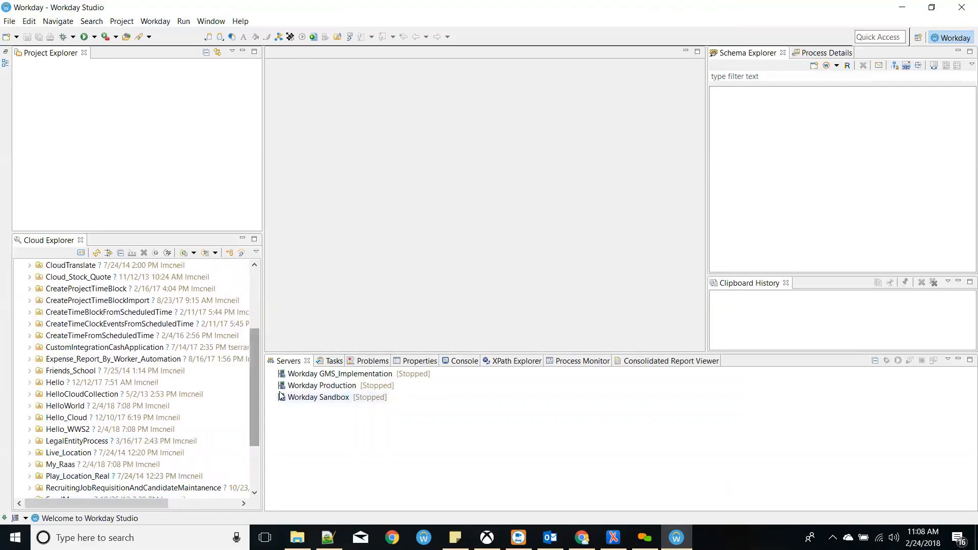
{"action": "left_click_drag", "start_coordinate": [251, 391], "coordinate": [255, 383]}
{"action": "mouse_move", "coordinate": [153, 503]}
{"action": "left_mouse_down"}
{"action": "mouse_move", "coordinate": [193, 499]}
{"action": "mouse_move", "coordinate": [152, 503]}
{"action": "left_mouse_up"}
{"action": "left_click_drag", "start_coordinate": [252, 374], "coordinate": [253, 325]}
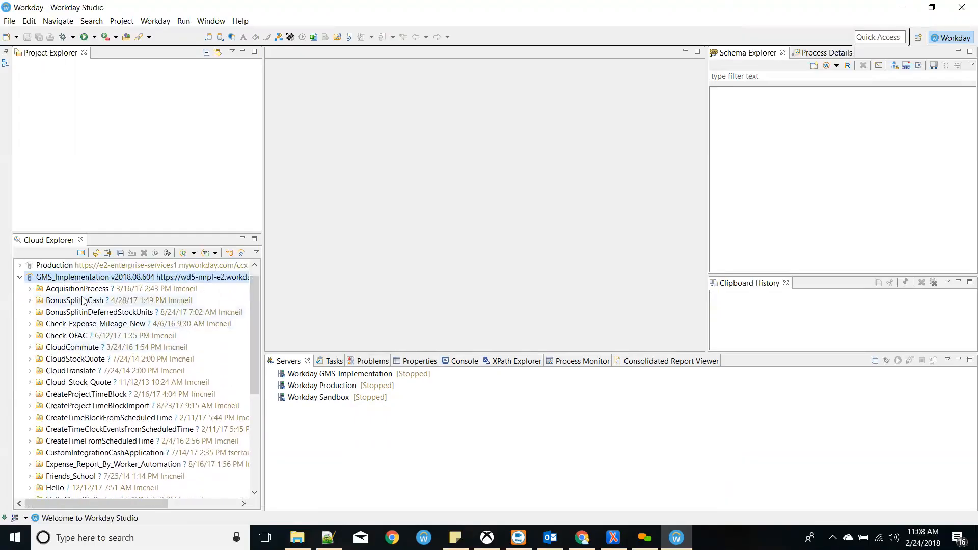
{"action": "scroll", "coordinate": [84, 305], "scroll_direction": "down", "scroll_amount": 3}
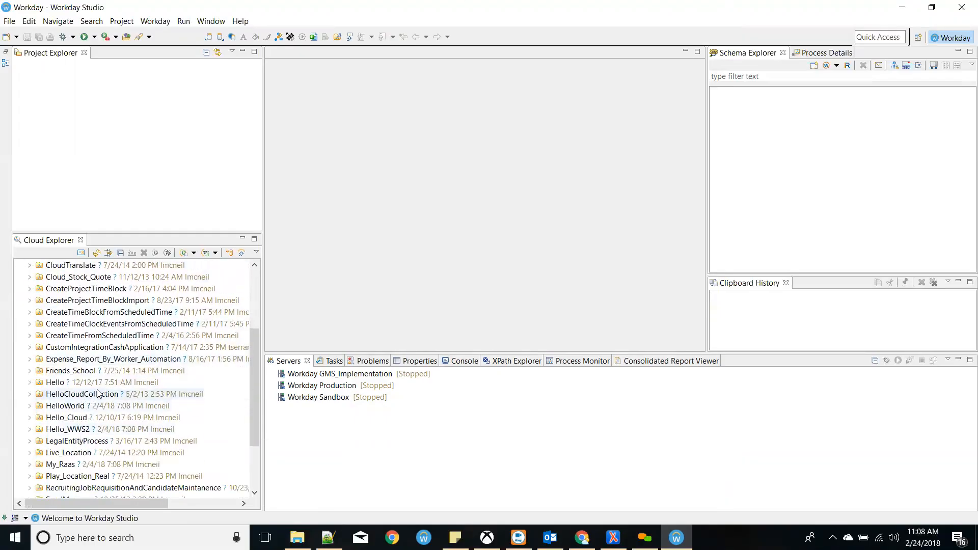
{"action": "scroll", "coordinate": [122, 399], "scroll_direction": "down", "scroll_amount": 2}
{"action": "scroll", "coordinate": [122, 399], "scroll_direction": "up", "scroll_amount": 5}
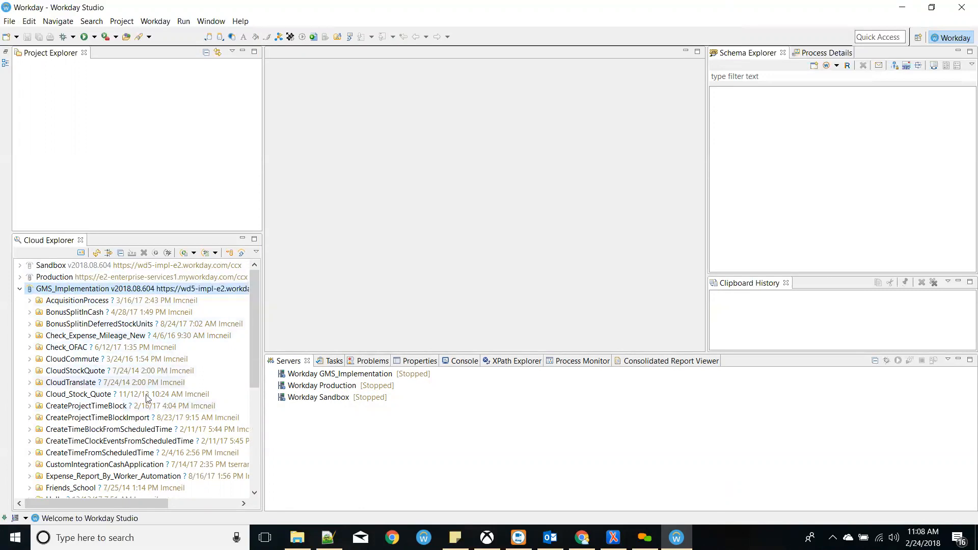
{"action": "left_click", "coordinate": [20, 290]}
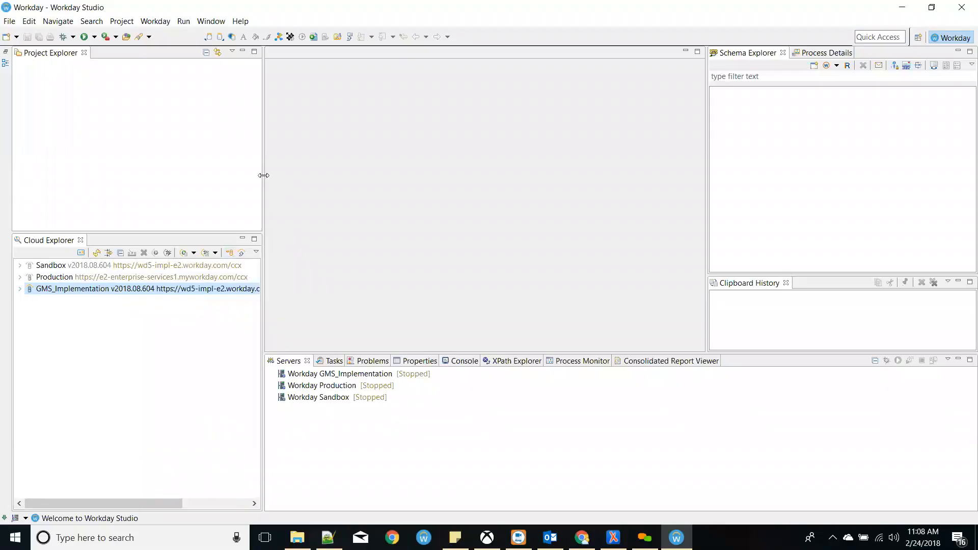
- Widen the Project and Cloud Explorer panes, check Schema Explorer's web services options, and minimize Clipboard History
{"action": "left_click_drag", "start_coordinate": [263, 174], "coordinate": [281, 174]}
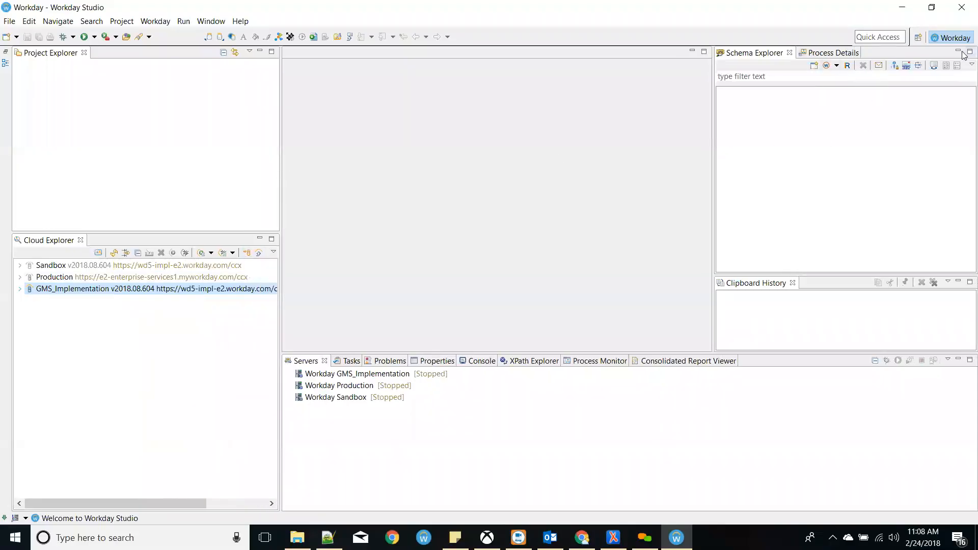
{"action": "left_click", "coordinate": [133, 80]}
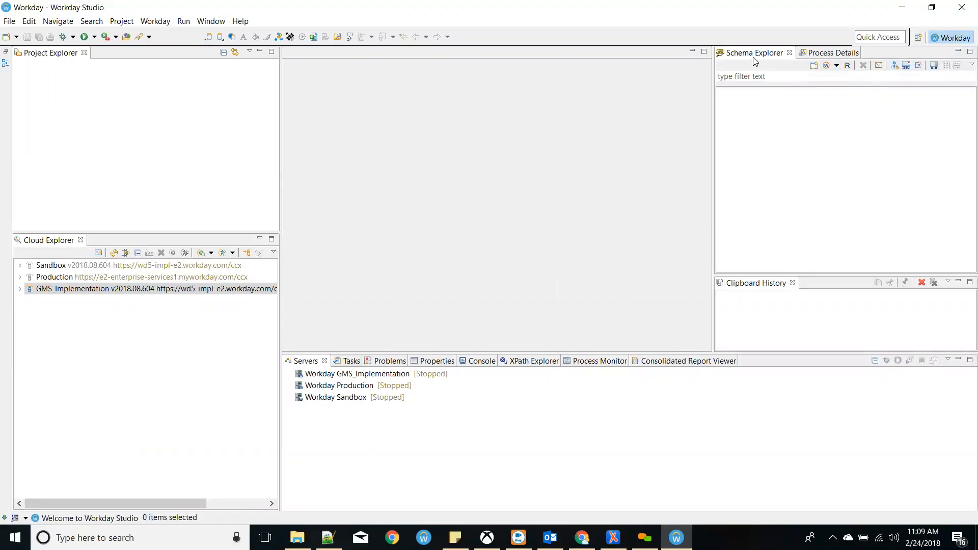
{"action": "left_click", "coordinate": [837, 66]}
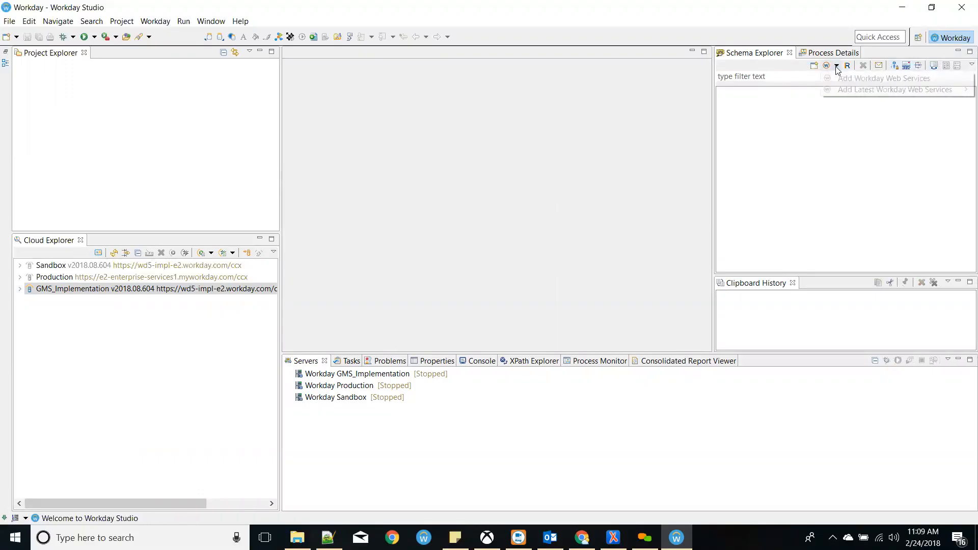
{"action": "left_click", "coordinate": [747, 148]}
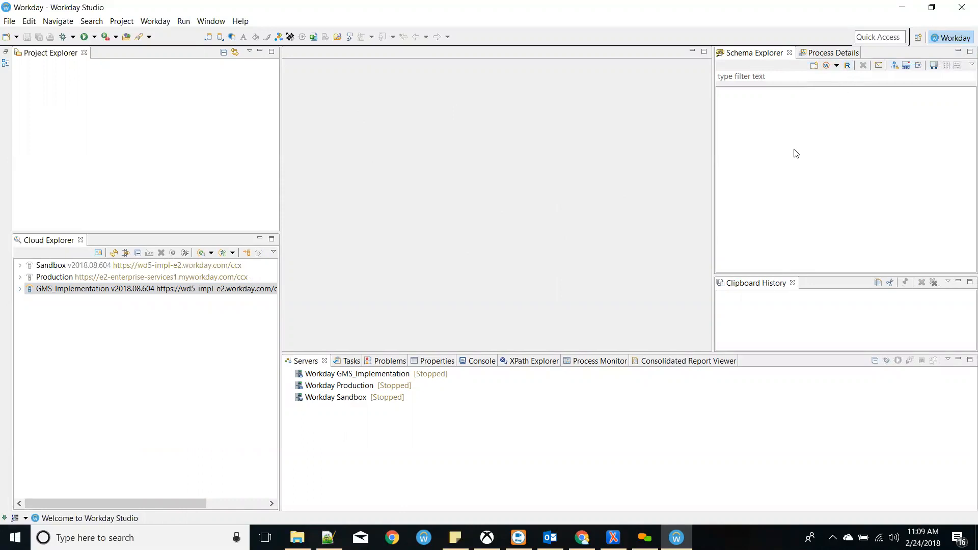
{"action": "left_click", "coordinate": [958, 281]}
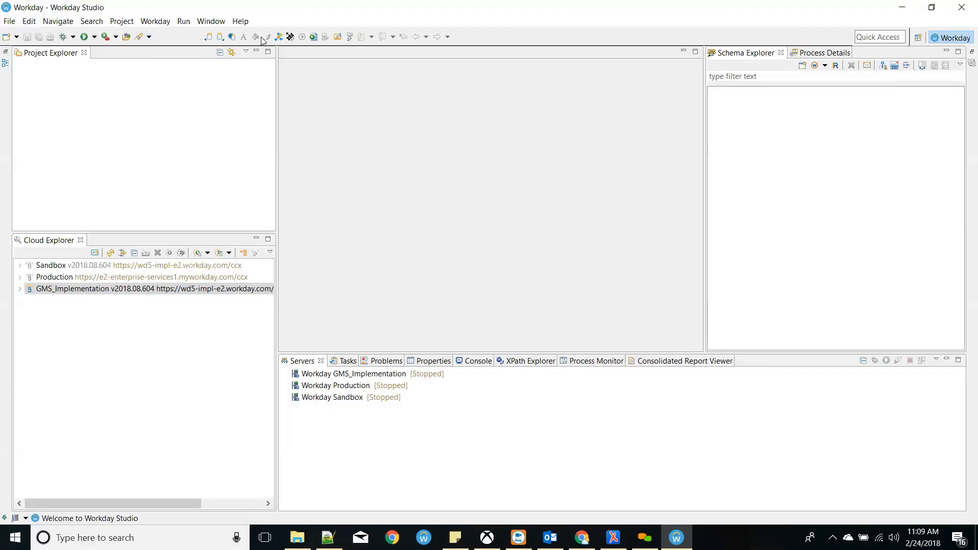
{"action": "left_click", "coordinate": [873, 37]}
- Replace the 'clou' Quick Access search with 'wel' and open the Welcome page
{"action": "type", "text": "clou"}
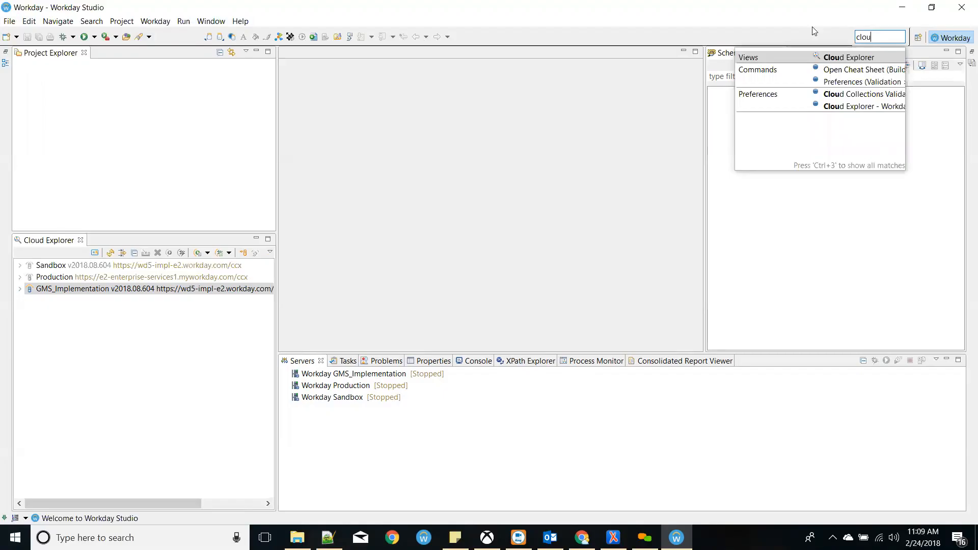
{"action": "left_click_drag", "start_coordinate": [872, 37], "coordinate": [809, 15]}
{"action": "key", "text": "BackSpace"}
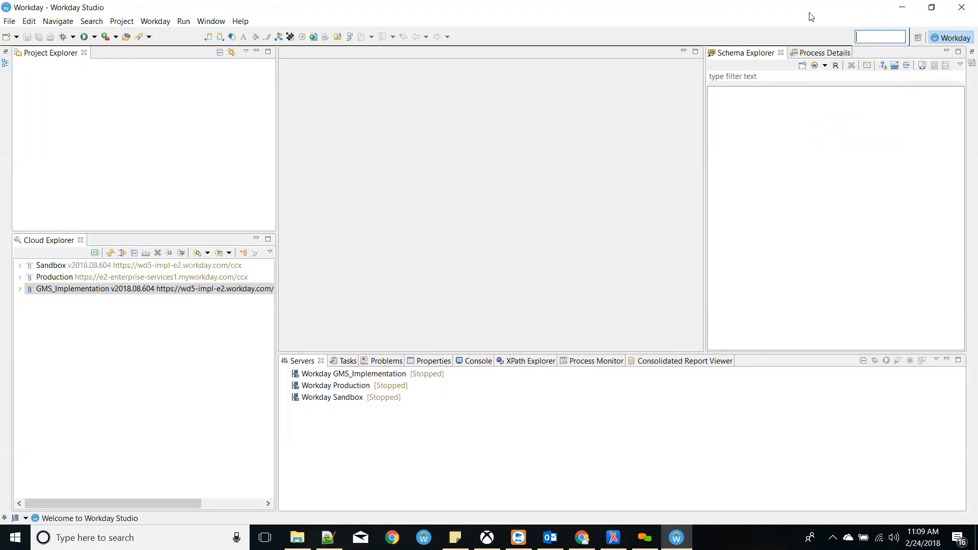
{"action": "type", "text": "wlesom"}
{"action": "key", "text": "BackSpace"}
{"action": "key", "text": "BackSpace"}
{"action": "key", "text": "BackSpace"}
{"action": "key", "text": "BackSpace"}
{"action": "key", "text": "BackSpace"}
{"action": "type", "text": "em"}
{"action": "key", "text": "BackSpace"}
{"action": "type", "text": "l"}
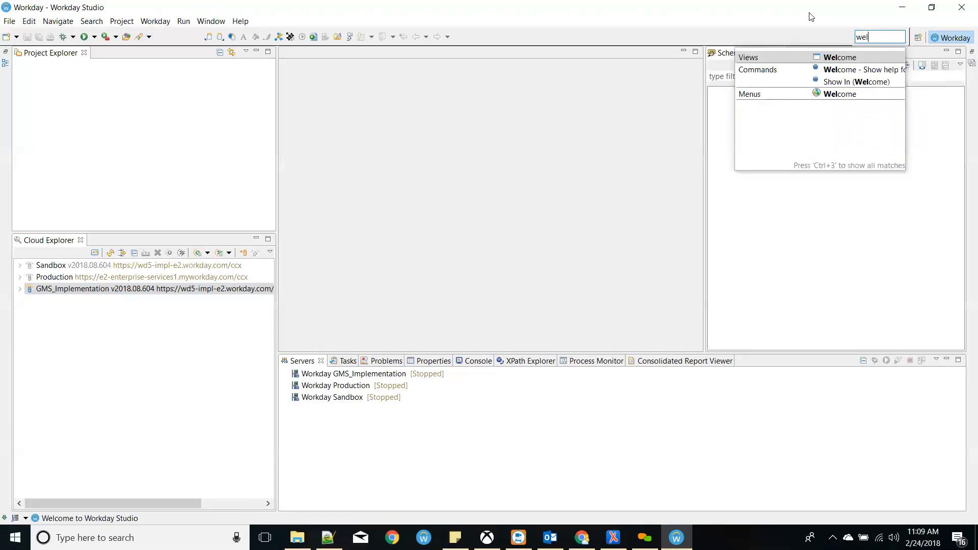
{"action": "left_click", "coordinate": [803, 96]}
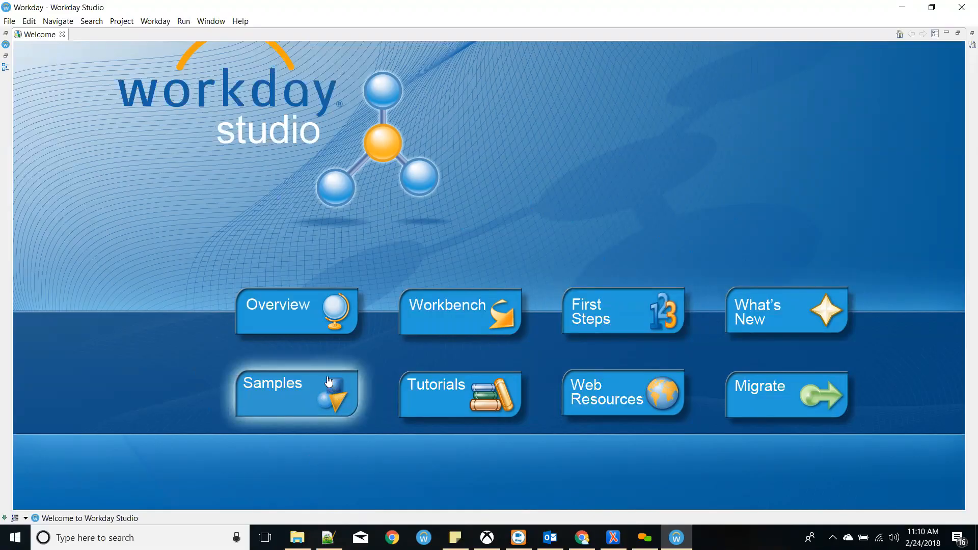
- Browse Overview, First Steps, Tutorials, Samples, What's New, Migrate and Web Resources, then return to the workbench
{"action": "left_click", "coordinate": [335, 325]}
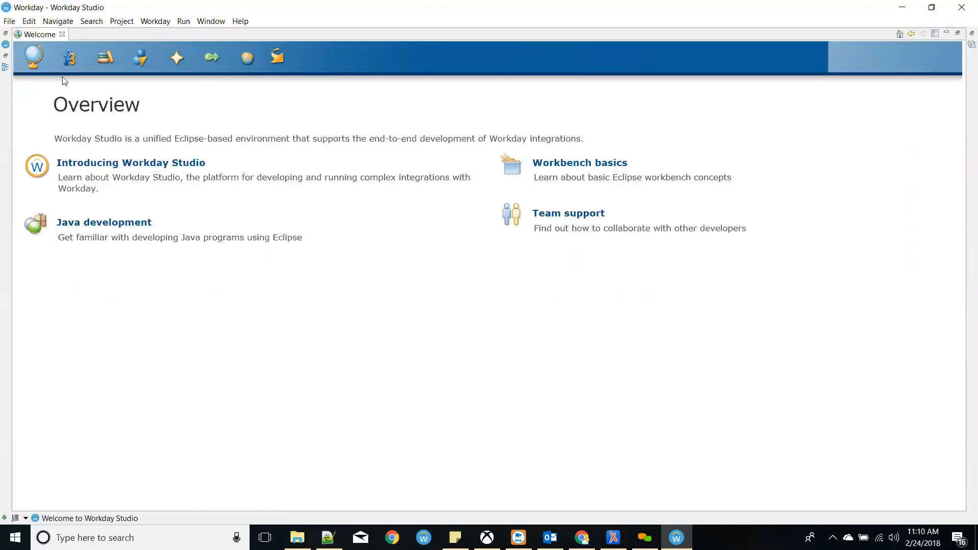
{"action": "left_click", "coordinate": [78, 59]}
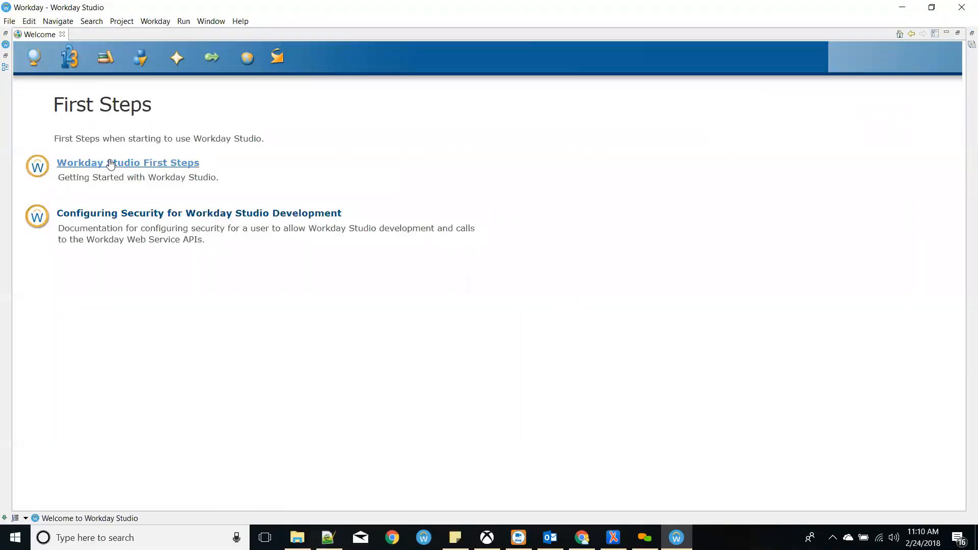
{"action": "left_click", "coordinate": [105, 57]}
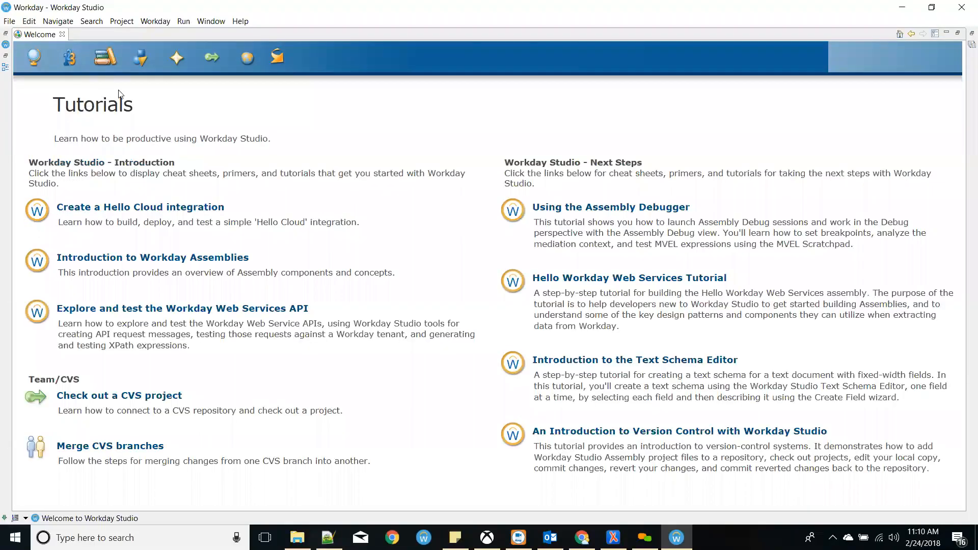
{"action": "left_click", "coordinate": [139, 57]}
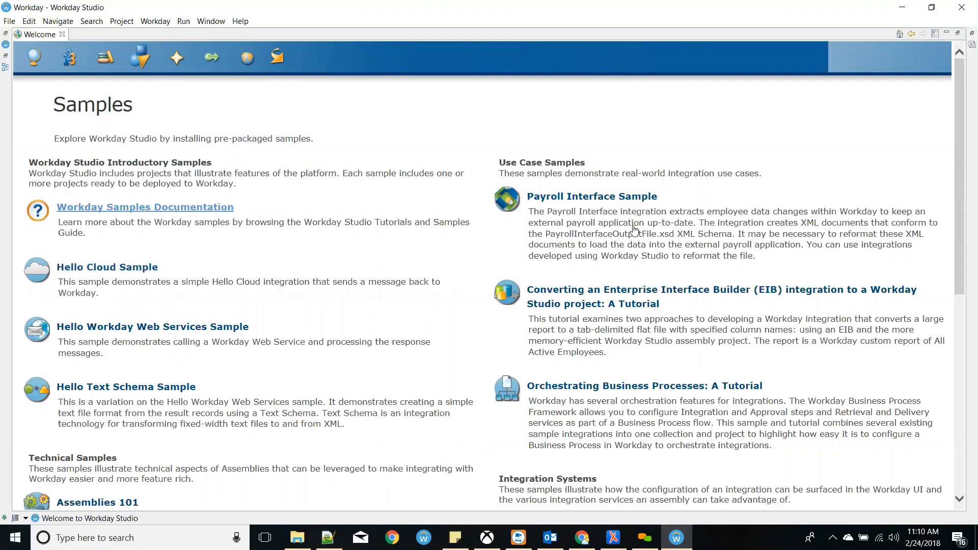
{"action": "left_click", "coordinate": [201, 55]}
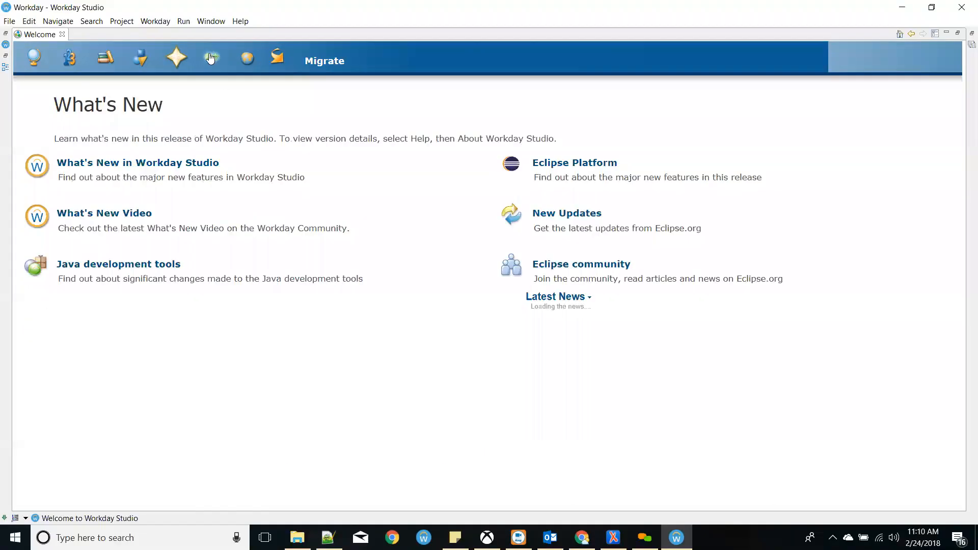
{"action": "left_click", "coordinate": [209, 61]}
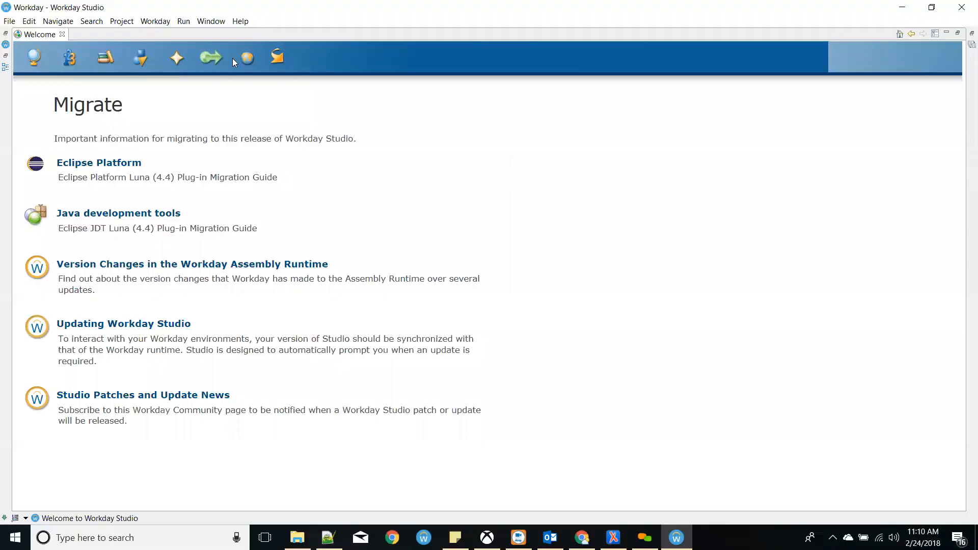
{"action": "left_click", "coordinate": [247, 59]}
{"action": "left_click", "coordinate": [277, 57]}
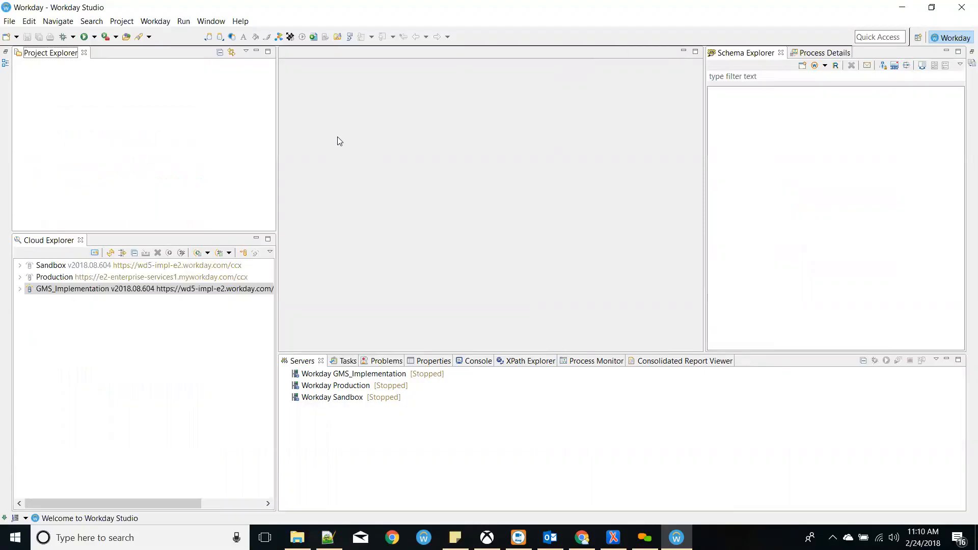
- Open the Help search view, minimize it, and refocus the empty project list
{"action": "left_click", "coordinate": [240, 21]}
{"action": "left_click", "coordinate": [256, 61]}
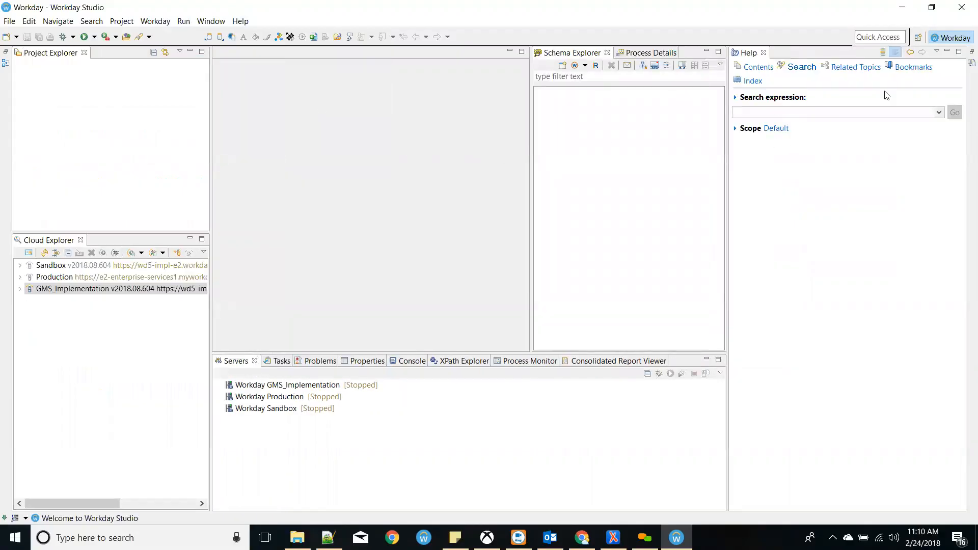
{"action": "left_click", "coordinate": [947, 52]}
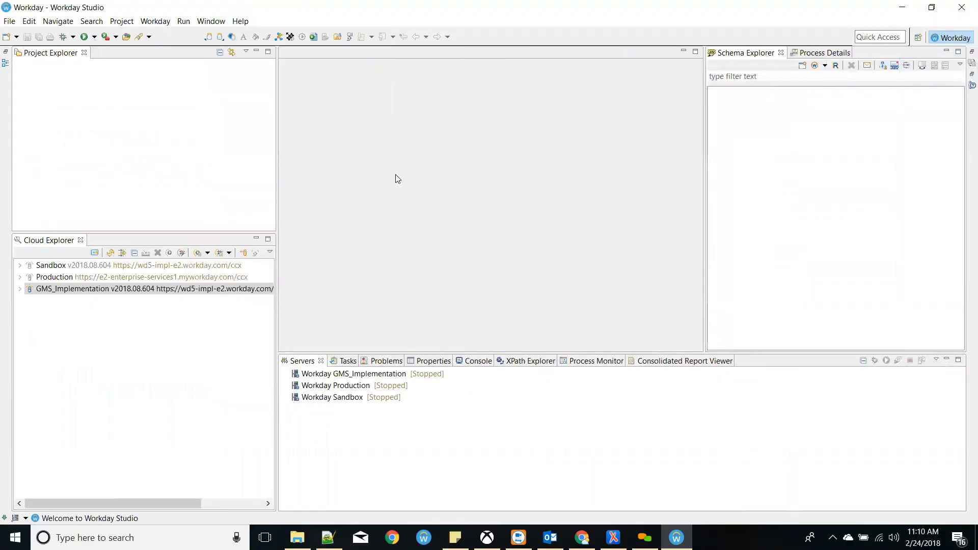
{"action": "left_click", "coordinate": [79, 102]}
- Browse the New items from the File menu and the project area's context menu
{"action": "left_click", "coordinate": [14, 25]}
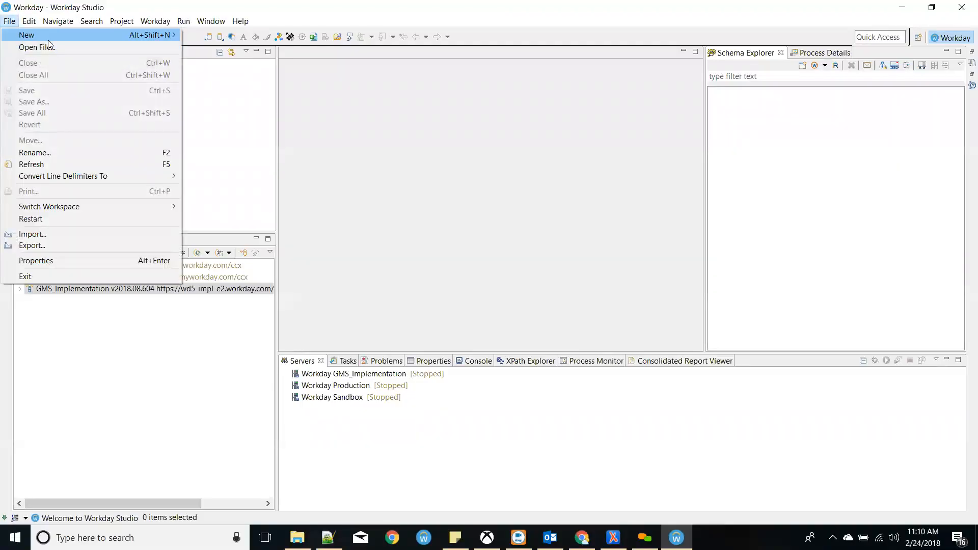
{"action": "mouse_move", "coordinate": [48, 39]}
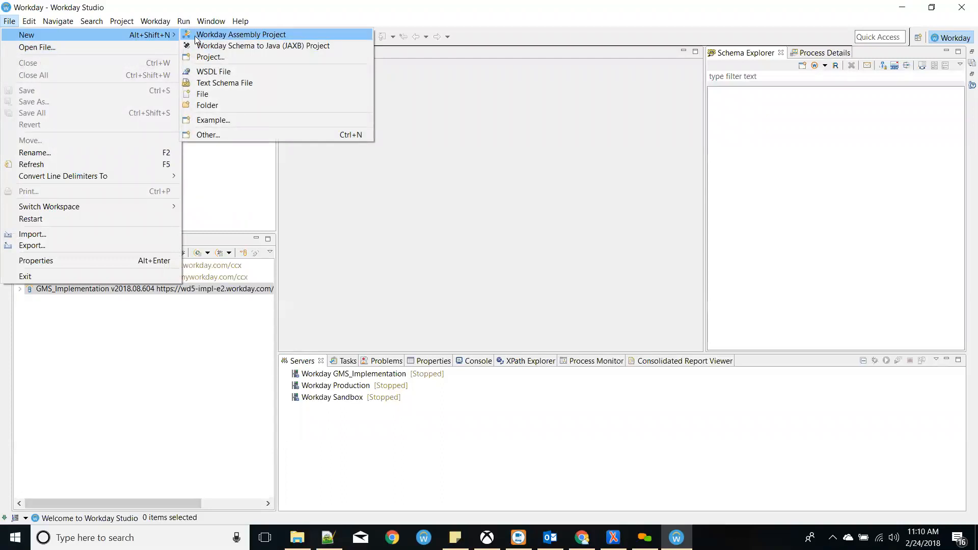
{"action": "left_click", "coordinate": [206, 155]}
{"action": "right_click", "coordinate": [121, 123]}
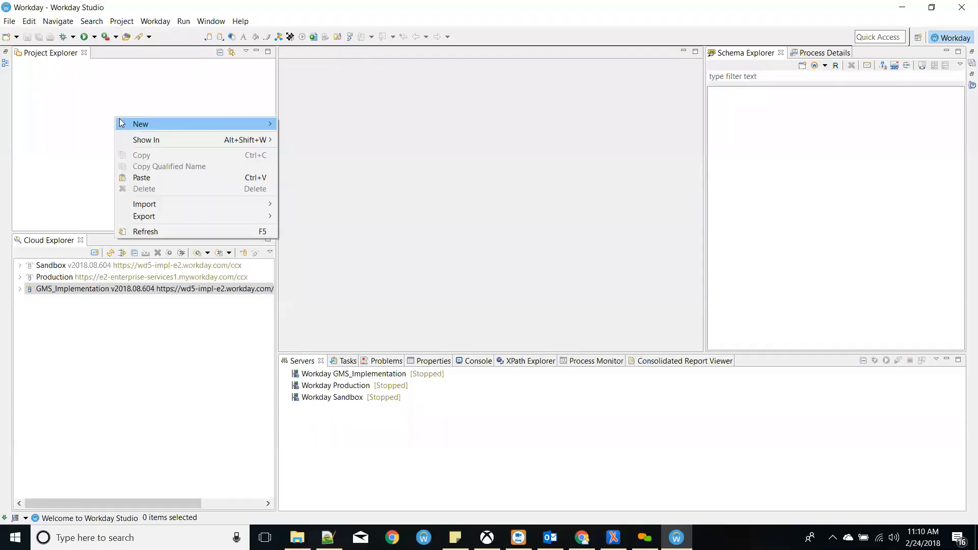
{"action": "mouse_move", "coordinate": [199, 124]}
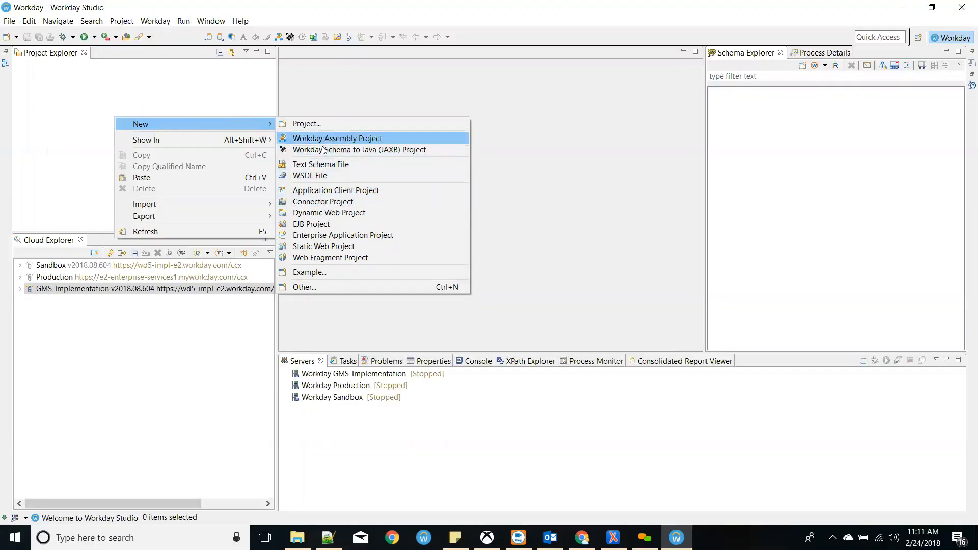
{"action": "left_click", "coordinate": [10, 21]}
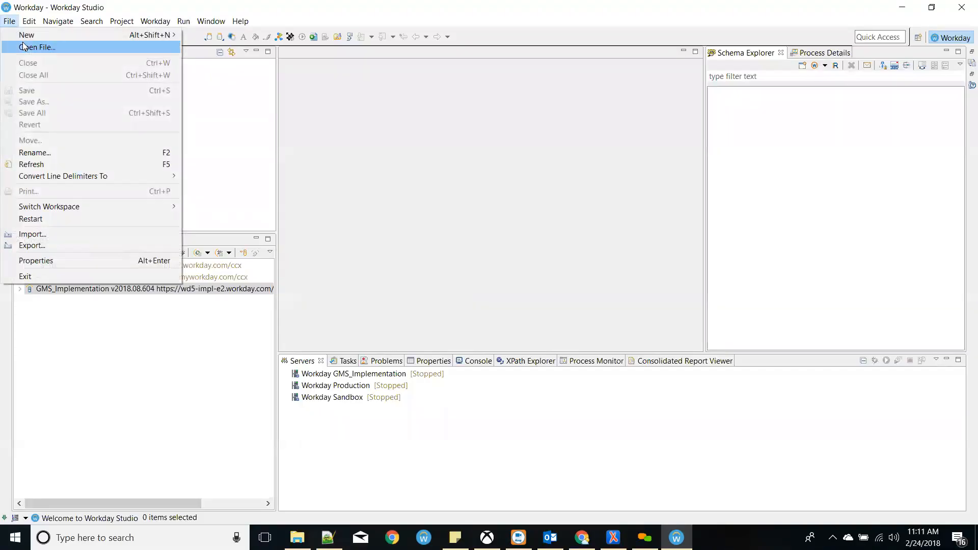
{"action": "mouse_move", "coordinate": [26, 41]}
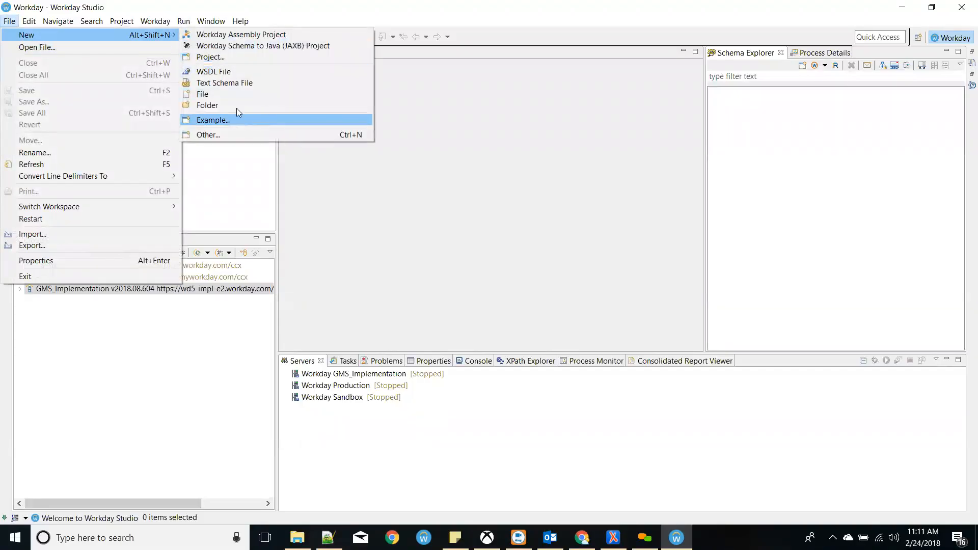
- Start a new Workday Assembly Project and name it INT404_Test
{"action": "left_click", "coordinate": [241, 34]}
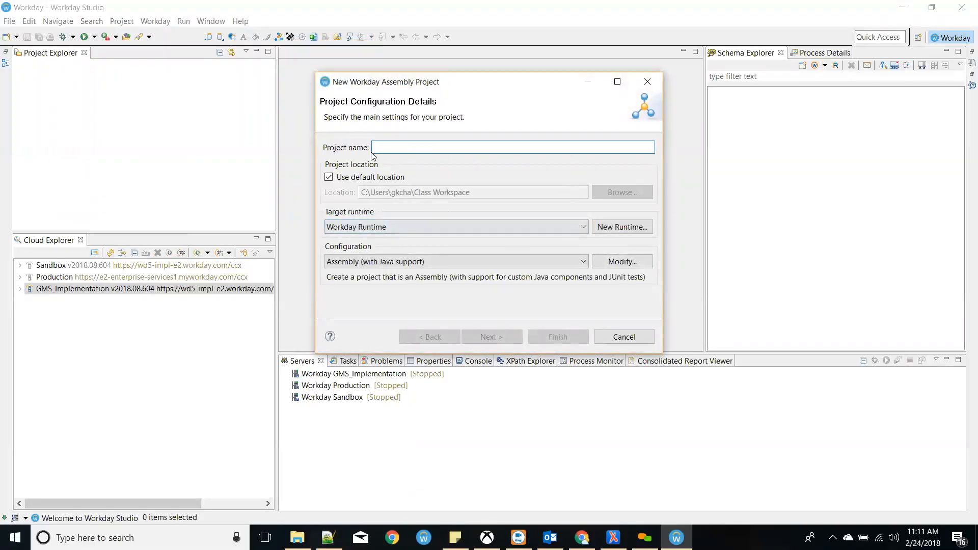
{"action": "type", "text": "First"}
{"action": "key", "text": "BackSpace"}
{"action": "key", "text": "BackSpace"}
{"action": "key", "text": "BackSpace"}
{"action": "key", "text": "BackSpace"}
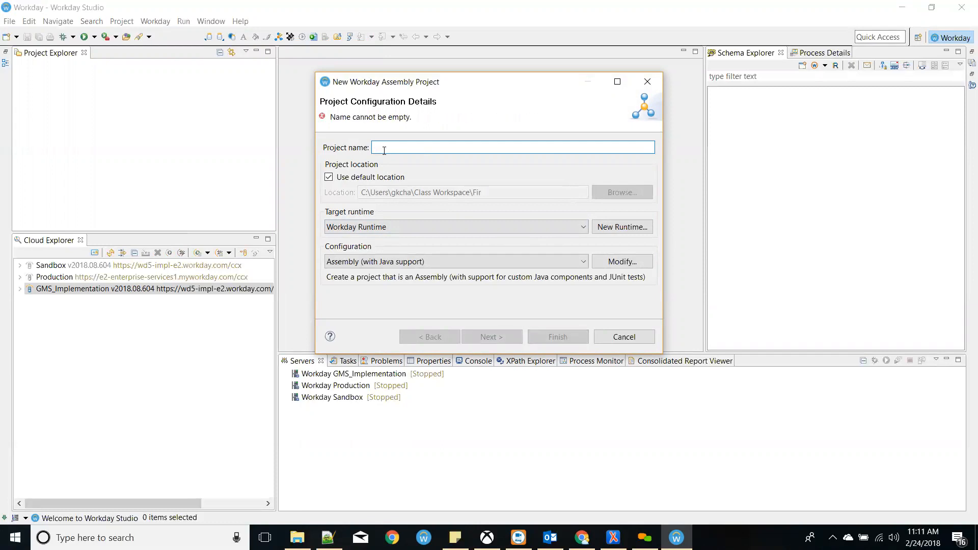
{"action": "type", "text": "INT"}
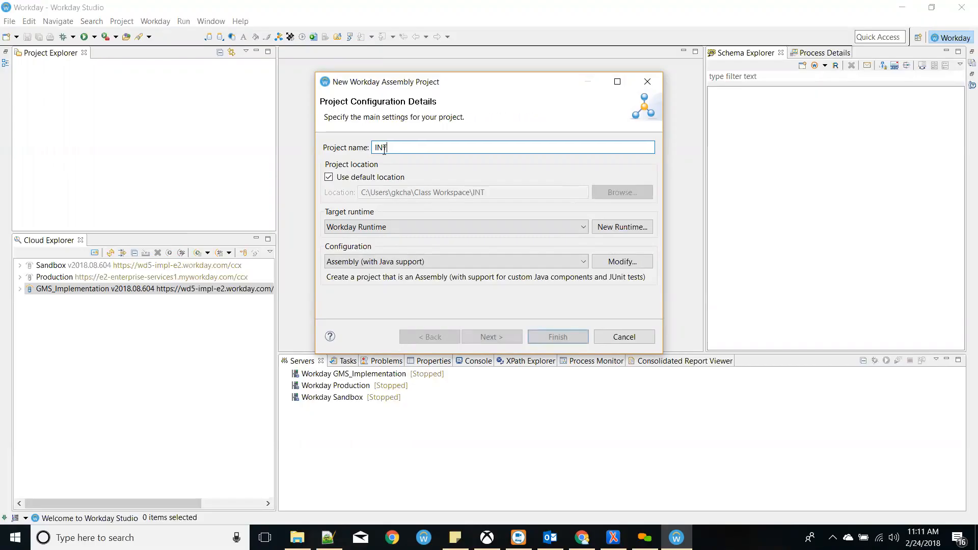
{"action": "type", "text": "404"}
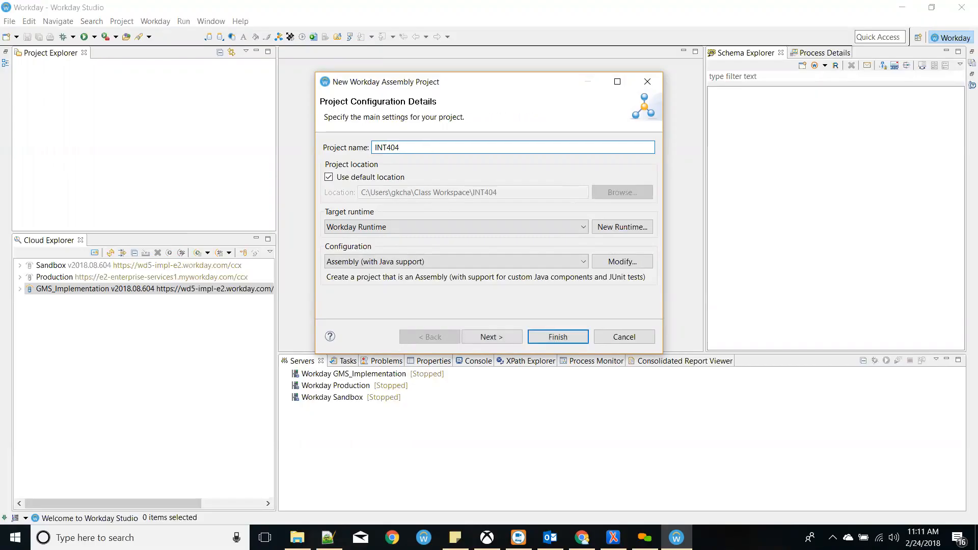
{"action": "type", "text": " Test"}
{"action": "key", "text": "BackSpace"}
{"action": "key", "text": "BackSpace"}
{"action": "key", "text": "BackSpace"}
{"action": "key", "text": "BackSpace"}
{"action": "key", "text": "BackSpace"}
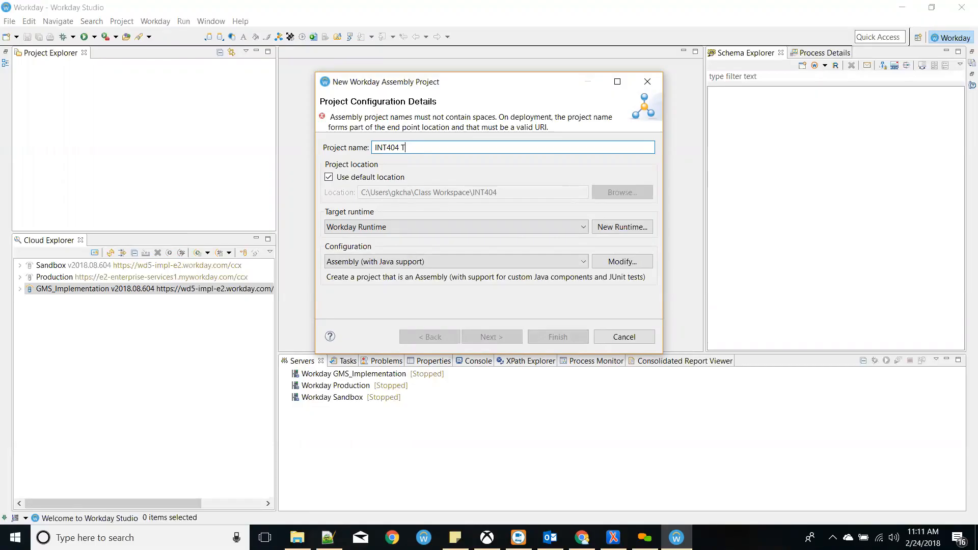
{"action": "type", "text": "_Test"}
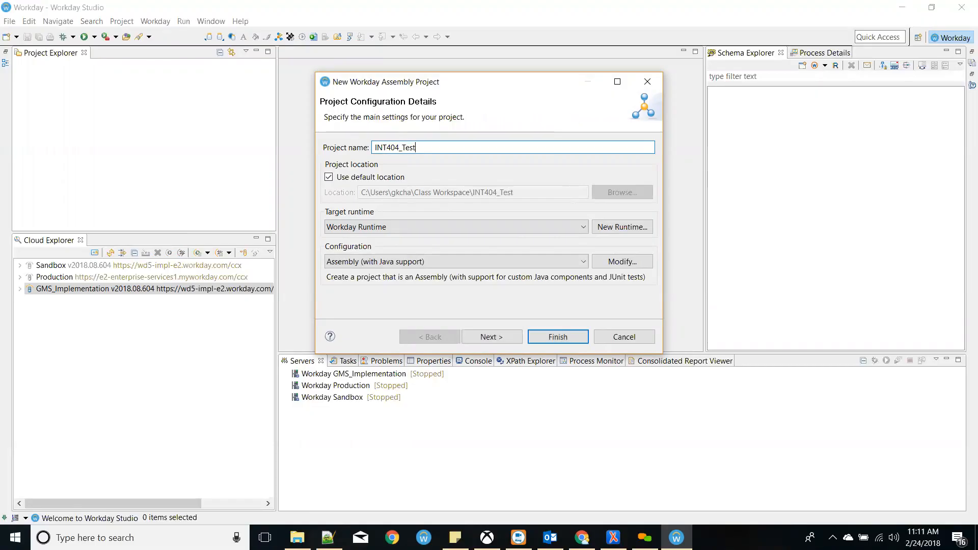
{"action": "key", "text": "BackSpace"}
{"action": "key", "text": "BackSpace"}
{"action": "key", "text": "BackSpace"}
{"action": "type", "text": "es"}
{"action": "key", "text": "BackSpace"}
{"action": "key", "text": "BackSpace"}
{"action": "type", "text": "Dell"}
{"action": "key", "text": "BackSpace"}
{"action": "key", "text": "BackSpace"}
{"action": "key", "text": "BackSpace"}
{"action": "key", "text": "BackSpace"}
{"action": "type", "text": "Test"}
- Keep Workday Runtime and Assembly (with Java support), then finish in collection INT404_Test
{"action": "left_click", "coordinate": [555, 224]}
{"action": "left_click", "coordinate": [559, 226]}
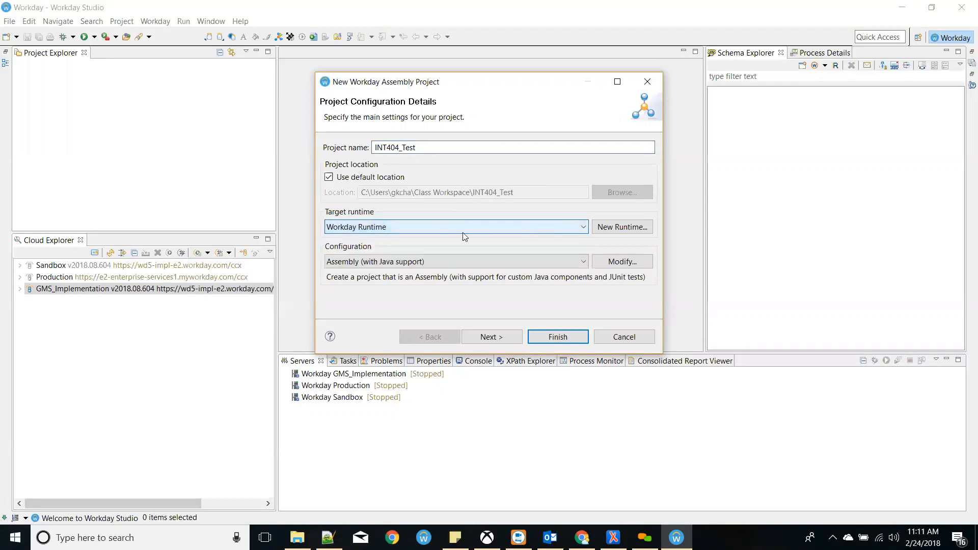
{"action": "left_click", "coordinate": [377, 261]}
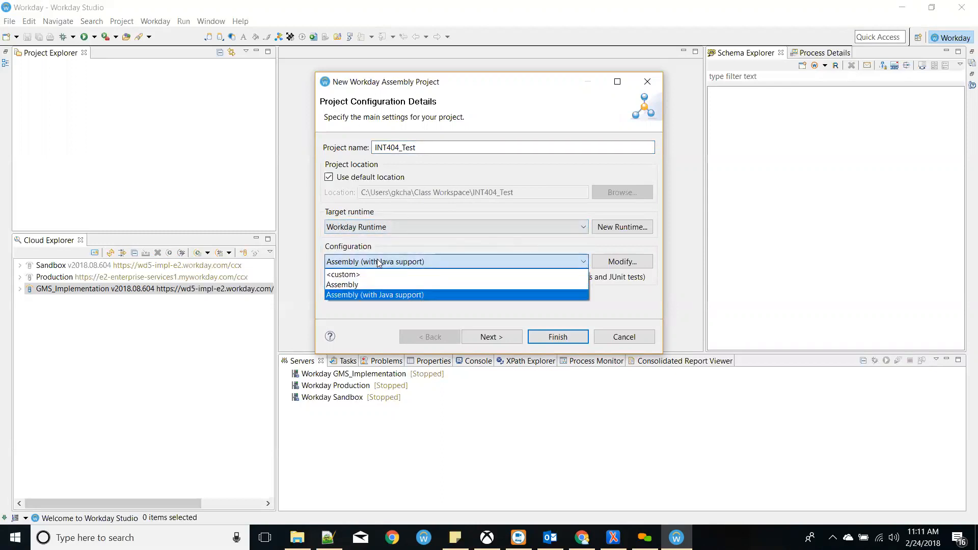
{"action": "left_click", "coordinate": [397, 295]}
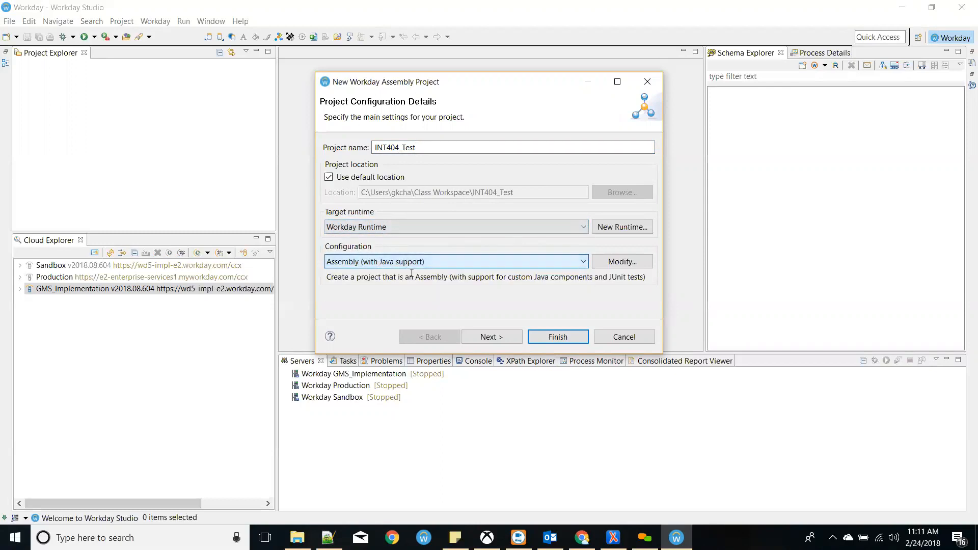
{"action": "left_click", "coordinate": [496, 337]}
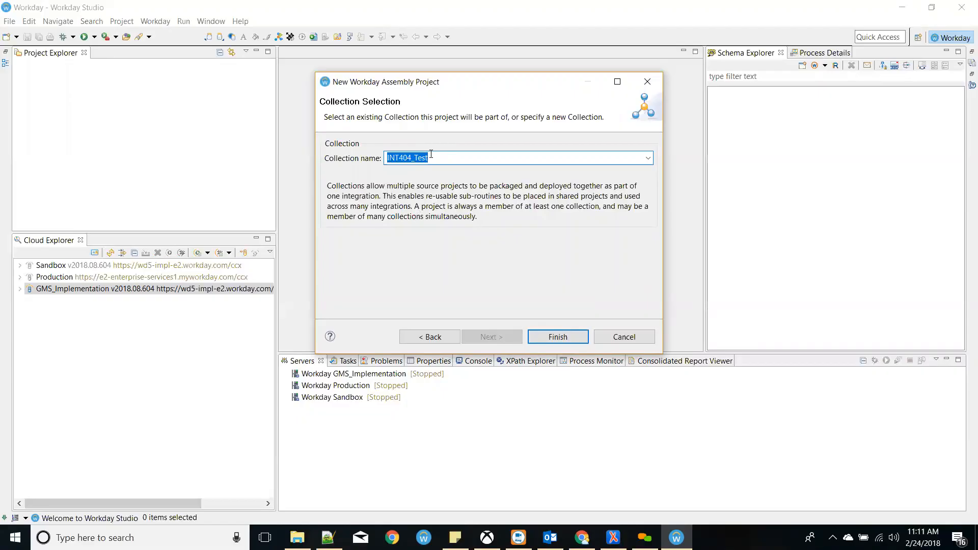
{"action": "left_click", "coordinate": [556, 339]}
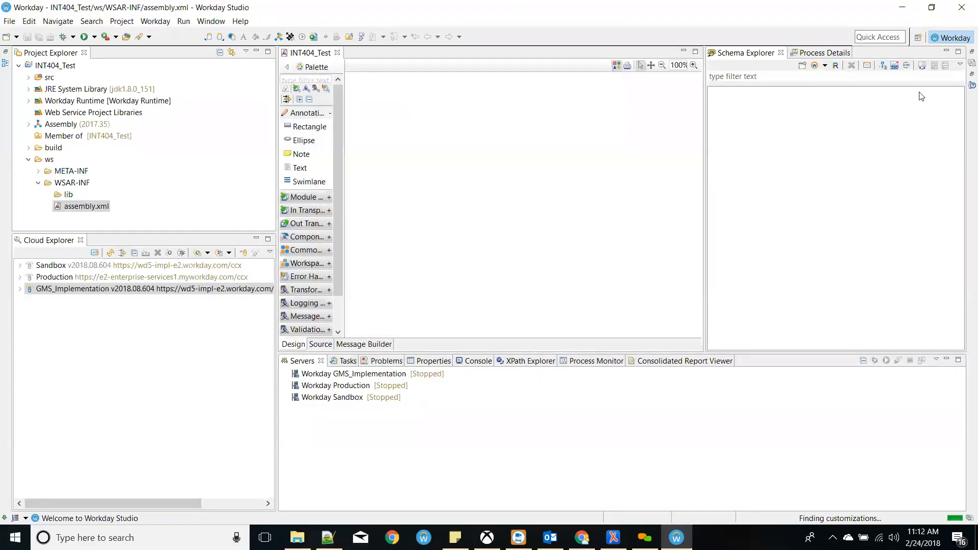
- Minimize Schema Explorer, narrow the left panels, and widen the palette so category names fit
{"action": "left_click", "coordinate": [947, 52]}
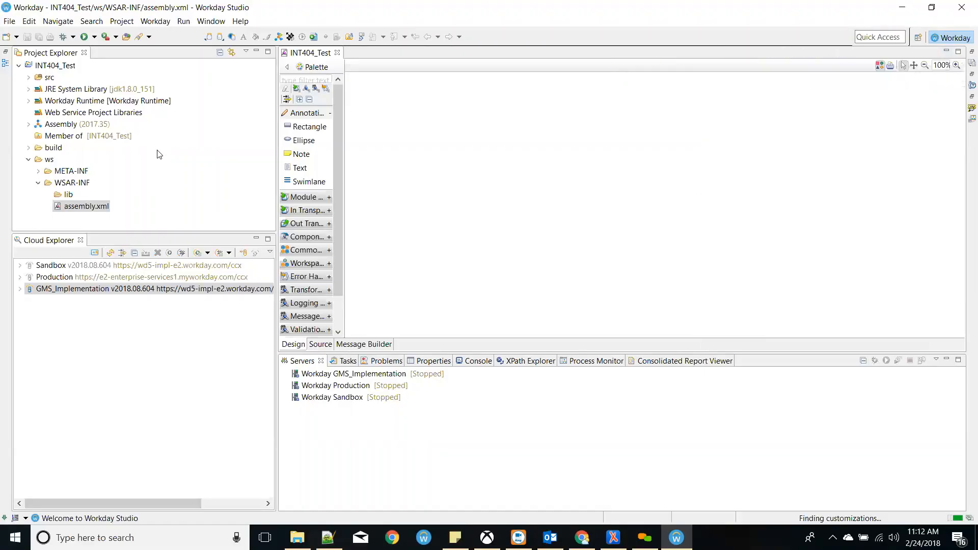
{"action": "left_click_drag", "start_coordinate": [277, 108], "coordinate": [216, 108]}
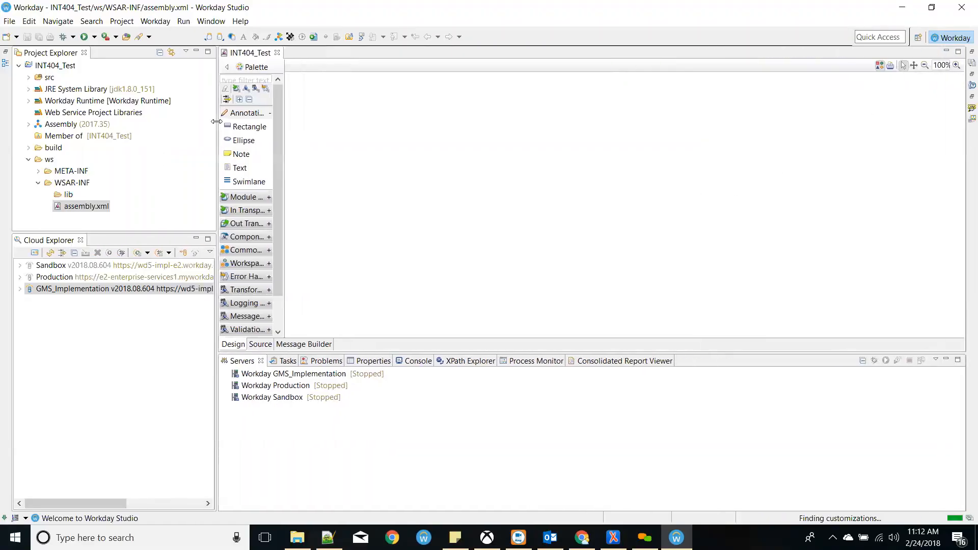
{"action": "left_click", "coordinate": [20, 289]}
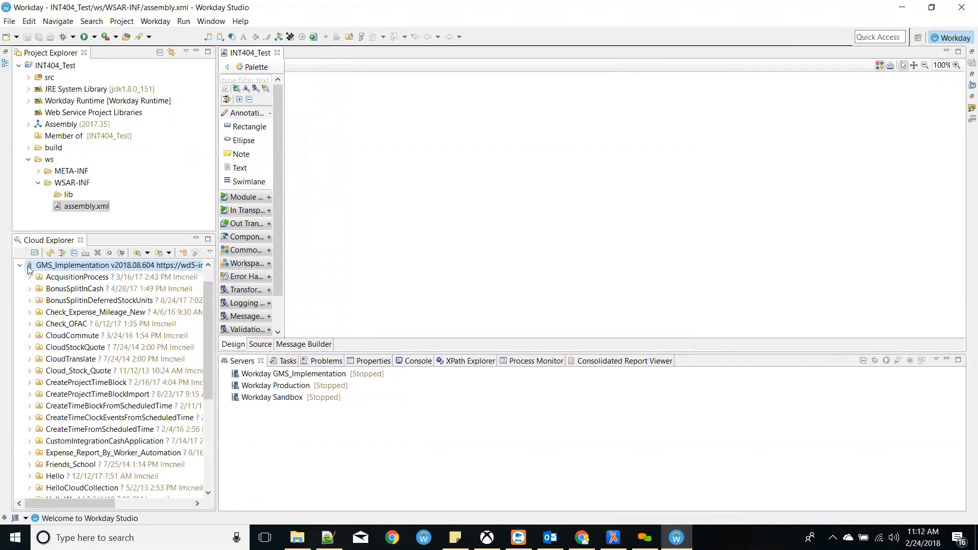
{"action": "left_click", "coordinate": [19, 266]}
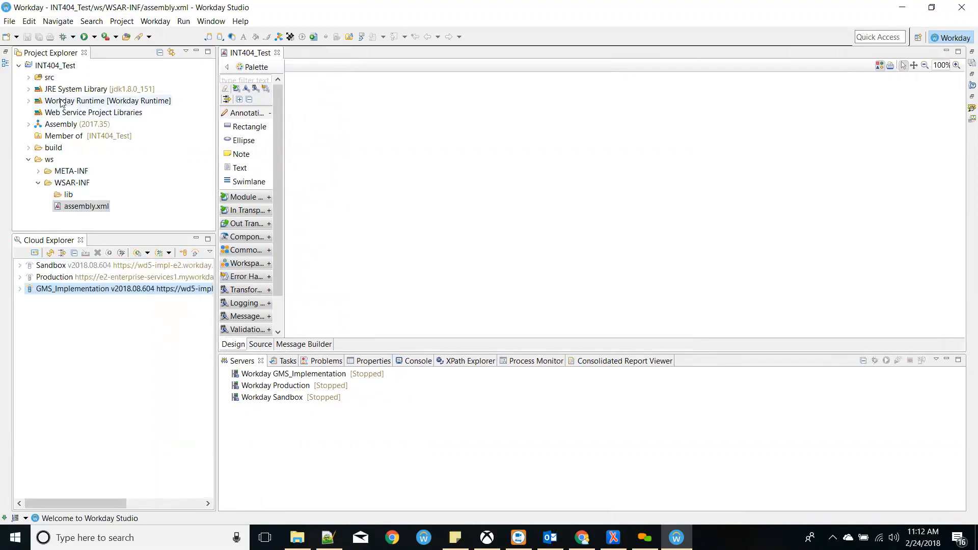
{"action": "left_click", "coordinate": [51, 124]}
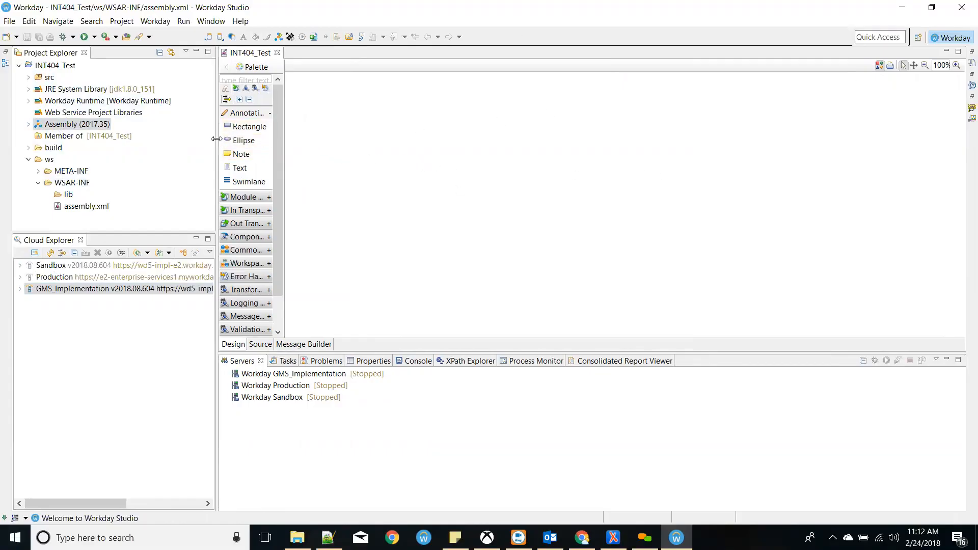
{"action": "left_click_drag", "start_coordinate": [217, 143], "coordinate": [187, 144]}
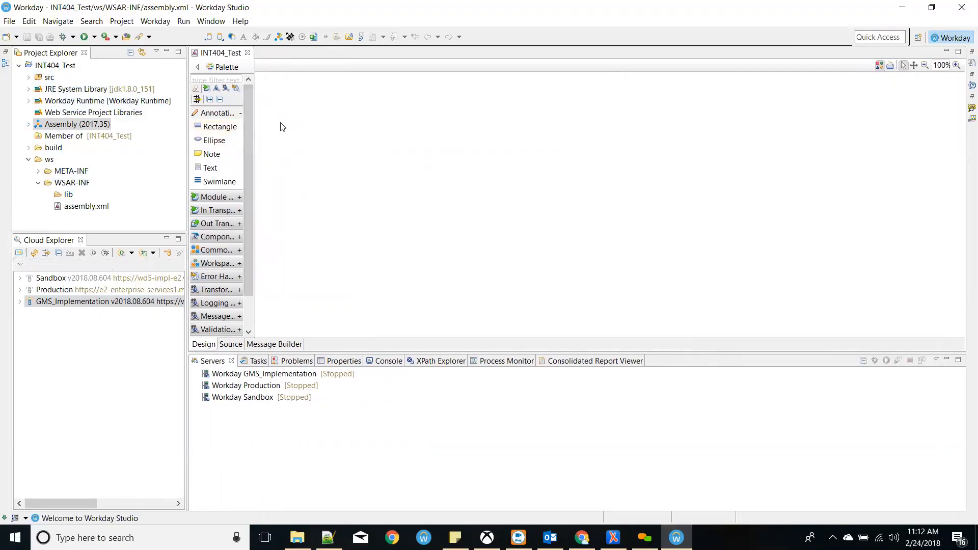
{"action": "left_click_drag", "start_coordinate": [255, 126], "coordinate": [304, 125]}
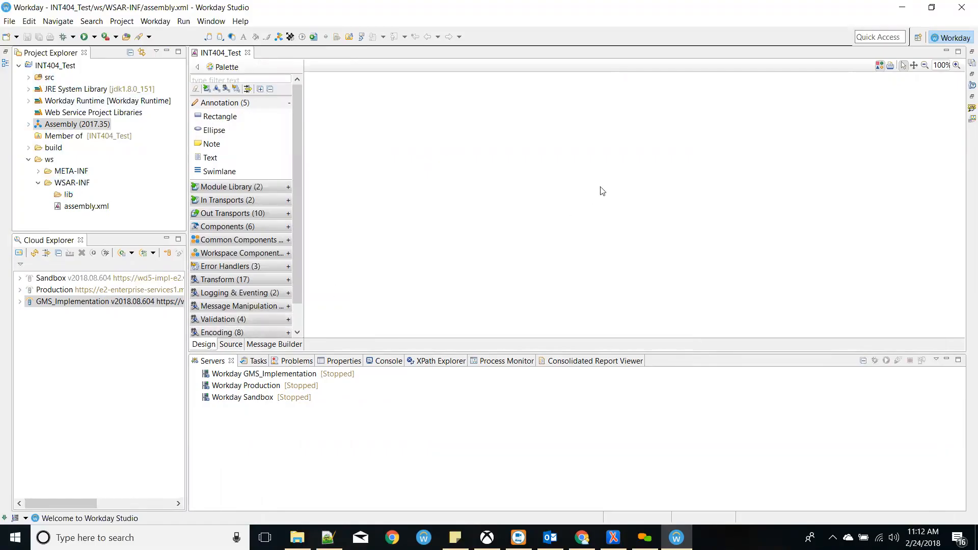
- Place a test Note on the canvas, delete it, and view the assembly.xml source
{"action": "left_click", "coordinate": [211, 144]}
{"action": "left_click", "coordinate": [337, 139]}
{"action": "left_click", "coordinate": [354, 174]}
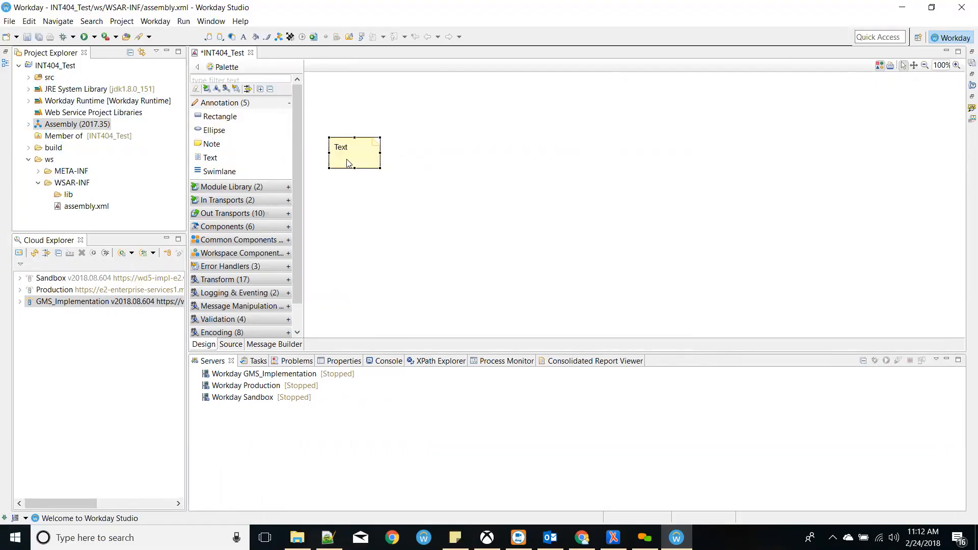
{"action": "right_click", "coordinate": [347, 163]}
{"action": "left_click", "coordinate": [377, 241]}
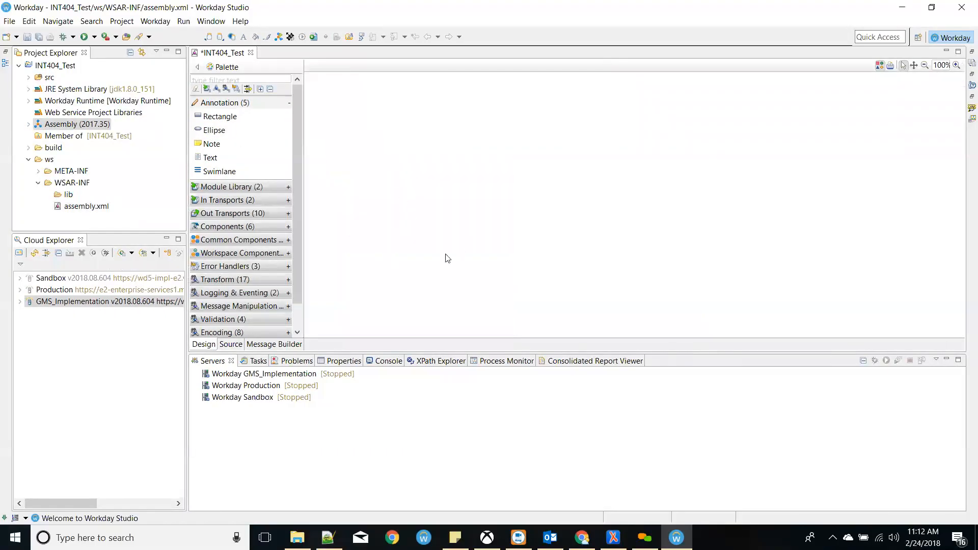
{"action": "left_click", "coordinate": [230, 344]}
{"action": "left_click_drag", "start_coordinate": [371, 236], "coordinate": [200, 64]}
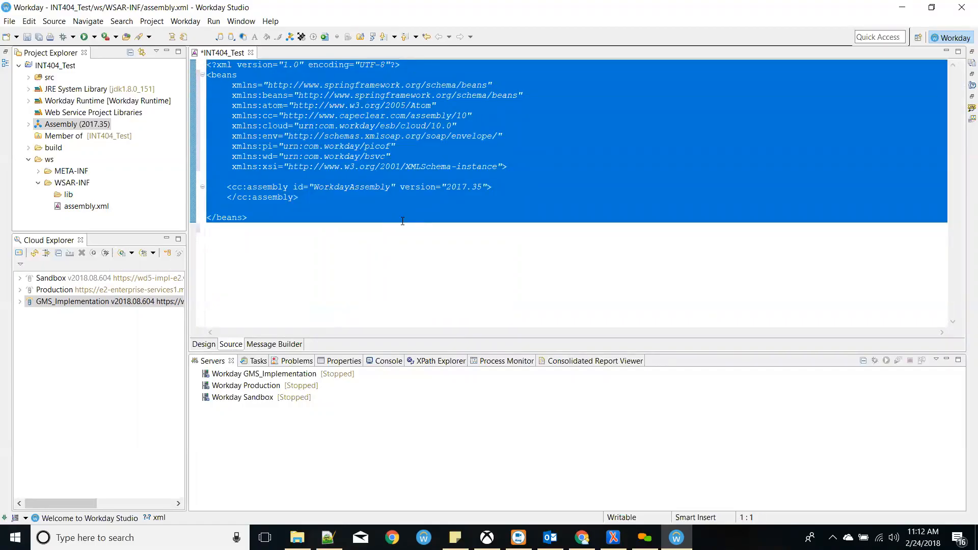
- Compare the XML source with the Design canvas several times, then show the Message Builder page
{"action": "left_click", "coordinate": [369, 228]}
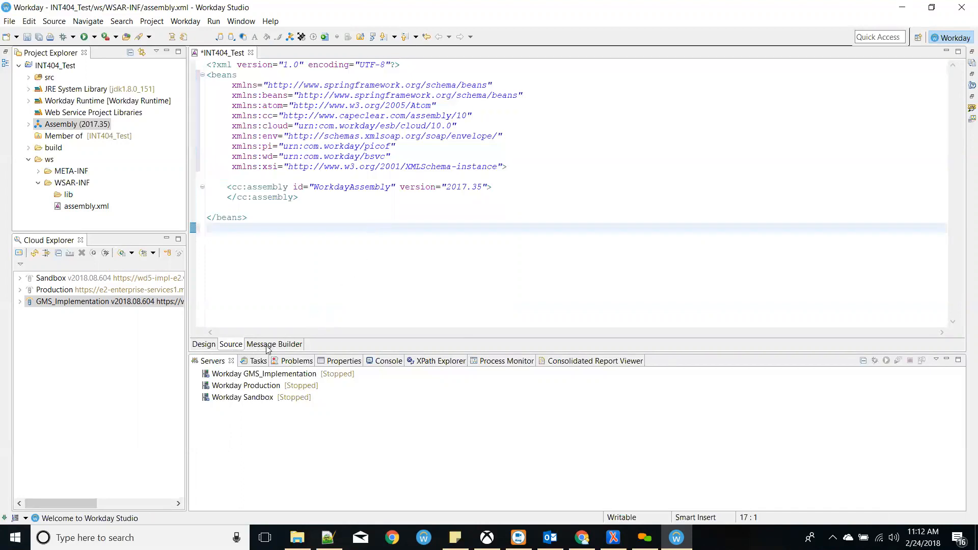
{"action": "left_click_drag", "start_coordinate": [285, 246], "coordinate": [200, 64]}
{"action": "left_click", "coordinate": [396, 266]}
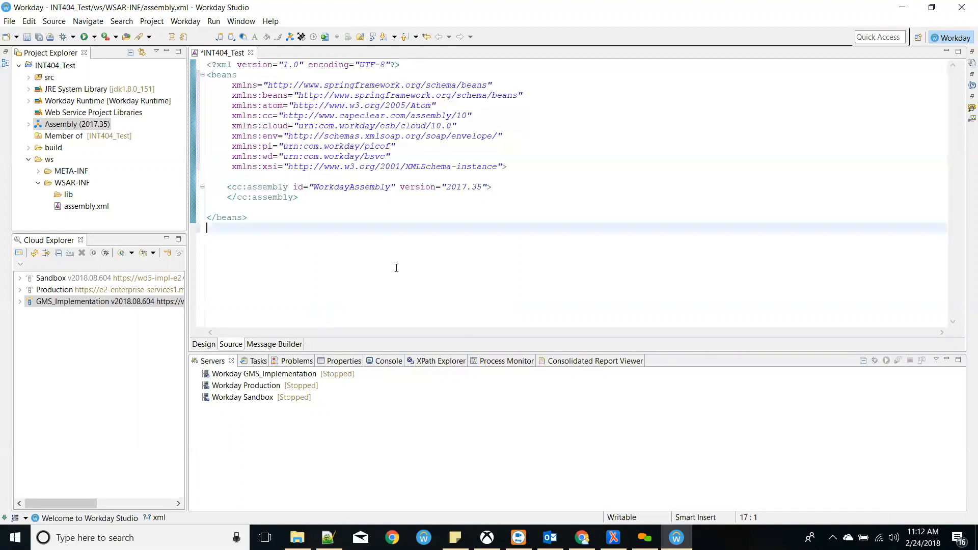
{"action": "left_click", "coordinate": [203, 345]}
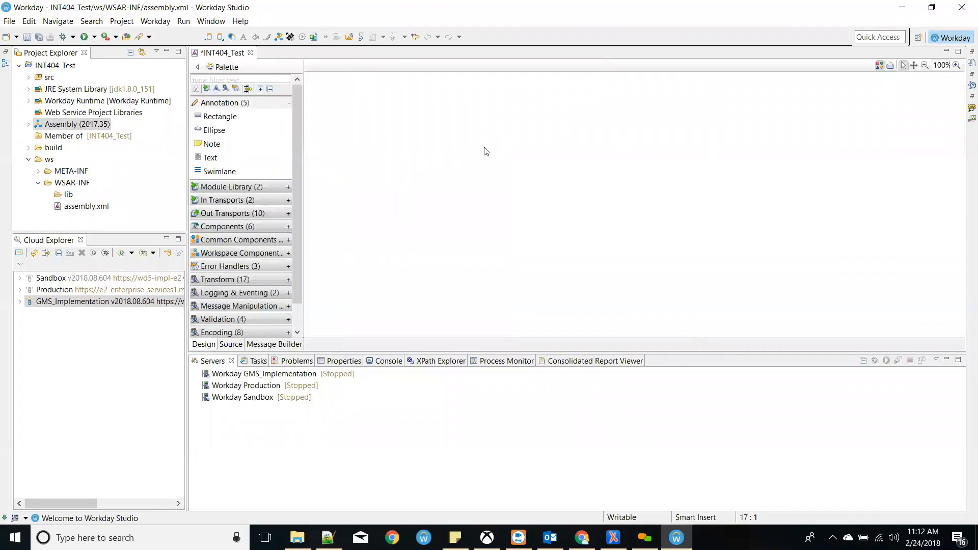
{"action": "left_click", "coordinate": [231, 344]}
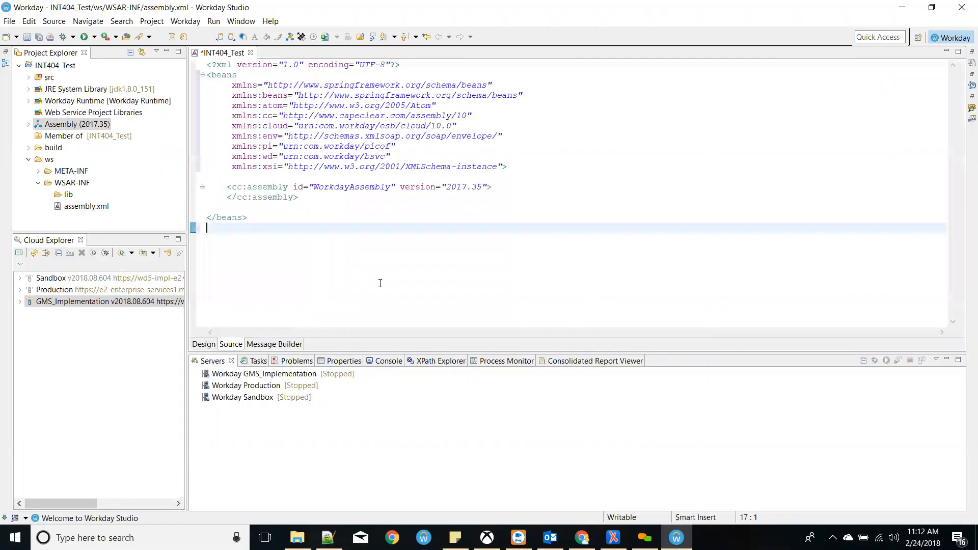
{"action": "left_click_drag", "start_coordinate": [309, 227], "coordinate": [208, 61]}
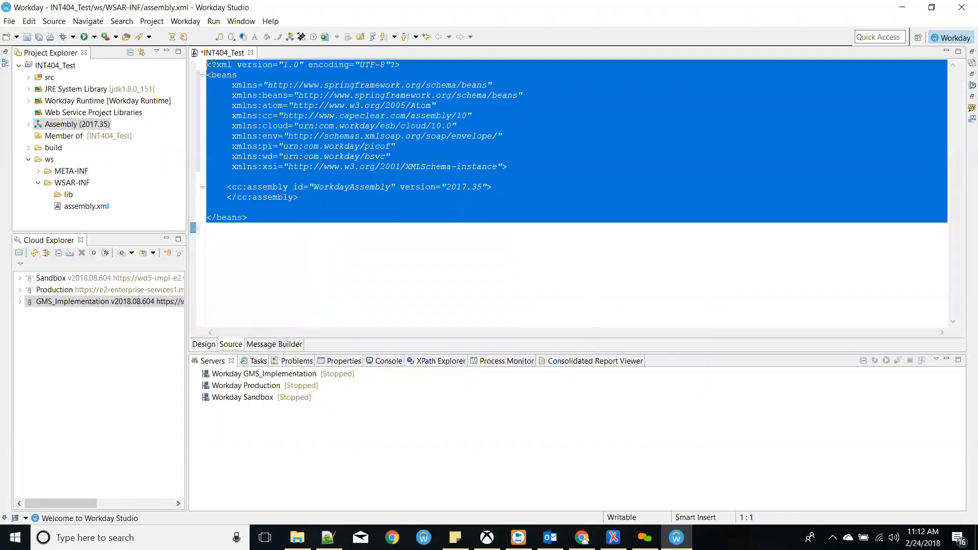
{"action": "left_click", "coordinate": [391, 206]}
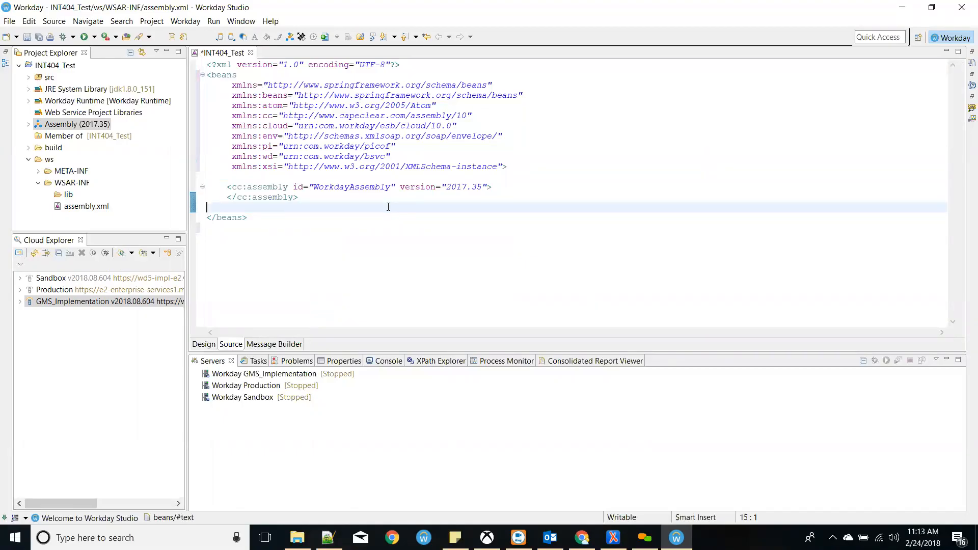
{"action": "left_click", "coordinate": [206, 345]}
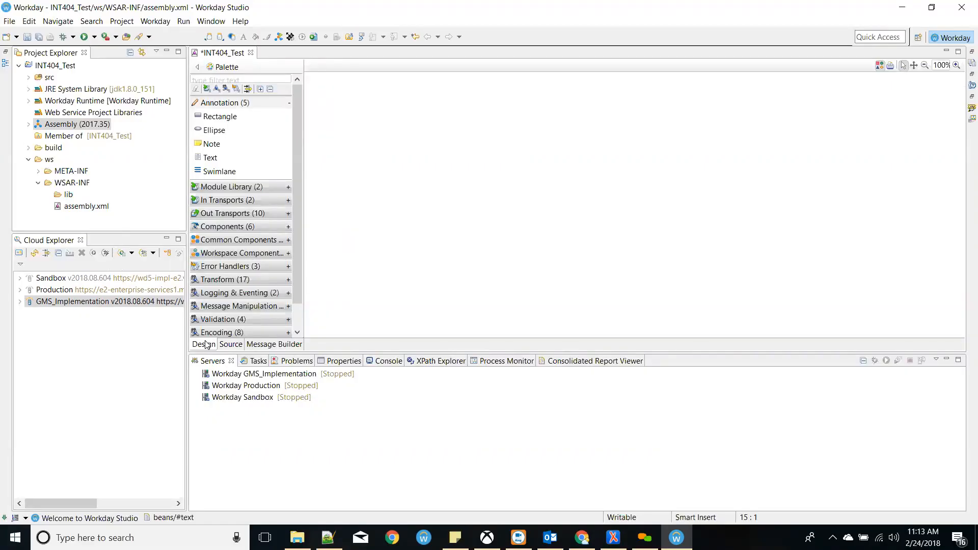
{"action": "left_click", "coordinate": [231, 345]}
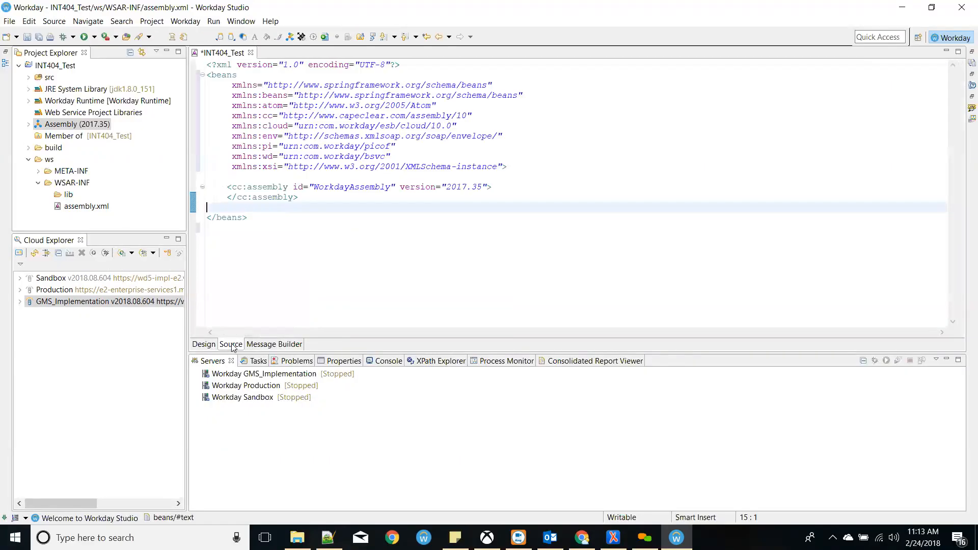
{"action": "left_click", "coordinate": [204, 346]}
{"action": "left_click", "coordinate": [268, 350]}
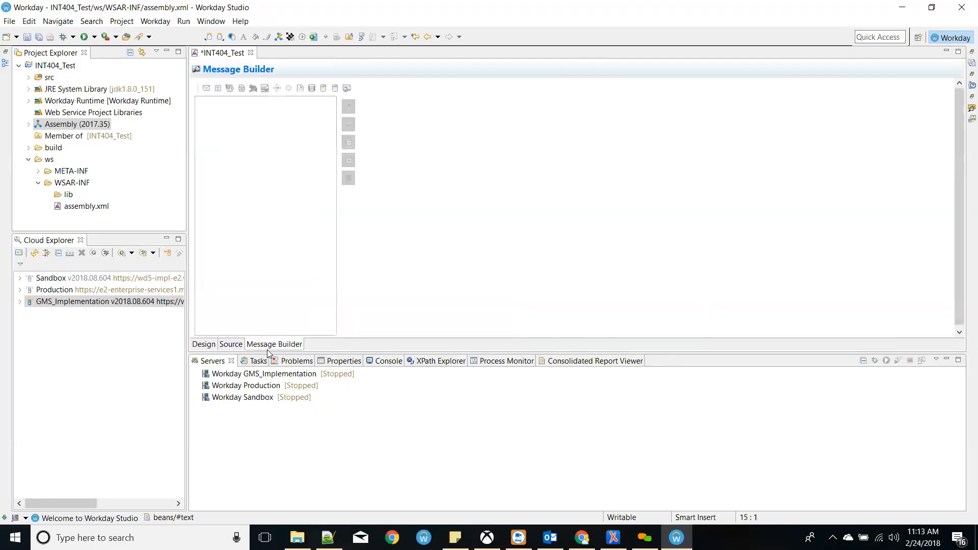
- Switch the INT404_Test editor back to its Design canvas
{"action": "left_click", "coordinate": [214, 344]}
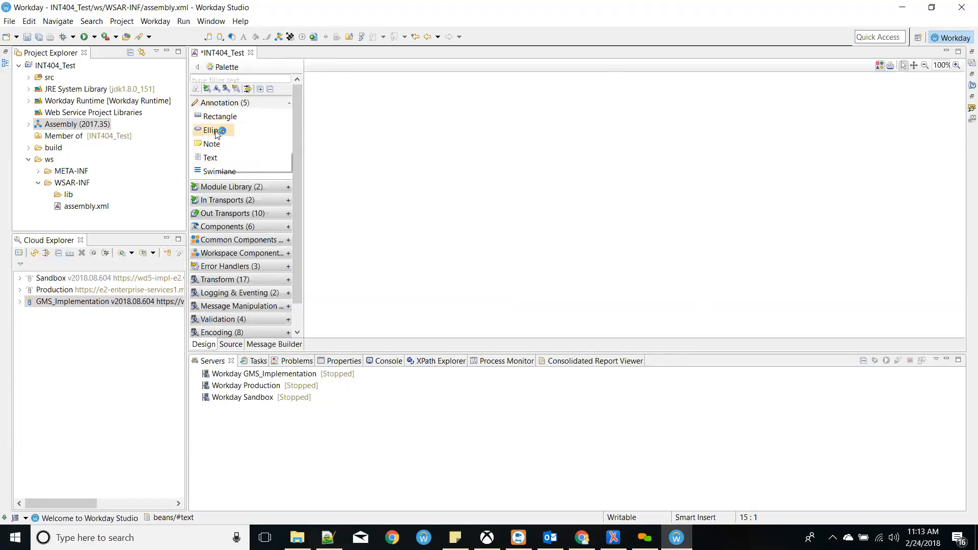
- Collapse Annotation, look through Module Library and Out Transports, then expand In Transports and Components
{"action": "left_click", "coordinate": [288, 104]}
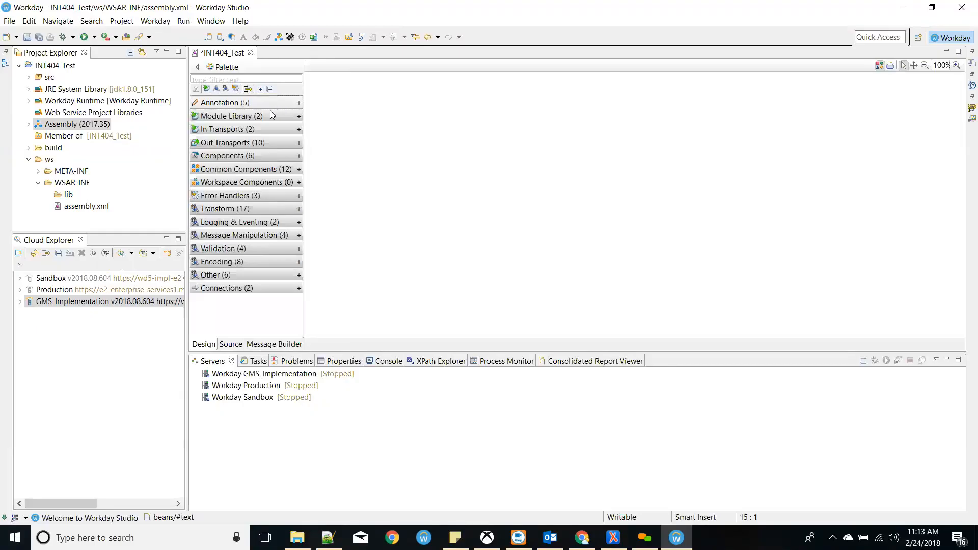
{"action": "left_click", "coordinate": [269, 116]}
{"action": "left_click", "coordinate": [269, 117]}
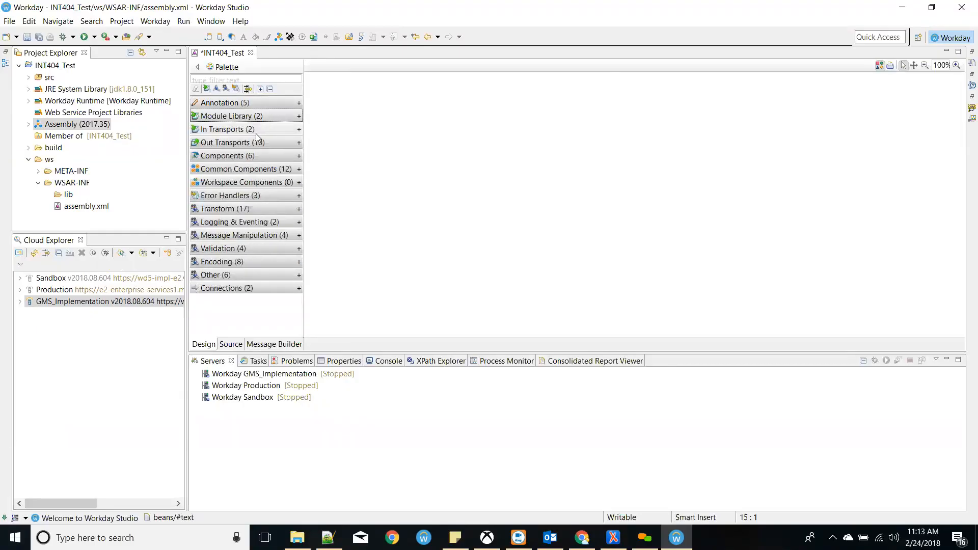
{"action": "left_click", "coordinate": [253, 132]}
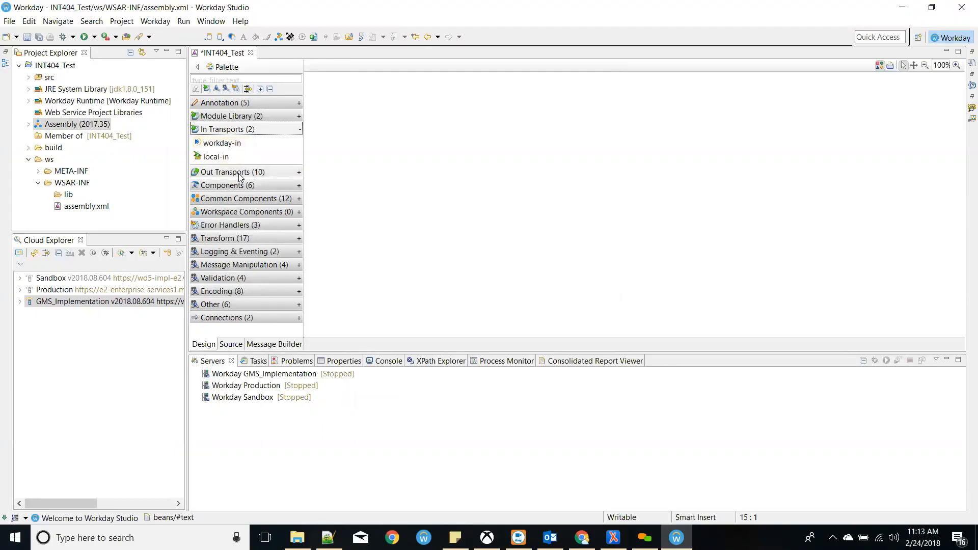
{"action": "left_click", "coordinate": [239, 175]}
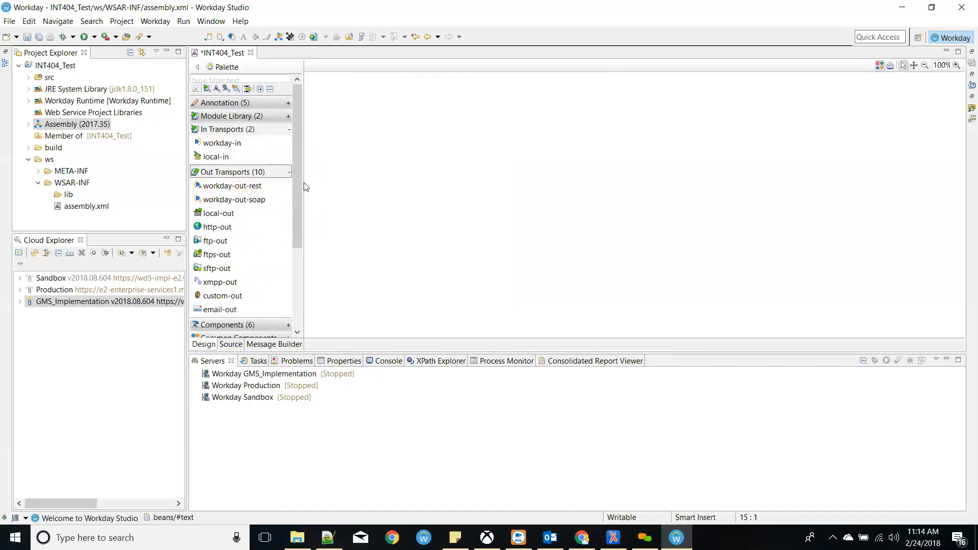
{"action": "left_click_drag", "start_coordinate": [294, 175], "coordinate": [294, 236]}
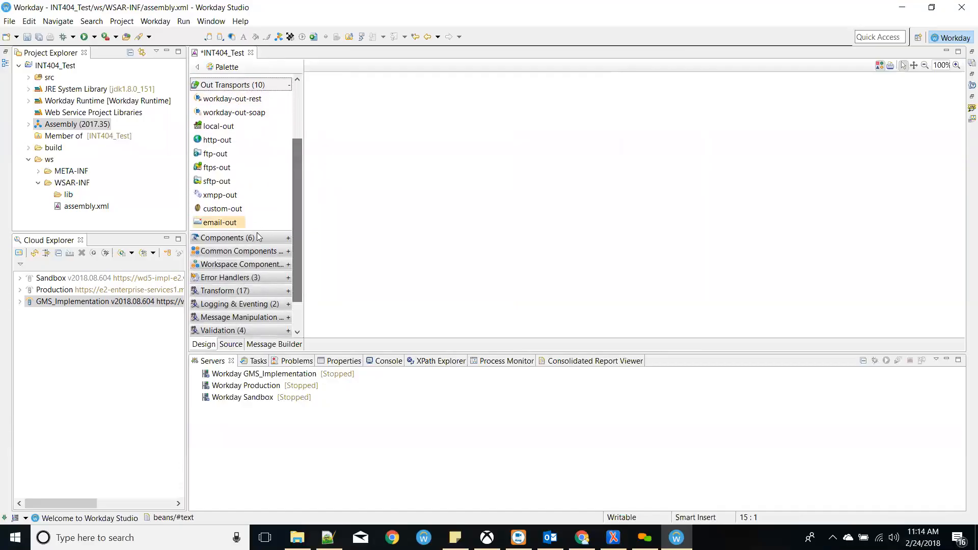
{"action": "left_click", "coordinate": [291, 85]}
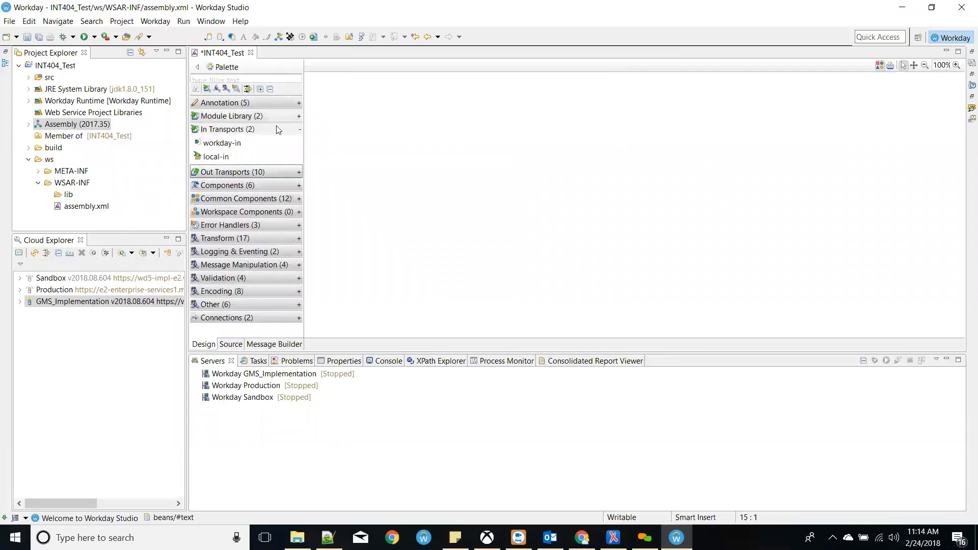
{"action": "left_click", "coordinate": [262, 186]}
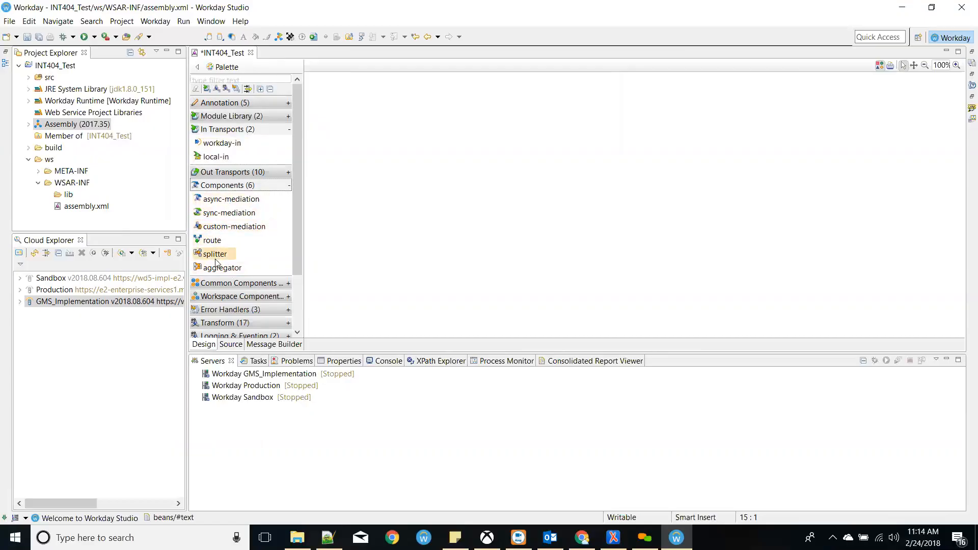
- Collapse Components, open Logging & Eventing and Transform, and scroll through Transform's 17 steps from xslt to xtt
{"action": "left_click", "coordinate": [290, 186]}
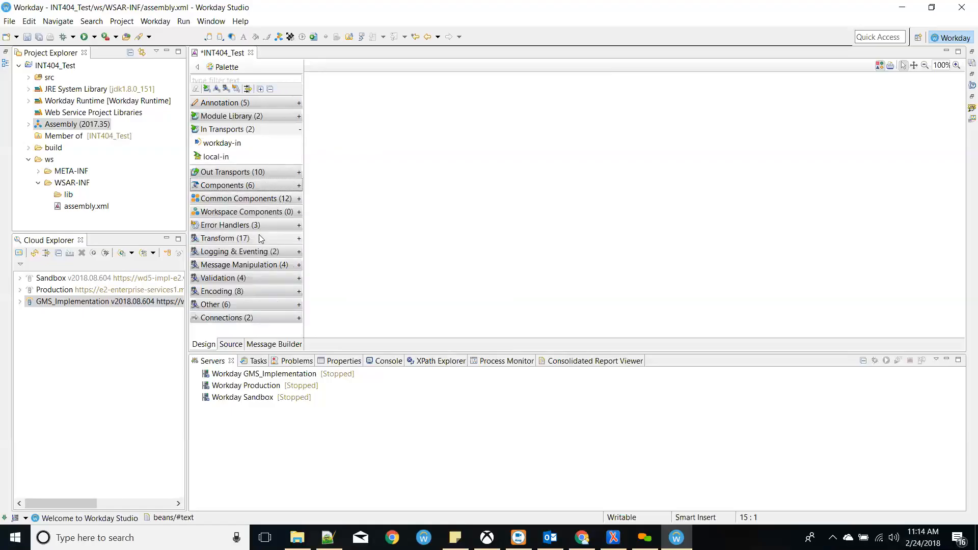
{"action": "left_click", "coordinate": [256, 253]}
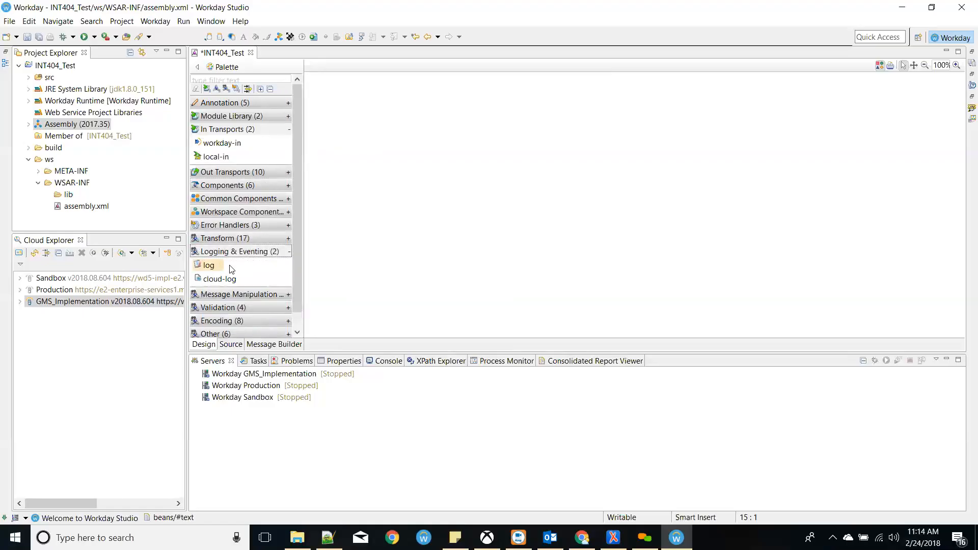
{"action": "left_click", "coordinate": [237, 238]}
{"action": "left_click_drag", "start_coordinate": [294, 184], "coordinate": [294, 246]}
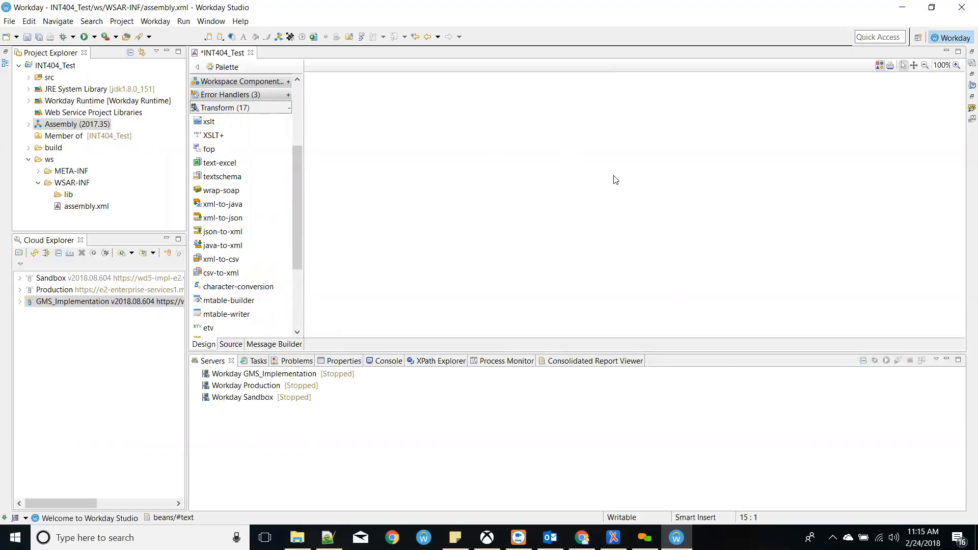
{"action": "mouse_move", "coordinate": [615, 179]}
{"action": "left_click_drag", "start_coordinate": [298, 171], "coordinate": [294, 198]}
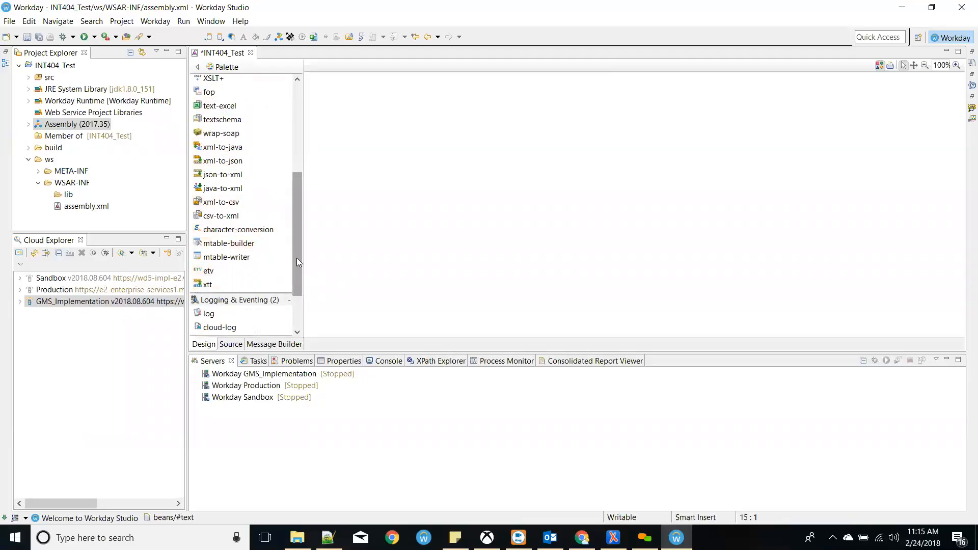
{"action": "scroll", "coordinate": [297, 258], "scroll_direction": "down", "scroll_amount": 1}
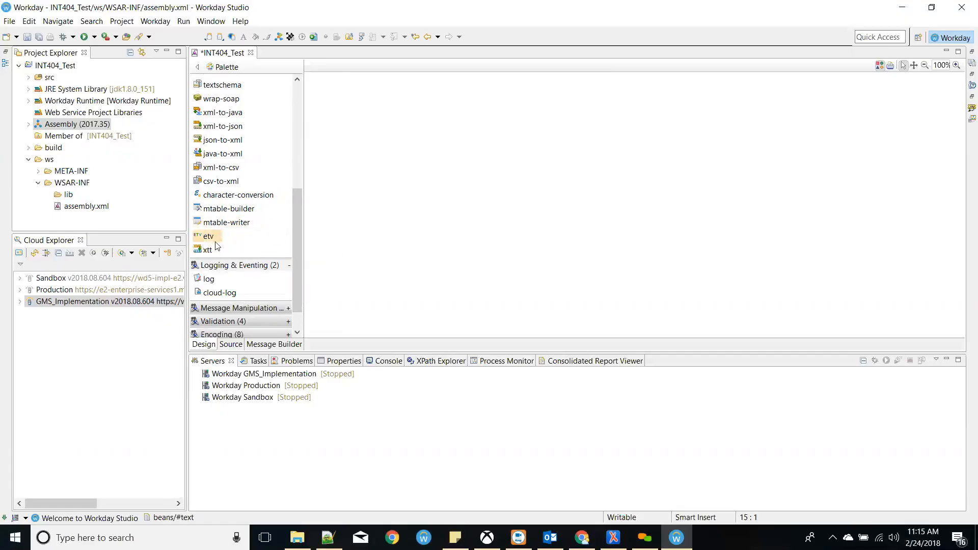
{"action": "left_click_drag", "start_coordinate": [298, 206], "coordinate": [298, 149]}
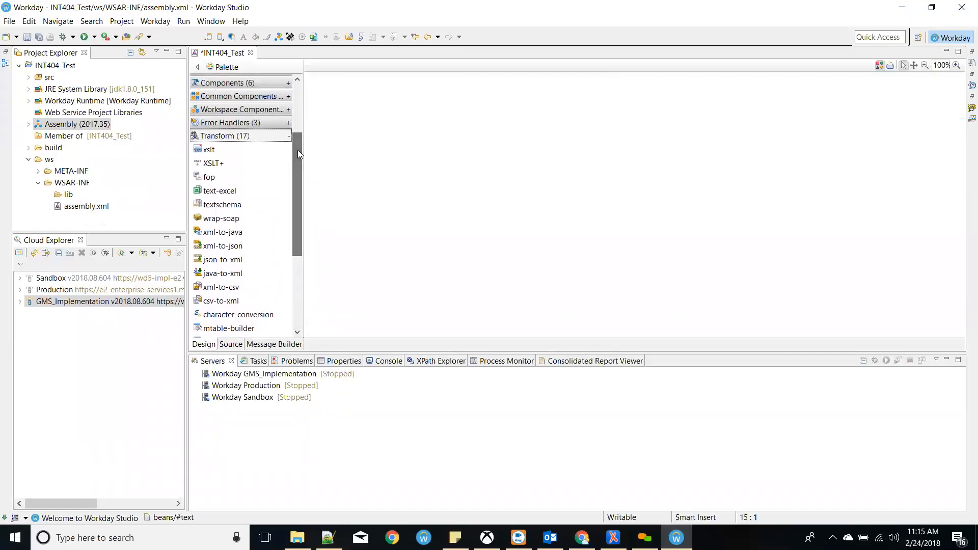
- Collapse Transform, review Message Manipulation, then collapse Logging & Eventing, In Transports and Message Manipulation
{"action": "left_click", "coordinate": [287, 136]}
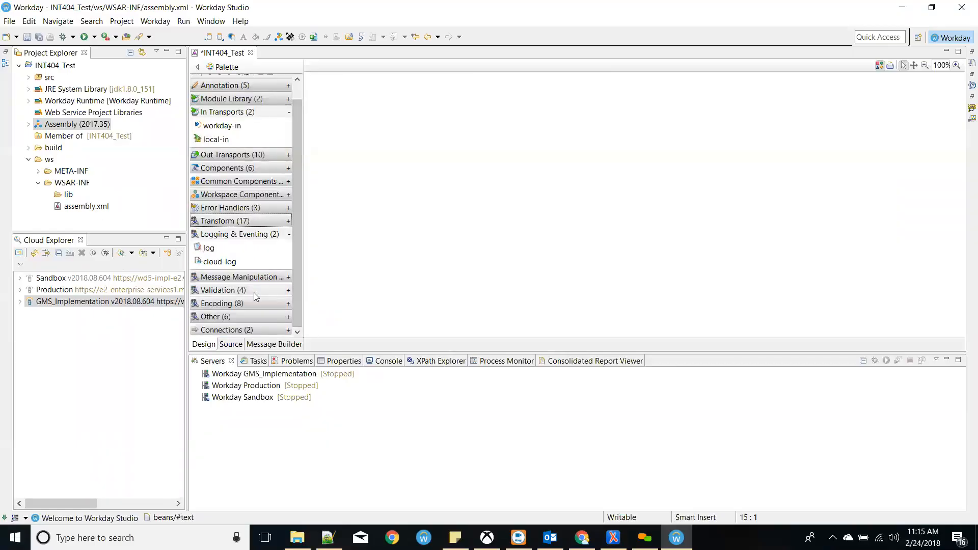
{"action": "left_click", "coordinate": [250, 277]}
{"action": "scroll", "coordinate": [234, 300], "scroll_direction": "down", "scroll_amount": 1}
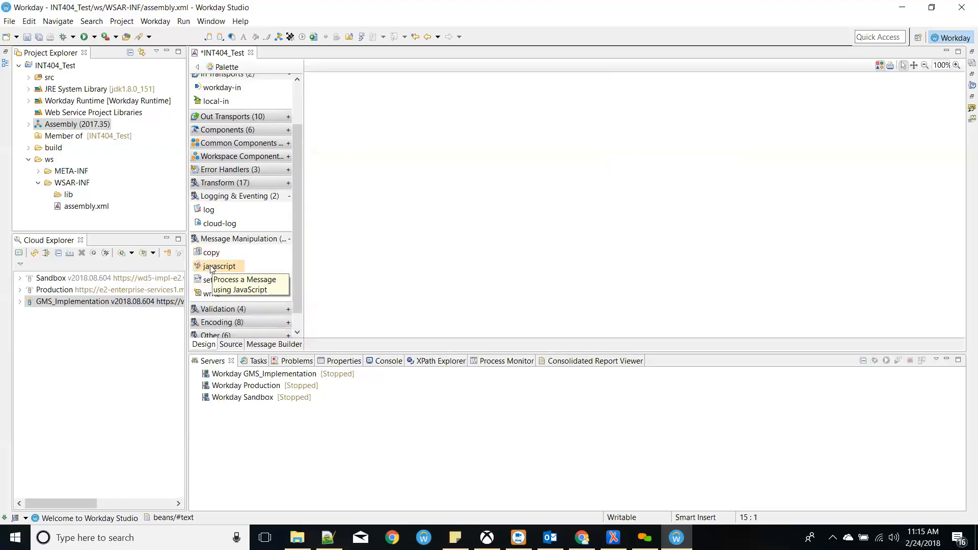
{"action": "scroll", "coordinate": [293, 243], "scroll_direction": "down", "scroll_amount": 1}
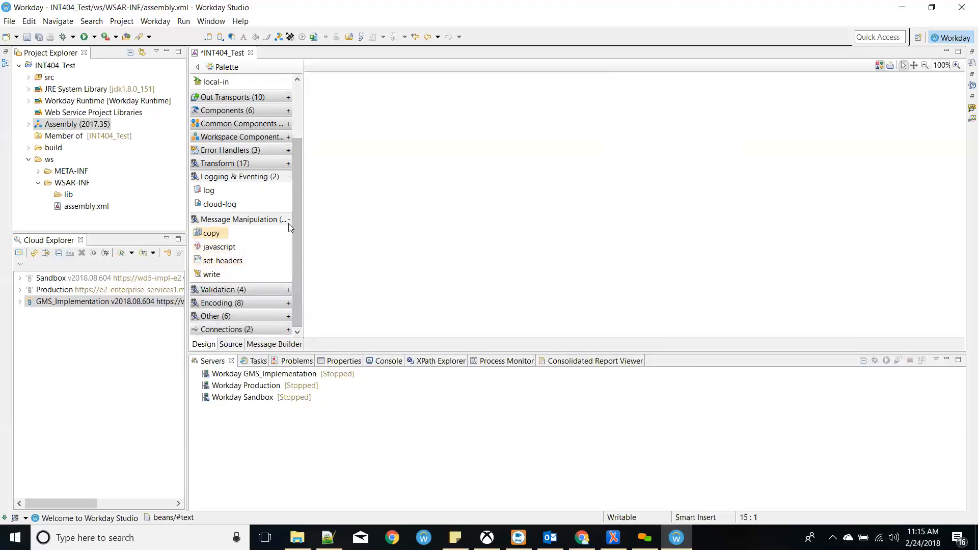
{"action": "left_click", "coordinate": [289, 176]}
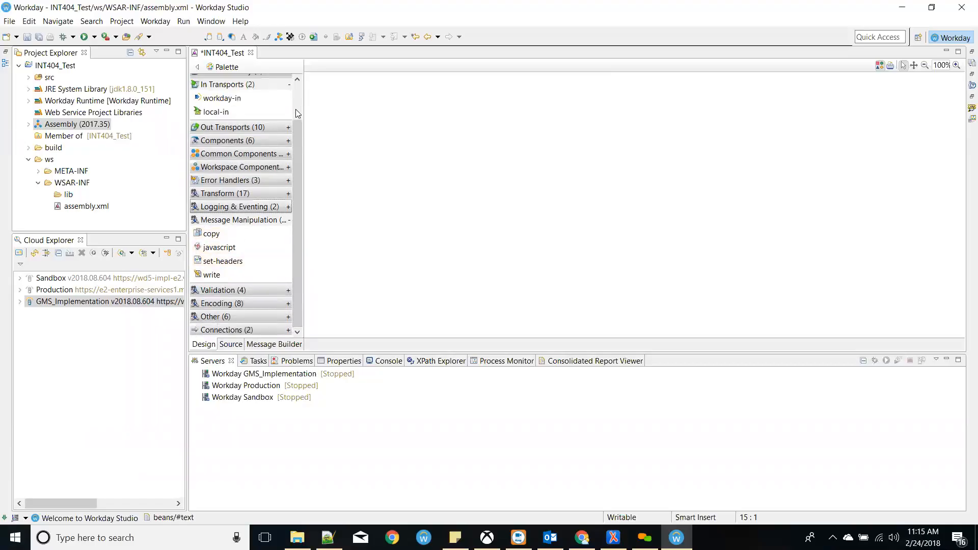
{"action": "left_click", "coordinate": [290, 85]}
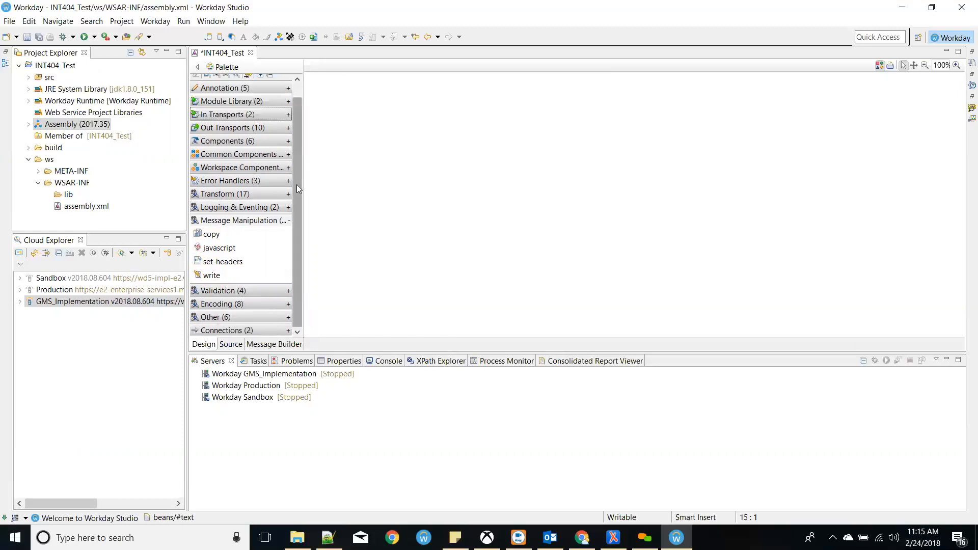
{"action": "left_click", "coordinate": [290, 219]}
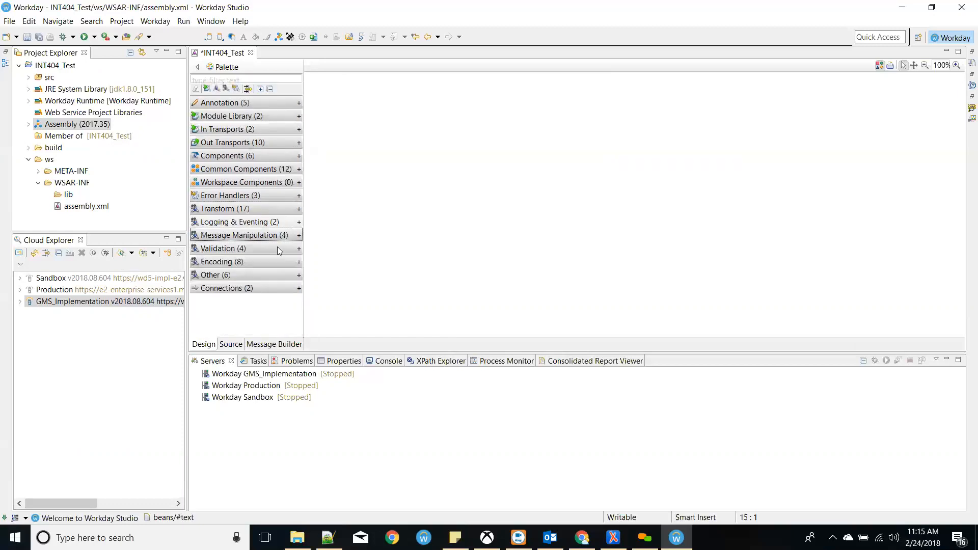
- Expand the Validation, Encoding and Other groups and scroll through their components
{"action": "left_click", "coordinate": [281, 249]}
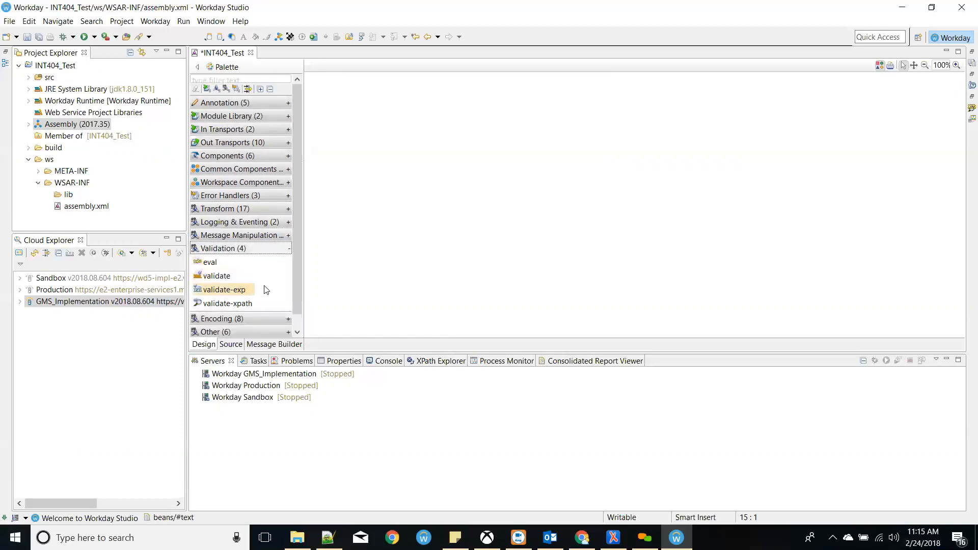
{"action": "scroll", "coordinate": [293, 283], "scroll_direction": "down", "scroll_amount": 1}
{"action": "left_click", "coordinate": [287, 303]}
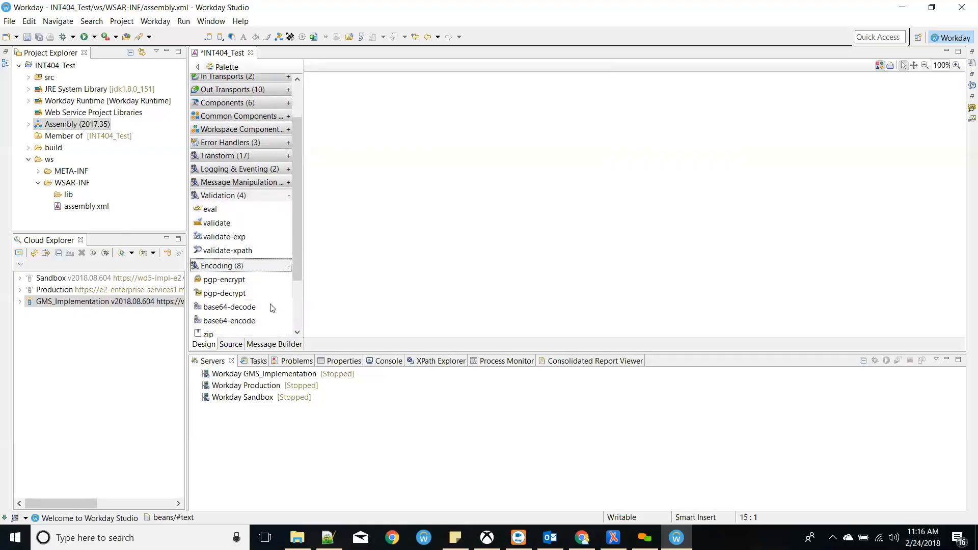
{"action": "scroll", "coordinate": [246, 295], "scroll_direction": "down", "scroll_amount": 1}
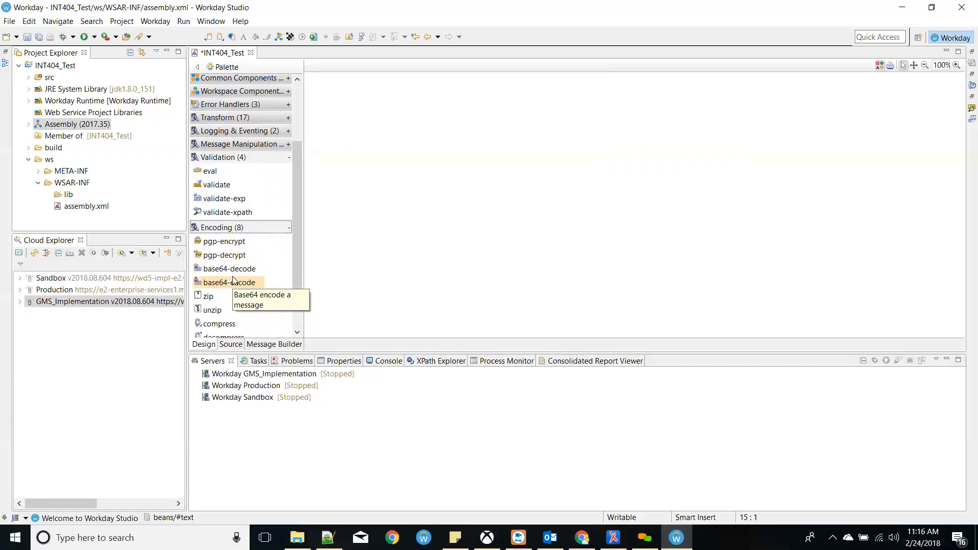
{"action": "scroll", "coordinate": [234, 279], "scroll_direction": "down", "scroll_amount": 1}
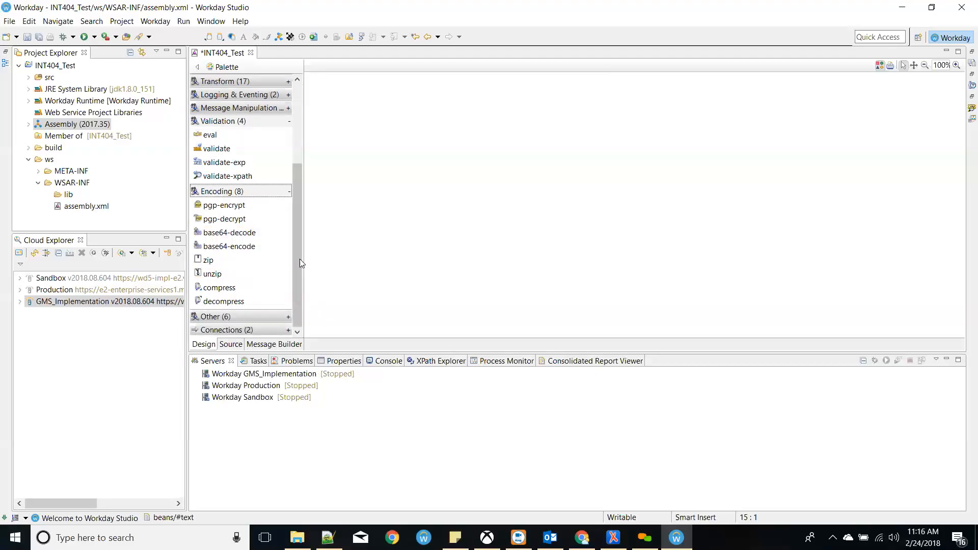
{"action": "left_click", "coordinate": [280, 316]}
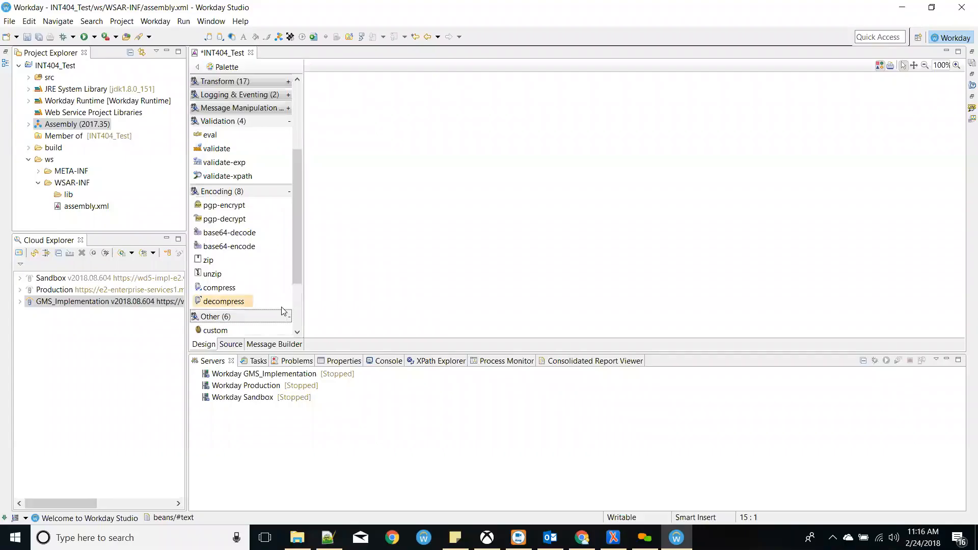
{"action": "scroll", "coordinate": [258, 279], "scroll_direction": "down", "scroll_amount": 2}
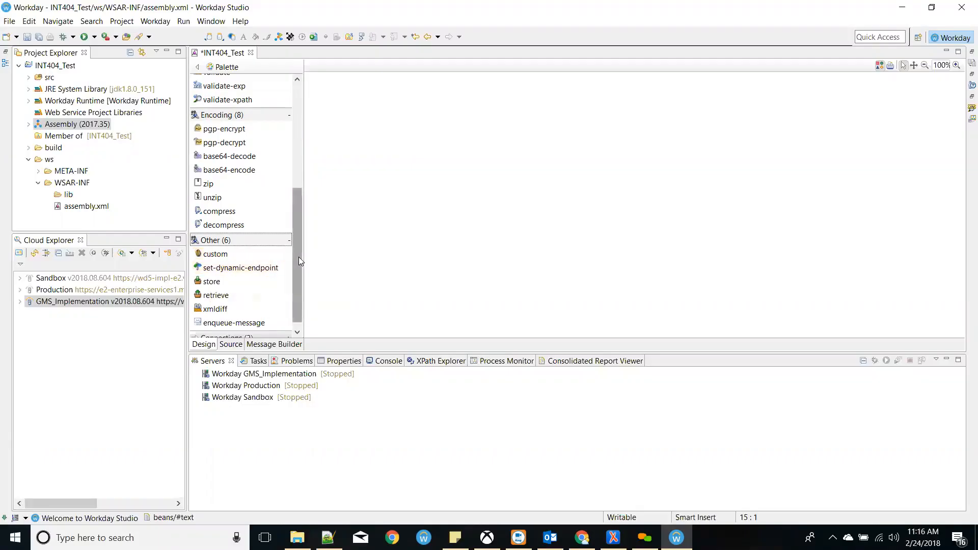
{"action": "left_click_drag", "start_coordinate": [298, 256], "coordinate": [310, 112]}
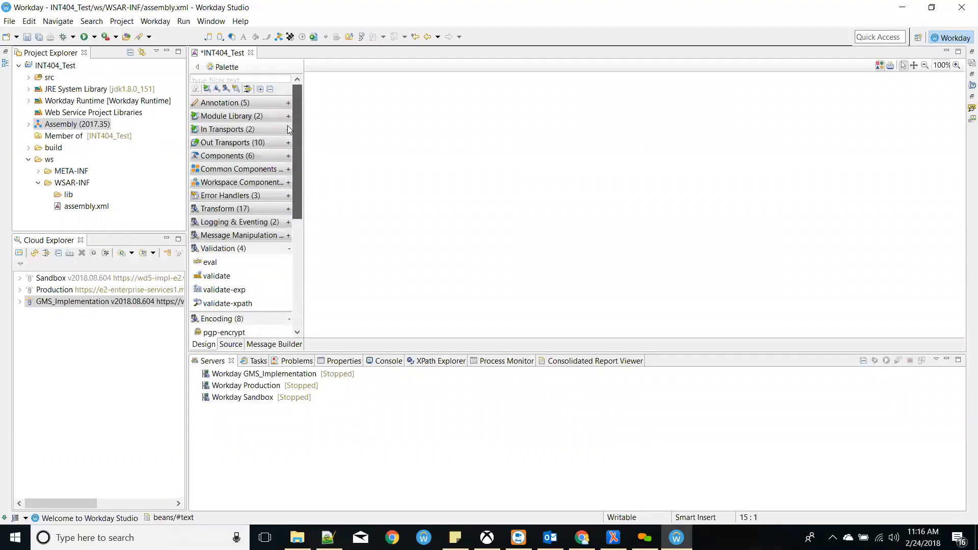
{"action": "scroll", "coordinate": [255, 255], "scroll_direction": "down", "scroll_amount": 5}
{"action": "mouse_move", "coordinate": [295, 231]}
{"action": "left_mouse_down"}
{"action": "mouse_move", "coordinate": [326, 126]}
{"action": "mouse_move", "coordinate": [299, 183]}
{"action": "mouse_move", "coordinate": [296, 230]}
{"action": "left_mouse_up"}
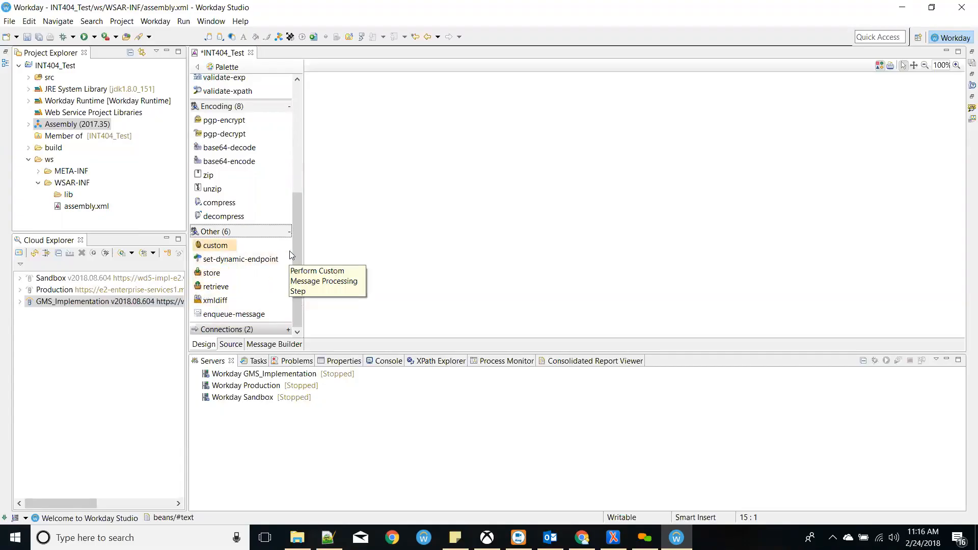
- Expand Connections, then collapse the Other, Connections and Encoding groups
{"action": "left_click", "coordinate": [289, 329]}
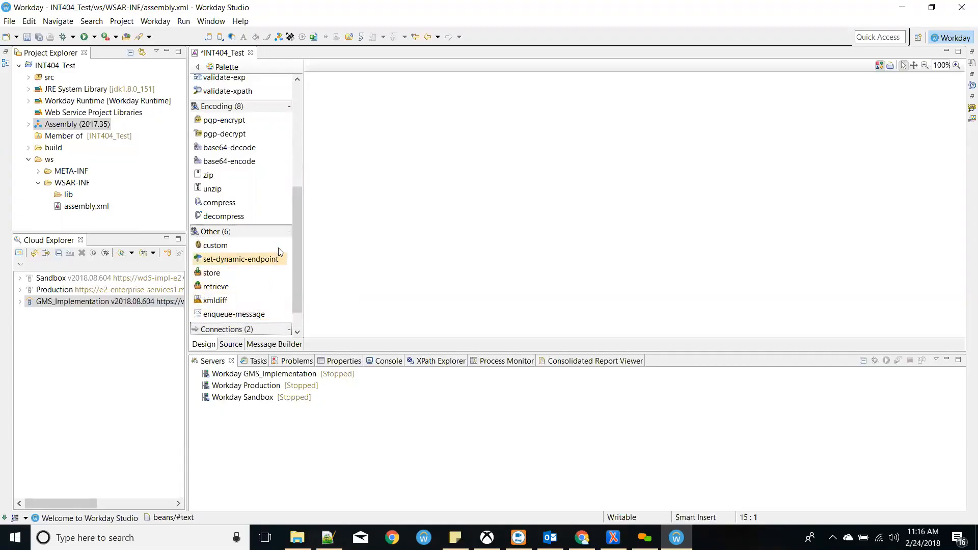
{"action": "left_click", "coordinate": [287, 231]}
{"action": "left_click", "coordinate": [285, 299]}
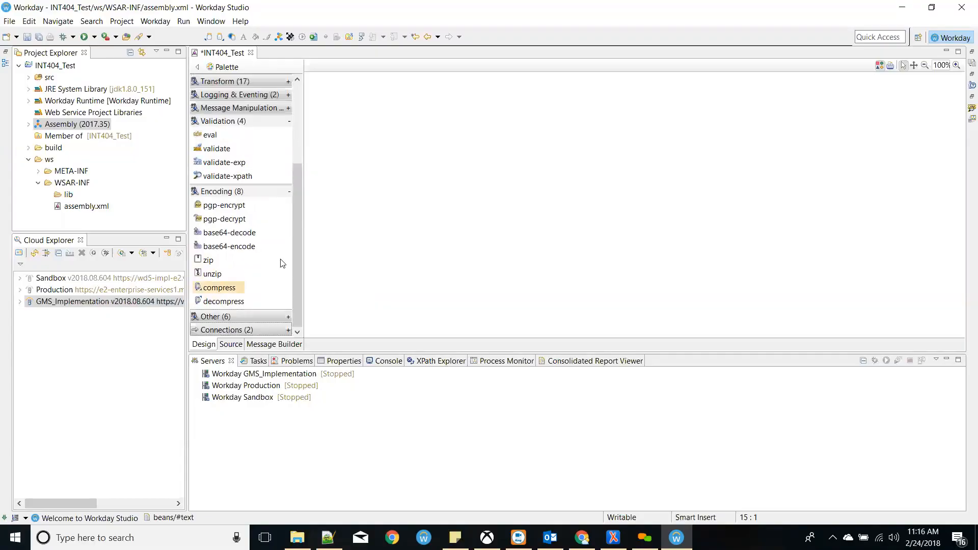
{"action": "left_click", "coordinate": [289, 192]}
- Add a workday-in StartHere step to the canvas and inspect the assembly's XML source
{"action": "left_click", "coordinate": [287, 236]}
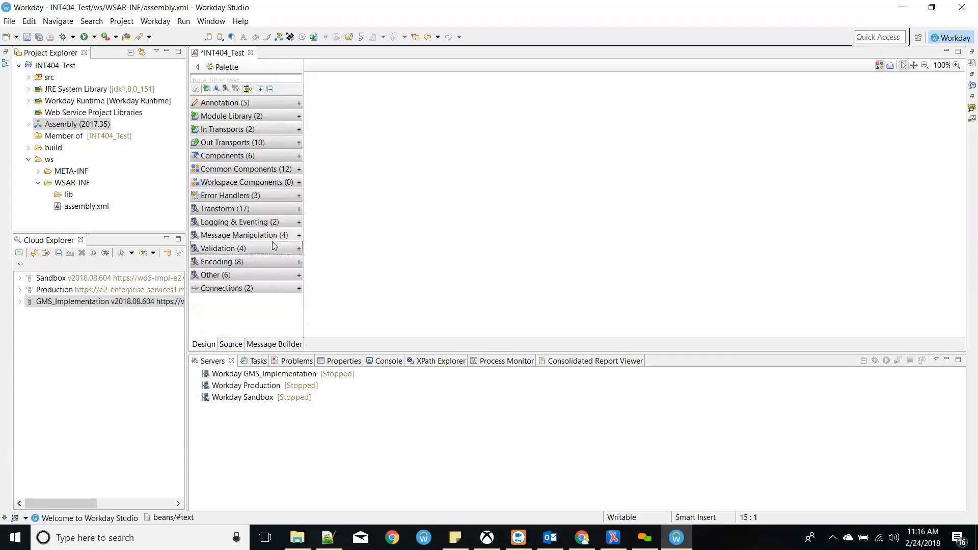
{"action": "left_click", "coordinate": [235, 130]}
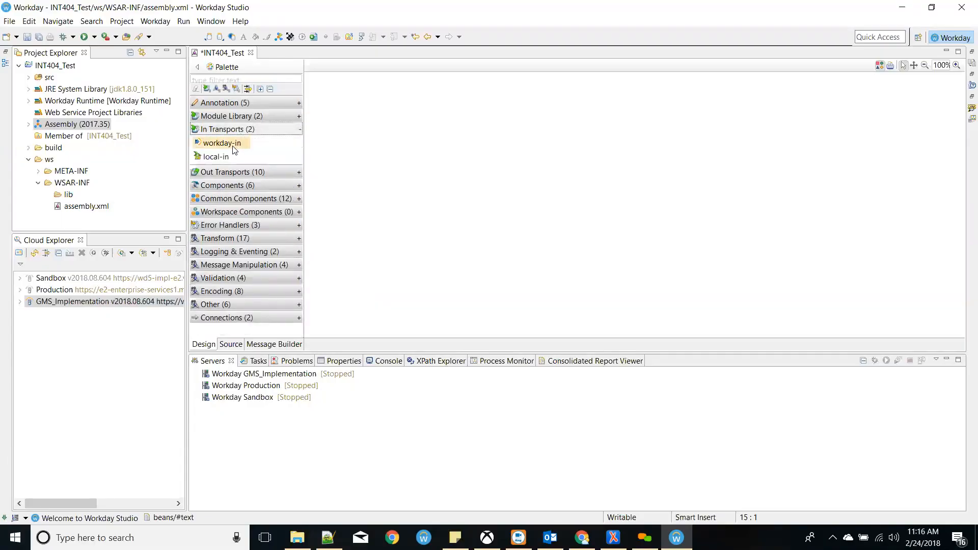
{"action": "left_click_drag", "start_coordinate": [234, 150], "coordinate": [545, 126]}
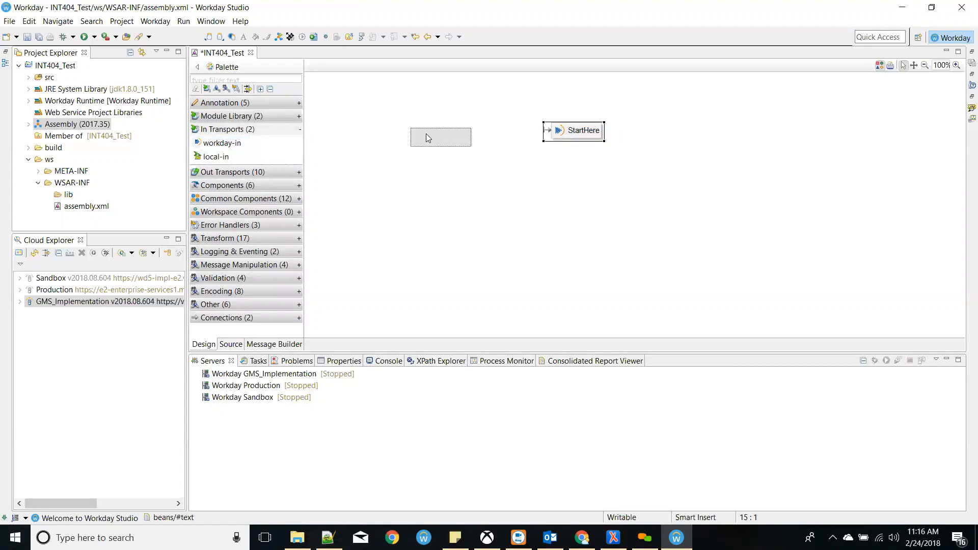
{"action": "left_click", "coordinate": [231, 344]}
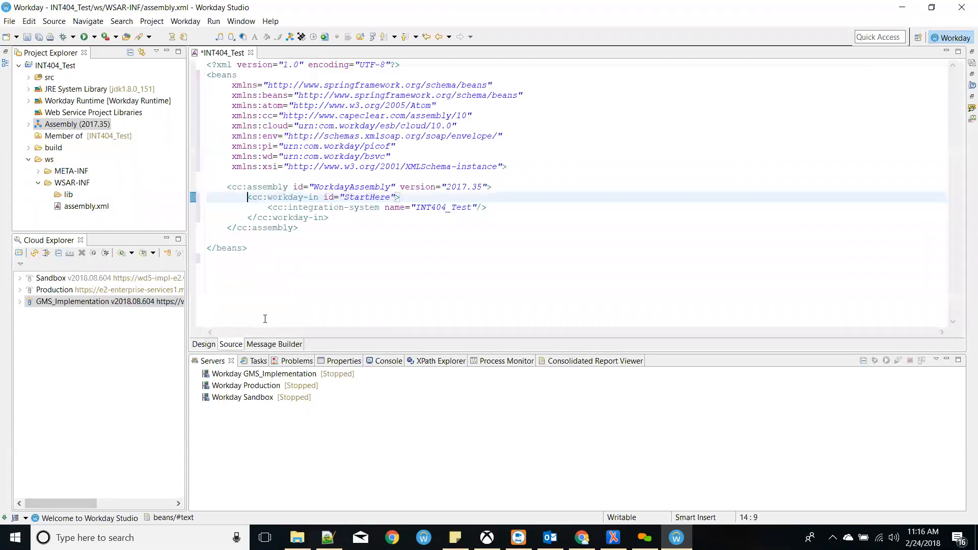
{"action": "mouse_move", "coordinate": [241, 198]}
{"action": "left_mouse_down"}
{"action": "mouse_move", "coordinate": [489, 210]}
{"action": "mouse_move", "coordinate": [227, 187]}
{"action": "left_mouse_up"}
{"action": "left_click", "coordinate": [479, 215]}
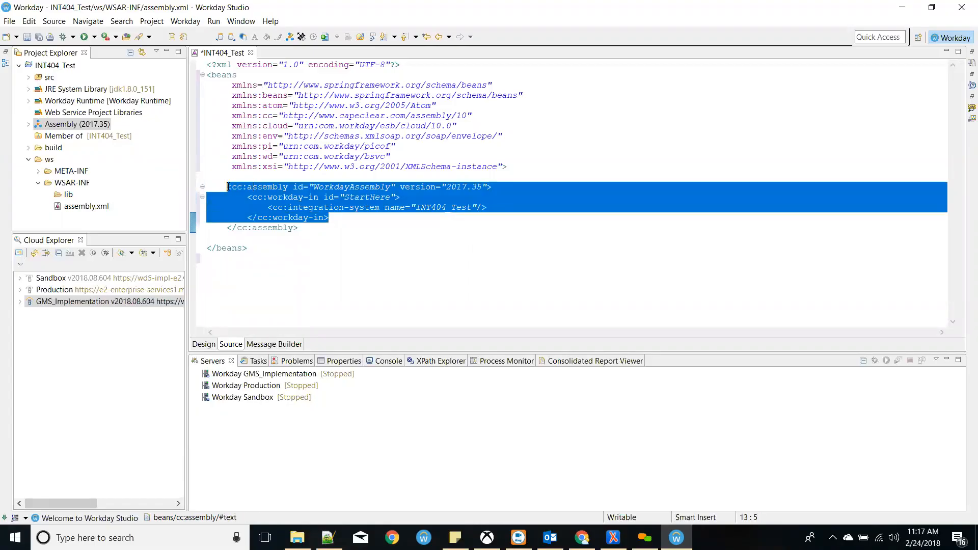
{"action": "left_click", "coordinate": [200, 346]}
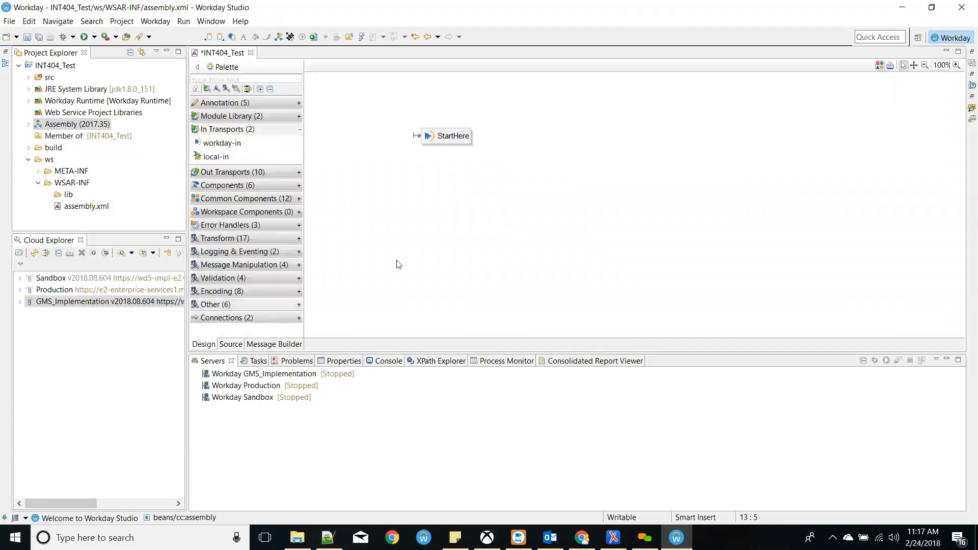
- Rename the StartHere entry point's Id to MainEntry, review its settings, and shift it left
{"action": "left_click", "coordinate": [444, 137]}
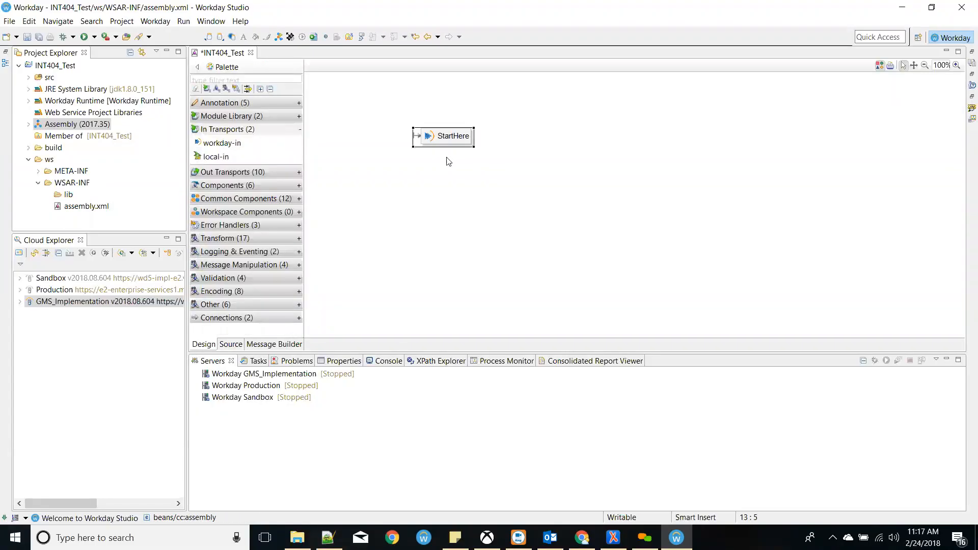
{"action": "left_click", "coordinate": [343, 361]}
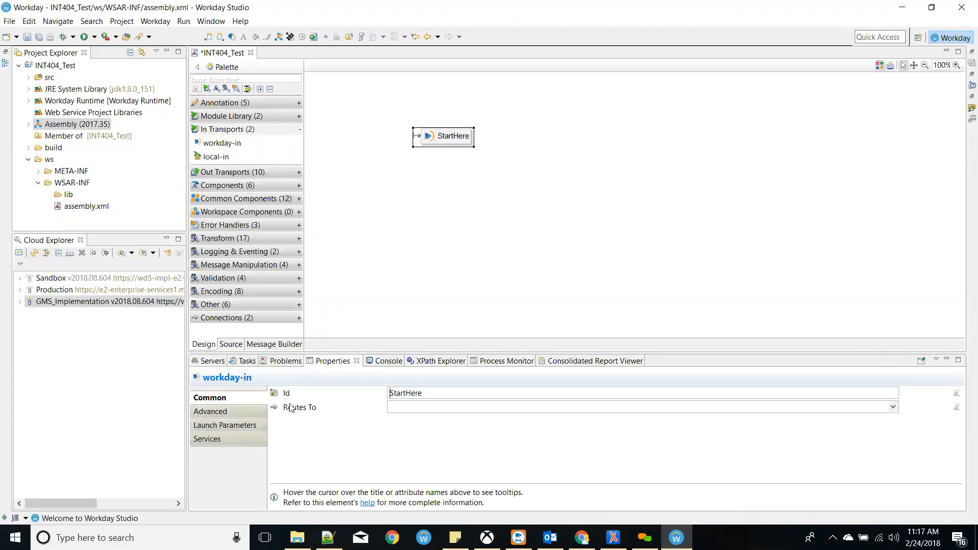
{"action": "double_click", "coordinate": [438, 390]}
{"action": "type", "text": "Main"}
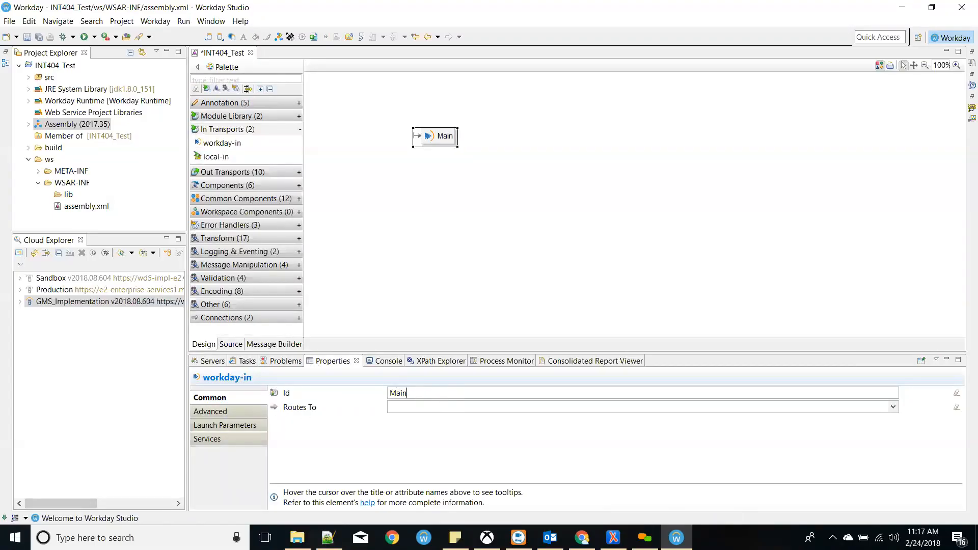
{"action": "type", "text": "Entry"}
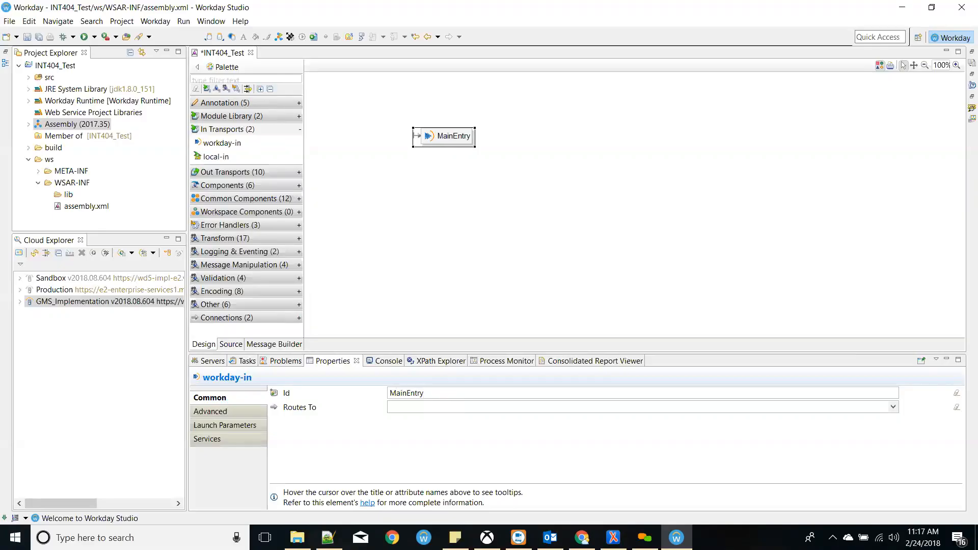
{"action": "left_click", "coordinate": [225, 414]}
{"action": "left_click", "coordinate": [227, 426]}
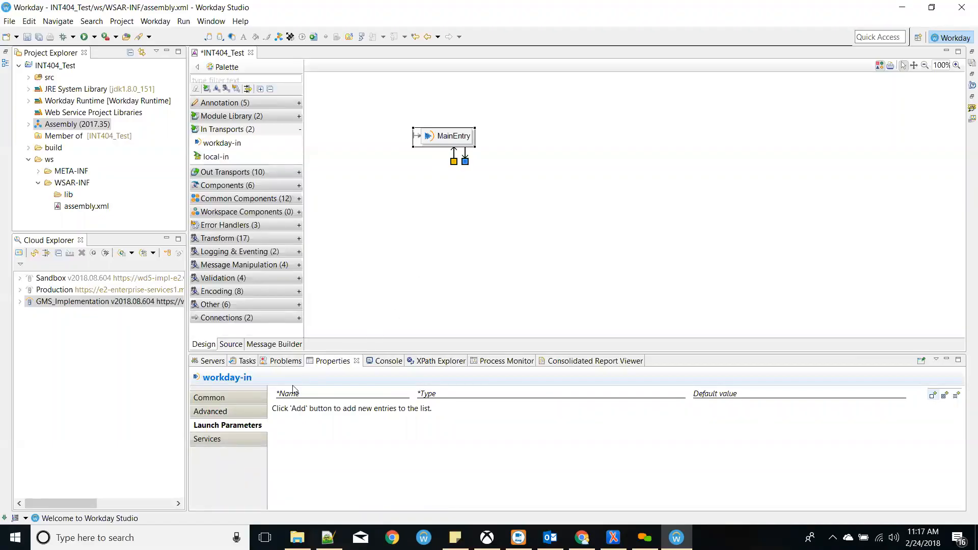
{"action": "left_click", "coordinate": [258, 442]}
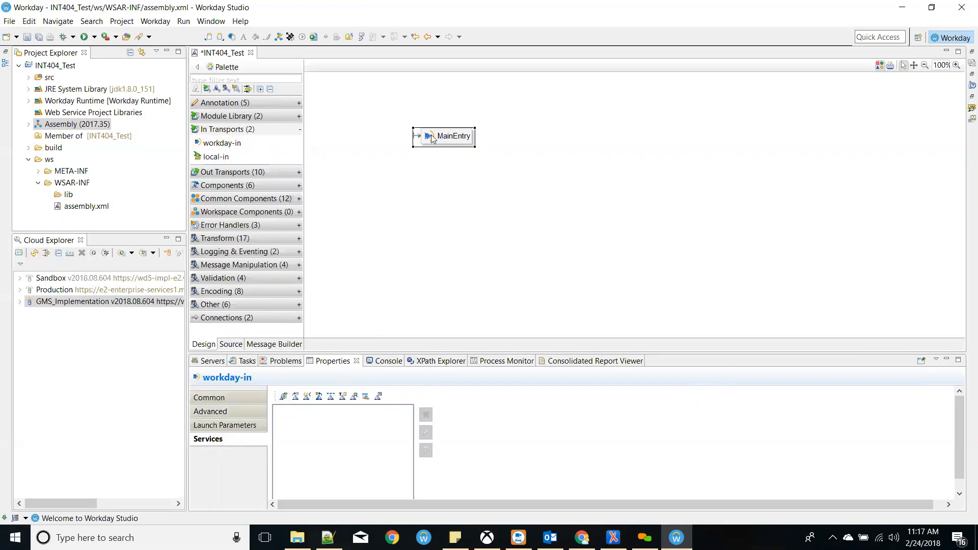
{"action": "left_click_drag", "start_coordinate": [451, 142], "coordinate": [394, 142]}
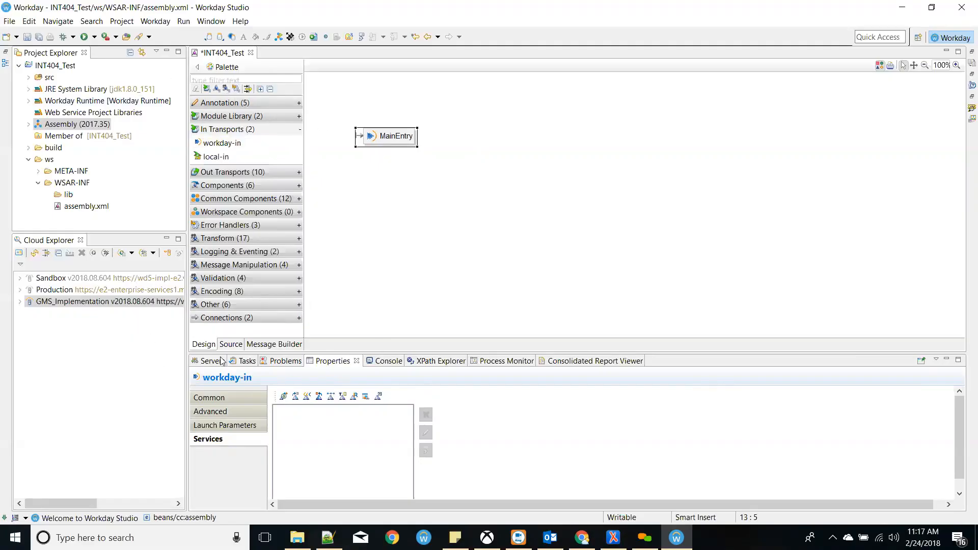
- Place a local-in step named SubRoutine on the canvas and check the change in the XML
{"action": "left_click", "coordinate": [228, 158]}
{"action": "left_click", "coordinate": [609, 143]}
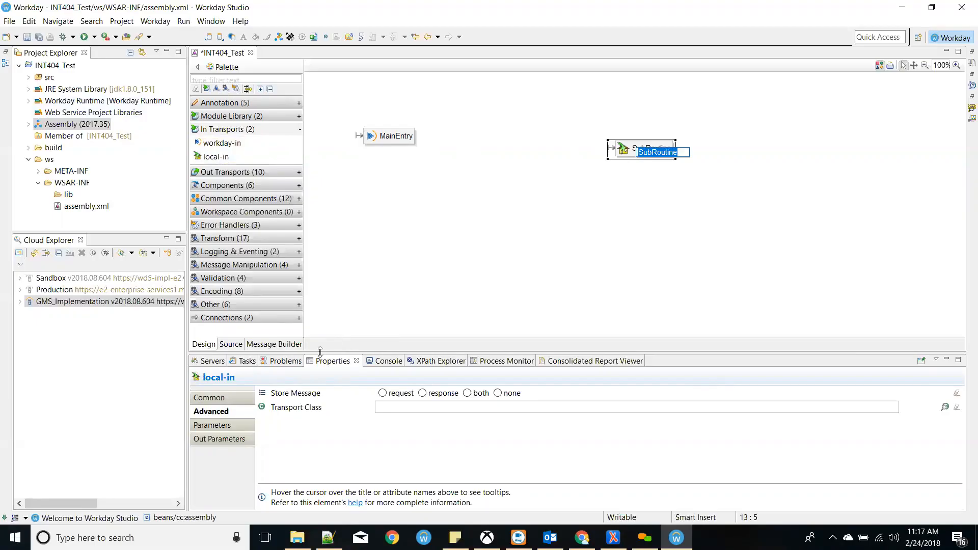
{"action": "left_click", "coordinate": [230, 345]}
{"action": "left_click", "coordinate": [398, 269]}
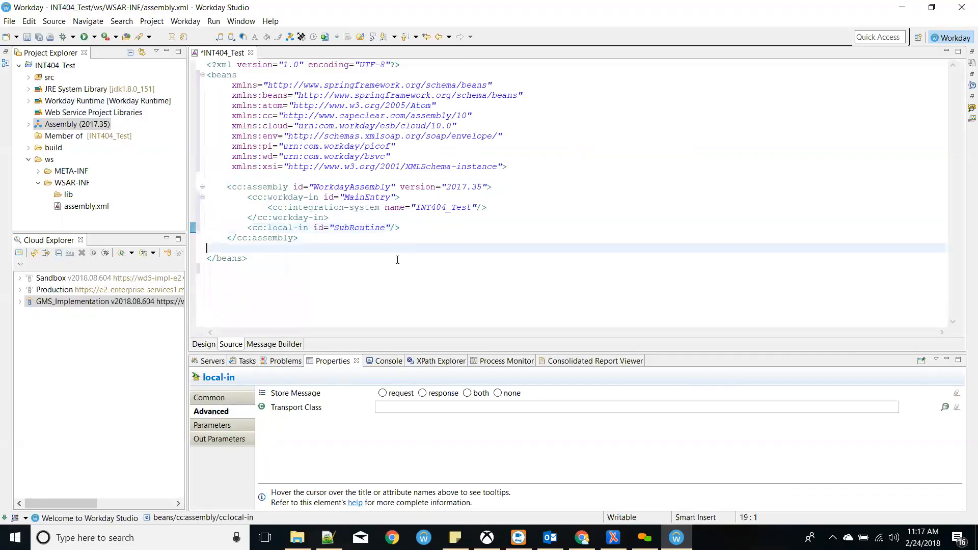
{"action": "double_click", "coordinate": [367, 197]}
{"action": "left_click", "coordinate": [204, 345]}
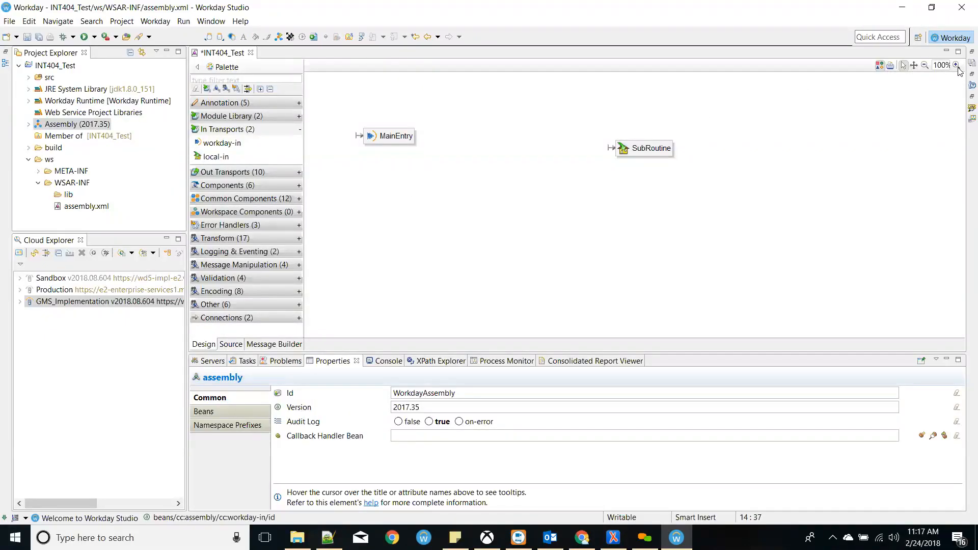
{"action": "left_click", "coordinate": [964, 101]}
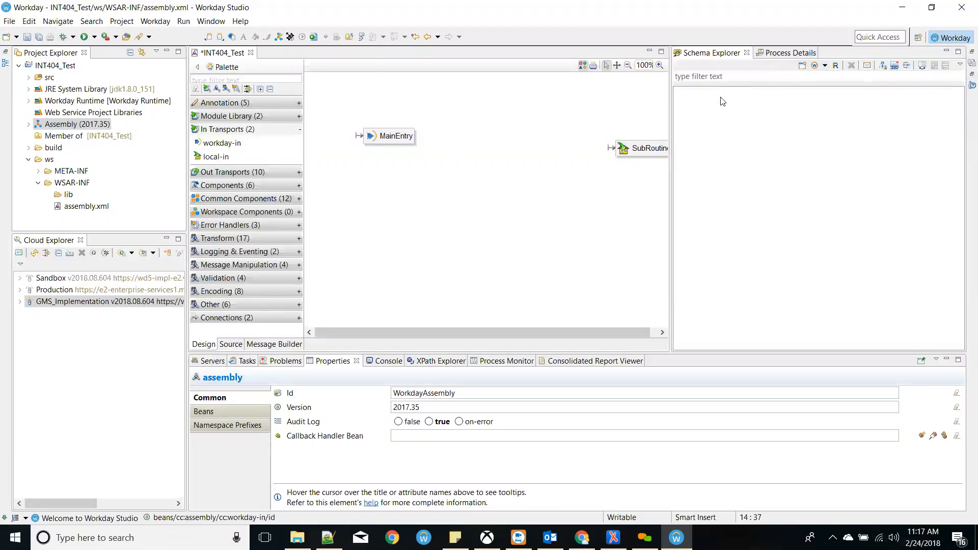
{"action": "left_click", "coordinate": [947, 51]}
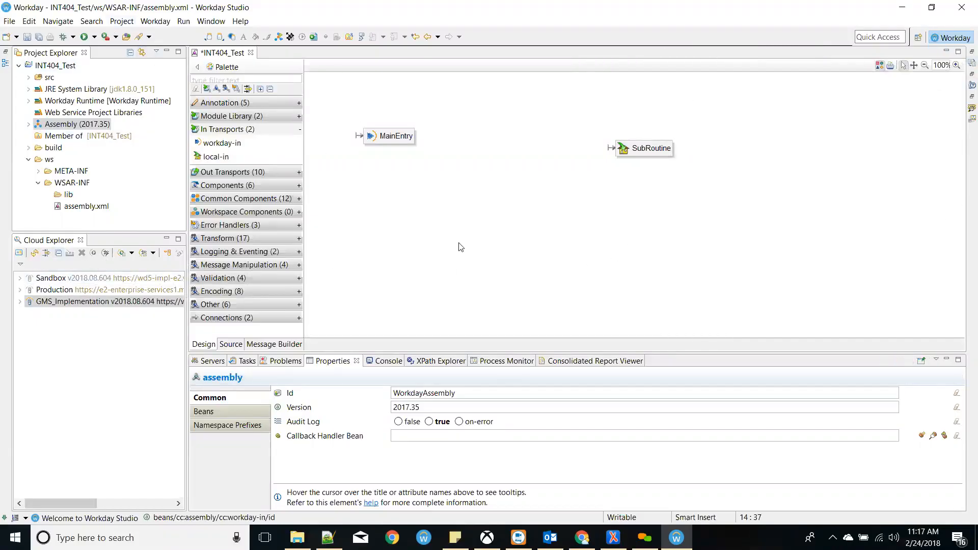
- Glance at the File menu, then collapse the INT404_Test tree and select the project to show its resource properties
{"action": "mouse_move", "coordinate": [383, 106]}
{"action": "mouse_move", "coordinate": [529, 191]}
{"action": "left_click", "coordinate": [10, 21]}
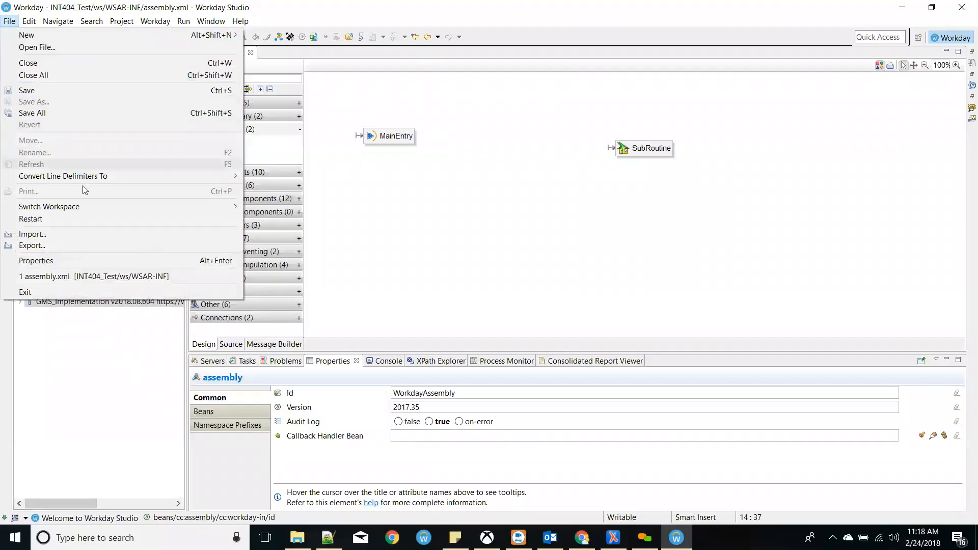
{"action": "mouse_move", "coordinate": [83, 209]}
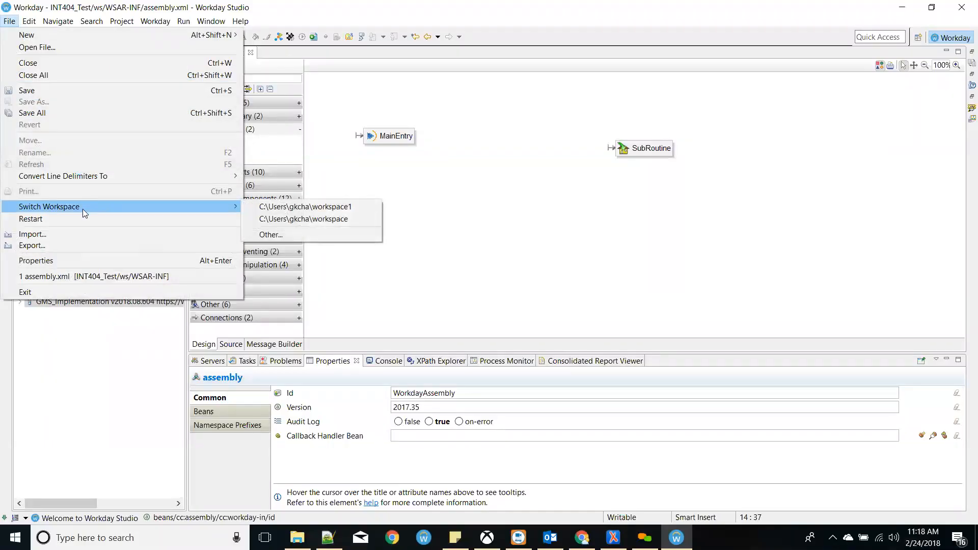
{"action": "left_click", "coordinate": [393, 160]}
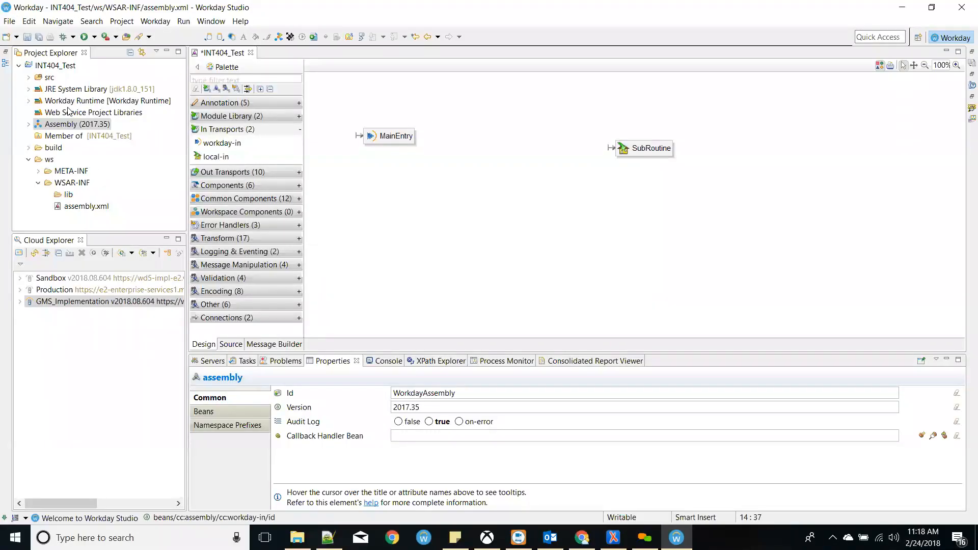
{"action": "left_click", "coordinate": [20, 65]}
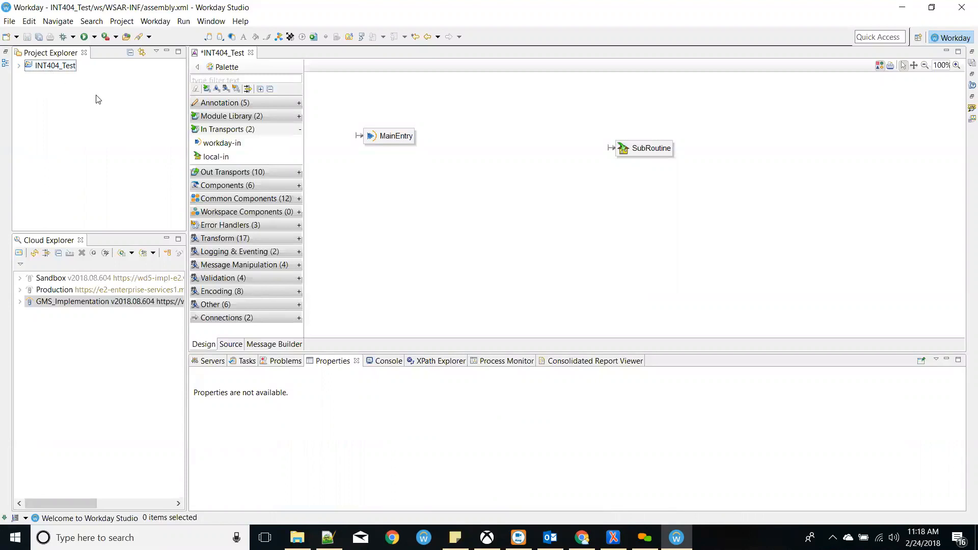
{"action": "left_click", "coordinate": [56, 70]}
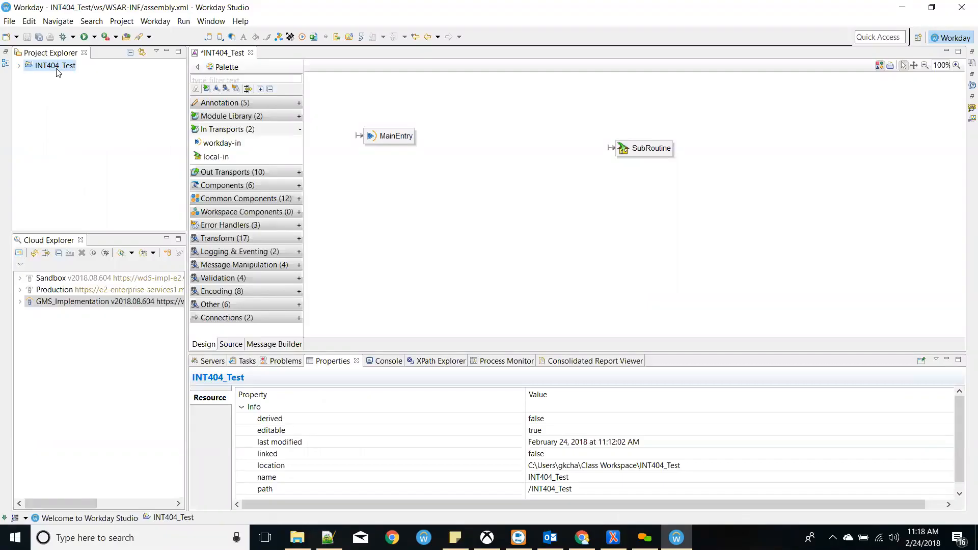
{"action": "right_click", "coordinate": [56, 68]}
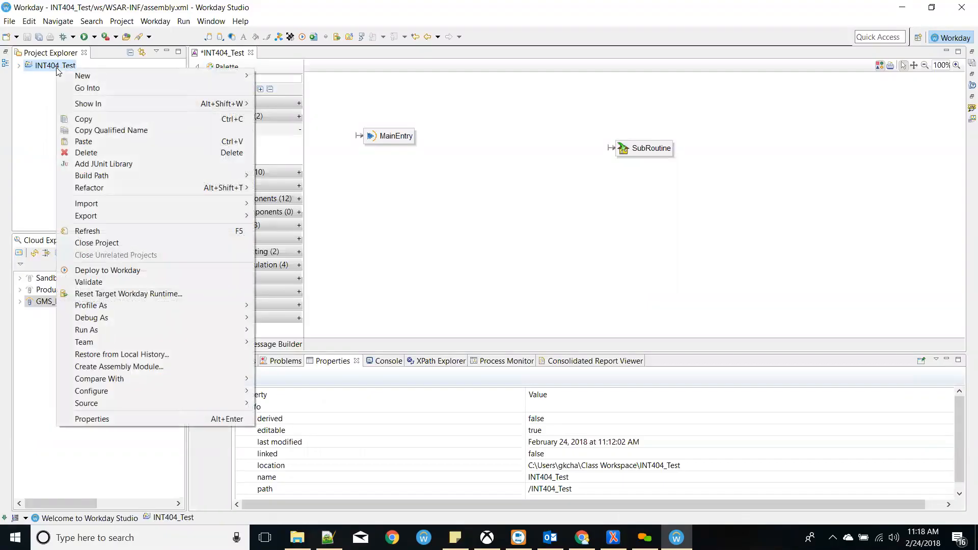
{"action": "left_click", "coordinate": [119, 153]}
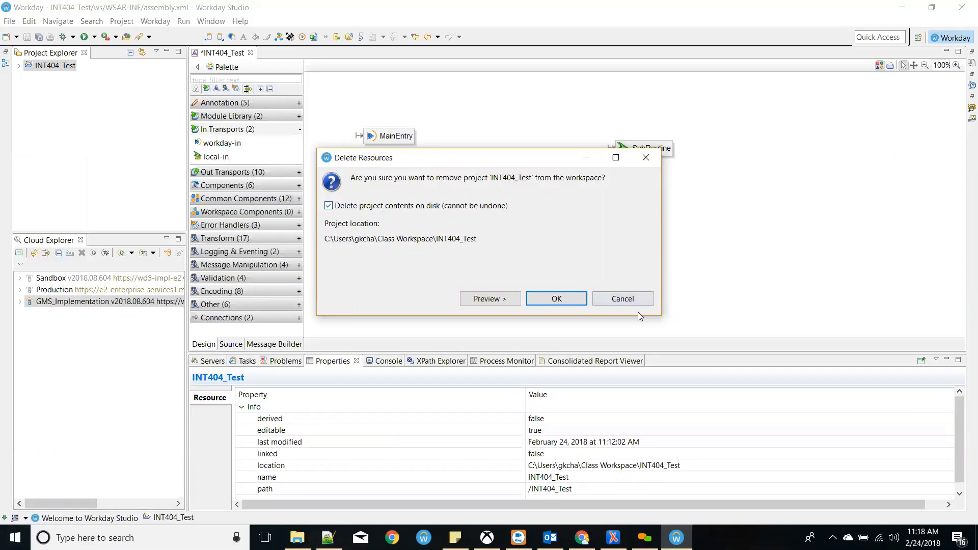
{"action": "left_click", "coordinate": [628, 300]}
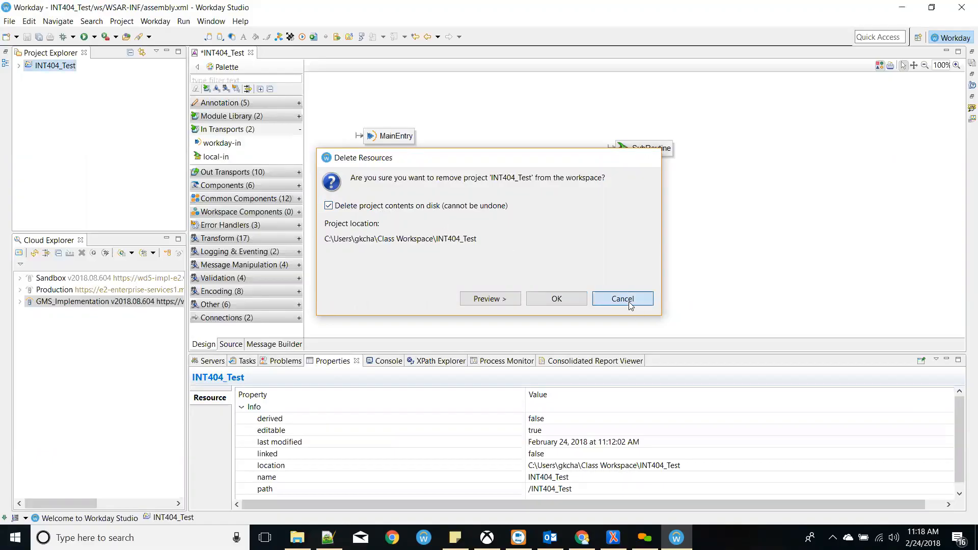
{"action": "left_click", "coordinate": [14, 22]}
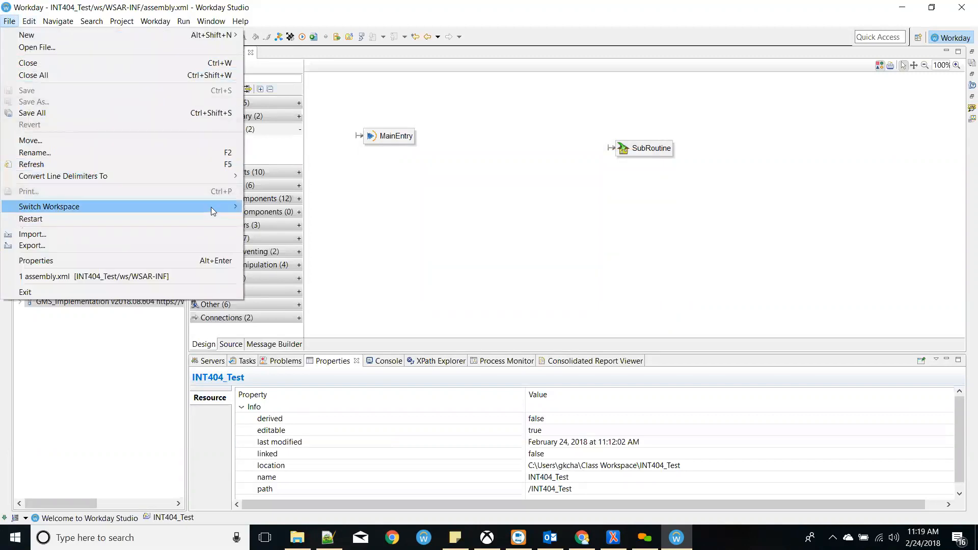
{"action": "mouse_move", "coordinate": [213, 207]}
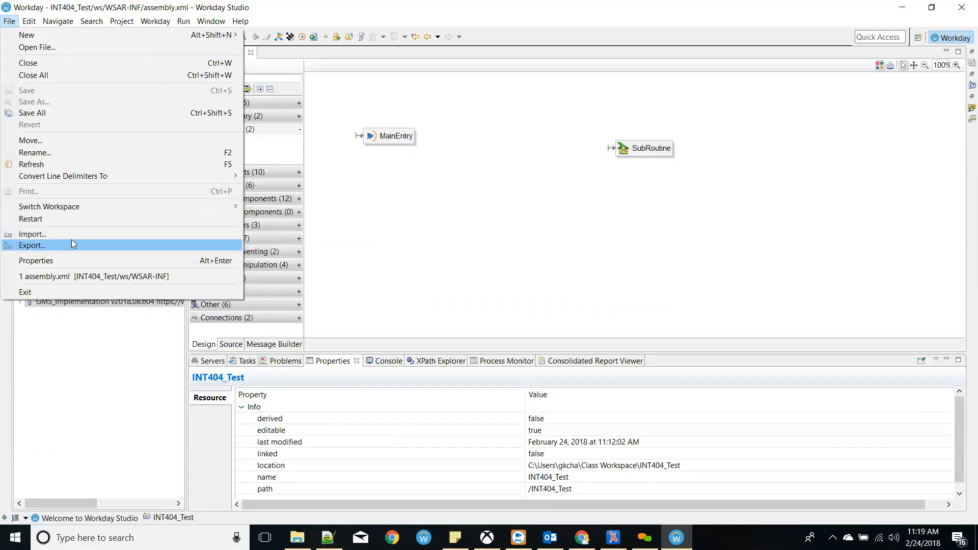
{"action": "mouse_move", "coordinate": [29, 21]}
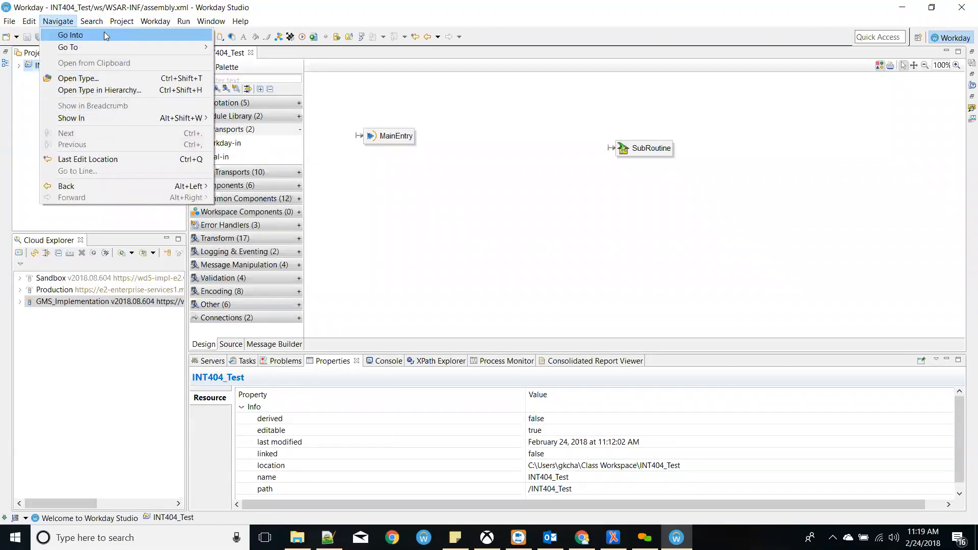
{"action": "mouse_move", "coordinate": [90, 23]}
{"action": "mouse_move", "coordinate": [127, 25]}
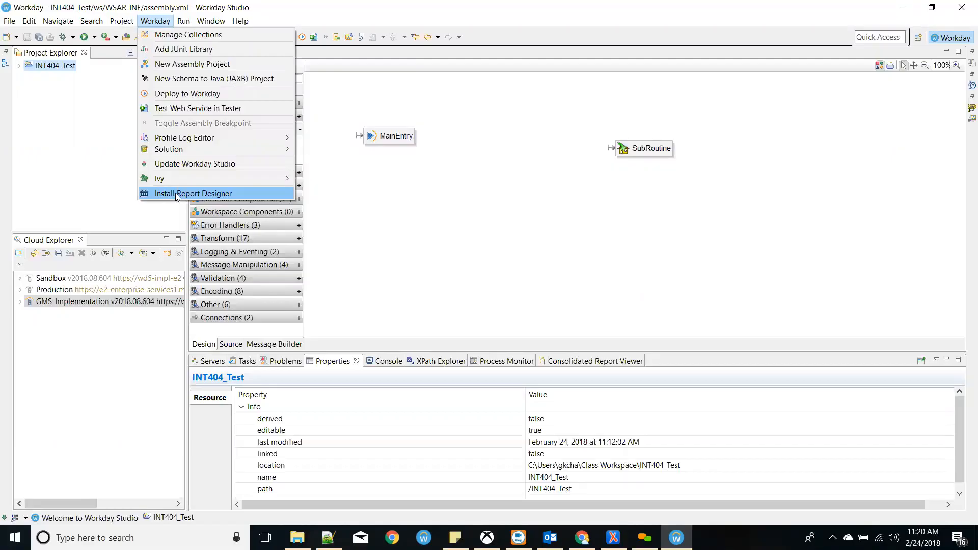
- Start and cancel the Report Designer installation, then glance at the Workday menu
{"action": "left_click", "coordinate": [175, 193]}
{"action": "left_click", "coordinate": [629, 277]}
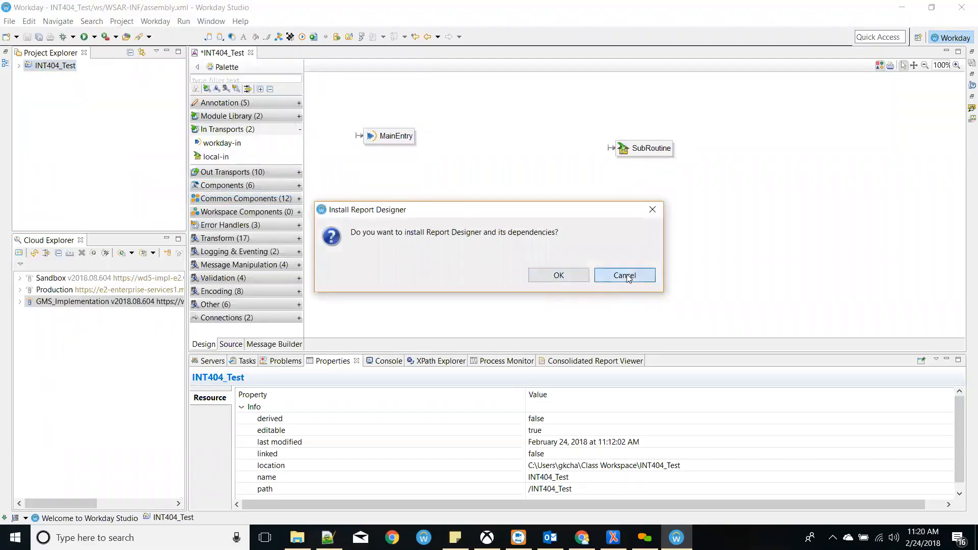
{"action": "left_click", "coordinate": [159, 23]}
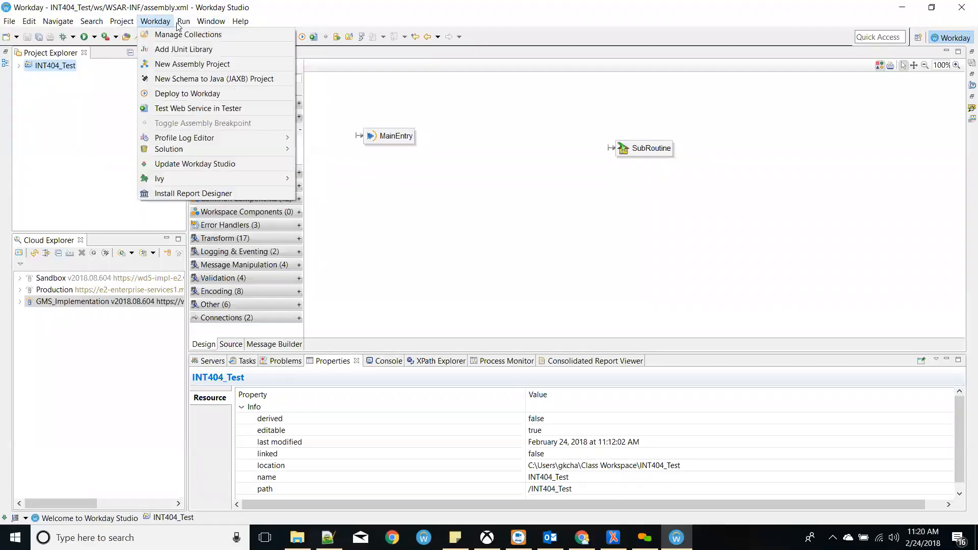
{"action": "mouse_move", "coordinate": [180, 25]}
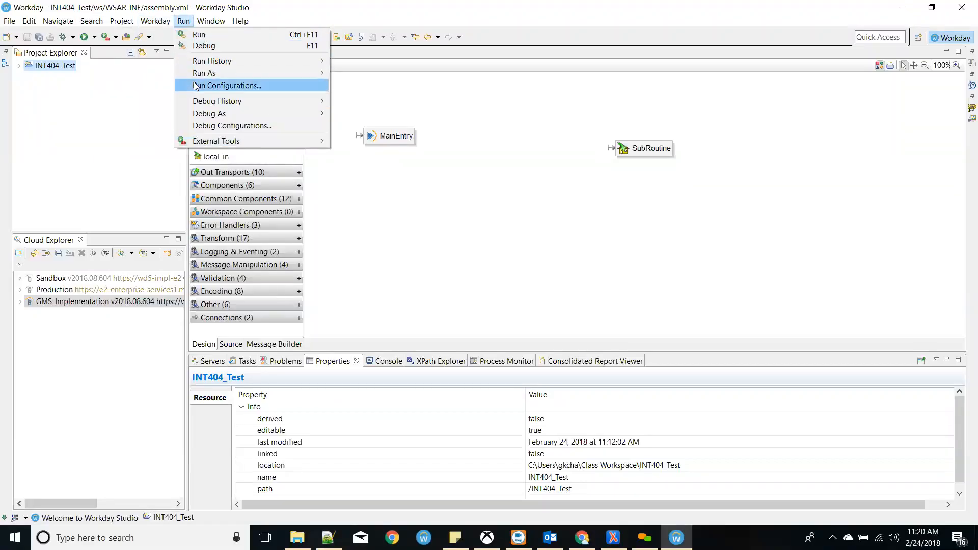
{"action": "left_click", "coordinate": [441, 100]}
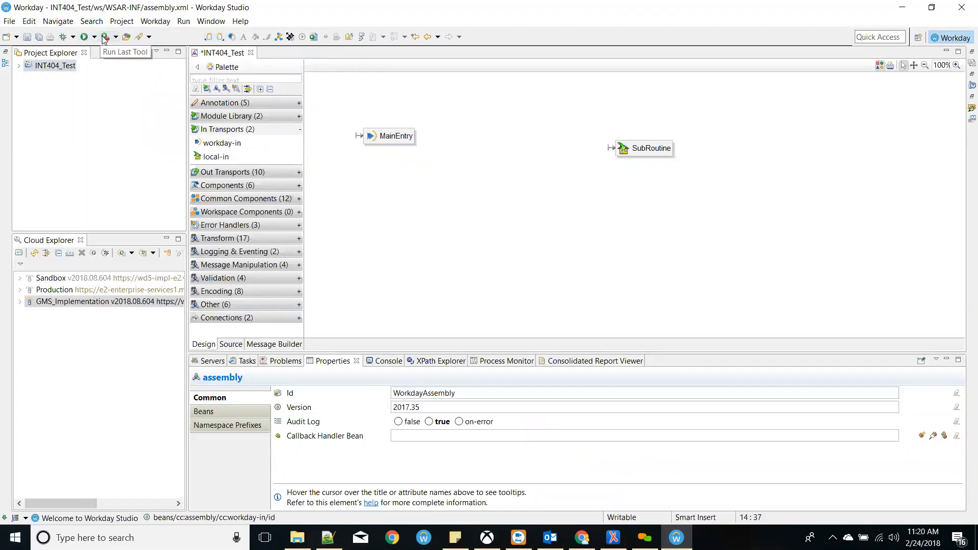
- Switch to the Debug perspective, view Assembly Debug and Breakpoints, then return to the Workday perspective
{"action": "left_click", "coordinate": [216, 21]}
{"action": "mouse_move", "coordinate": [254, 80]}
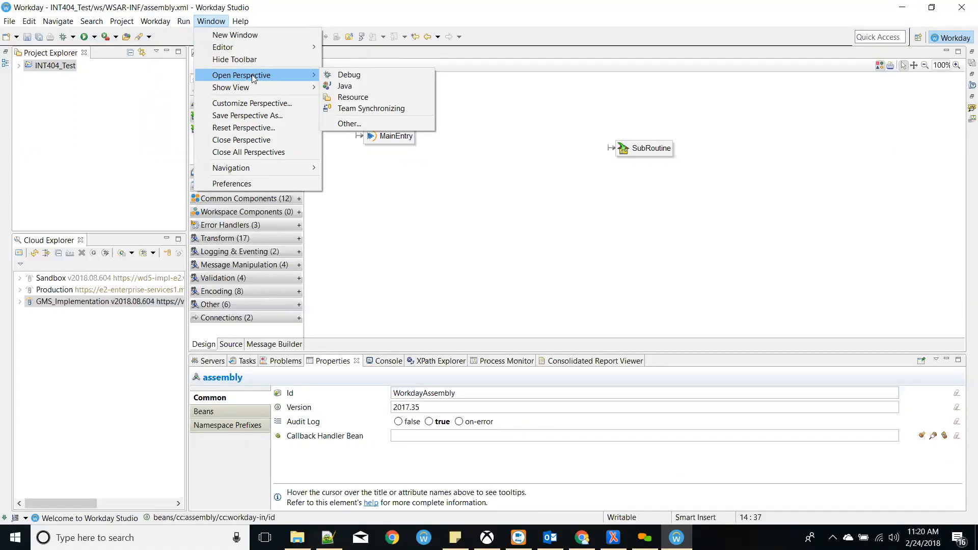
{"action": "left_click", "coordinate": [334, 75]}
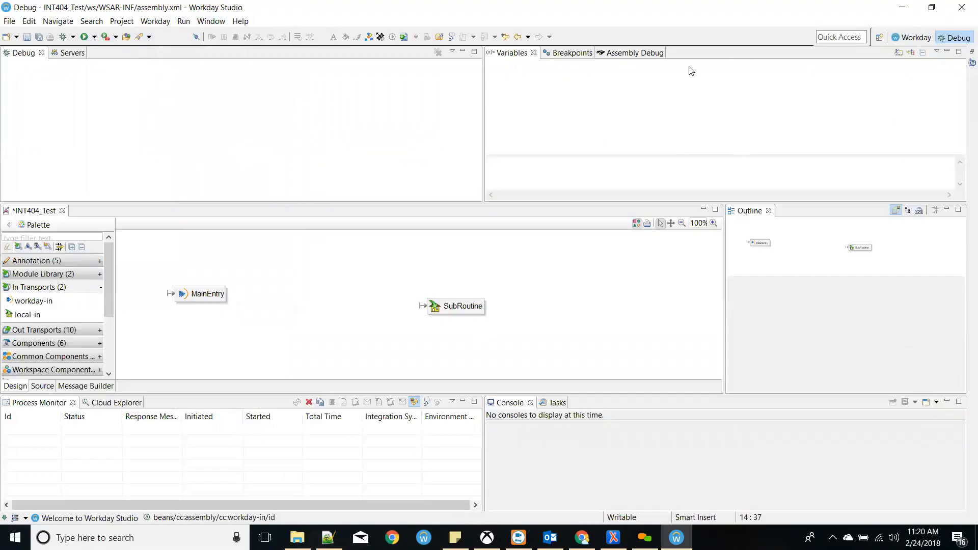
{"action": "left_click", "coordinate": [643, 58]}
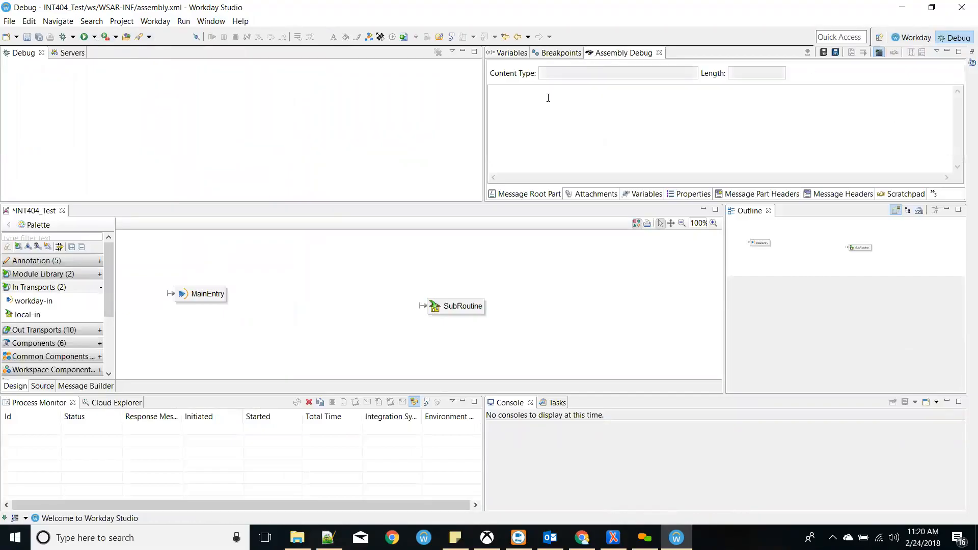
{"action": "left_click", "coordinate": [560, 53]}
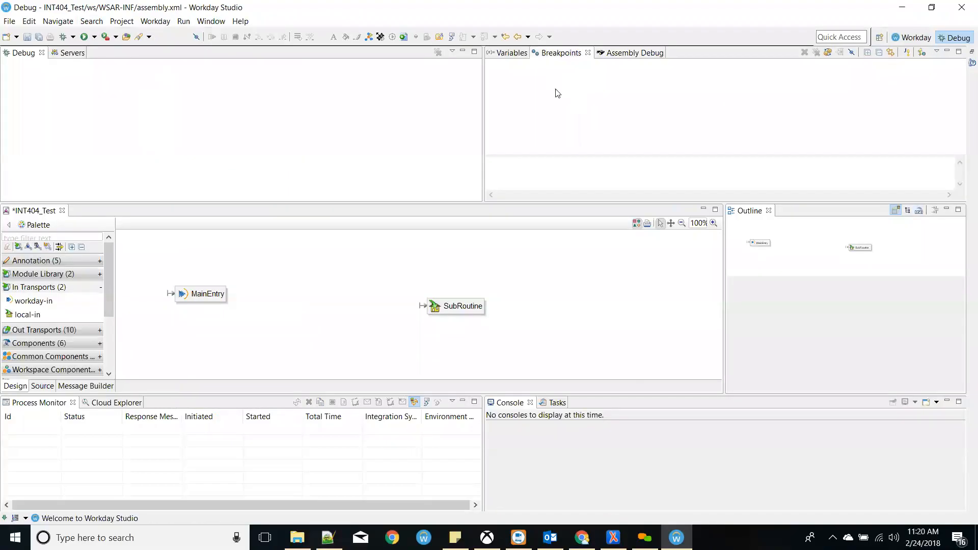
{"action": "left_click", "coordinate": [914, 42]}
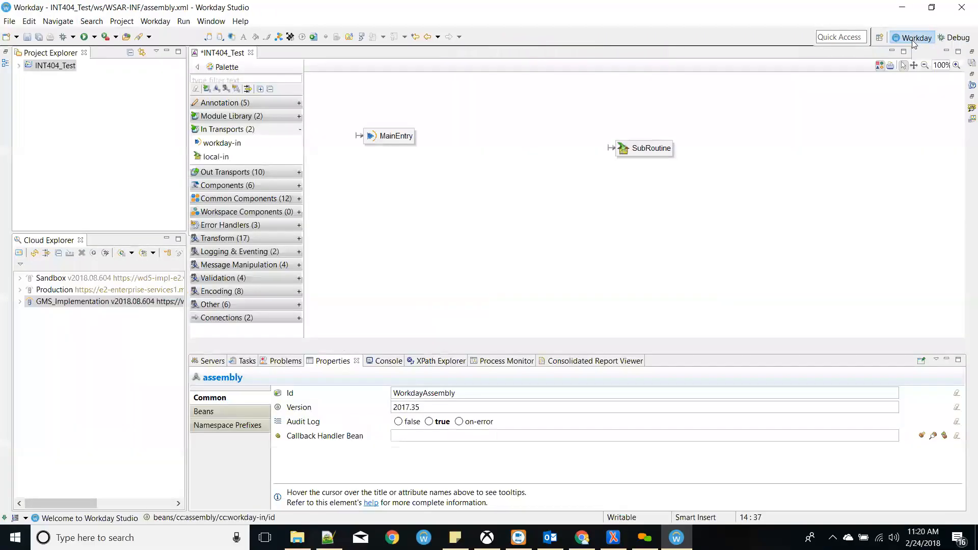
{"action": "left_click", "coordinate": [211, 21]}
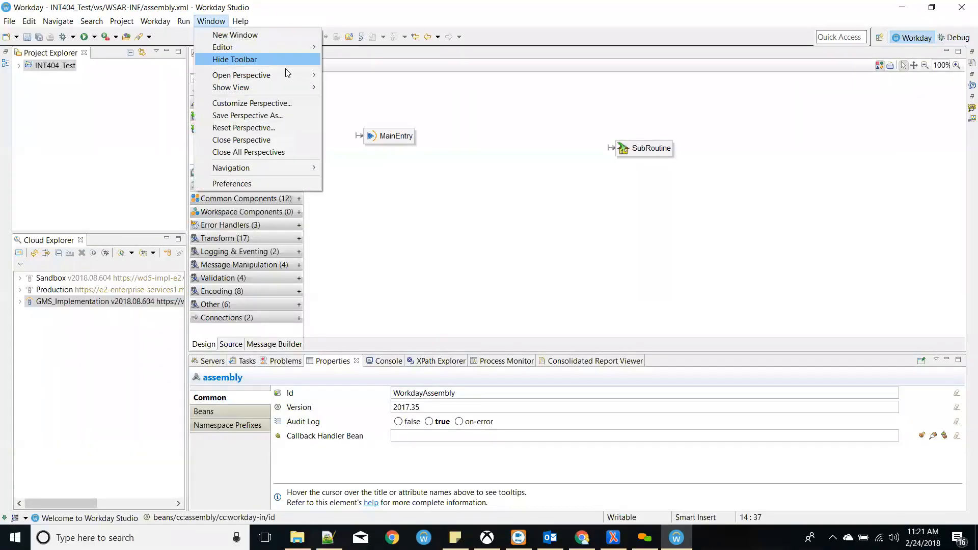
{"action": "mouse_move", "coordinate": [288, 76]}
{"action": "mouse_move", "coordinate": [242, 24]}
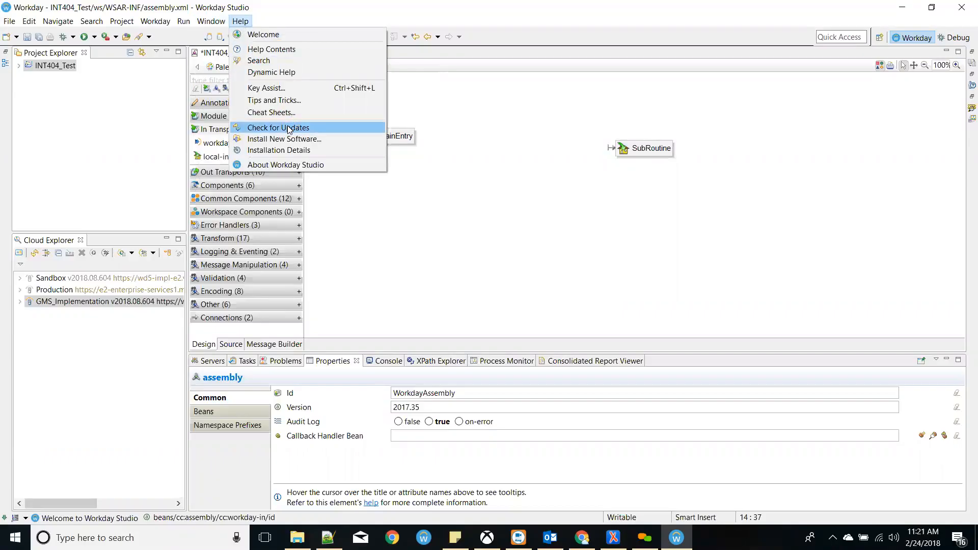
{"action": "left_click", "coordinate": [810, 272]}
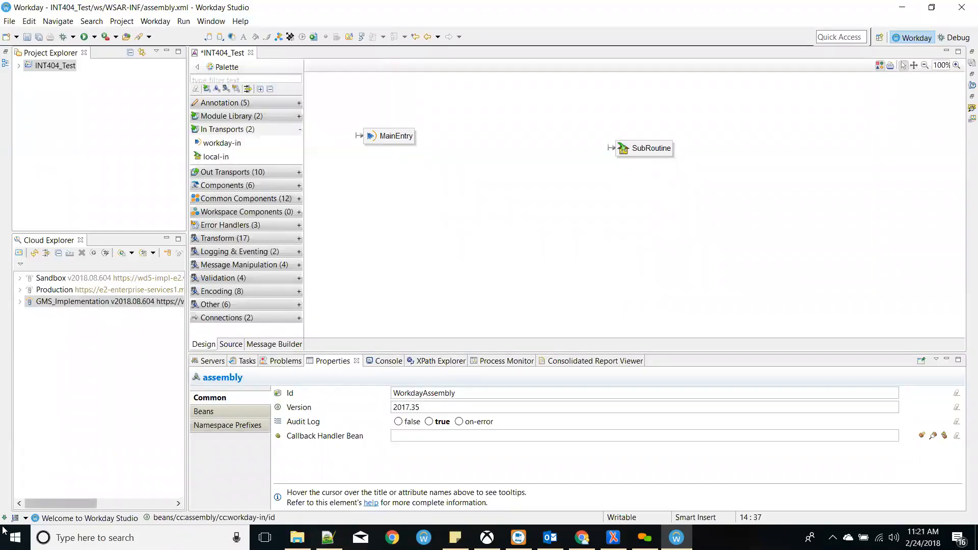
{"action": "mouse_move", "coordinate": [3, 520]}
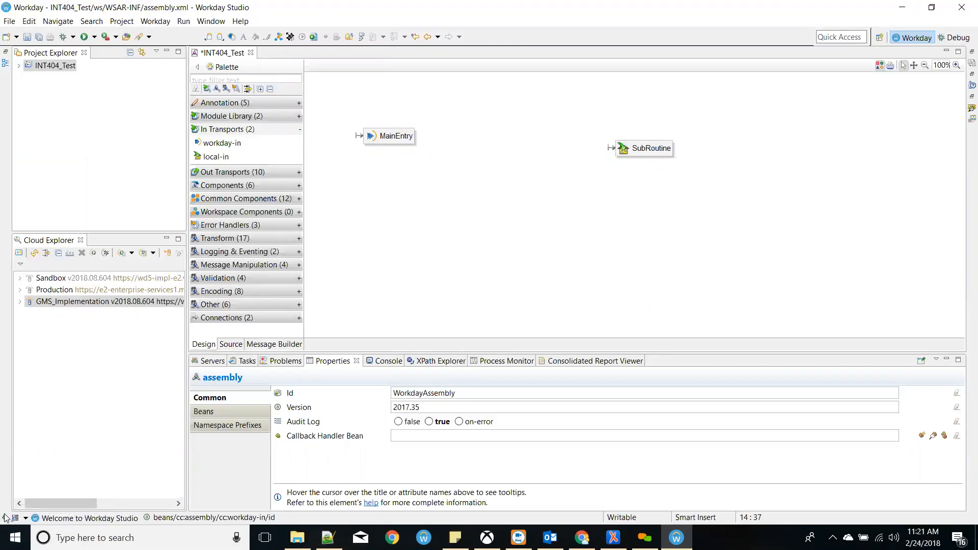
{"action": "left_click", "coordinate": [242, 23]}
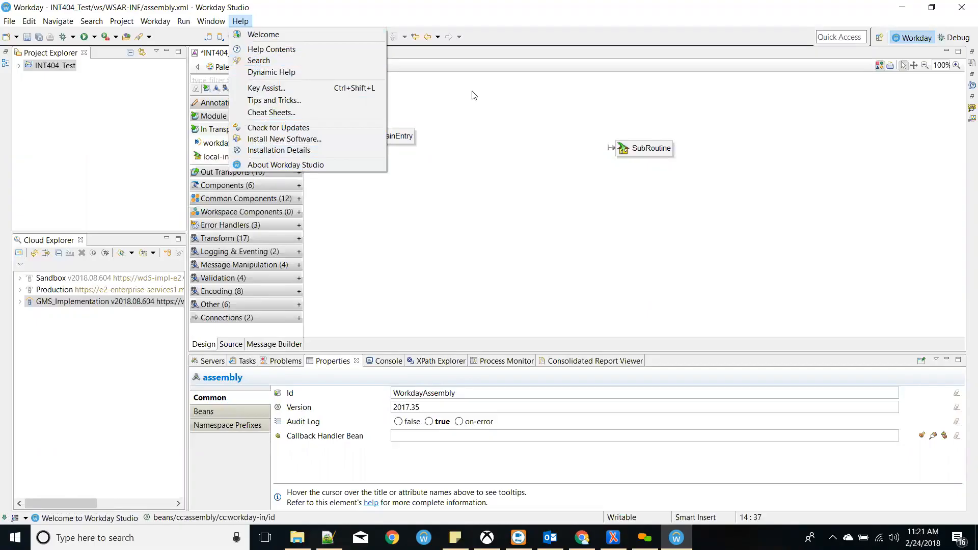
{"action": "left_click", "coordinate": [505, 110]}
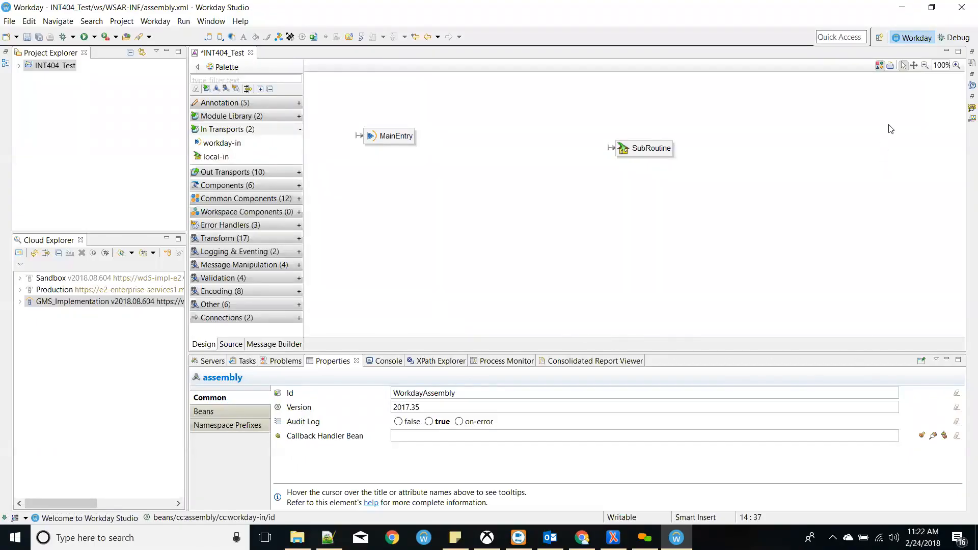
{"action": "left_click", "coordinate": [959, 38]}
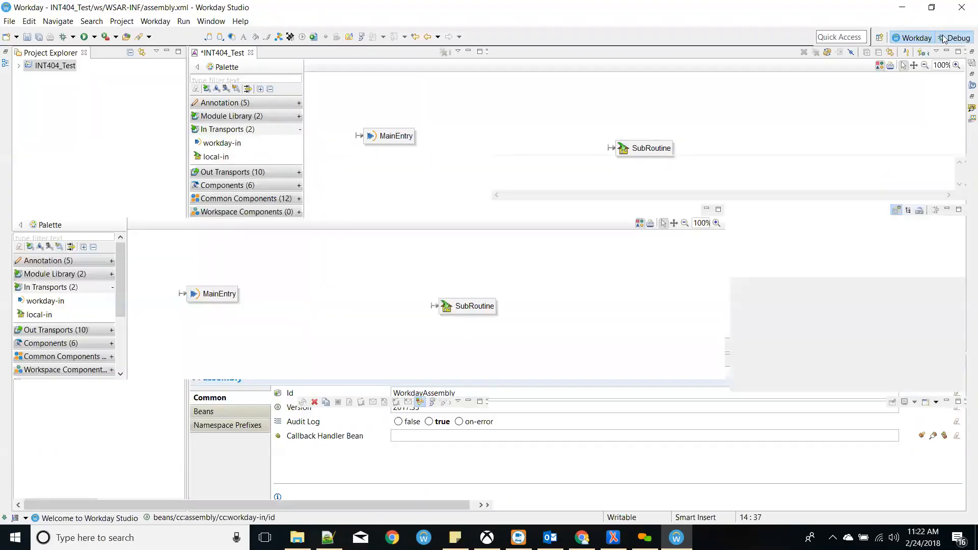
{"action": "left_click", "coordinate": [916, 39]}
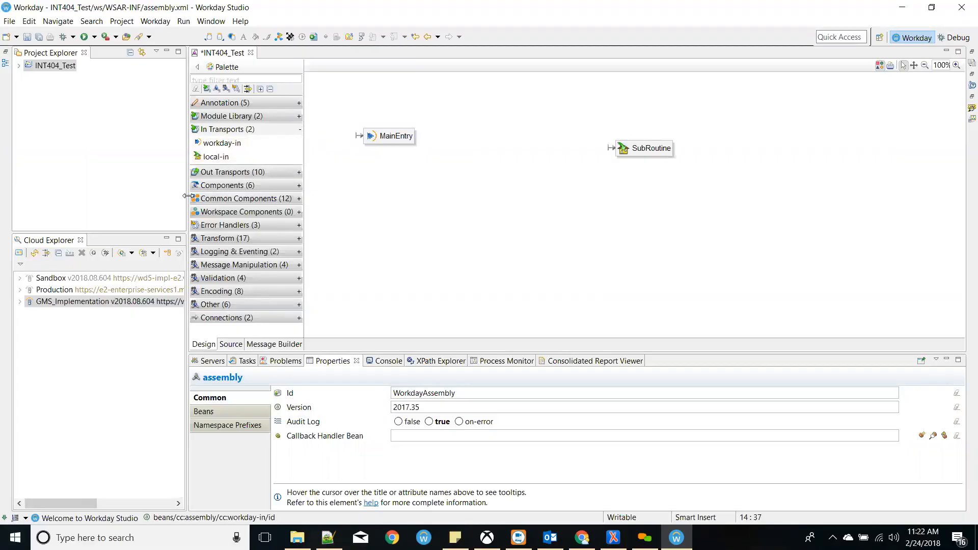
{"action": "left_click", "coordinate": [27, 21]}
{"action": "left_click", "coordinate": [763, 245]}
{"action": "left_click", "coordinate": [971, 108]}
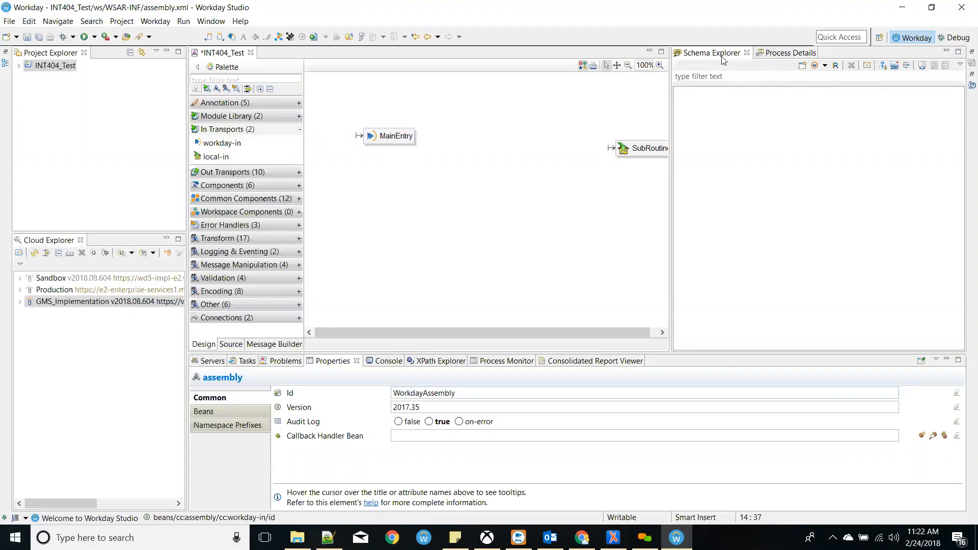
- Add the latest Staffing (Public) web service as a WSDL to the Schema Explorer
{"action": "left_click", "coordinate": [825, 66]}
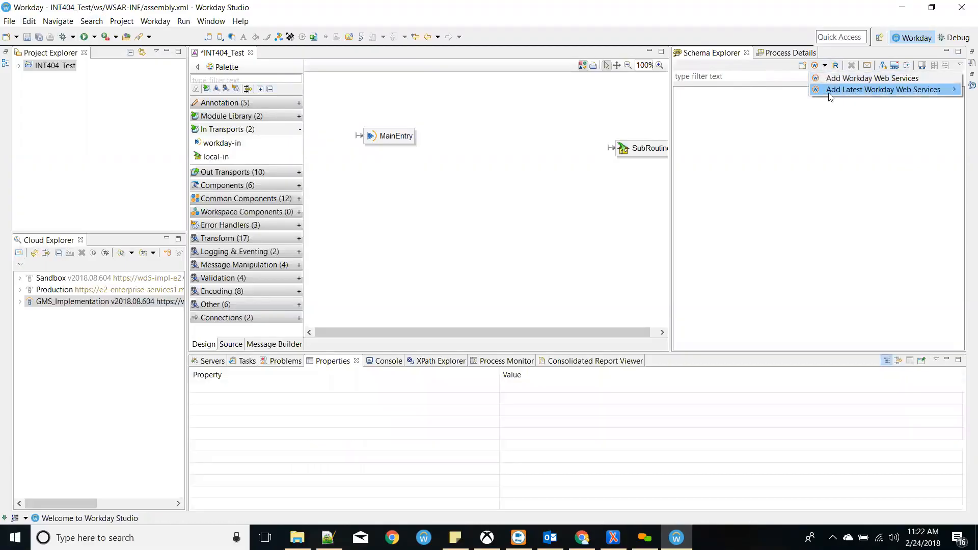
{"action": "mouse_move", "coordinate": [830, 95]}
{"action": "left_click", "coordinate": [795, 91]}
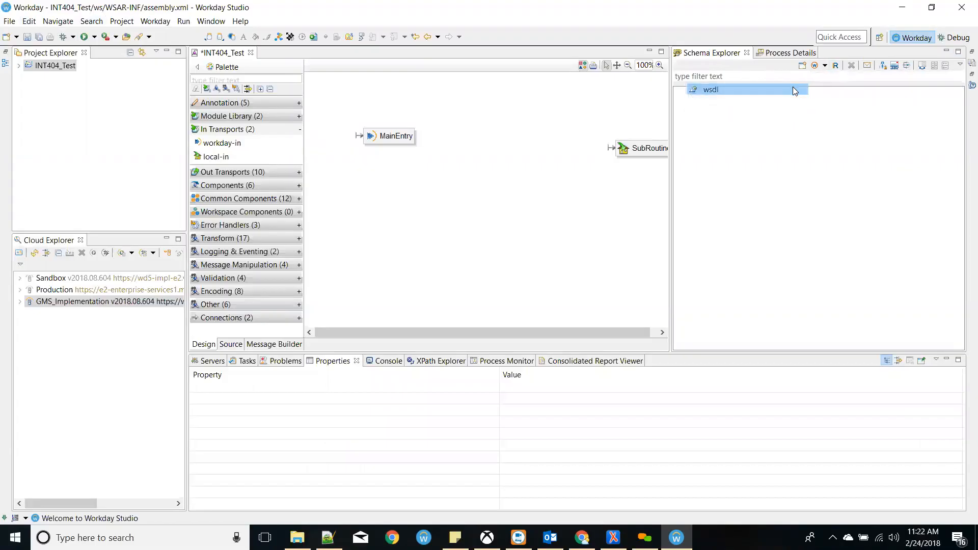
{"action": "left_click", "coordinate": [507, 227]}
{"action": "left_click", "coordinate": [610, 325]}
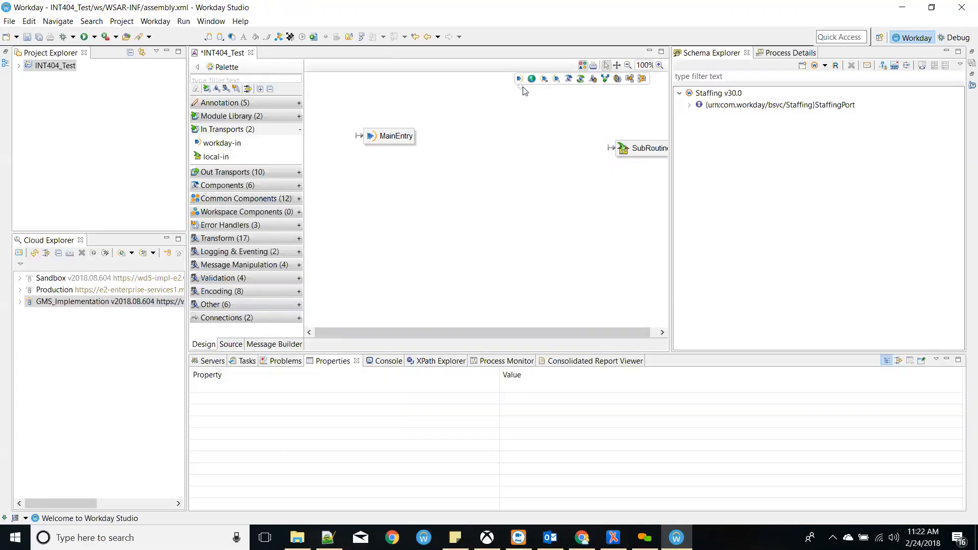
- Expand StaffingPort under Staffing v30.0 and browse its operations
{"action": "left_click", "coordinate": [689, 105]}
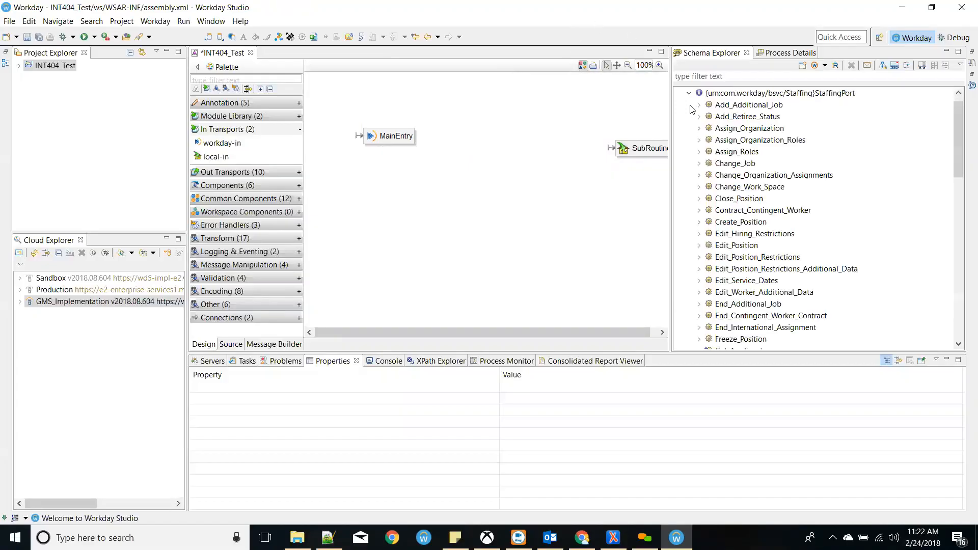
{"action": "scroll", "coordinate": [810, 186], "scroll_direction": "down", "scroll_amount": 15}
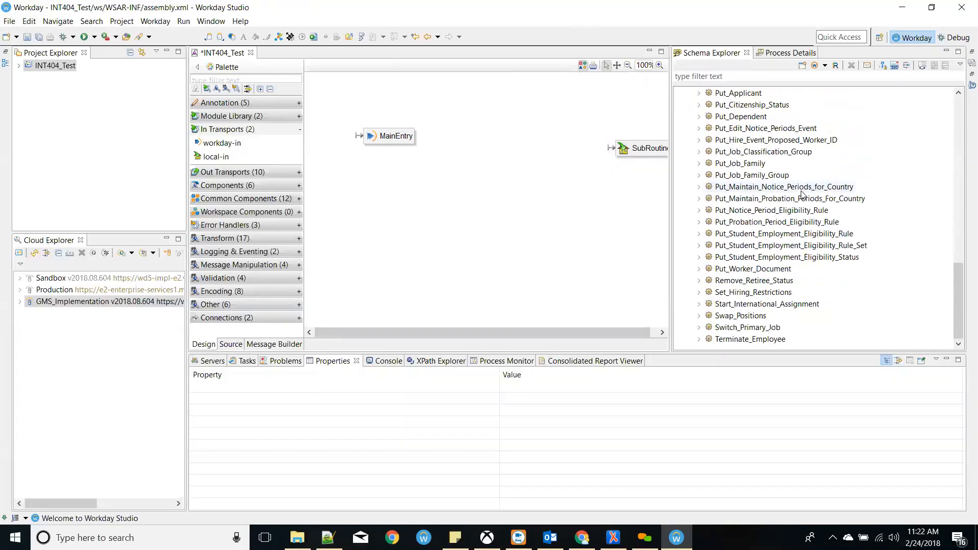
{"action": "scroll", "coordinate": [800, 191], "scroll_direction": "up", "scroll_amount": 17}
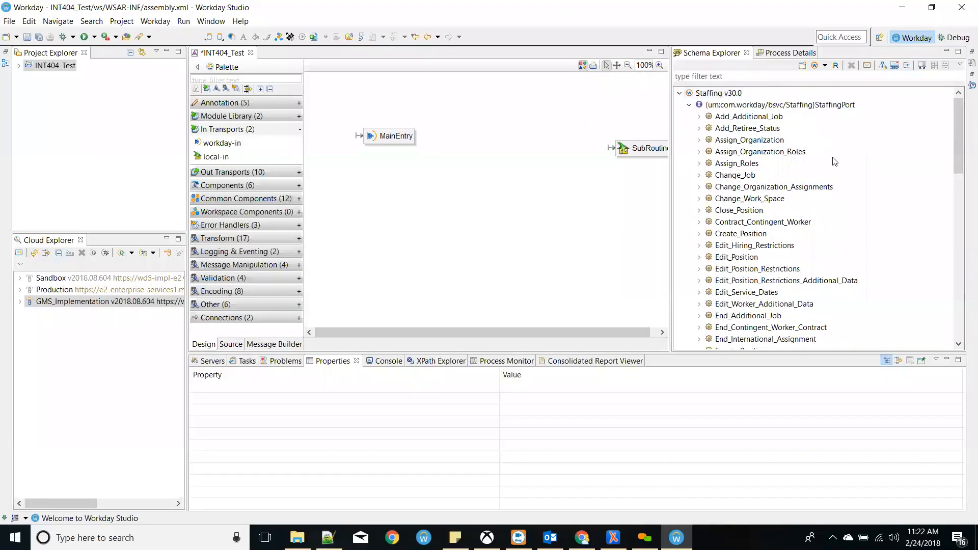
{"action": "scroll", "coordinate": [819, 172], "scroll_direction": "down", "scroll_amount": 6}
{"action": "scroll", "coordinate": [819, 171], "scroll_direction": "down", "scroll_amount": 10}
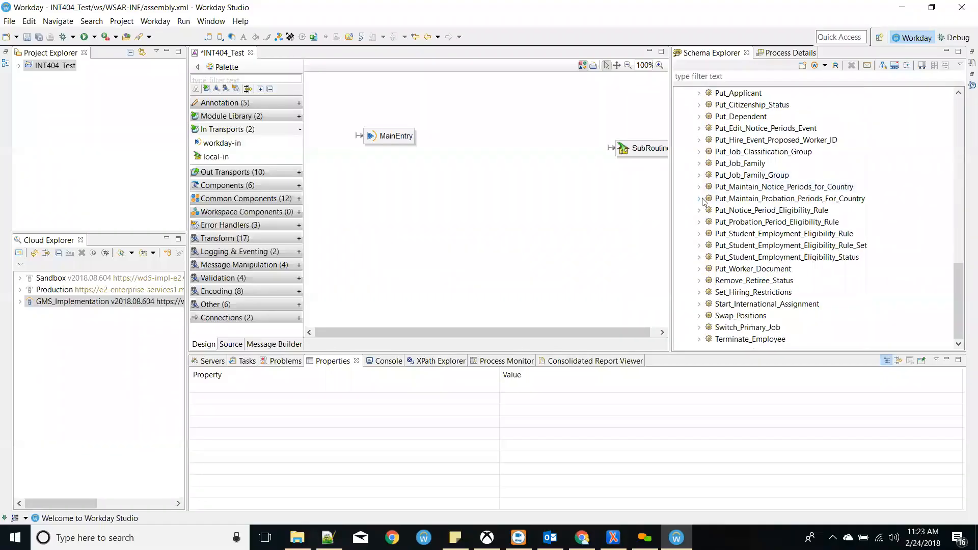
{"action": "scroll", "coordinate": [704, 200], "scroll_direction": "up", "scroll_amount": 11}
{"action": "scroll", "coordinate": [704, 200], "scroll_direction": "up", "scroll_amount": 5}
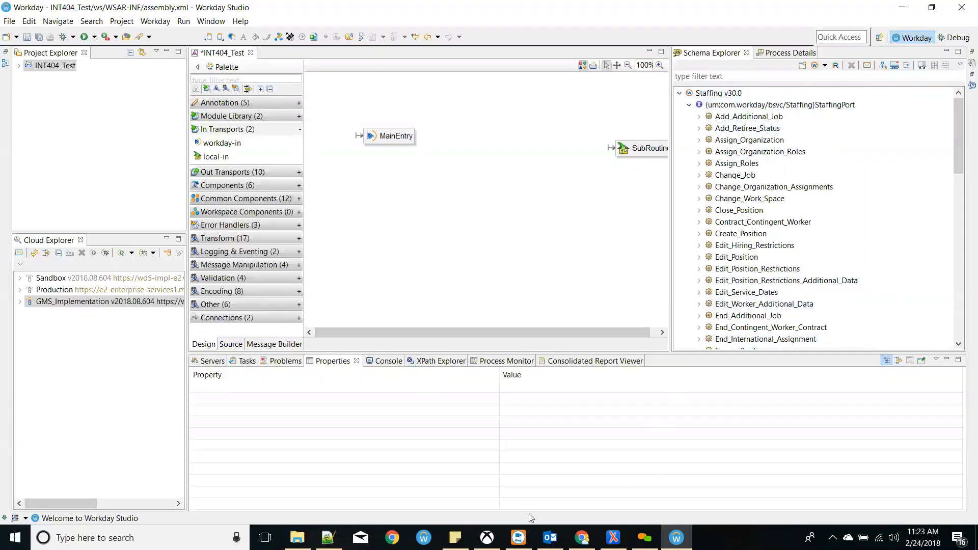
{"action": "left_click", "coordinate": [582, 536]}
- Search 'workday web services' in a new tab and open the Workday Web Services Directory result
{"action": "left_click", "coordinate": [391, 10]}
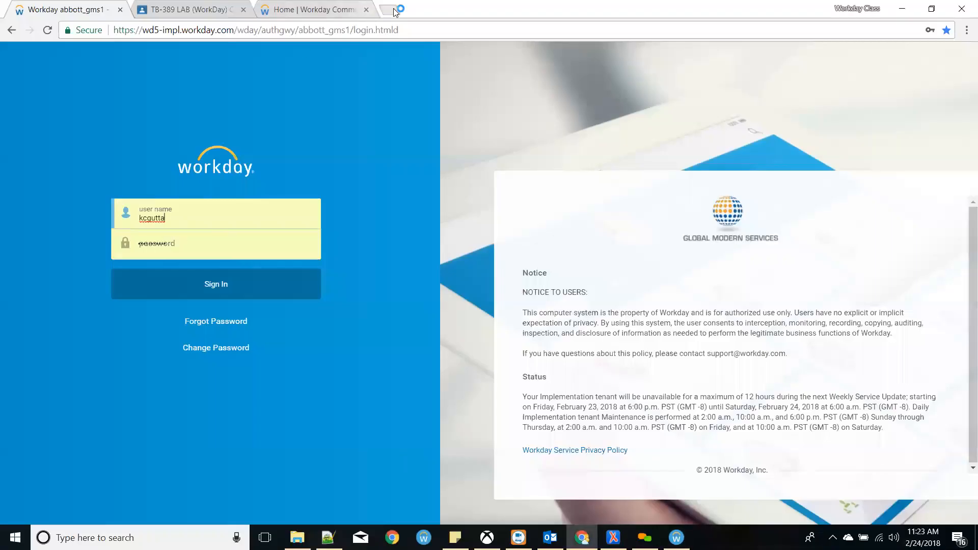
{"action": "type", "text": "workda"}
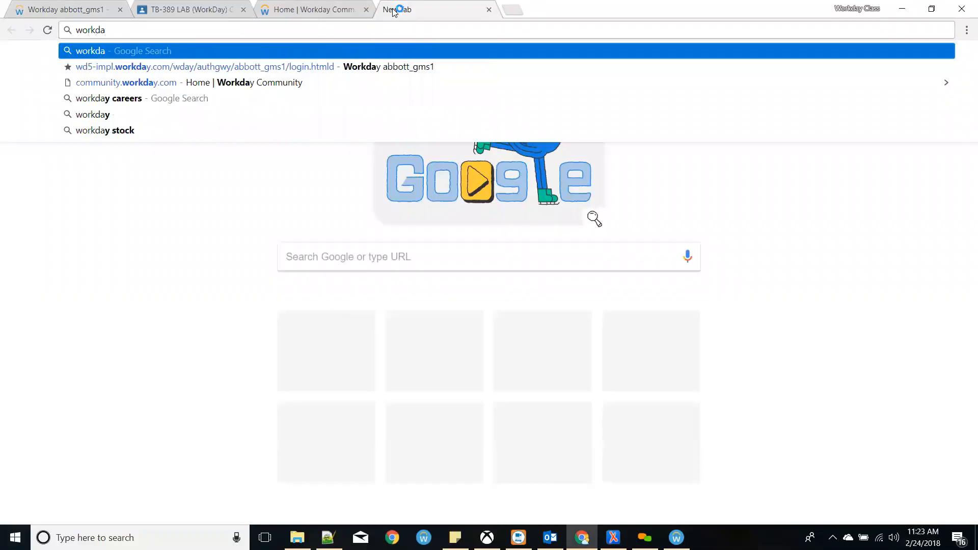
{"action": "type", "text": "y we"}
{"action": "key", "text": "Down"}
{"action": "key", "text": "Down"}
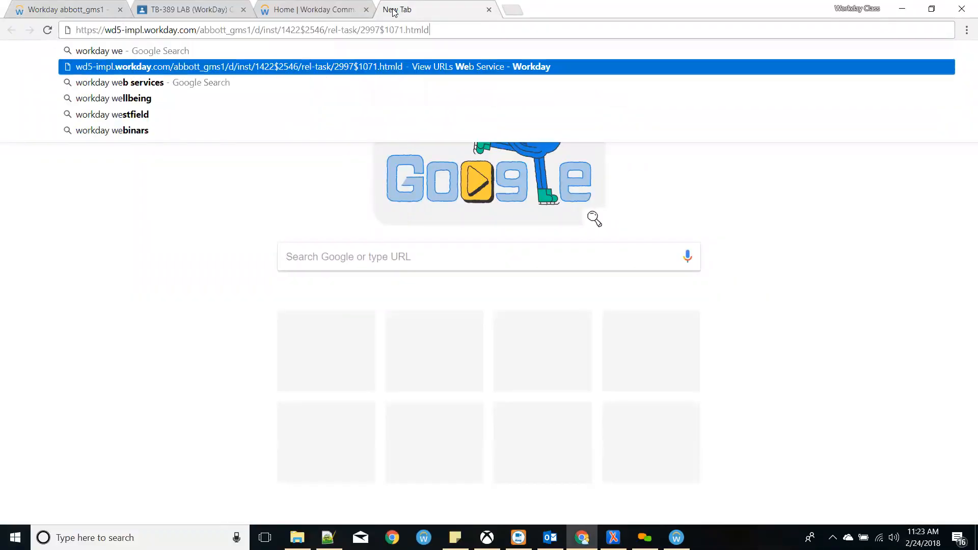
{"action": "key", "text": "Return"}
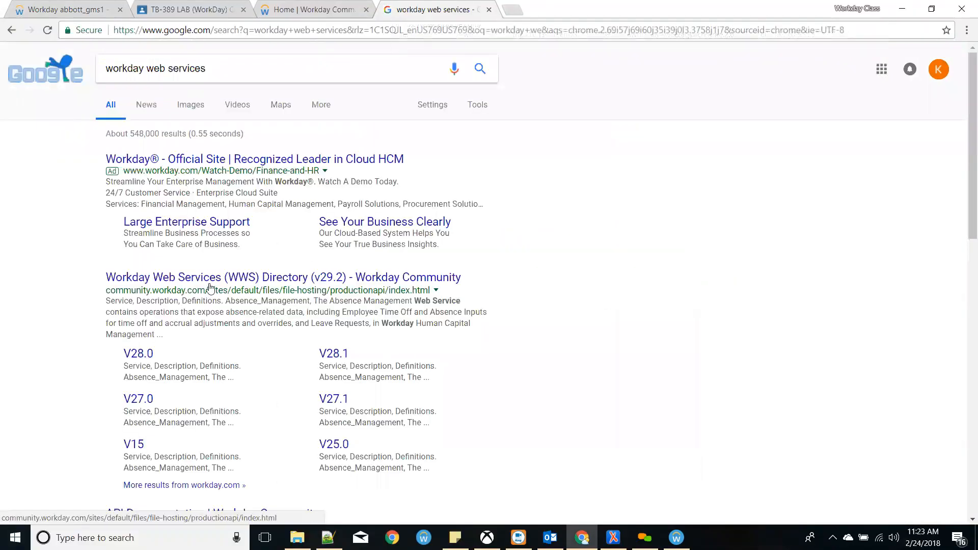
{"action": "left_click", "coordinate": [223, 276]}
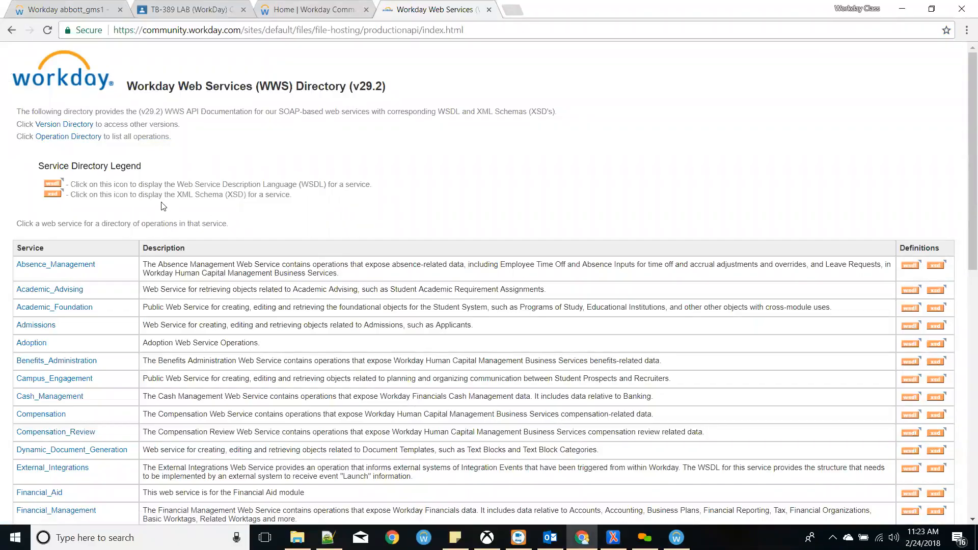
- Browse the Version Directory, view the v9 directory, go back, and return to Workday Studio
{"action": "left_click", "coordinate": [78, 125]}
{"action": "scroll", "coordinate": [174, 199], "scroll_direction": "down", "scroll_amount": 5}
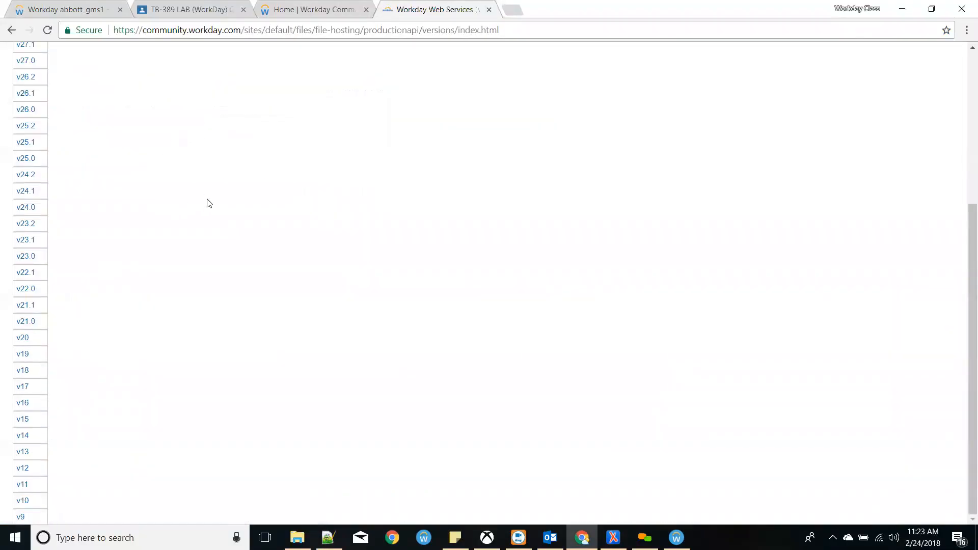
{"action": "left_click", "coordinate": [21, 517]}
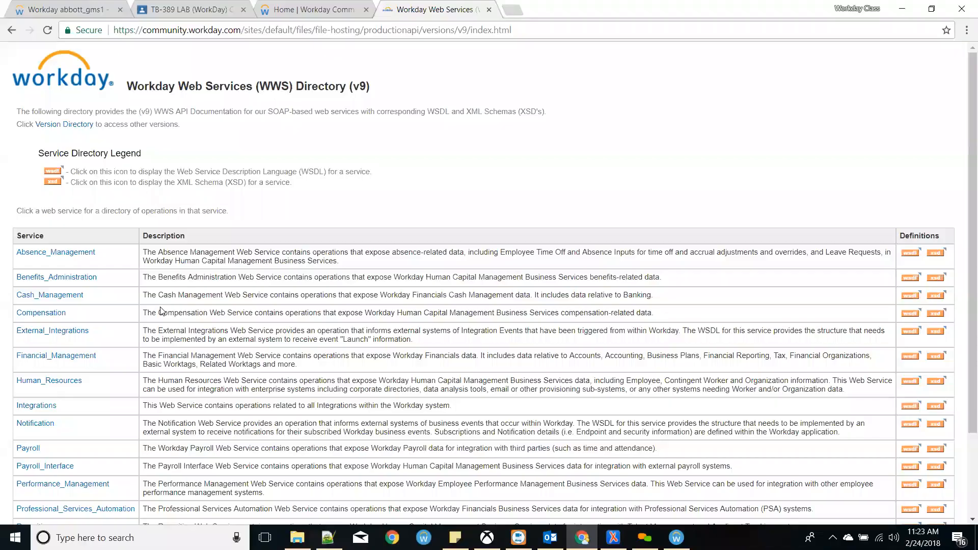
{"action": "scroll", "coordinate": [161, 311], "scroll_direction": "down", "scroll_amount": 2}
{"action": "scroll", "coordinate": [150, 313], "scroll_direction": "up", "scroll_amount": 2}
{"action": "left_click", "coordinate": [15, 35]}
{"action": "scroll", "coordinate": [122, 342], "scroll_direction": "up", "scroll_amount": 5}
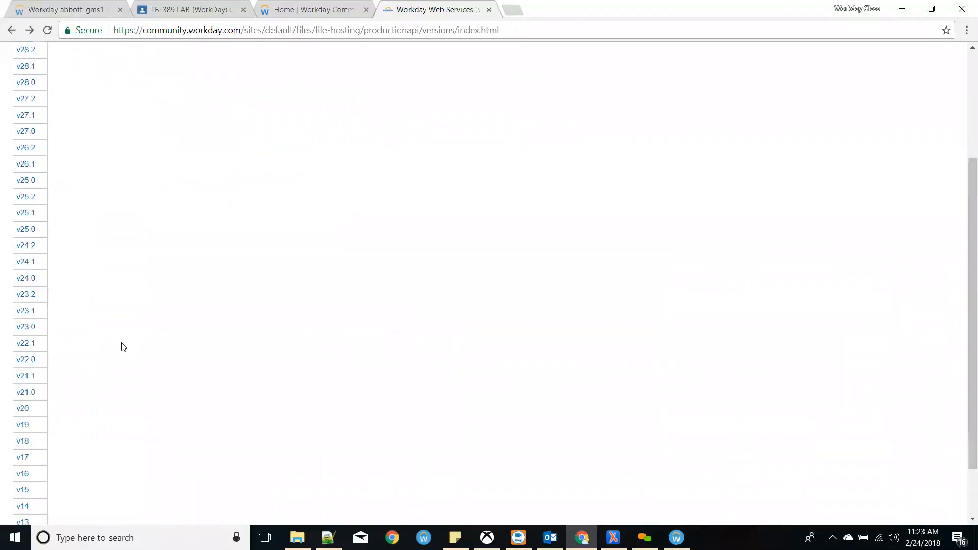
{"action": "scroll", "coordinate": [39, 204], "scroll_direction": "down", "scroll_amount": 5}
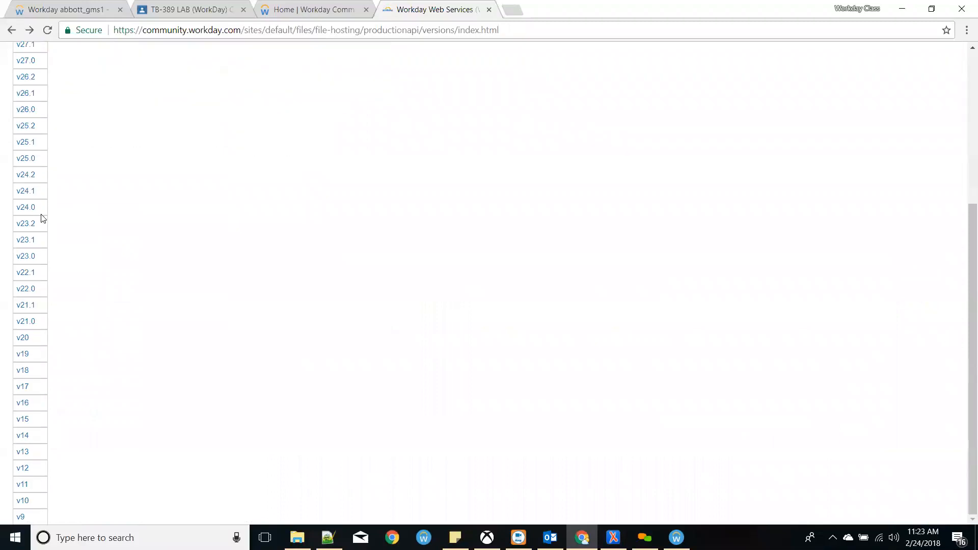
{"action": "left_click", "coordinate": [20, 517]}
{"action": "scroll", "coordinate": [172, 255], "scroll_direction": "up", "scroll_amount": 5}
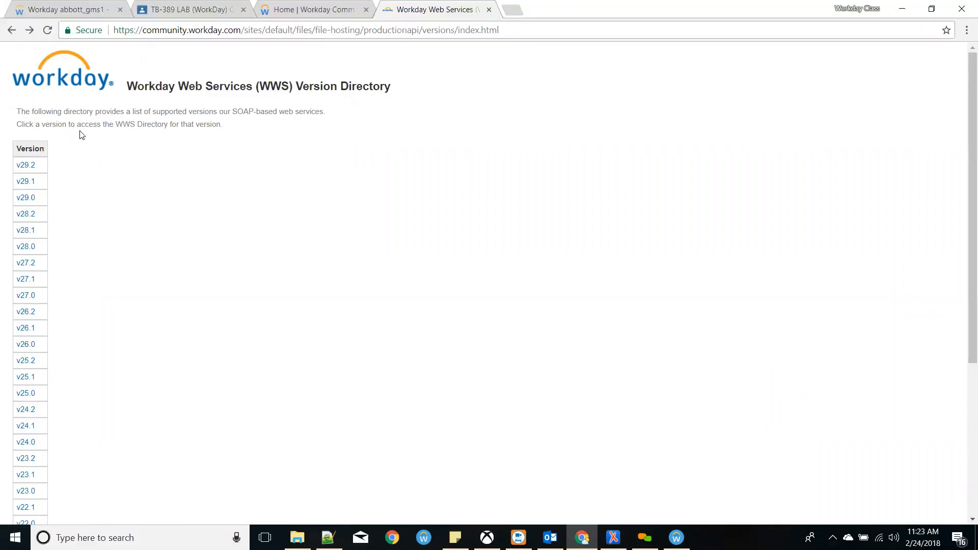
{"action": "key", "text": "alt+Tab"}
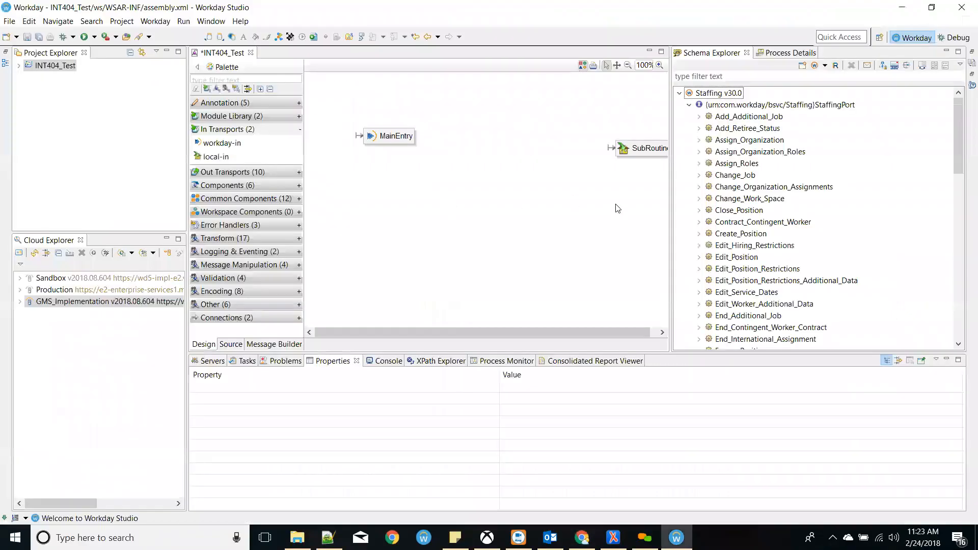
- Collapse the Staffing v30.0 tree, minimize Schema Explorer to widen the canvas, and switch to Chrome
{"action": "left_click", "coordinate": [766, 55]}
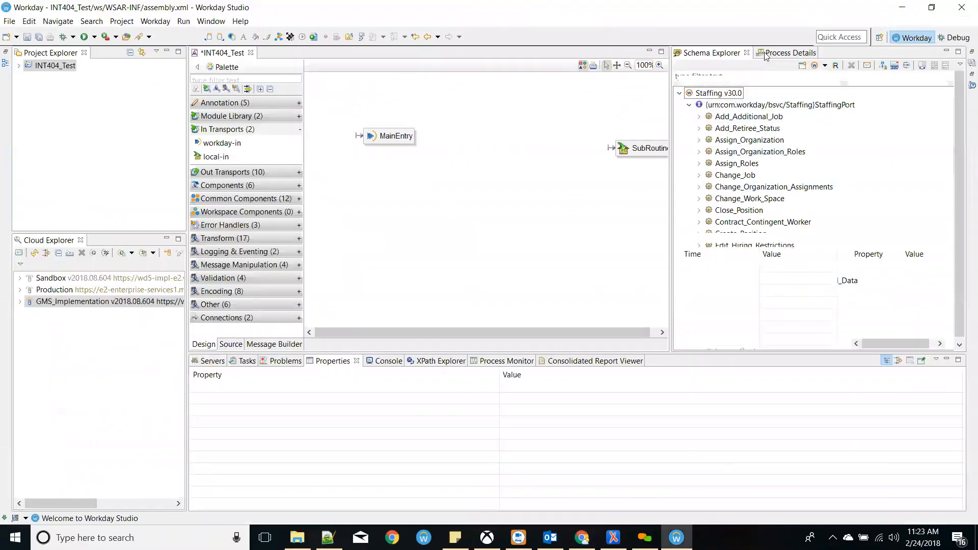
{"action": "left_click", "coordinate": [726, 55]}
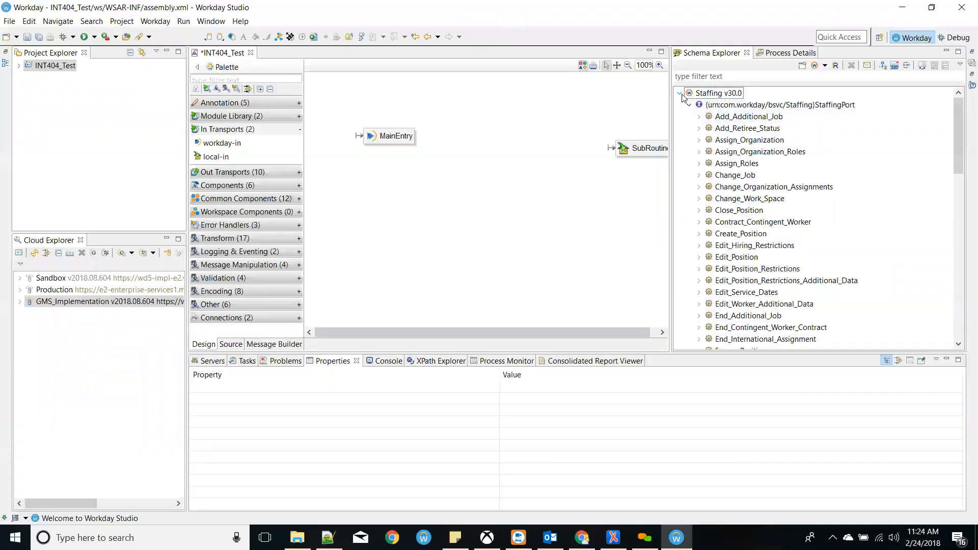
{"action": "left_click", "coordinate": [680, 94]}
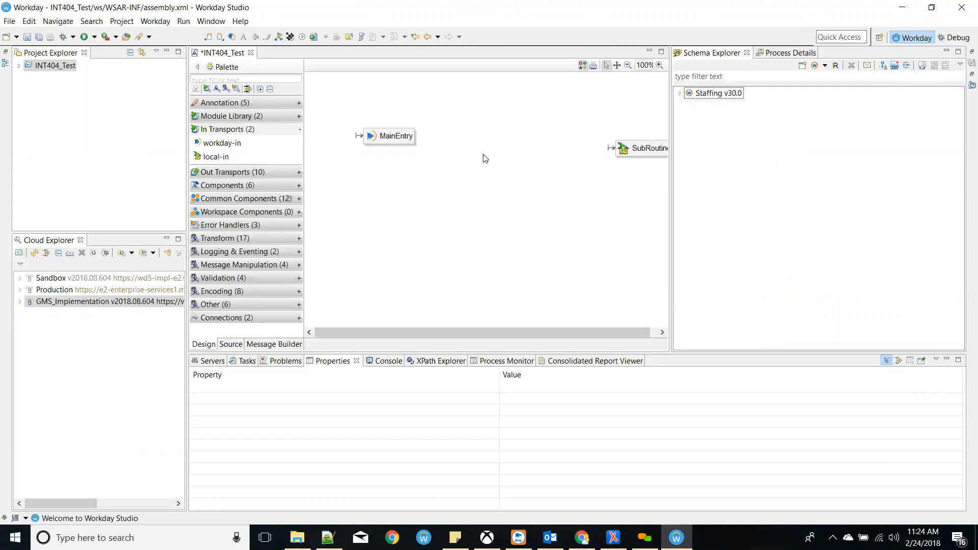
{"action": "left_click", "coordinate": [946, 51]}
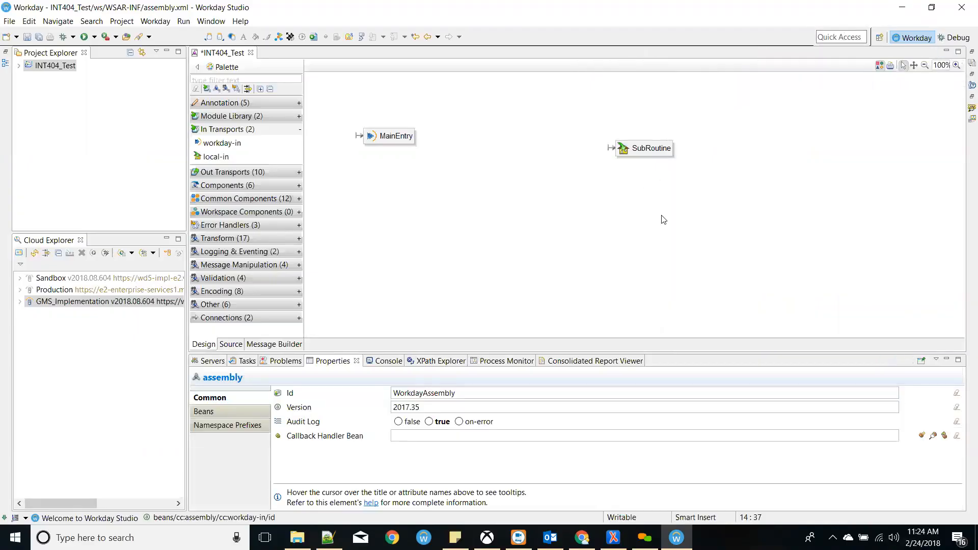
{"action": "mouse_move", "coordinate": [664, 220]}
{"action": "mouse_move", "coordinate": [411, 167]}
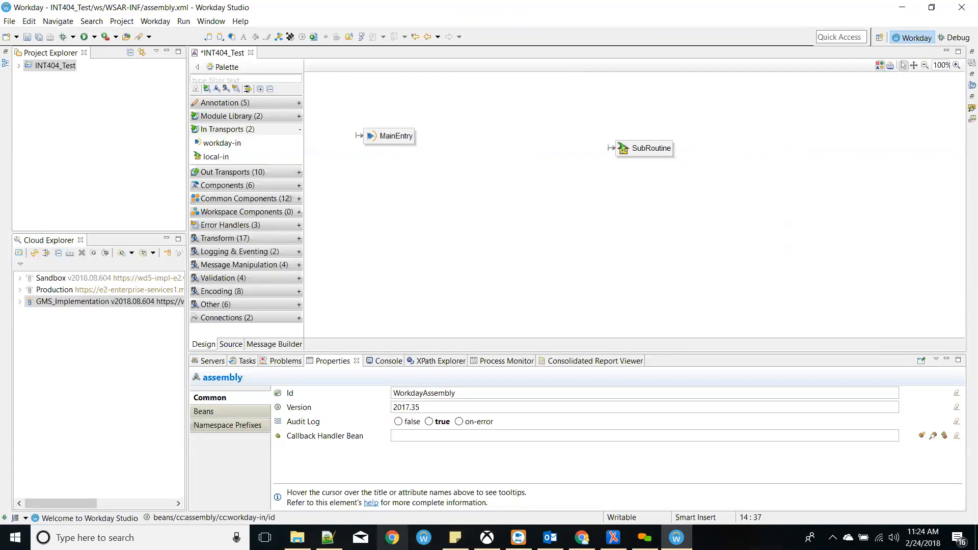
{"action": "left_click", "coordinate": [582, 538]}
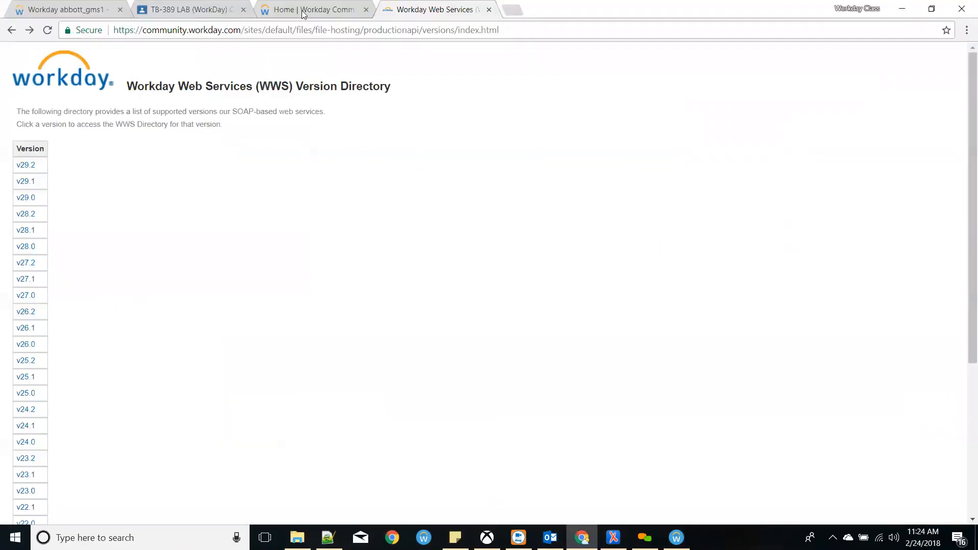
- Open EIB Assignment 1.doc from the TB-389 LAB classroom and scroll through its fields table
{"action": "left_click", "coordinate": [171, 7]}
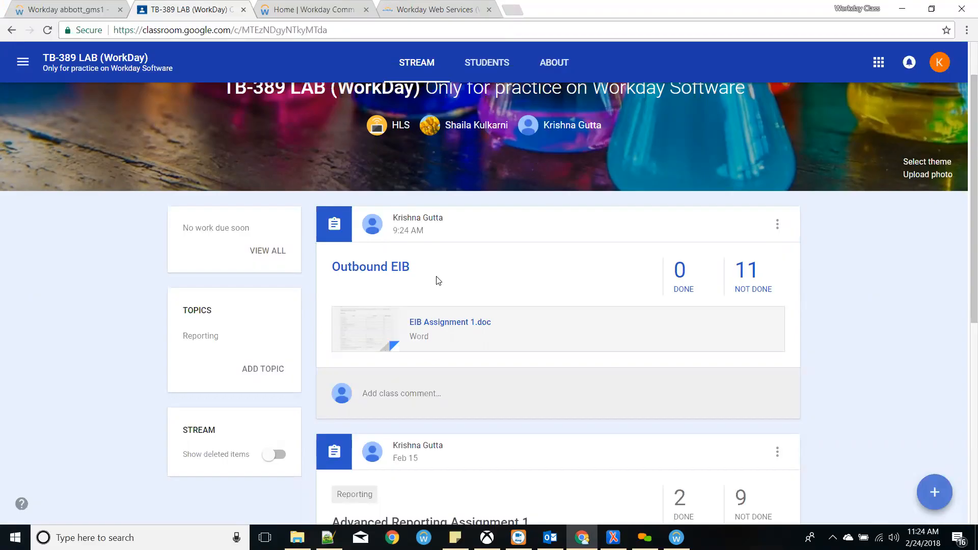
{"action": "left_click", "coordinate": [460, 325]}
{"action": "scroll", "coordinate": [637, 306], "scroll_direction": "down", "scroll_amount": 4}
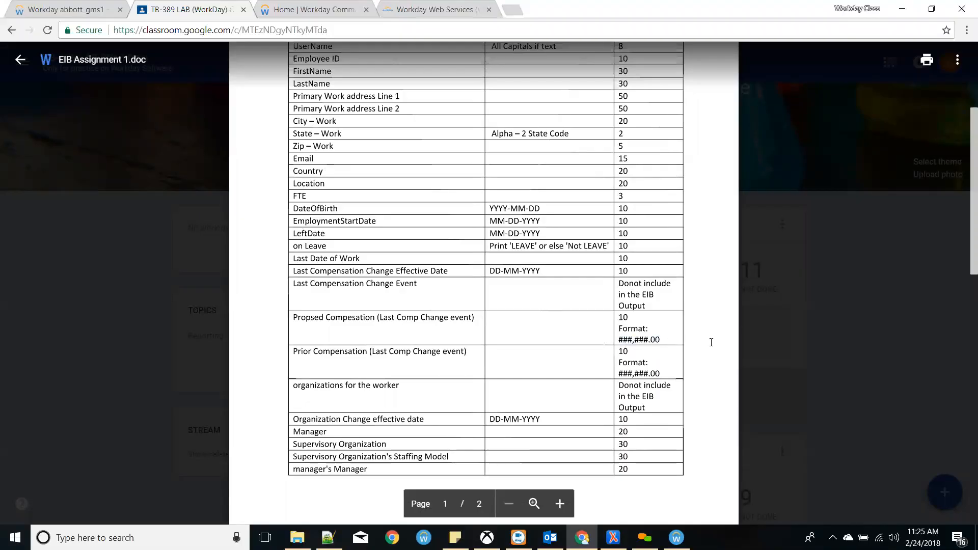
{"action": "scroll", "coordinate": [637, 326], "scroll_direction": "up", "scroll_amount": 2}
{"action": "scroll", "coordinate": [691, 290], "scroll_direction": "down", "scroll_amount": 1}
{"action": "scroll", "coordinate": [691, 290], "scroll_direction": "down", "scroll_amount": 3}
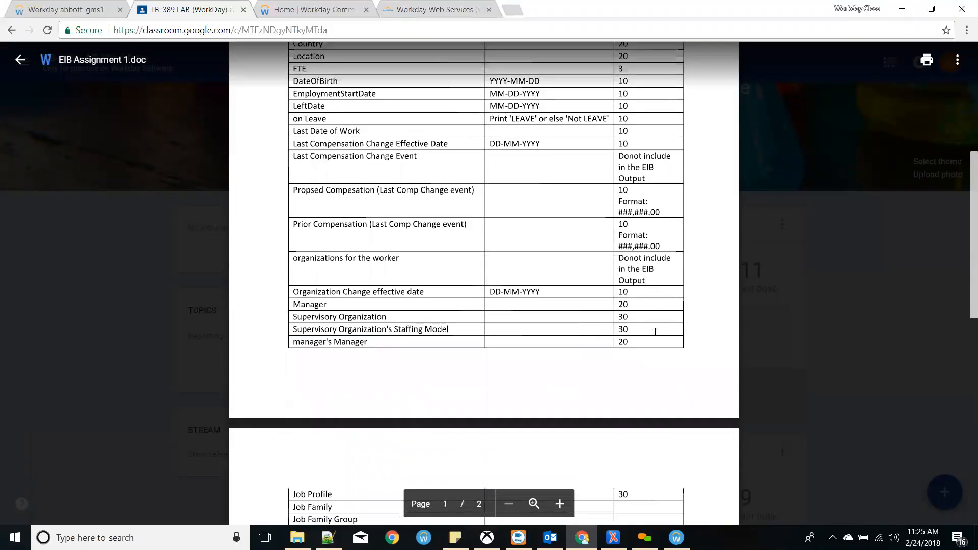
{"action": "scroll", "coordinate": [647, 303], "scroll_direction": "down", "scroll_amount": 7}
{"action": "scroll", "coordinate": [647, 302], "scroll_direction": "up", "scroll_amount": 13}
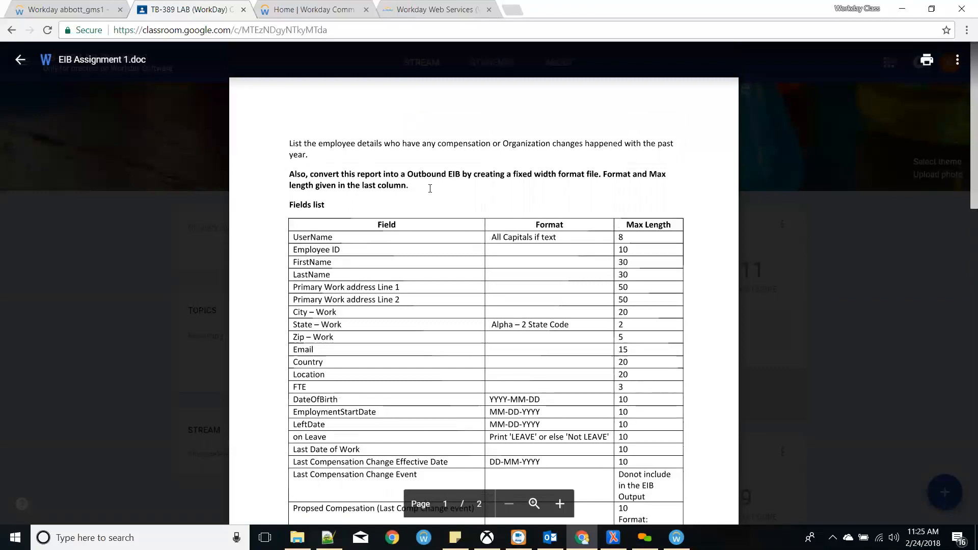
- Review the Employee ID and FirstName rows, close the document, and return to Workday Studio
{"action": "left_click_drag", "start_coordinate": [631, 236], "coordinate": [636, 312]}
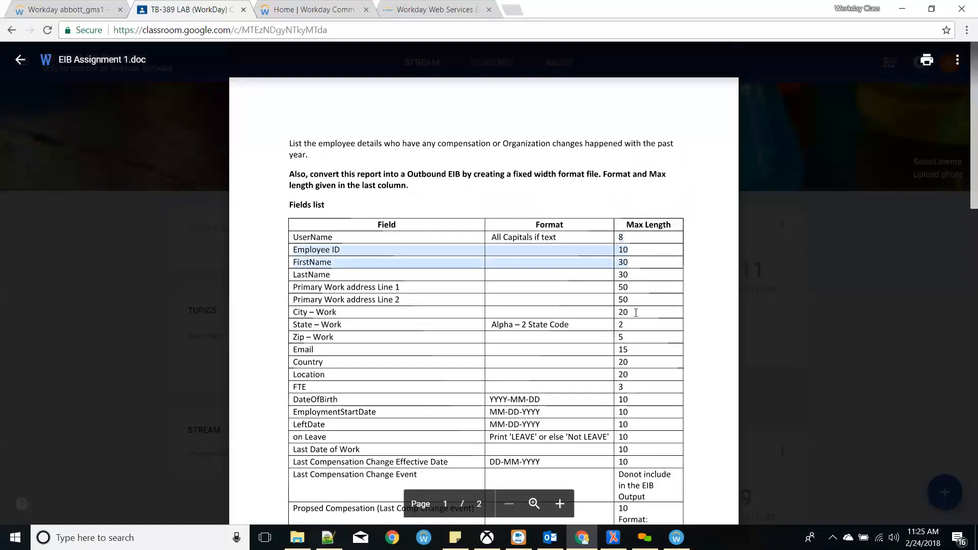
{"action": "left_click", "coordinate": [640, 346]}
{"action": "scroll", "coordinate": [632, 343], "scroll_direction": "down", "scroll_amount": 6}
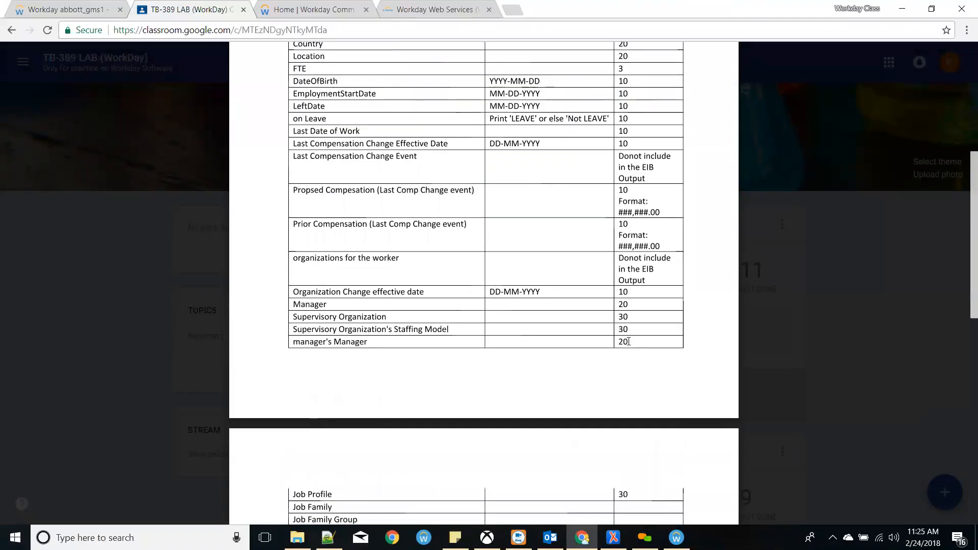
{"action": "scroll", "coordinate": [628, 340], "scroll_direction": "up", "scroll_amount": 6}
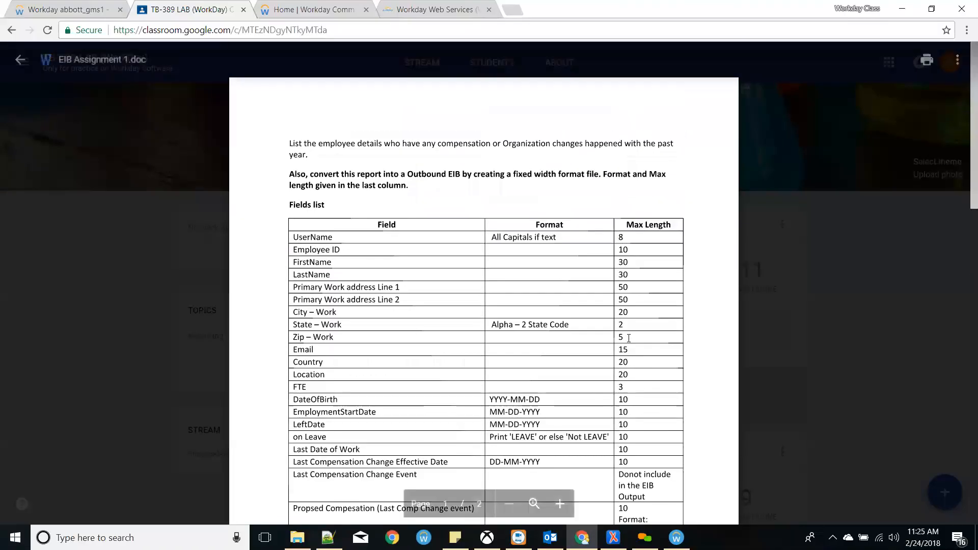
{"action": "left_click", "coordinate": [19, 61]}
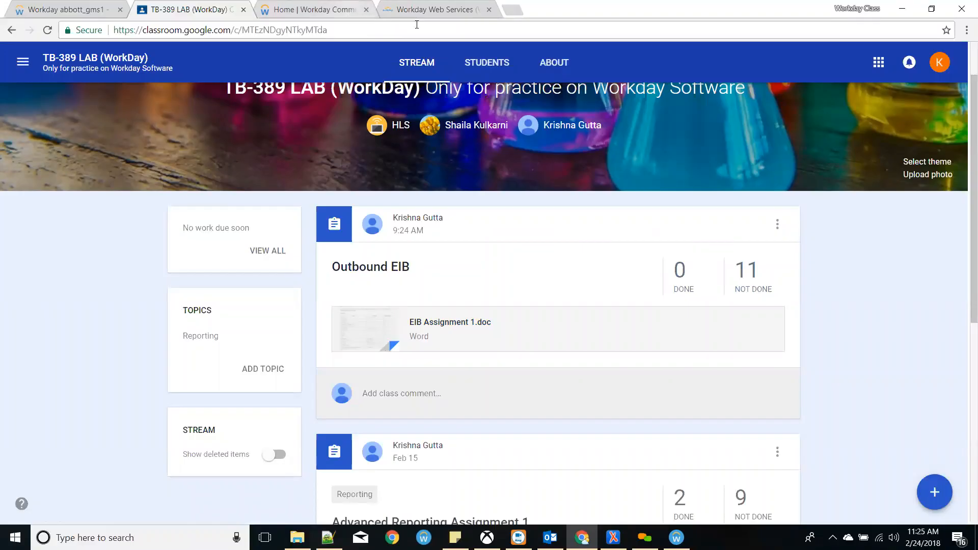
{"action": "key", "text": "alt+Tab"}
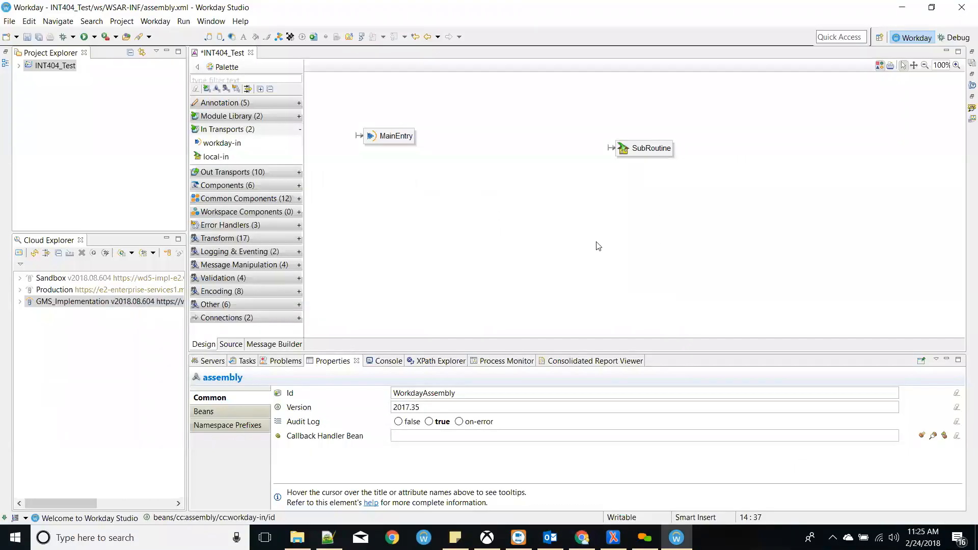
- Drag the MainEntry node slightly upward on the INT404_Test assembly canvas
{"action": "mouse_move", "coordinate": [382, 137]}
{"action": "left_mouse_down"}
{"action": "mouse_move", "coordinate": [389, 120]}
{"action": "mouse_move", "coordinate": [378, 105]}
{"action": "mouse_move", "coordinate": [378, 136]}
{"action": "left_mouse_up"}
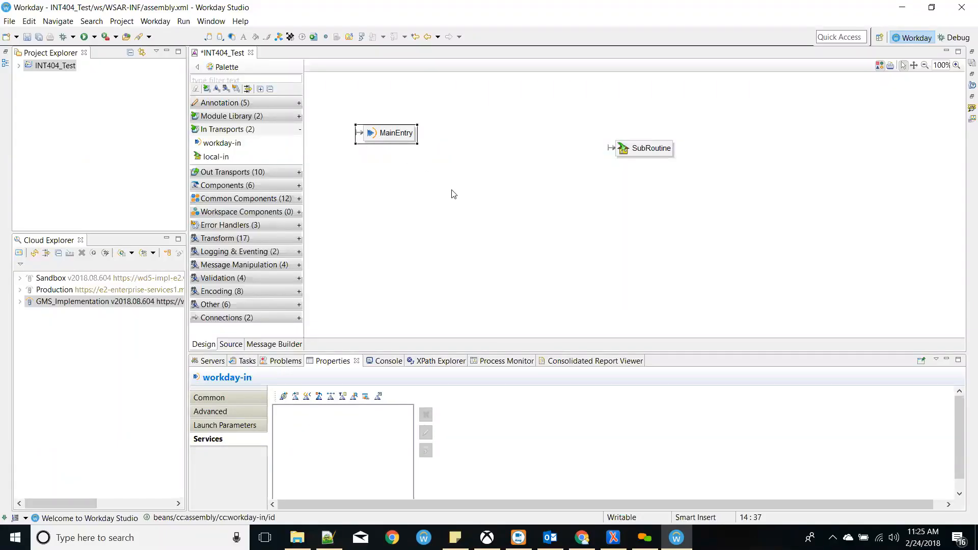
{"action": "mouse_move", "coordinate": [450, 191]}
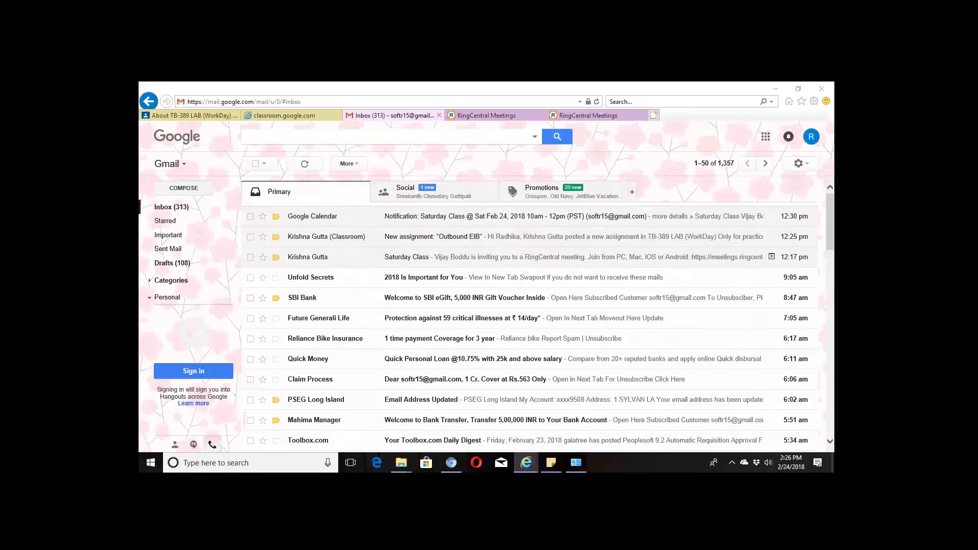
- Follow the 'Click here to install the JDK' link at the top of Studio Install.docx
{"action": "mouse_move", "coordinate": [526, 463]}
{"action": "left_click", "coordinate": [284, 443]}
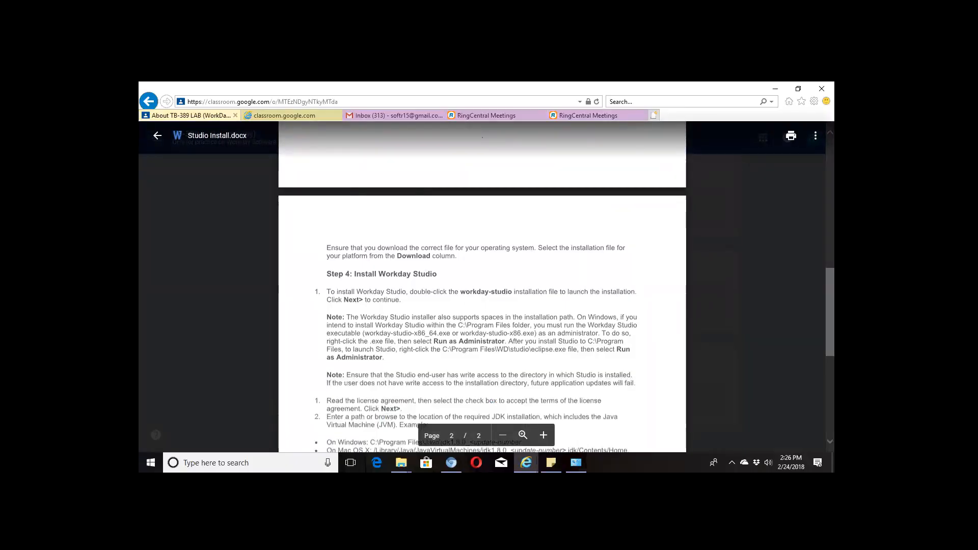
{"action": "scroll", "coordinate": [482, 285], "scroll_direction": "up", "scroll_amount": 5}
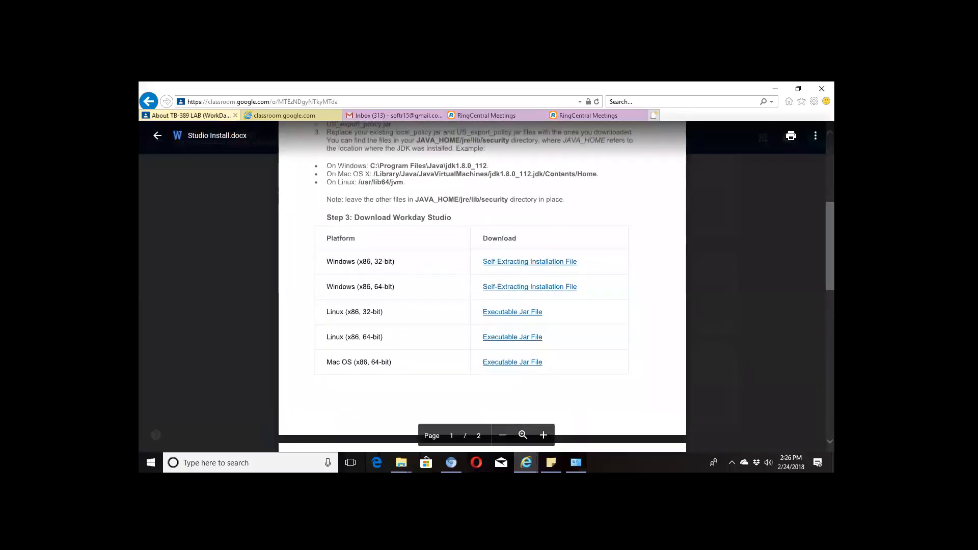
{"action": "scroll", "coordinate": [482, 285], "scroll_direction": "up", "scroll_amount": 5}
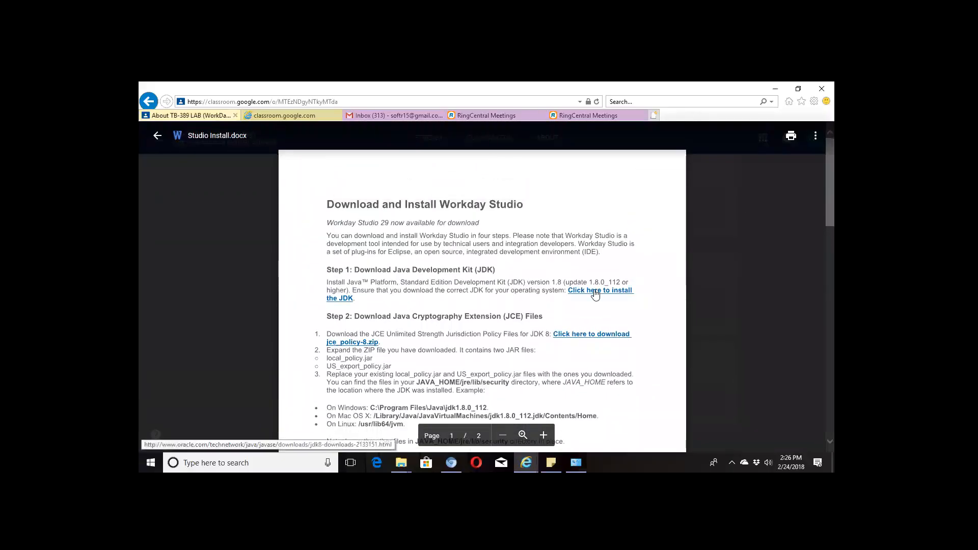
{"action": "left_click", "coordinate": [595, 294]}
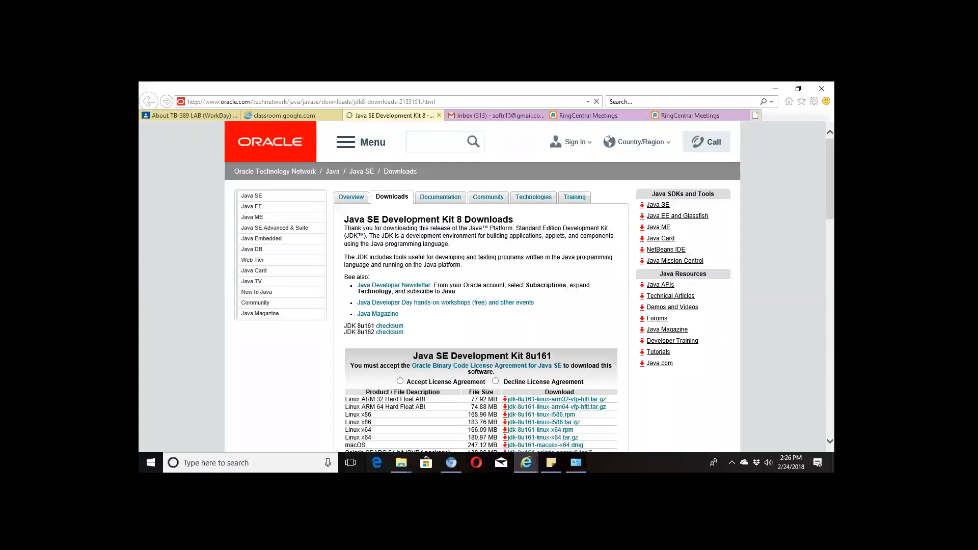
- Confirm in Control Panel > System that the PC runs 64-bit Windows
{"action": "scroll", "coordinate": [482, 285], "scroll_direction": "down", "scroll_amount": 3}
{"action": "left_click", "coordinate": [575, 463]}
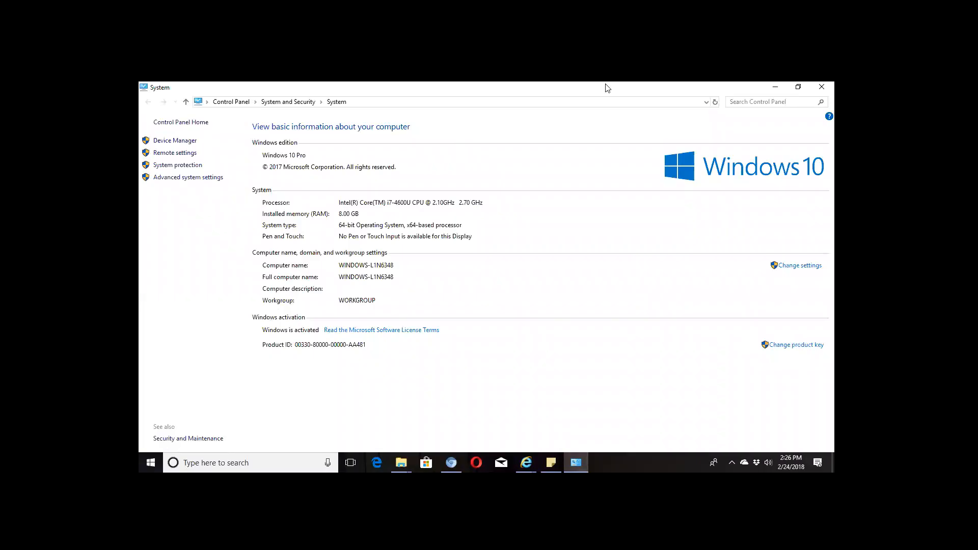
{"action": "left_click", "coordinate": [773, 89]}
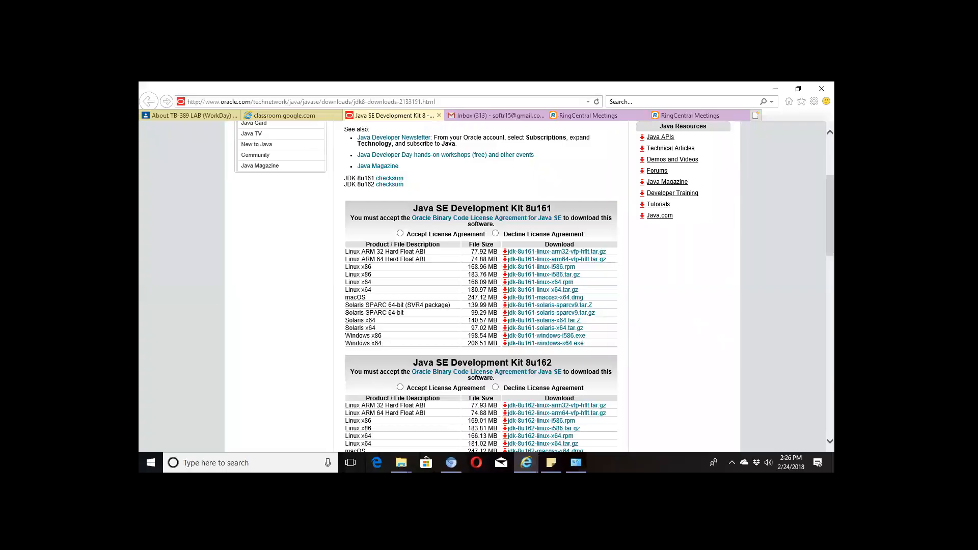
- Compare the JDK 8u161 and 8u162 Windows x64 downloads, then return to the install guide
{"action": "scroll", "coordinate": [481, 285], "scroll_direction": "down", "scroll_amount": 2}
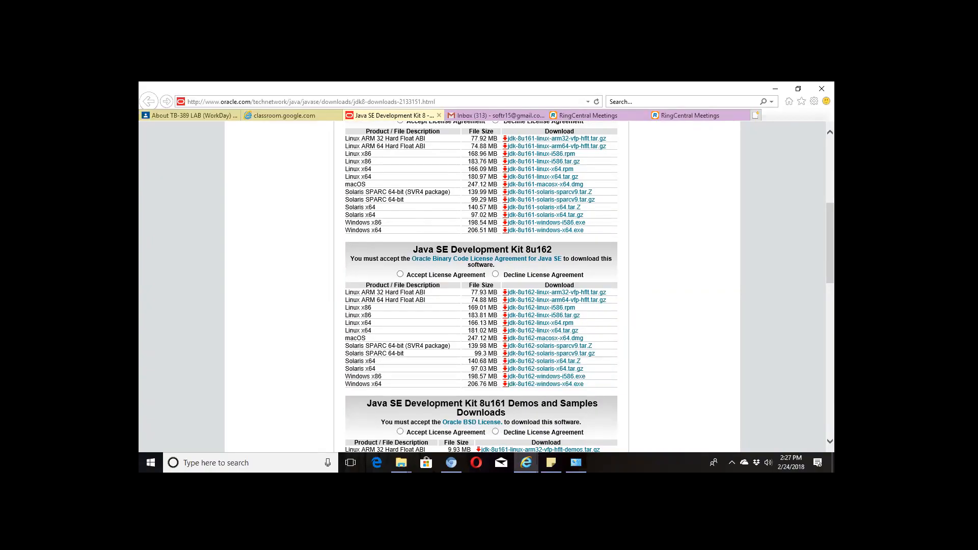
{"action": "scroll", "coordinate": [482, 285], "scroll_direction": "up", "scroll_amount": 1}
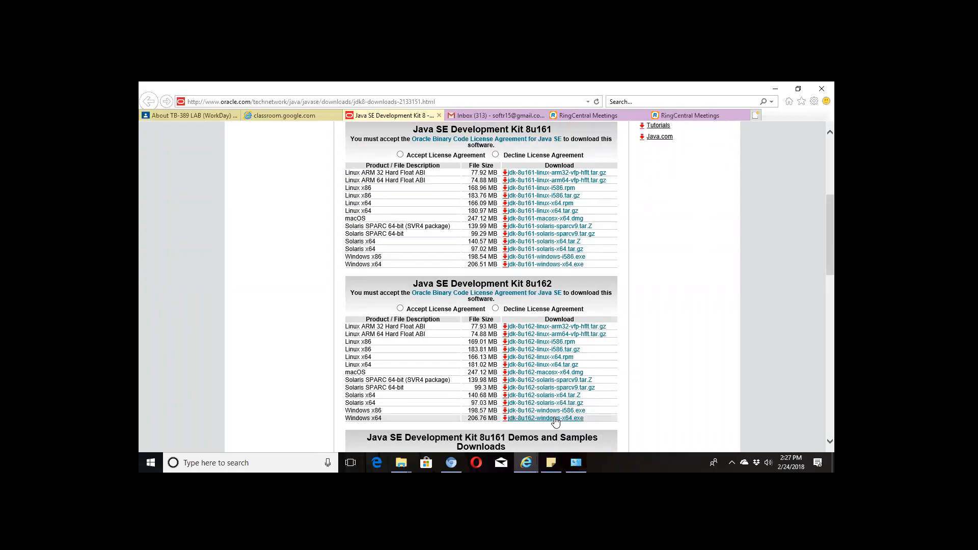
{"action": "mouse_move", "coordinate": [526, 462]}
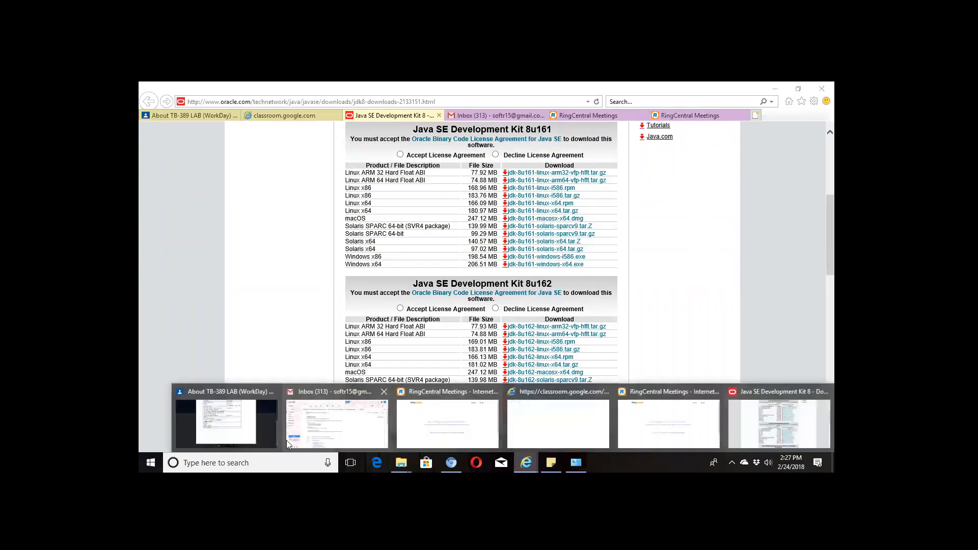
{"action": "left_click", "coordinate": [250, 428]}
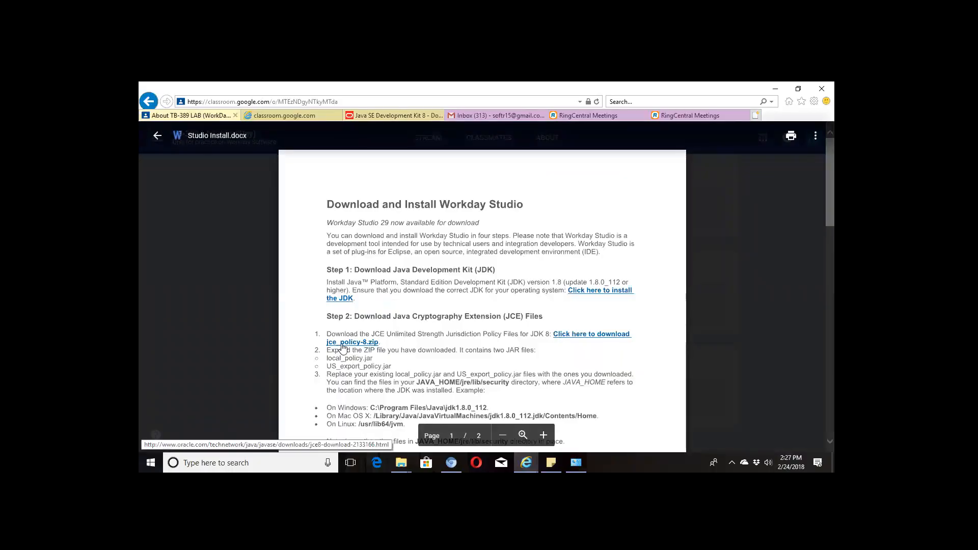
- Reread Step 2 on replacing local_policy.jar and US_export_policy.jar, then switch to This PC
{"action": "scroll", "coordinate": [482, 295], "scroll_direction": "down", "scroll_amount": 1}
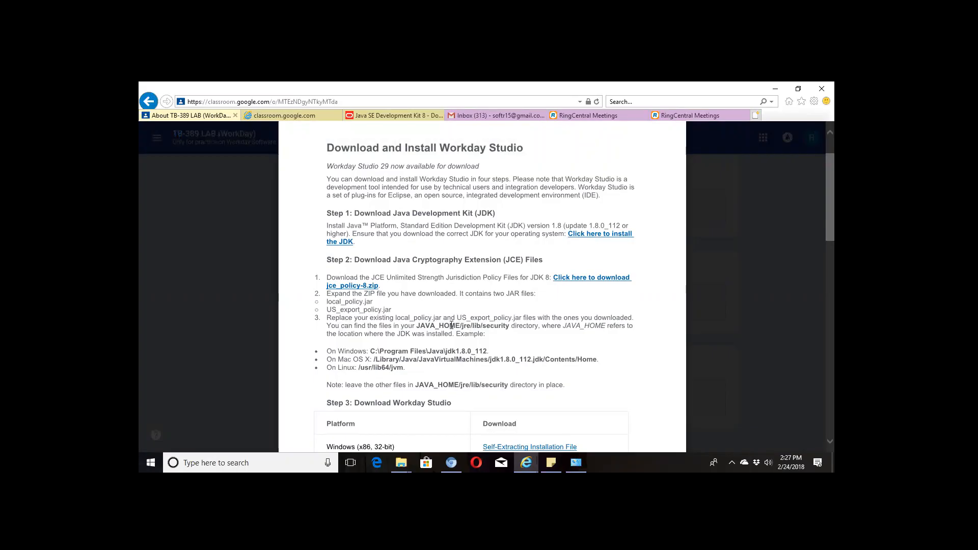
{"action": "scroll", "coordinate": [363, 343], "scroll_direction": "down", "scroll_amount": 1}
{"action": "scroll", "coordinate": [363, 343], "scroll_direction": "down", "scroll_amount": 2}
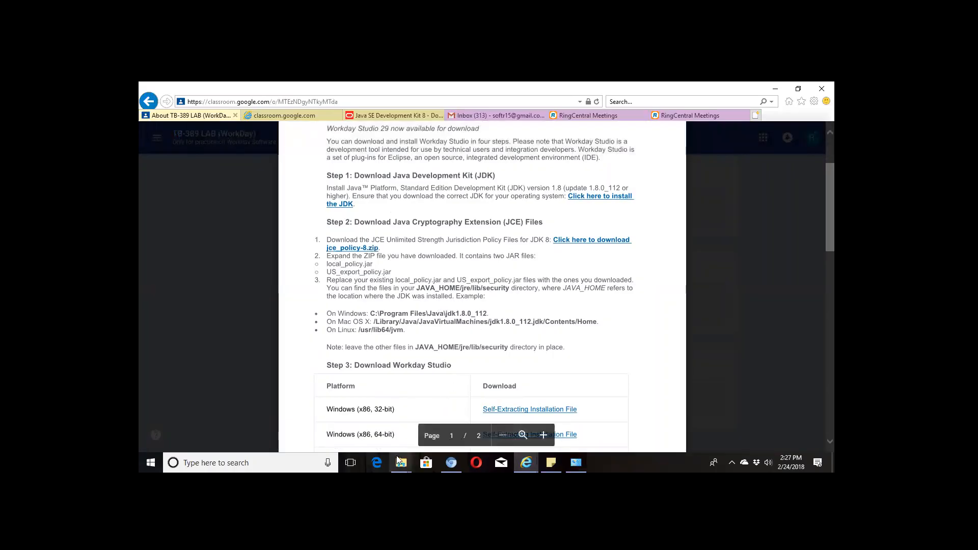
{"action": "mouse_move", "coordinate": [401, 461]}
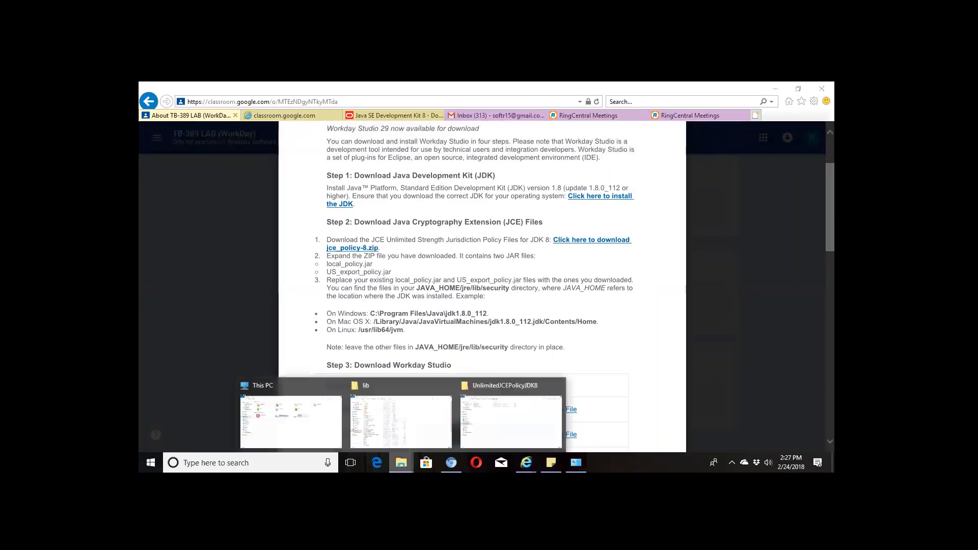
{"action": "left_click", "coordinate": [326, 441]}
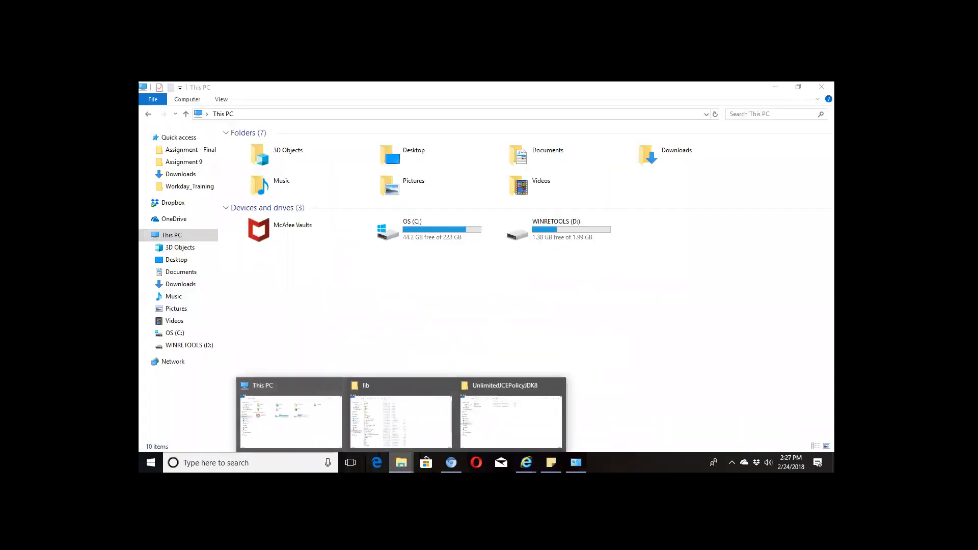
- Arrange the jre lib folder and the Studio install instructions windows side by side
{"action": "left_click", "coordinate": [399, 432]}
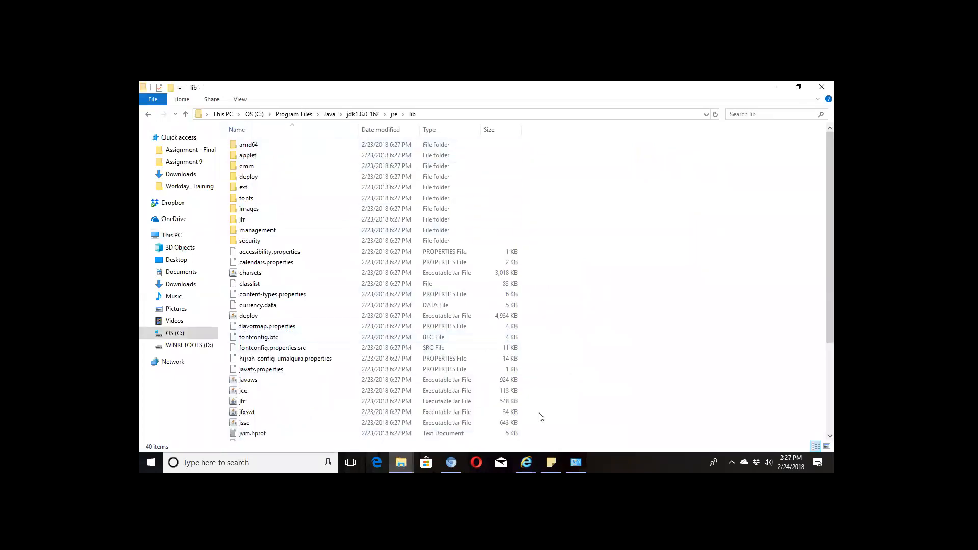
{"action": "mouse_move", "coordinate": [526, 461]}
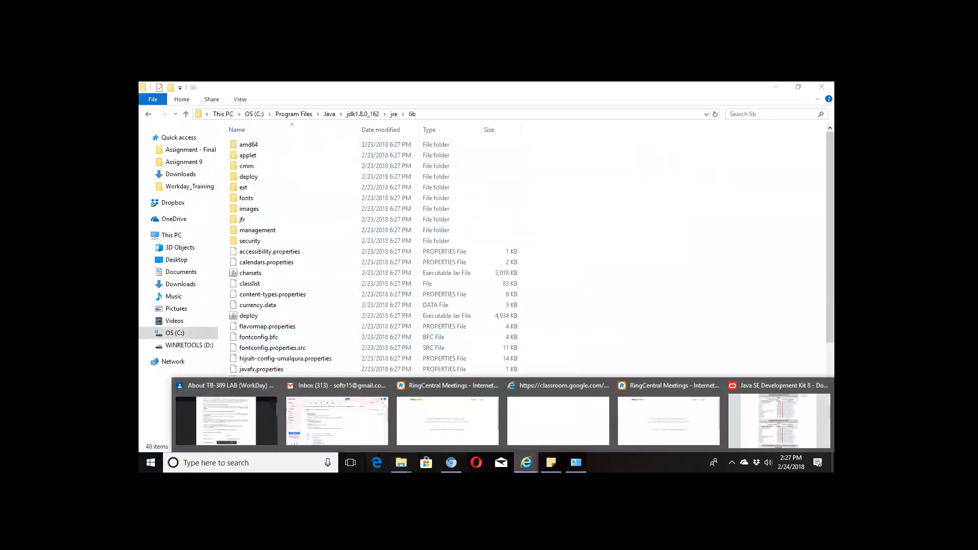
{"action": "left_click", "coordinate": [235, 426]}
{"action": "left_click", "coordinate": [798, 91]}
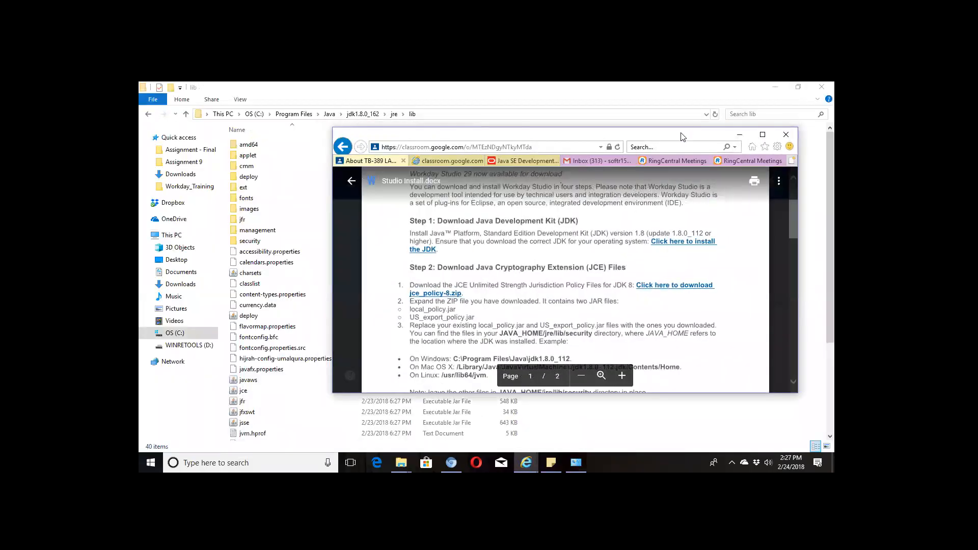
{"action": "left_click_drag", "start_coordinate": [683, 136], "coordinate": [743, 153]}
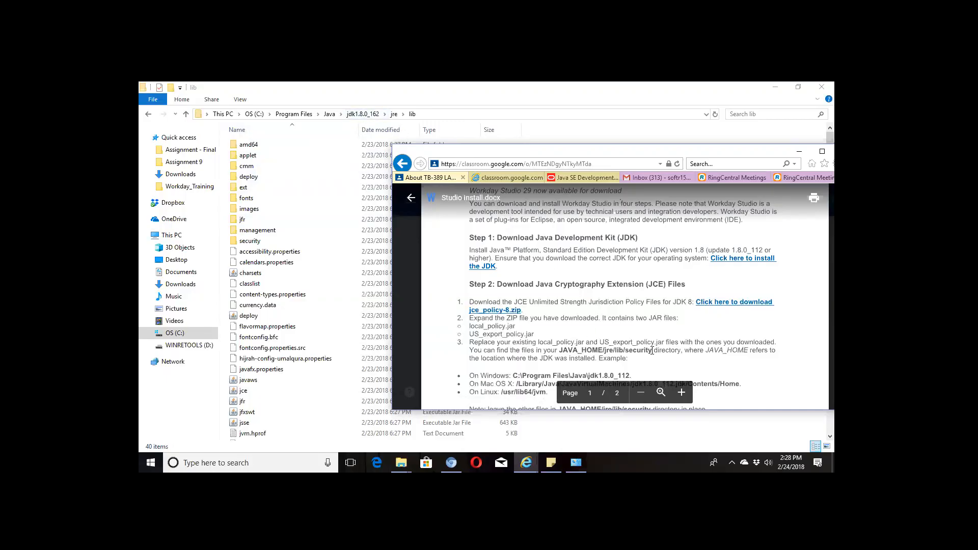
- Open the security folder under lib and bring the install instructions back up
{"action": "double_click", "coordinate": [251, 241]}
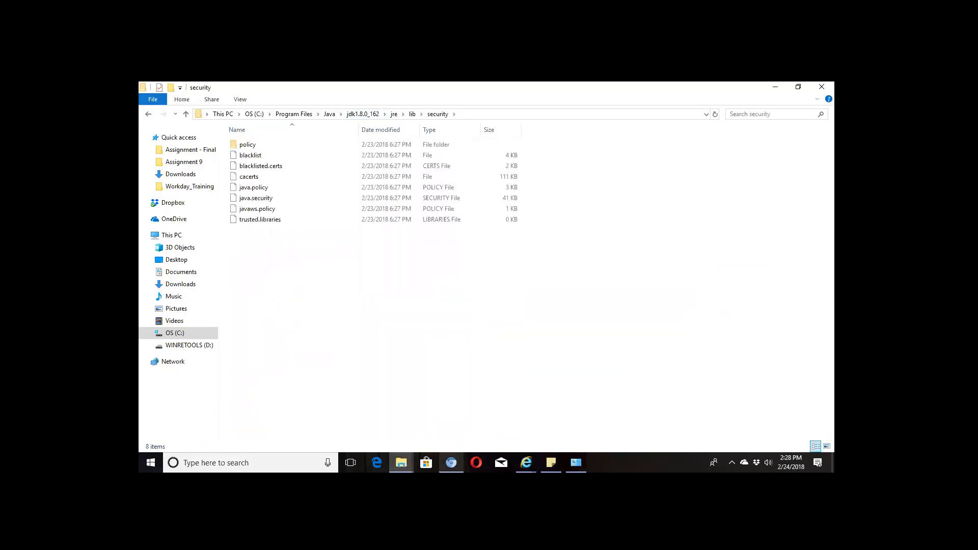
{"action": "left_click", "coordinate": [527, 463]}
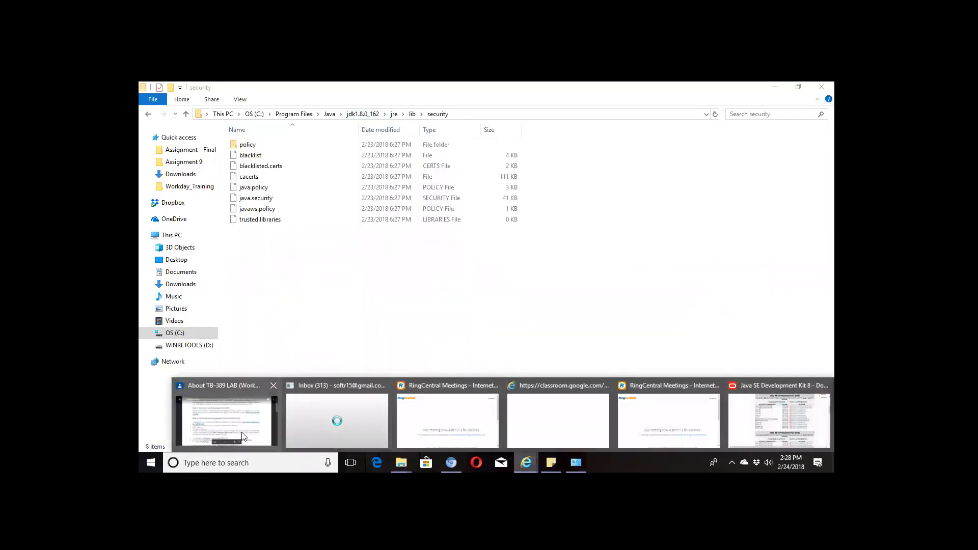
{"action": "left_click", "coordinate": [242, 437]}
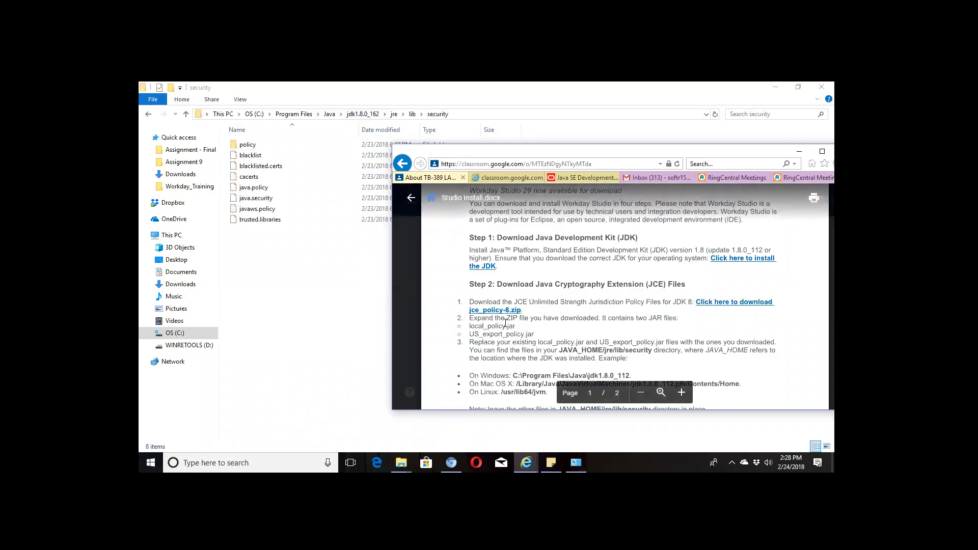
- Look inside policy\limited, then move to policy\unlimited and bring the instructions forward
{"action": "double_click", "coordinate": [247, 146]}
{"action": "double_click", "coordinate": [245, 146]}
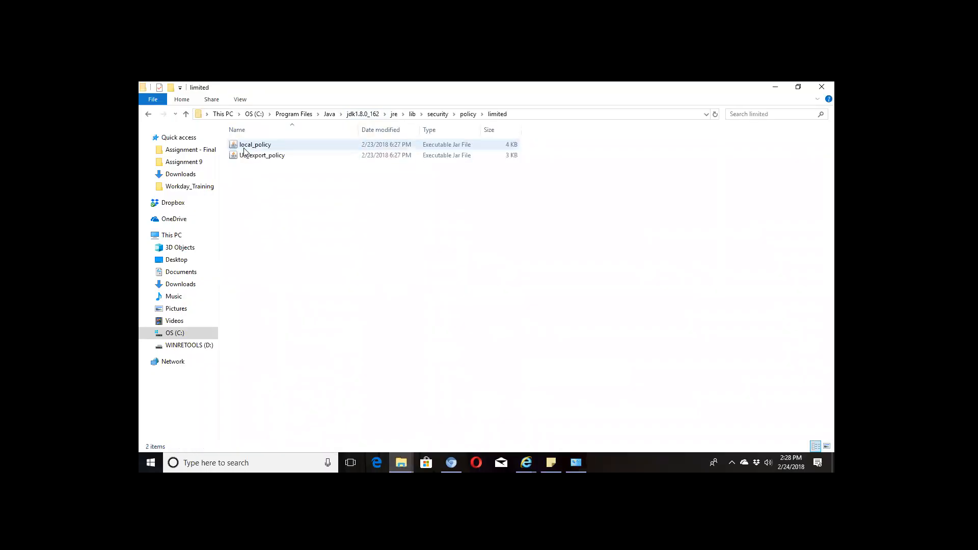
{"action": "left_click", "coordinate": [468, 114]}
{"action": "double_click", "coordinate": [249, 156]}
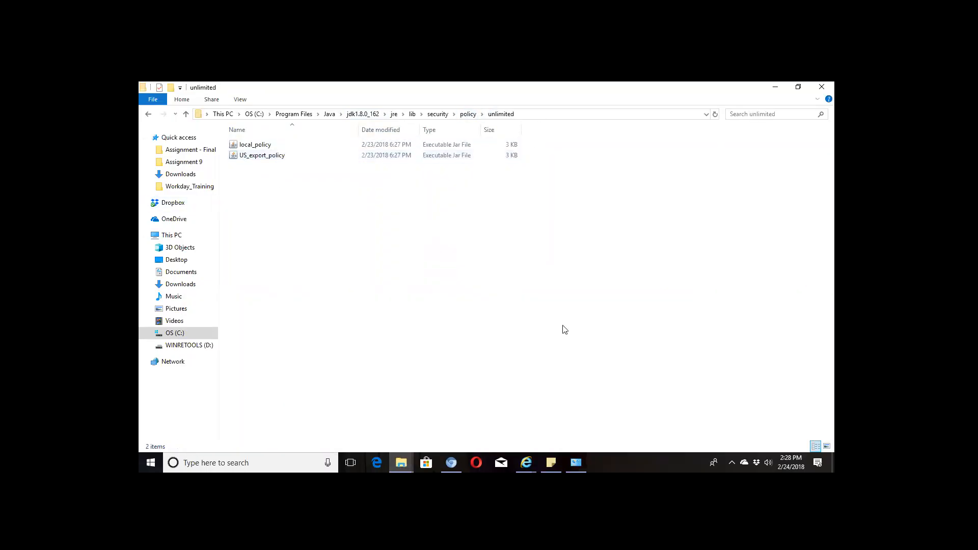
{"action": "left_click", "coordinate": [526, 463]}
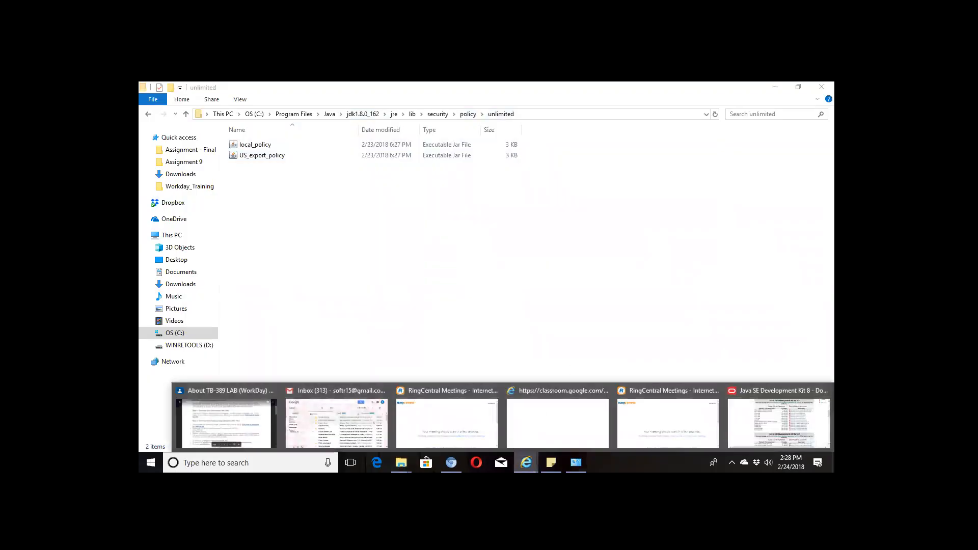
{"action": "left_click", "coordinate": [216, 431]}
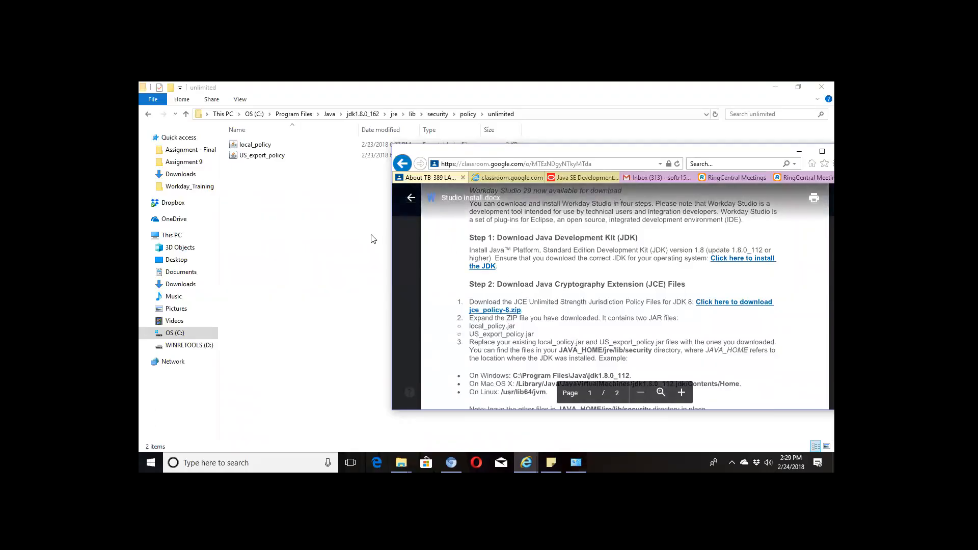
- Navigate up to Program Files and back down through Java\jdk1.8.0_162\jre\lib\security
{"action": "left_click", "coordinate": [329, 115]}
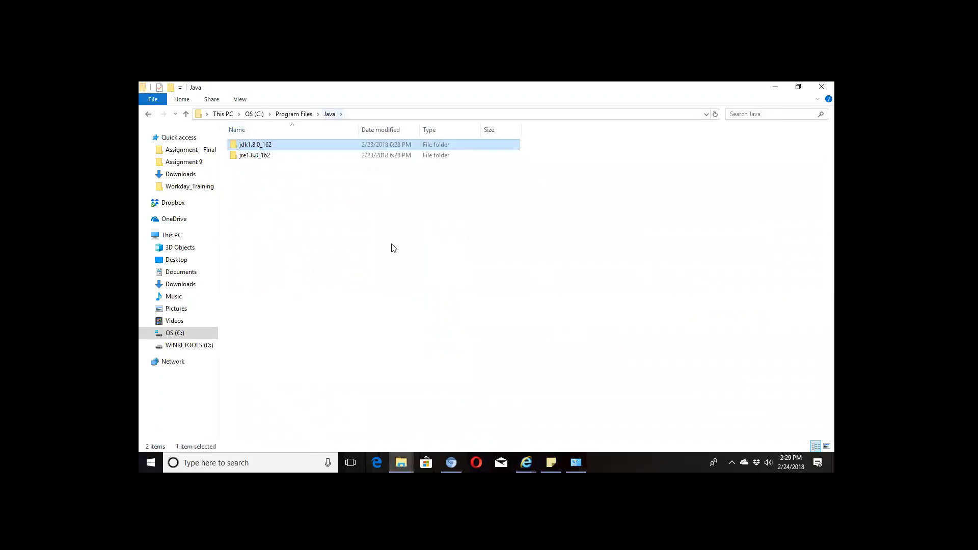
{"action": "left_click", "coordinate": [330, 114]}
{"action": "left_click", "coordinate": [294, 115]}
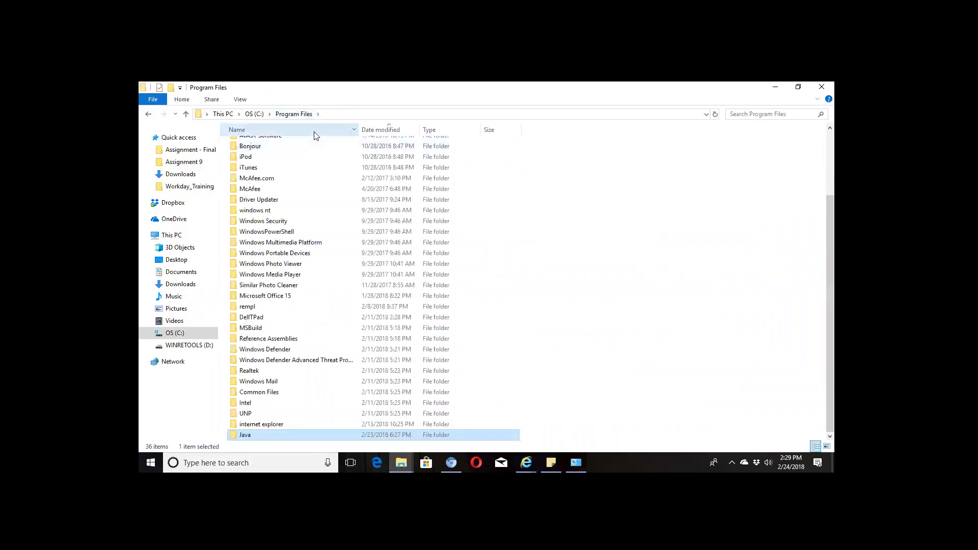
{"action": "double_click", "coordinate": [247, 435]}
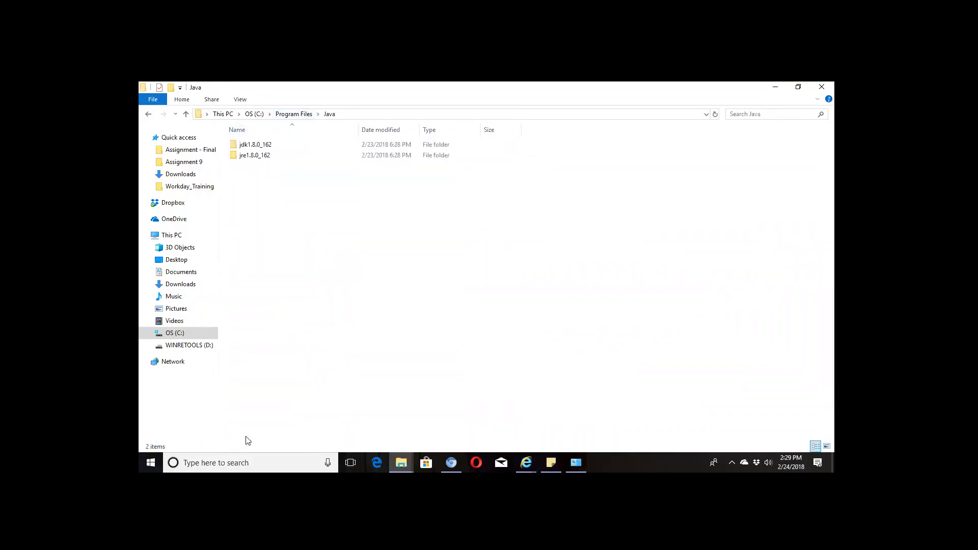
{"action": "double_click", "coordinate": [256, 145]}
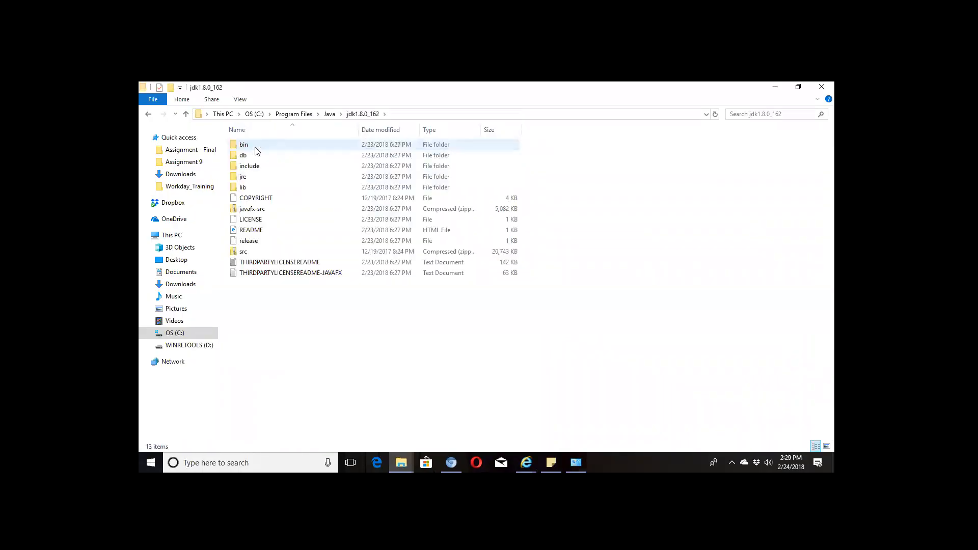
{"action": "double_click", "coordinate": [245, 177]}
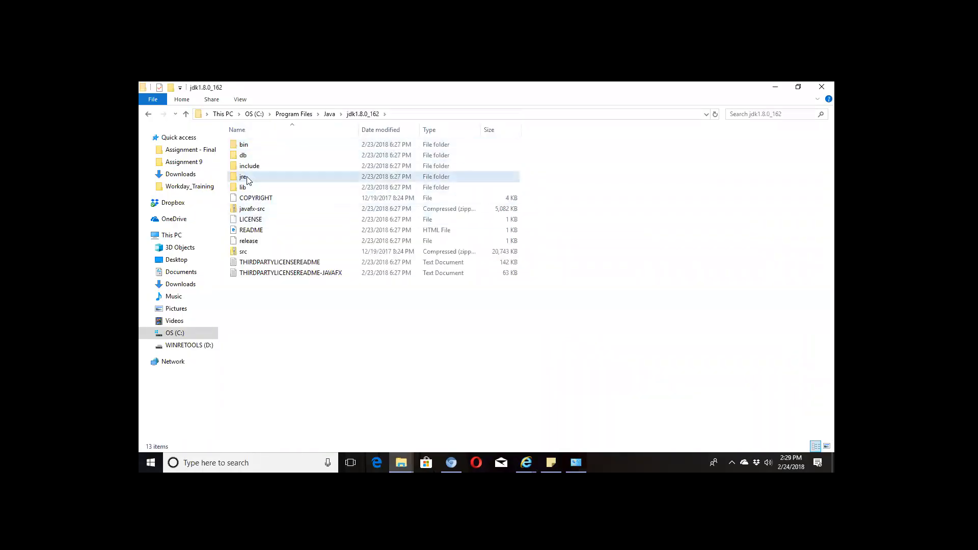
{"action": "double_click", "coordinate": [245, 156]}
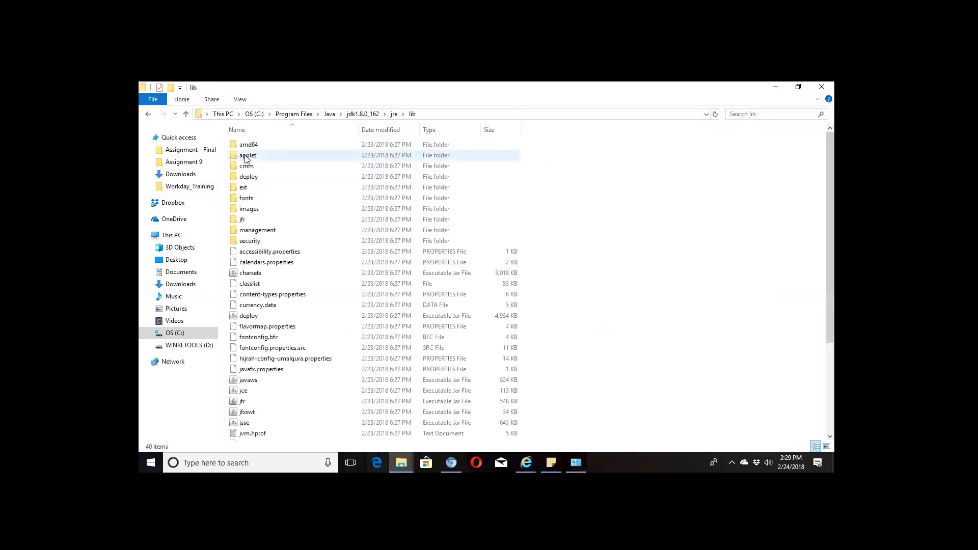
{"action": "double_click", "coordinate": [258, 239]}
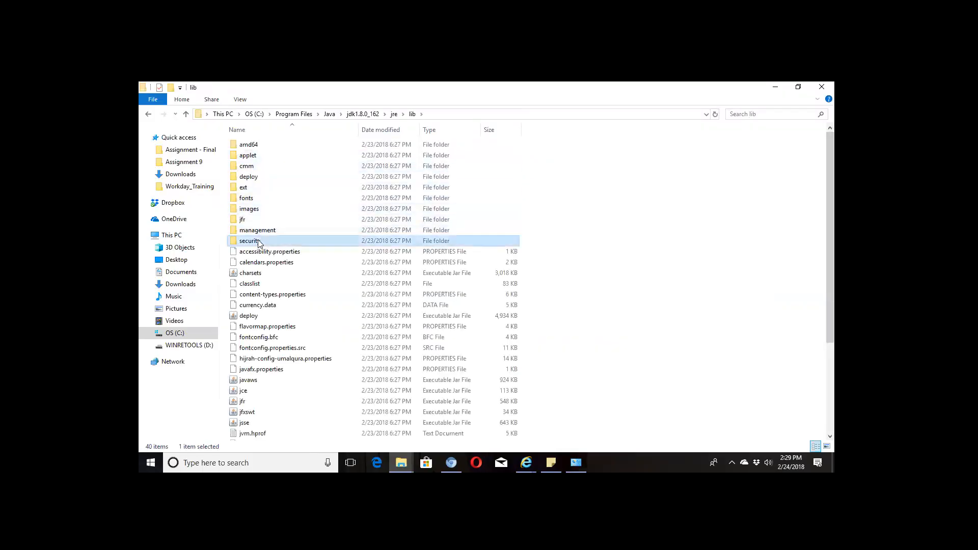
- Check the policy folder's limited and unlimited subfolders, ending back in policy
{"action": "left_click", "coordinate": [526, 462]}
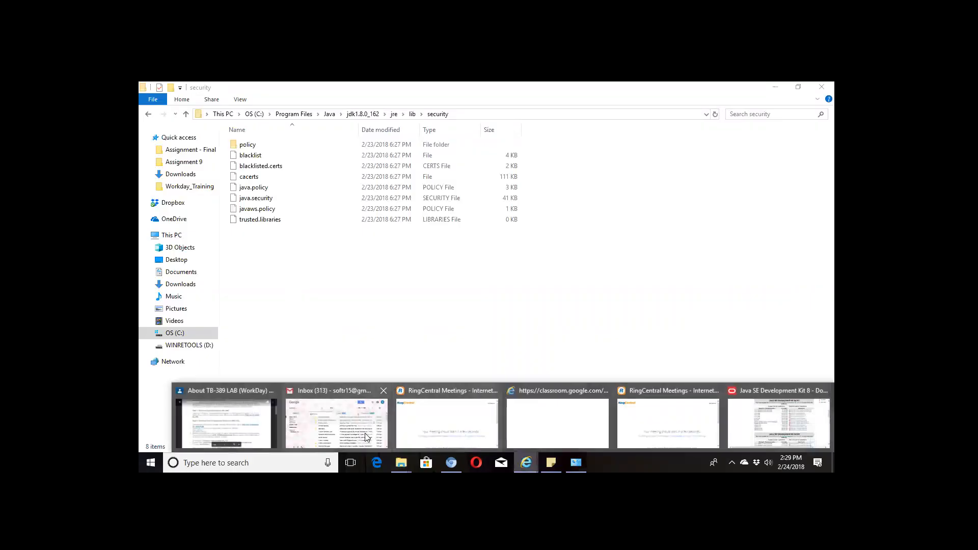
{"action": "left_click", "coordinate": [270, 438]}
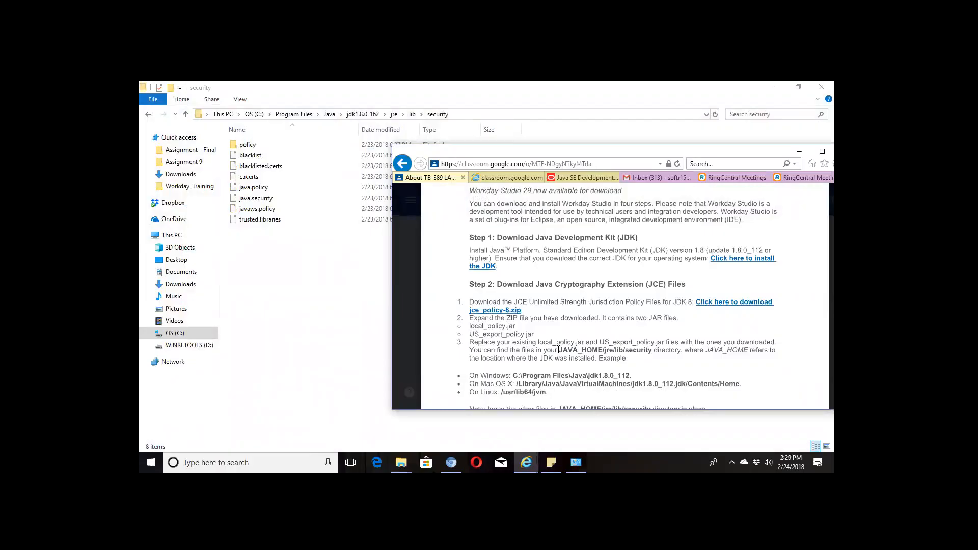
{"action": "double_click", "coordinate": [248, 145]}
{"action": "double_click", "coordinate": [250, 147]}
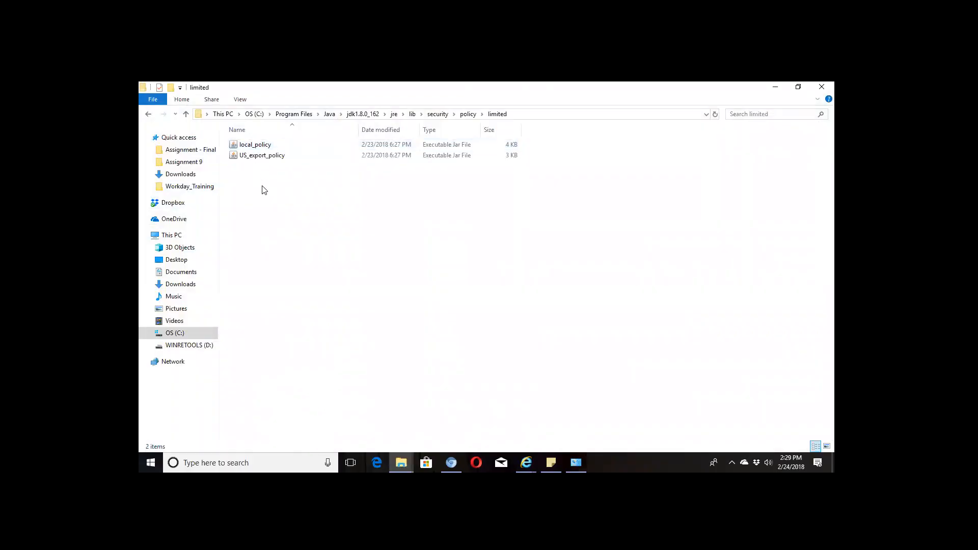
{"action": "left_click", "coordinate": [468, 114]}
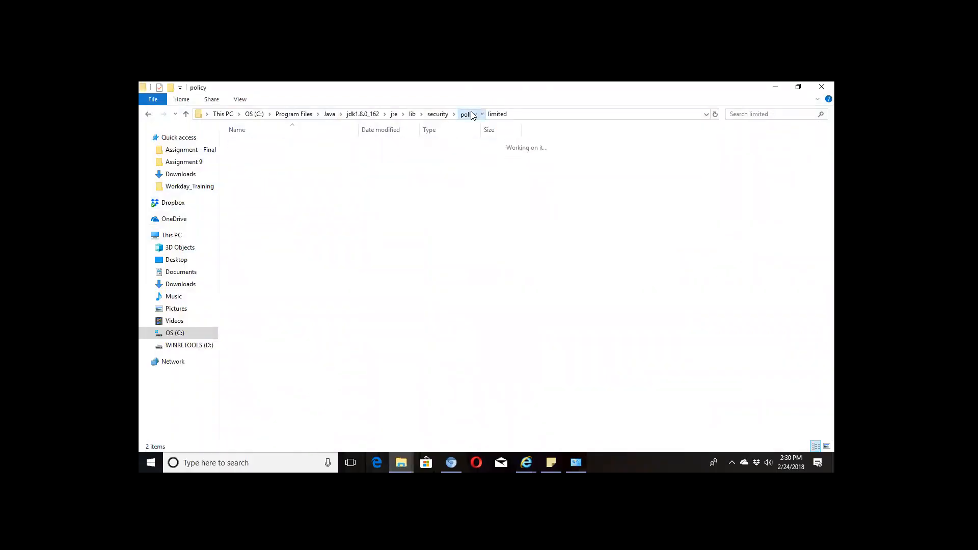
{"action": "double_click", "coordinate": [254, 161]}
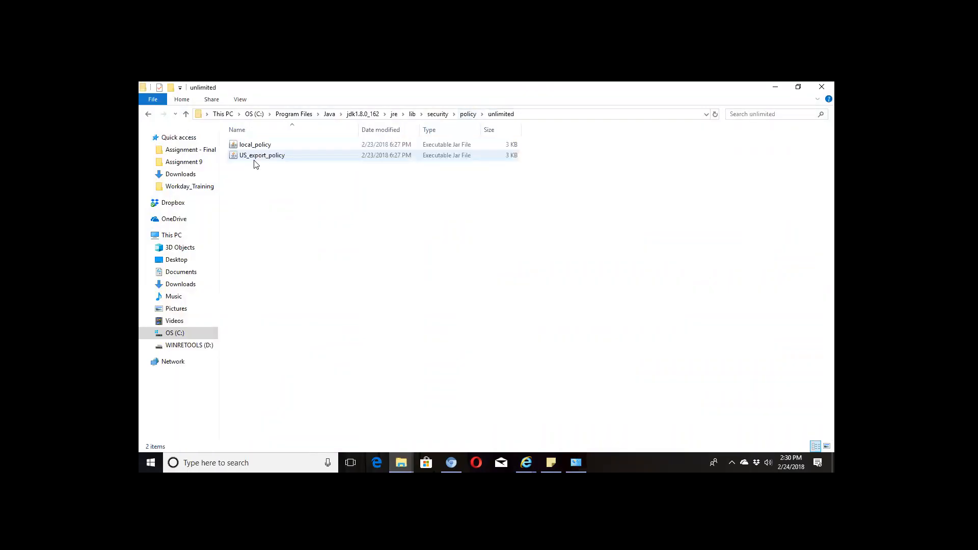
{"action": "left_click", "coordinate": [466, 115]}
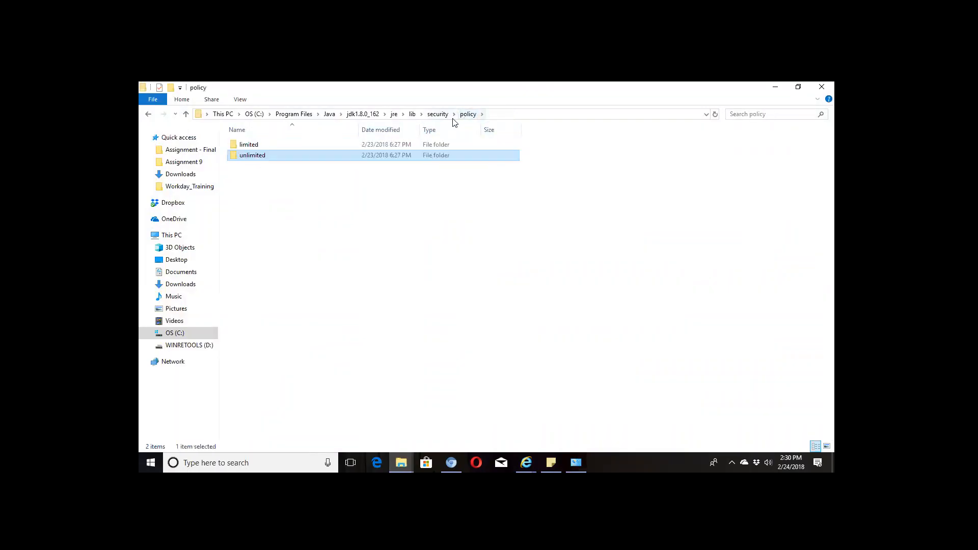
- Open policy\limited, then go to the Downloads folder in the This PC window
{"action": "double_click", "coordinate": [259, 144]}
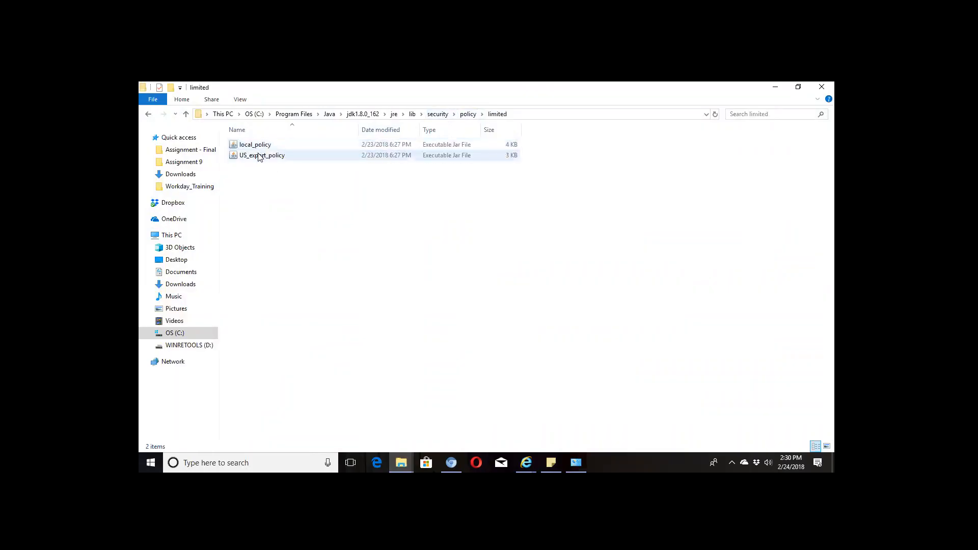
{"action": "left_click", "coordinate": [402, 462]}
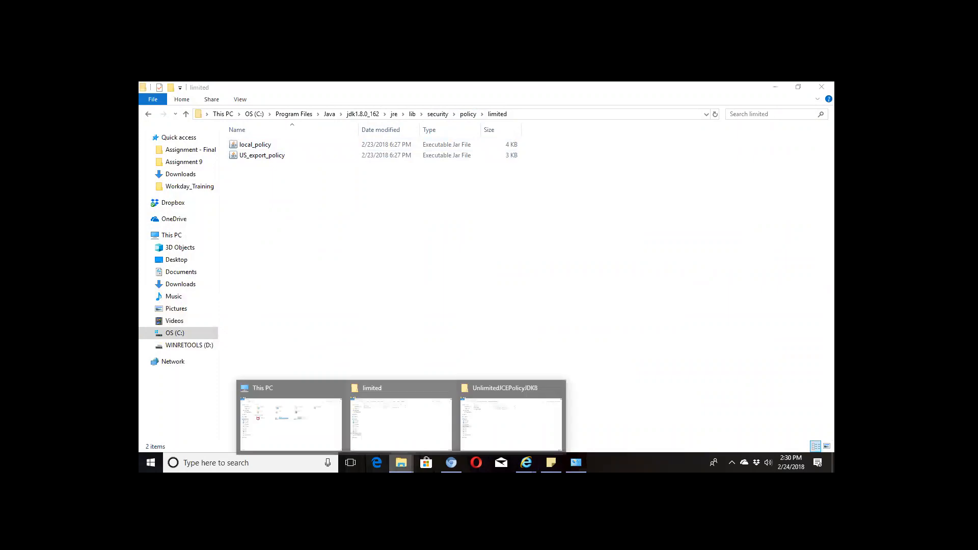
{"action": "mouse_move", "coordinate": [312, 436]}
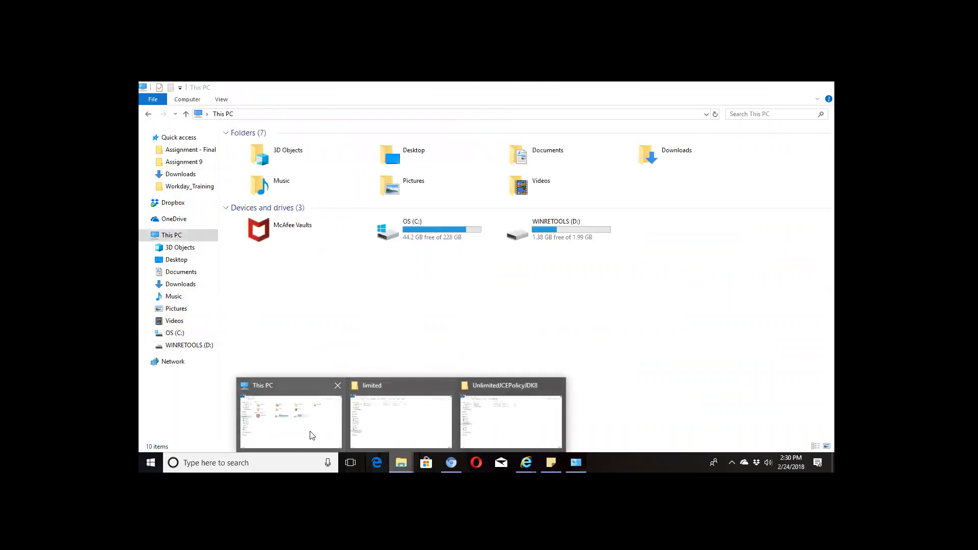
{"action": "left_click", "coordinate": [312, 436]}
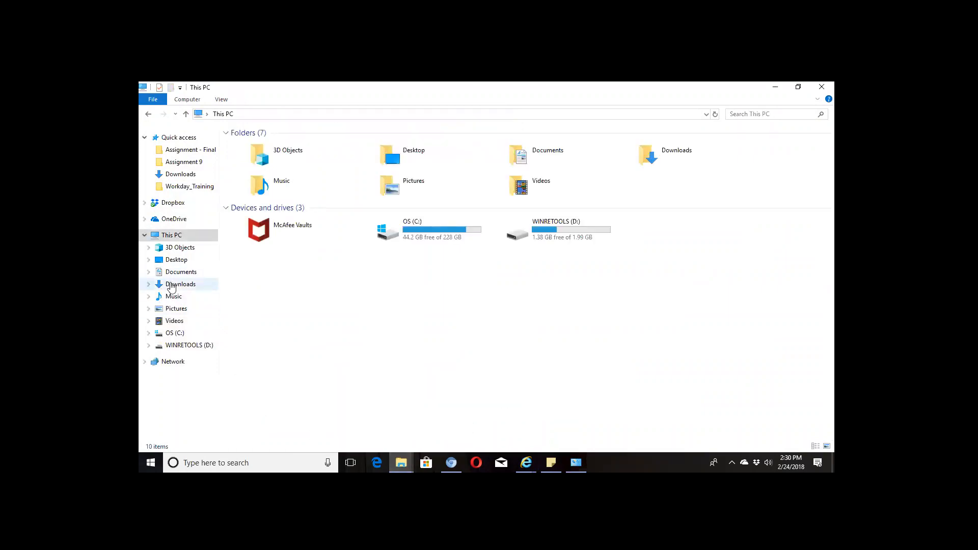
{"action": "left_click", "coordinate": [171, 287]}
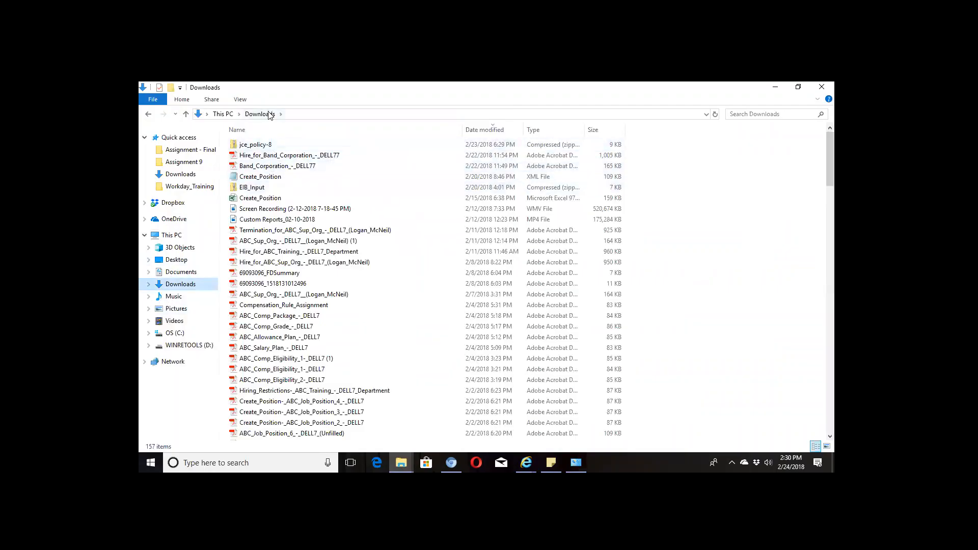
- Sort Downloads by date modified, open jce_policy-8\UnlimitedJCEPolicyJDK8, and select both policy jars
{"action": "left_click", "coordinate": [485, 127]}
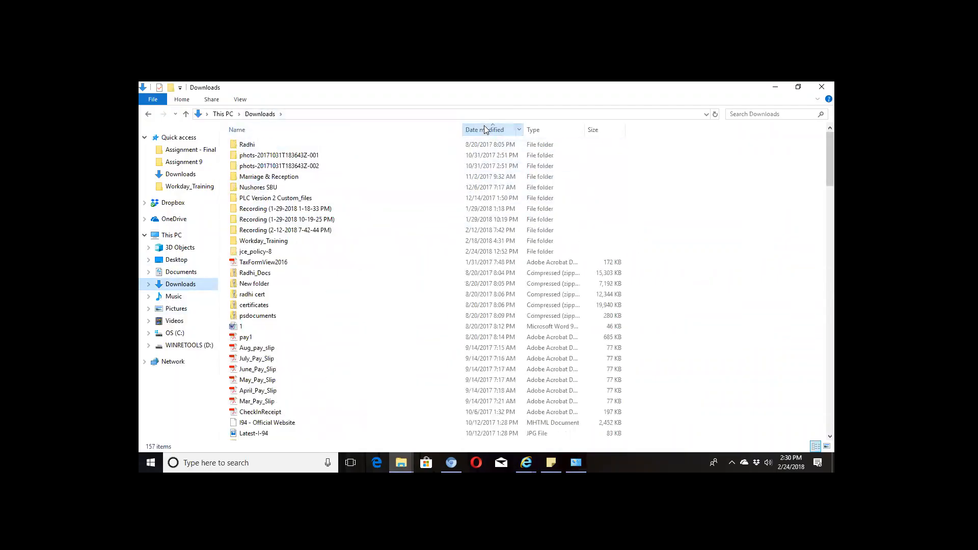
{"action": "double_click", "coordinate": [261, 253]}
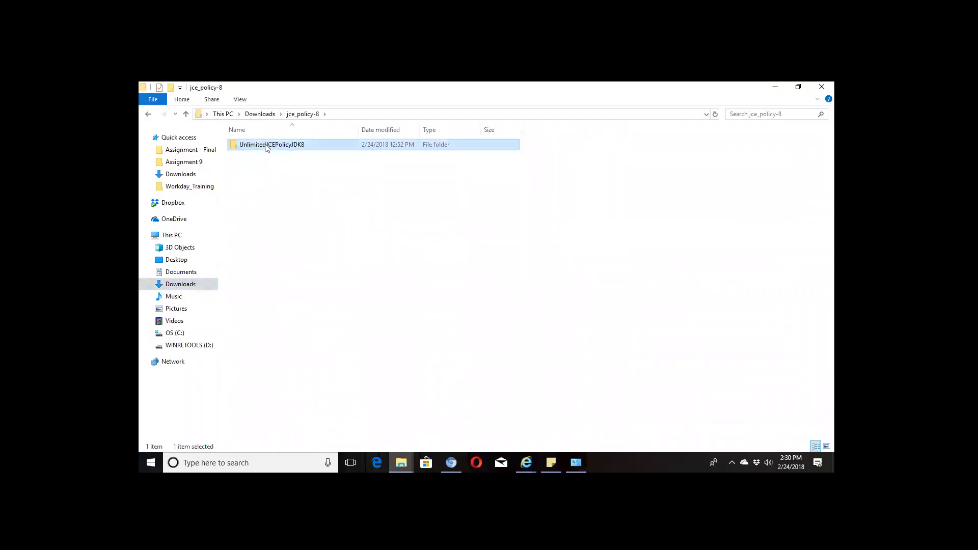
{"action": "double_click", "coordinate": [267, 147]}
{"action": "left_click", "coordinate": [264, 148]}
{"action": "left_click", "coordinate": [270, 166], "text": "ctrl"}
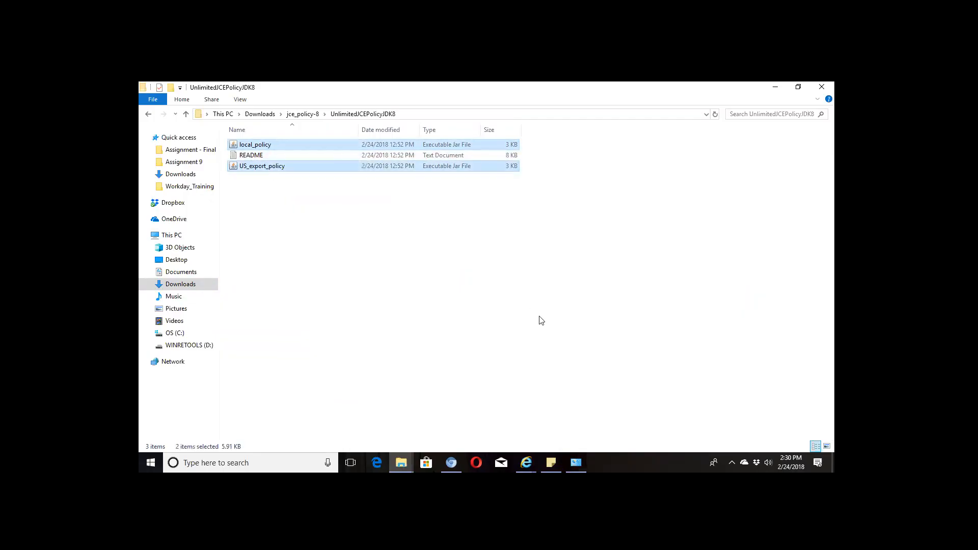
- In the limited folder, select the existing policy jars and cancel deleting them
{"action": "mouse_move", "coordinate": [401, 462]}
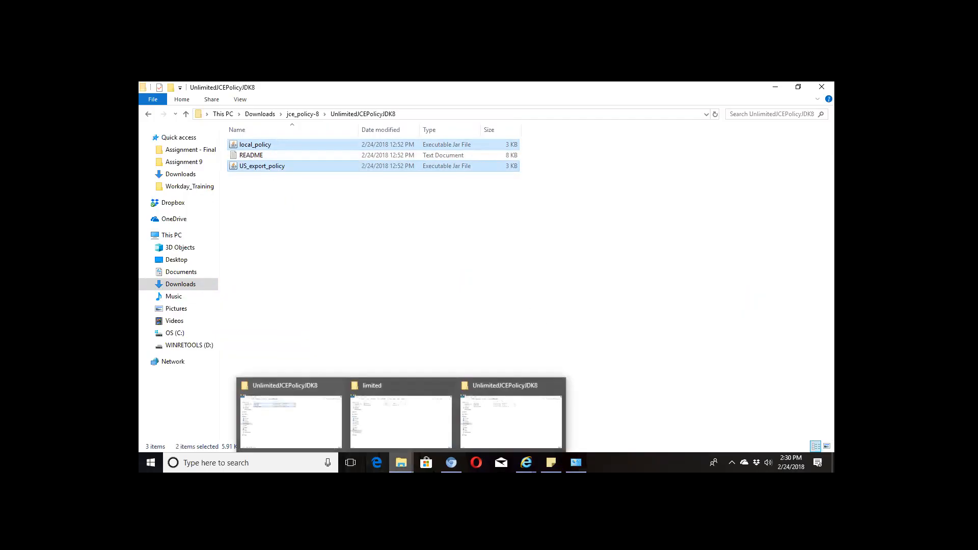
{"action": "left_click", "coordinate": [401, 420]}
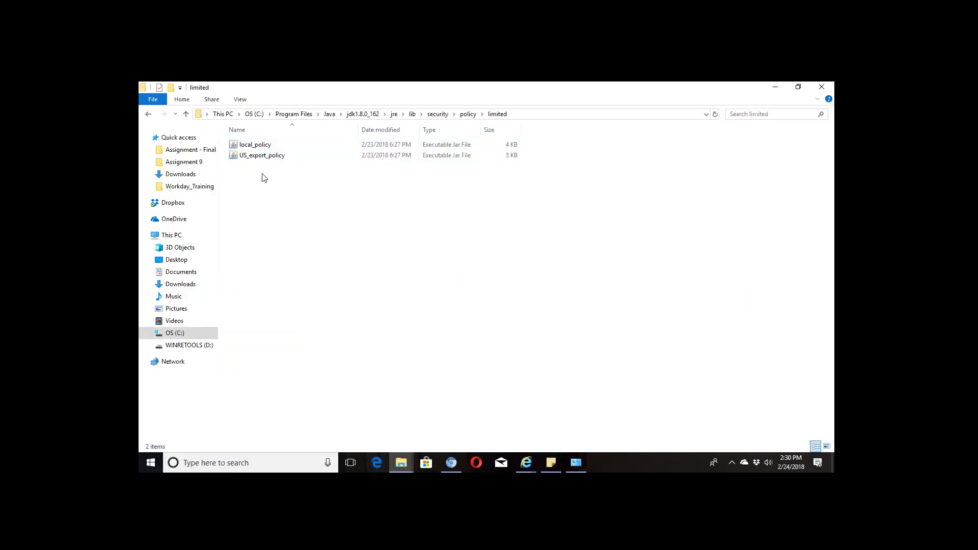
{"action": "key", "text": "ctrl+a"}
{"action": "key", "text": "Delete"}
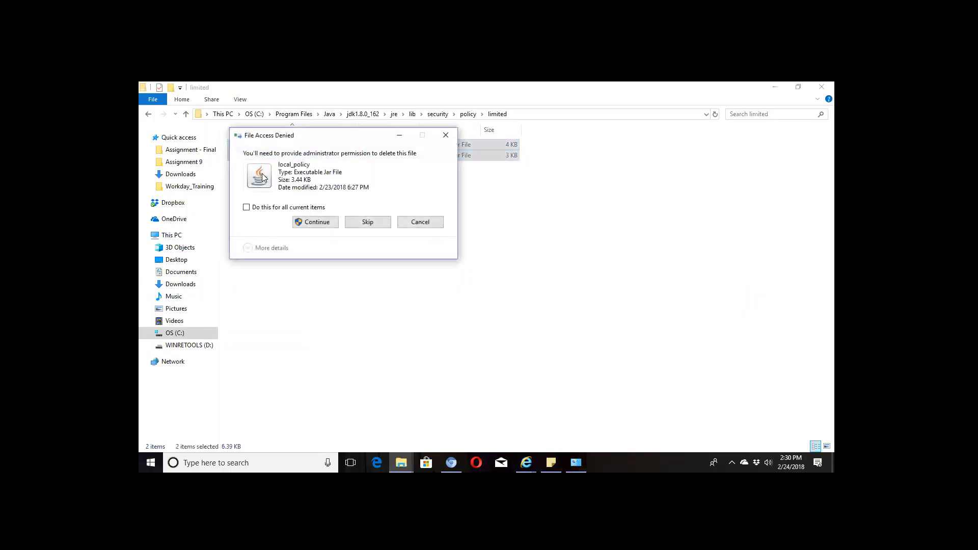
{"action": "left_click", "coordinate": [404, 227]}
- Paste the unlimited JCE jars, replacing the existing files and granting administrator permission
{"action": "key", "text": "ctrl+v"}
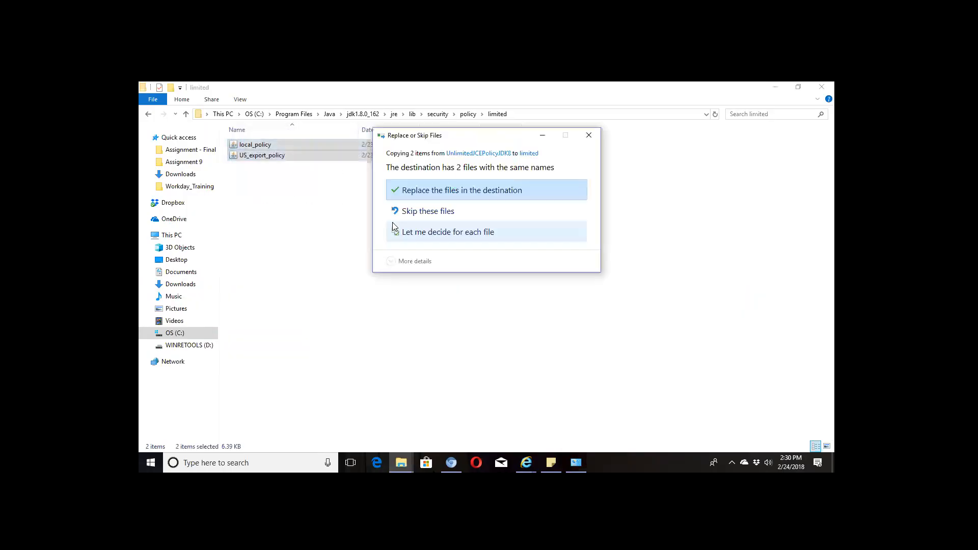
{"action": "left_click", "coordinate": [450, 197]}
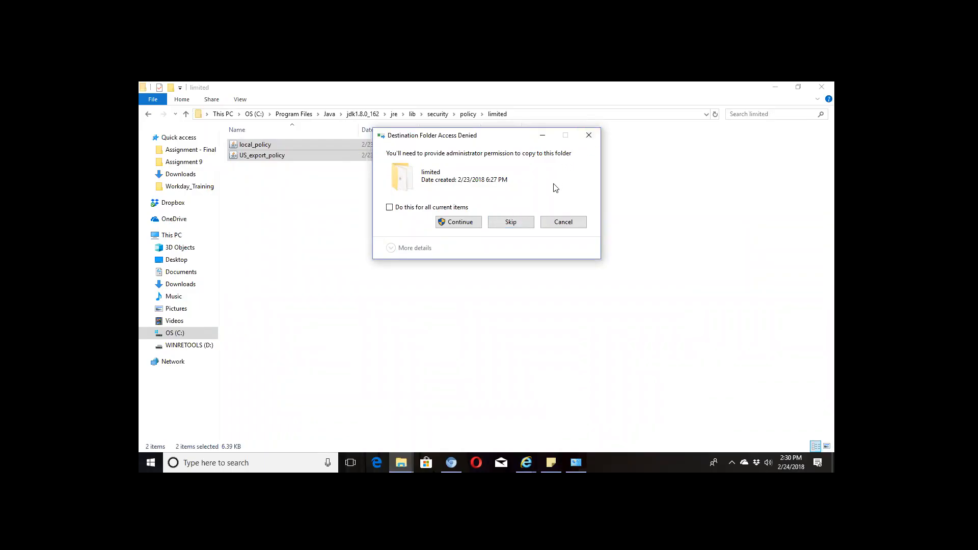
{"action": "left_click", "coordinate": [476, 223]}
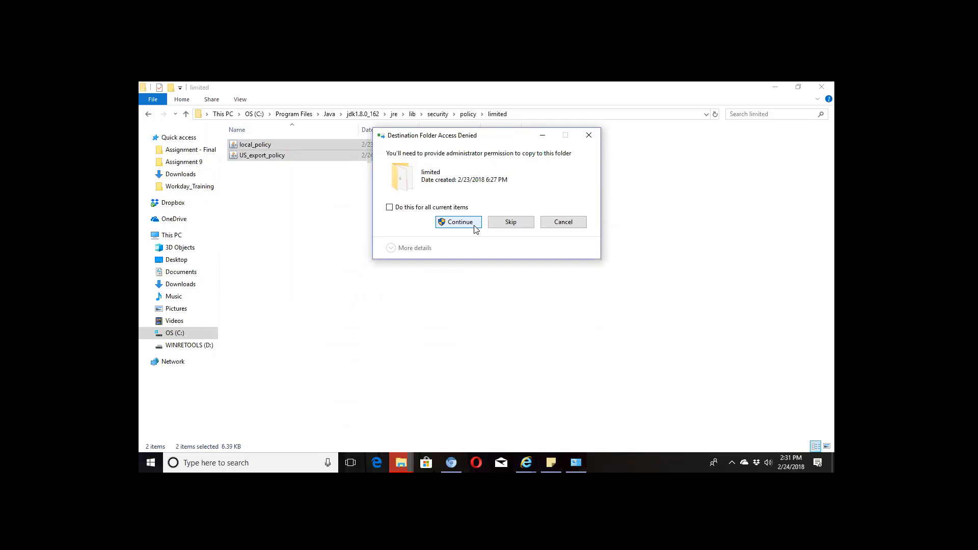
{"action": "left_click", "coordinate": [401, 463]}
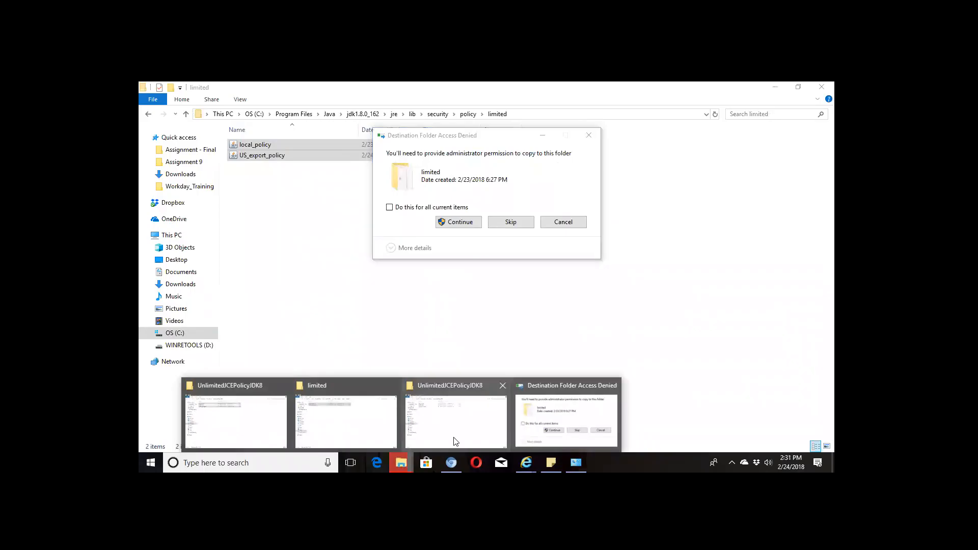
{"action": "left_click", "coordinate": [464, 222]}
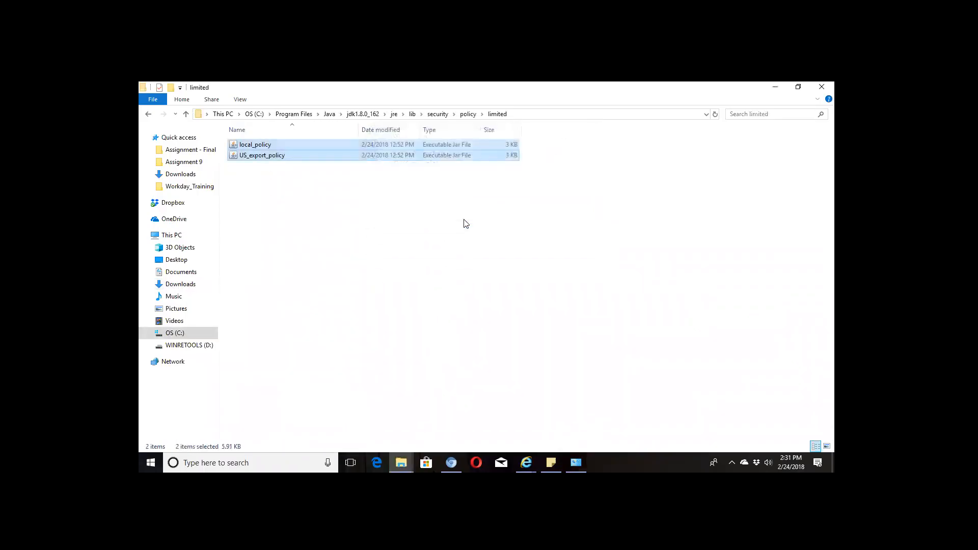
- Open policy\unlimited, then switch between the UnlimitedJCEPolicyJDK8 windows and back to it
{"action": "left_click", "coordinate": [468, 116]}
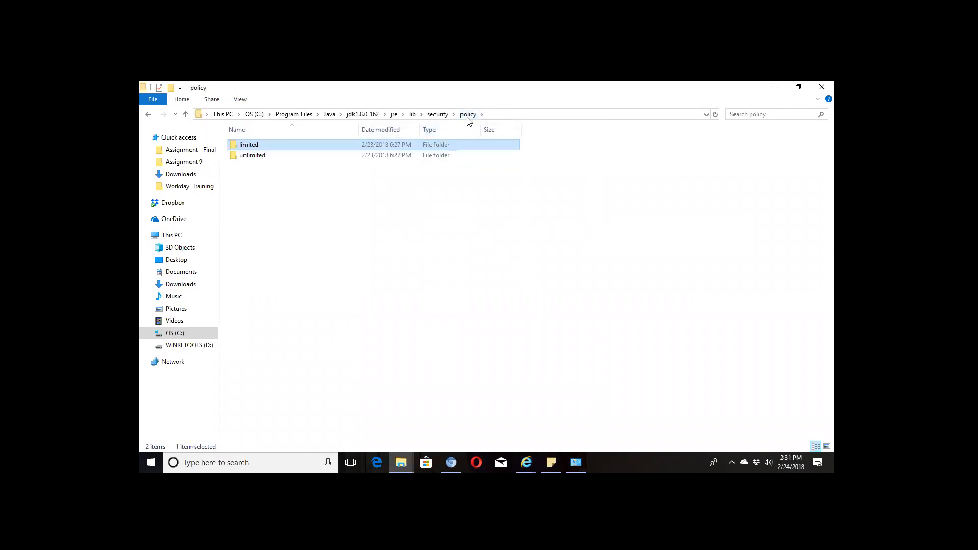
{"action": "double_click", "coordinate": [258, 156]}
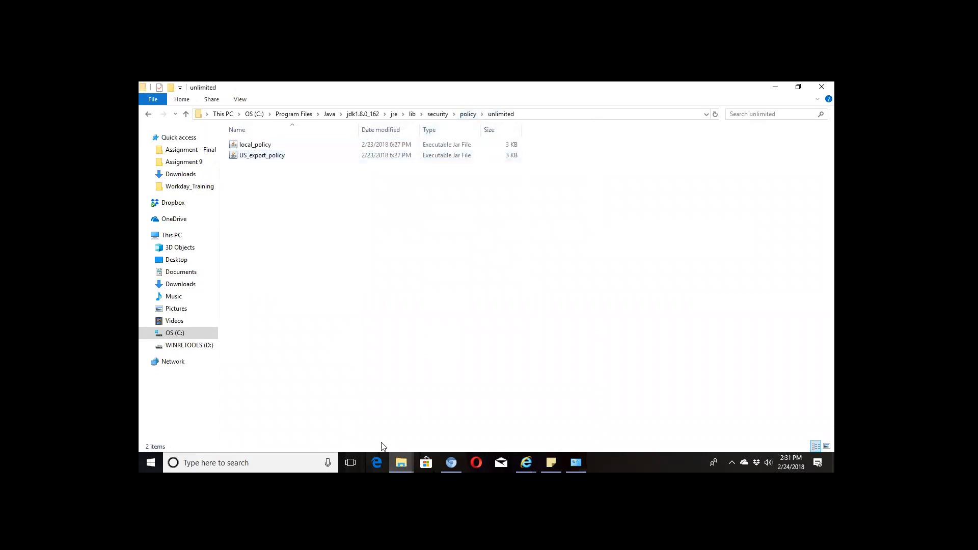
{"action": "mouse_move", "coordinate": [401, 462]}
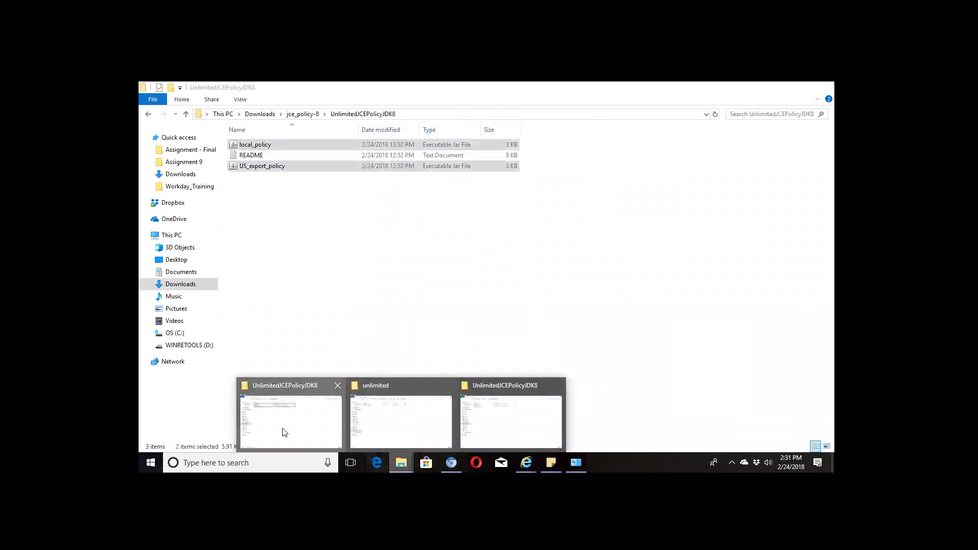
{"action": "left_click", "coordinate": [286, 432]}
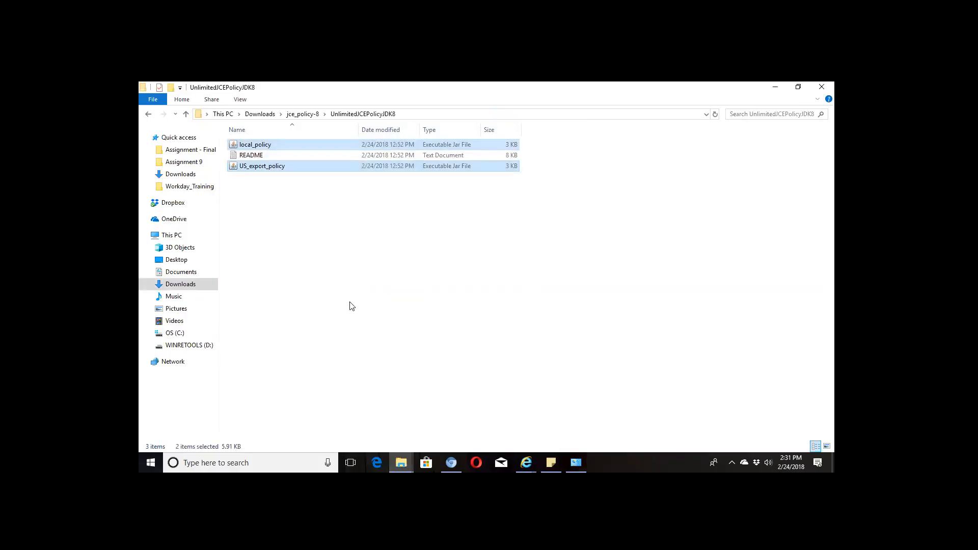
{"action": "left_click", "coordinate": [404, 462]}
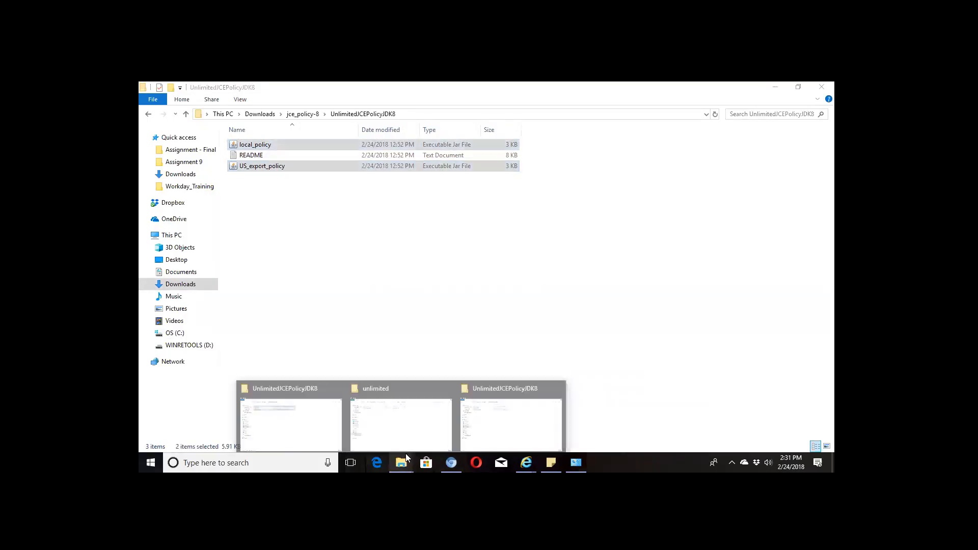
{"action": "left_click", "coordinate": [489, 421]}
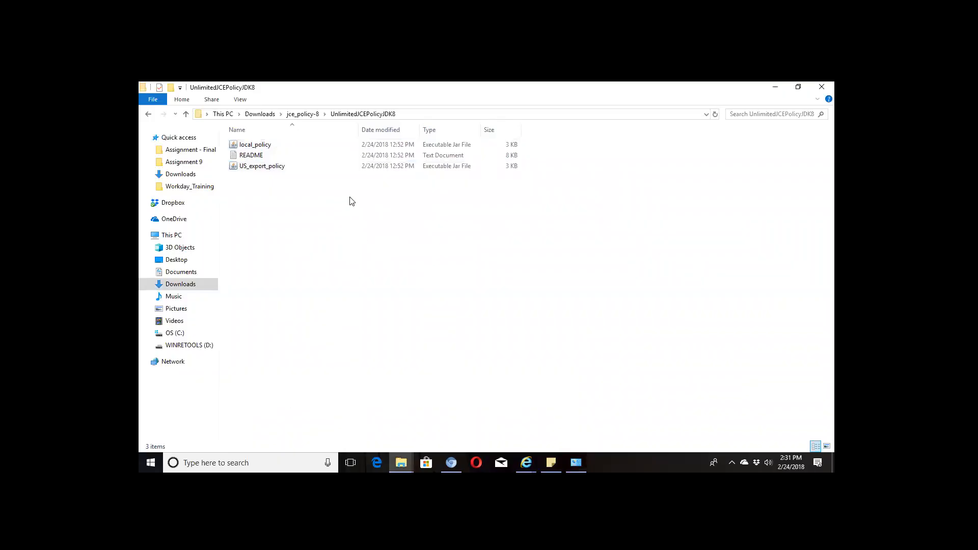
{"action": "left_click", "coordinate": [402, 461]}
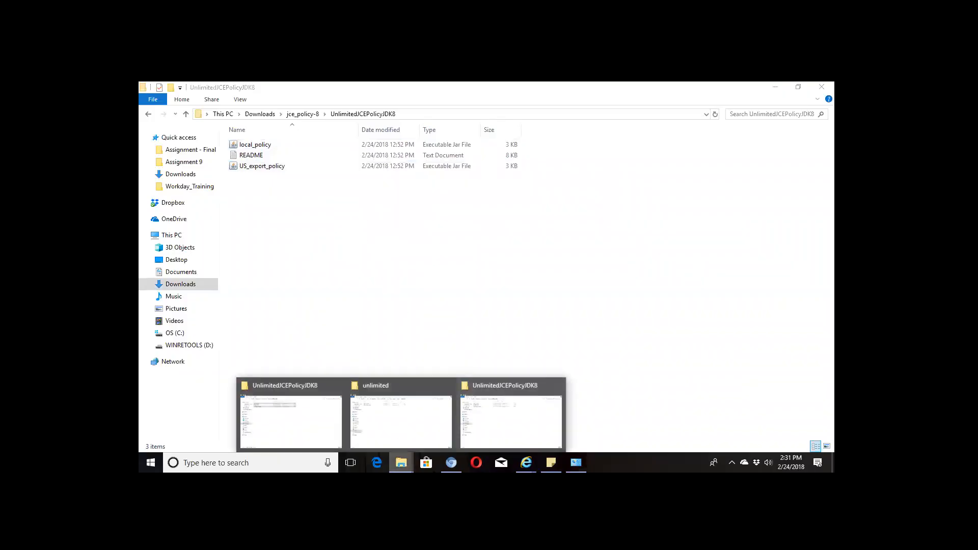
{"action": "left_click", "coordinate": [403, 437]}
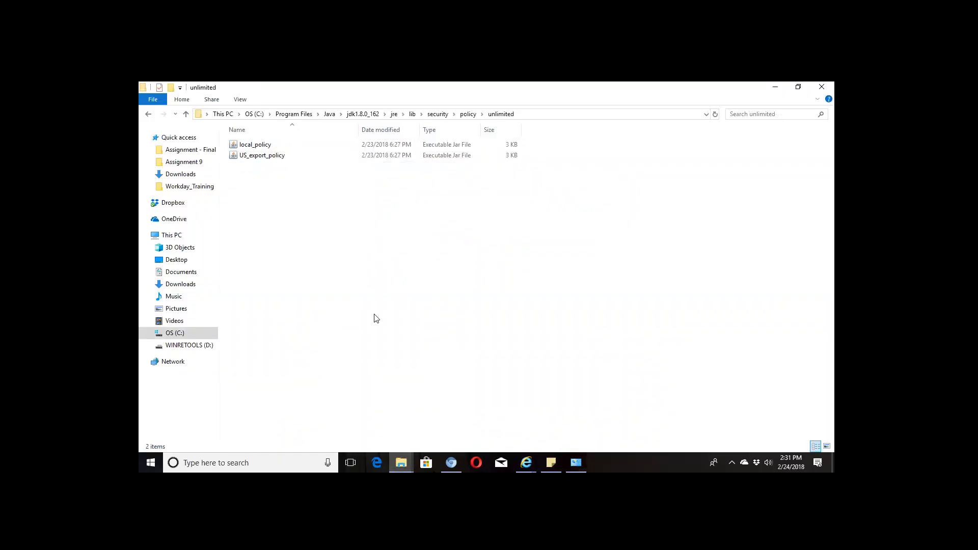
- Paste the jars, replacing existing files with administrator permission, then refresh the listing
{"action": "key", "text": "ctrl+v"}
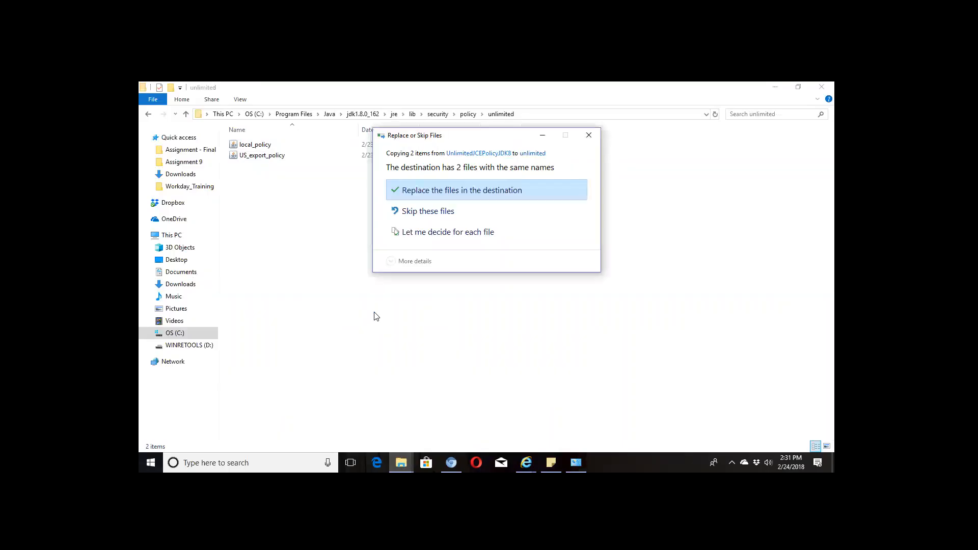
{"action": "left_click", "coordinate": [441, 189]}
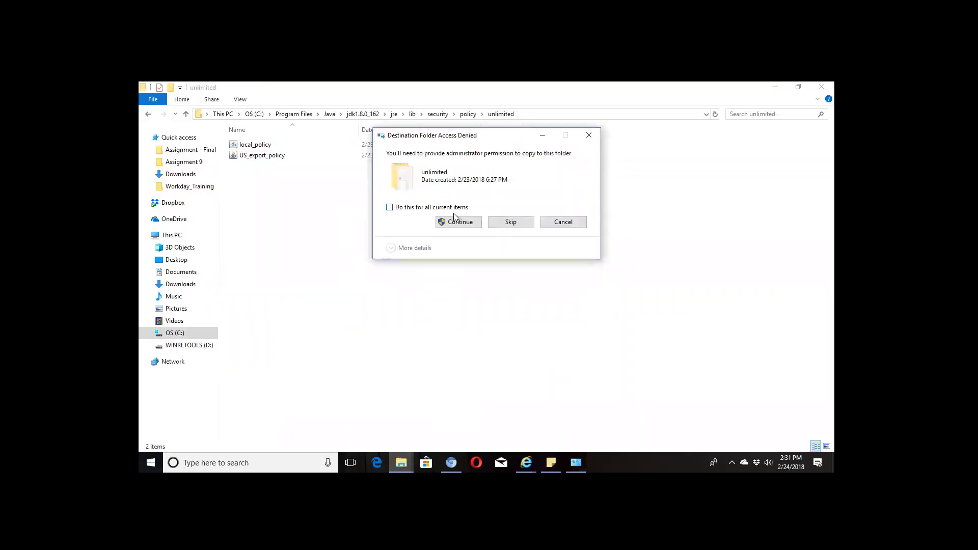
{"action": "left_click", "coordinate": [457, 221]}
{"action": "left_click", "coordinate": [457, 221]}
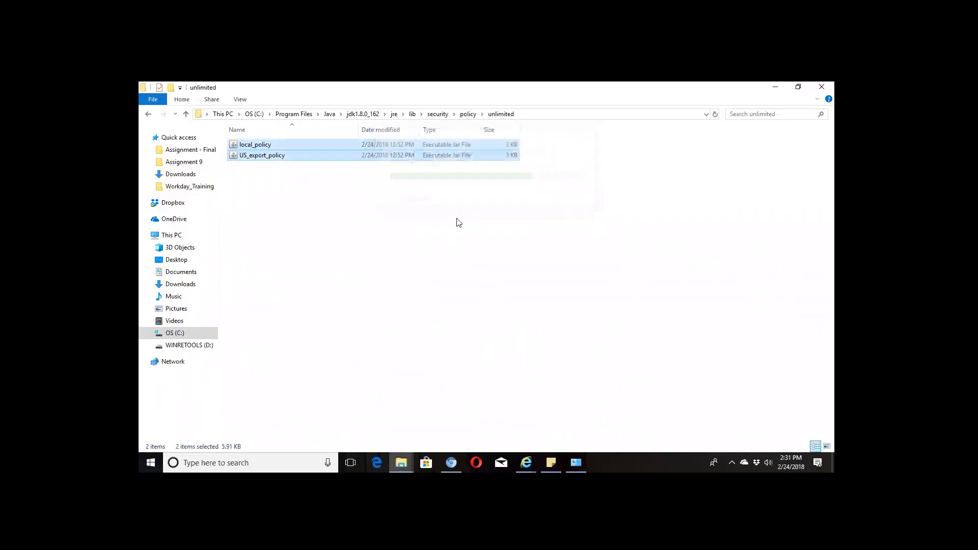
{"action": "right_click", "coordinate": [393, 217]}
{"action": "left_click", "coordinate": [437, 253]}
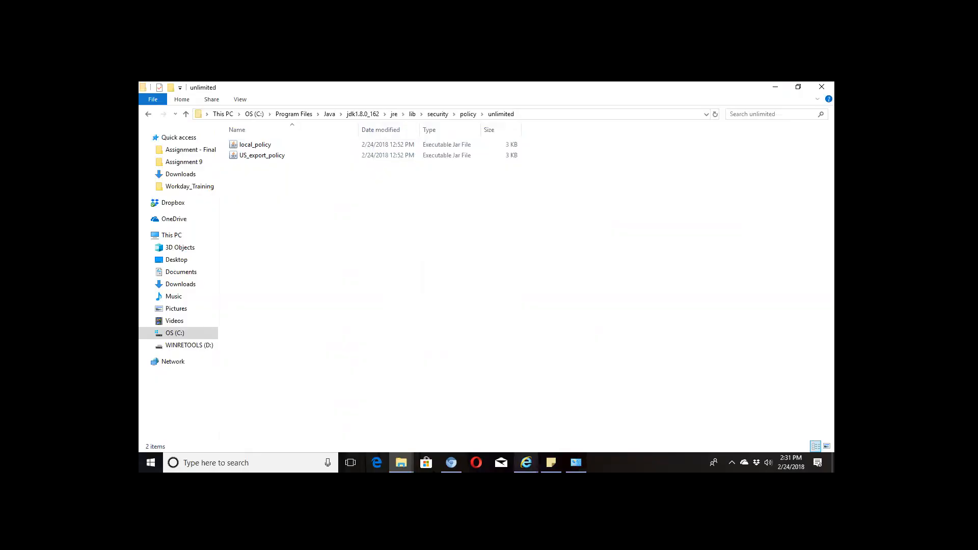
{"action": "left_click", "coordinate": [526, 463]}
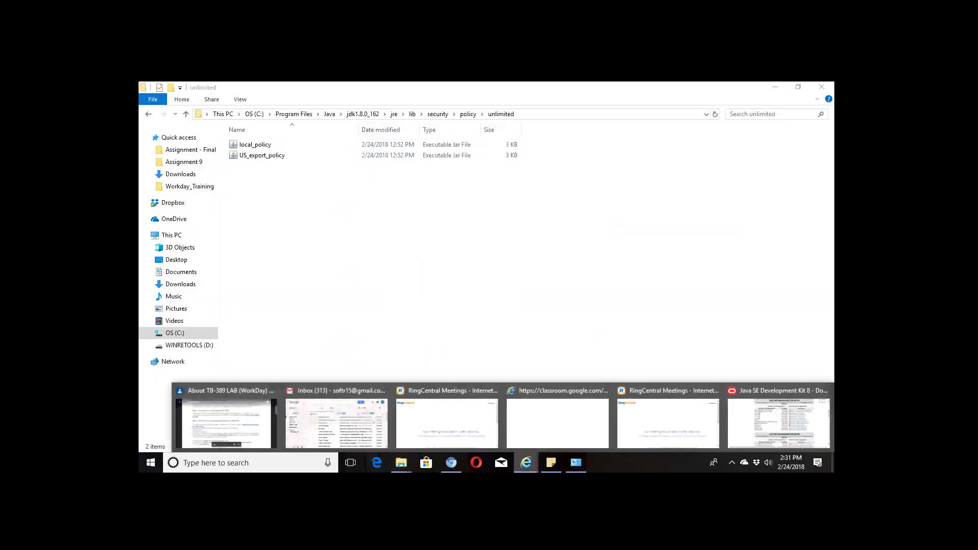
- Restore and maximize the Studio Install document window, scrolled to Step 3
{"action": "left_click", "coordinate": [186, 441]}
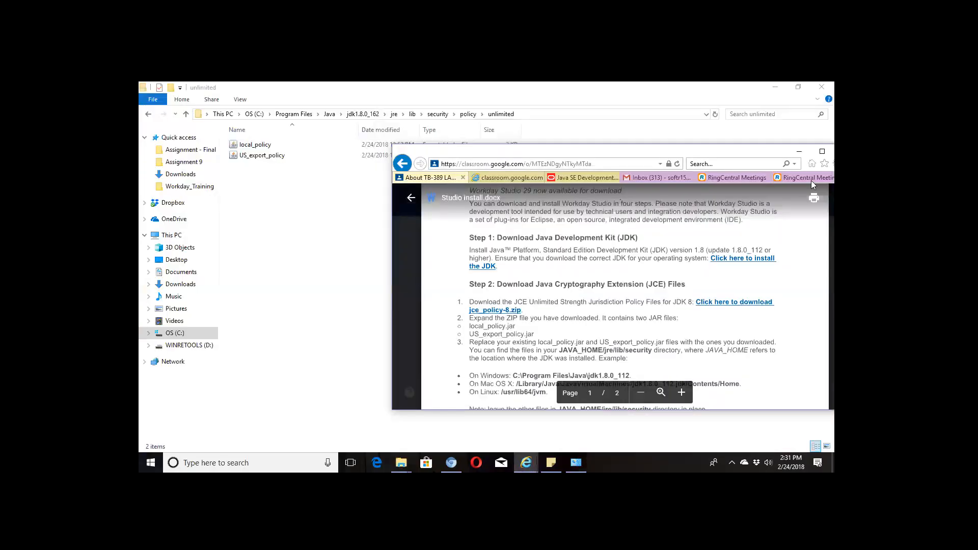
{"action": "left_click", "coordinate": [799, 152]}
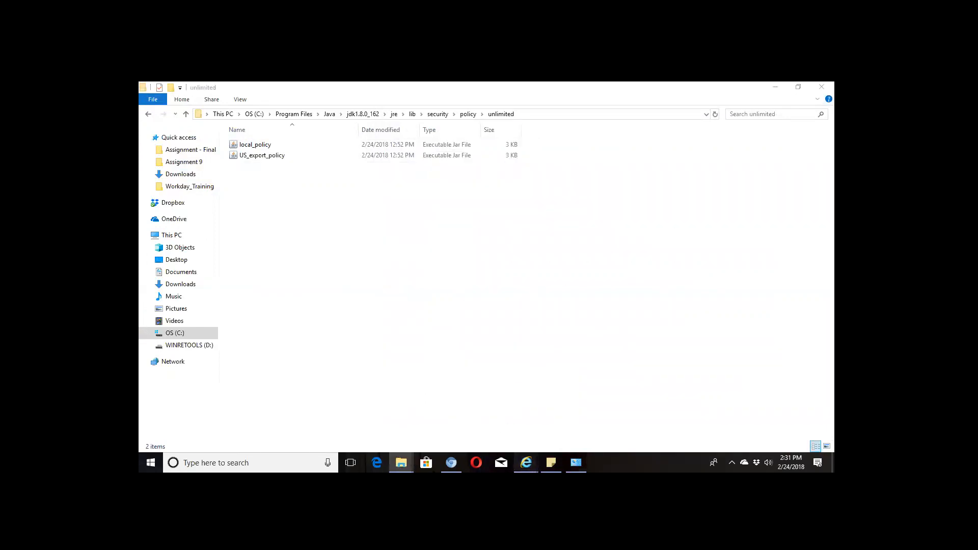
{"action": "mouse_move", "coordinate": [527, 463]}
{"action": "left_click", "coordinate": [243, 434]}
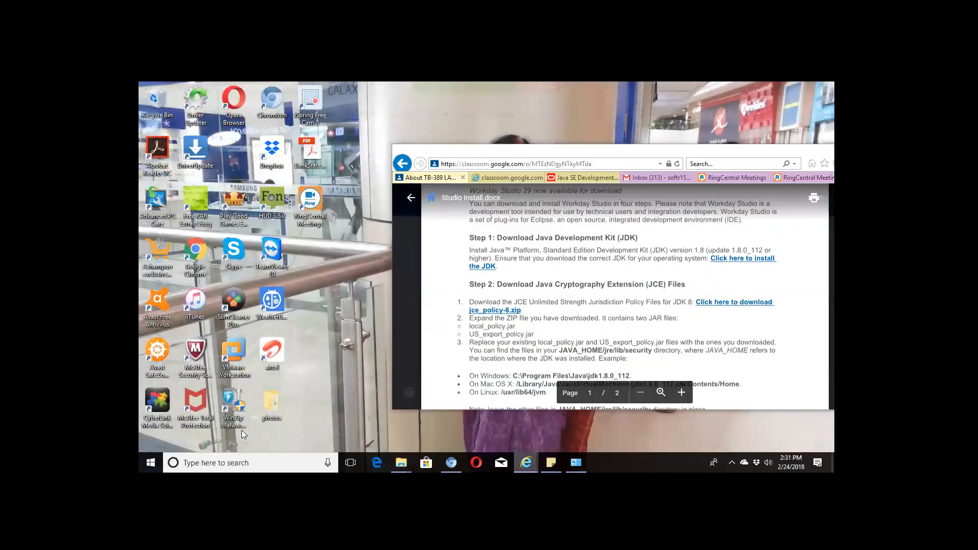
{"action": "left_click", "coordinate": [822, 151]}
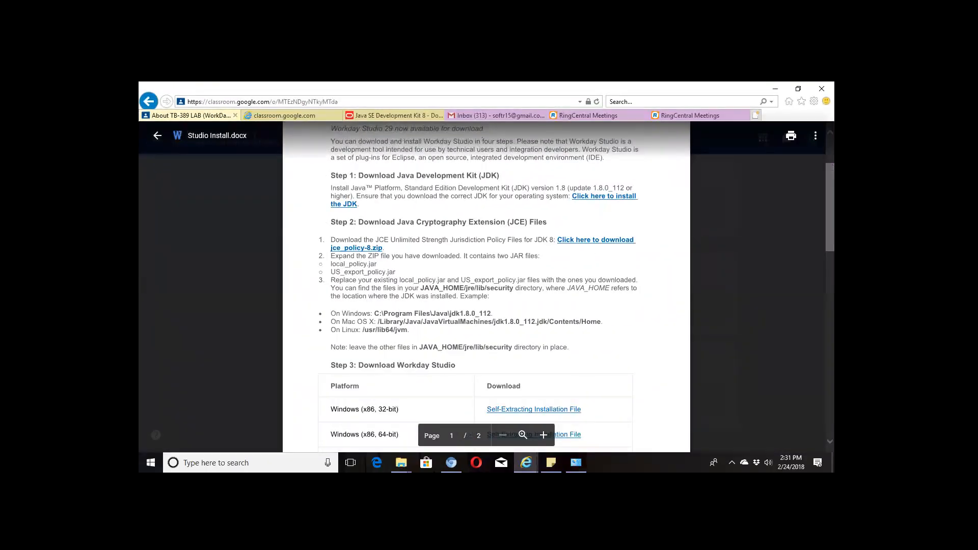
{"action": "scroll", "coordinate": [482, 140], "scroll_direction": "down", "scroll_amount": 2}
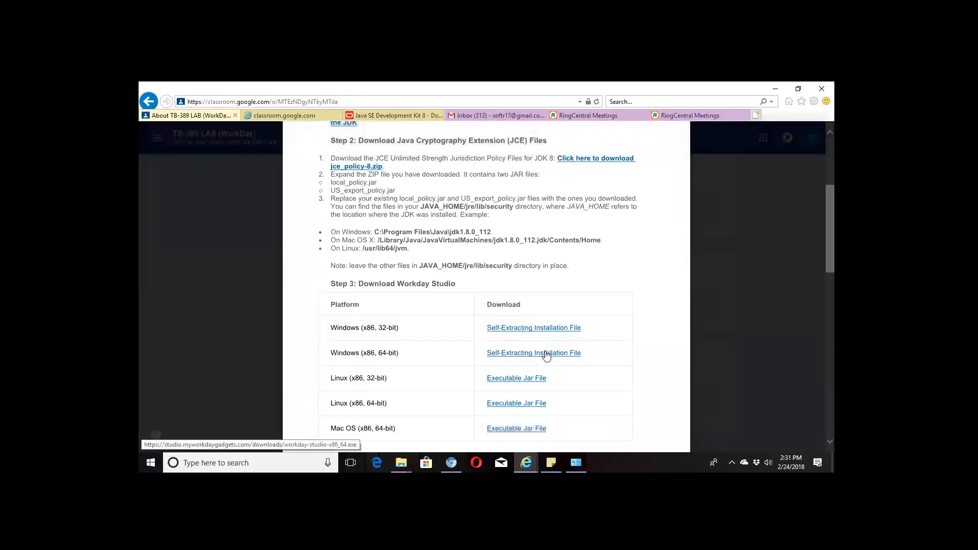
- Download and run the Windows 64-bit Self-Extracting Installation File, then scroll to Step 4
{"action": "left_click", "coordinate": [547, 354]}
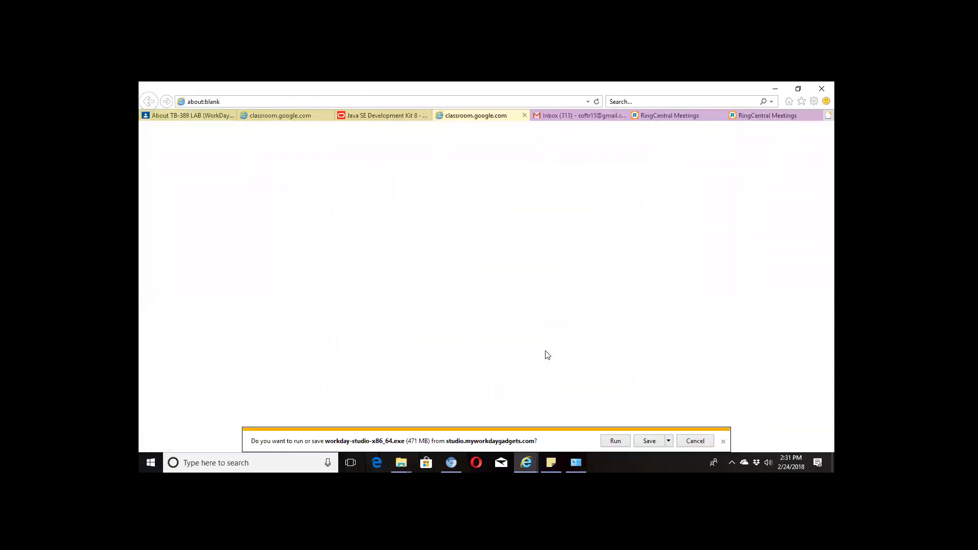
{"action": "left_click", "coordinate": [616, 442]}
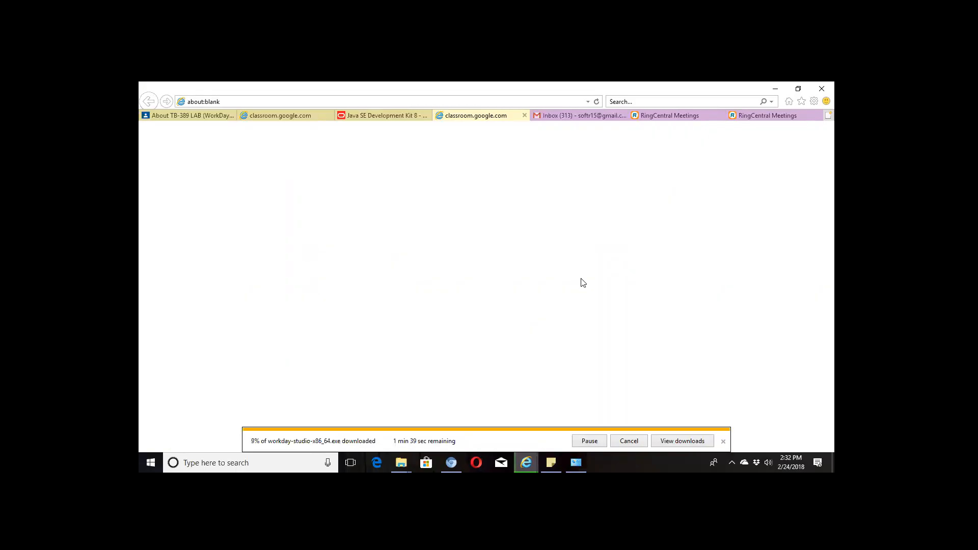
{"action": "left_click", "coordinate": [189, 115]}
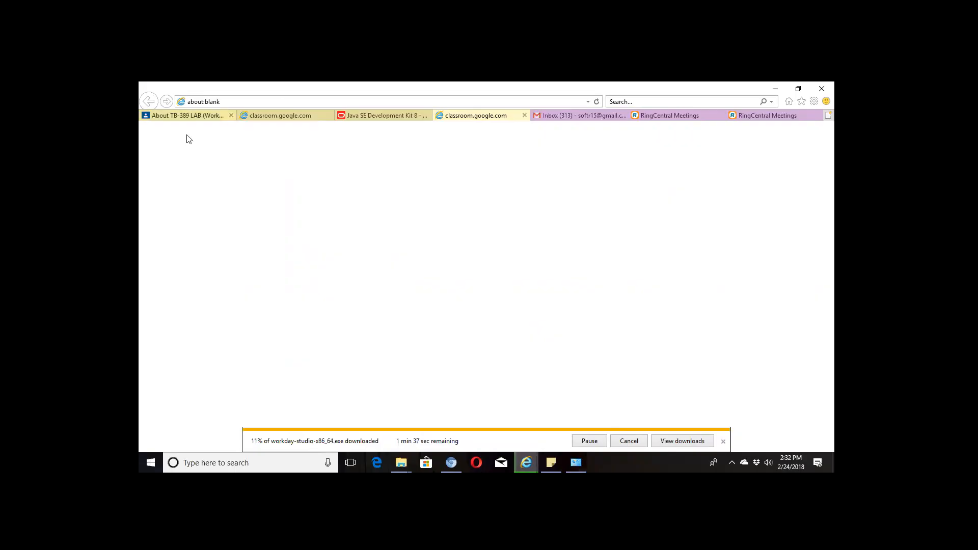
{"action": "scroll", "coordinate": [487, 275], "scroll_direction": "down", "scroll_amount": 6}
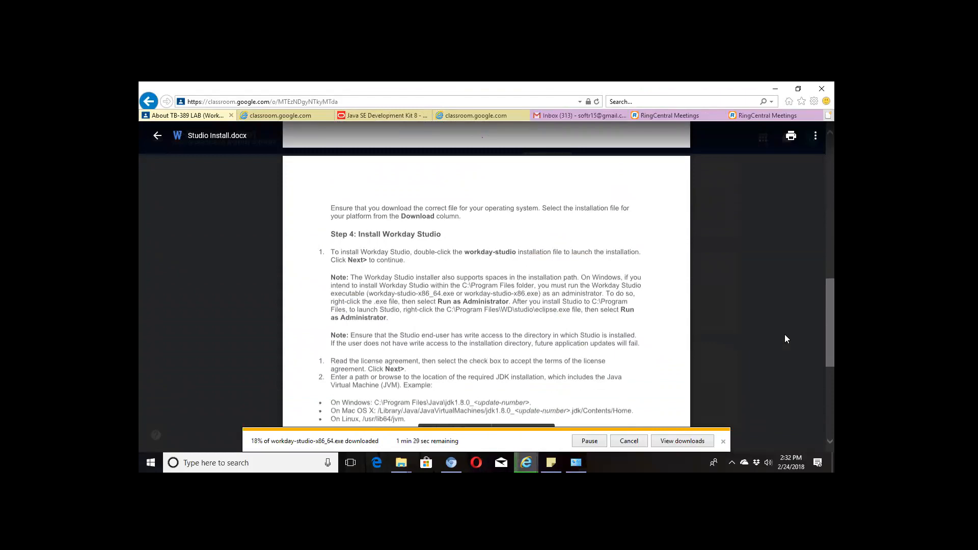
{"action": "scroll", "coordinate": [487, 275], "scroll_direction": "down", "scroll_amount": 3}
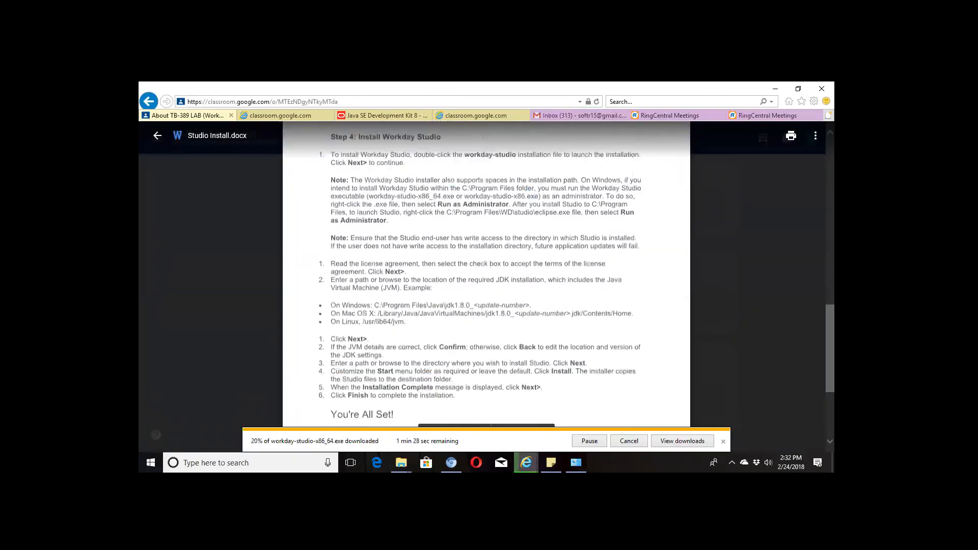